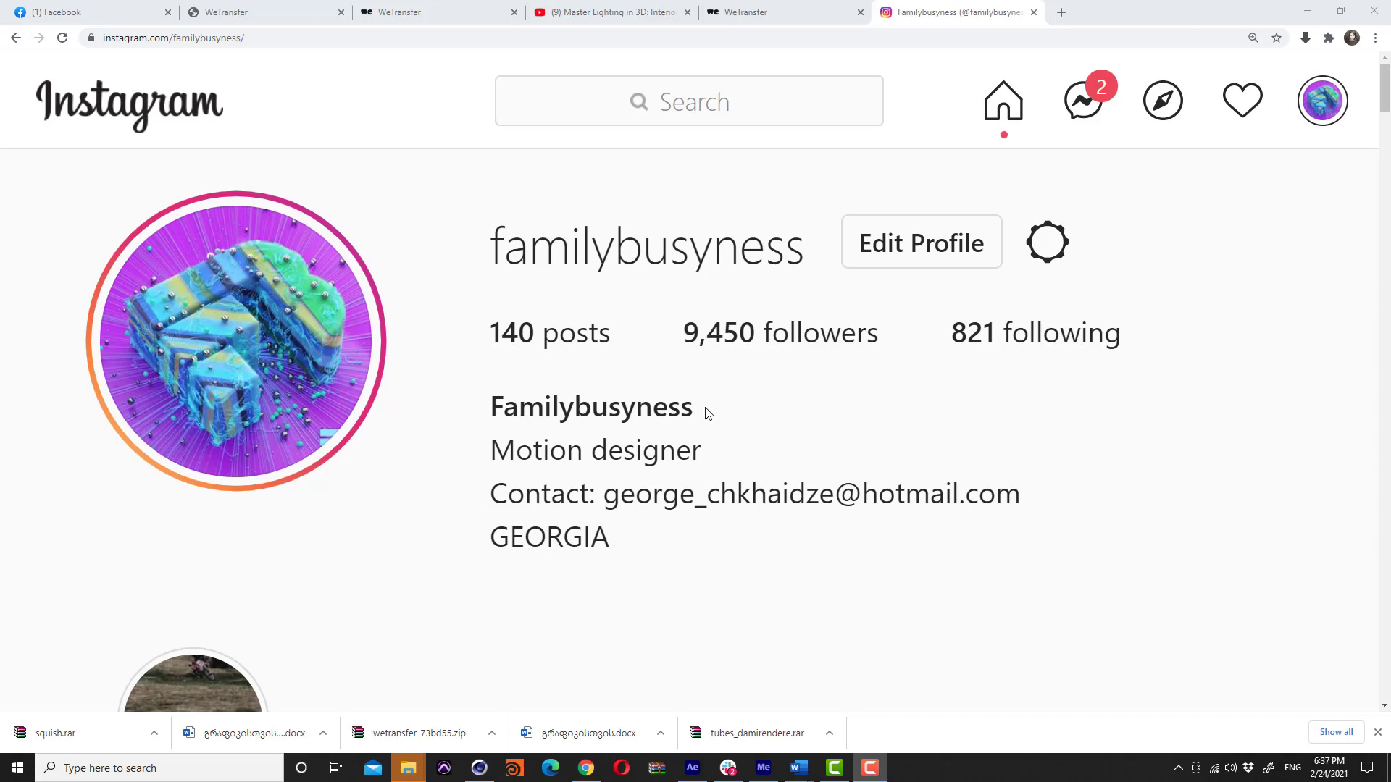
In Chrome, select the Instagram profile's username and scroll down through the post grid
{"action": "double_click", "coordinate": [603, 255]}
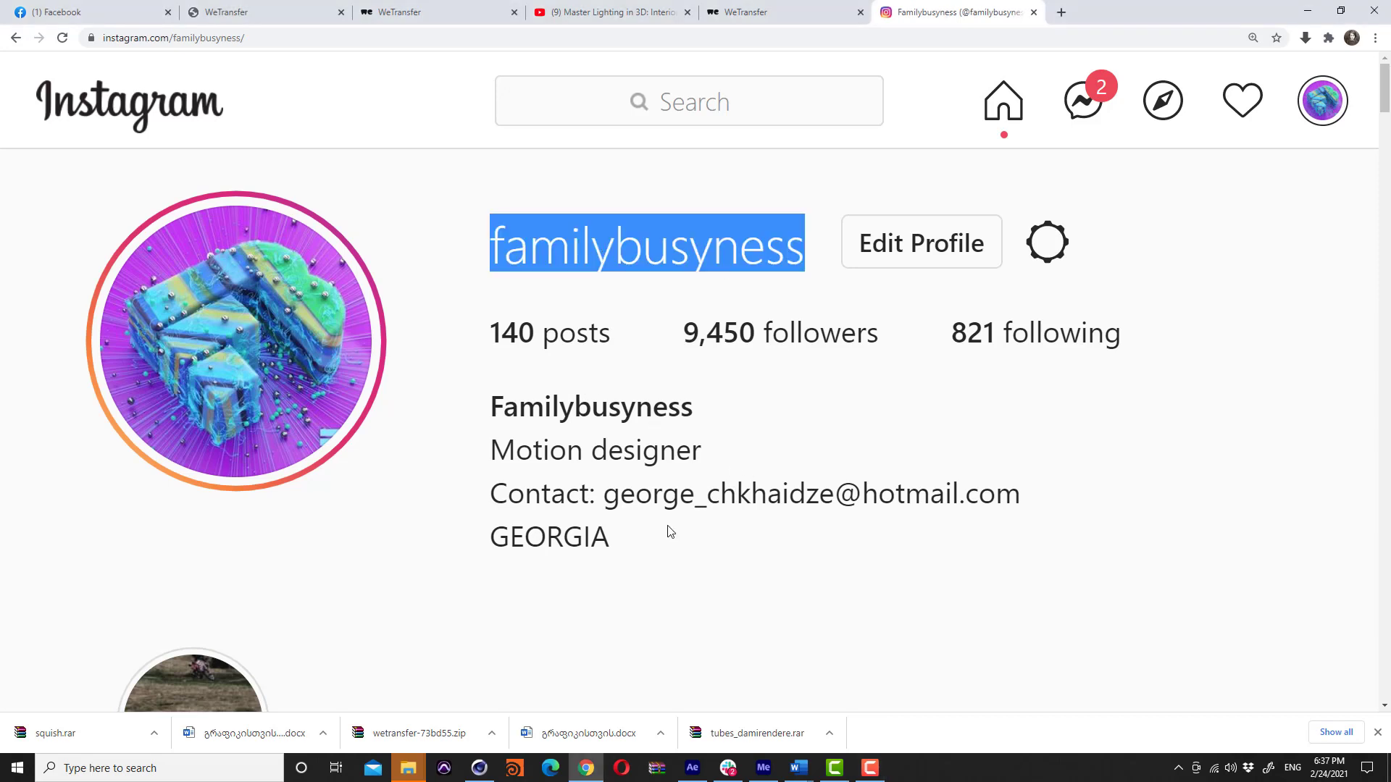
{"action": "scroll", "coordinate": [665, 532], "scroll_direction": "down", "scroll_amount": 2}
{"action": "scroll", "coordinate": [662, 532], "scroll_direction": "down", "scroll_amount": 10}
{"action": "scroll", "coordinate": [662, 533], "scroll_direction": "up", "scroll_amount": 2}
{"action": "scroll", "coordinate": [662, 533], "scroll_direction": "down", "scroll_amount": 4}
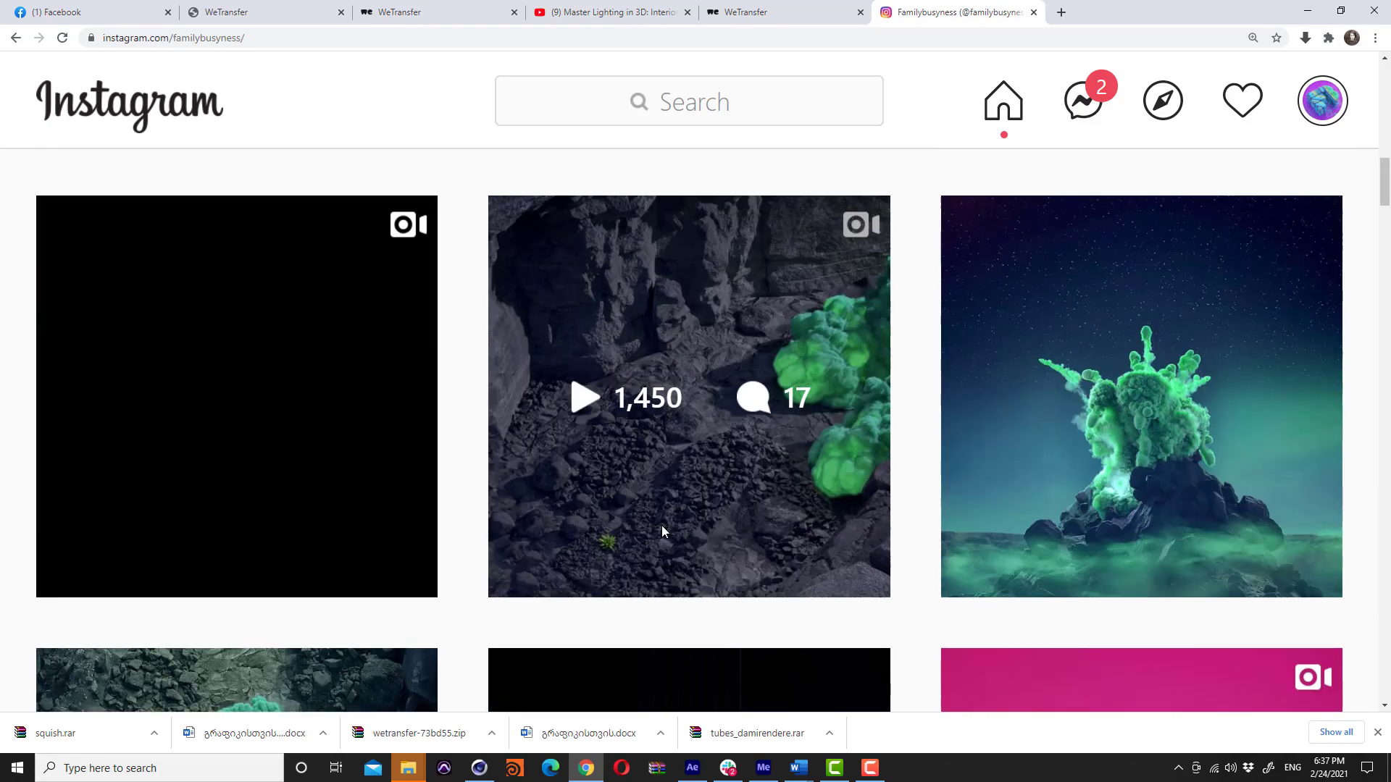
{"action": "scroll", "coordinate": [662, 532], "scroll_direction": "down", "scroll_amount": 5}
{"action": "scroll", "coordinate": [662, 532], "scroll_direction": "down", "scroll_amount": 5}
{"action": "scroll", "coordinate": [662, 533], "scroll_direction": "down", "scroll_amount": 6}
{"action": "scroll", "coordinate": [662, 532], "scroll_direction": "down", "scroll_amount": 6}
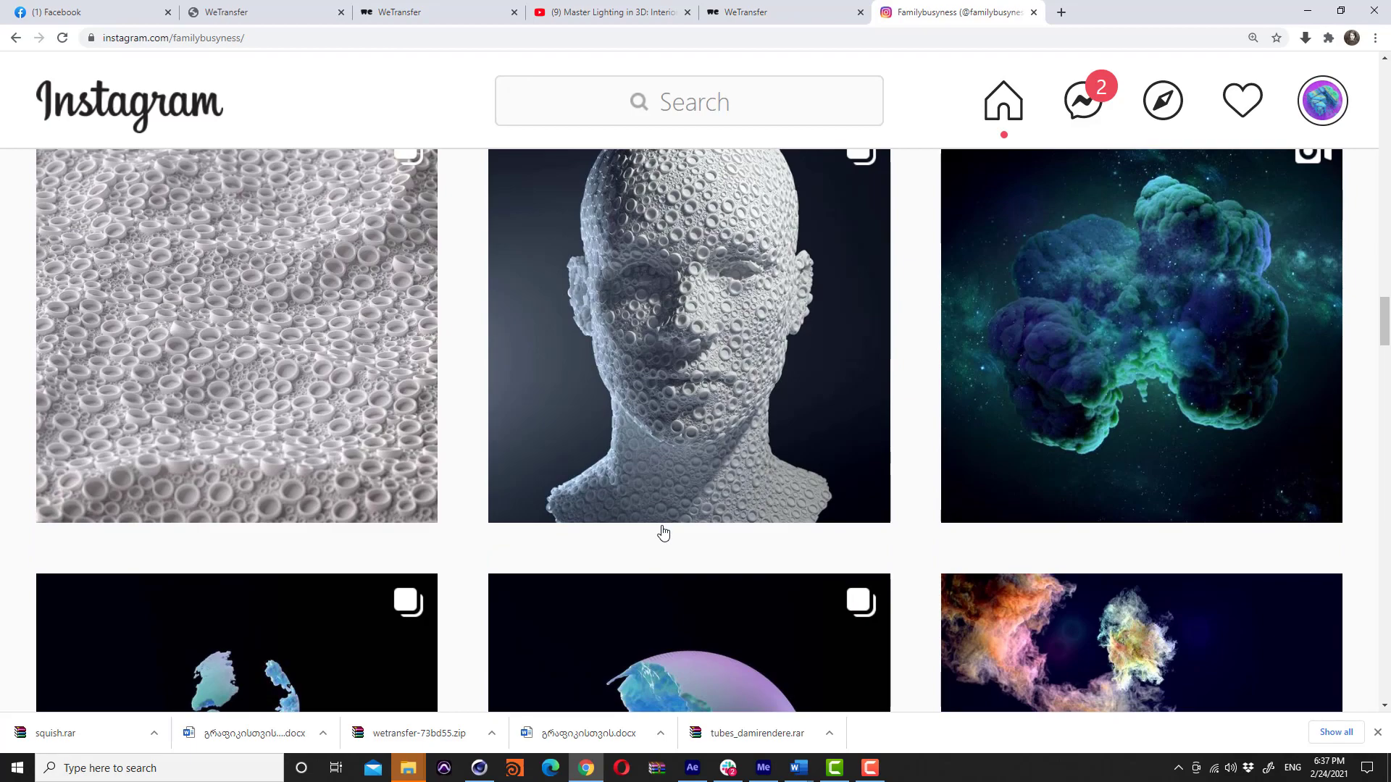
Scroll back to the top, clear the selection, and switch to Cinema 4D
{"action": "scroll", "coordinate": [664, 534], "scroll_direction": "up", "scroll_amount": 12}
{"action": "scroll", "coordinate": [665, 531], "scroll_direction": "up", "scroll_amount": 5}
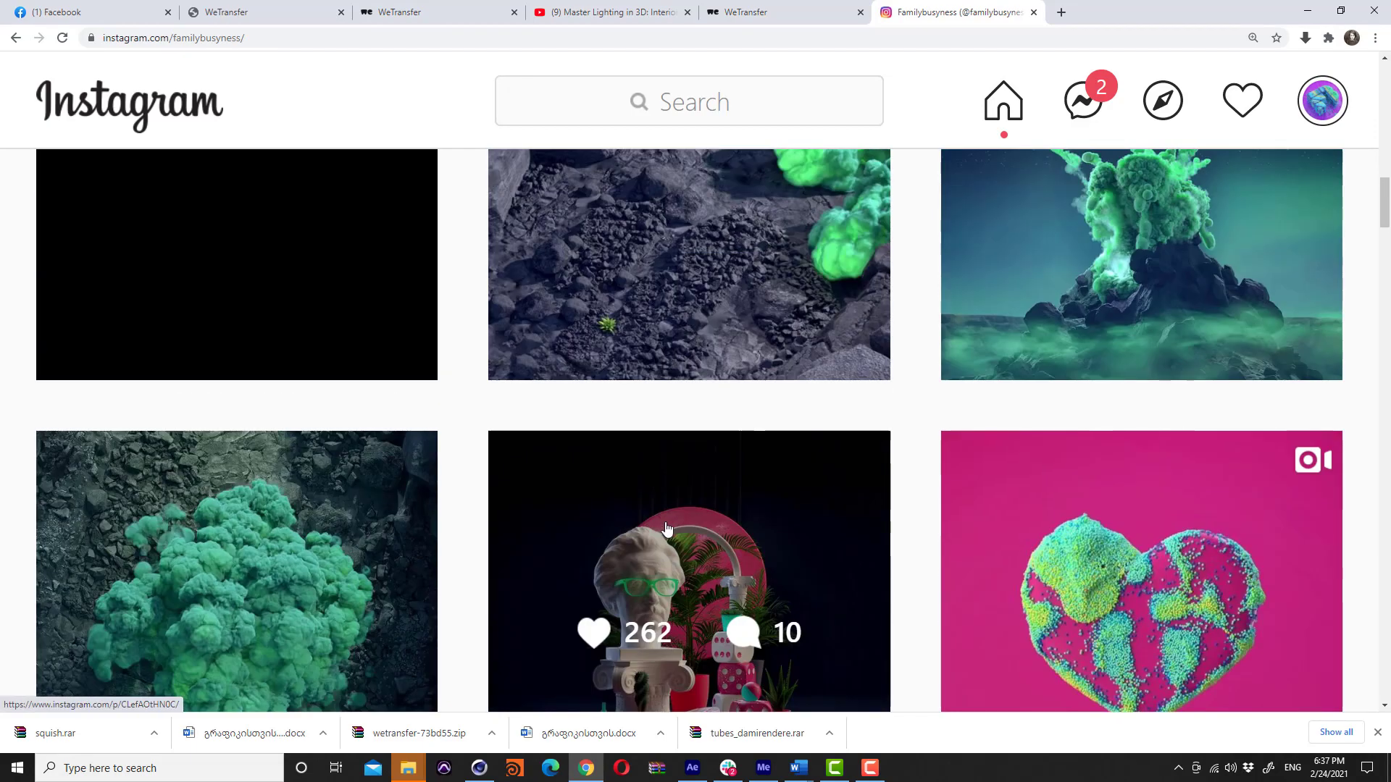
{"action": "scroll", "coordinate": [666, 528], "scroll_direction": "up", "scroll_amount": 10}
{"action": "scroll", "coordinate": [667, 521], "scroll_direction": "up", "scroll_amount": 3}
{"action": "scroll", "coordinate": [667, 525], "scroll_direction": "up", "scroll_amount": 4}
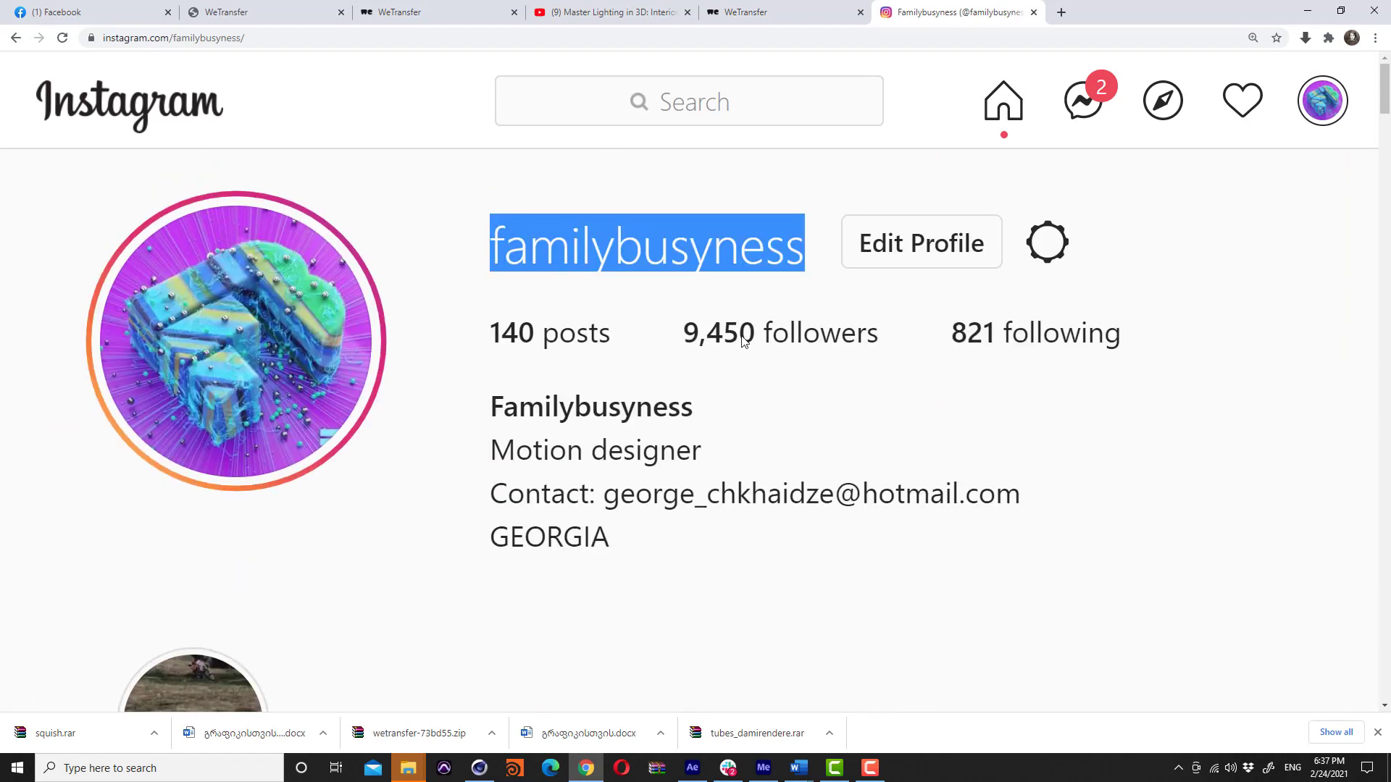
{"action": "left_click", "coordinate": [760, 240]}
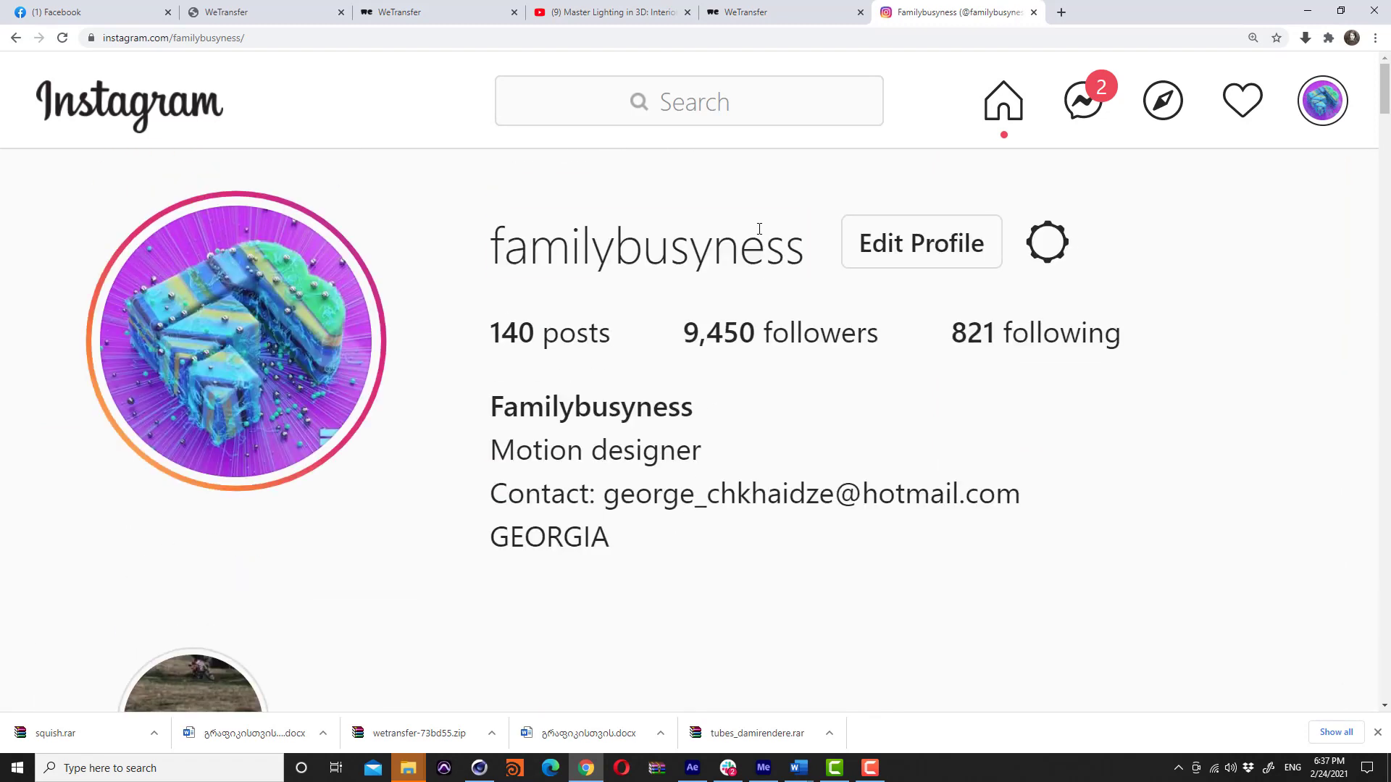
{"action": "left_click", "coordinate": [490, 770]}
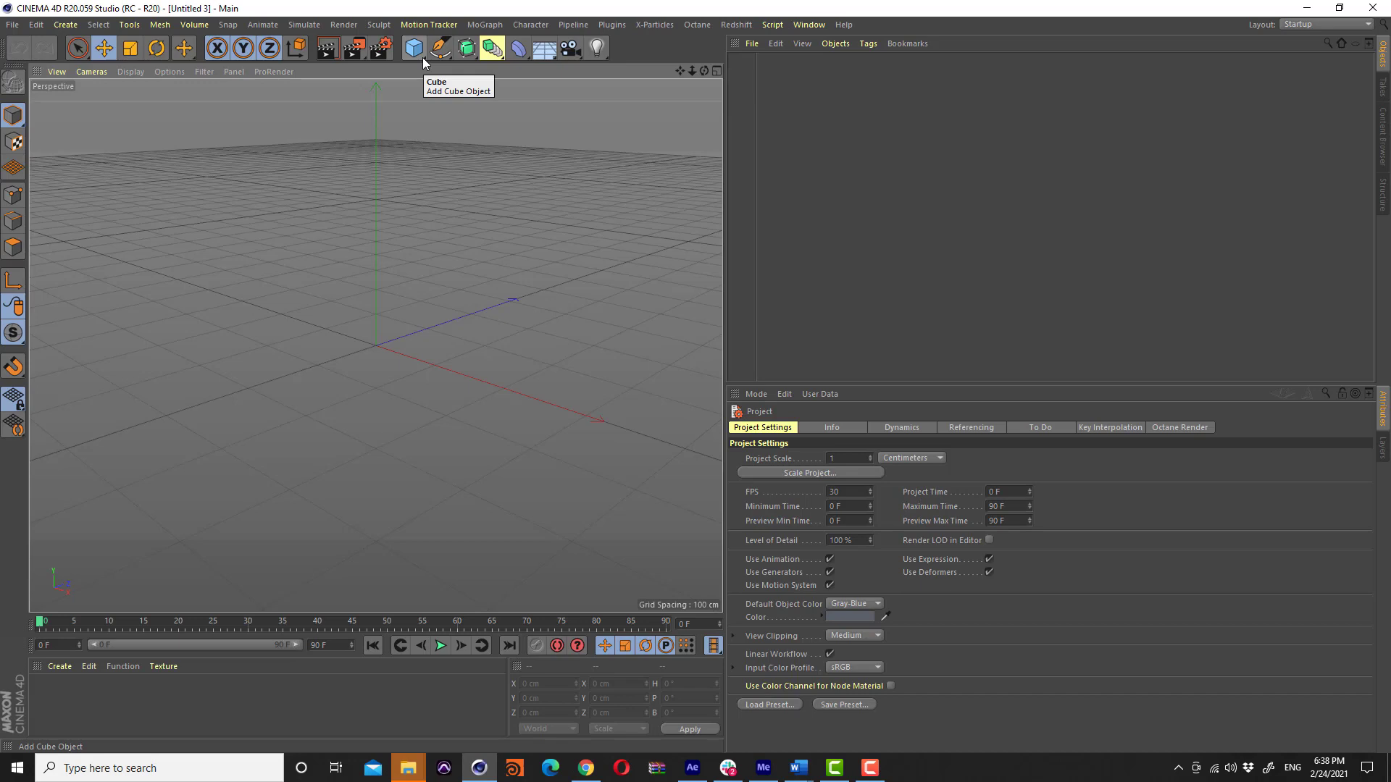
Add a default 200 cm Cube primitive at the scene origin
{"action": "left_click", "coordinate": [423, 58]}
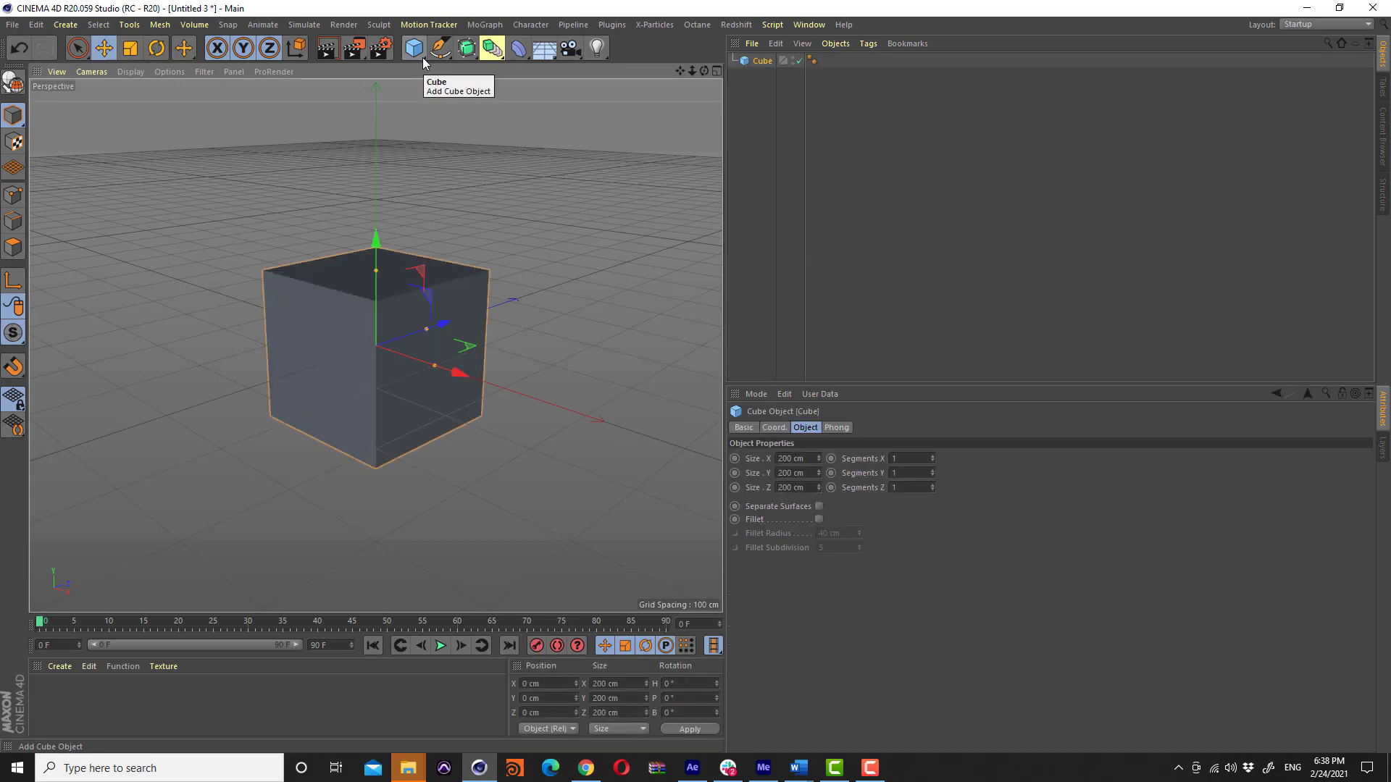
{"action": "left_click", "coordinate": [423, 61]}
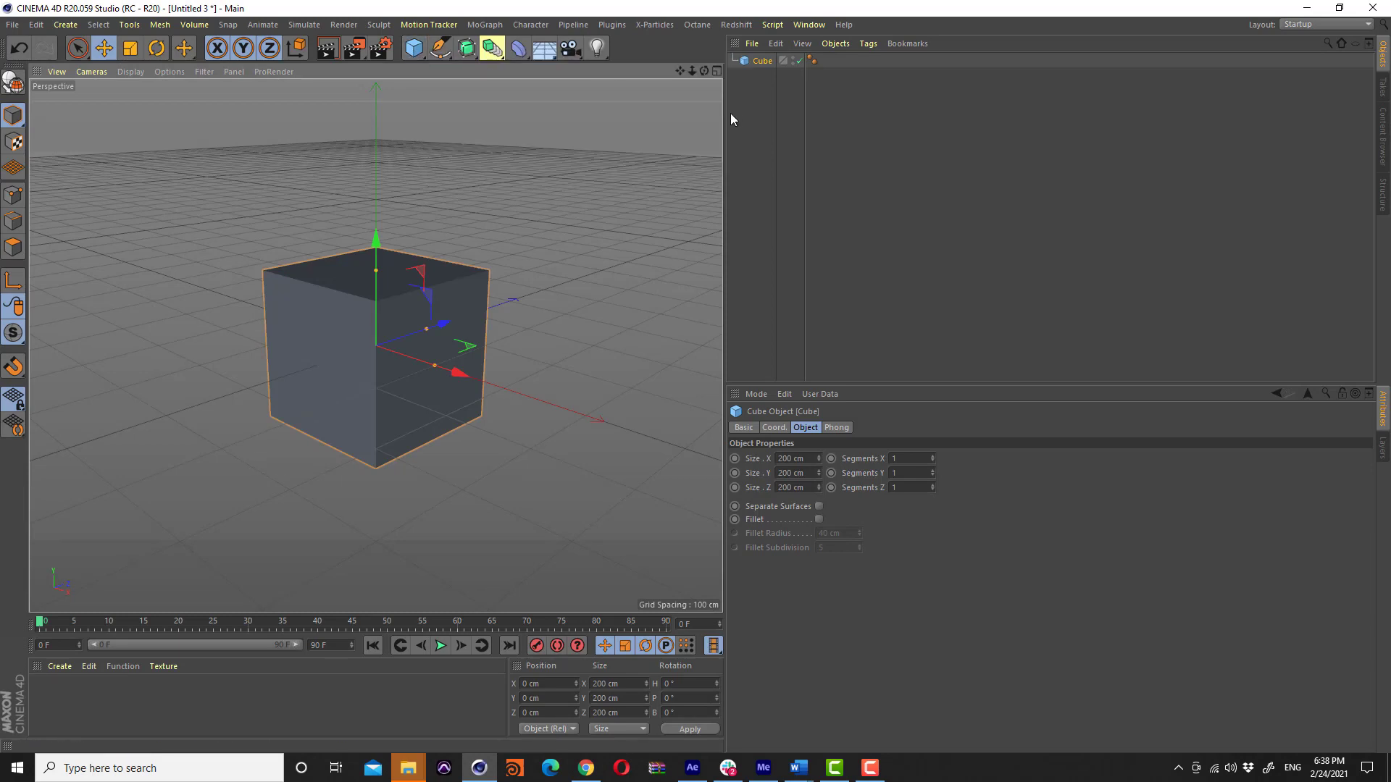
Add a Voronoi Fracture object and parent the Cube under it
{"action": "left_click", "coordinate": [495, 27]}
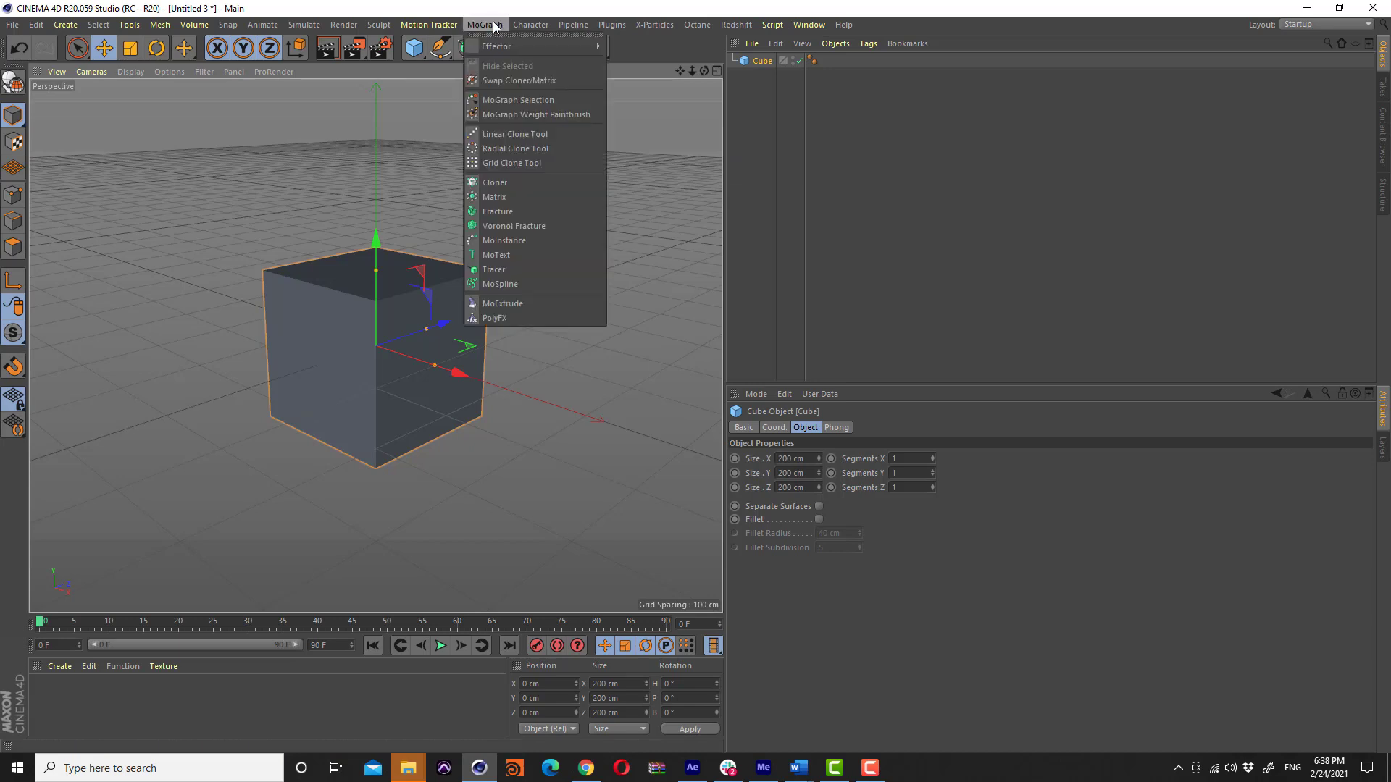
{"action": "left_click", "coordinate": [487, 28]}
{"action": "left_click", "coordinate": [514, 228]}
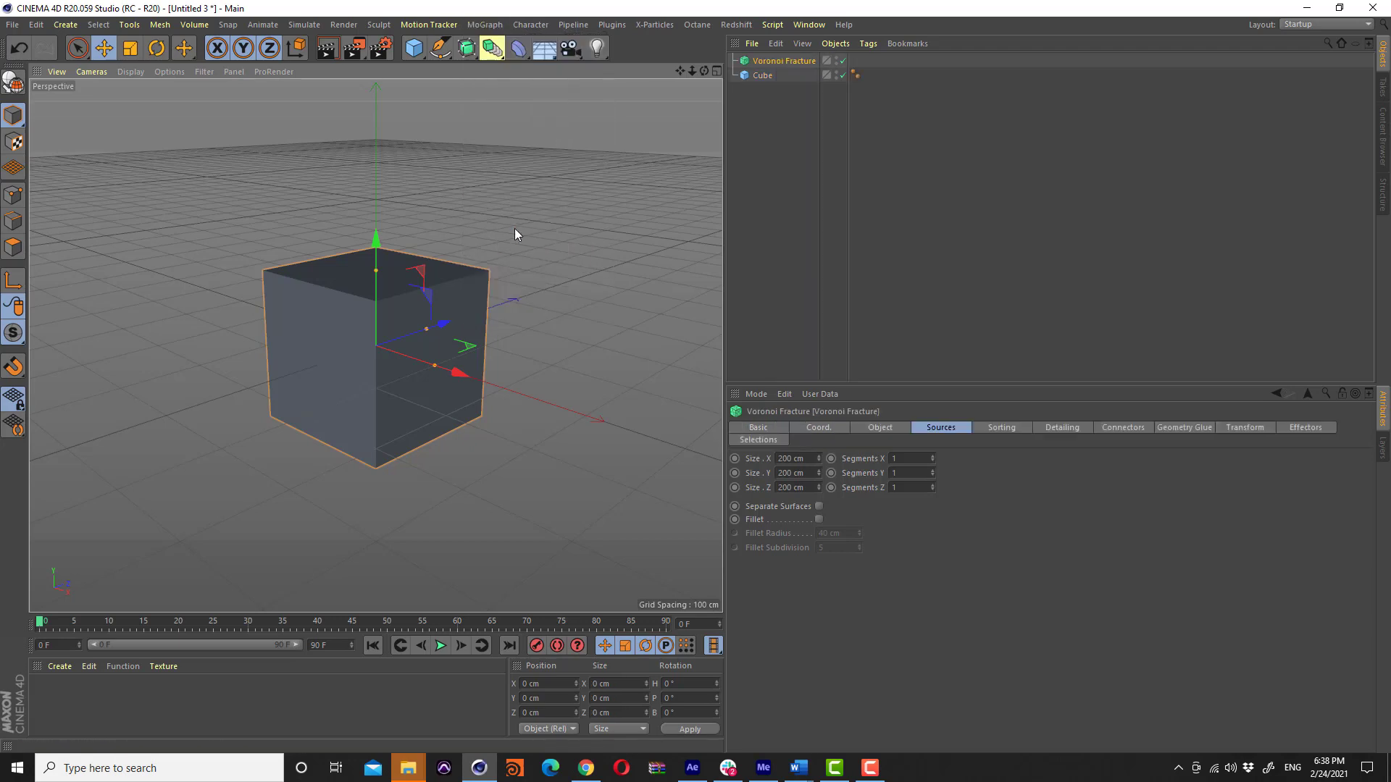
{"action": "left_click_drag", "start_coordinate": [382, 339], "coordinate": [388, 347], "text": "alt"}
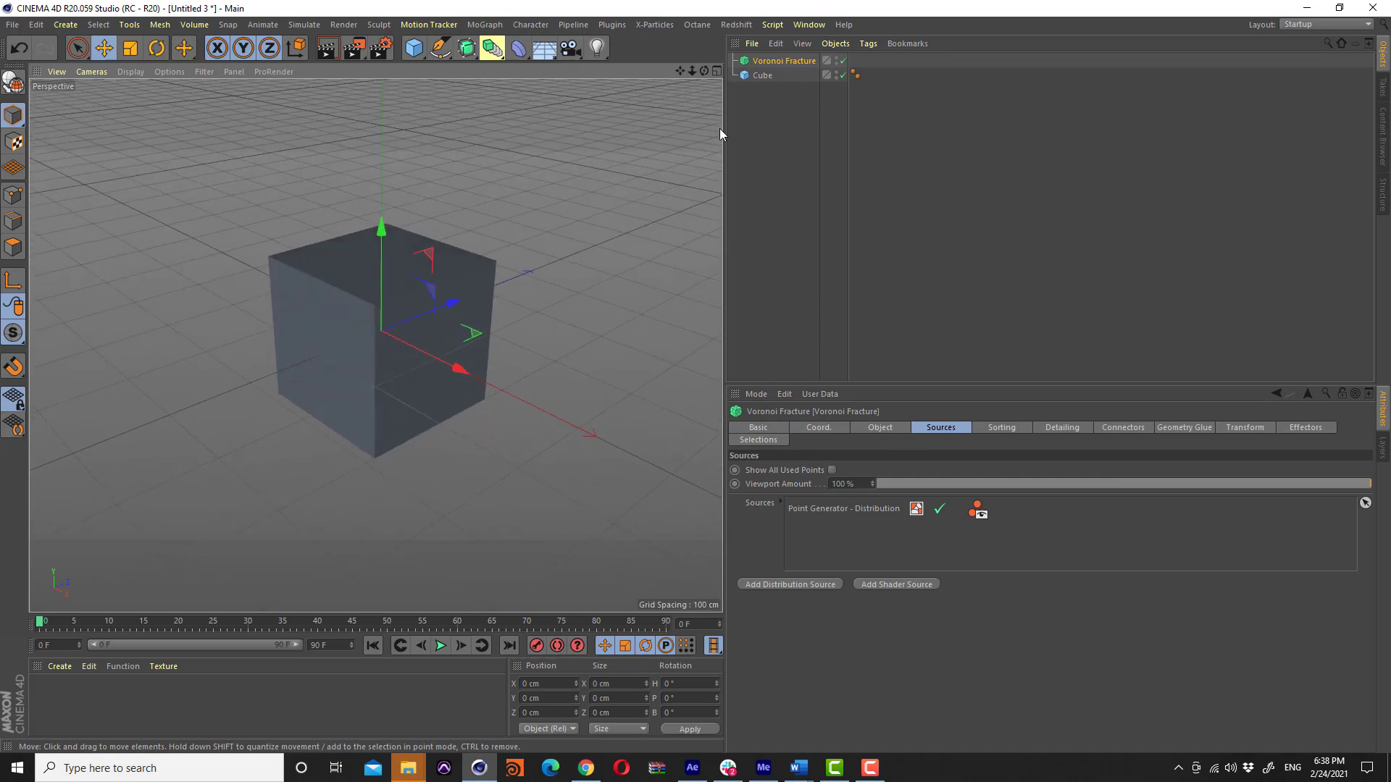
{"action": "left_click", "coordinate": [766, 77]}
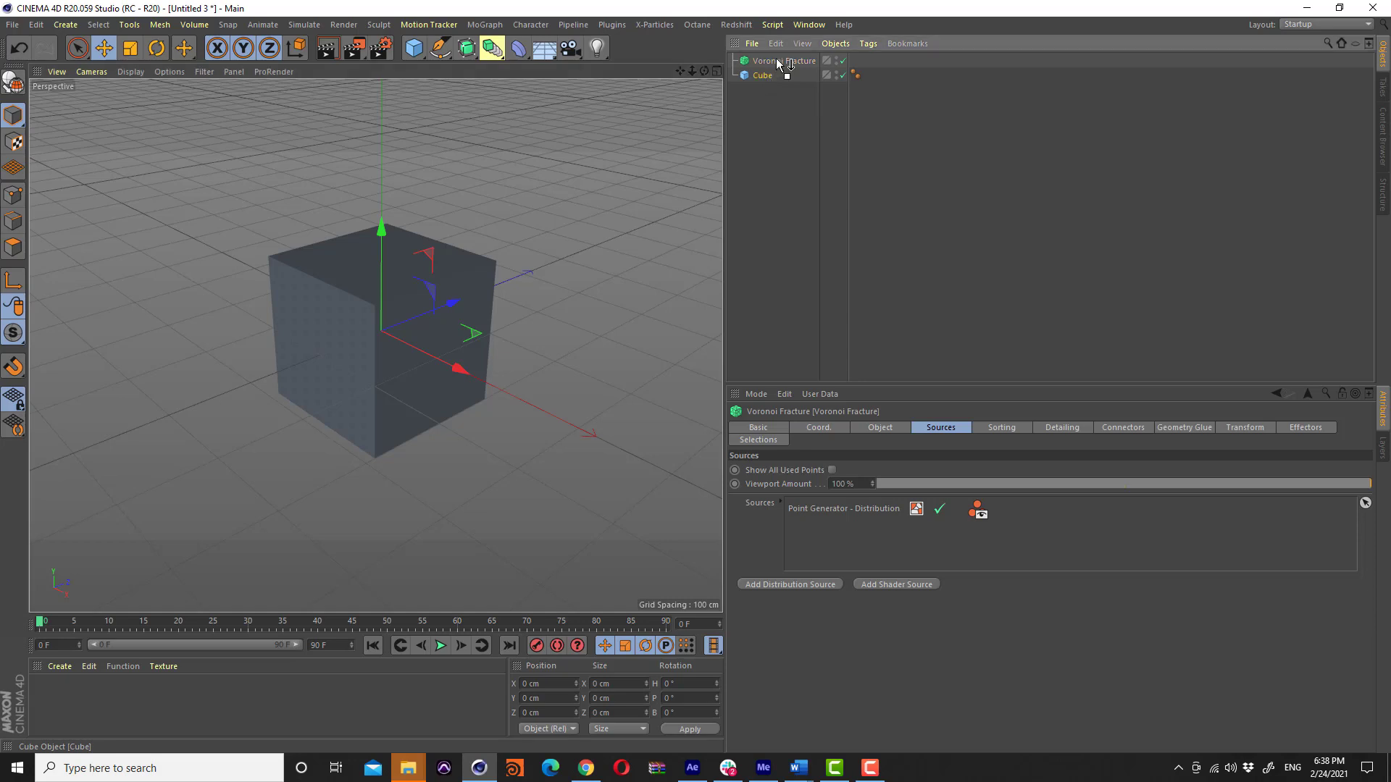
{"action": "left_click_drag", "start_coordinate": [777, 61], "coordinate": [777, 61]}
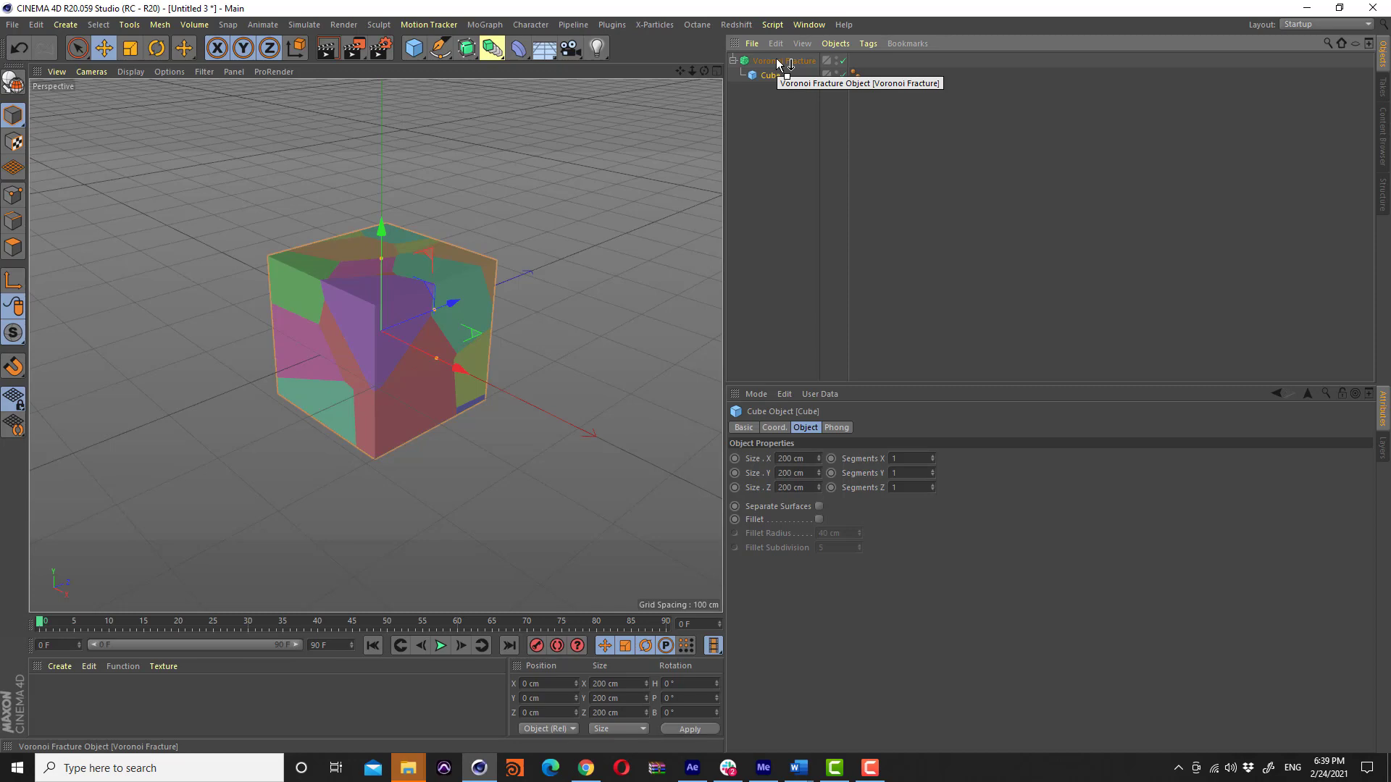
{"action": "scroll", "coordinate": [320, 341], "scroll_direction": "up", "scroll_amount": 3}
{"action": "scroll", "coordinate": [366, 284], "scroll_direction": "up", "scroll_amount": 3}
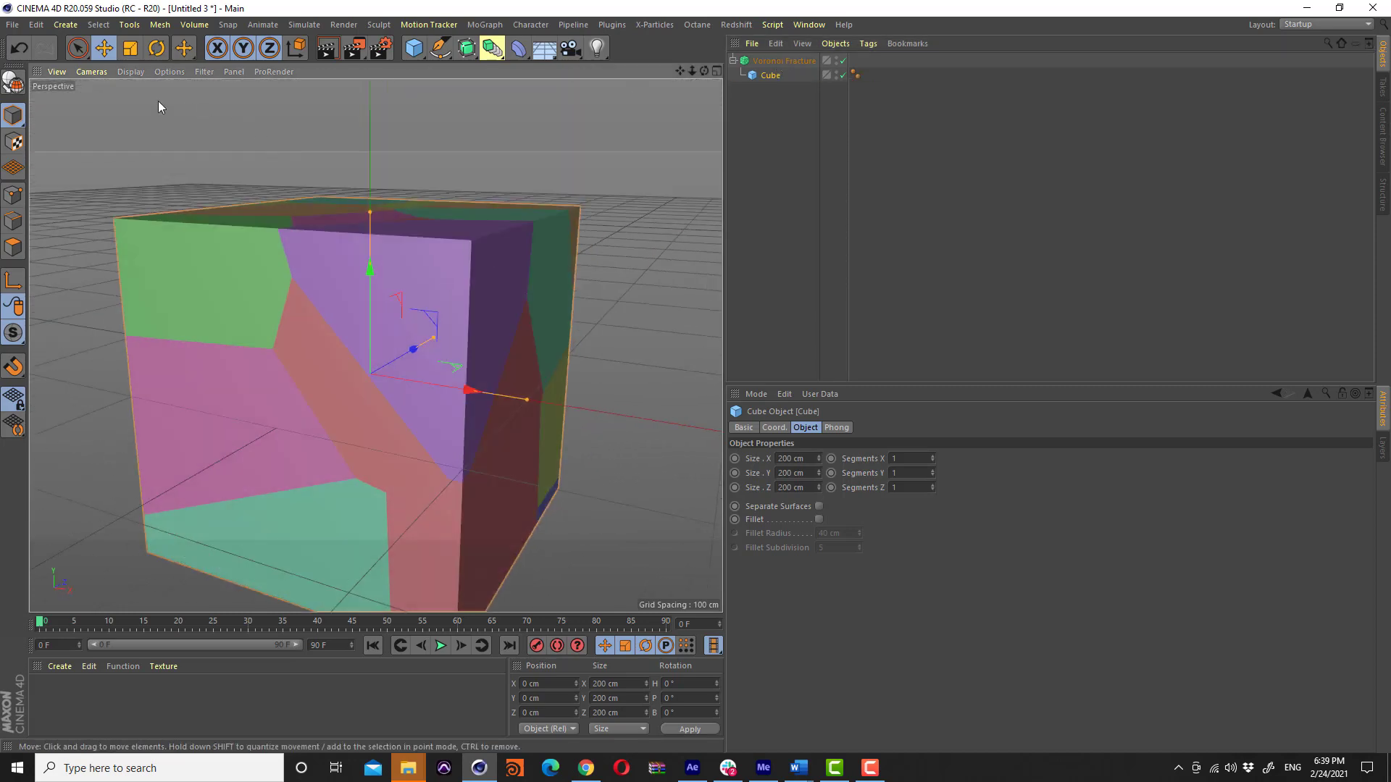
Set the viewport display to Gouraud Shading (Lines) to outline the fragments
{"action": "left_click", "coordinate": [134, 72]}
{"action": "left_click", "coordinate": [184, 137]}
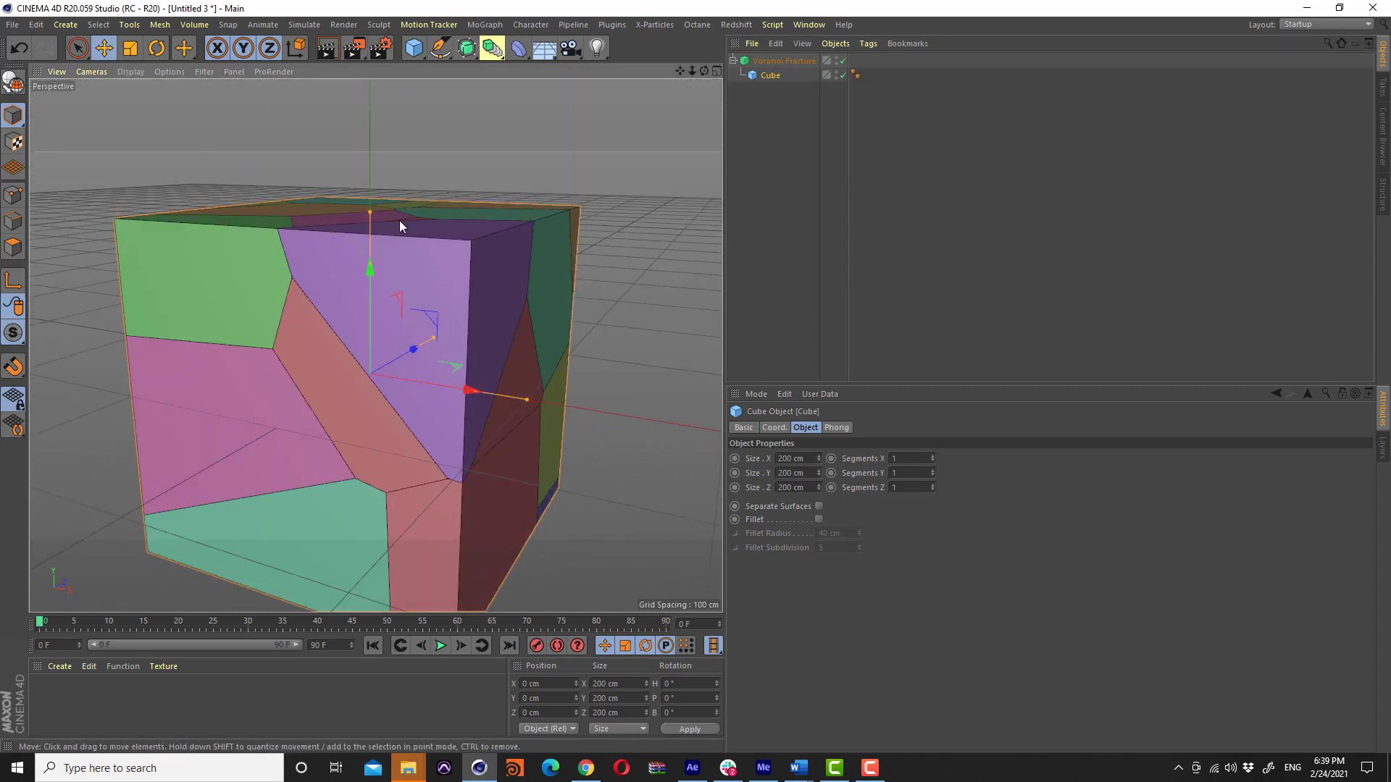
{"action": "left_click_drag", "start_coordinate": [398, 221], "coordinate": [357, 280], "text": "alt"}
{"action": "scroll", "coordinate": [389, 264], "scroll_direction": "down", "scroll_amount": 2}
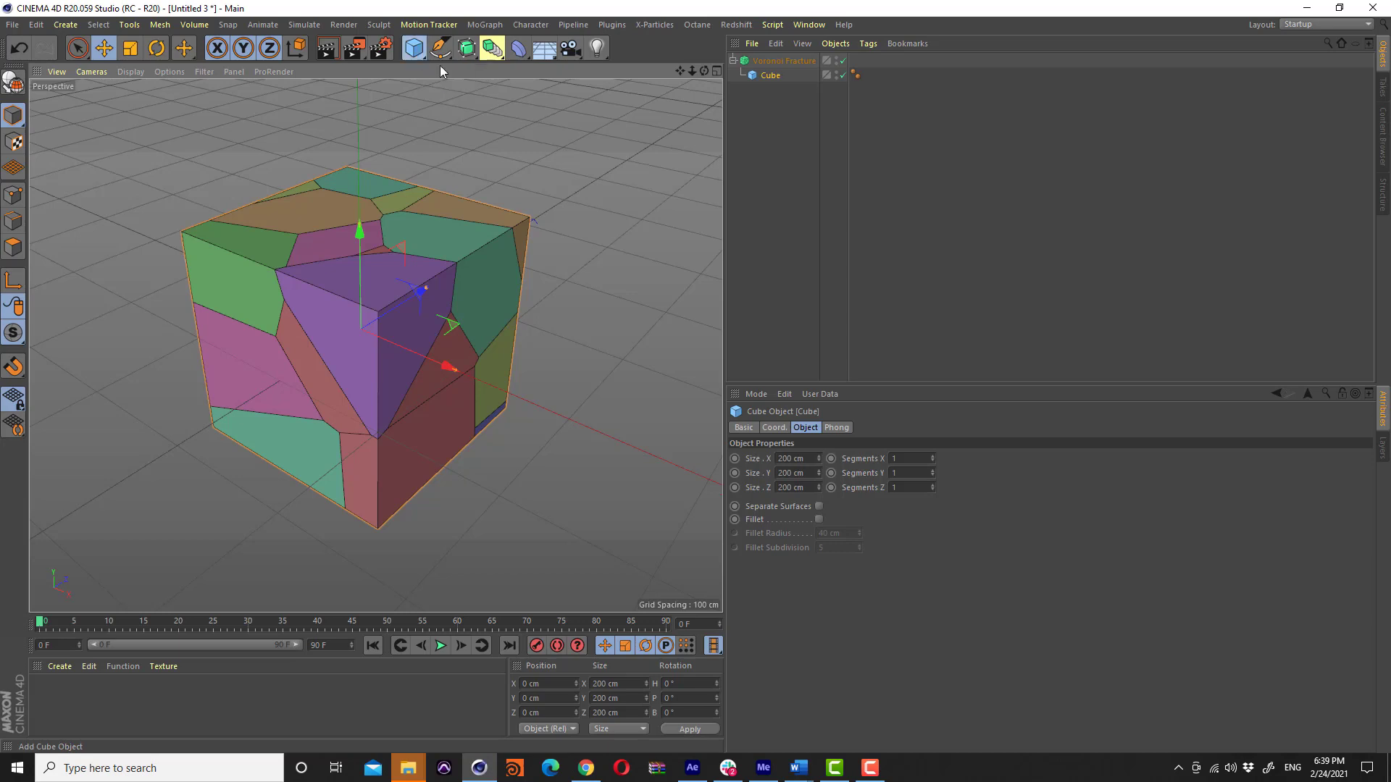
Add a Plane, lower it beneath the cube and scale it into a large floor
{"action": "left_click", "coordinate": [418, 55]}
{"action": "left_click", "coordinate": [541, 99]}
{"action": "left_click_drag", "start_coordinate": [409, 205], "coordinate": [406, 247]}
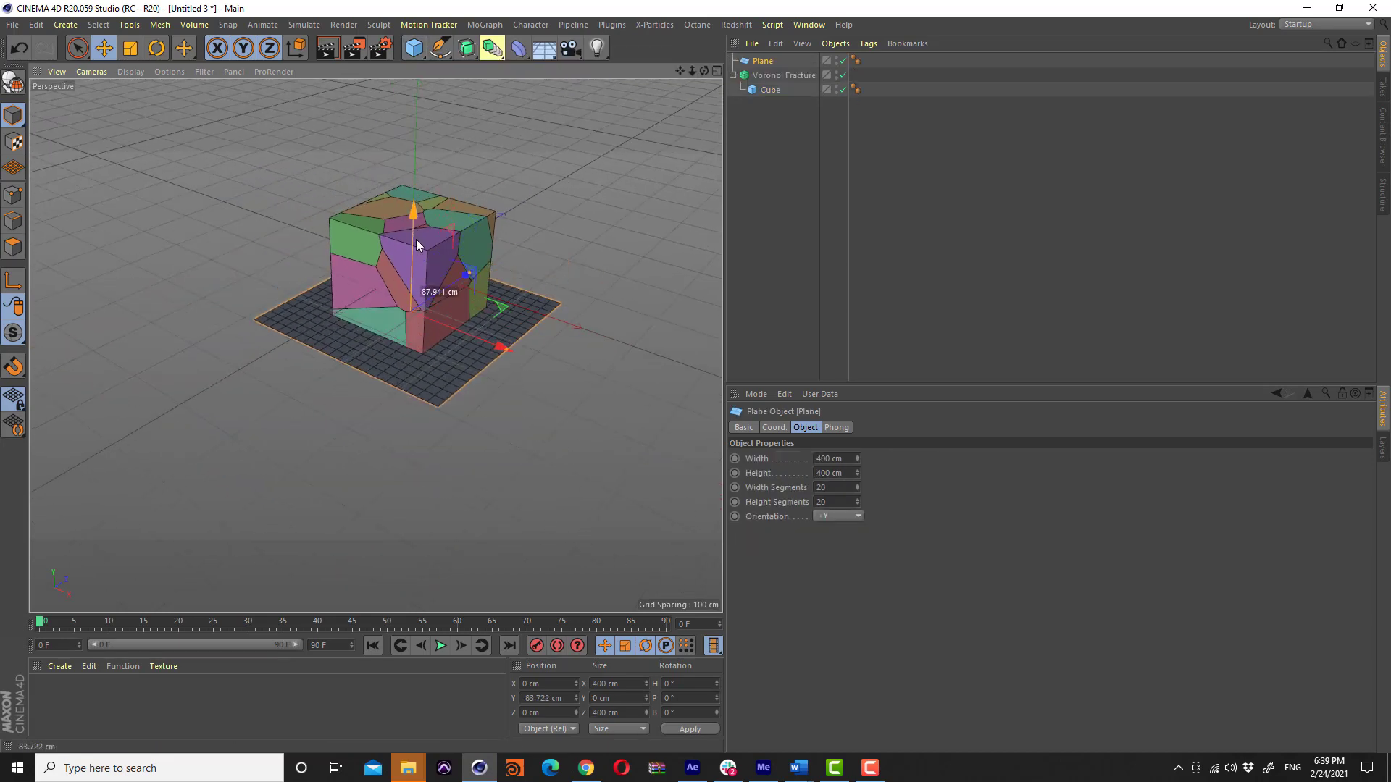
{"action": "left_click", "coordinate": [131, 48]}
{"action": "mouse_move", "coordinate": [304, 319]}
{"action": "left_mouse_down"}
{"action": "mouse_move", "coordinate": [410, 317]}
{"action": "mouse_move", "coordinate": [184, 255]}
{"action": "left_mouse_up"}
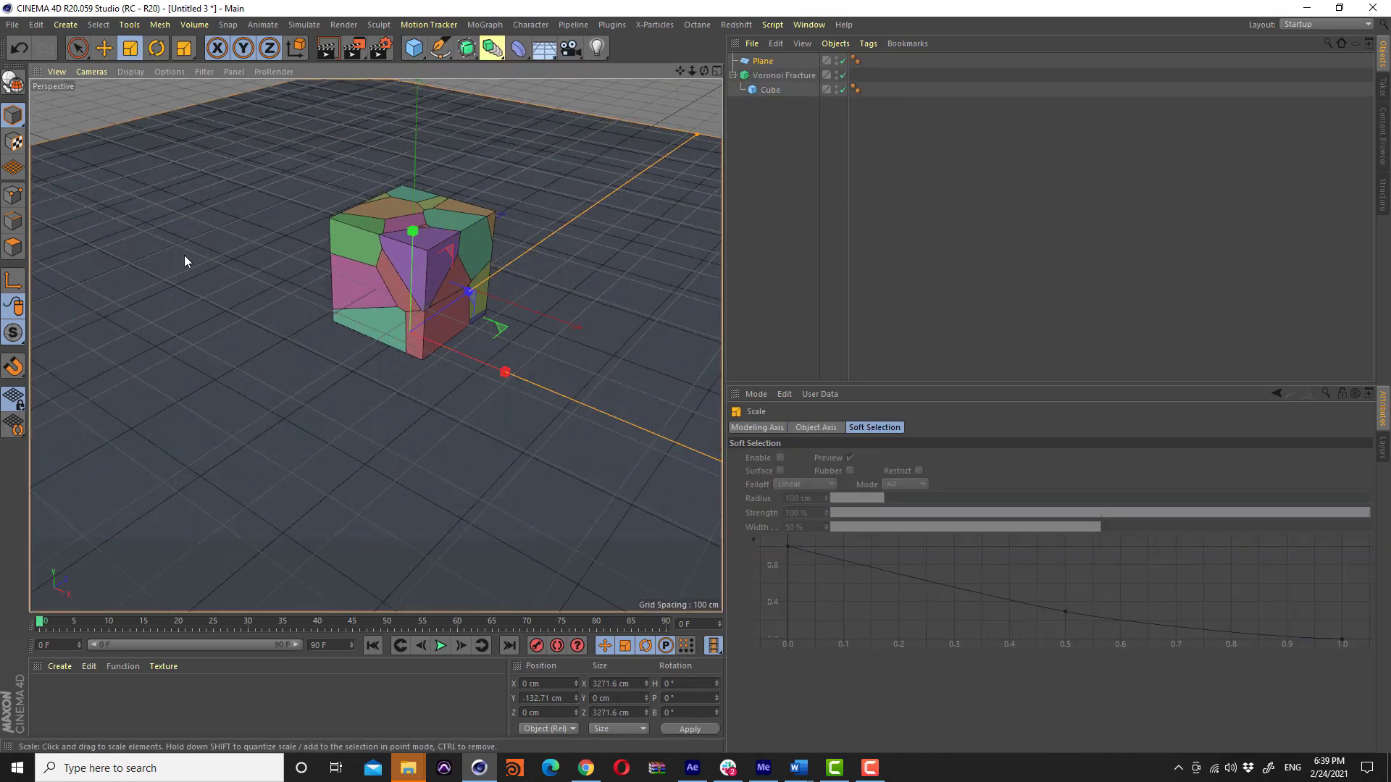
Give Voronoi Fracture a Rigid Body tag and the Plane a Collider Body tag
{"action": "right_click", "coordinate": [775, 77]}
{"action": "mouse_move", "coordinate": [824, 220]}
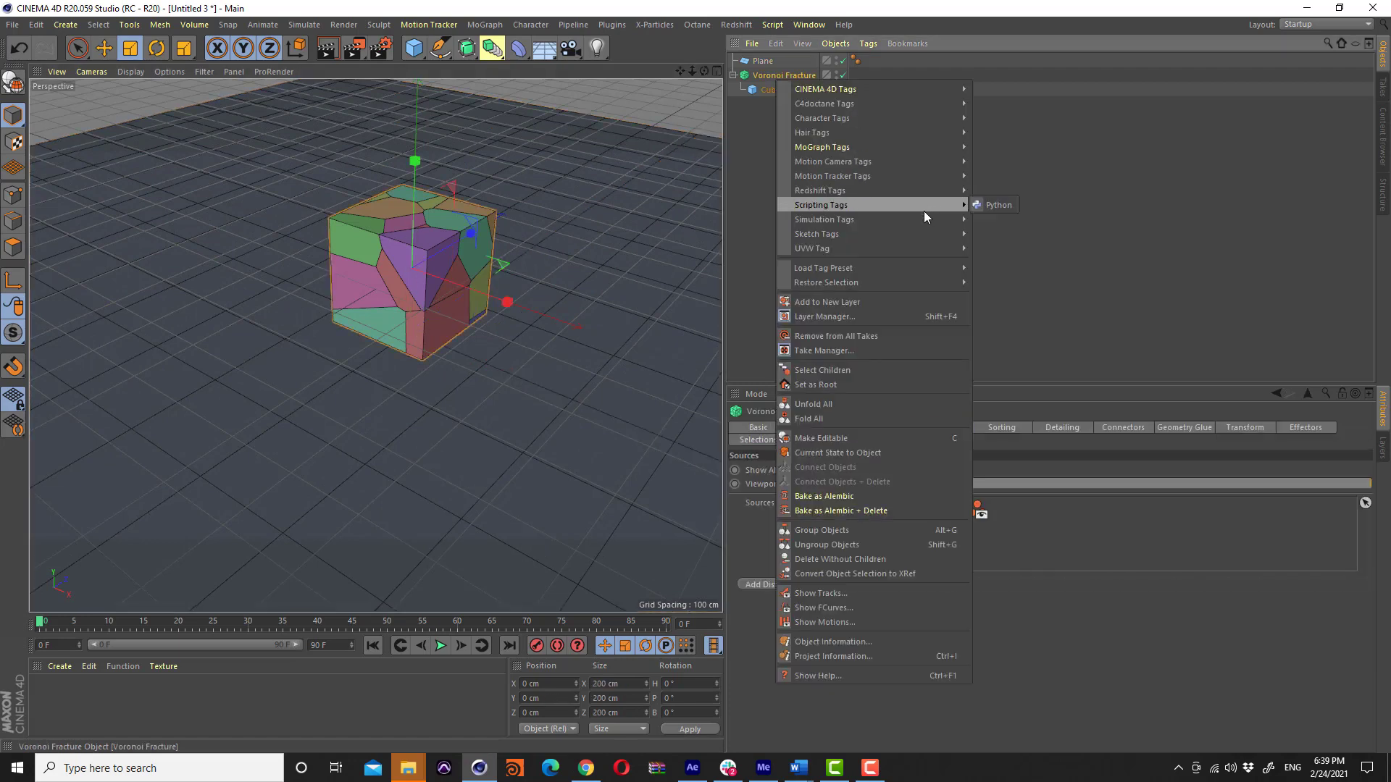
{"action": "left_click", "coordinate": [1012, 219]}
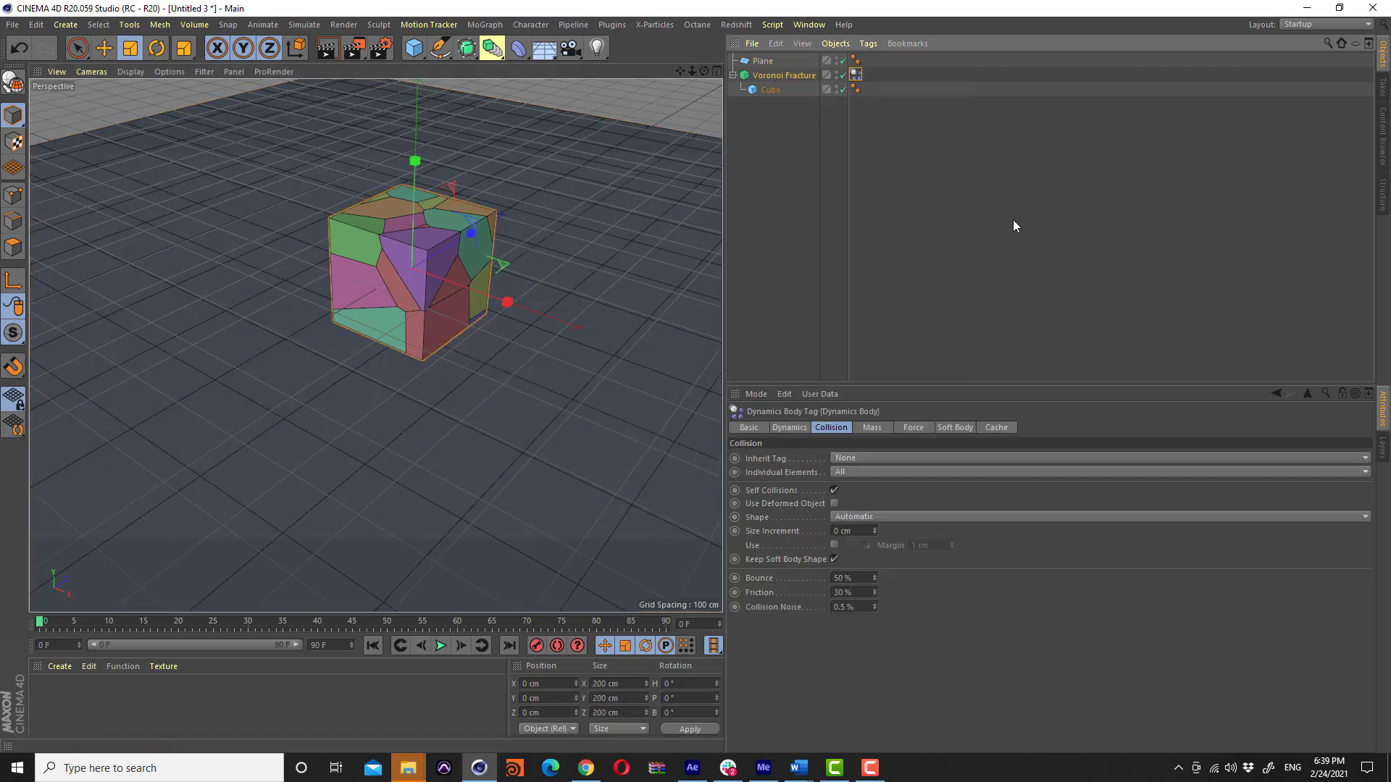
{"action": "left_click", "coordinate": [775, 61]}
{"action": "right_click", "coordinate": [775, 60]}
{"action": "mouse_move", "coordinate": [824, 200]}
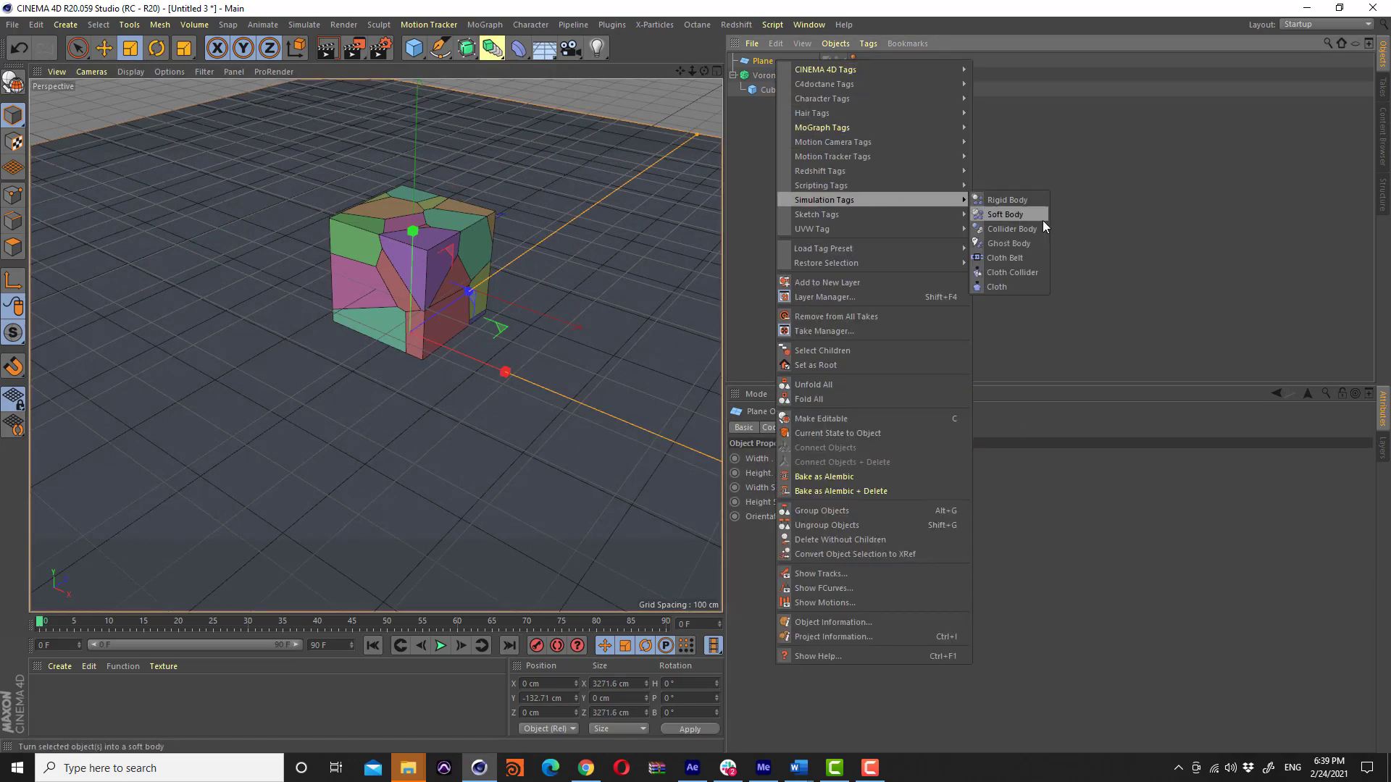
{"action": "left_click", "coordinate": [1034, 230]}
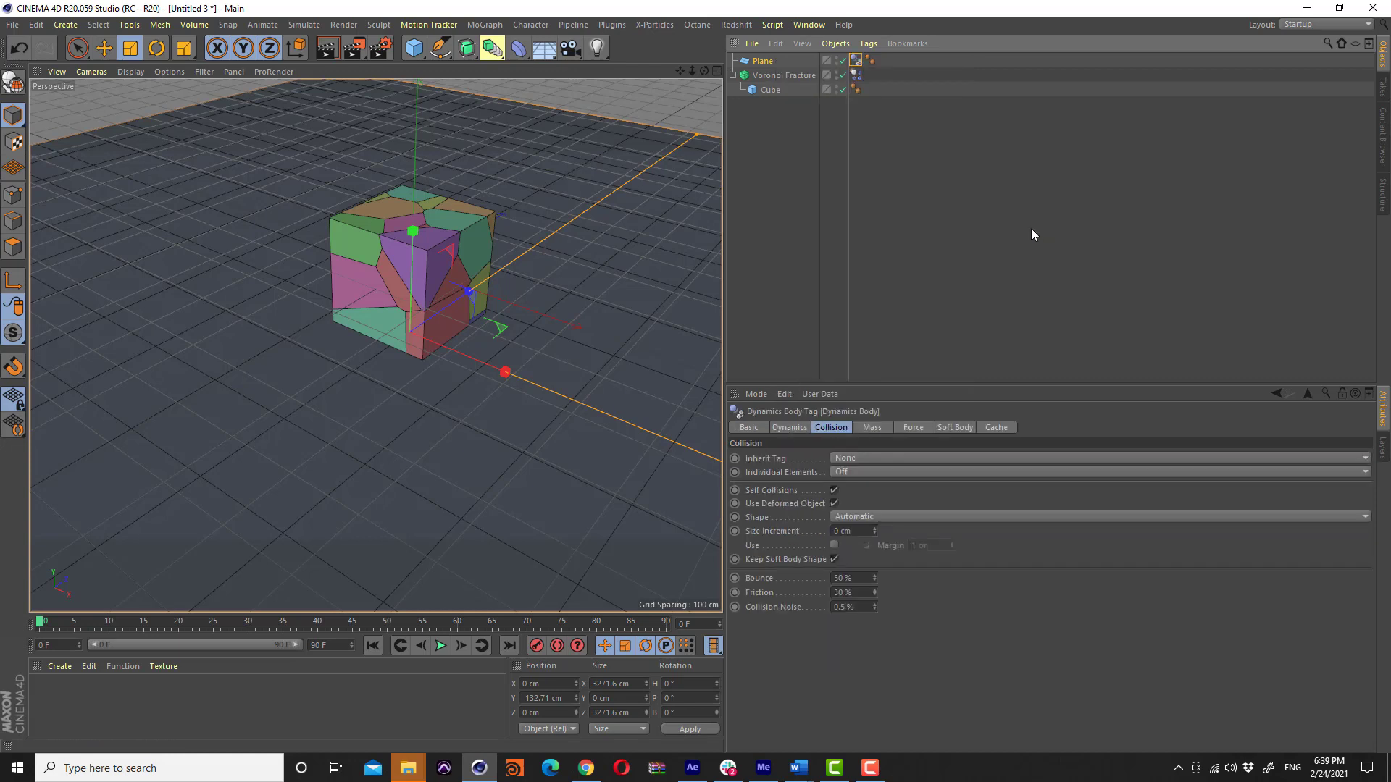
{"action": "left_click", "coordinate": [856, 75]}
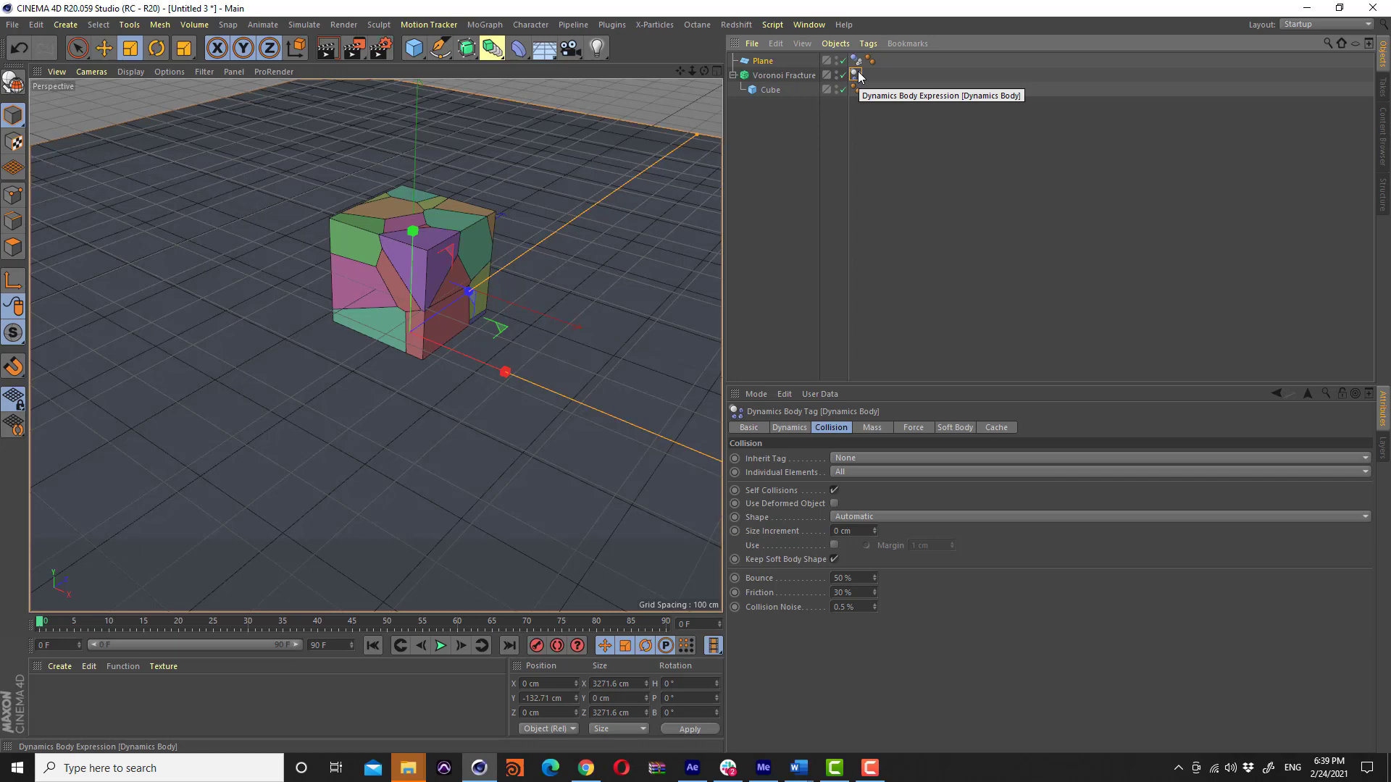
Play the falling-fragments simulation, stop it, and rewind to frame 0
{"action": "left_click", "coordinate": [799, 124]}
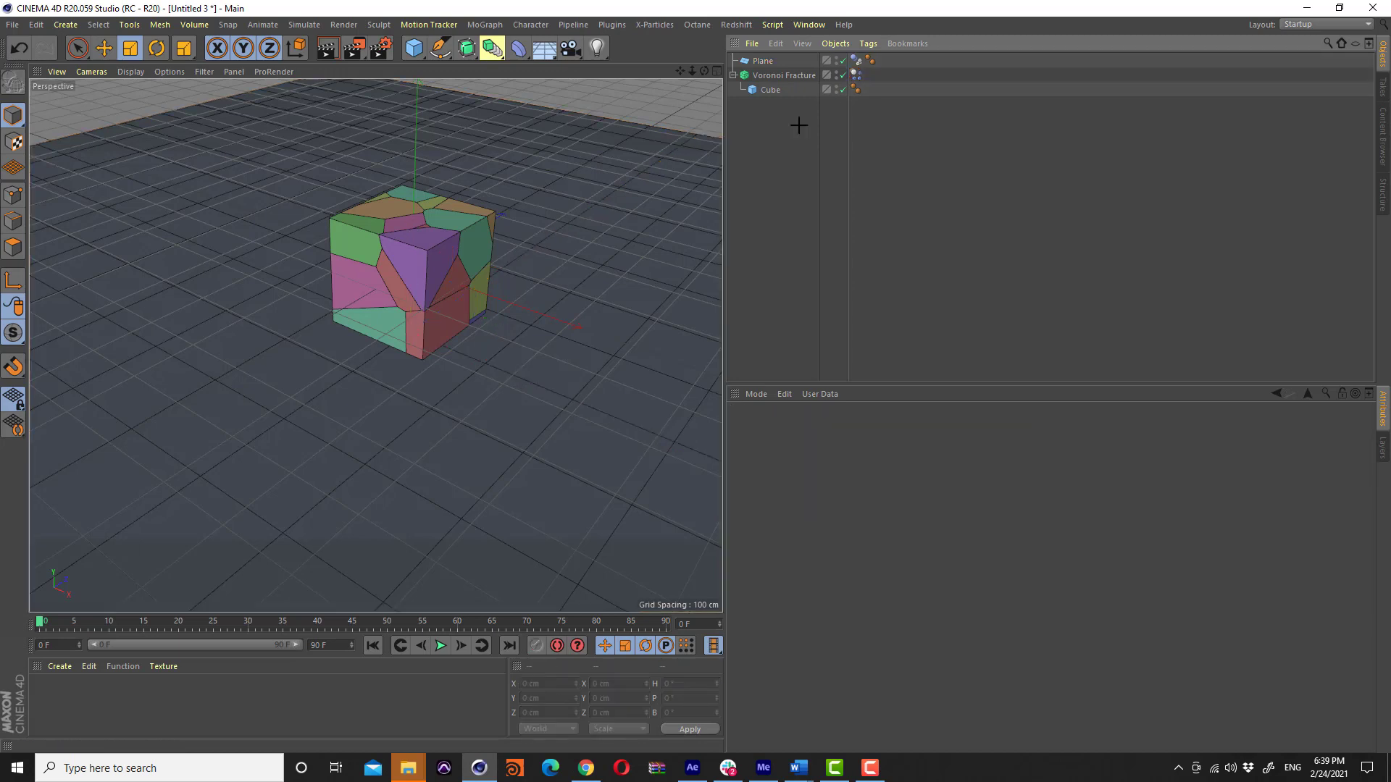
{"action": "left_click", "coordinate": [445, 645]}
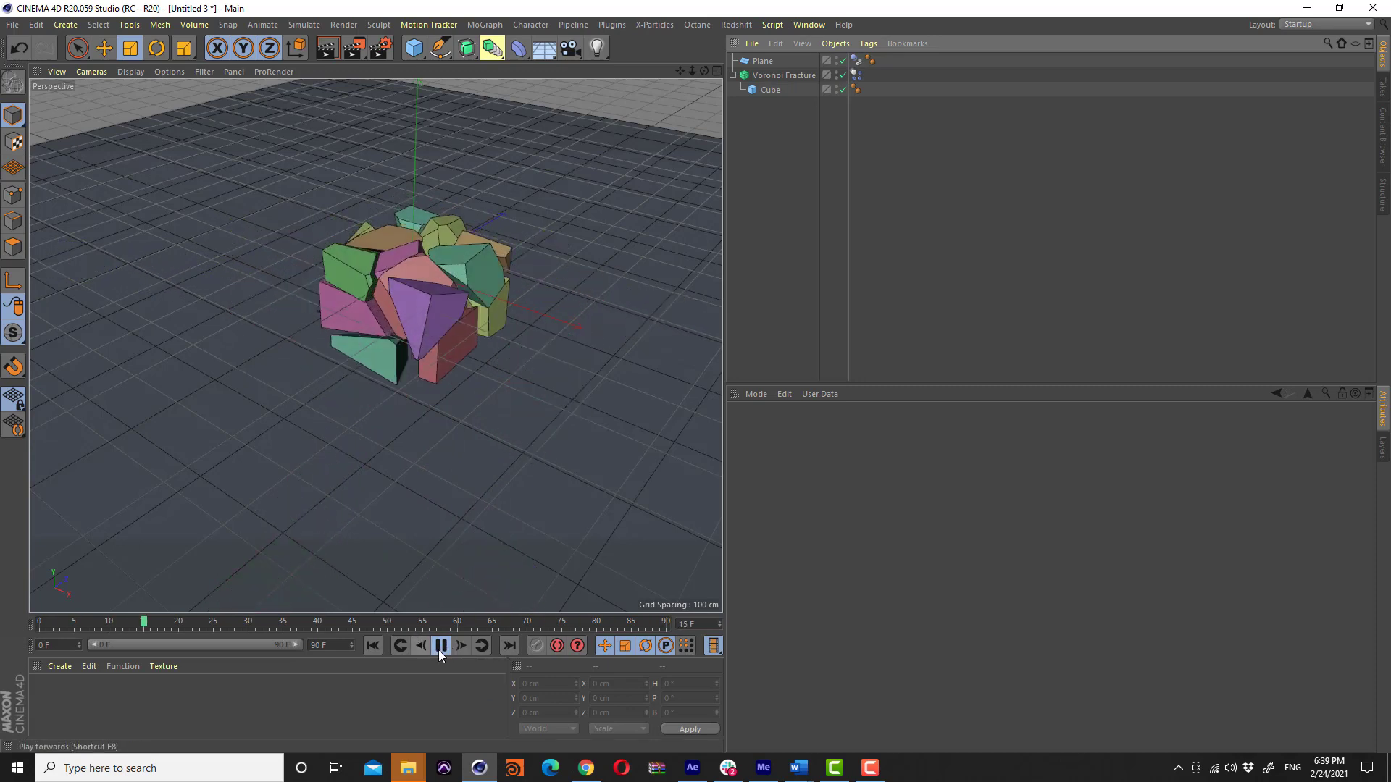
{"action": "left_click", "coordinate": [441, 645]}
{"action": "left_click", "coordinate": [375, 645]}
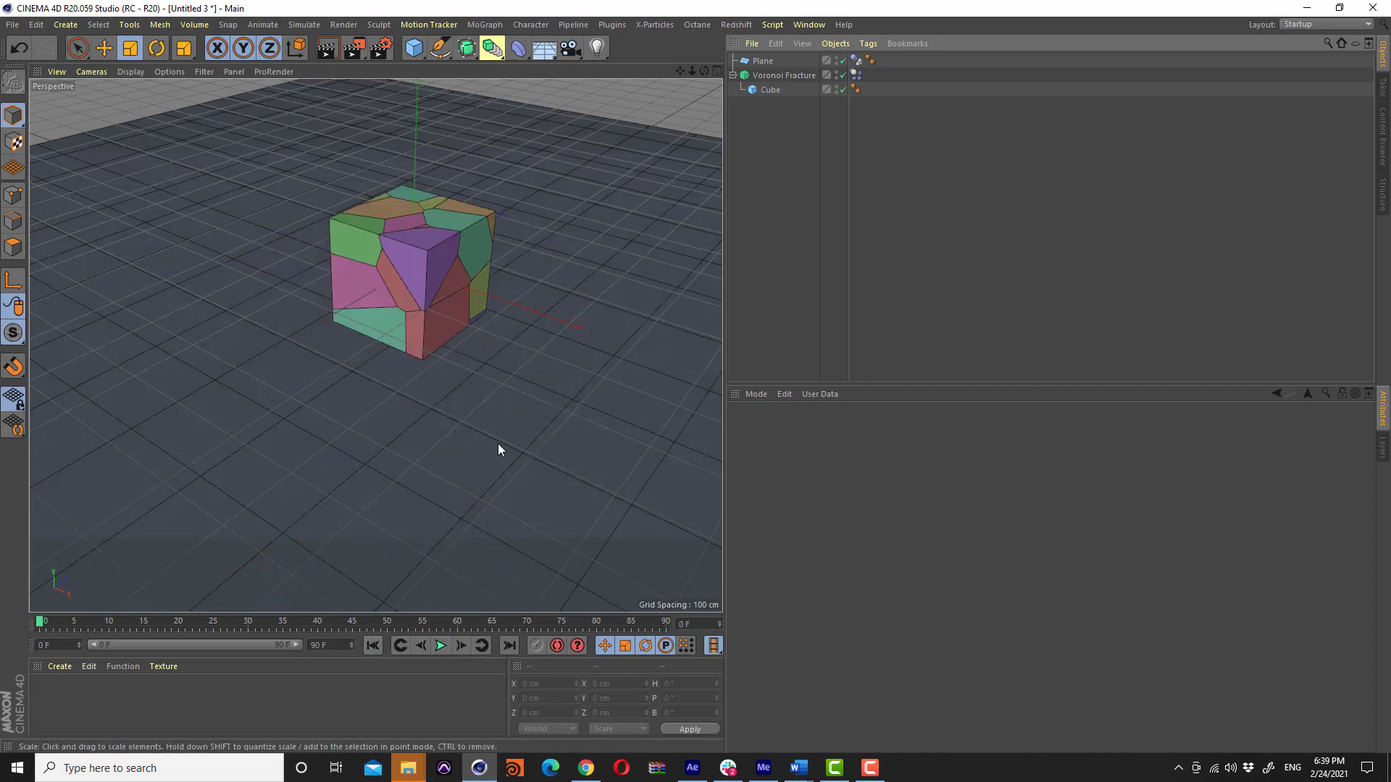
Show the fracture's Rigid Body collision settings: Bounce 50%, Friction 30%, Collision Noise 0.5%
{"action": "scroll", "coordinate": [436, 218], "scroll_direction": "up", "scroll_amount": 3}
{"action": "scroll", "coordinate": [452, 215], "scroll_direction": "up", "scroll_amount": 2}
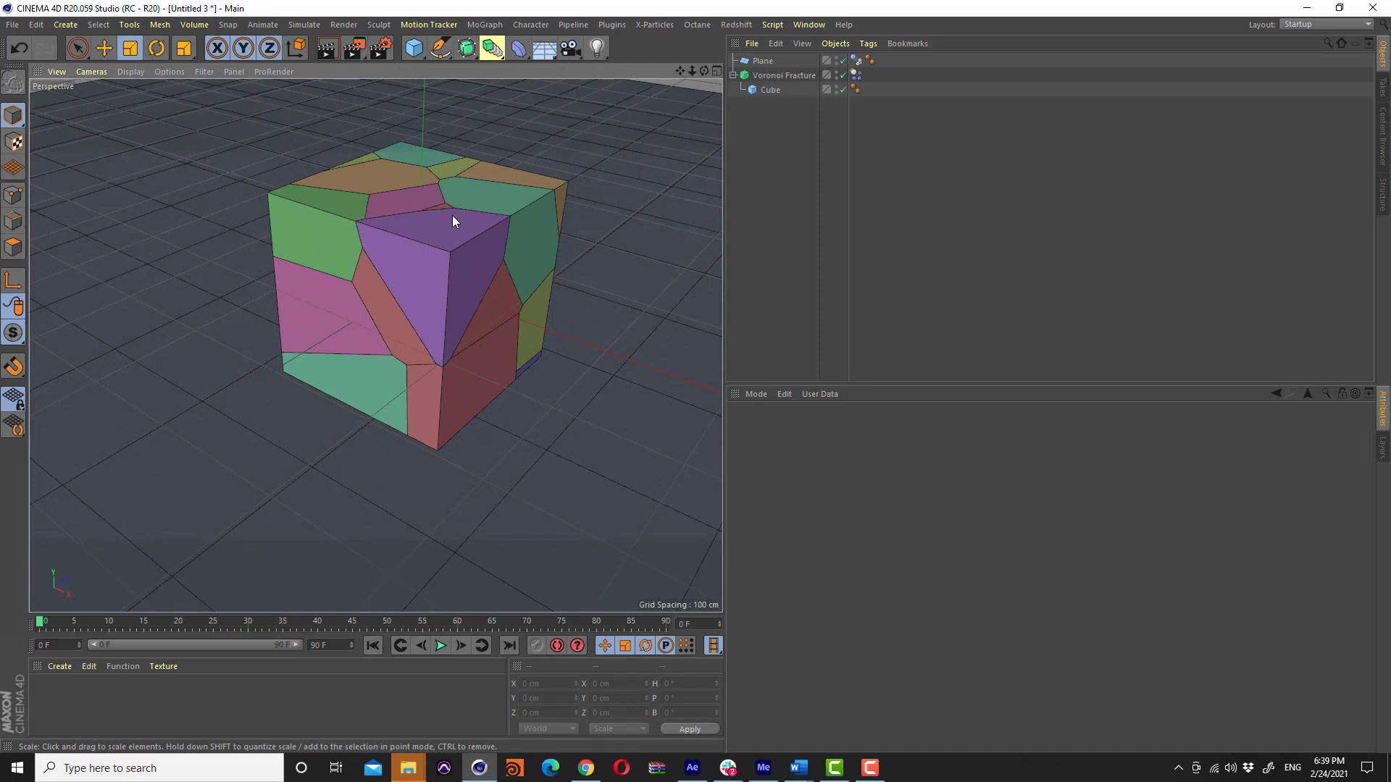
{"action": "mouse_move", "coordinate": [467, 259]}
{"action": "left_mouse_down", "text": "alt"}
{"action": "mouse_move", "coordinate": [445, 242]}
{"action": "mouse_move", "coordinate": [388, 310]}
{"action": "left_mouse_up", "text": "alt"}
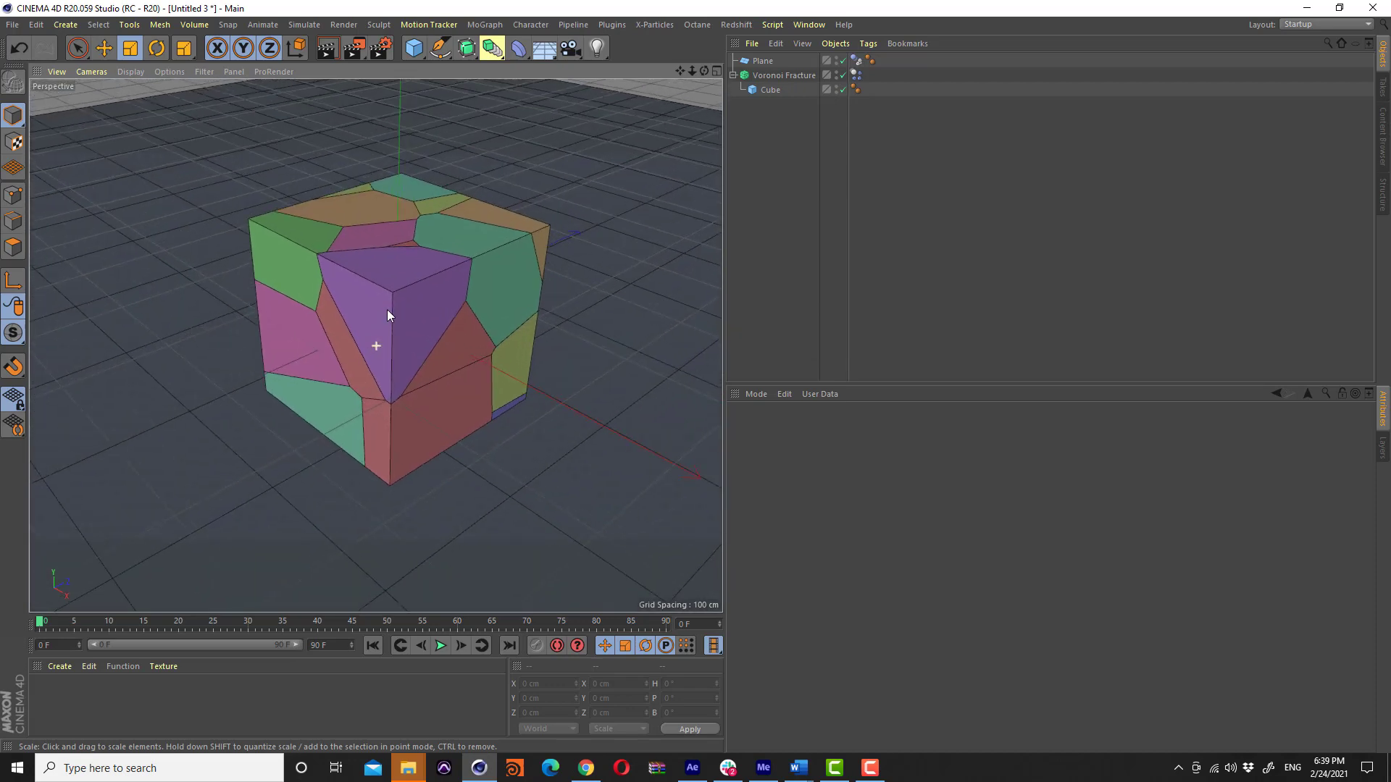
{"action": "left_click", "coordinate": [774, 76]}
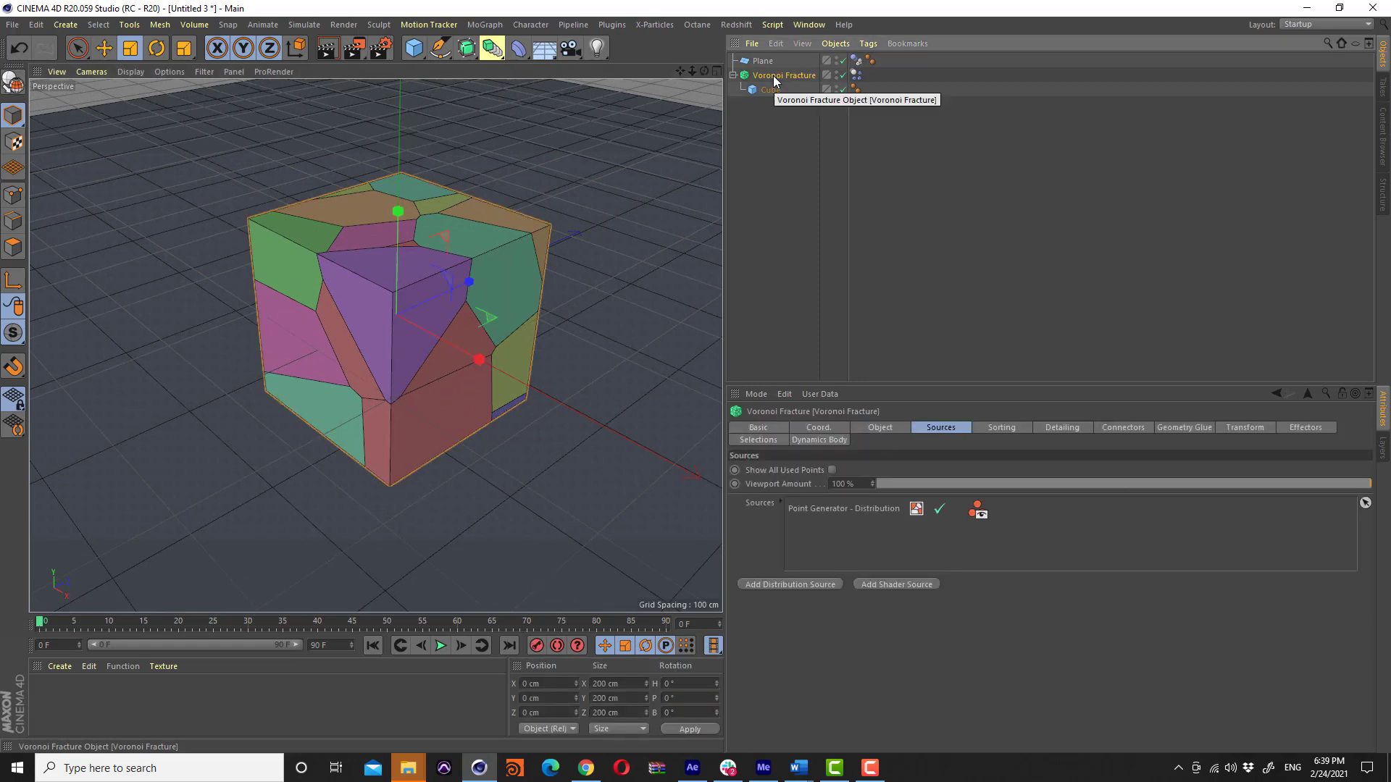
{"action": "left_click", "coordinate": [856, 76]}
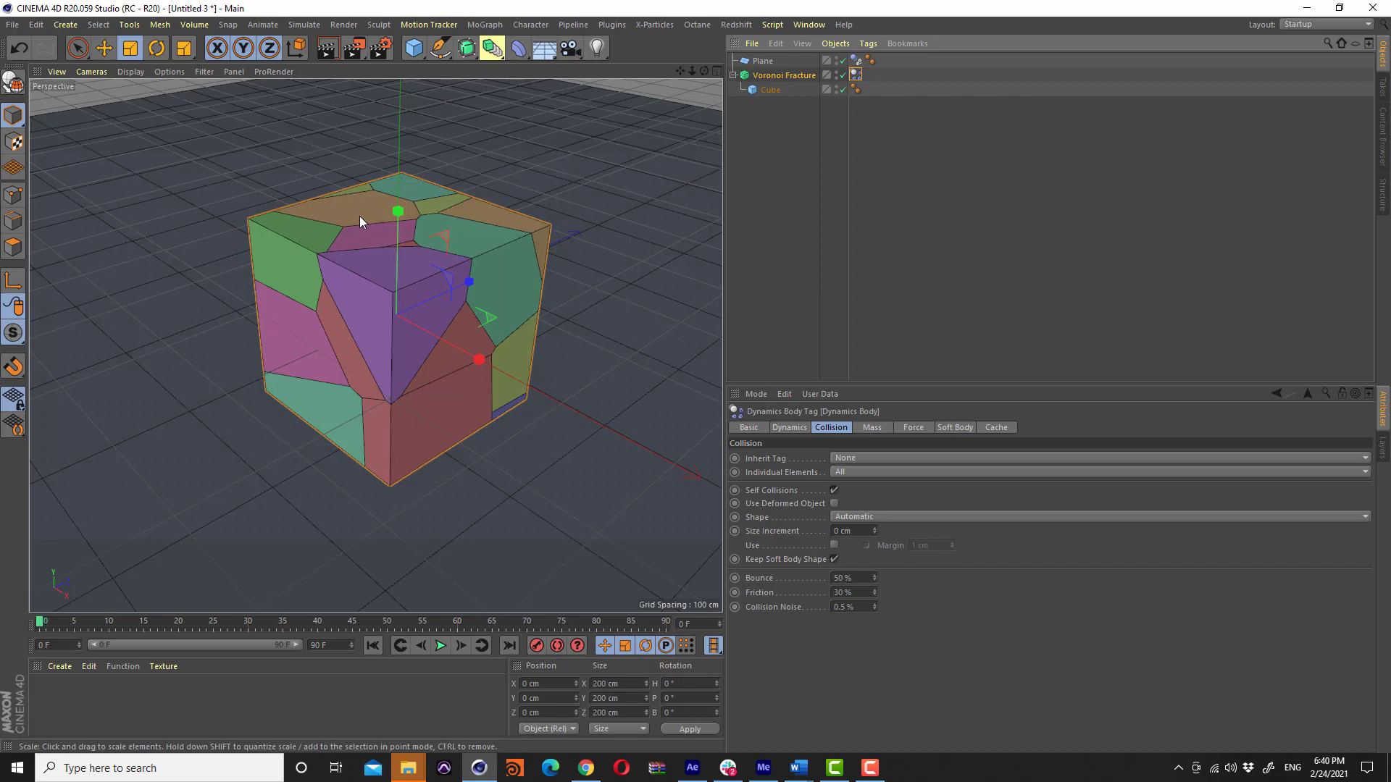
Show the Point Generator - Distribution settings (Point Amount 20, Seed 12345) in an enlarged Attribute Manager
{"action": "left_click", "coordinate": [784, 76]}
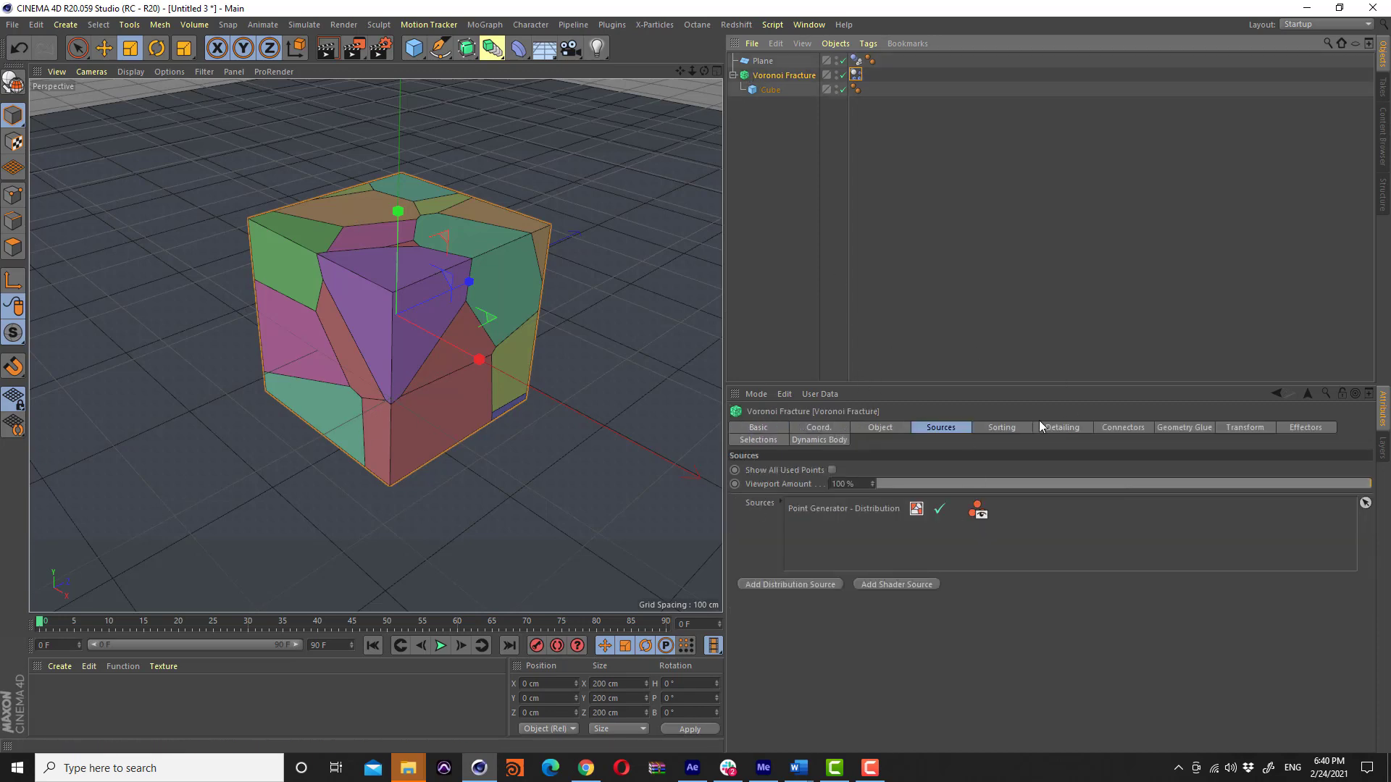
{"action": "left_click", "coordinate": [885, 428]}
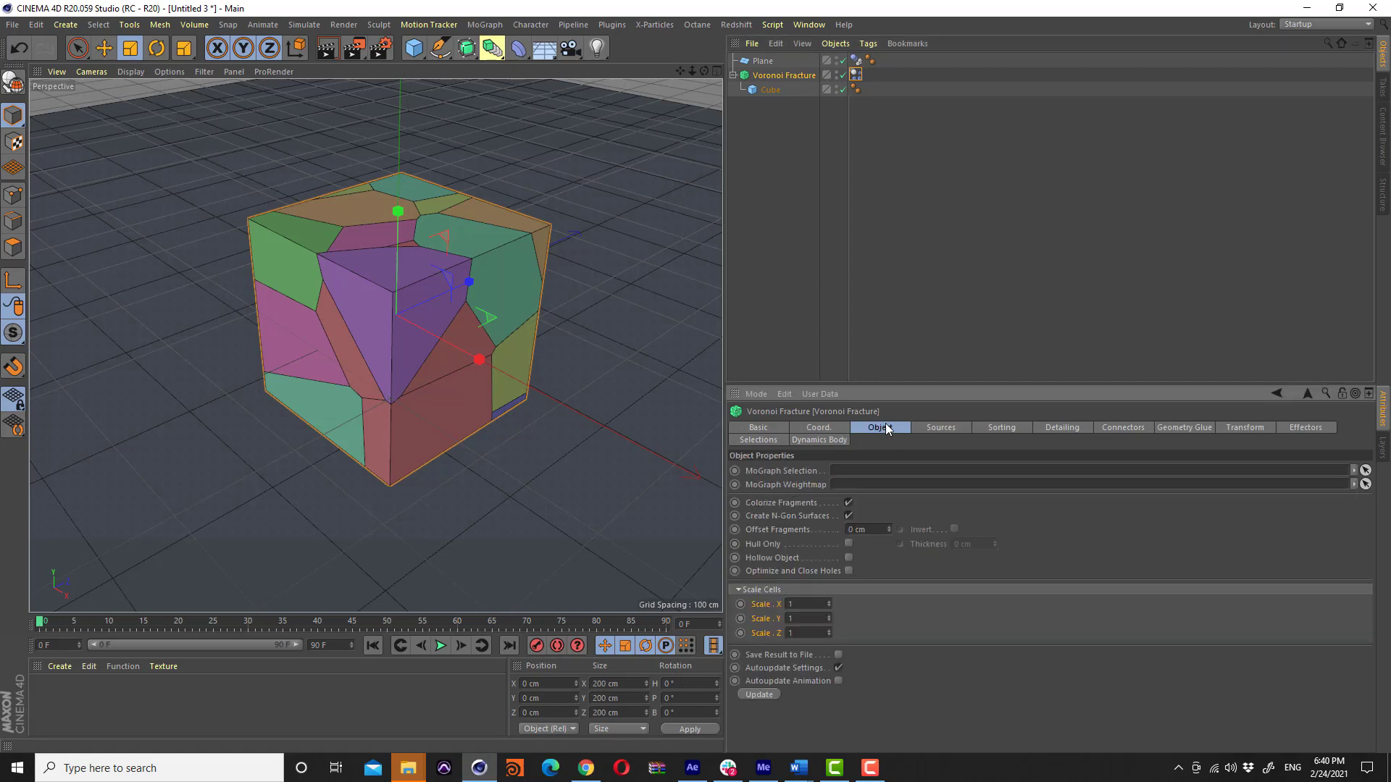
{"action": "left_click", "coordinate": [945, 430]}
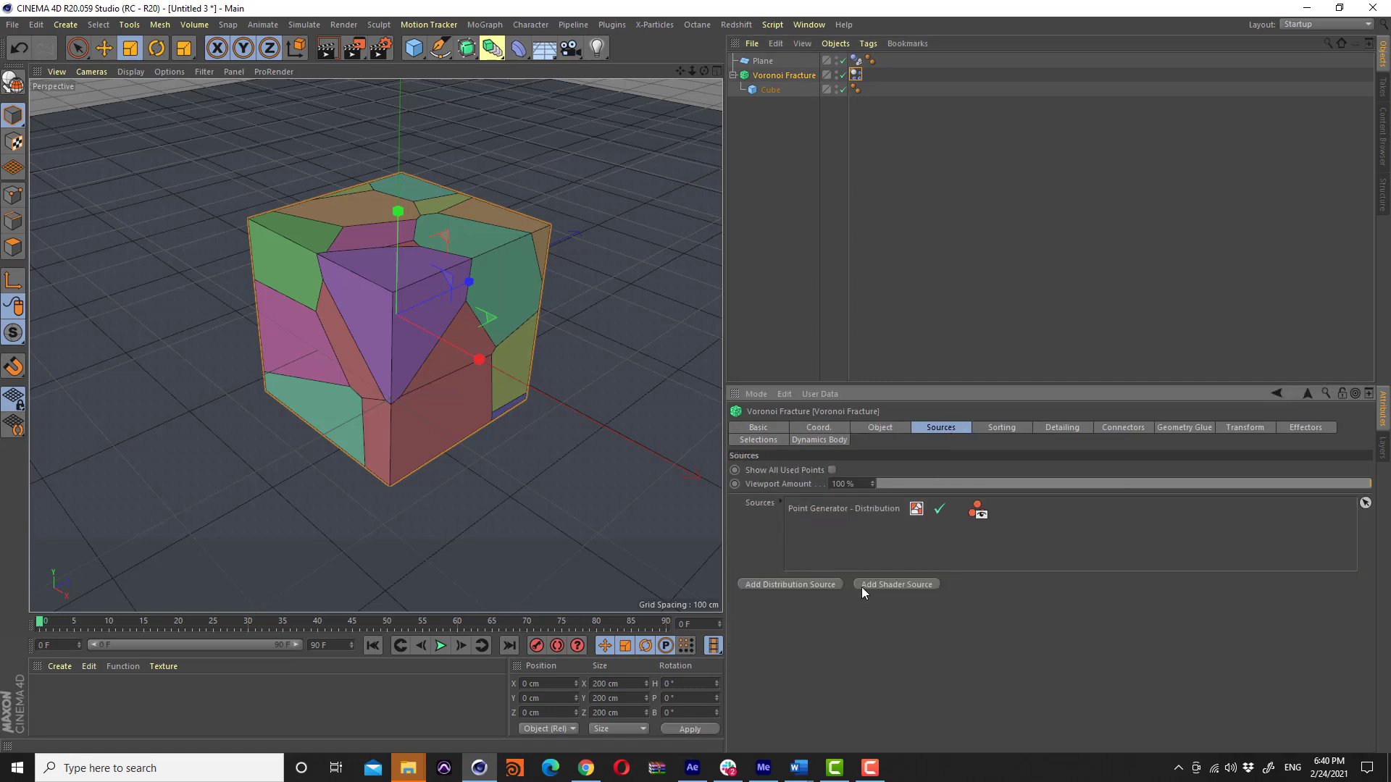
{"action": "left_click", "coordinate": [805, 512]}
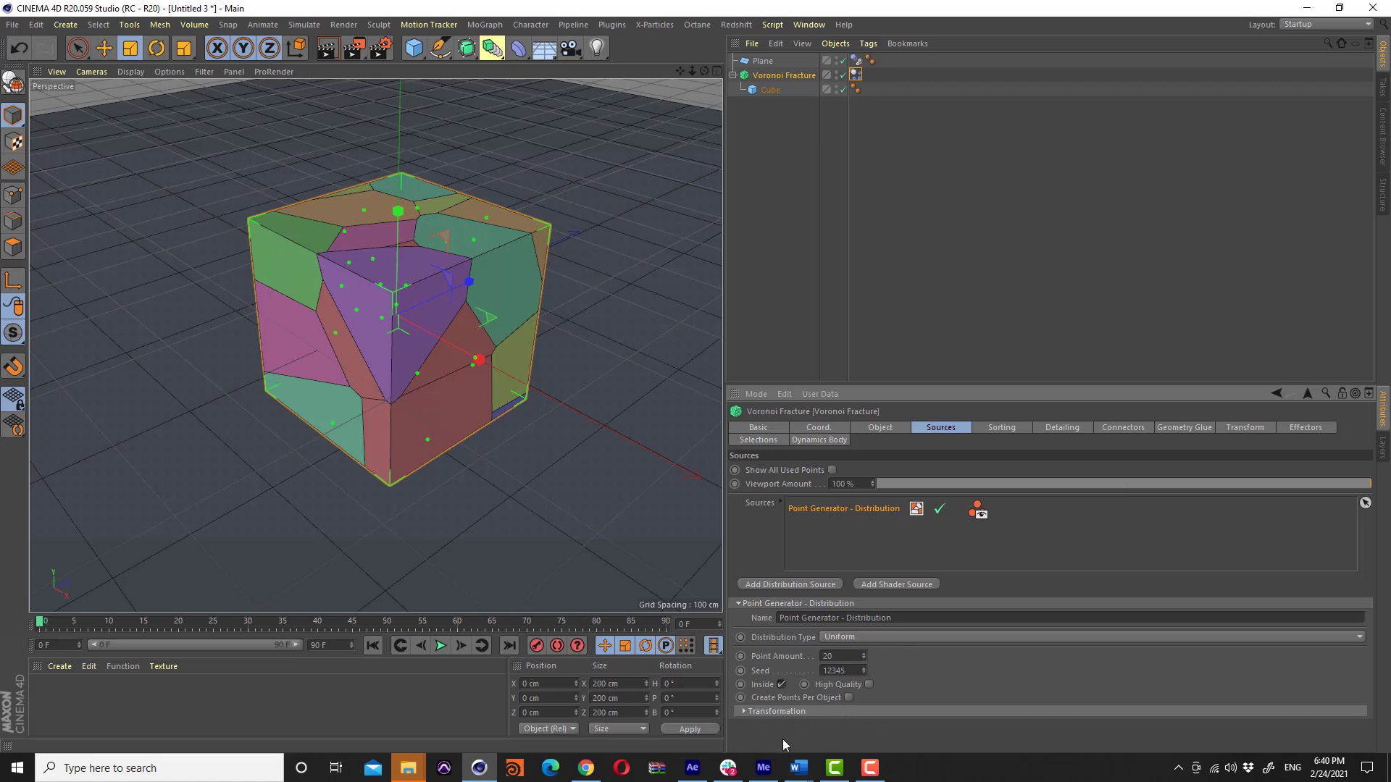
{"action": "left_click_drag", "start_coordinate": [905, 386], "coordinate": [905, 235]}
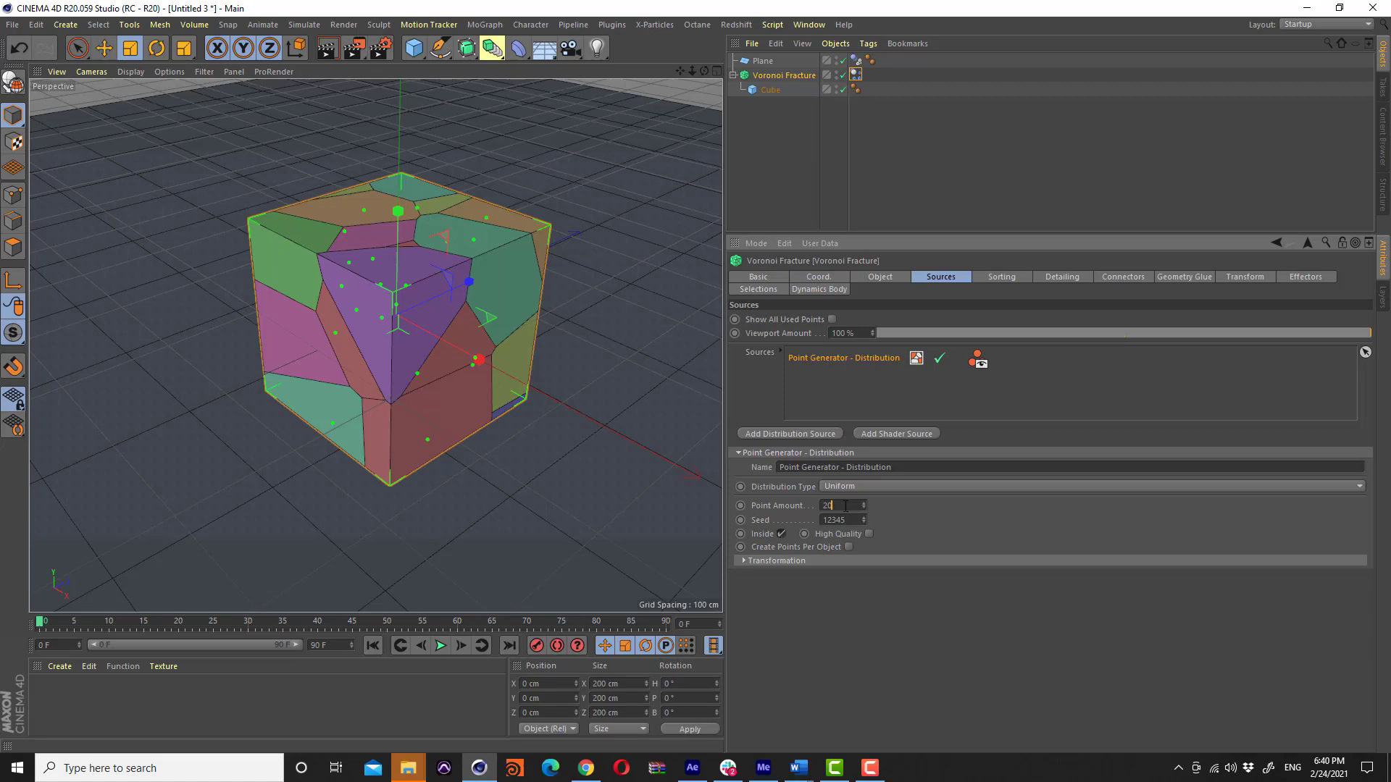
Set the point generator's Point Amount to 200 and raise its Seed to 12349
{"action": "left_click", "coordinate": [845, 506]}
{"action": "type", "text": "0"}
{"action": "key", "text": "Return"}
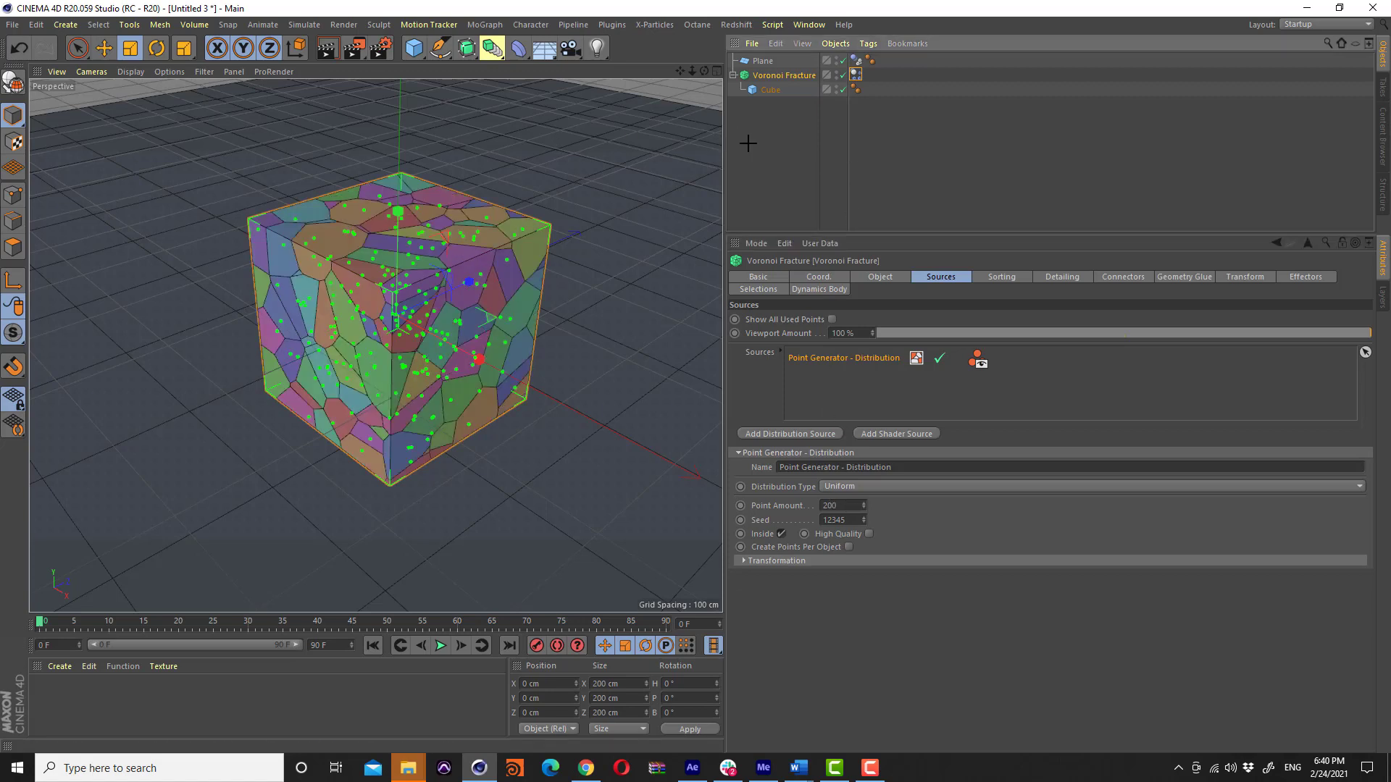
{"action": "left_click", "coordinate": [747, 143]}
{"action": "left_click_drag", "start_coordinate": [398, 293], "coordinate": [397, 317], "text": "alt"}
{"action": "left_click", "coordinate": [769, 77]}
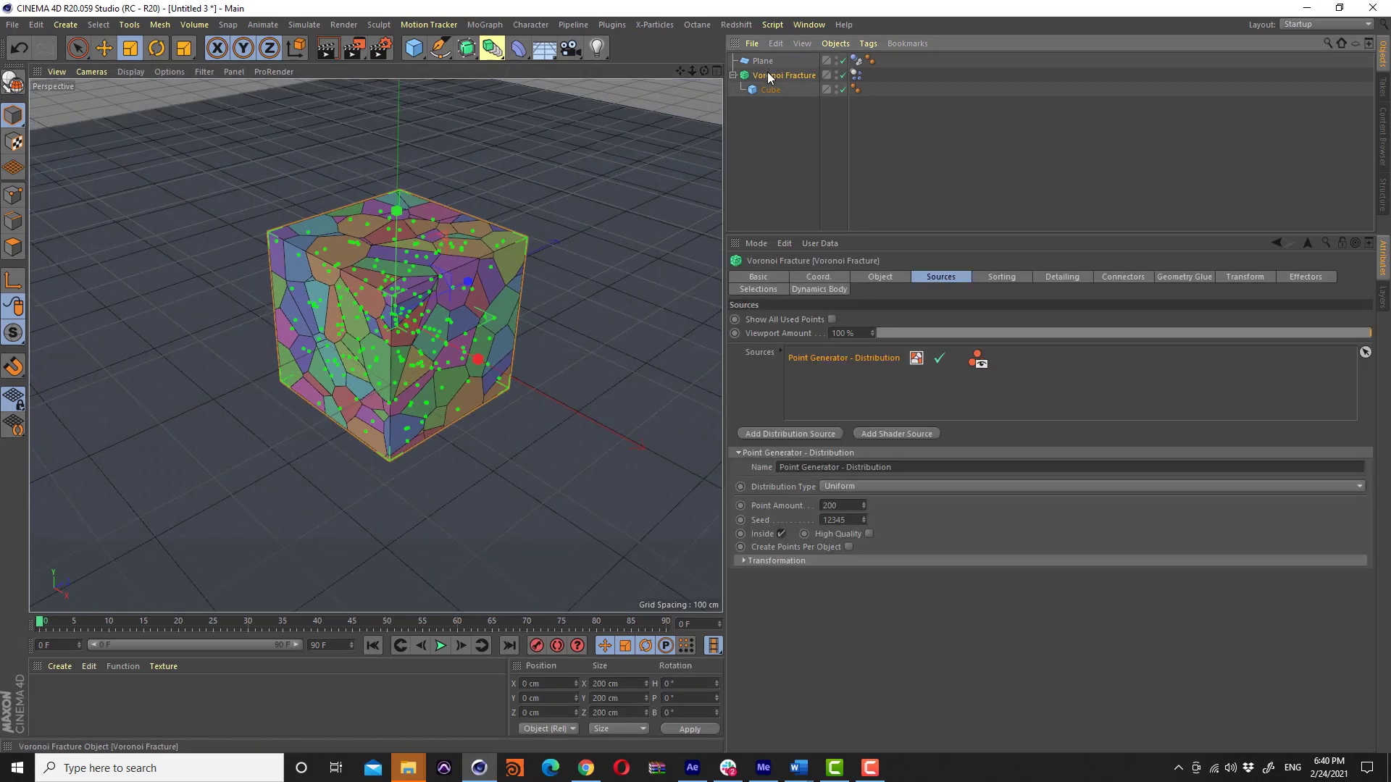
{"action": "left_click", "coordinate": [862, 518]}
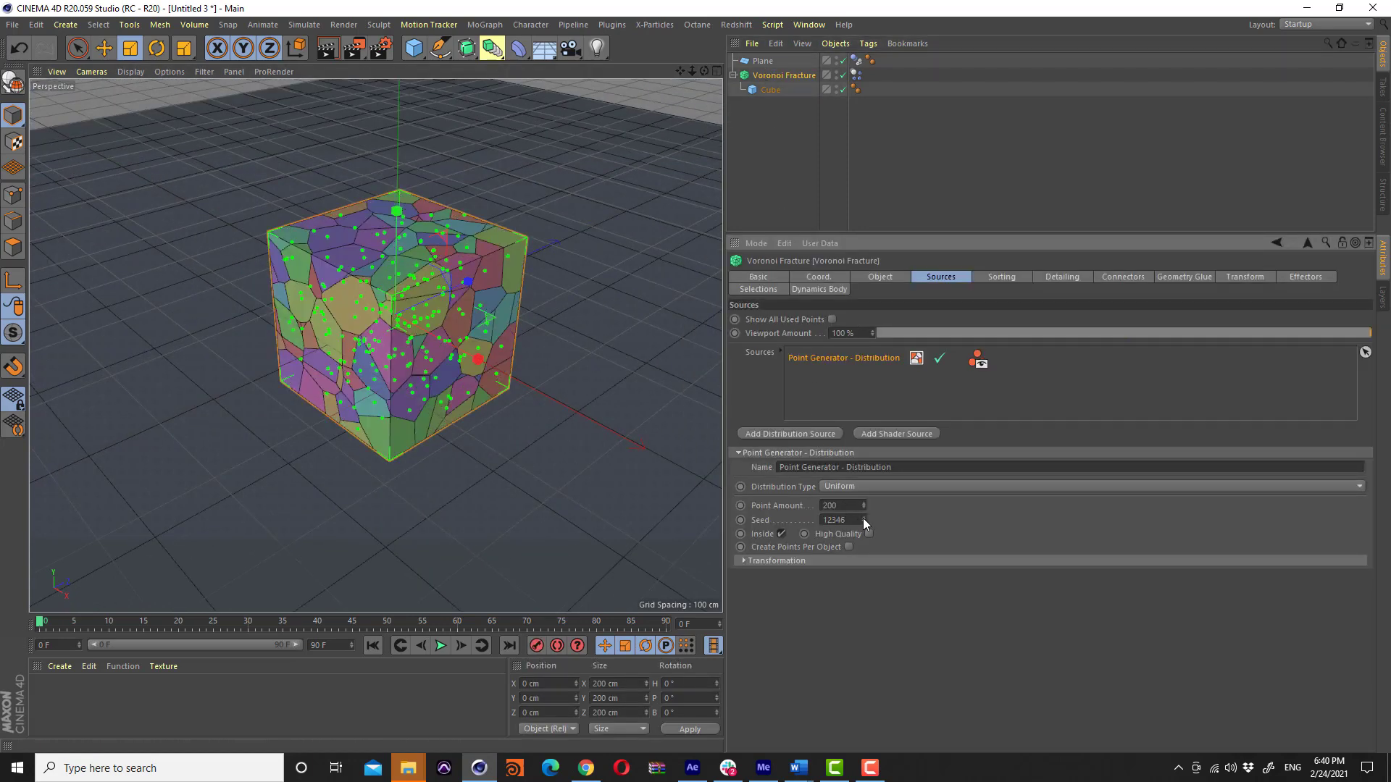
{"action": "left_click", "coordinate": [863, 519]}
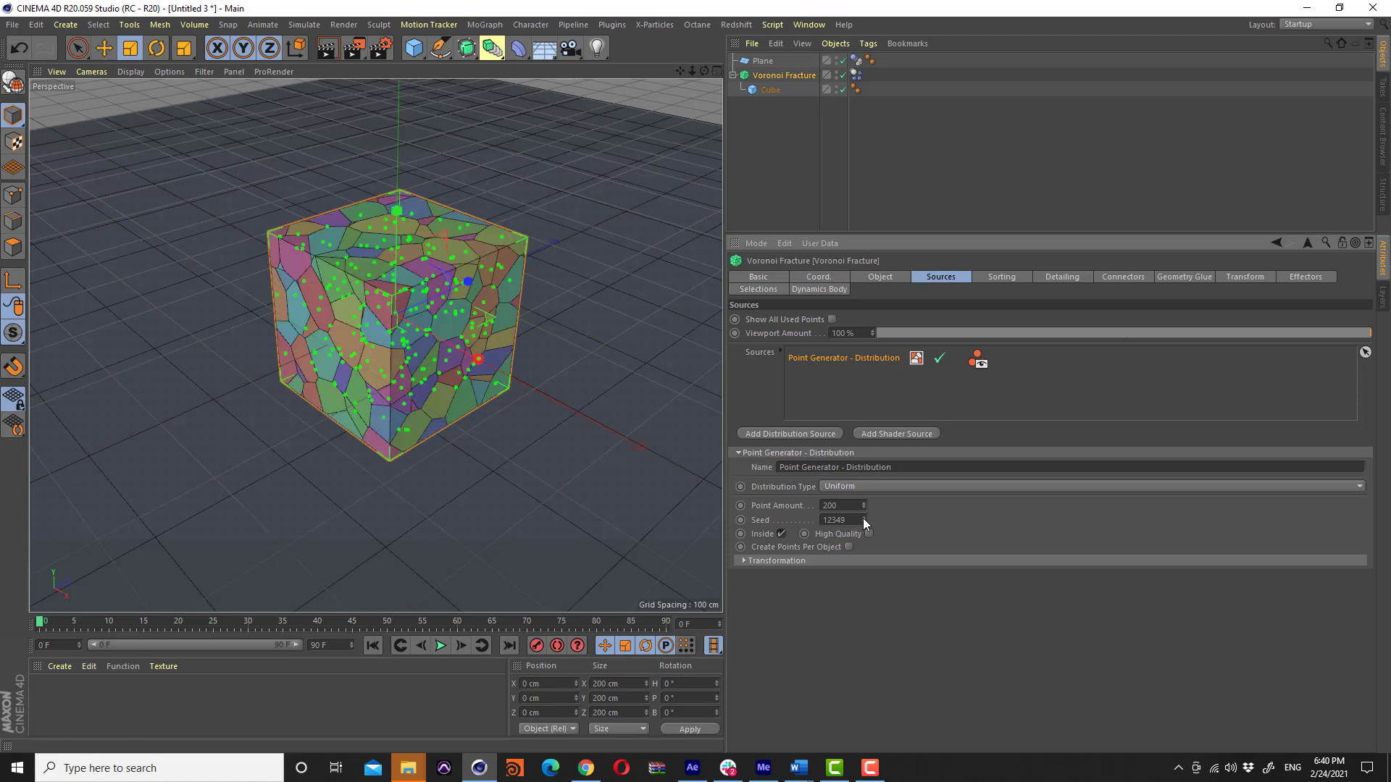
Test shifting the source's Transformation P.X, then reset it to 0 cm
{"action": "left_click", "coordinate": [825, 559]}
{"action": "left_click_drag", "start_coordinate": [820, 575], "coordinate": [852, 574]}
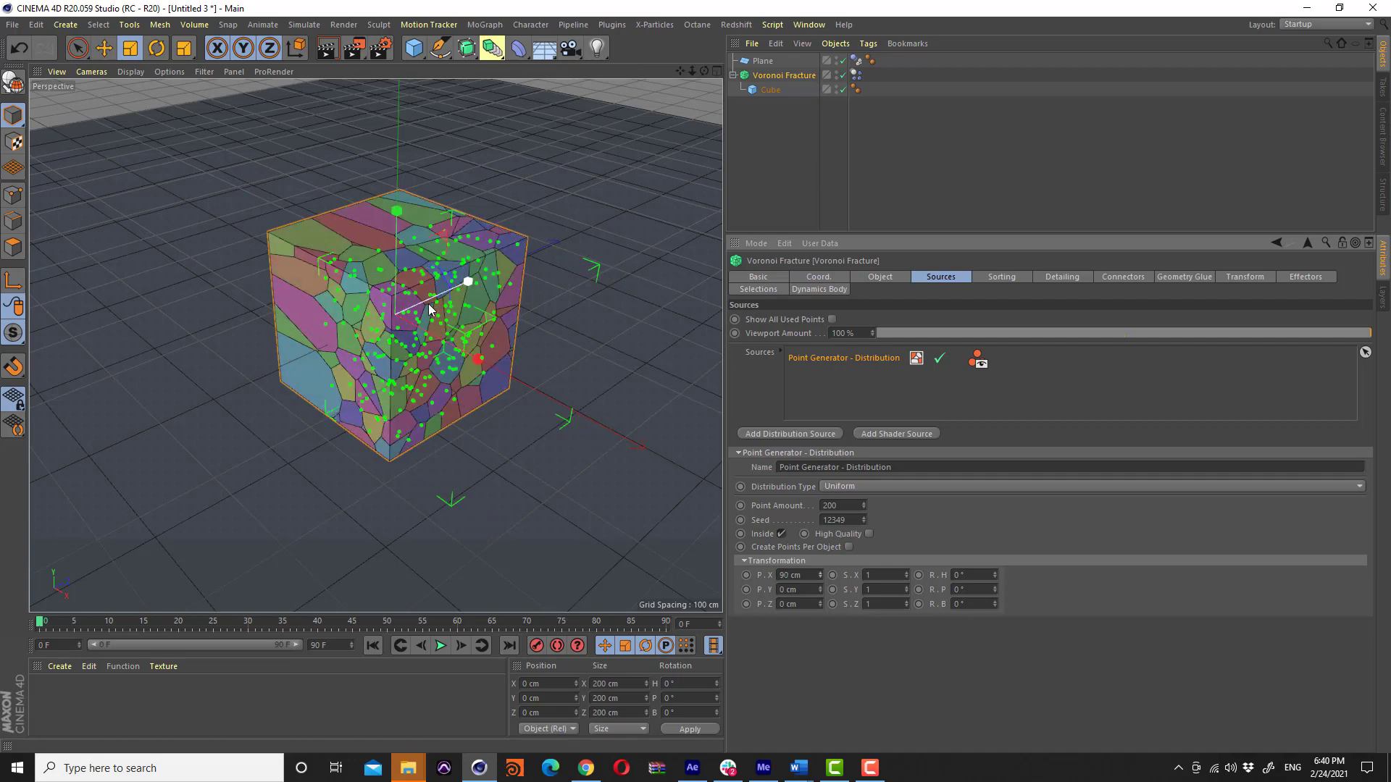
{"action": "double_click", "coordinate": [812, 578]}
{"action": "type", "text": "0"}
{"action": "key", "text": "Return"}
Experiment with squashing the source scale (S.Y 0.01), then reset S.X and S.Y to 1
{"action": "mouse_move", "coordinate": [903, 572]}
{"action": "left_mouse_down"}
{"action": "mouse_move", "coordinate": [904, 615]}
{"action": "mouse_move", "coordinate": [905, 601]}
{"action": "left_mouse_up"}
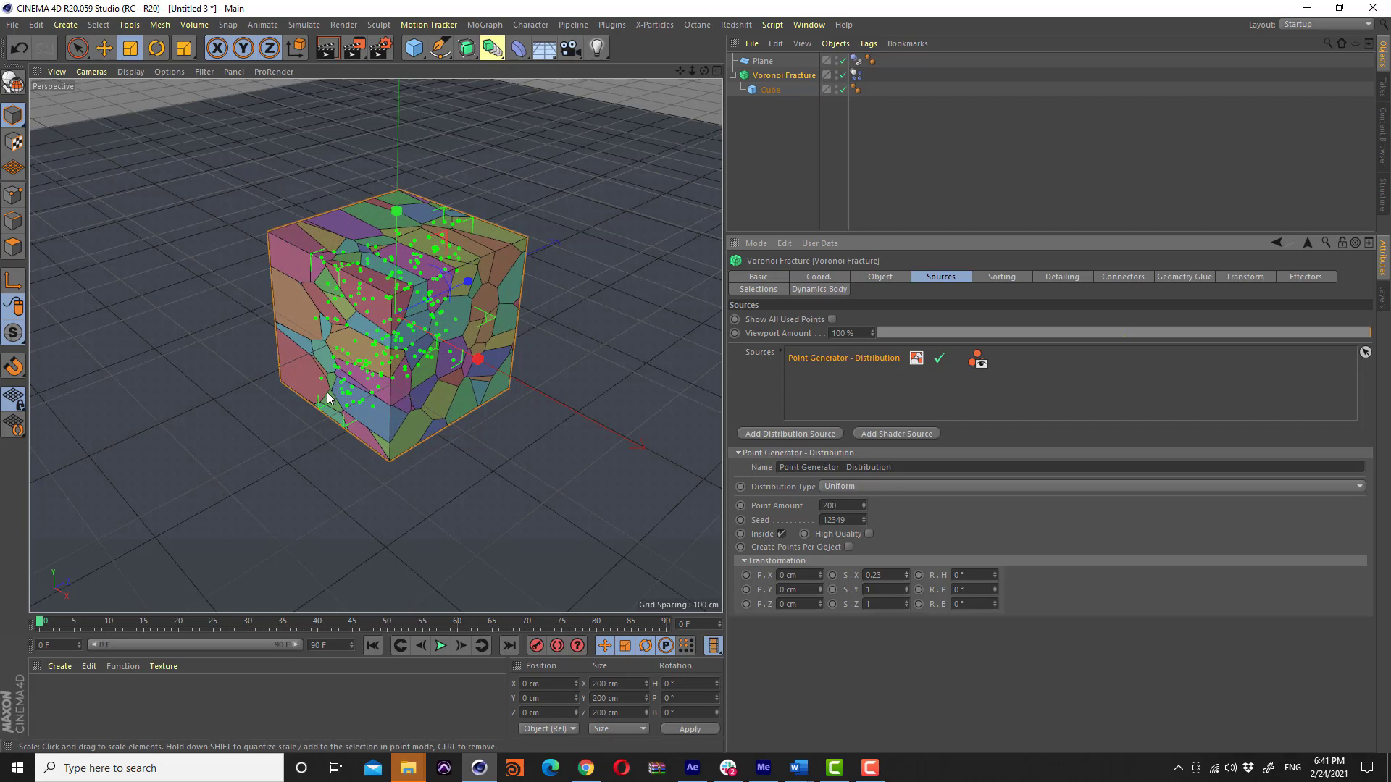
{"action": "left_click_drag", "start_coordinate": [905, 573], "coordinate": [906, 623]}
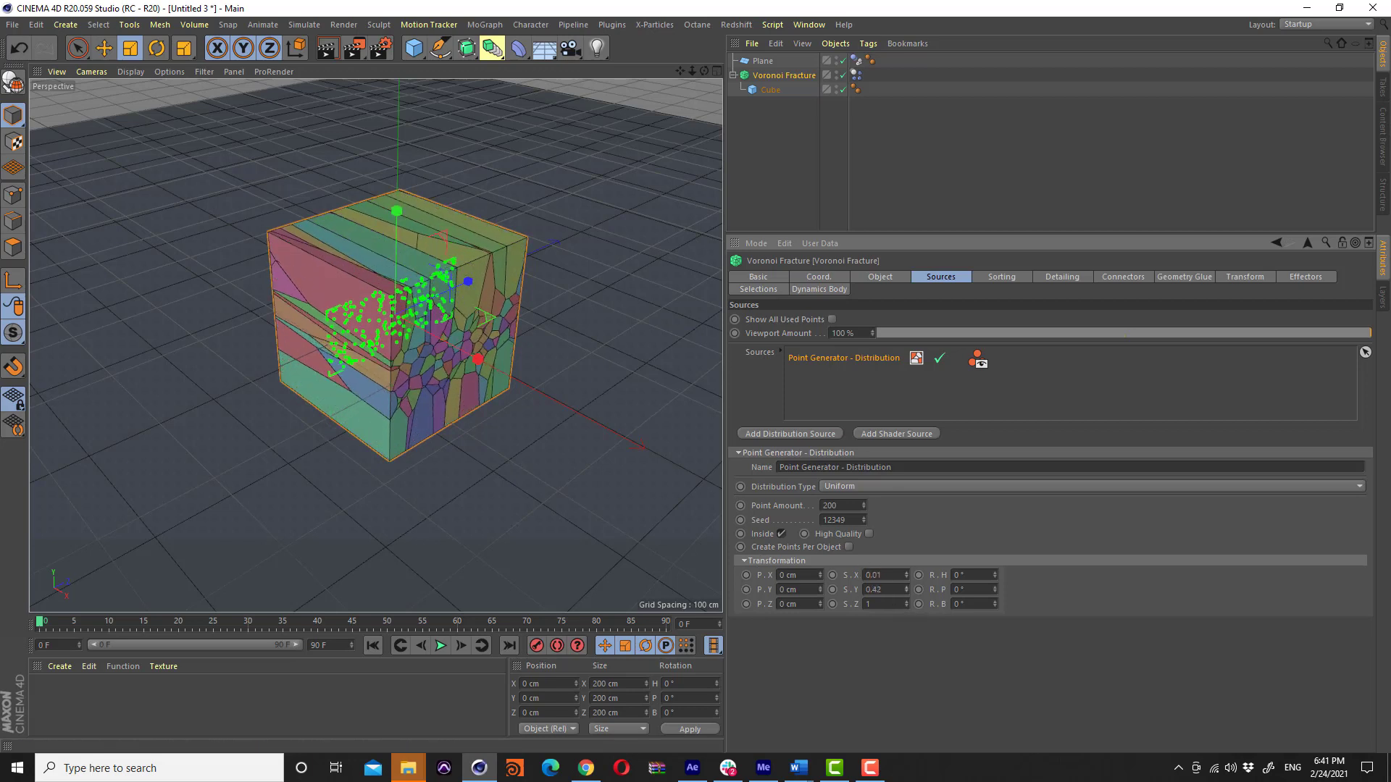
{"action": "double_click", "coordinate": [877, 589]}
{"action": "type", "text": "0.01"}
{"action": "key", "text": "Tab"}
{"action": "type", "text": "1"}
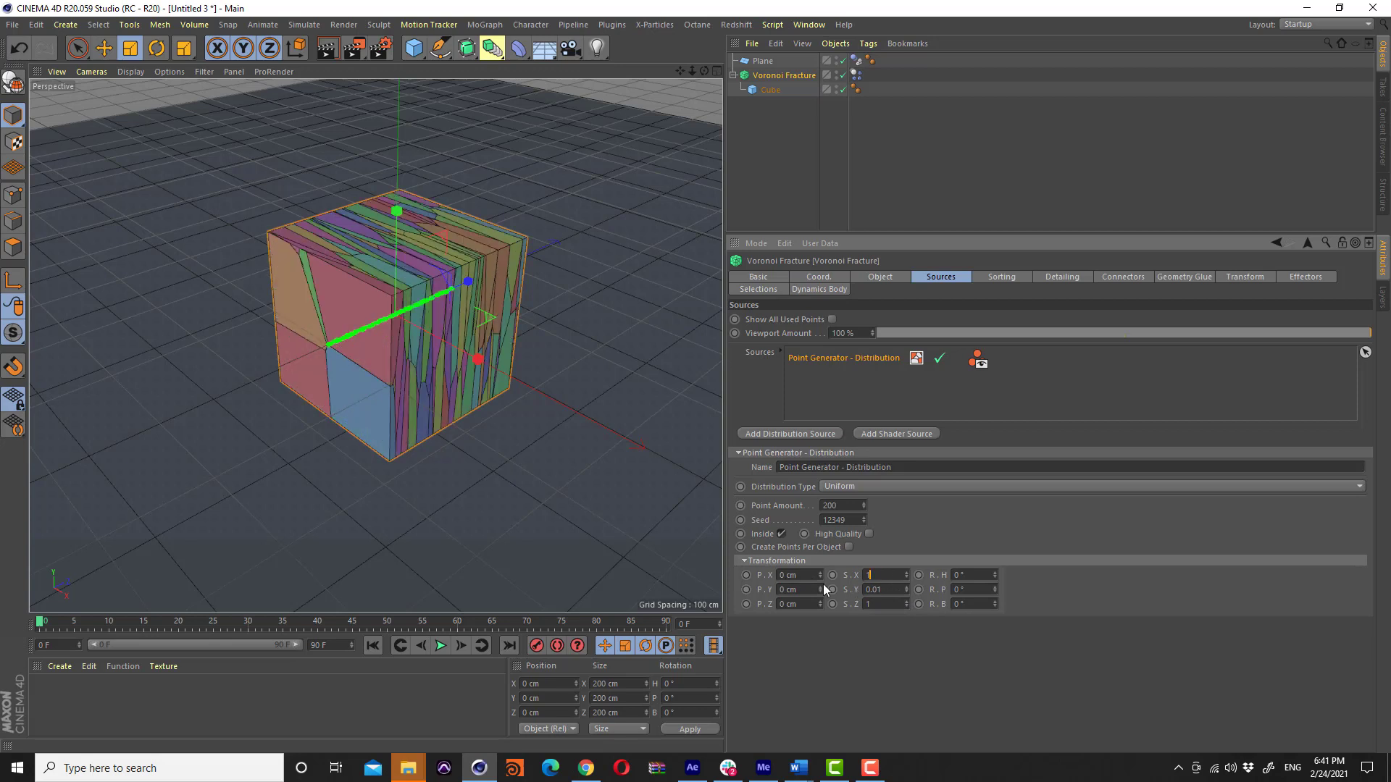
{"action": "key", "text": "Tab"}
{"action": "type", "text": "1"}
{"action": "key", "text": "Return"}
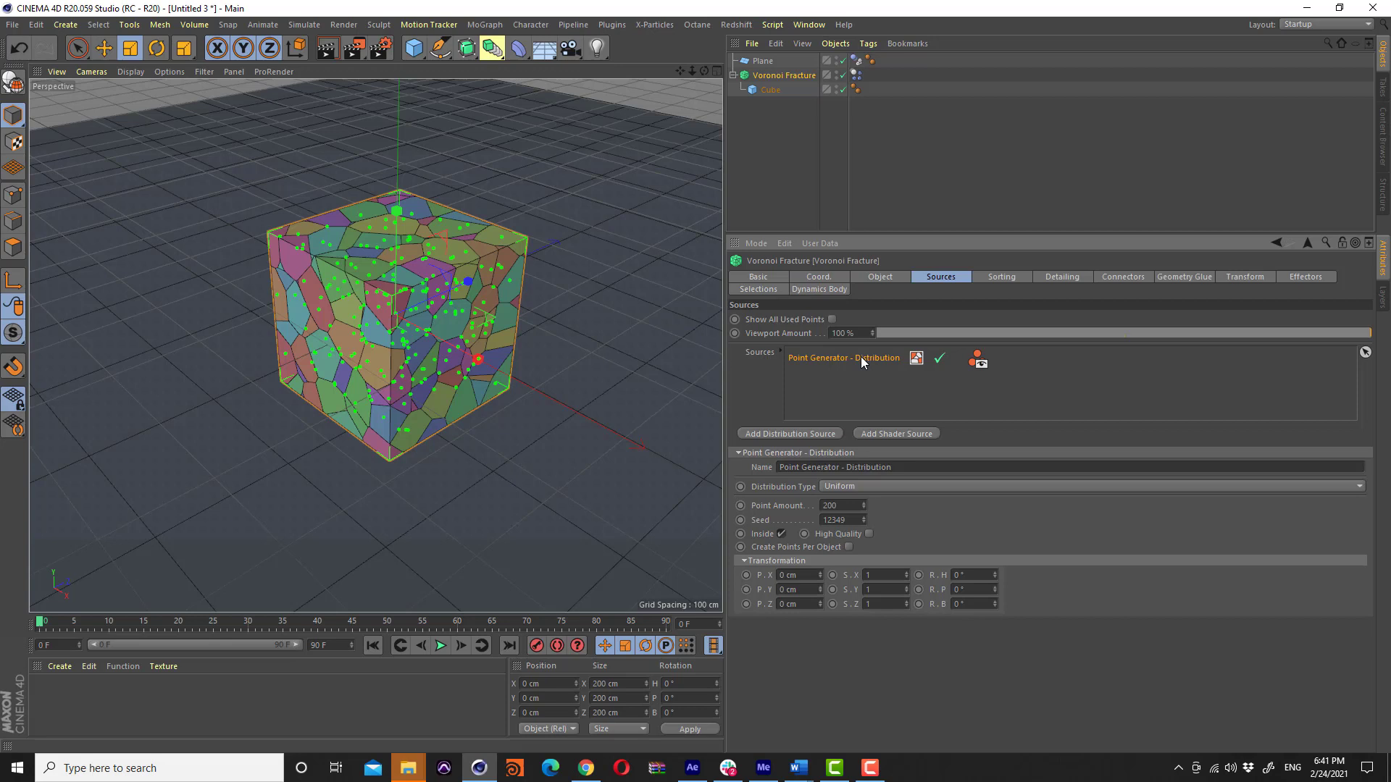
Disable the point distribution source and add a new Plane object
{"action": "left_click", "coordinate": [940, 359]}
{"action": "left_click_drag", "start_coordinate": [414, 48], "coordinate": [494, 76]}
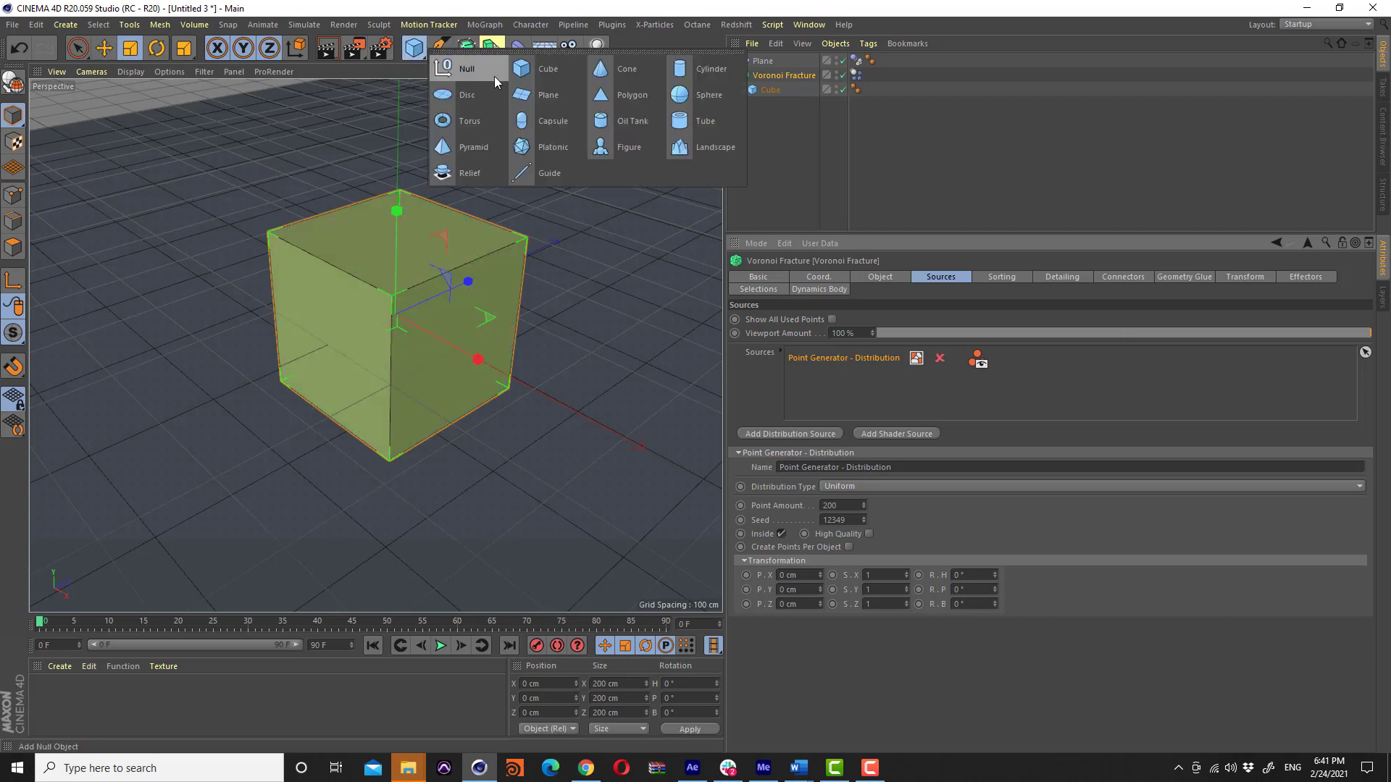
{"action": "left_click", "coordinate": [555, 97]}
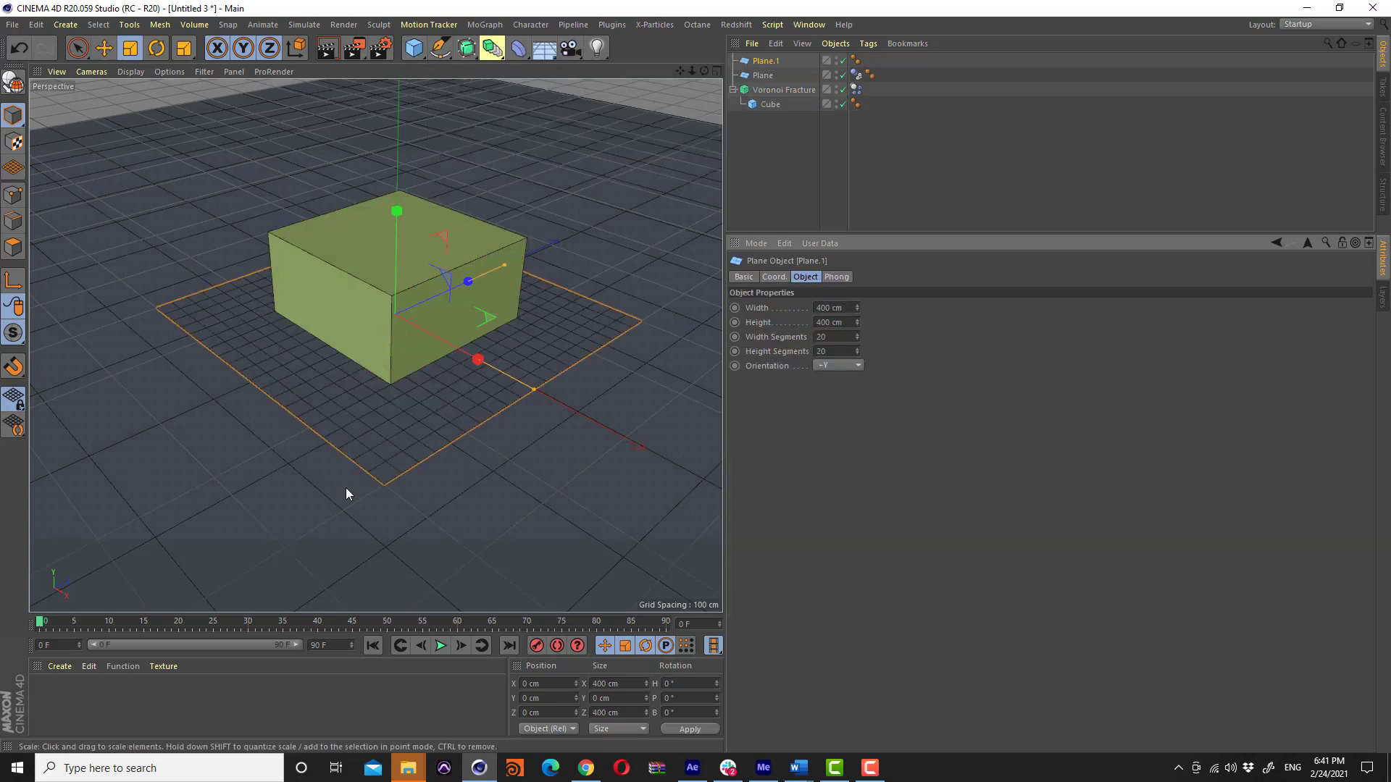
Add Plane.1 to the Voronoi Fracture Sources list, slicing the cube into columns
{"action": "left_click", "coordinate": [772, 90]}
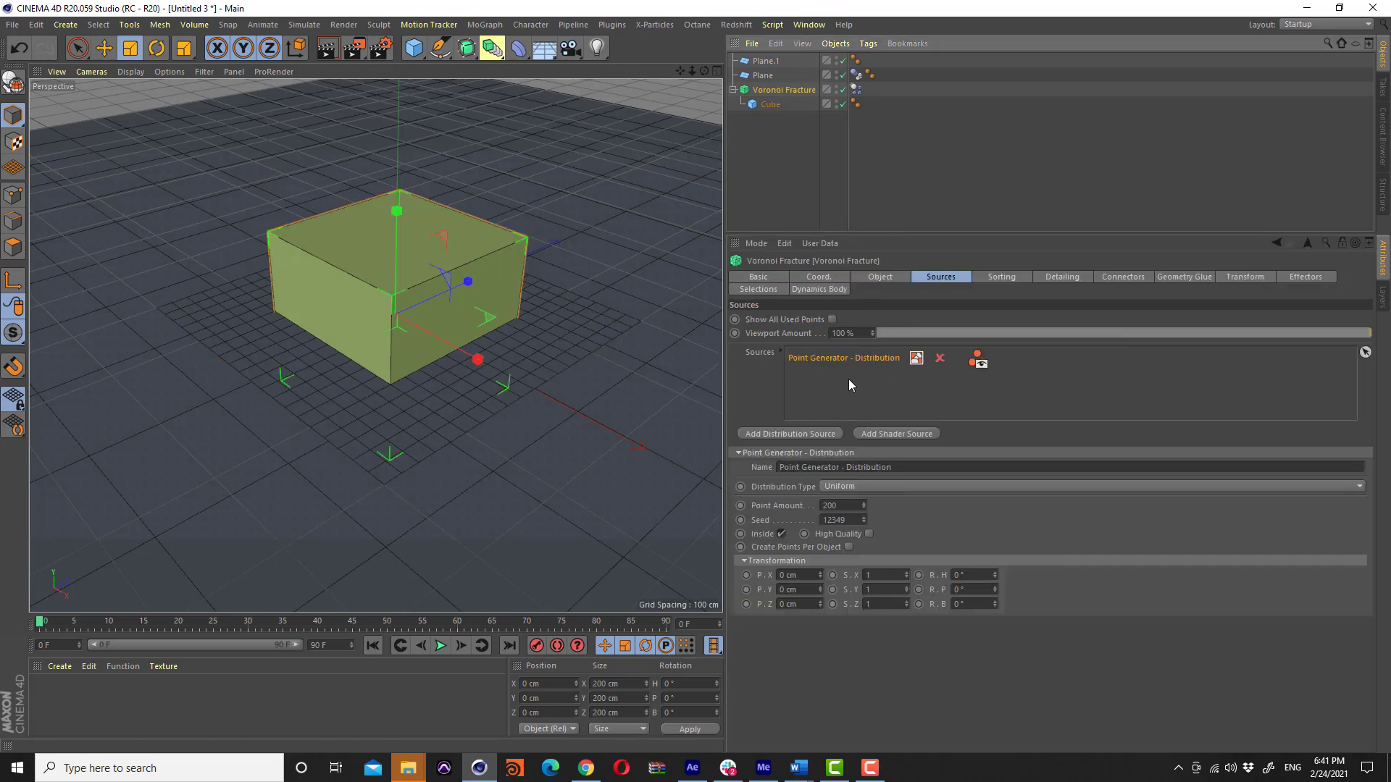
{"action": "left_click_drag", "start_coordinate": [766, 60], "coordinate": [843, 378]}
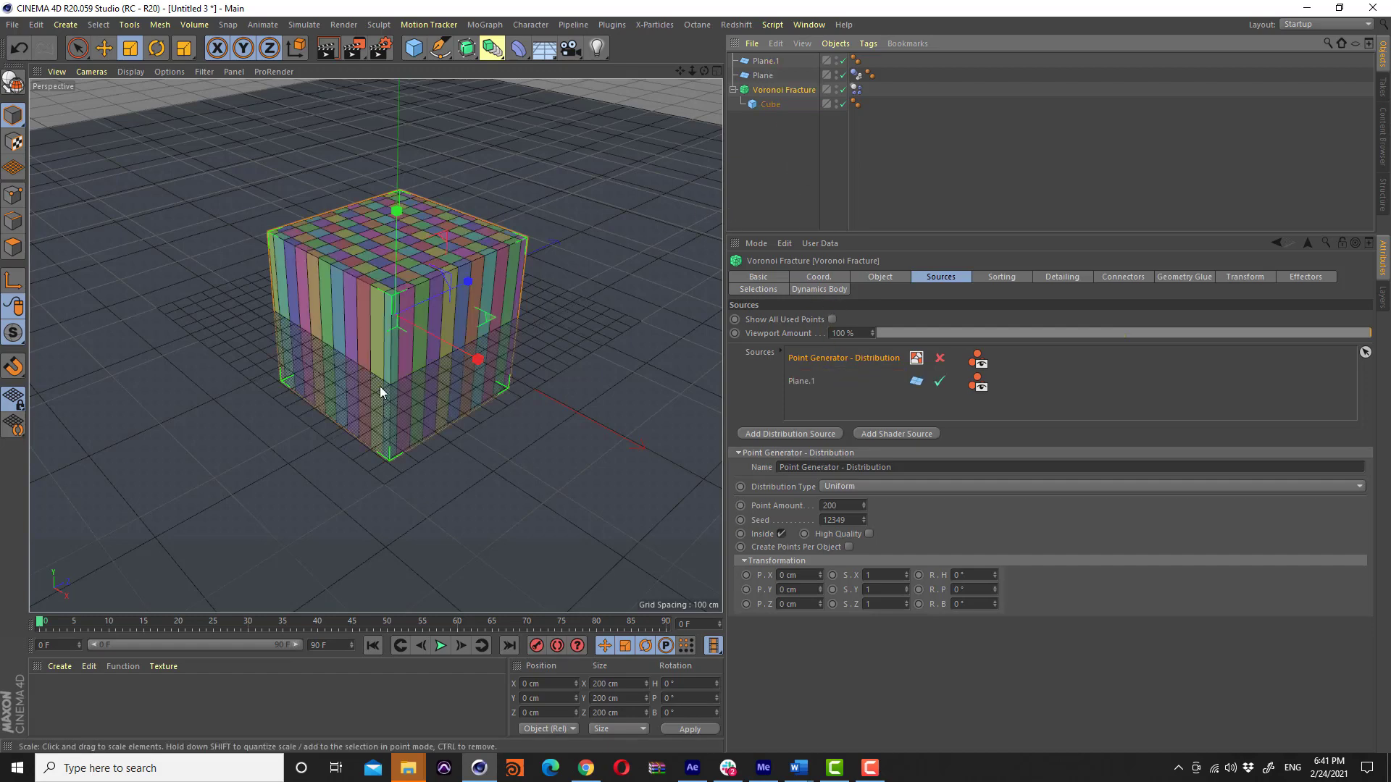
{"action": "scroll", "coordinate": [398, 365], "scroll_direction": "up", "scroll_amount": 3}
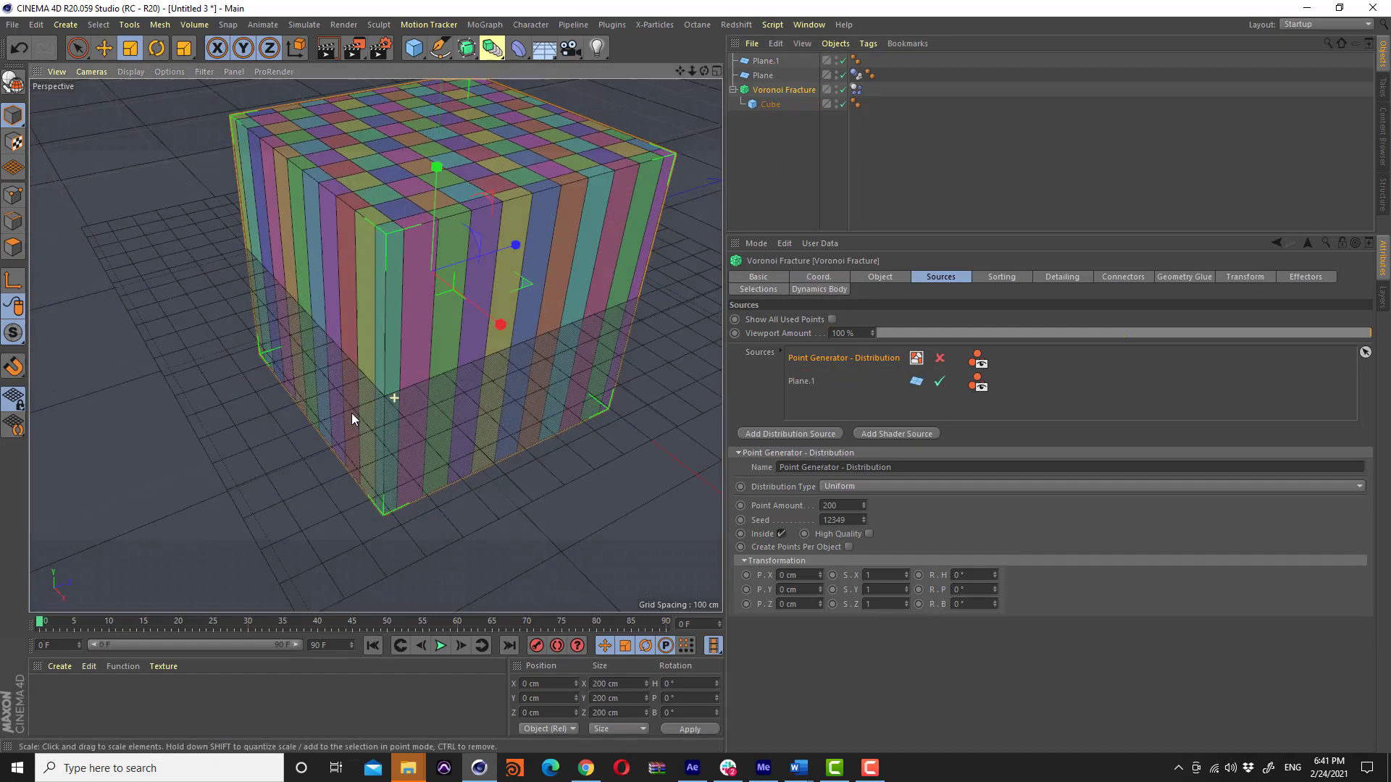
{"action": "left_click_drag", "start_coordinate": [423, 342], "coordinate": [388, 380], "text": "alt"}
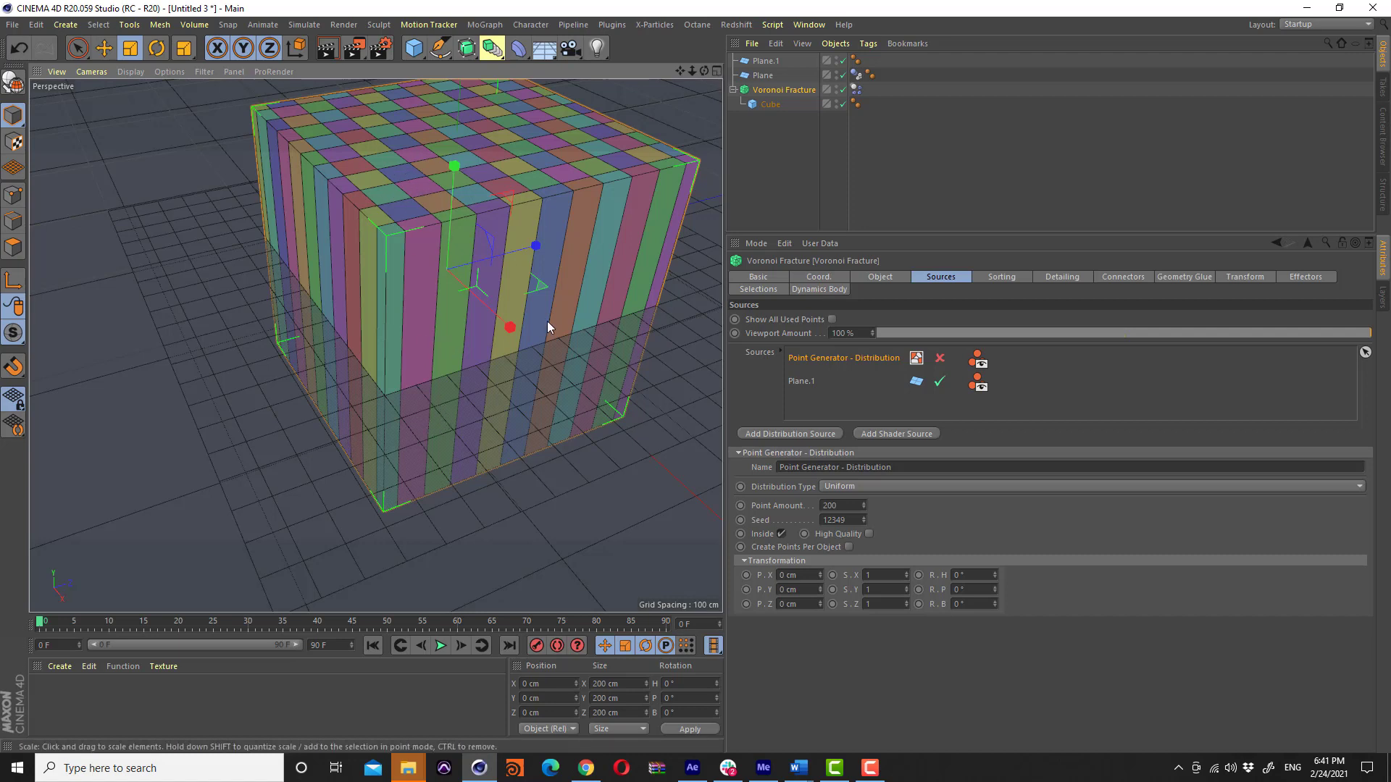
{"action": "scroll", "coordinate": [380, 319], "scroll_direction": "down", "scroll_amount": 3}
{"action": "scroll", "coordinate": [380, 319], "scroll_direction": "down", "scroll_amount": 2}
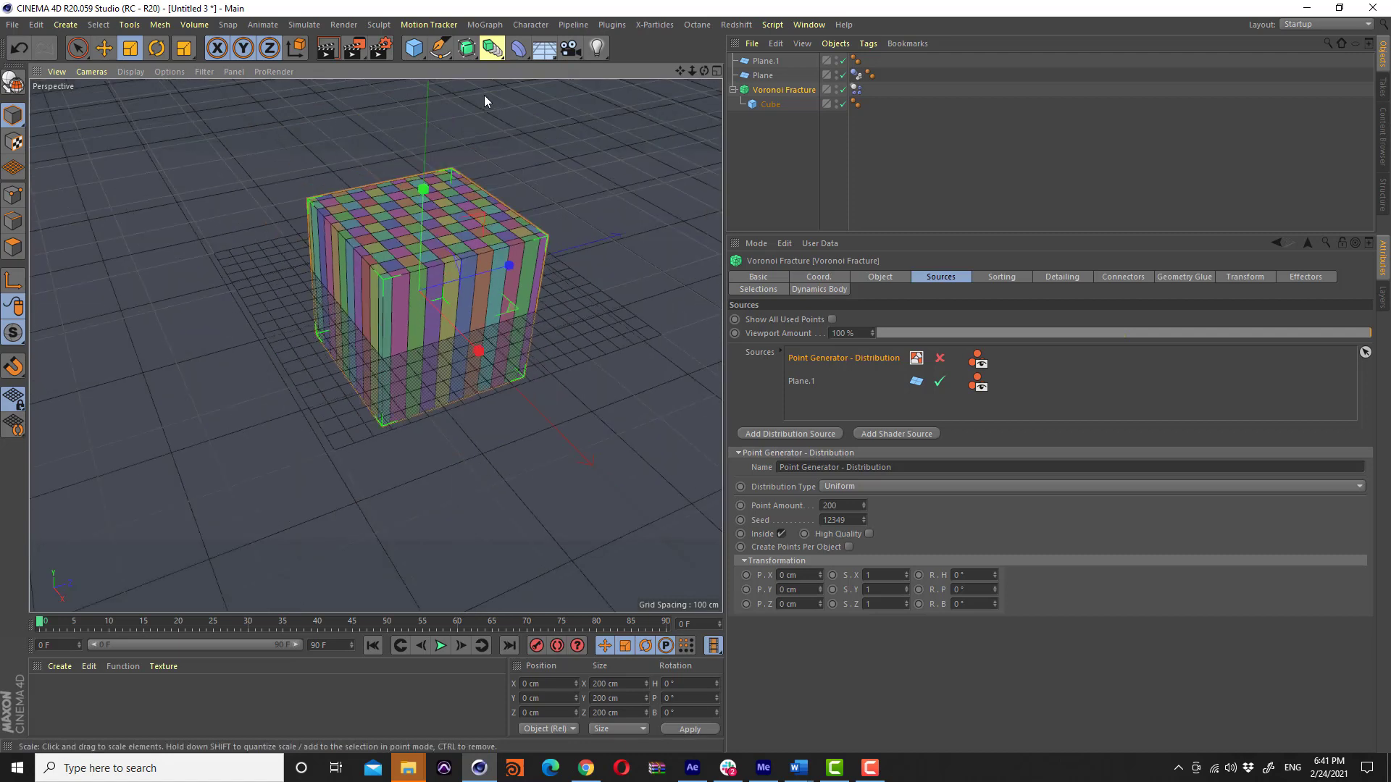
{"action": "left_click", "coordinate": [760, 104]}
{"action": "left_click", "coordinate": [843, 104]}
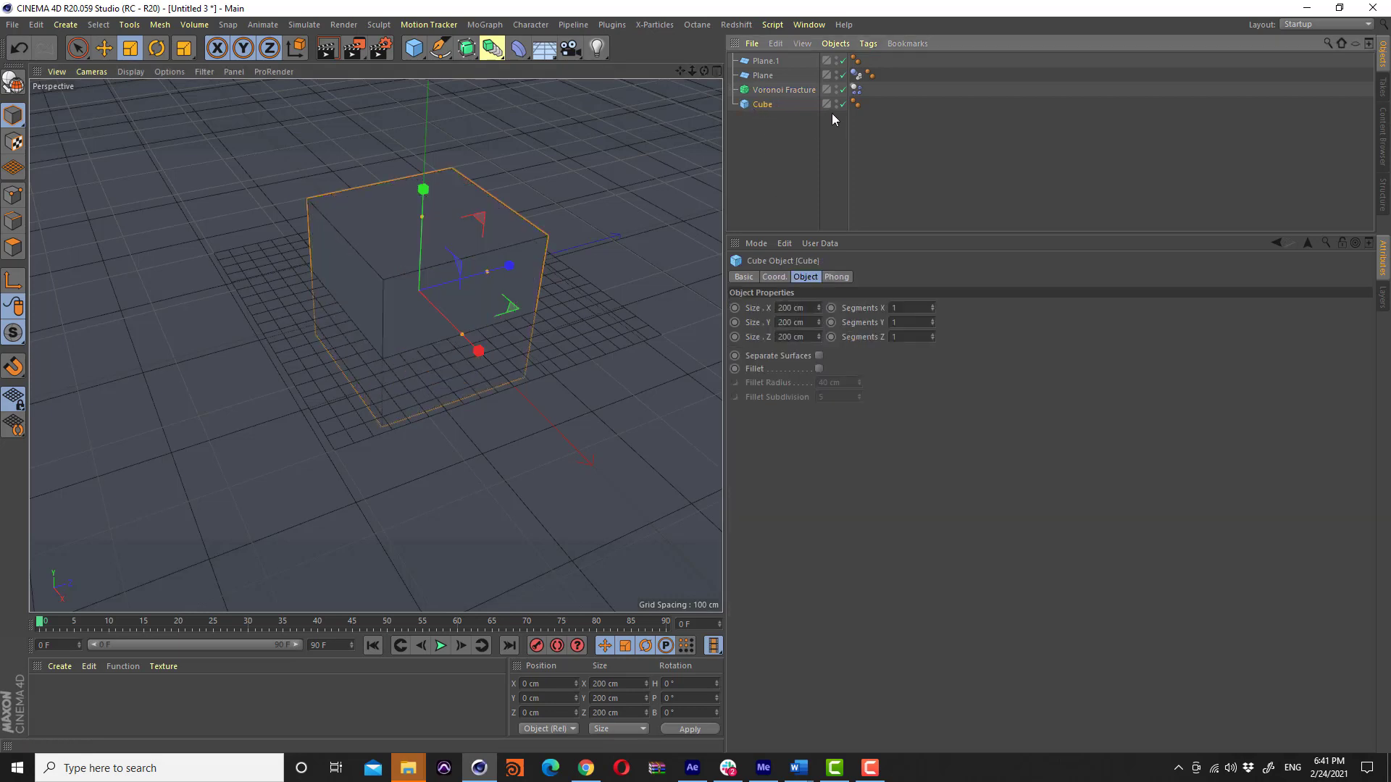
{"action": "left_click_drag", "start_coordinate": [414, 48], "coordinate": [770, 104]}
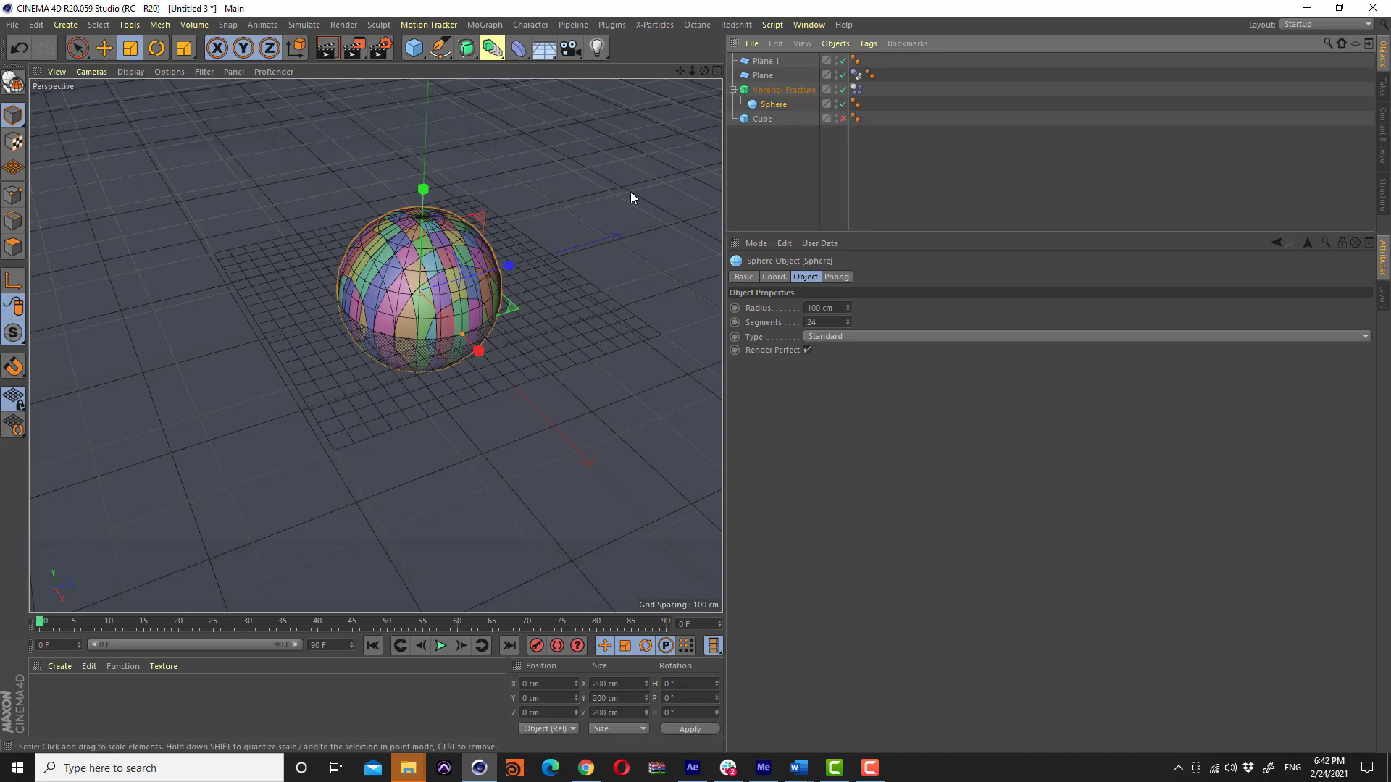
{"action": "scroll", "coordinate": [472, 348], "scroll_direction": "up", "scroll_amount": 5}
{"action": "left_click", "coordinate": [693, 132]}
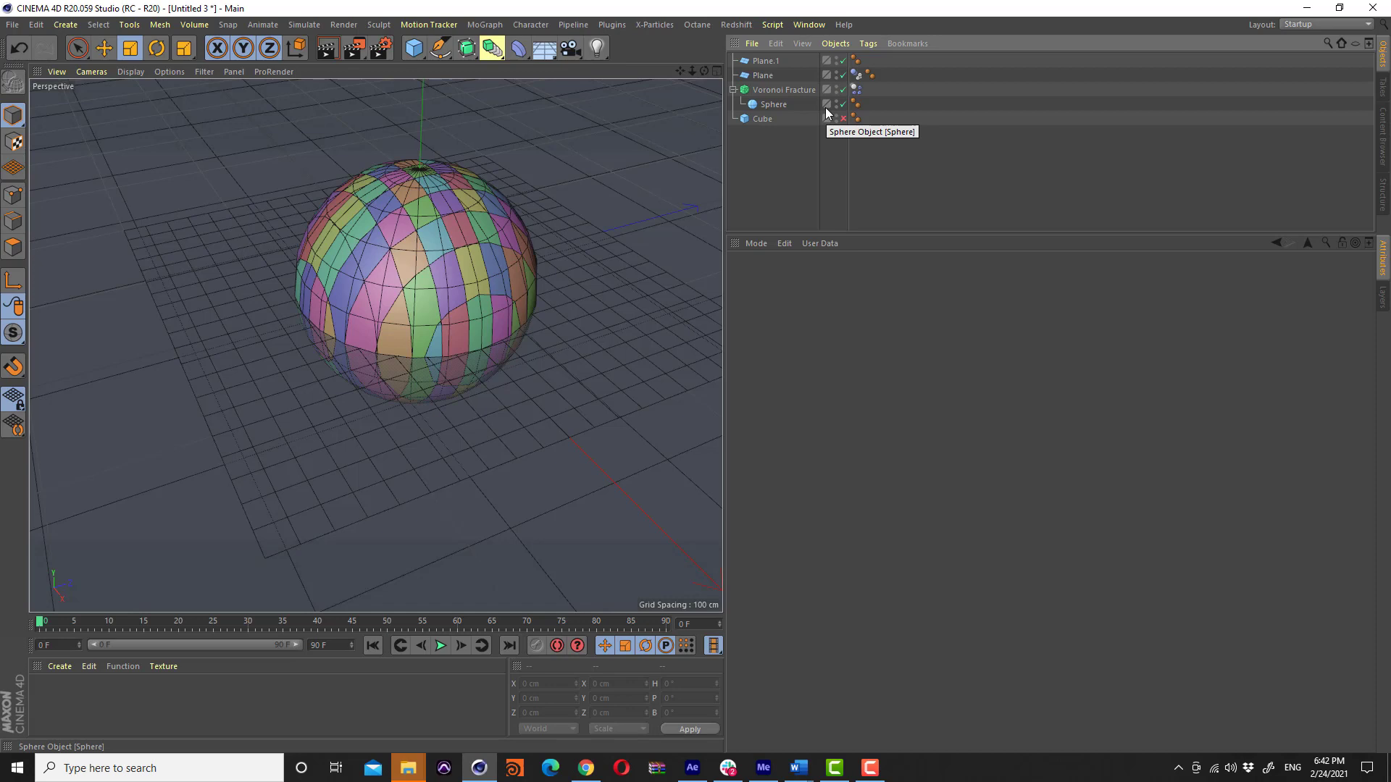
{"action": "left_click_drag", "start_coordinate": [368, 411], "coordinate": [369, 418], "text": "alt"}
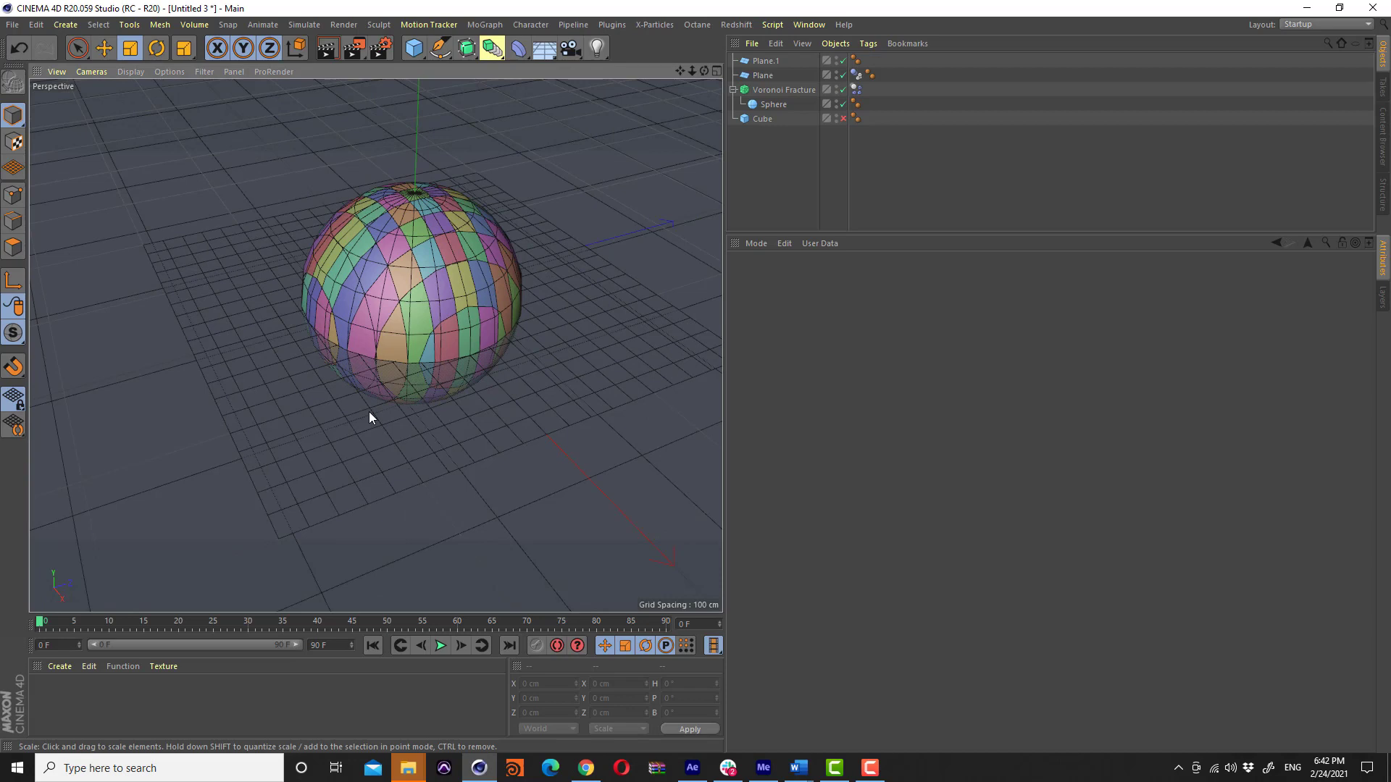
{"action": "left_click", "coordinate": [774, 102]}
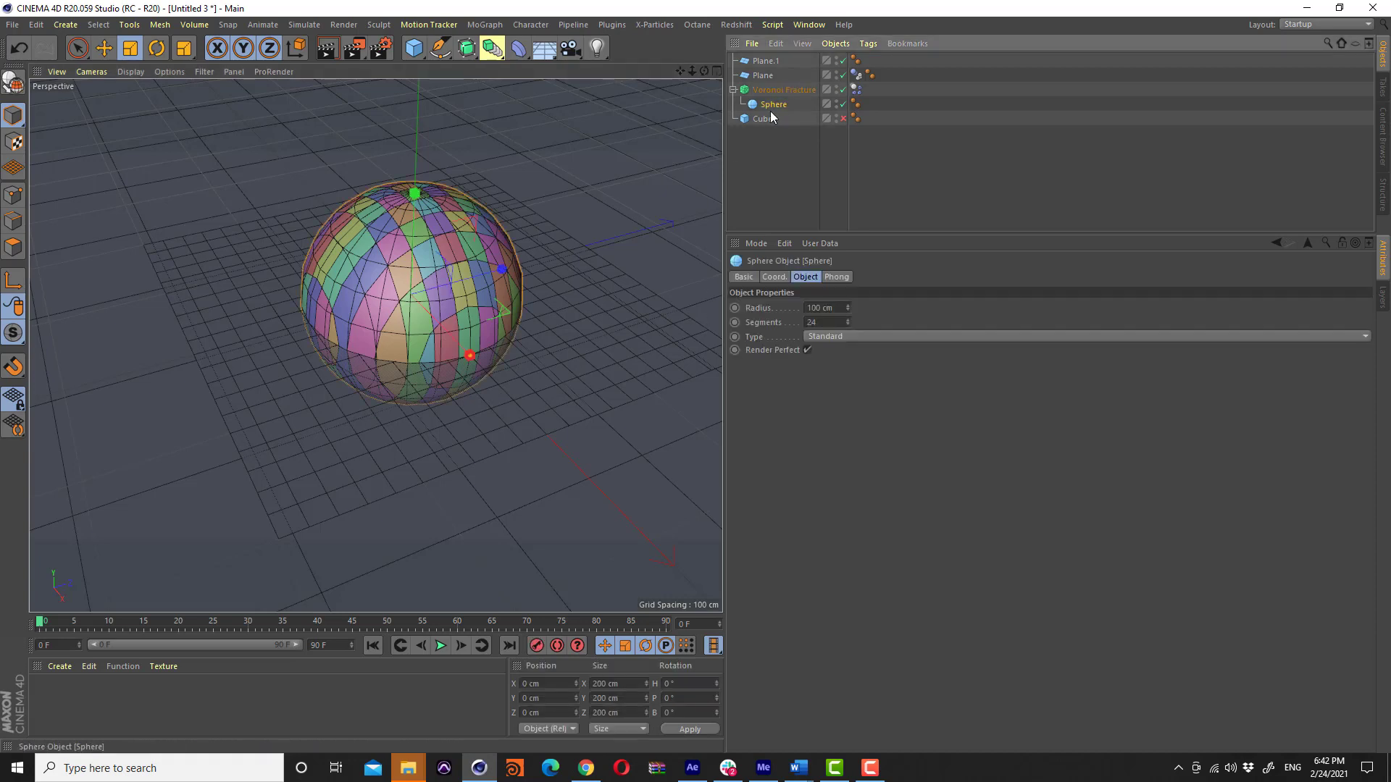
{"action": "left_click", "coordinate": [772, 127]}
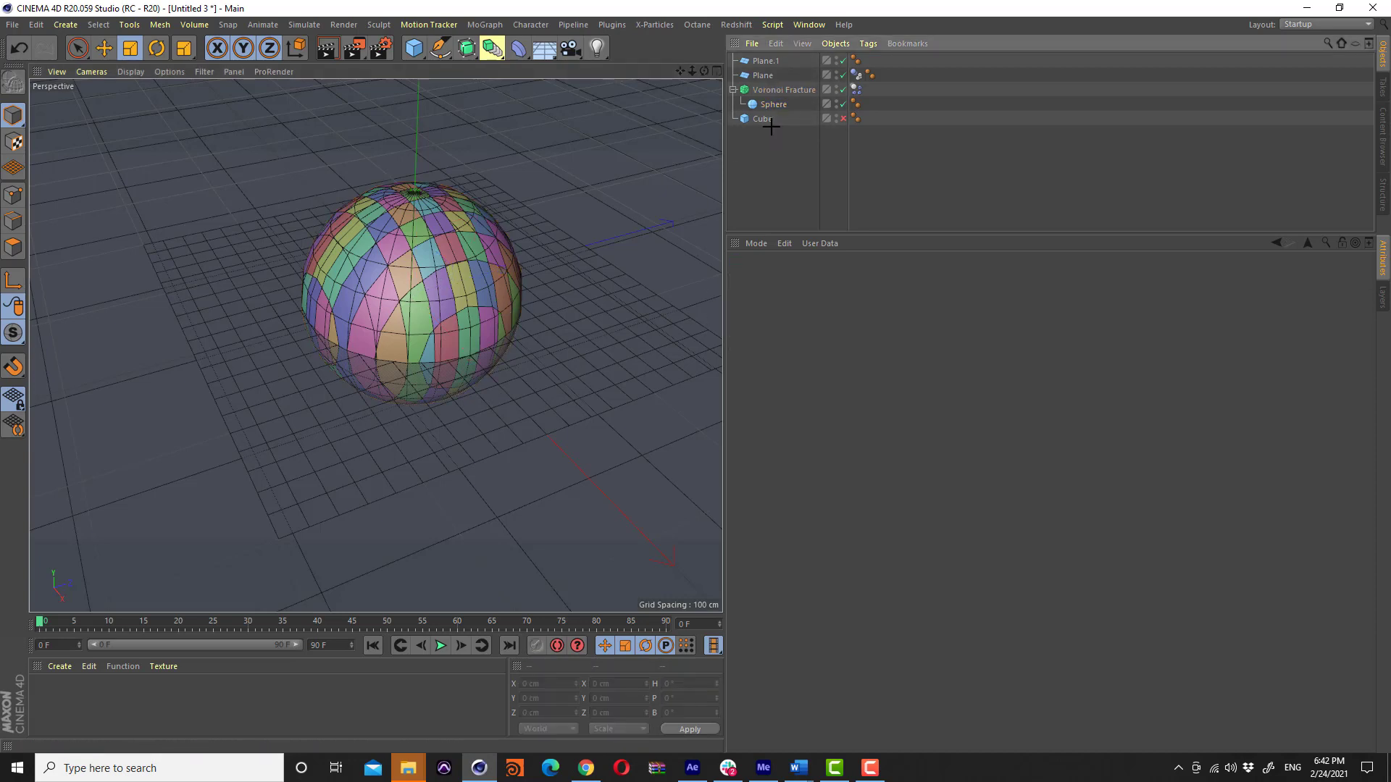
{"action": "mouse_move", "coordinate": [820, 115]}
{"action": "left_mouse_down"}
{"action": "mouse_move", "coordinate": [730, 116]}
{"action": "mouse_move", "coordinate": [819, 145]}
{"action": "mouse_move", "coordinate": [775, 90]}
{"action": "mouse_move", "coordinate": [782, 127]}
{"action": "left_mouse_up"}
{"action": "left_click", "coordinate": [843, 104]}
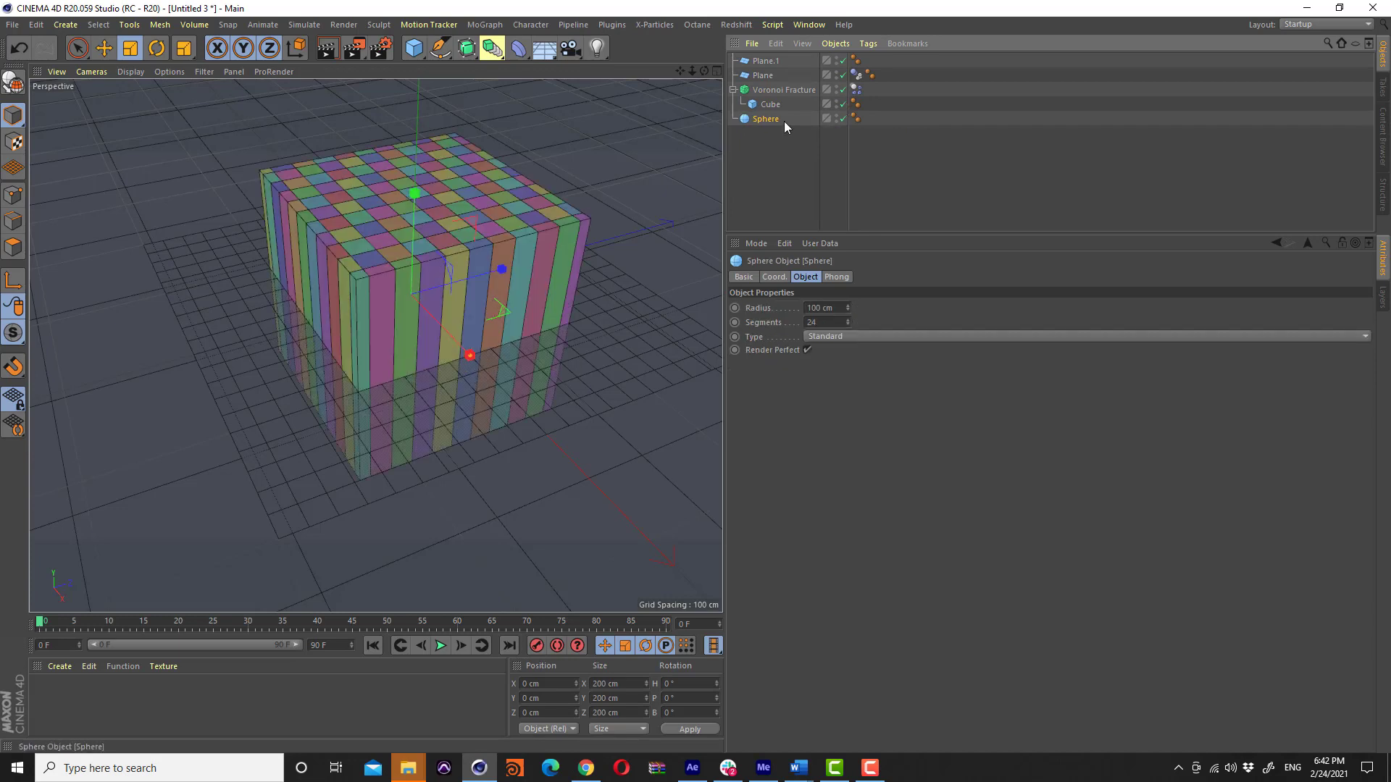
{"action": "key", "text": "Delete"}
Try tilting Plane.1 about 36.8°, then undo the rotation
{"action": "left_click_drag", "start_coordinate": [443, 294], "coordinate": [377, 265], "text": "alt"}
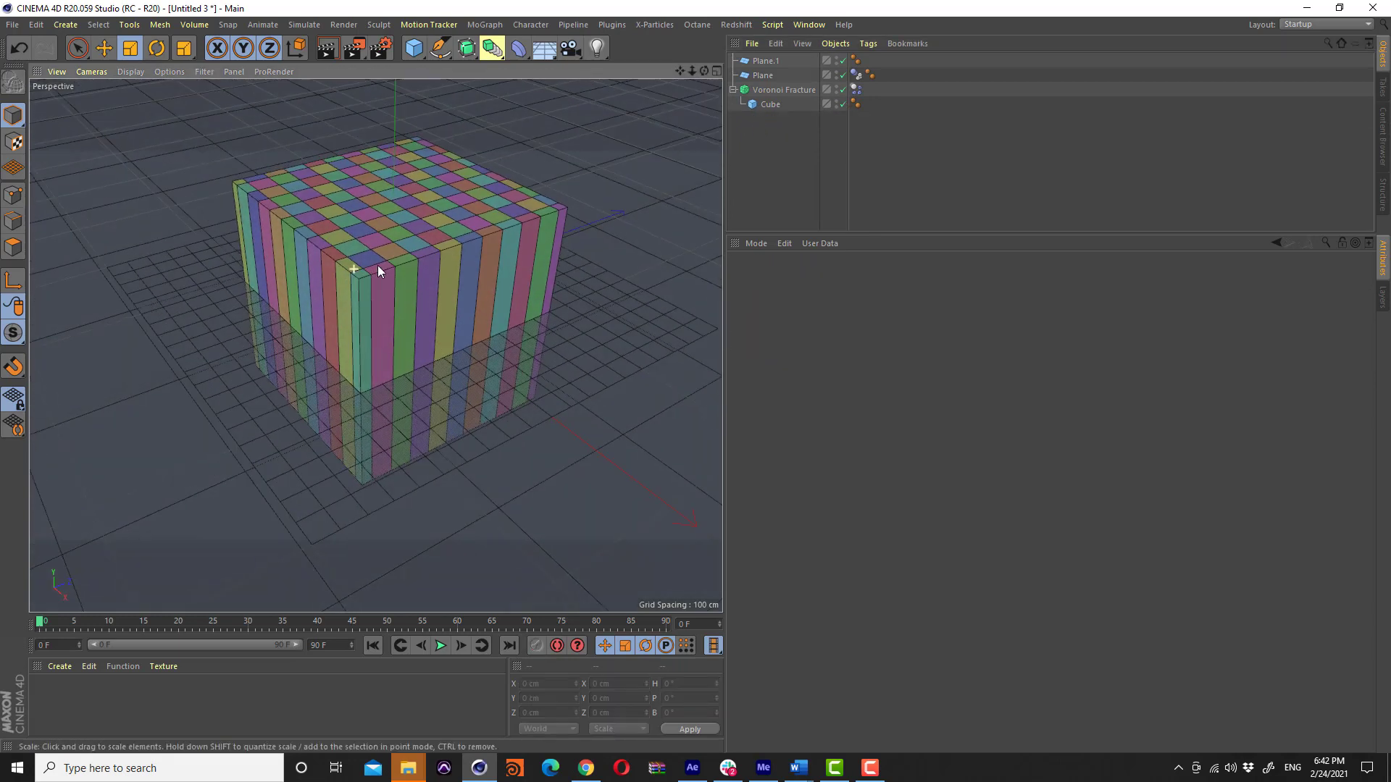
{"action": "left_click", "coordinate": [769, 90]}
{"action": "left_click", "coordinate": [767, 61]}
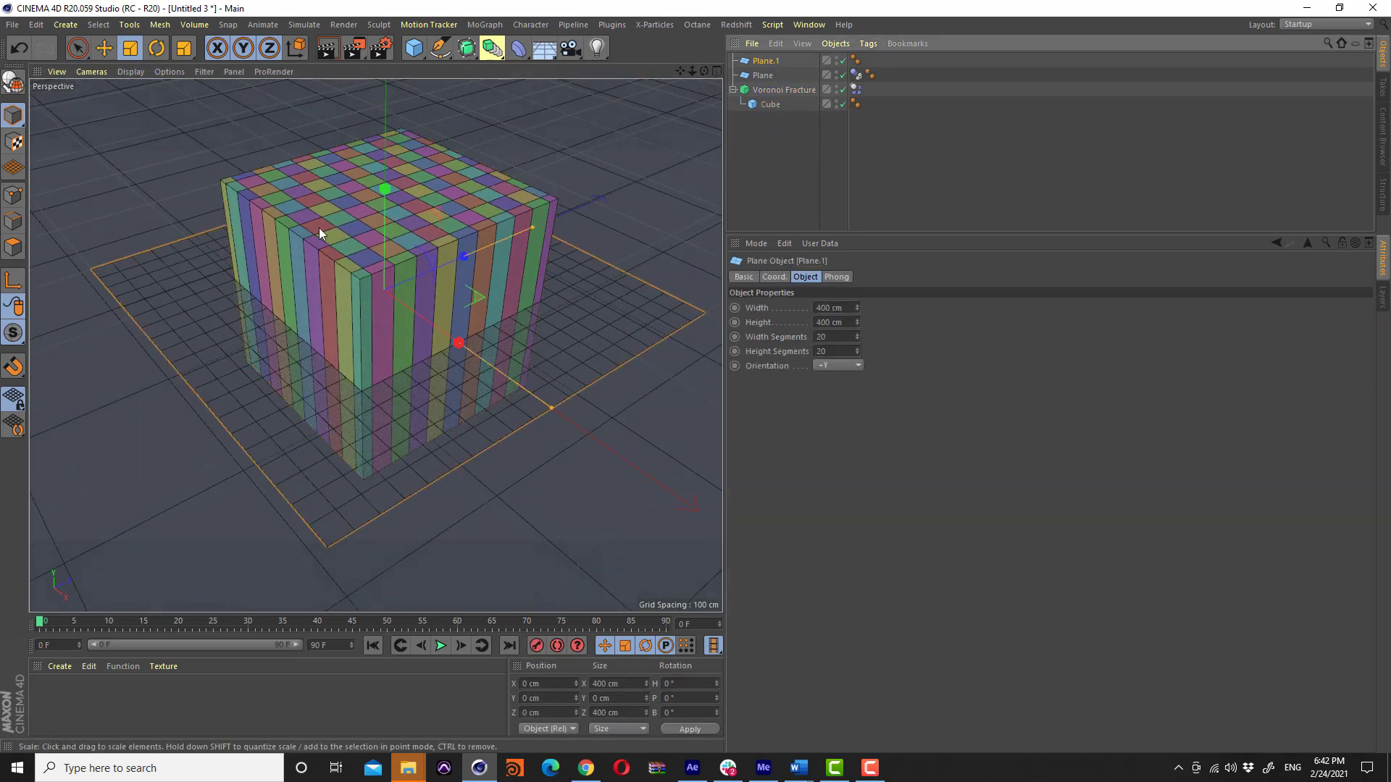
{"action": "left_click", "coordinate": [162, 53]}
{"action": "left_click_drag", "start_coordinate": [425, 243], "coordinate": [415, 299]}
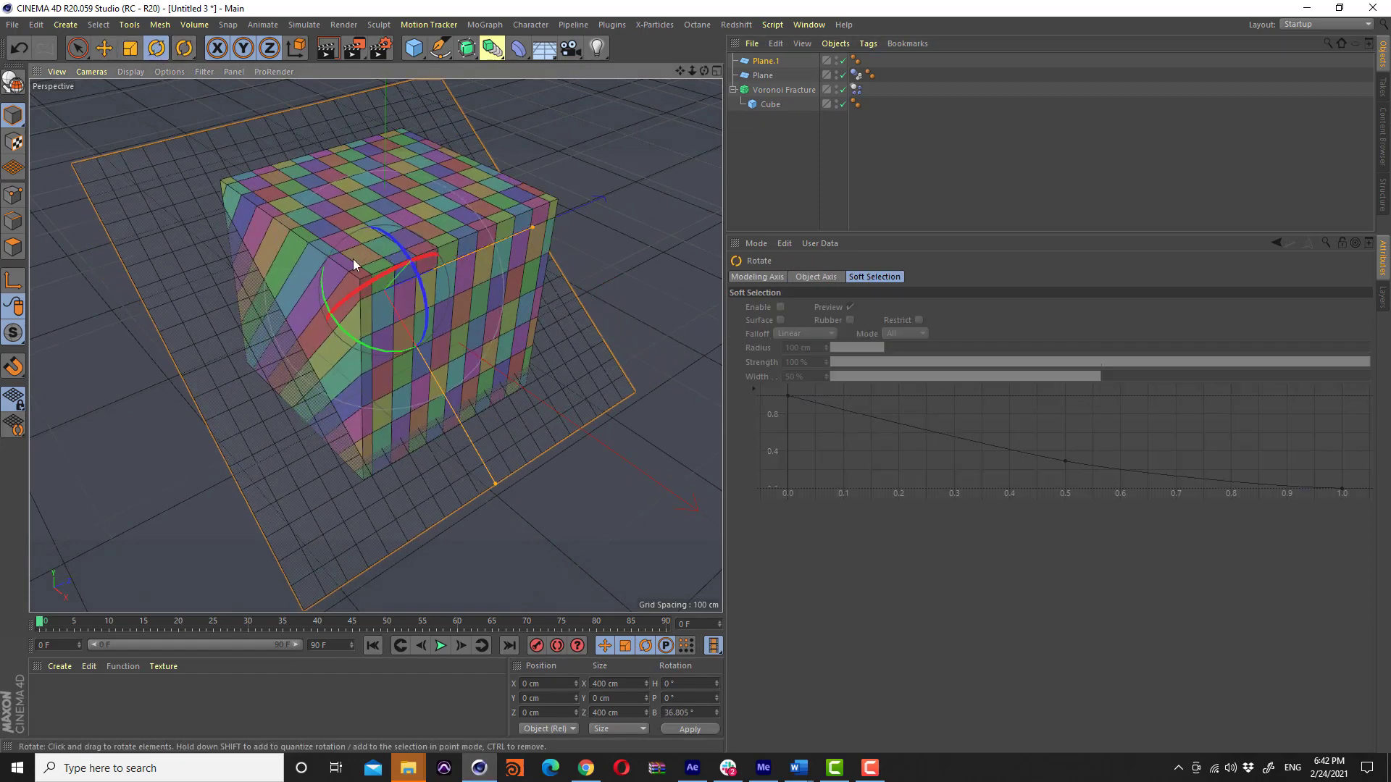
{"action": "mouse_move", "coordinate": [342, 248]}
{"action": "left_mouse_down", "text": "alt"}
{"action": "mouse_move", "coordinate": [276, 300]}
{"action": "mouse_move", "coordinate": [328, 285]}
{"action": "left_mouse_up", "text": "alt"}
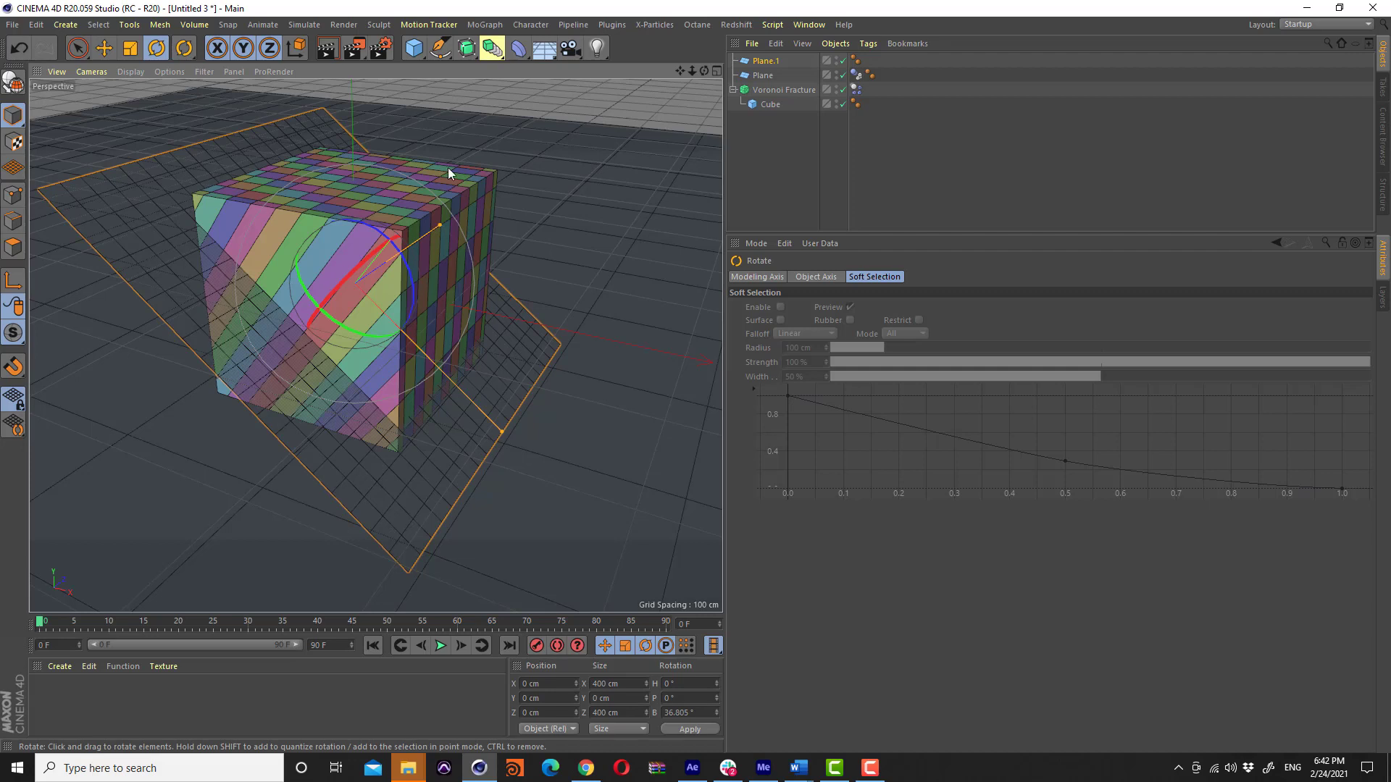
{"action": "key", "text": "ctrl+z"}
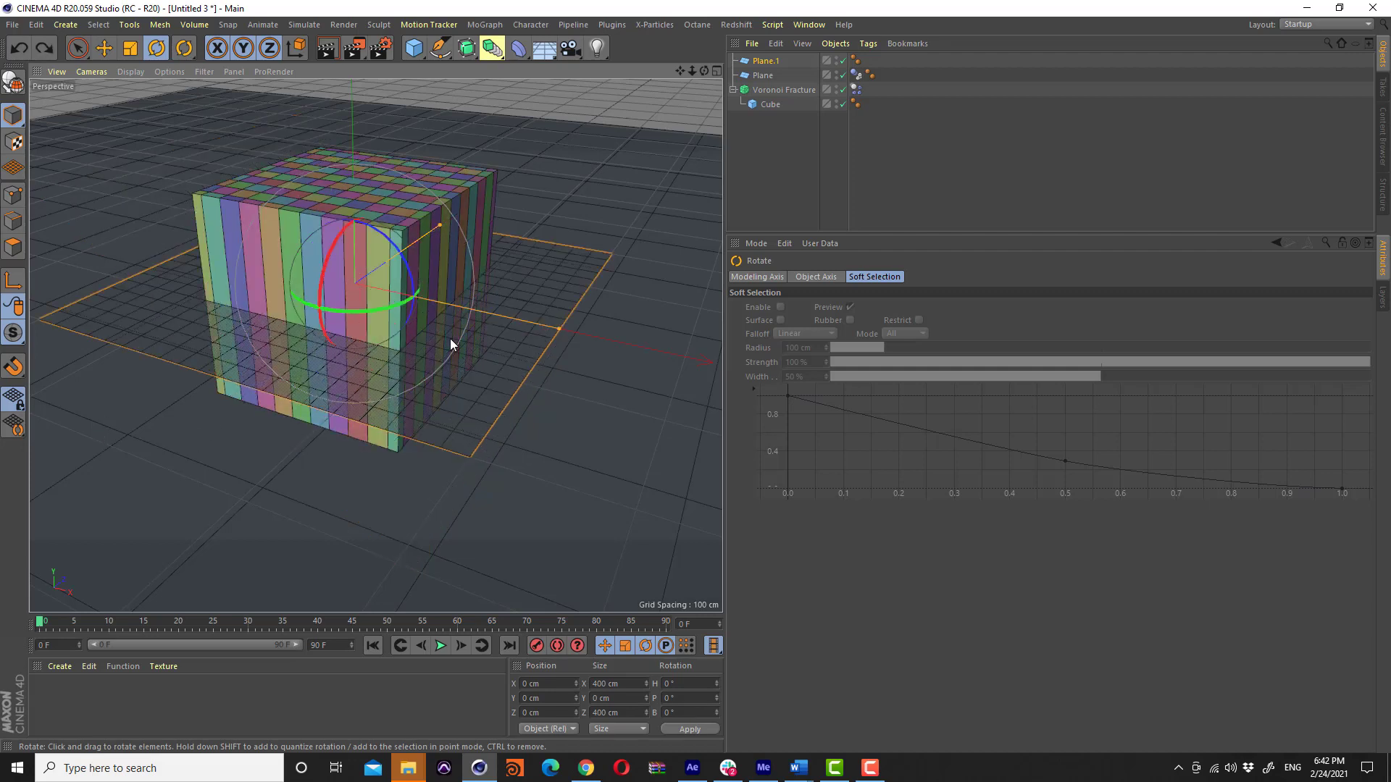
Set Plane.1's Width Segments to 100 and Height Segments to 1
{"action": "left_click", "coordinate": [775, 62]}
{"action": "double_click", "coordinate": [826, 337]}
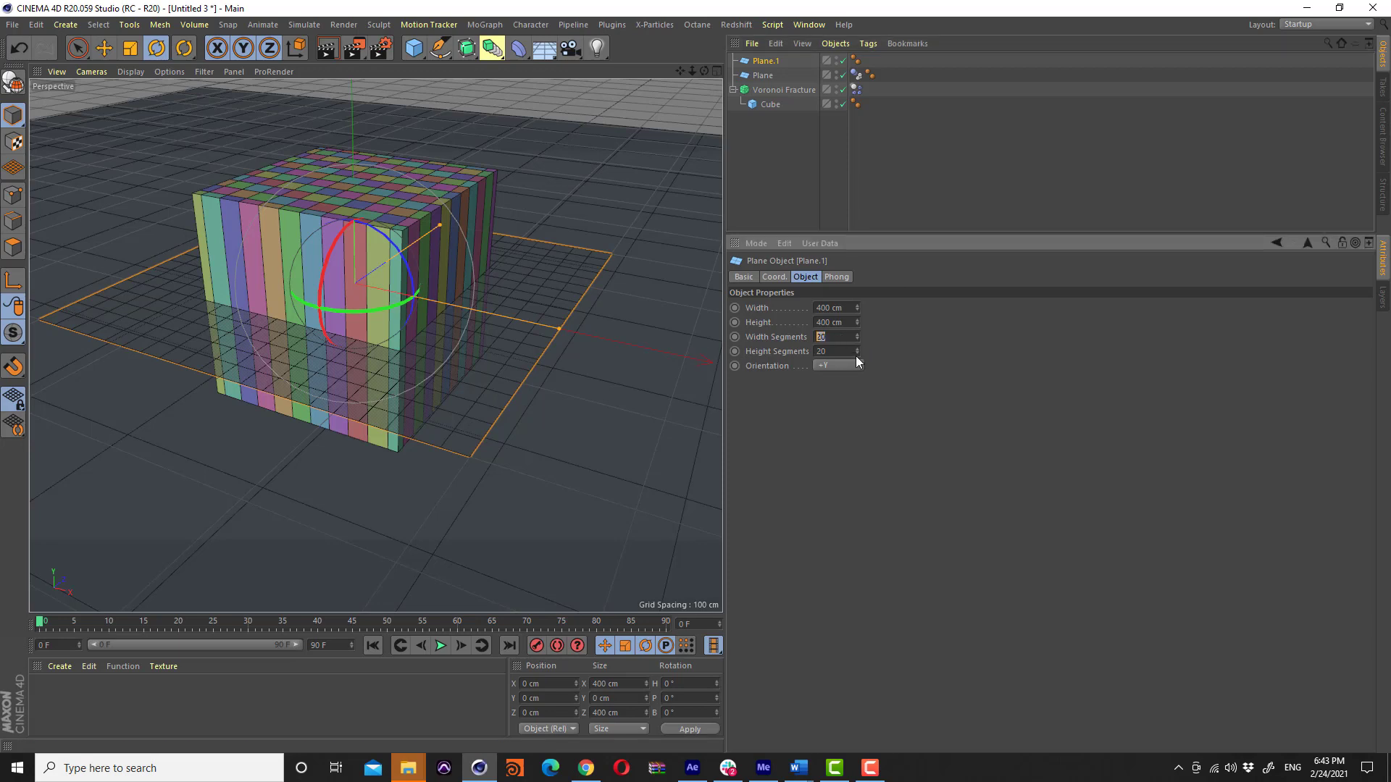
{"action": "type", "text": "100"}
{"action": "key", "text": "Tab"}
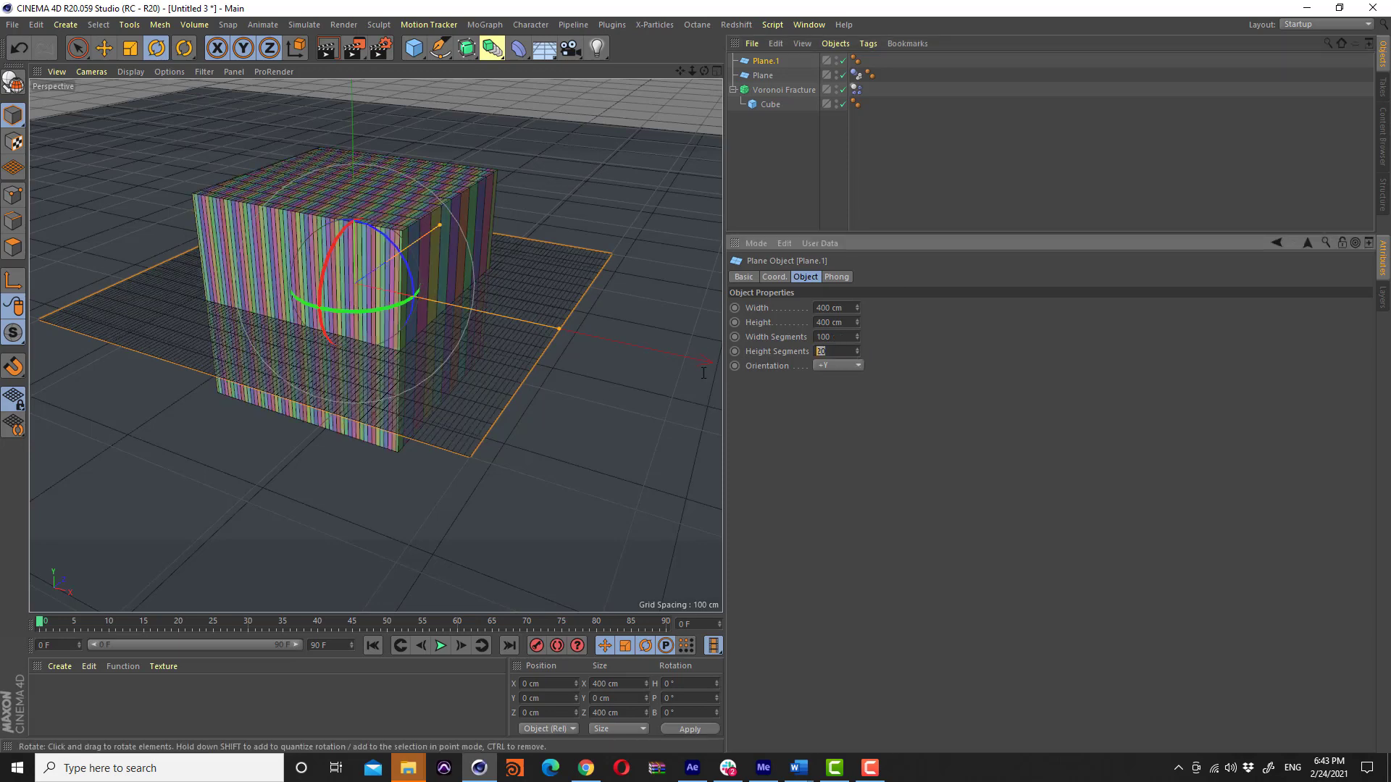
{"action": "type", "text": "1"}
{"action": "key", "text": "Return"}
{"action": "mouse_move", "coordinate": [501, 342]}
{"action": "left_mouse_down", "text": "alt"}
{"action": "mouse_move", "coordinate": [403, 407]}
{"action": "mouse_move", "coordinate": [402, 105]}
{"action": "left_mouse_up", "text": "alt"}
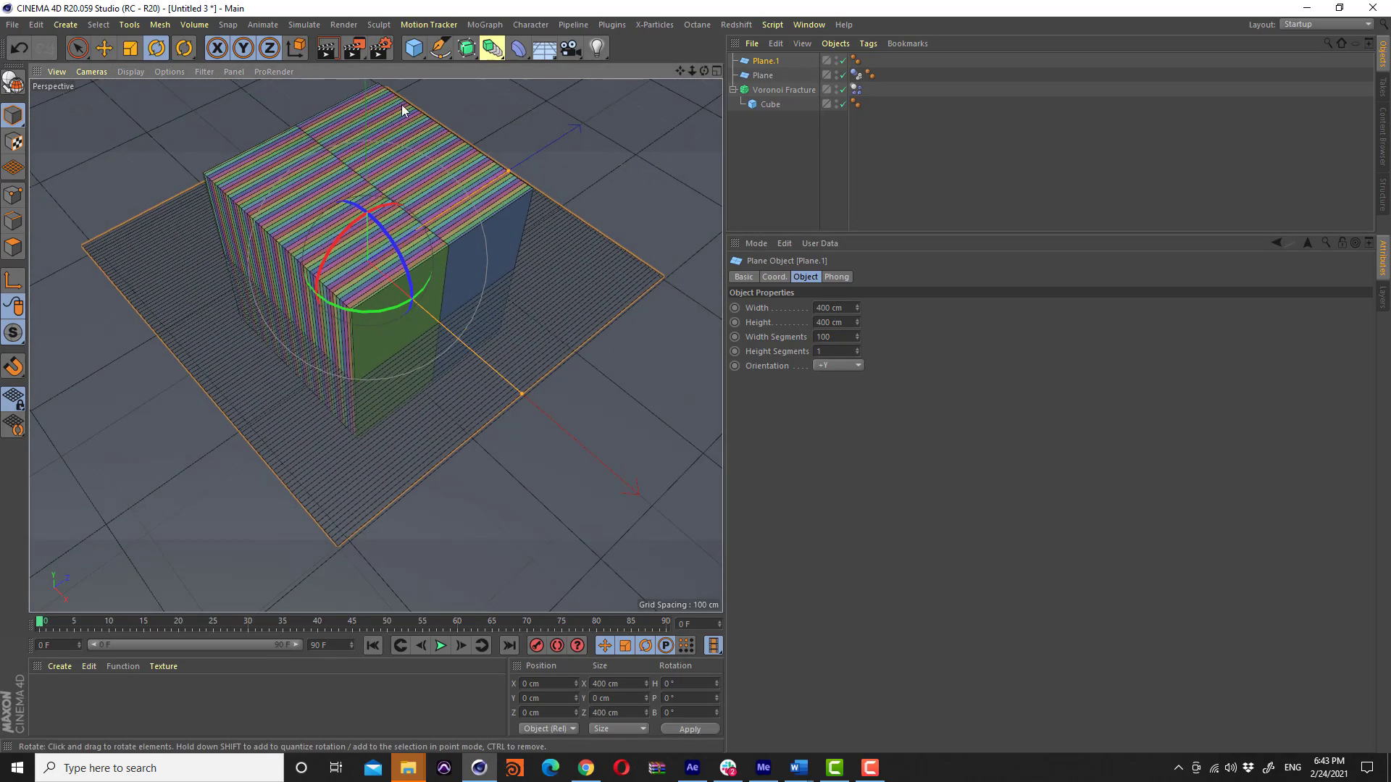
Move Plane.1 along Z to 193.187 cm, preview the simulation, and rewind to frame 0
{"action": "left_click", "coordinate": [104, 48]}
{"action": "mouse_move", "coordinate": [467, 197]}
{"action": "left_mouse_down"}
{"action": "mouse_move", "coordinate": [588, 145]}
{"action": "mouse_move", "coordinate": [407, 194]}
{"action": "mouse_move", "coordinate": [423, 228]}
{"action": "mouse_move", "coordinate": [367, 328]}
{"action": "mouse_move", "coordinate": [376, 298]}
{"action": "mouse_move", "coordinate": [444, 488]}
{"action": "left_mouse_up"}
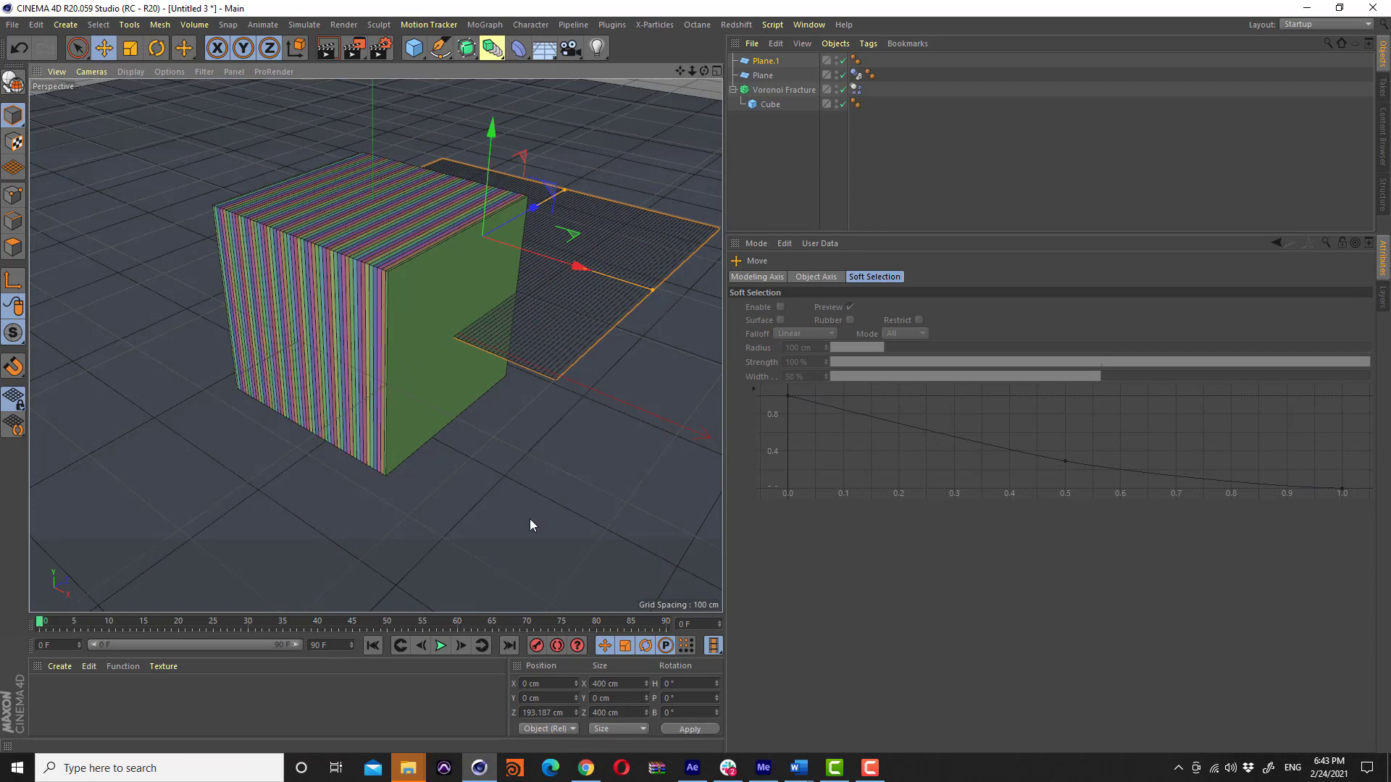
{"action": "left_click", "coordinate": [442, 646]}
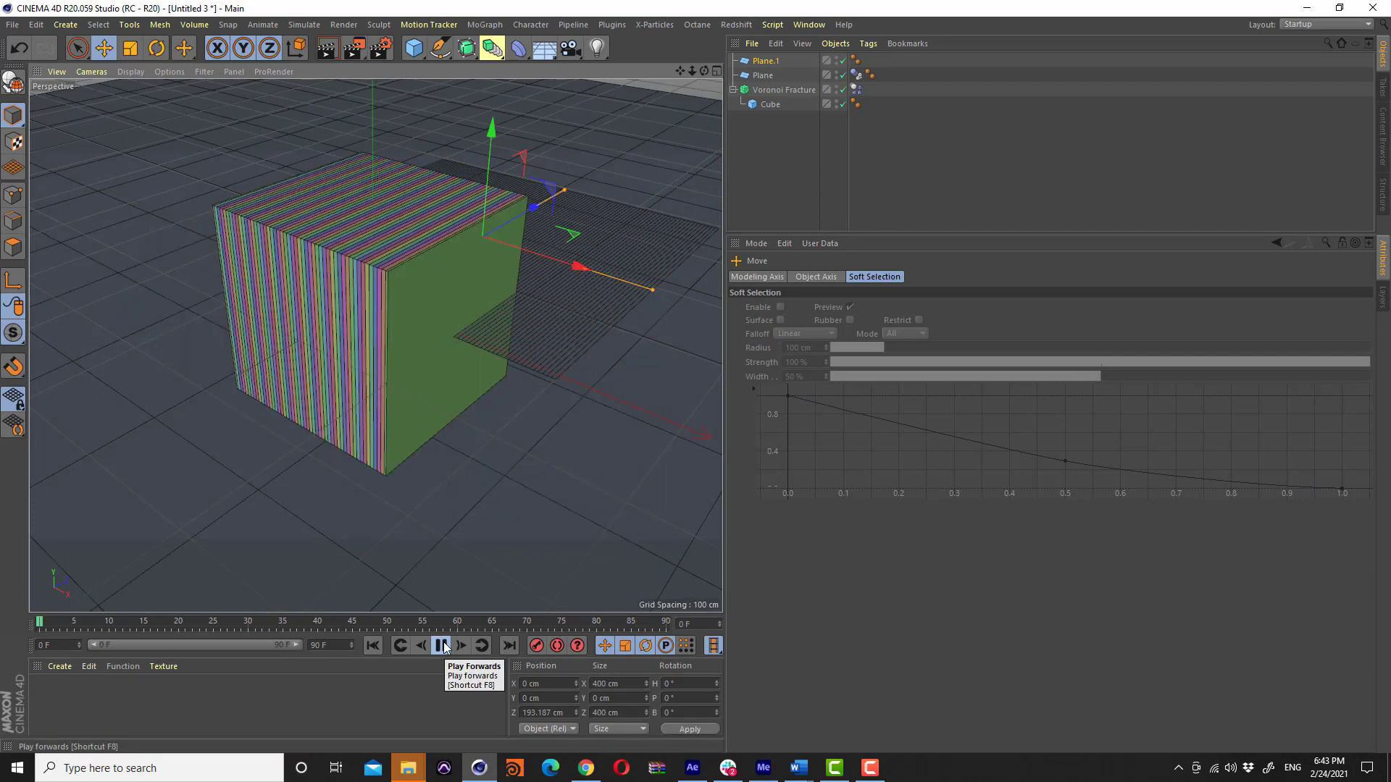
{"action": "left_click_drag", "start_coordinate": [319, 477], "coordinate": [363, 443], "text": "alt"}
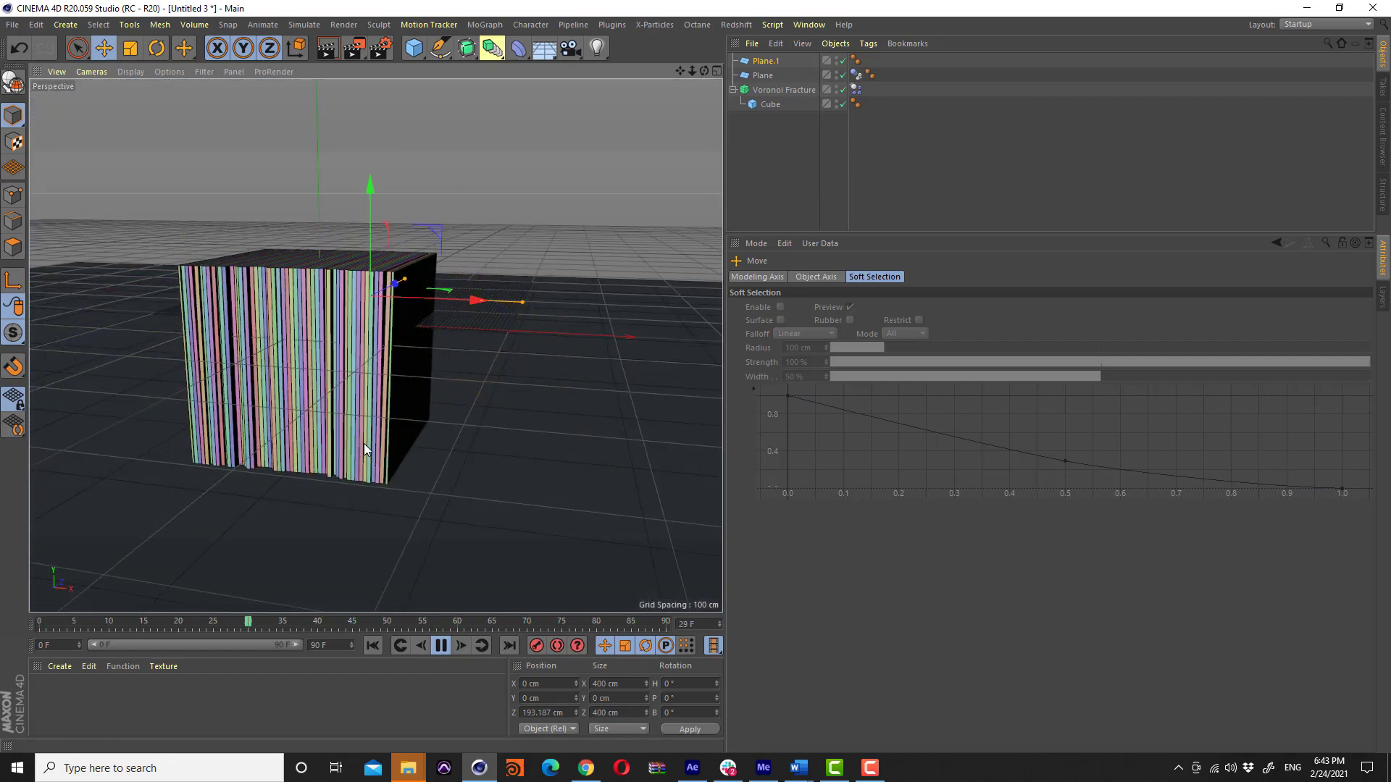
{"action": "left_click", "coordinate": [441, 644]}
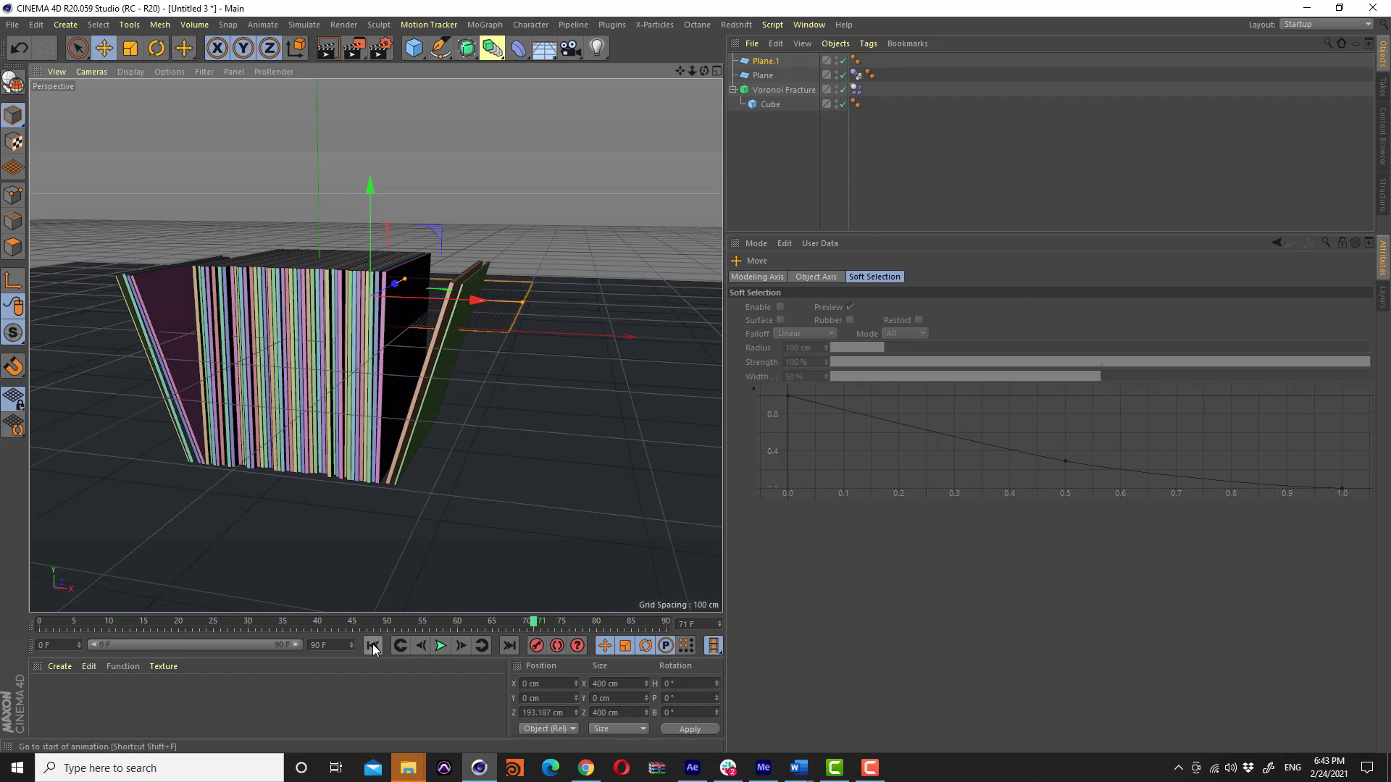
{"action": "left_click", "coordinate": [372, 644]}
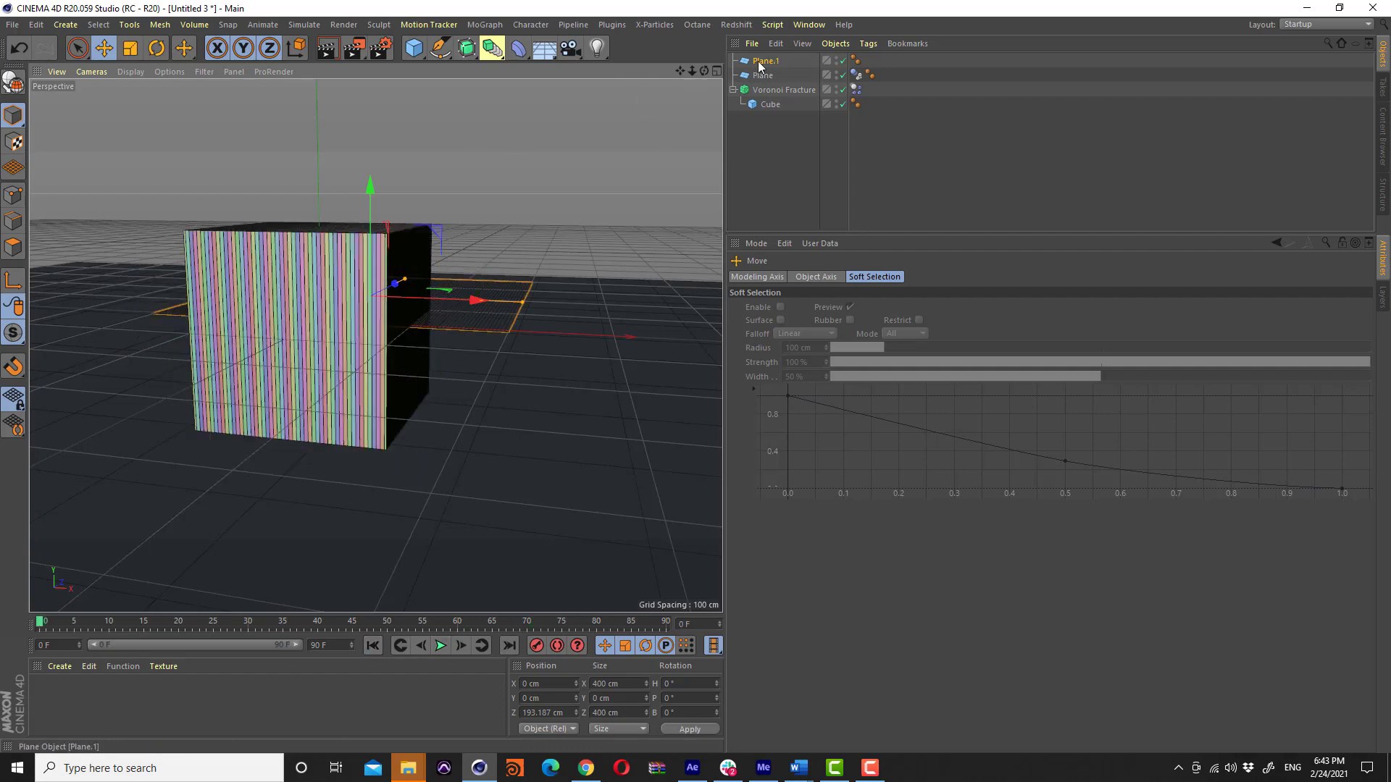
Test a 13.4° tilt of Plane.1 in playback, then undo it and return to frame 0
{"action": "mouse_move", "coordinate": [464, 312]}
{"action": "left_mouse_down", "text": "alt"}
{"action": "mouse_move", "coordinate": [231, 429]}
{"action": "mouse_move", "coordinate": [365, 339]}
{"action": "left_mouse_up", "text": "alt"}
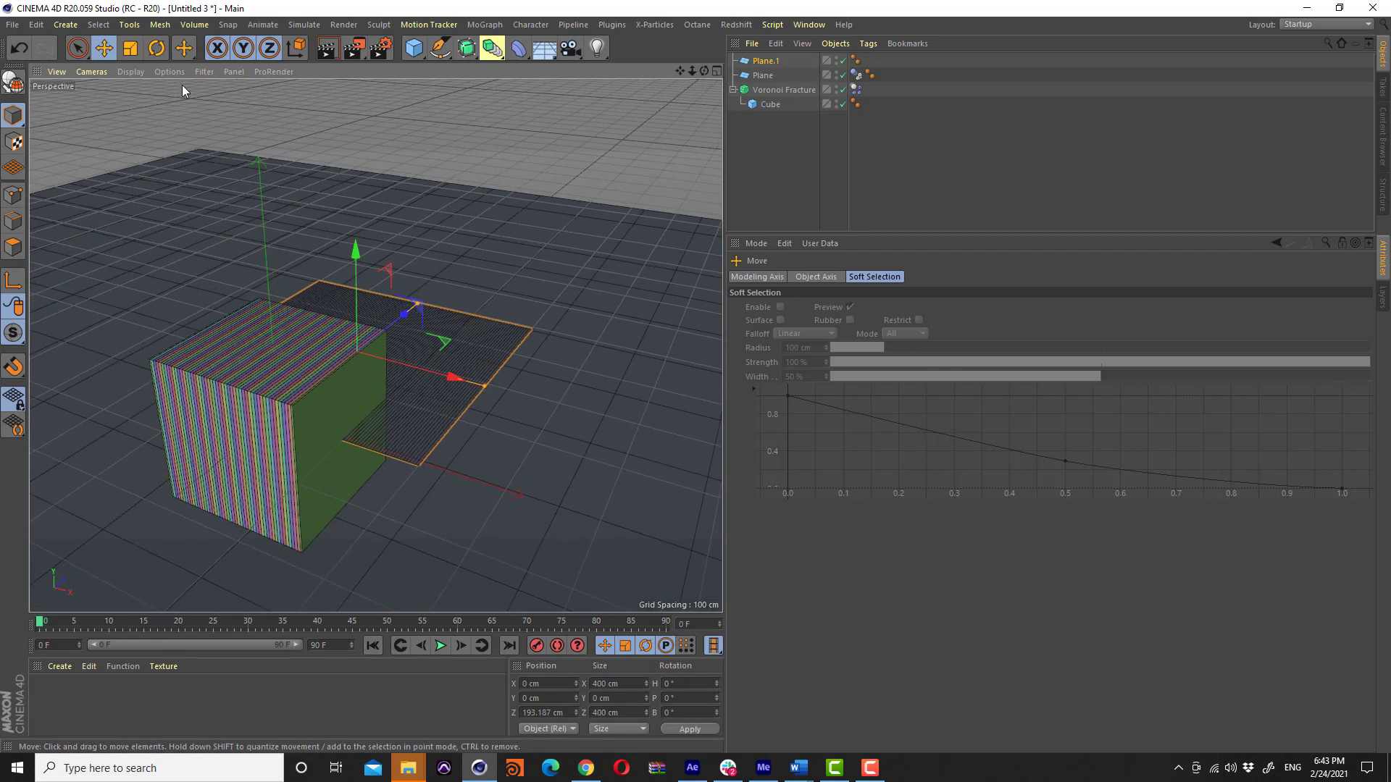
{"action": "key", "text": "r"}
{"action": "left_click_drag", "start_coordinate": [372, 287], "coordinate": [391, 319]}
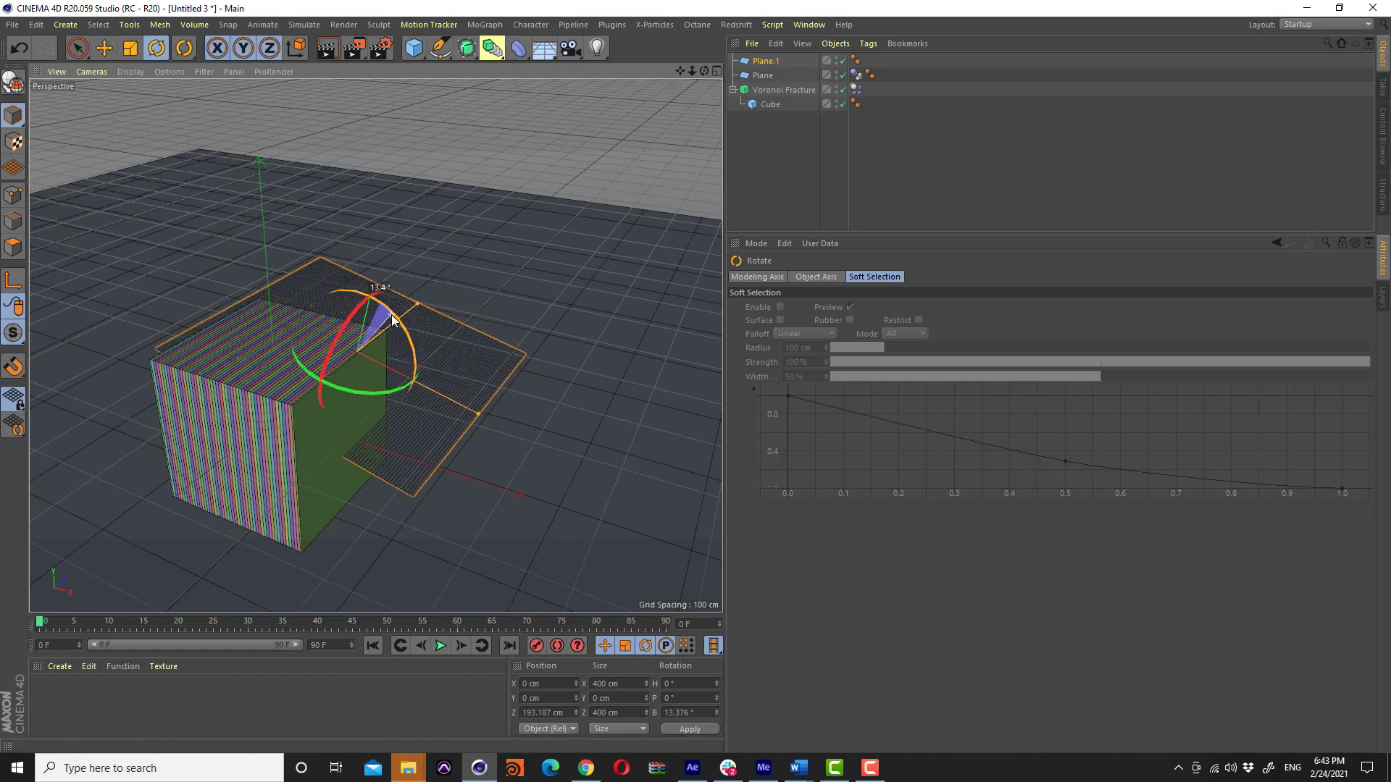
{"action": "left_click", "coordinate": [440, 646]}
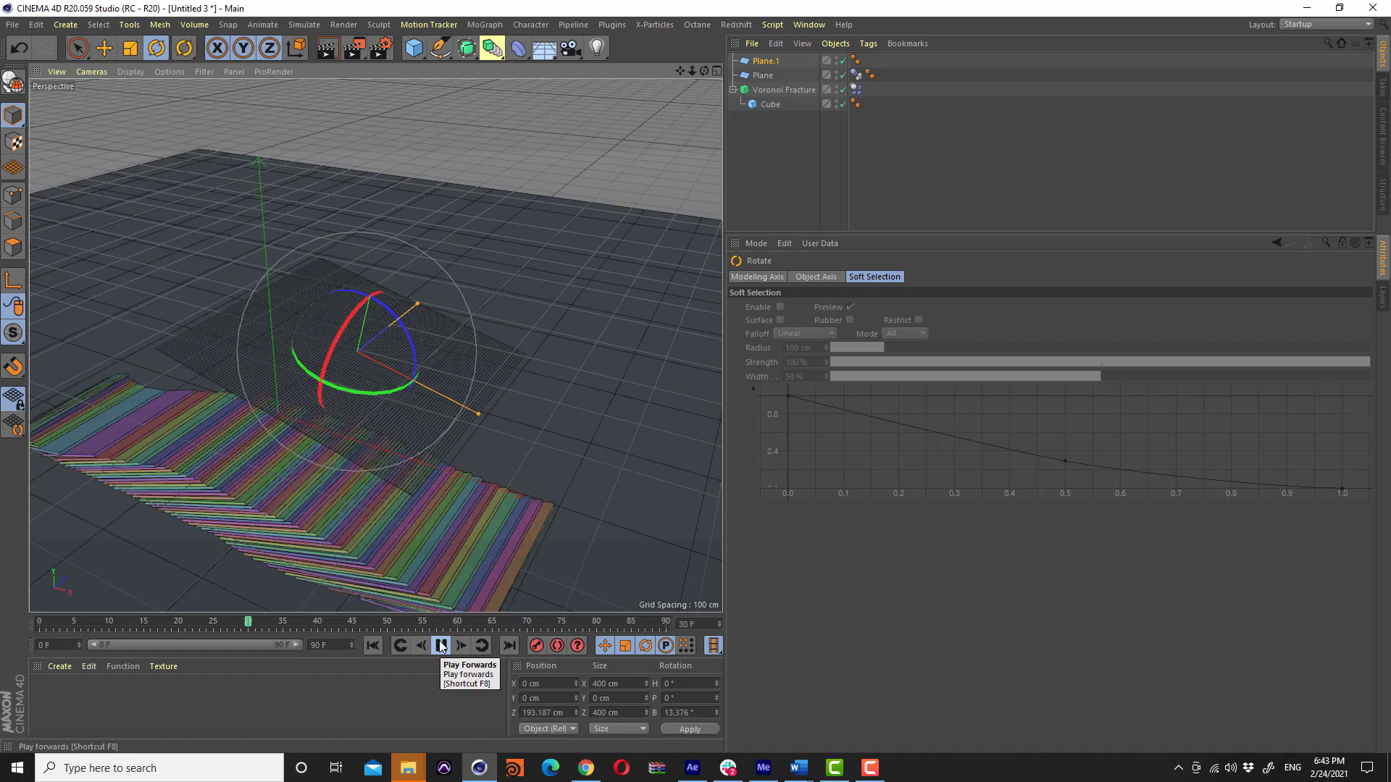
{"action": "left_click_drag", "start_coordinate": [320, 499], "coordinate": [277, 449], "text": "alt"}
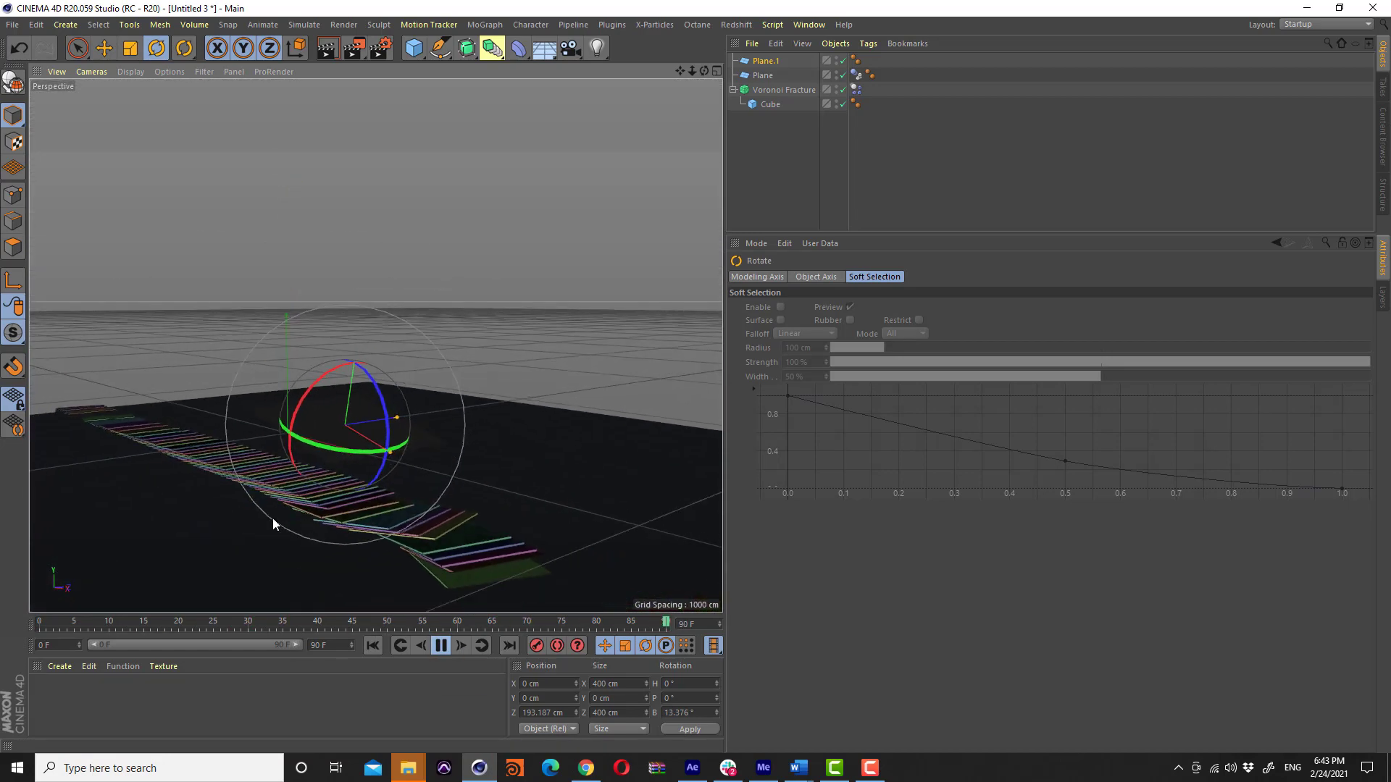
{"action": "left_click_drag", "start_coordinate": [273, 519], "coordinate": [293, 541], "text": "alt"}
{"action": "key", "text": "F8"}
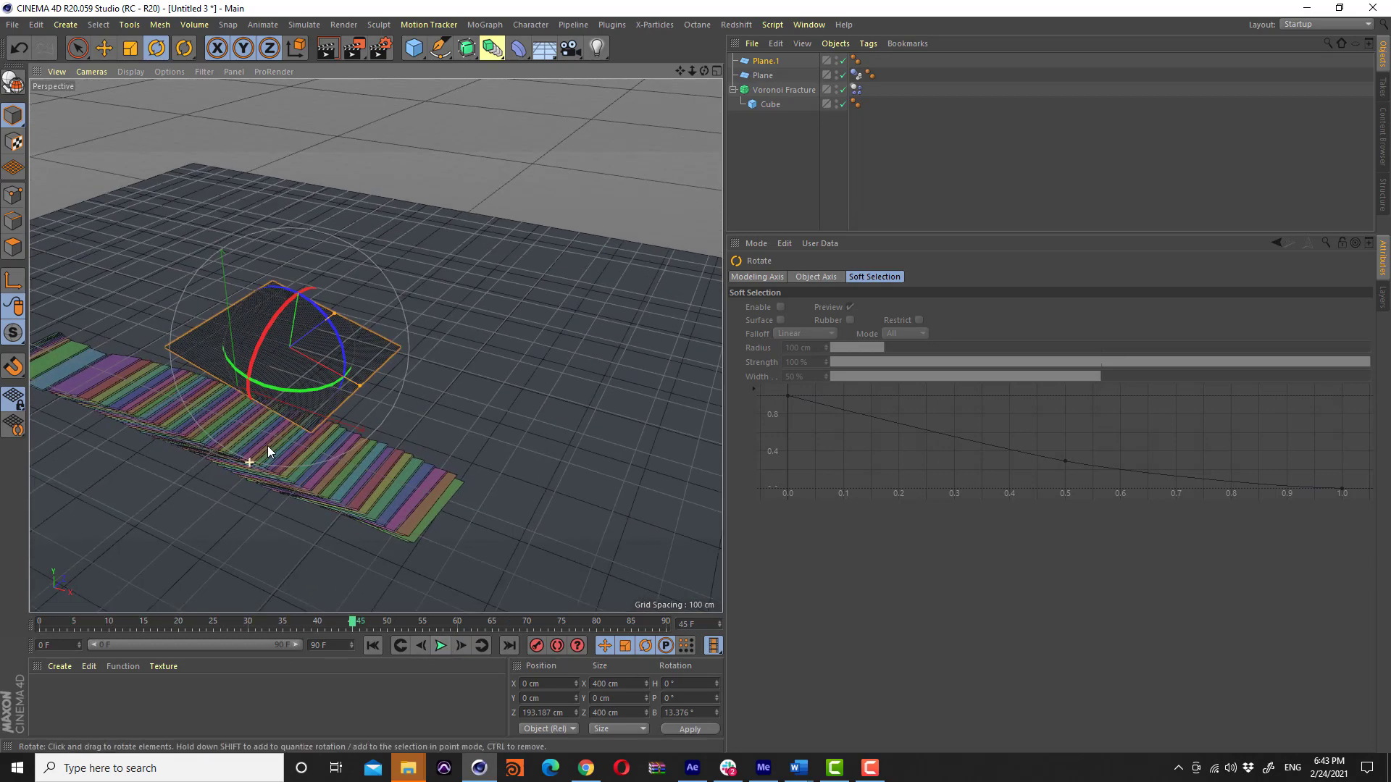
{"action": "key", "text": "ctrl+z"}
{"action": "key", "text": "shift+f"}
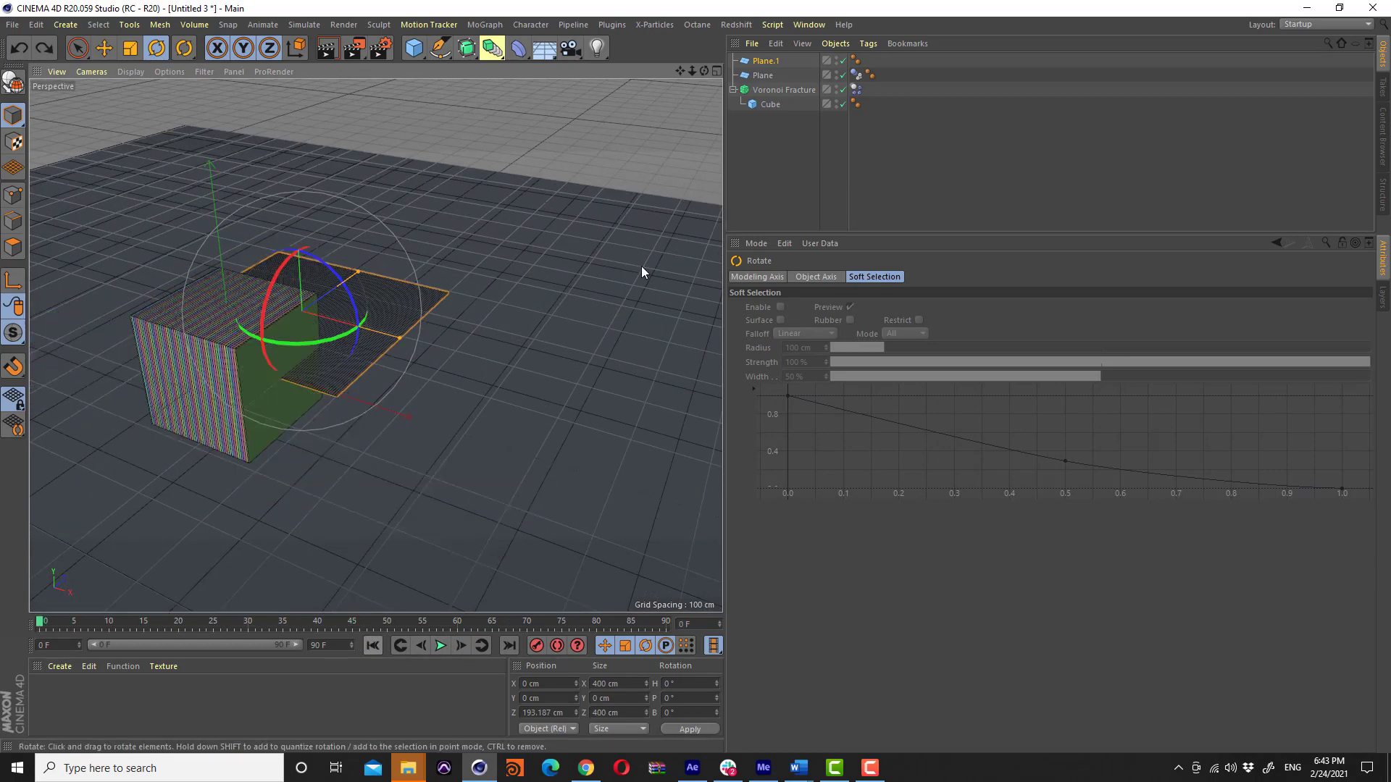
{"action": "right_click_drag", "start_coordinate": [143, 367], "coordinate": [233, 315], "text": "alt"}
Delete Plane.1 and add a Platonic object from the primitives palette
{"action": "left_click", "coordinate": [753, 64]}
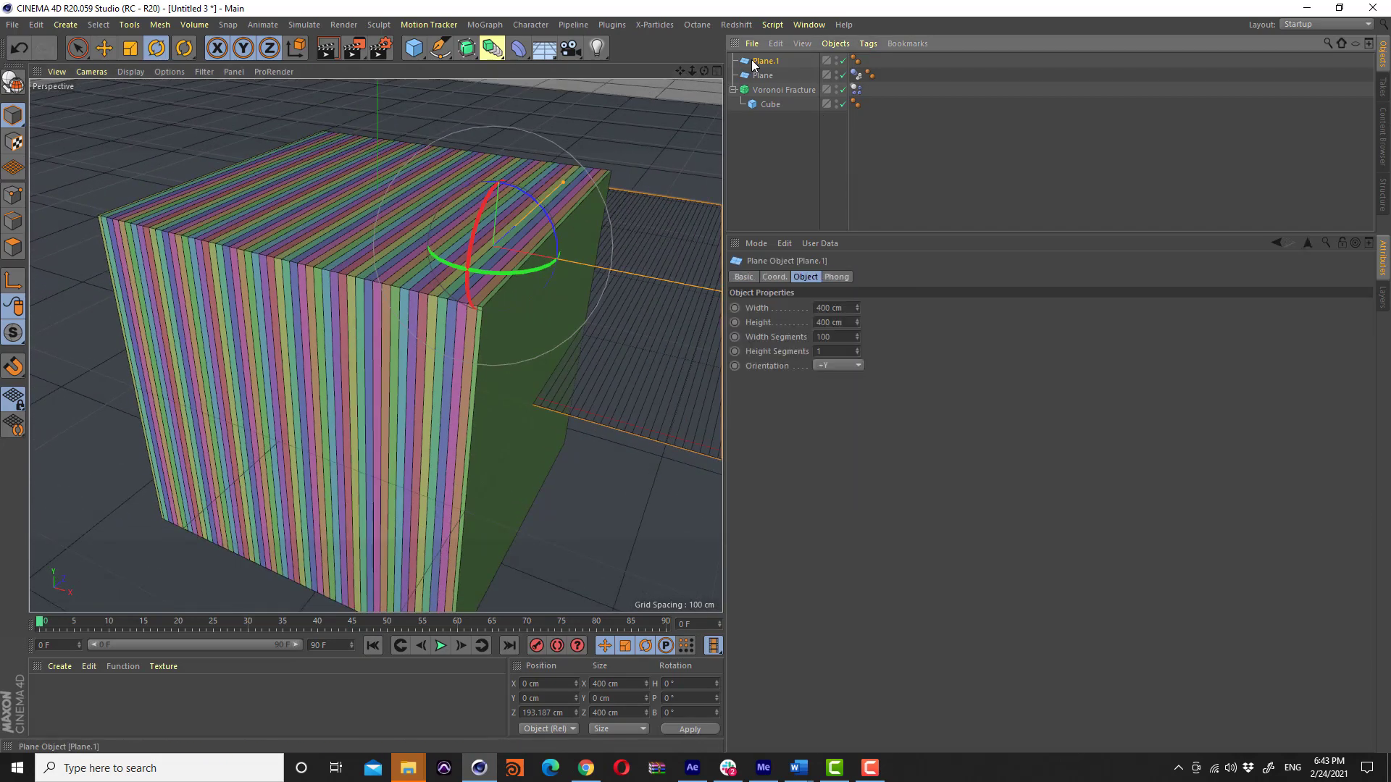
{"action": "key", "text": "Delete"}
{"action": "left_click", "coordinate": [784, 76]}
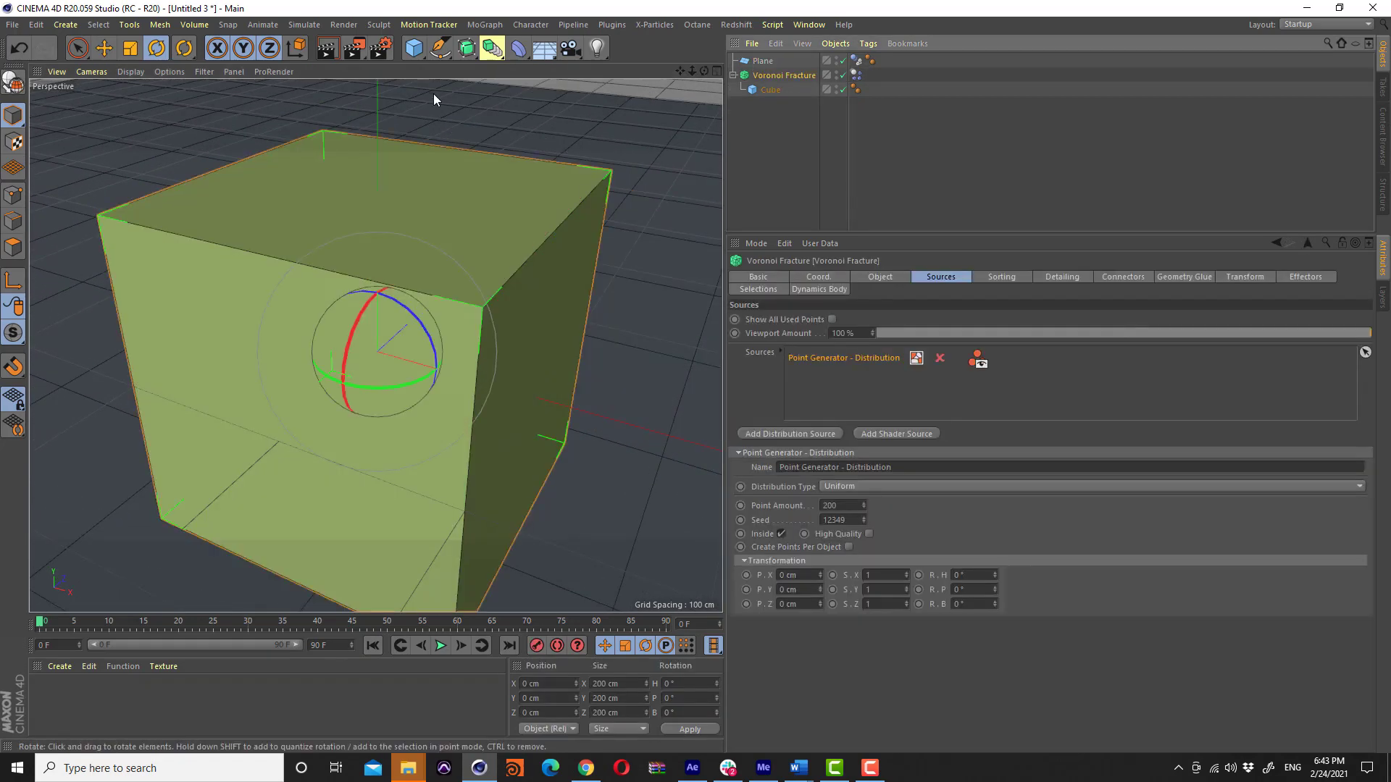
{"action": "left_click", "coordinate": [421, 55]}
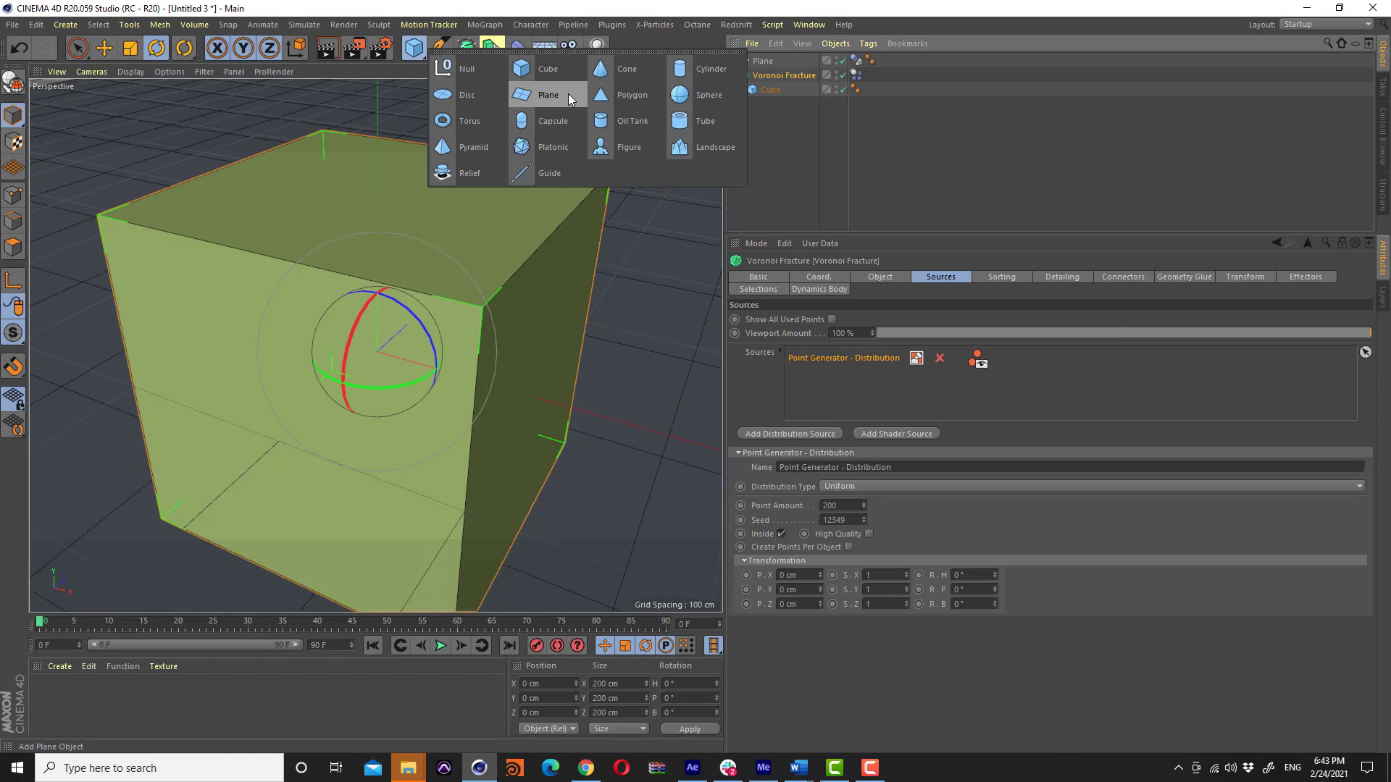
{"action": "left_click", "coordinate": [544, 149]}
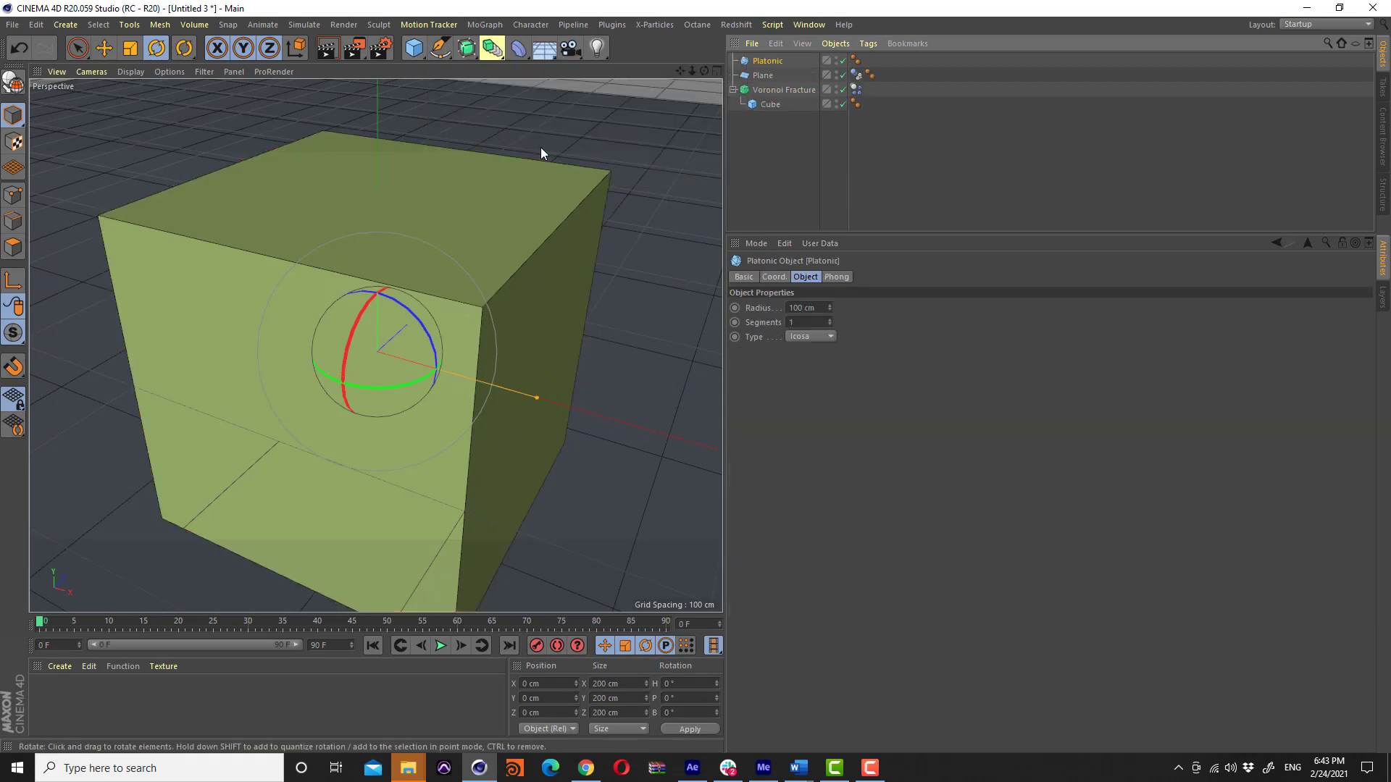
Drag the Platonic into the Voronoi Fracture's Sources list
{"action": "left_click", "coordinate": [770, 88]}
{"action": "left_click_drag", "start_coordinate": [767, 61], "coordinate": [825, 377]}
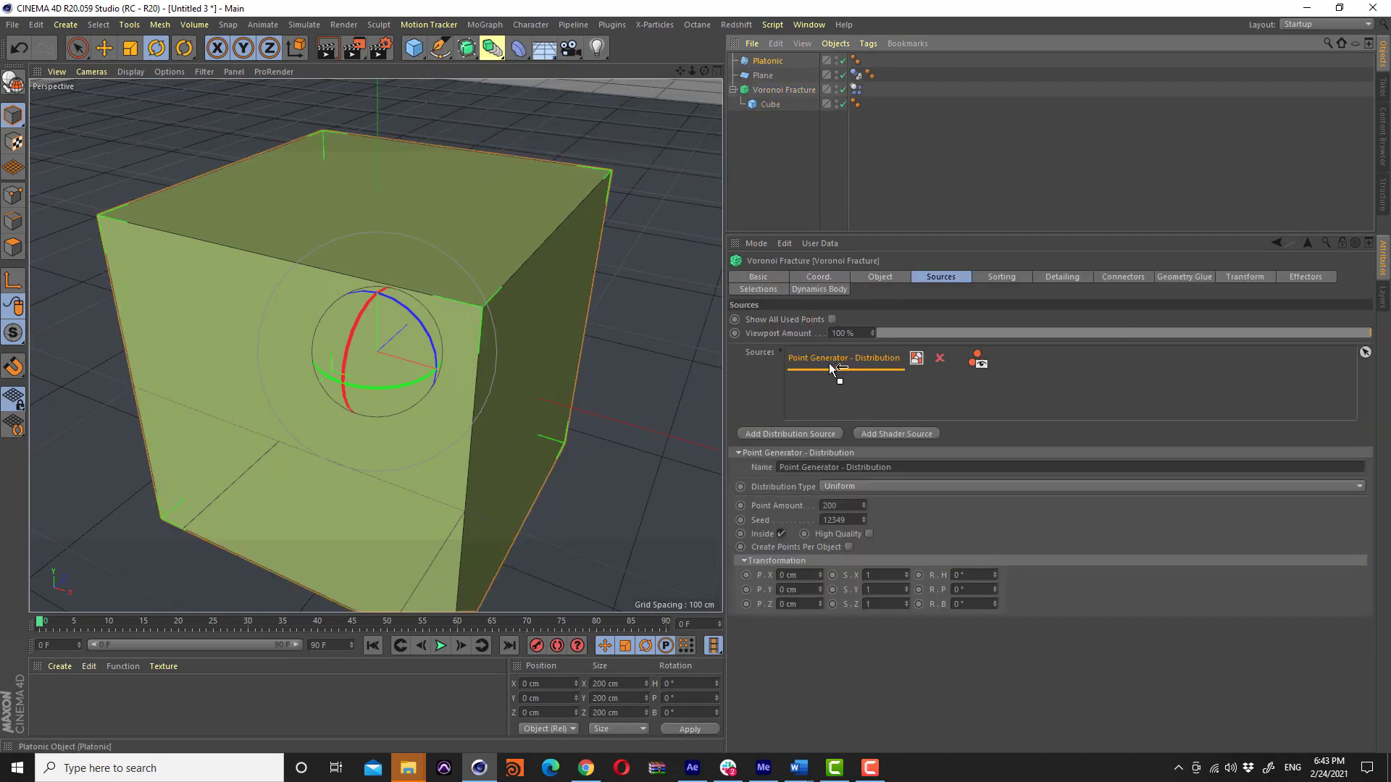
{"action": "scroll", "coordinate": [330, 302], "scroll_direction": "down", "scroll_amount": 5}
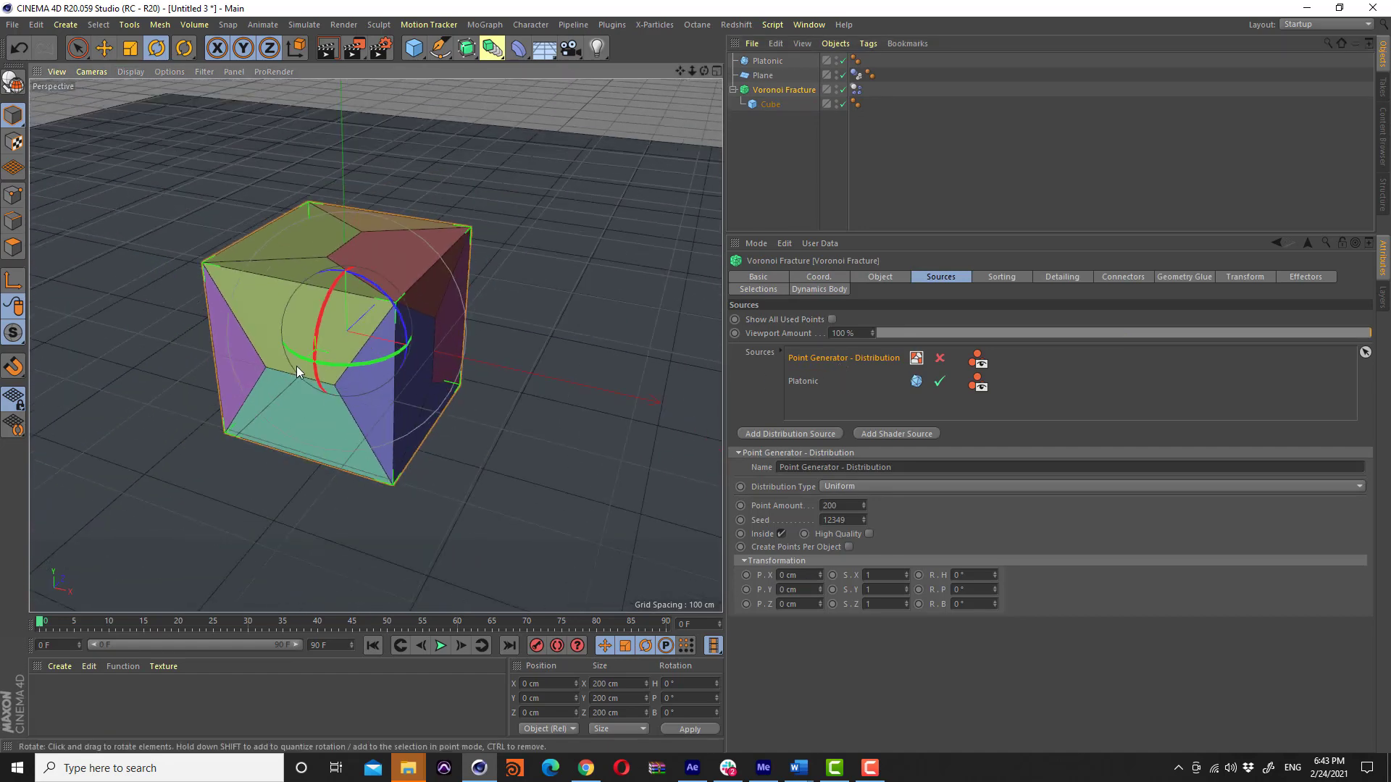
{"action": "left_click_drag", "start_coordinate": [302, 366], "coordinate": [259, 370], "text": "alt"}
Play the large-cell fracture simulation twice, rewinding to frame 0 each time
{"action": "left_click", "coordinate": [440, 645]}
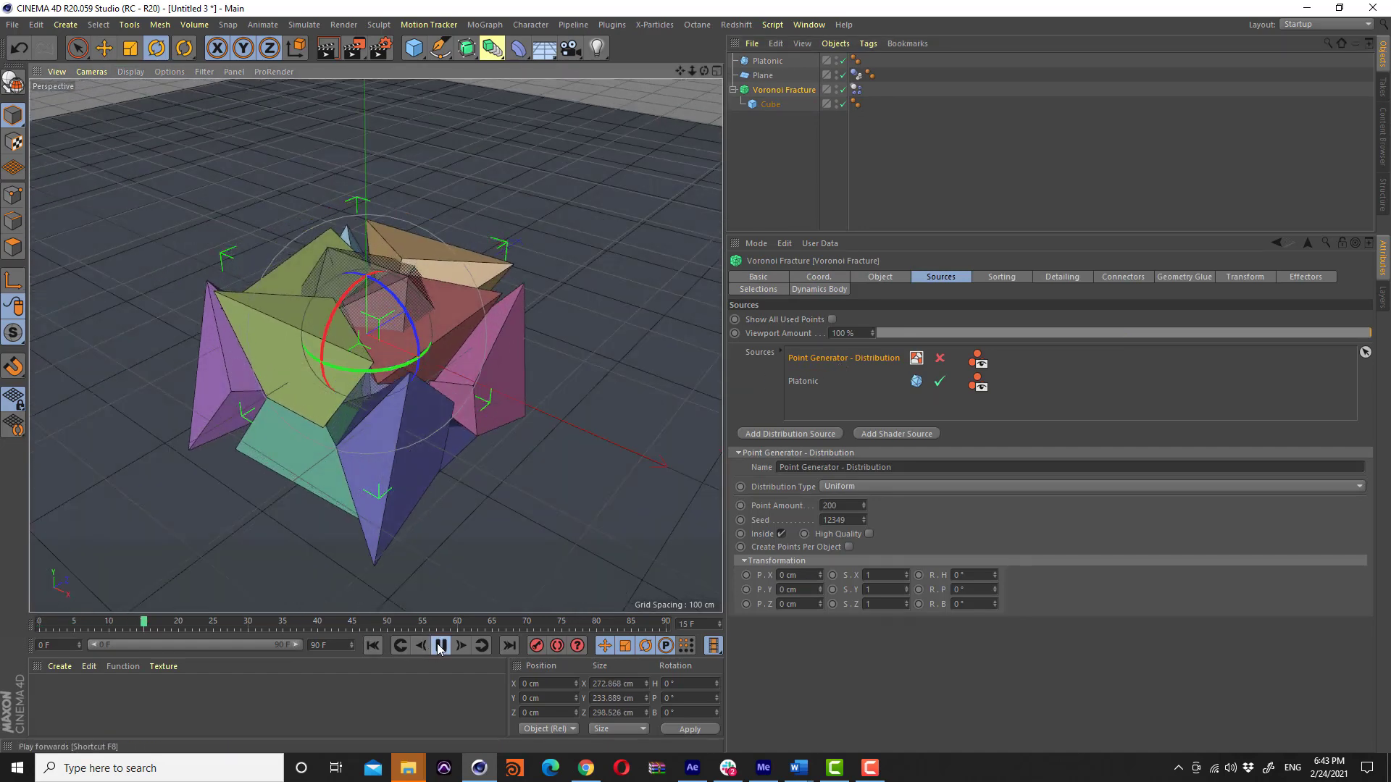
{"action": "left_click", "coordinate": [440, 645]}
{"action": "left_click", "coordinate": [371, 646]}
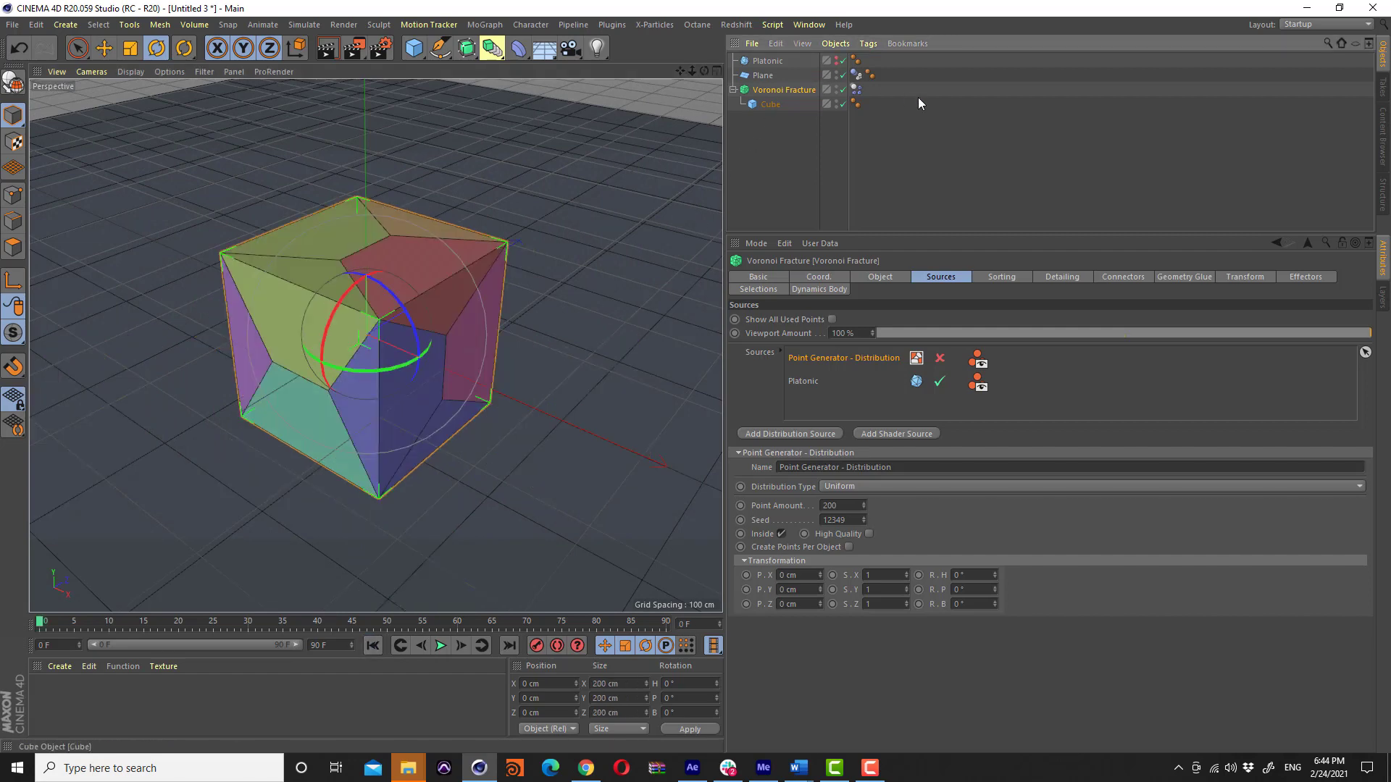
{"action": "left_click", "coordinate": [918, 145]}
{"action": "left_click", "coordinate": [441, 645]}
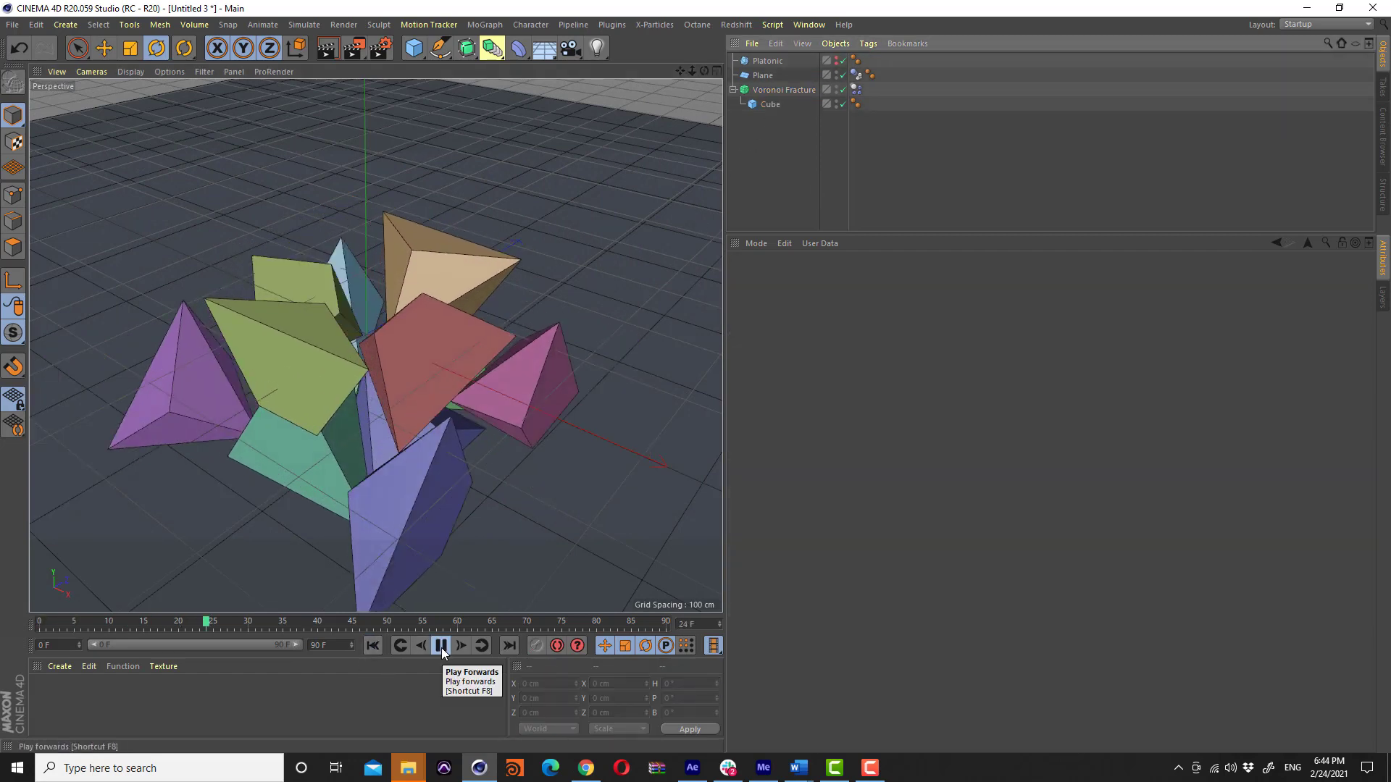
{"action": "left_click", "coordinate": [441, 645]}
{"action": "key", "text": "shift+f"}
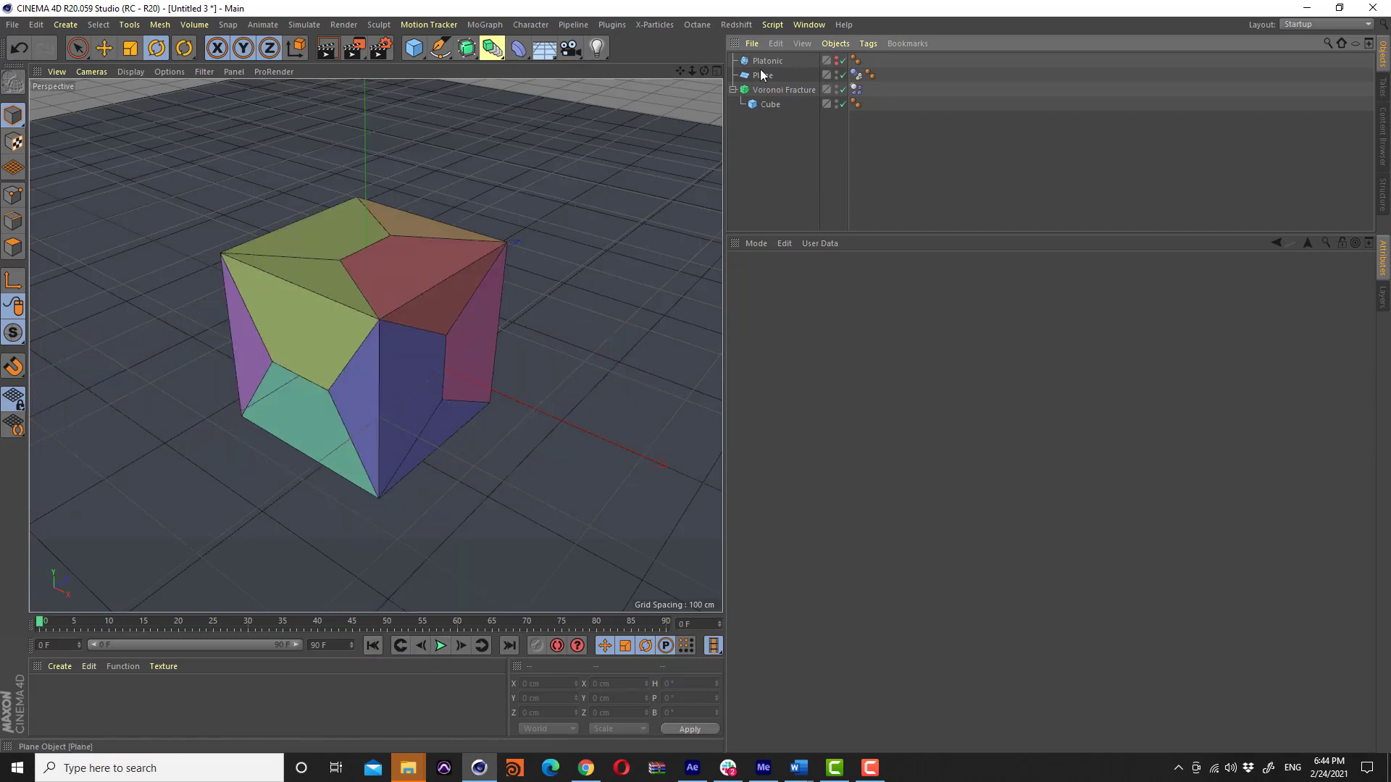
{"action": "left_click", "coordinate": [768, 61]}
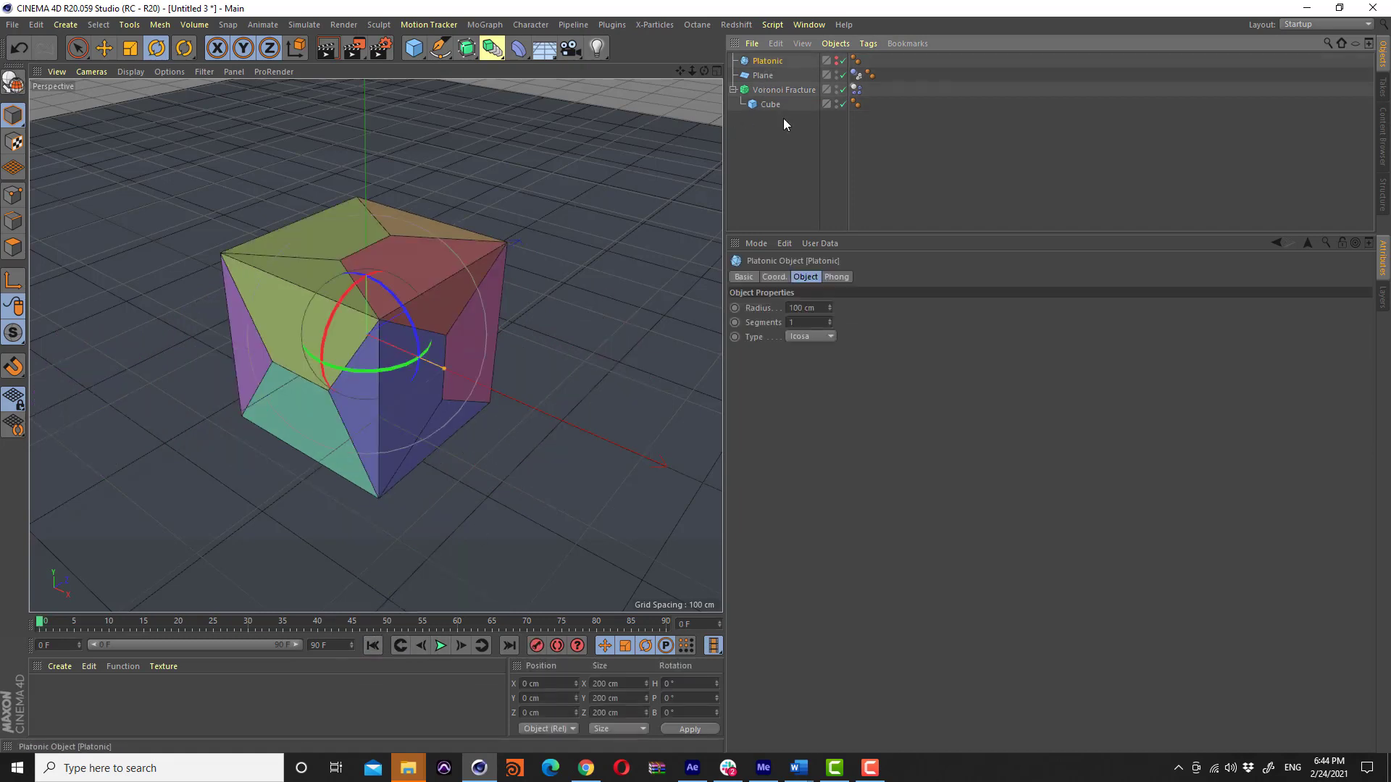
Raise the Platonic's Segments from 1 to 3
{"action": "left_click", "coordinate": [831, 320]}
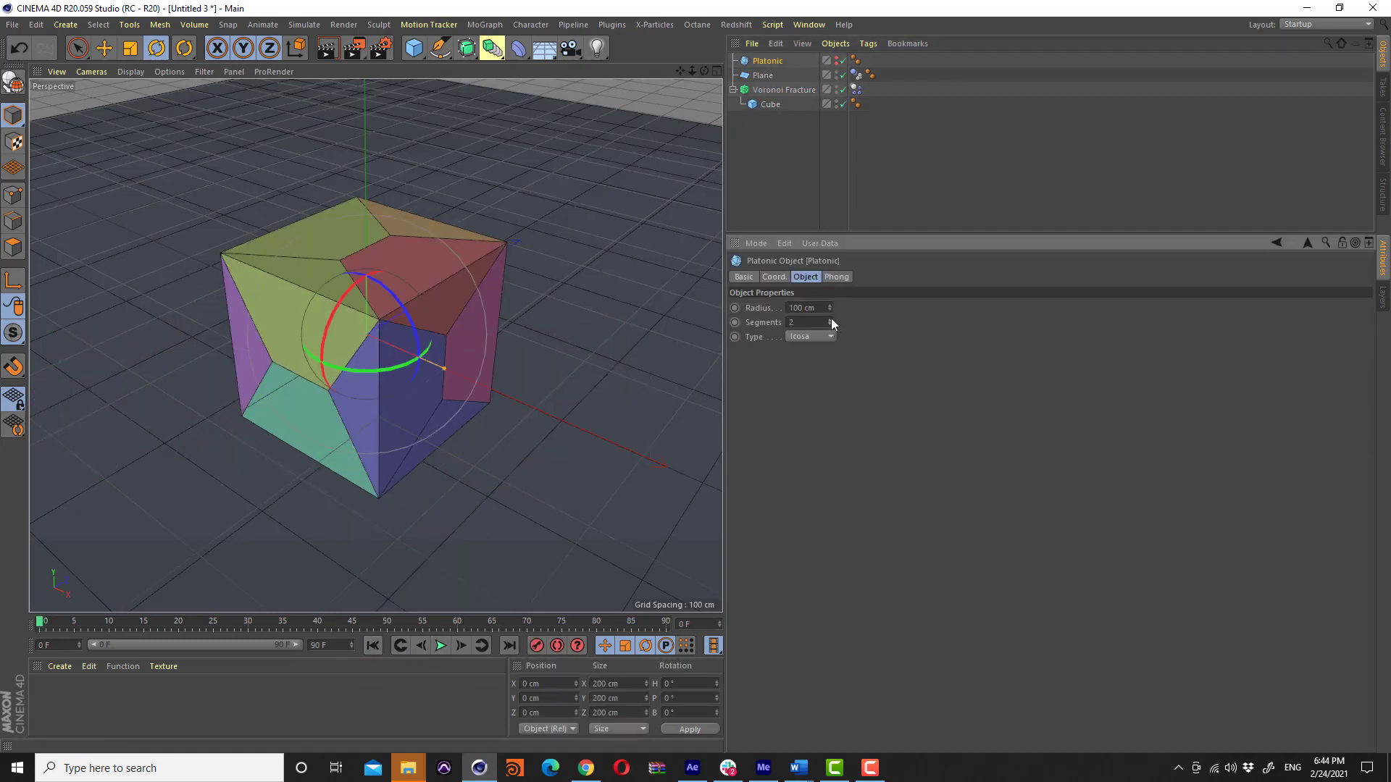
{"action": "left_click", "coordinate": [830, 319]}
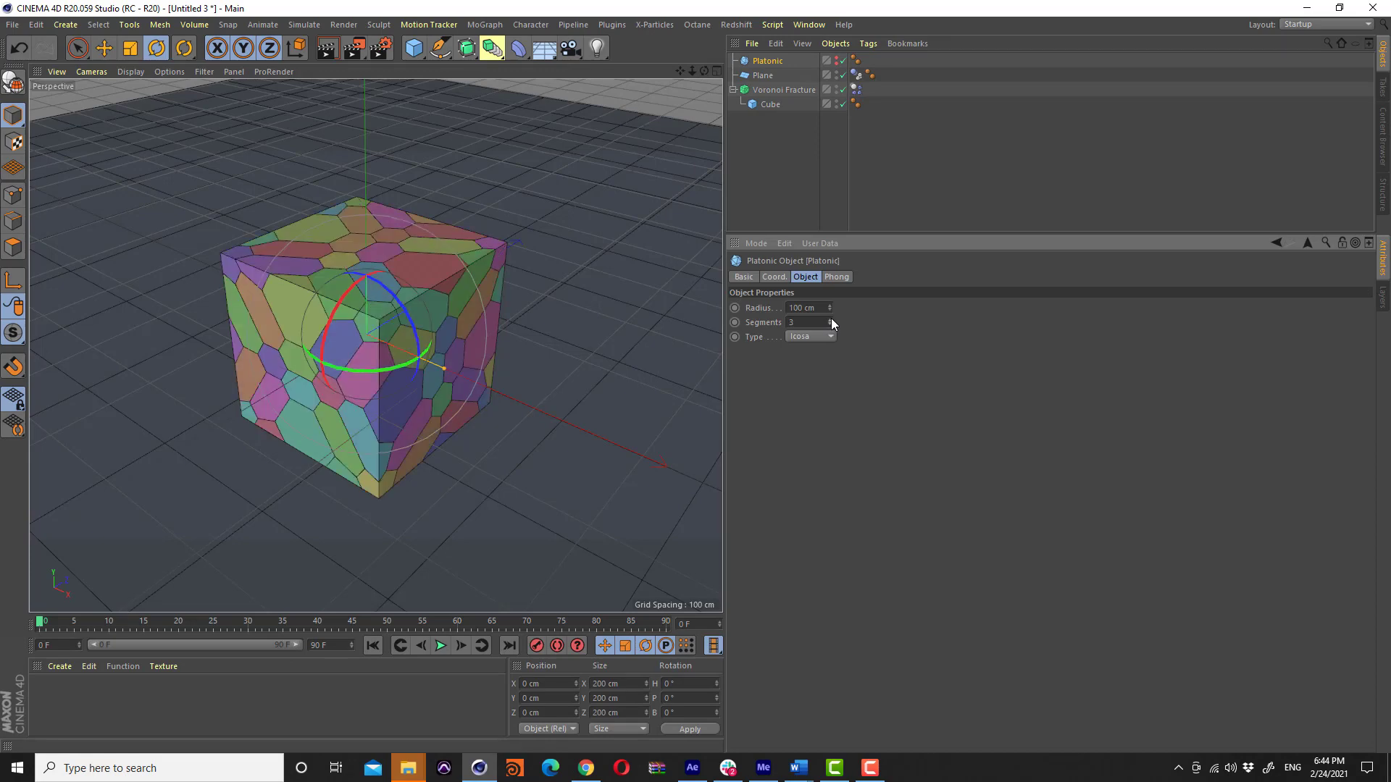
{"action": "mouse_move", "coordinate": [341, 368]}
{"action": "left_mouse_down", "text": "alt"}
{"action": "mouse_move", "coordinate": [215, 306]}
{"action": "mouse_move", "coordinate": [320, 333]}
{"action": "left_mouse_up", "text": "alt"}
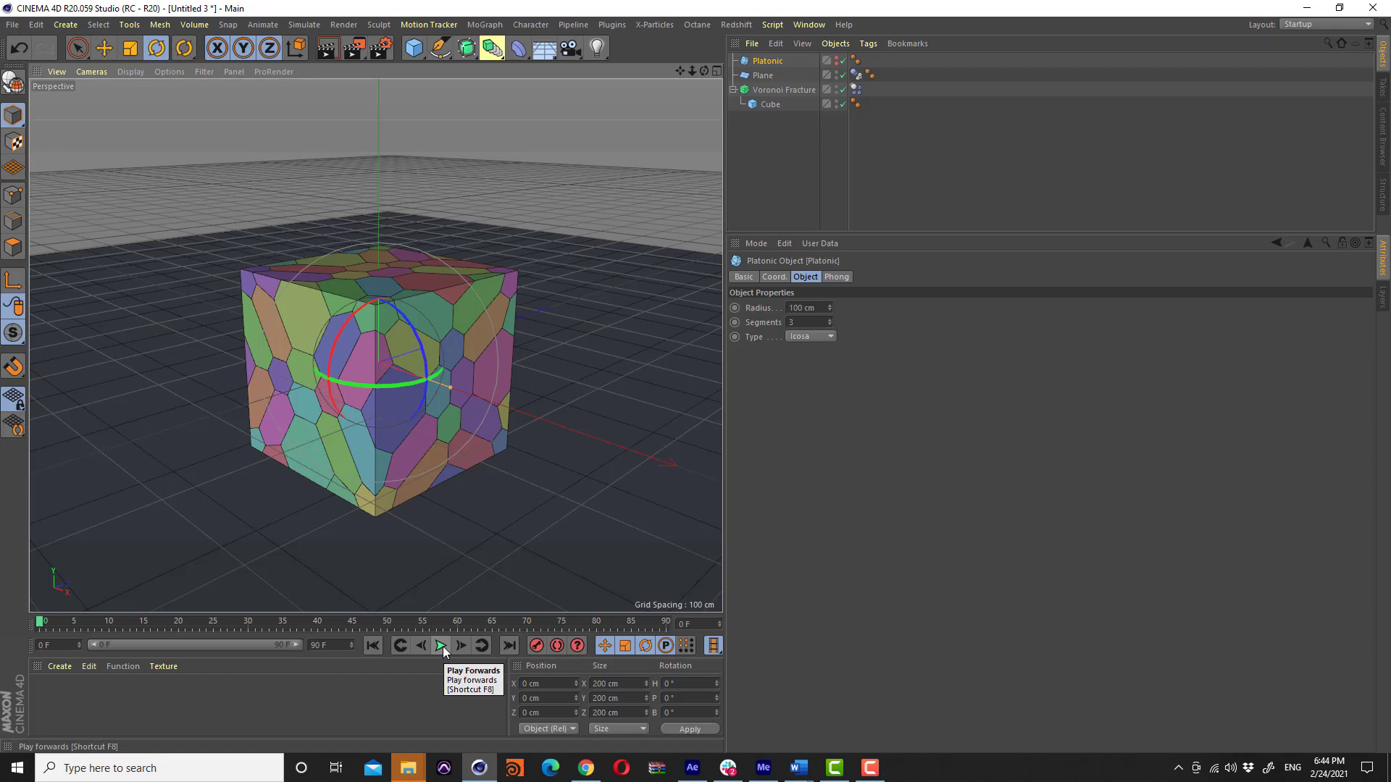
Play the small cells collapsing into a pile, then rewind to frame 0
{"action": "left_click", "coordinate": [442, 646]}
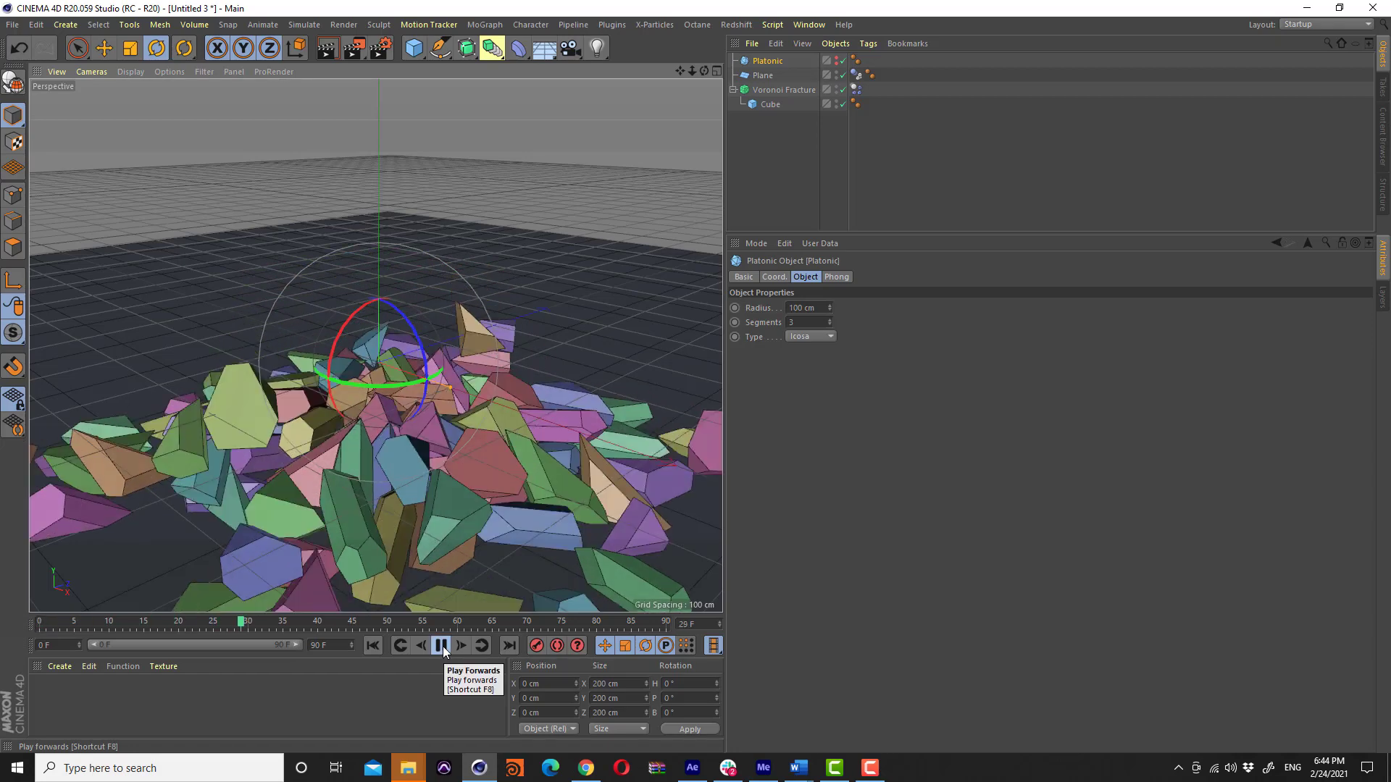
{"action": "left_click", "coordinate": [373, 645]}
{"action": "mouse_move", "coordinate": [429, 546]}
{"action": "left_mouse_down", "text": "alt"}
{"action": "mouse_move", "coordinate": [442, 339]}
{"action": "mouse_move", "coordinate": [431, 371]}
{"action": "left_mouse_up", "text": "alt"}
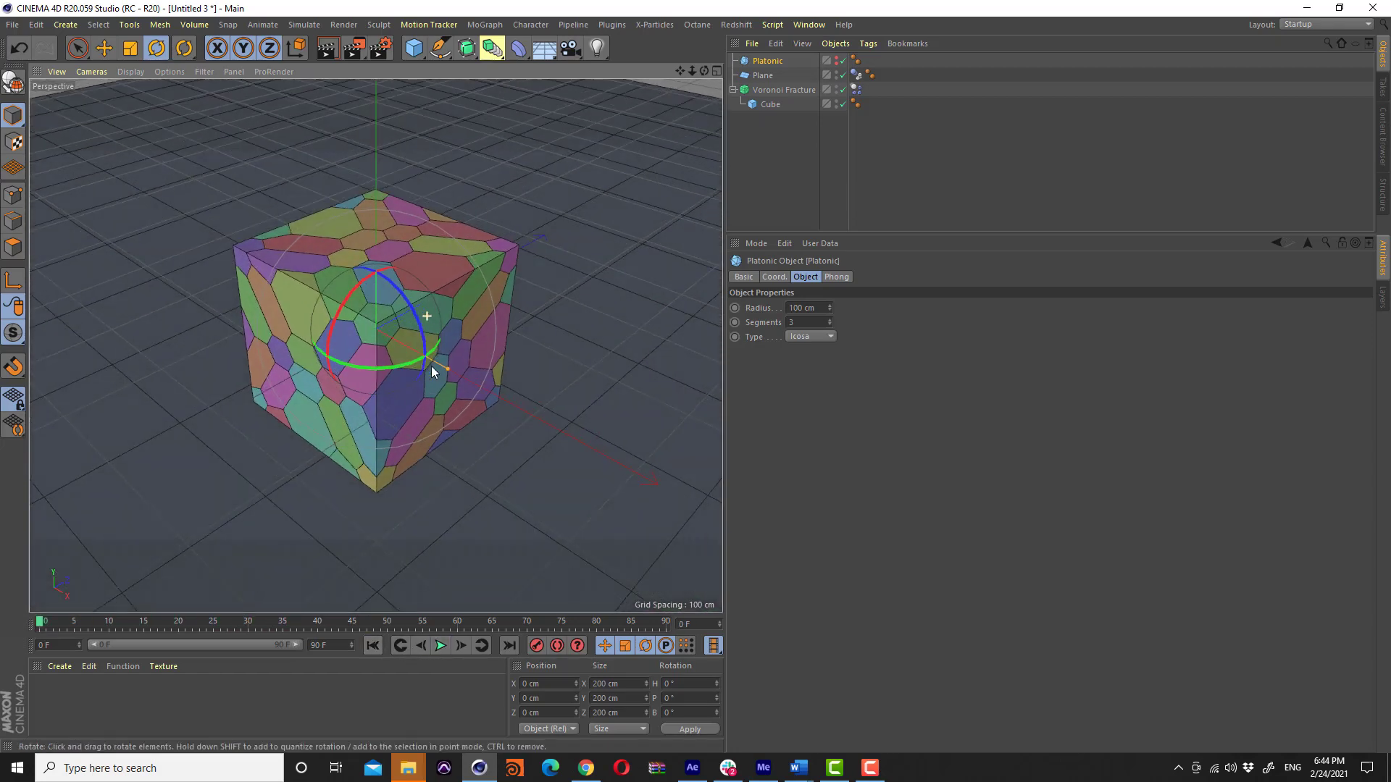
{"action": "left_click", "coordinate": [768, 64]}
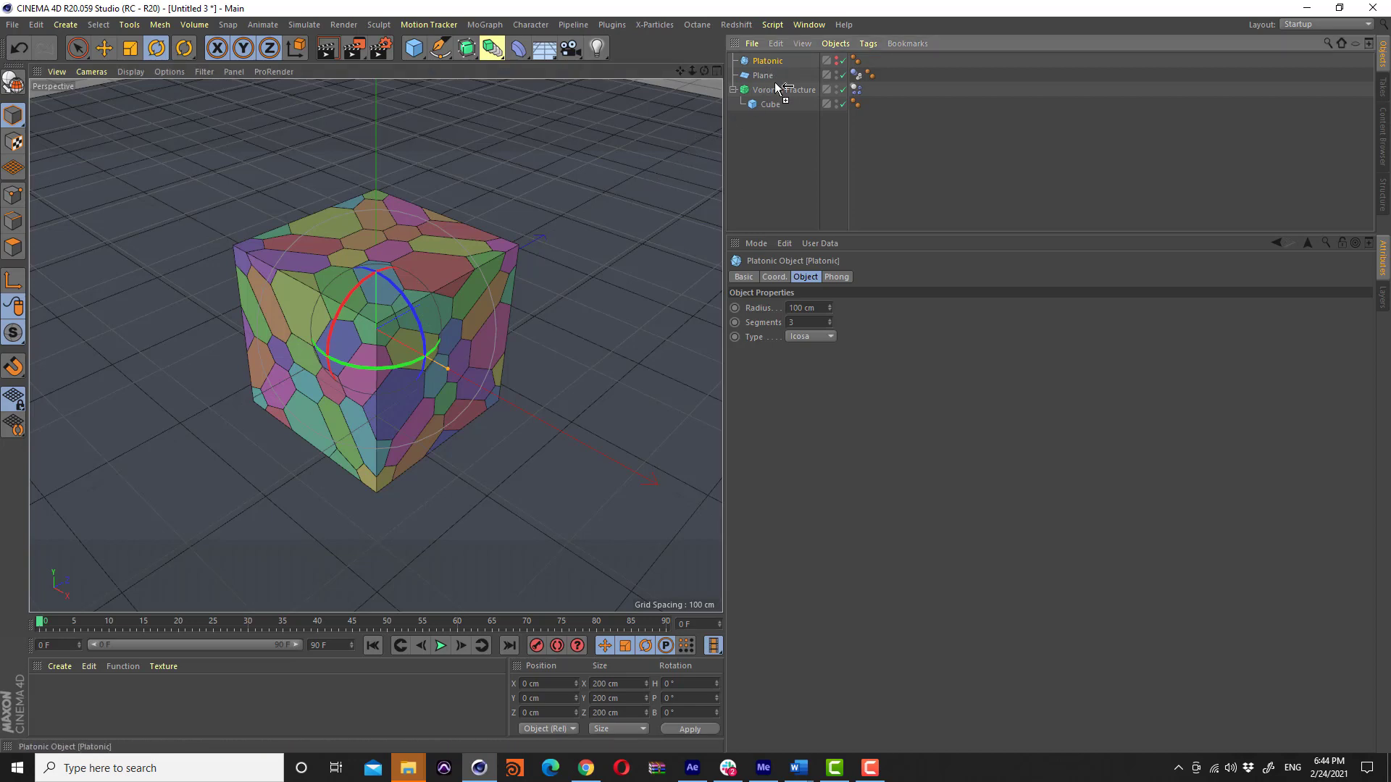
Delete the Cube inside the Voronoi Fracture and unhide the child Platonic
{"action": "left_click_drag", "start_coordinate": [768, 64], "coordinate": [773, 102], "text": "ctrl"}
{"action": "left_click", "coordinate": [772, 120]}
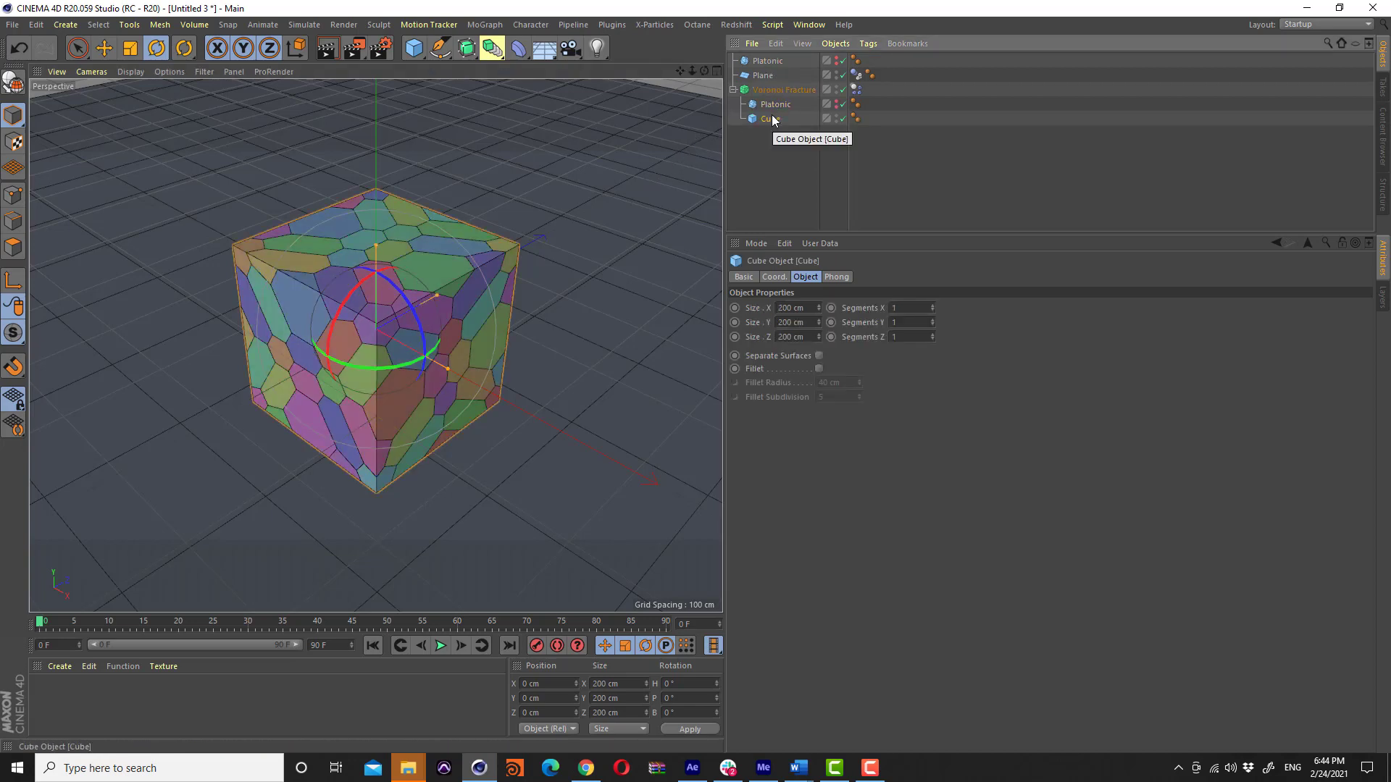
{"action": "key", "text": "Delete"}
{"action": "left_click", "coordinate": [837, 103]}
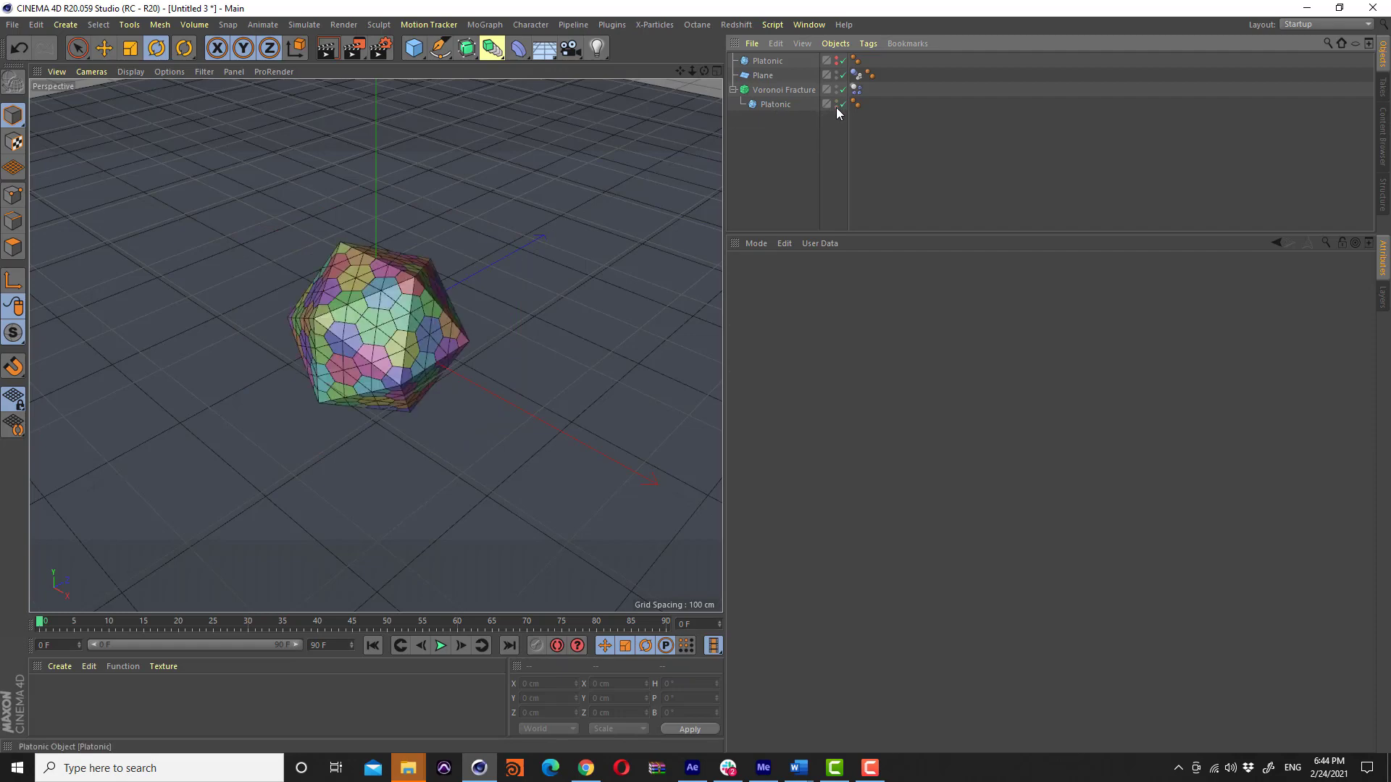
{"action": "mouse_move", "coordinate": [455, 310]}
{"action": "left_mouse_down", "text": "alt"}
{"action": "mouse_move", "coordinate": [377, 290]}
{"action": "mouse_move", "coordinate": [442, 320]}
{"action": "mouse_move", "coordinate": [349, 332]}
{"action": "mouse_move", "coordinate": [372, 442]}
{"action": "mouse_move", "coordinate": [357, 418]}
{"action": "left_mouse_up", "text": "alt"}
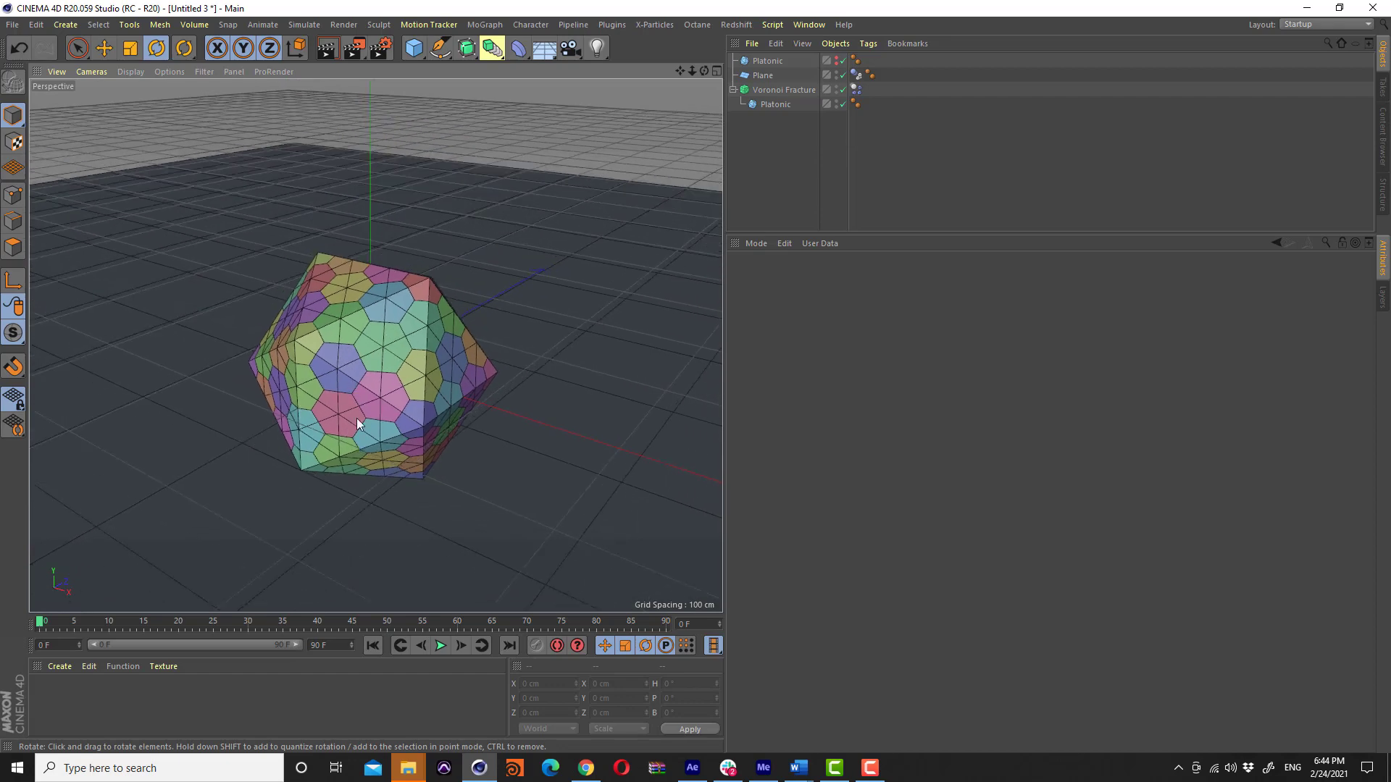
Preview the fractured icosahedron falling, then rewind to frame 0
{"action": "left_click", "coordinate": [437, 649]}
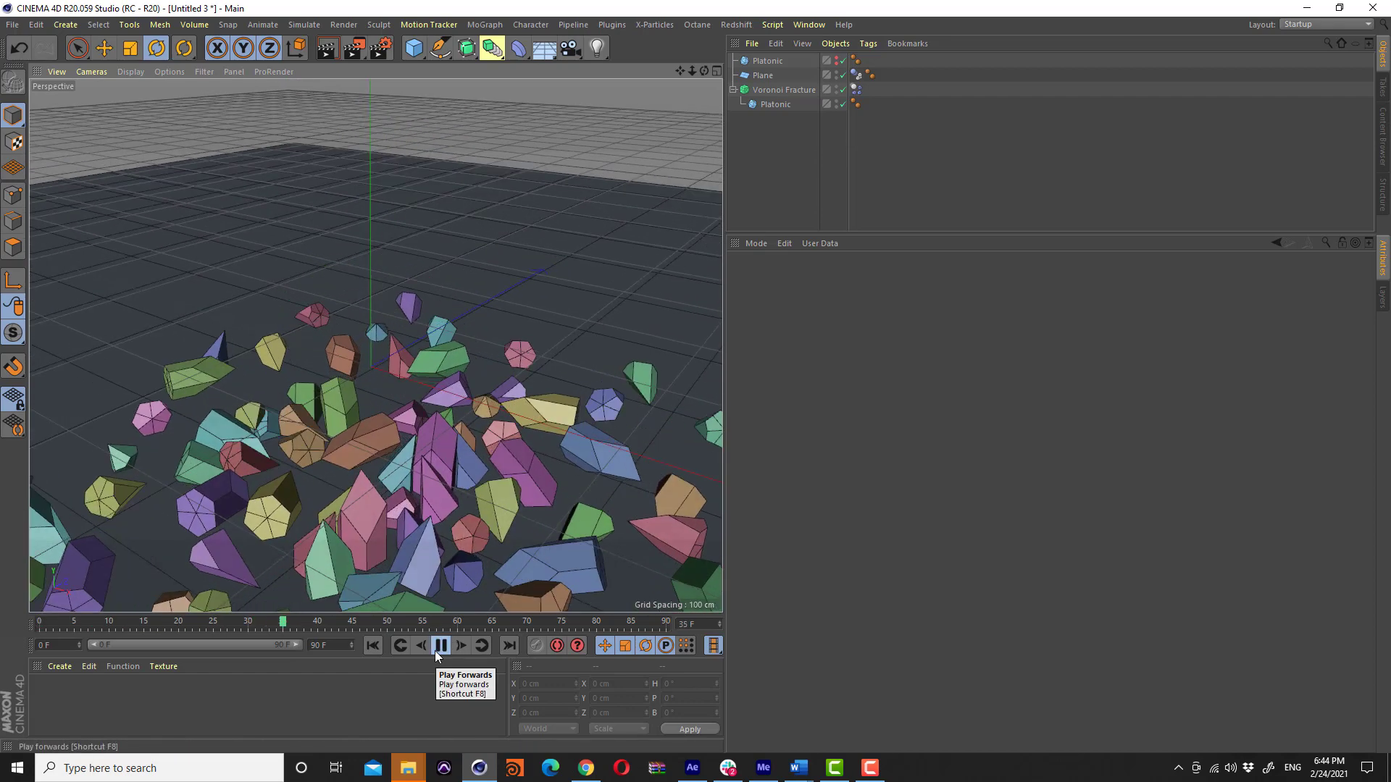
{"action": "left_click", "coordinate": [434, 651]}
{"action": "left_click", "coordinate": [372, 646]}
{"action": "mouse_move", "coordinate": [362, 406]}
{"action": "left_mouse_down", "text": "alt"}
{"action": "mouse_move", "coordinate": [330, 376]}
{"action": "mouse_move", "coordinate": [341, 429]}
{"action": "mouse_move", "coordinate": [361, 419]}
{"action": "mouse_move", "coordinate": [344, 368]}
{"action": "mouse_move", "coordinate": [415, 332]}
{"action": "left_mouse_up", "text": "alt"}
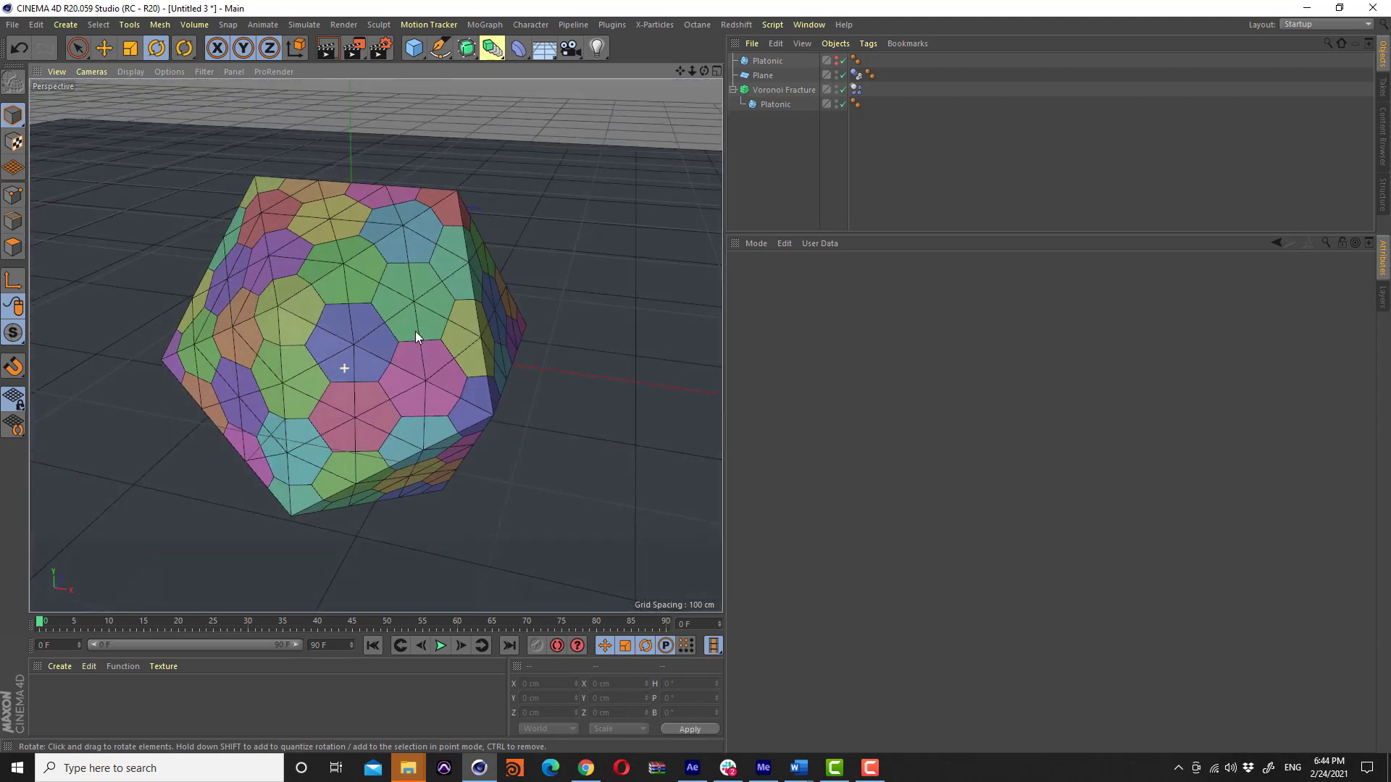
{"action": "left_click", "coordinate": [779, 91]}
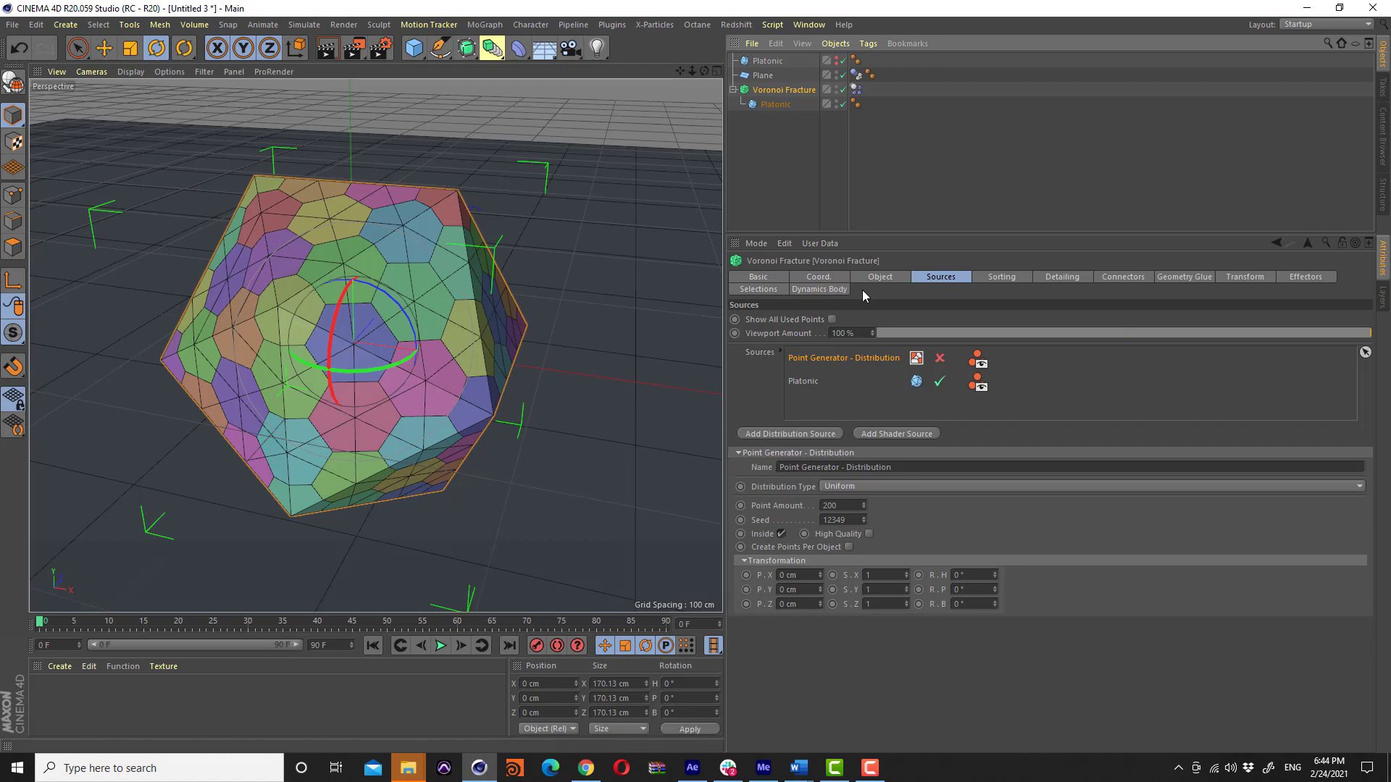
Show the fracture's Object properties and toggle Colorize Fragments off and back on
{"action": "left_click", "coordinate": [889, 278]}
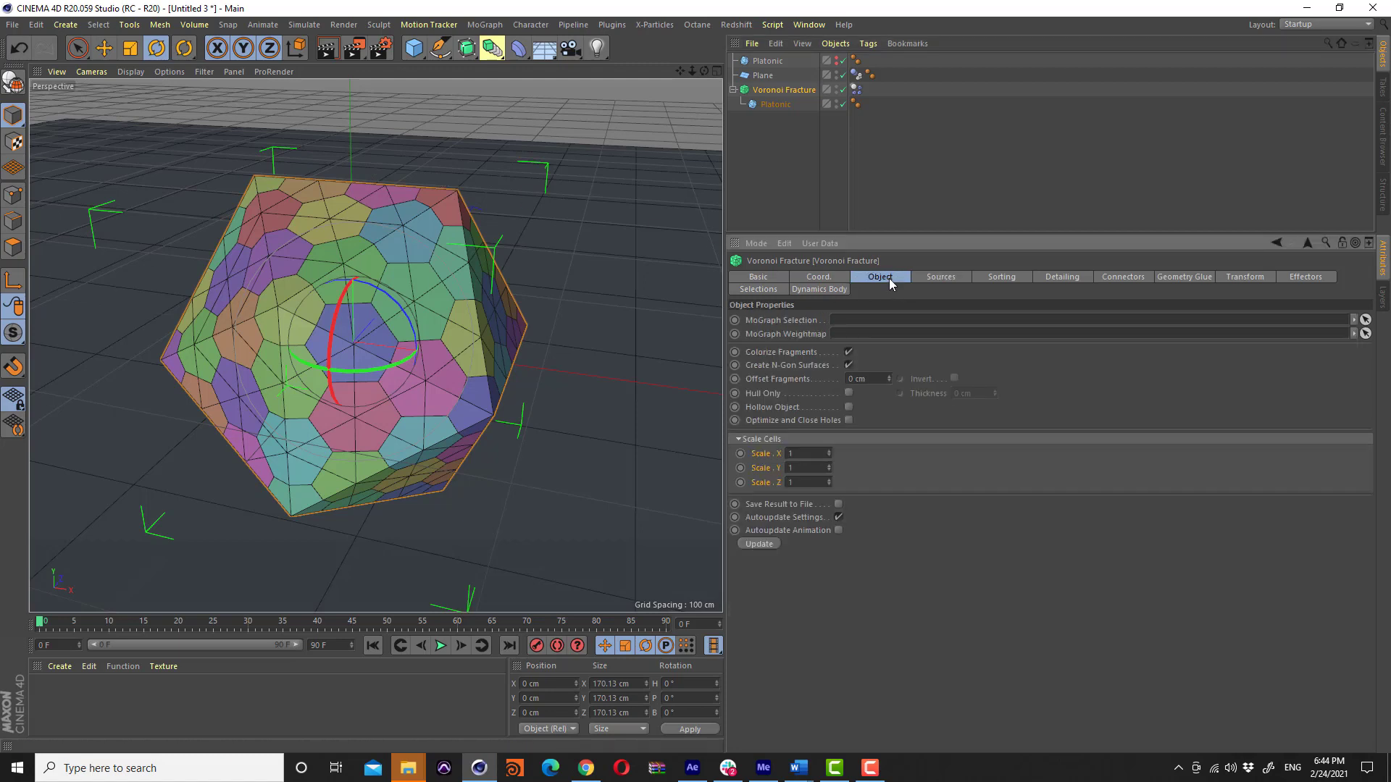
{"action": "left_click_drag", "start_coordinate": [409, 296], "coordinate": [611, 208], "text": "alt"}
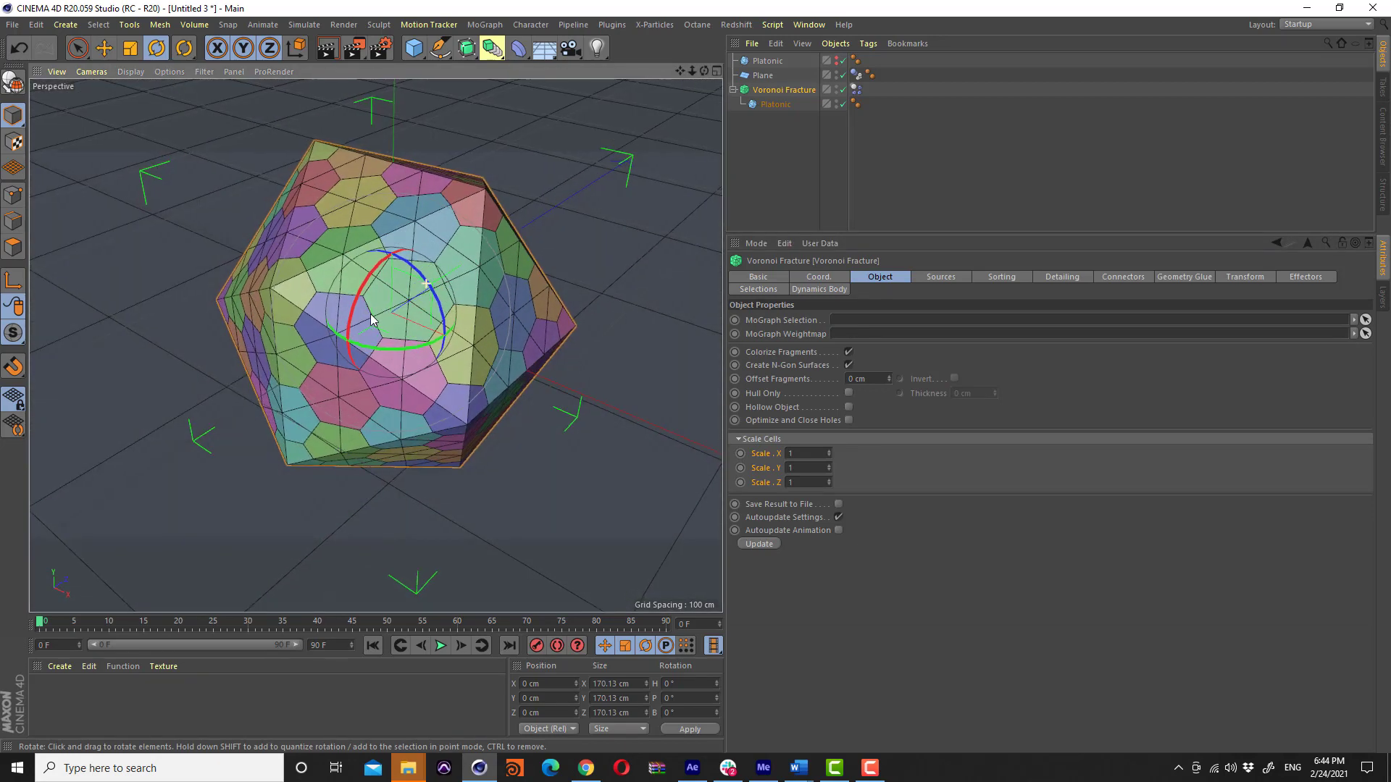
{"action": "left_click", "coordinate": [849, 353]}
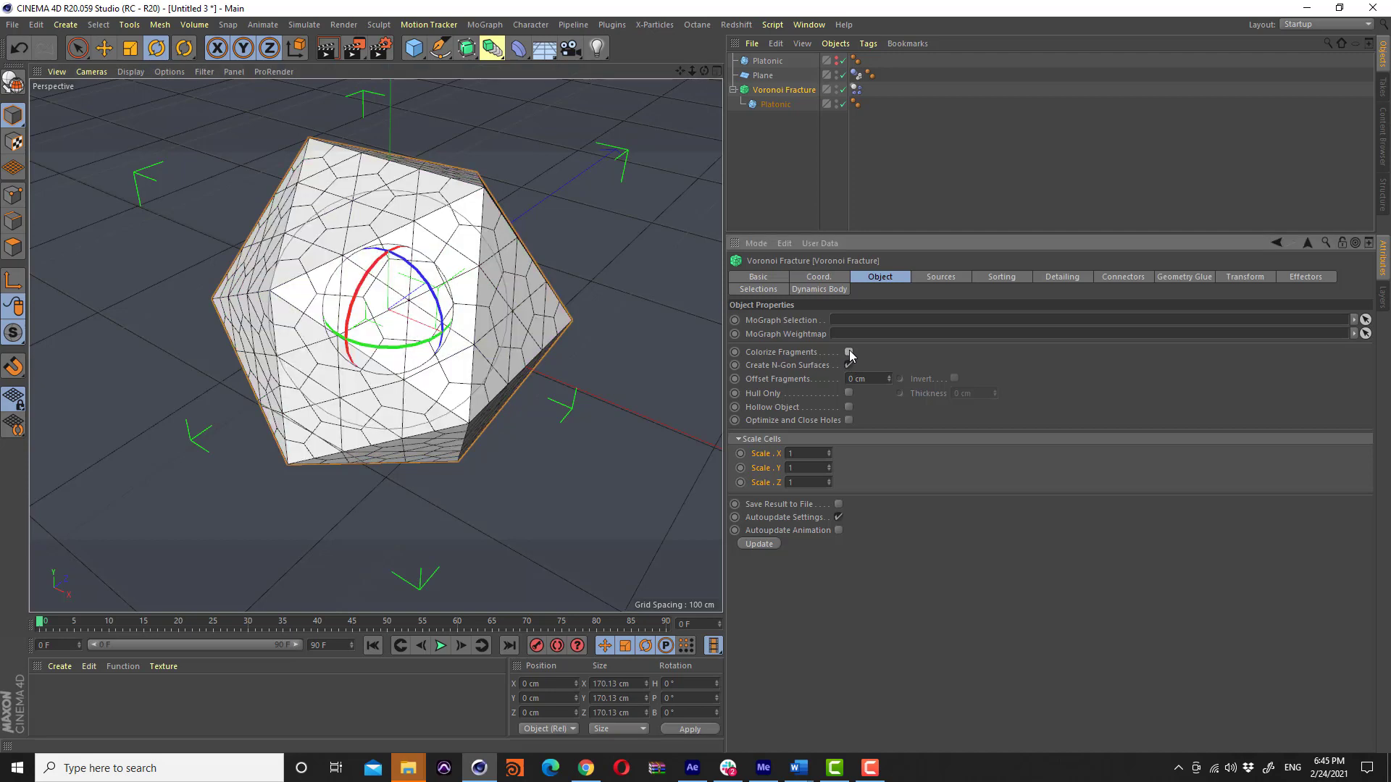
{"action": "left_click", "coordinate": [849, 353]}
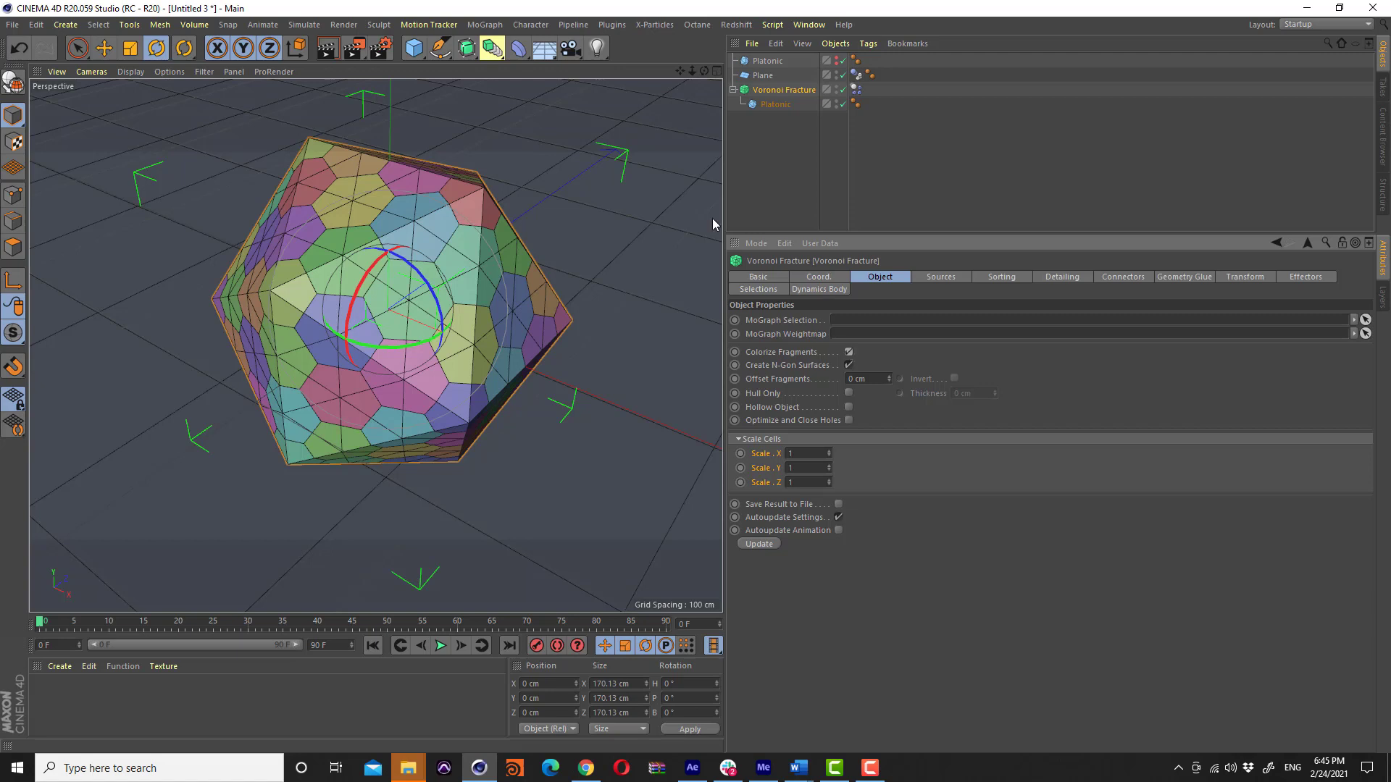
Compare coloured and white fragments under Gouraud Shading, then return to Gouraud Shading (Lines)
{"action": "left_click", "coordinate": [130, 72]}
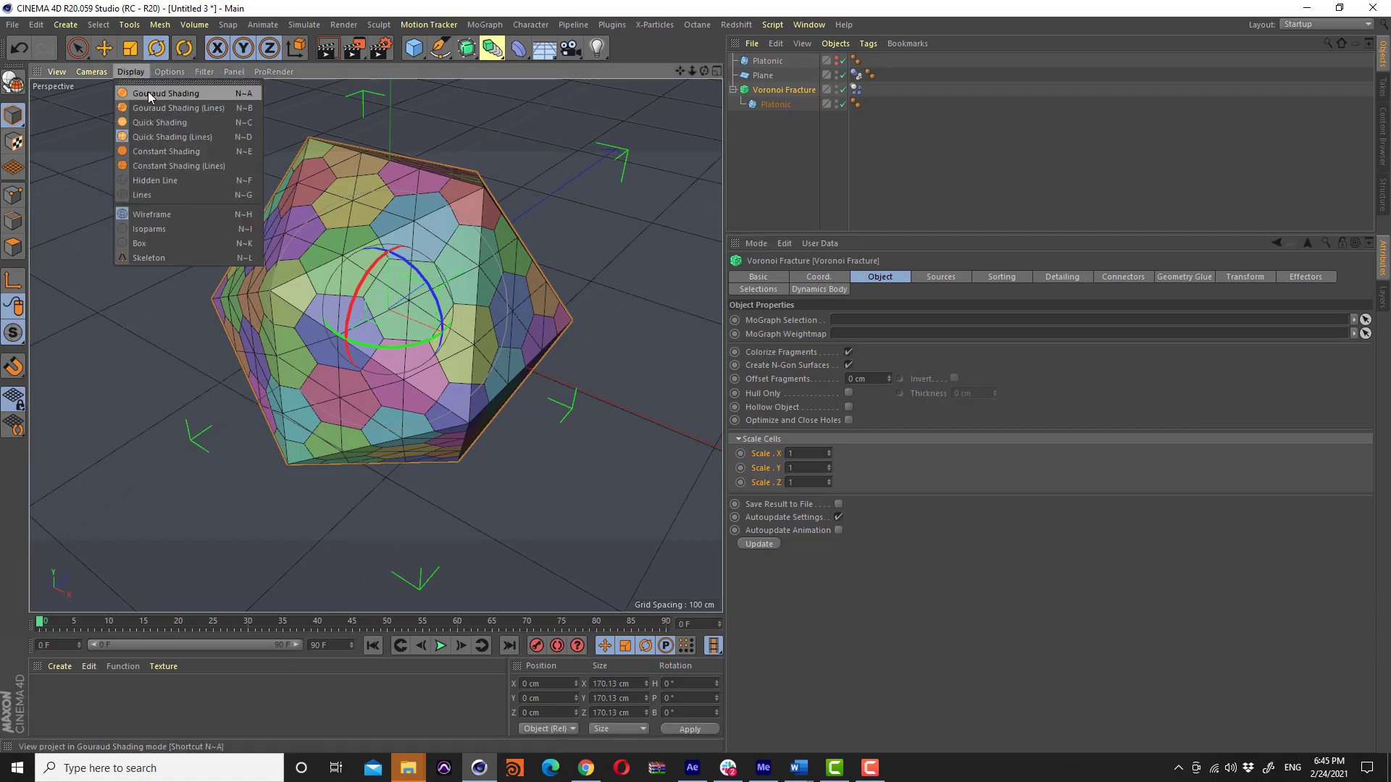
{"action": "left_click", "coordinate": [148, 93]}
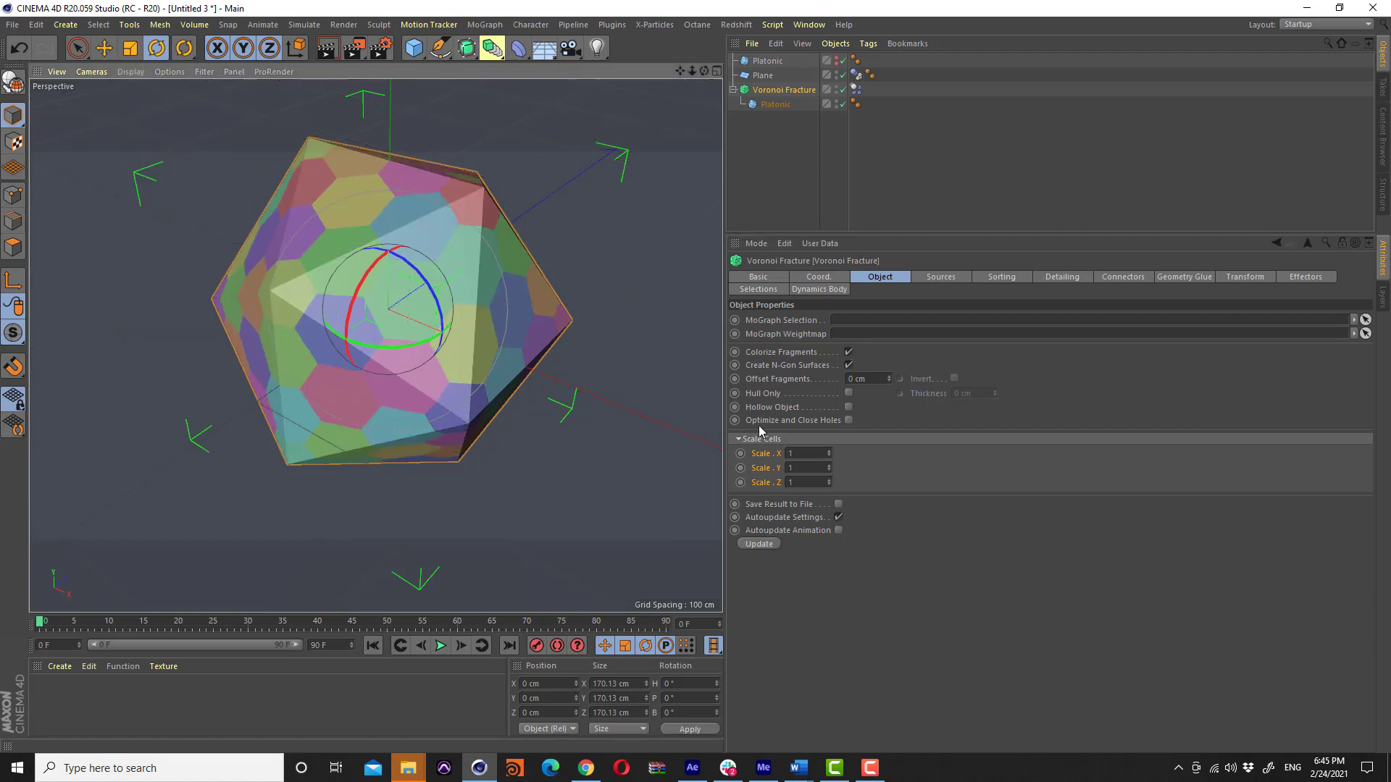
{"action": "left_click", "coordinate": [849, 352]}
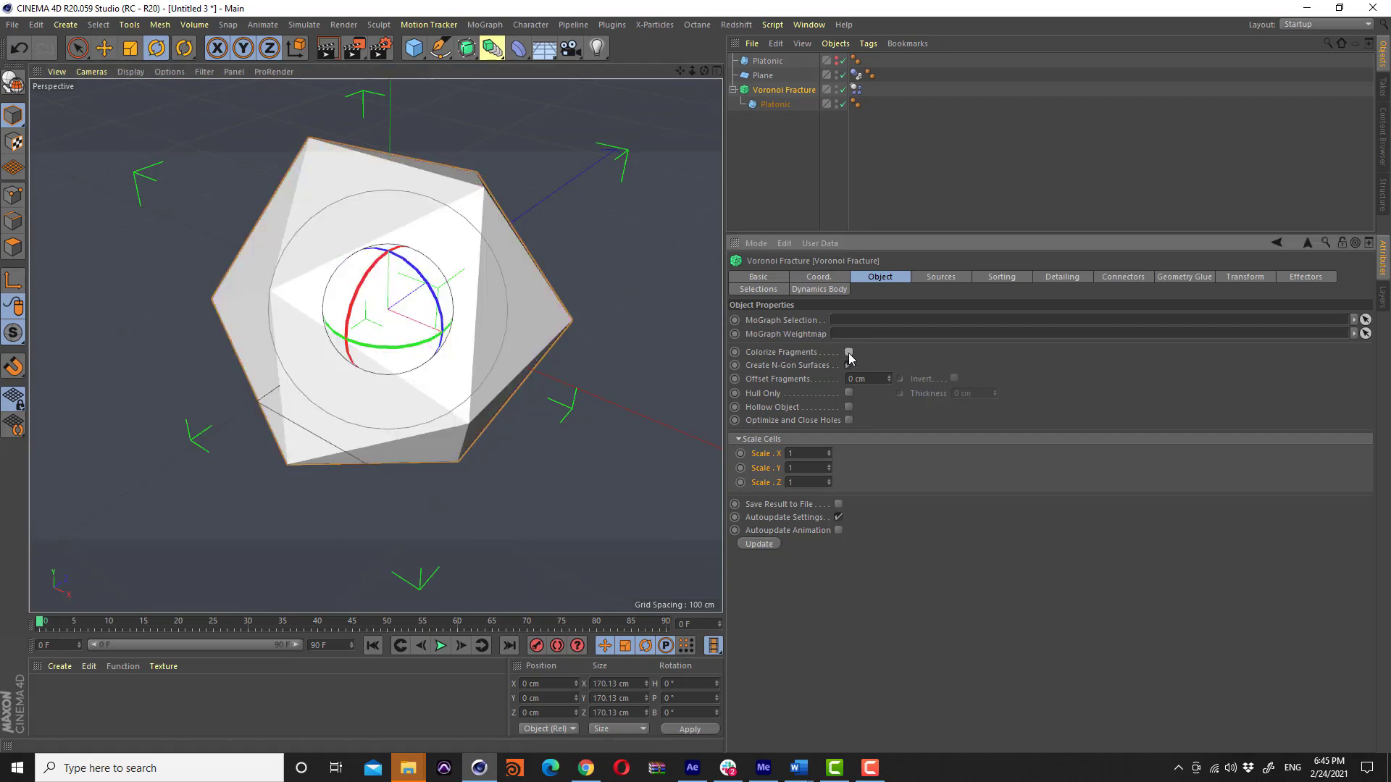
{"action": "left_click", "coordinate": [849, 352]}
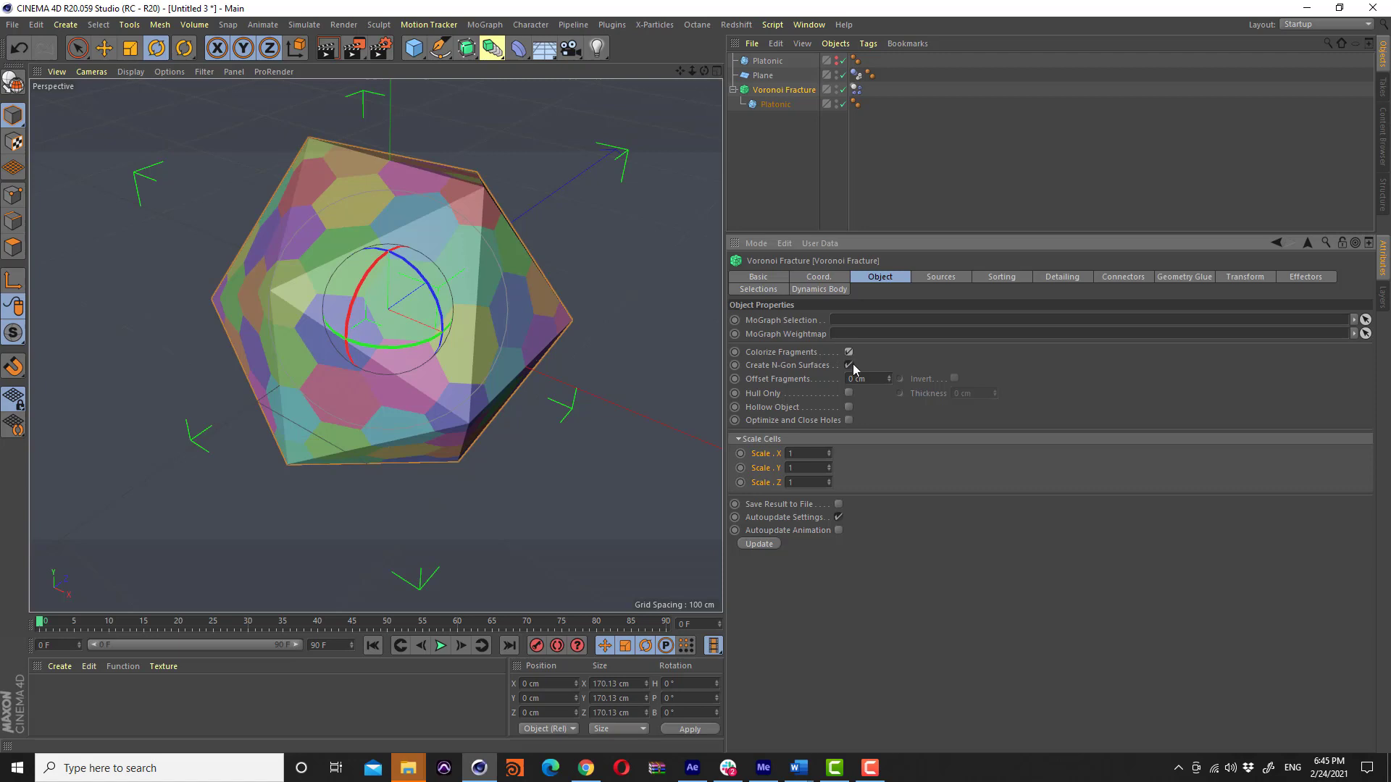
{"action": "left_click", "coordinate": [130, 71]}
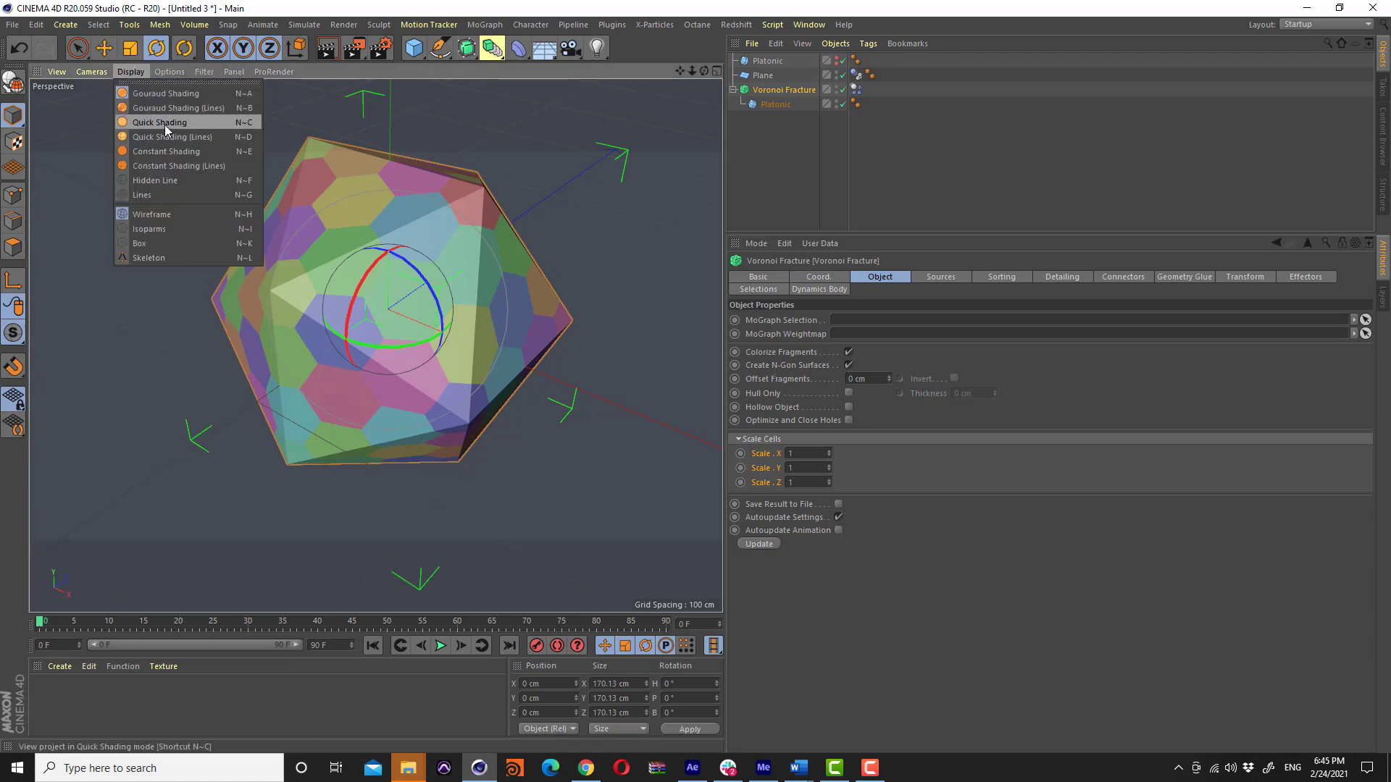
{"action": "left_click", "coordinate": [166, 107]}
{"action": "scroll", "coordinate": [410, 267], "scroll_direction": "up", "scroll_amount": 5}
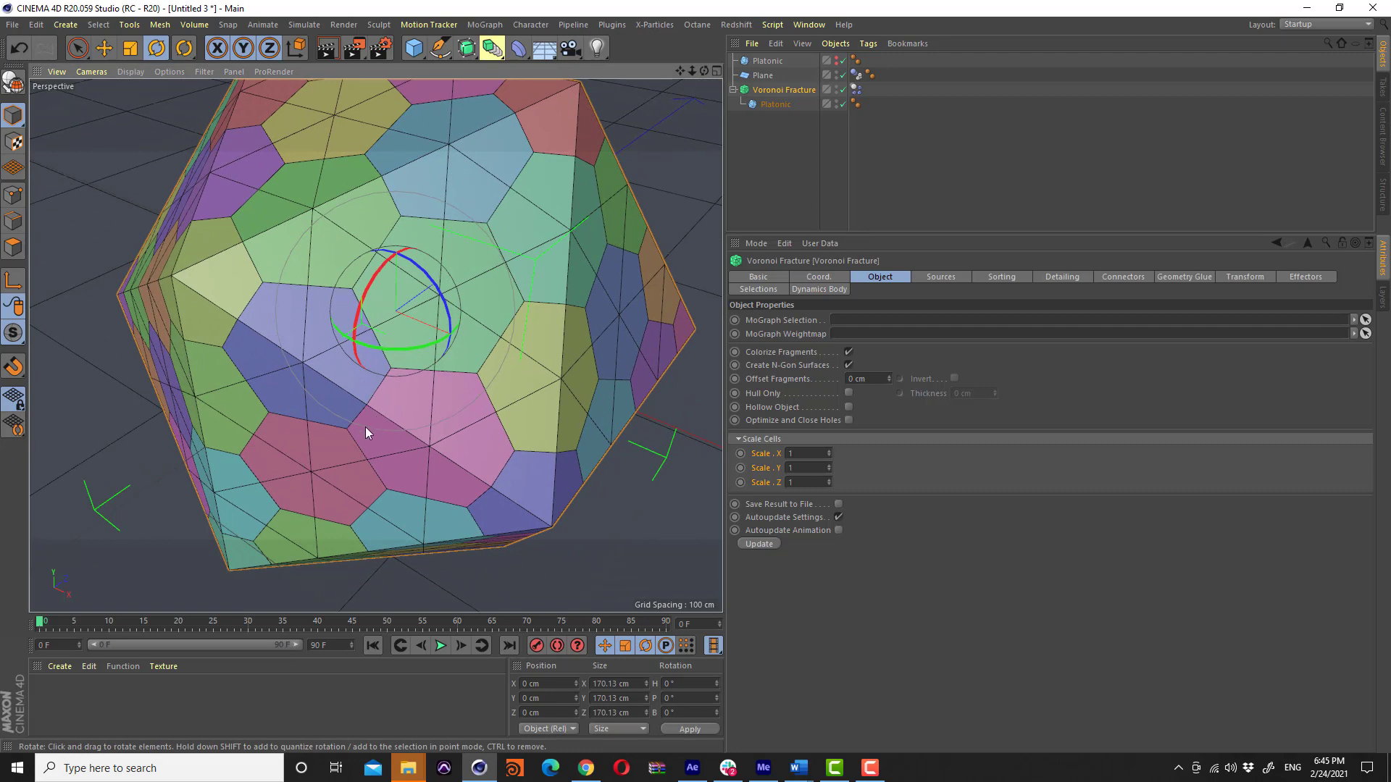
{"action": "scroll", "coordinate": [360, 433], "scroll_direction": "down", "scroll_amount": 2}
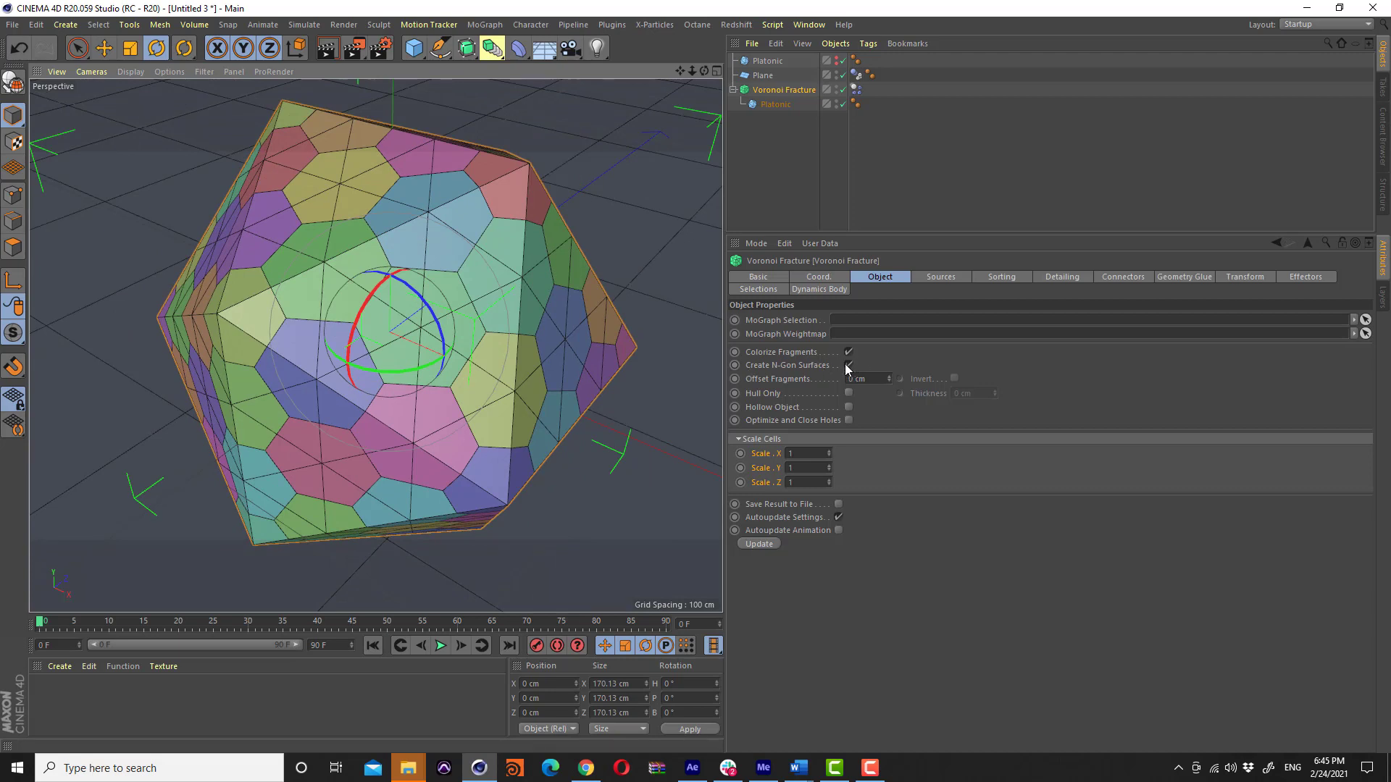
Add a Cube, parent it under the Voronoi Fracture, and disable the outer Platonic
{"action": "left_click", "coordinate": [413, 48]}
{"action": "left_click", "coordinate": [413, 48]}
{"action": "left_click", "coordinate": [543, 72]}
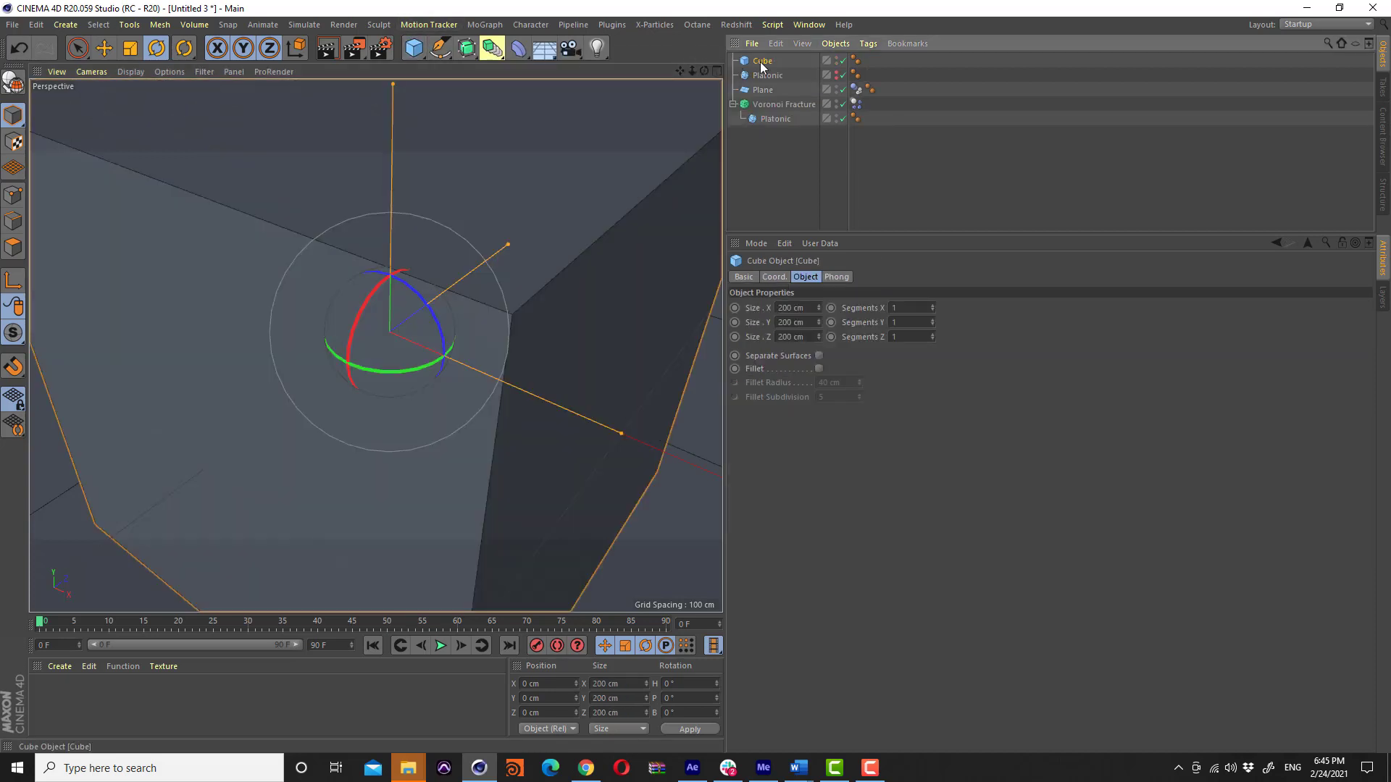
{"action": "mouse_move", "coordinate": [761, 60]}
{"action": "left_mouse_down"}
{"action": "mouse_move", "coordinate": [779, 108]}
{"action": "mouse_move", "coordinate": [840, 123]}
{"action": "left_mouse_up"}
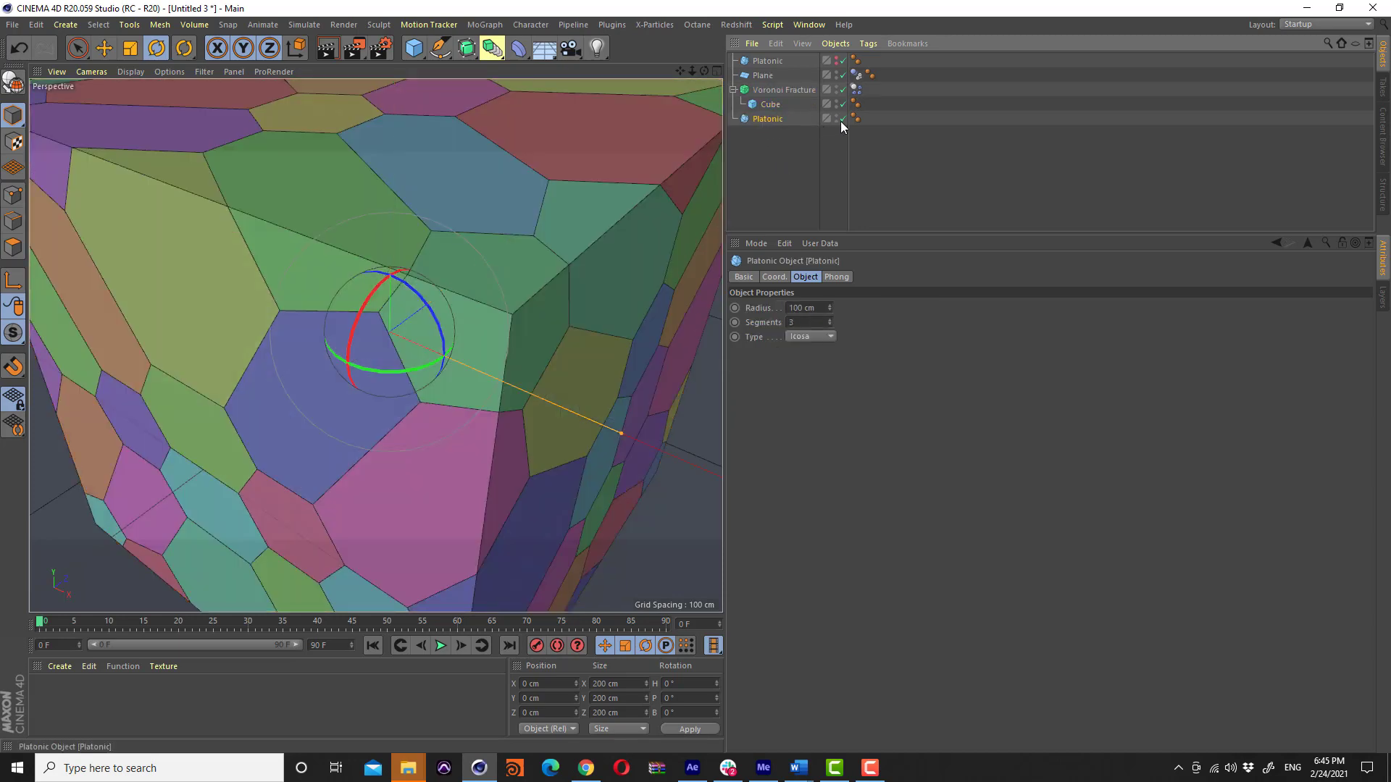
{"action": "left_click", "coordinate": [843, 60]}
In the fracture's Sources, enable Point Generator - Distribution and disable the Platonic source
{"action": "left_click", "coordinate": [769, 88]}
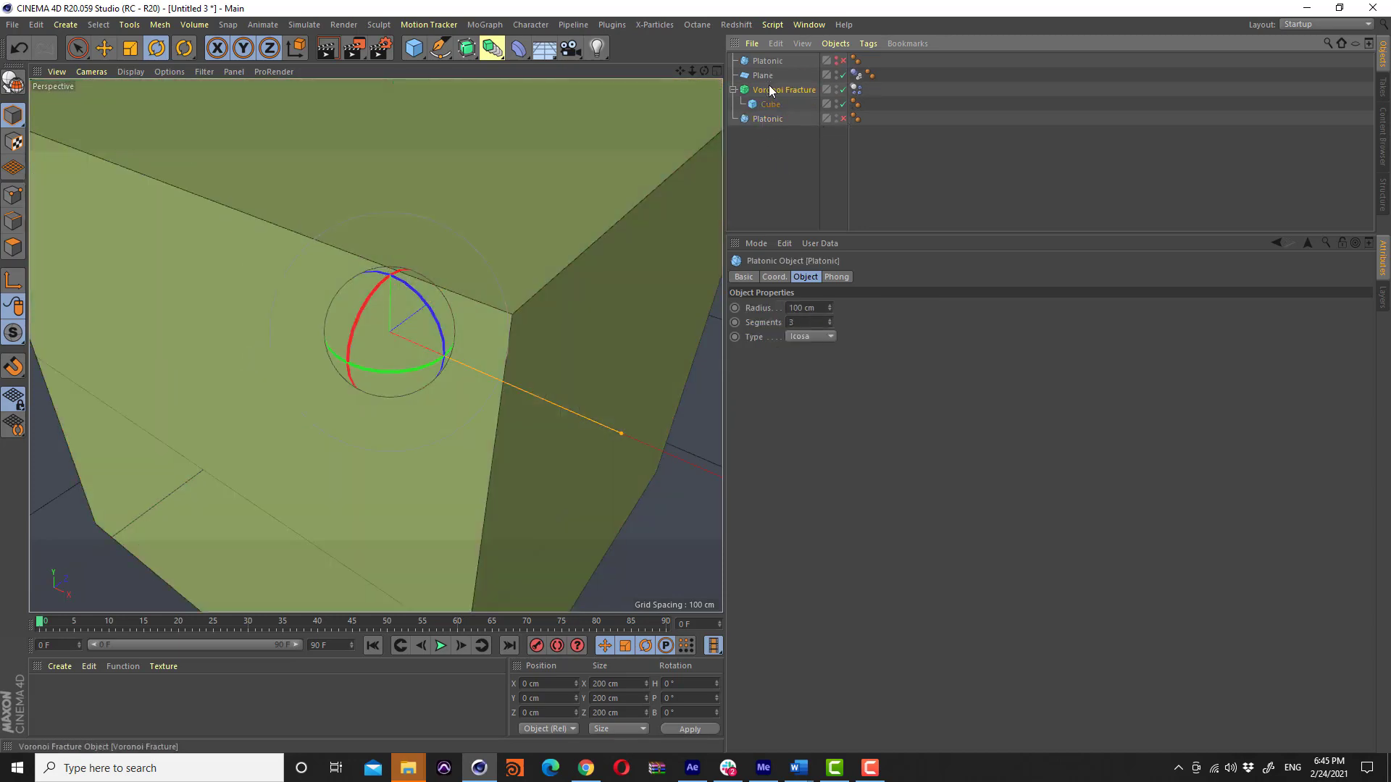
{"action": "left_click", "coordinate": [942, 276]}
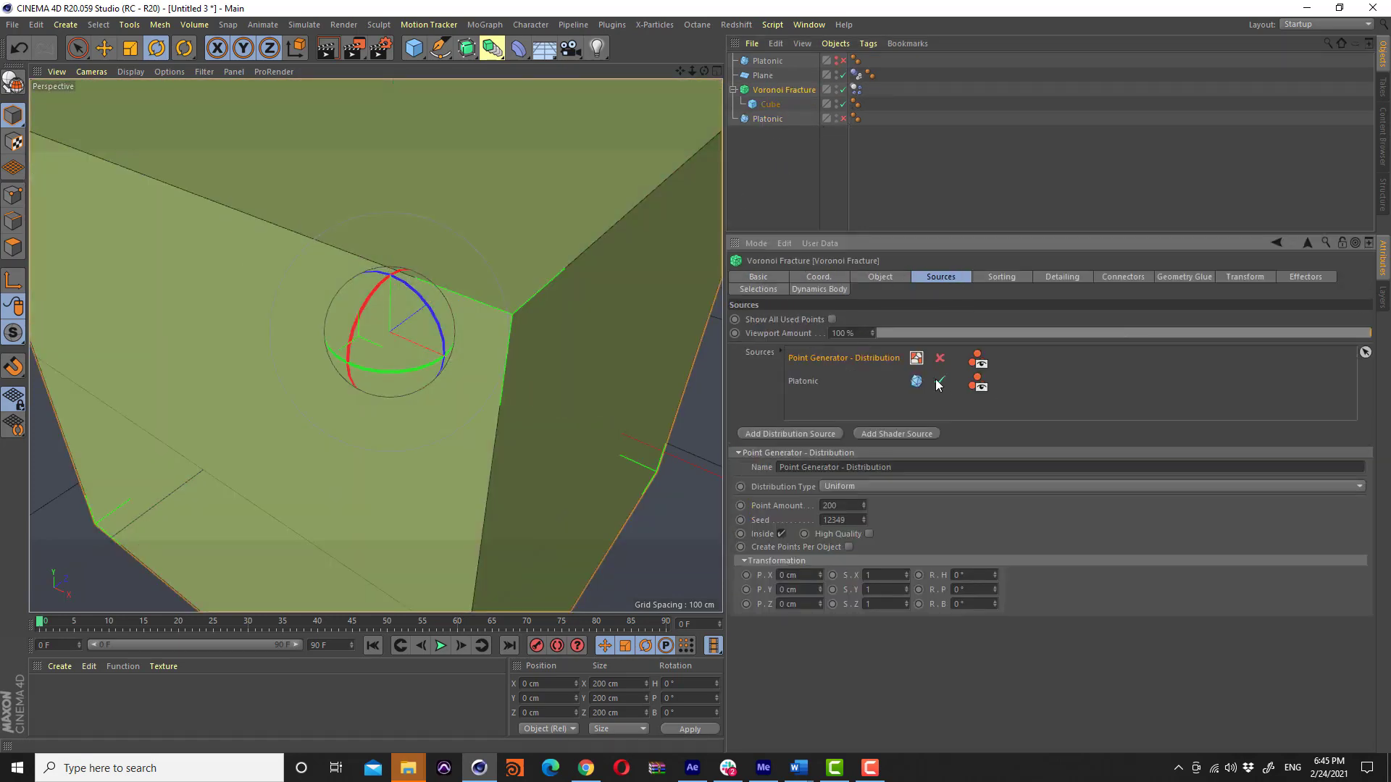
{"action": "left_click", "coordinate": [939, 382]}
{"action": "left_click", "coordinate": [939, 358]}
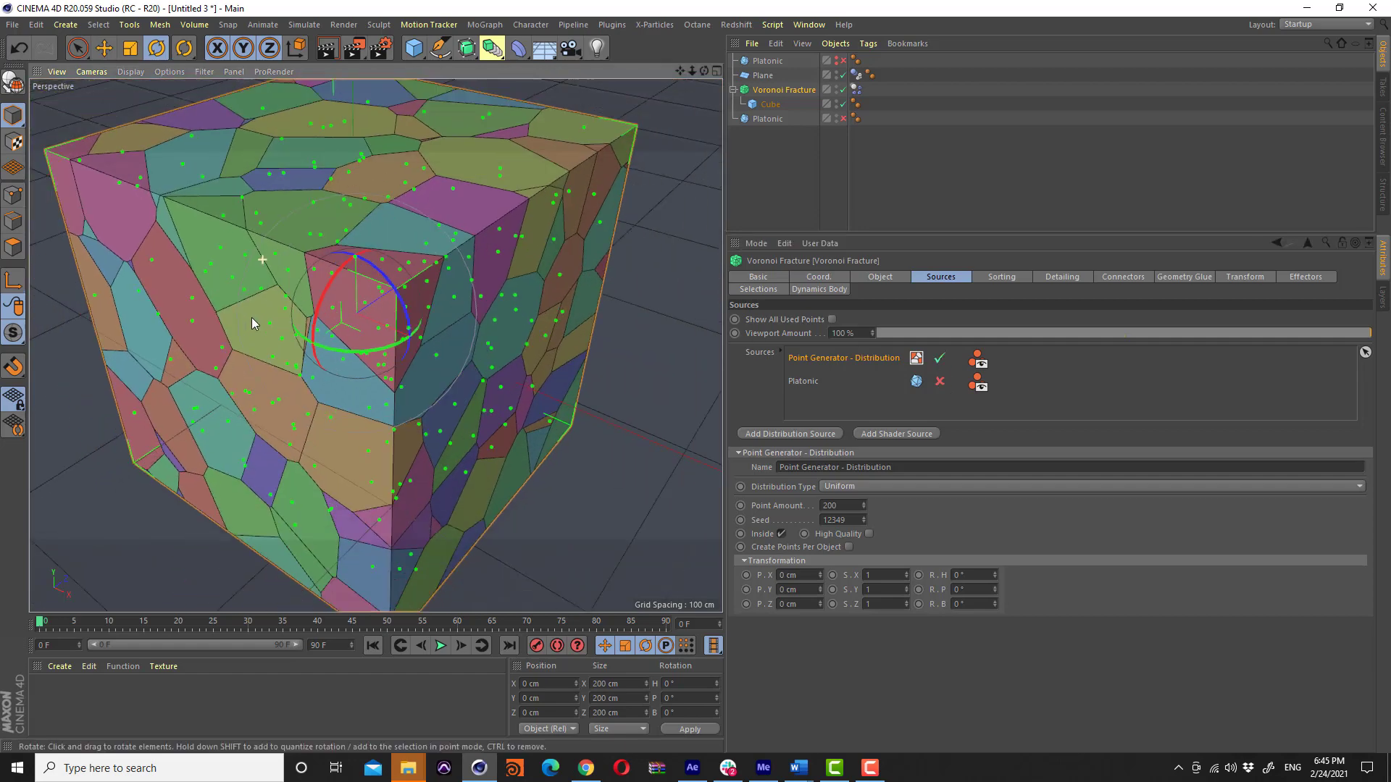
{"action": "left_click_drag", "start_coordinate": [252, 323], "coordinate": [210, 311], "text": "alt"}
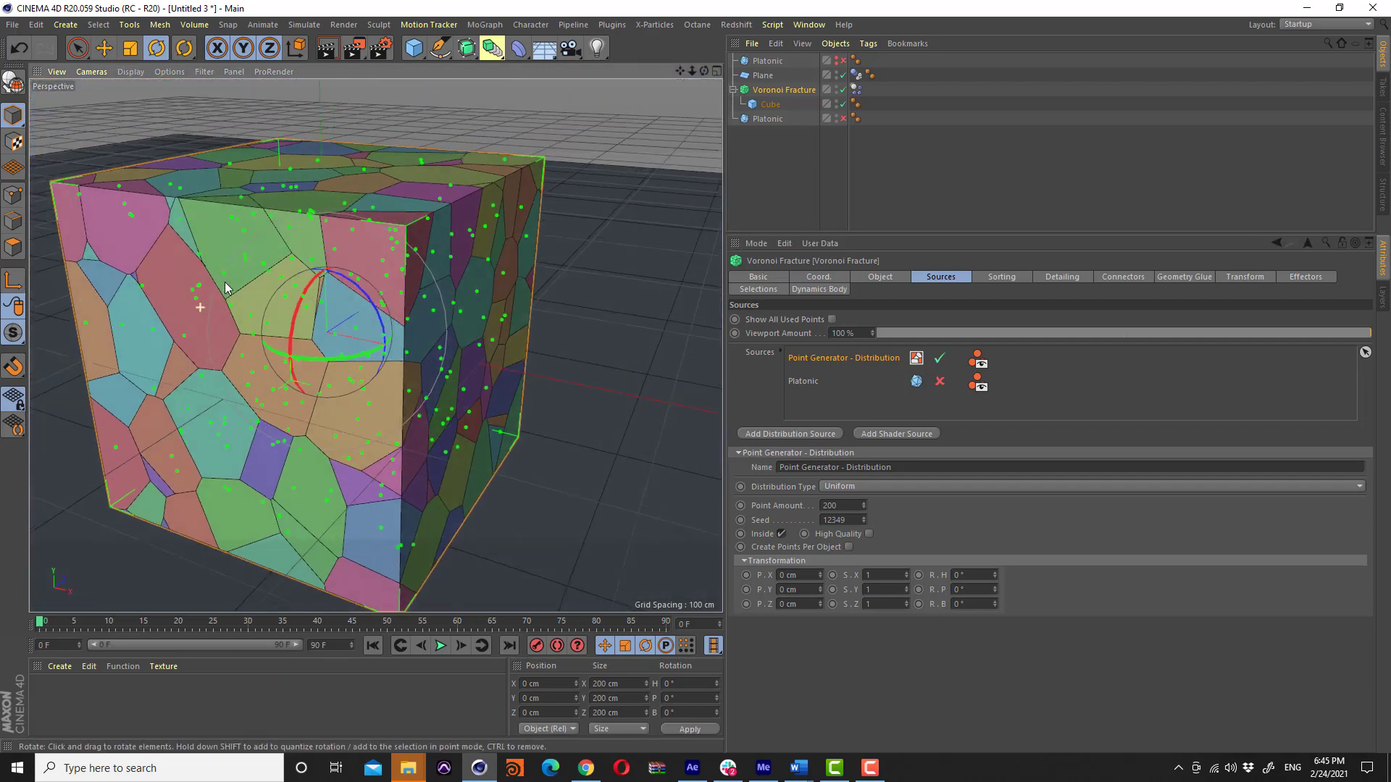
{"action": "left_click", "coordinate": [880, 277]}
{"action": "scroll", "coordinate": [154, 222], "scroll_direction": "up", "scroll_amount": 3}
{"action": "scroll", "coordinate": [155, 222], "scroll_direction": "up", "scroll_amount": 2}
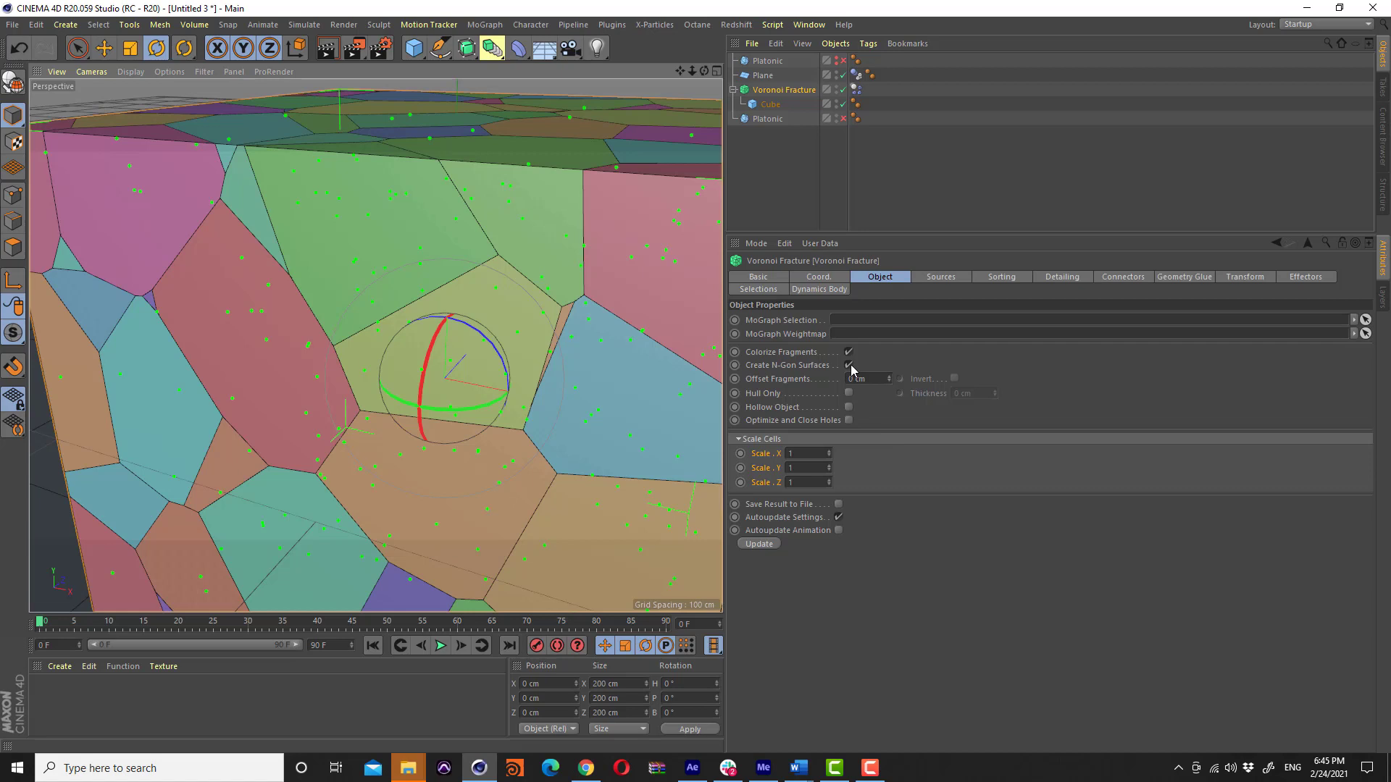
{"action": "left_click", "coordinate": [849, 365]}
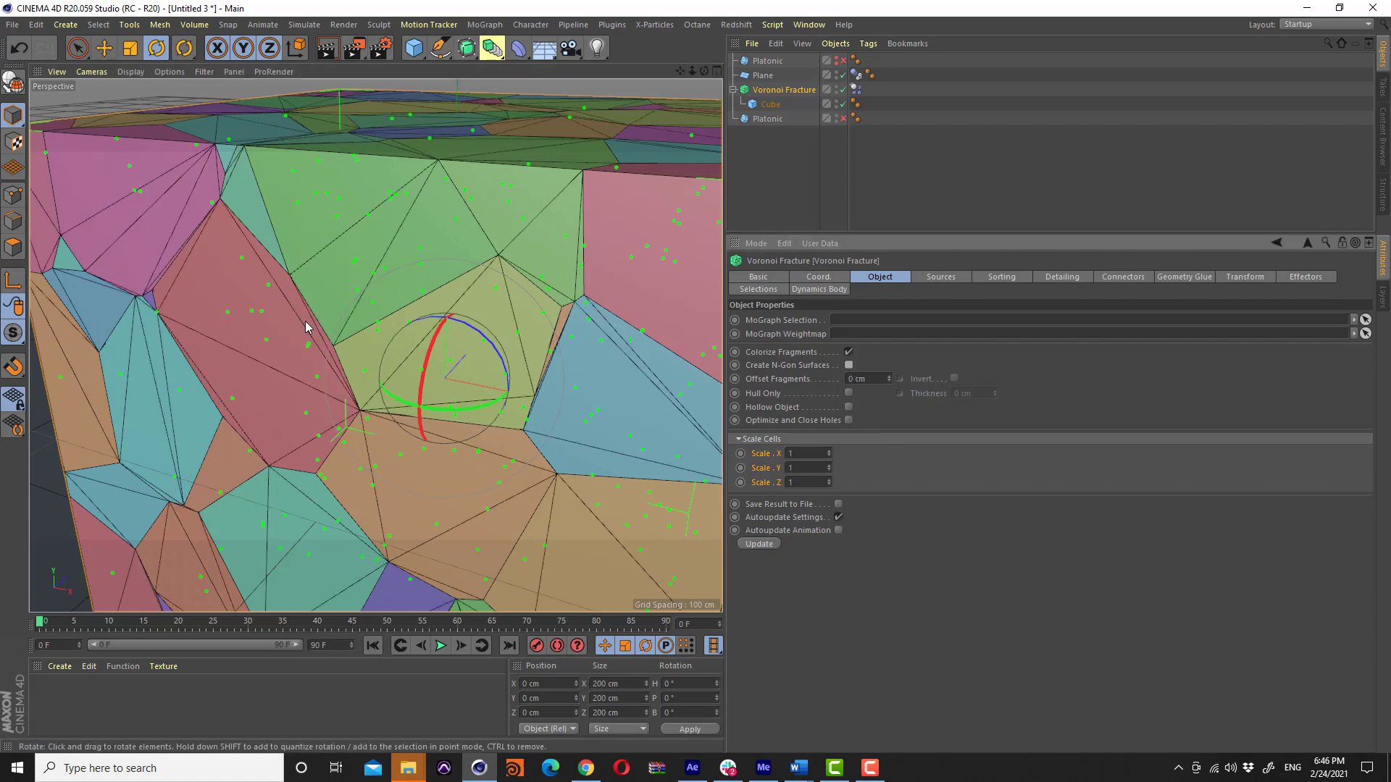
{"action": "left_click_drag", "start_coordinate": [310, 322], "coordinate": [275, 317], "text": "alt"}
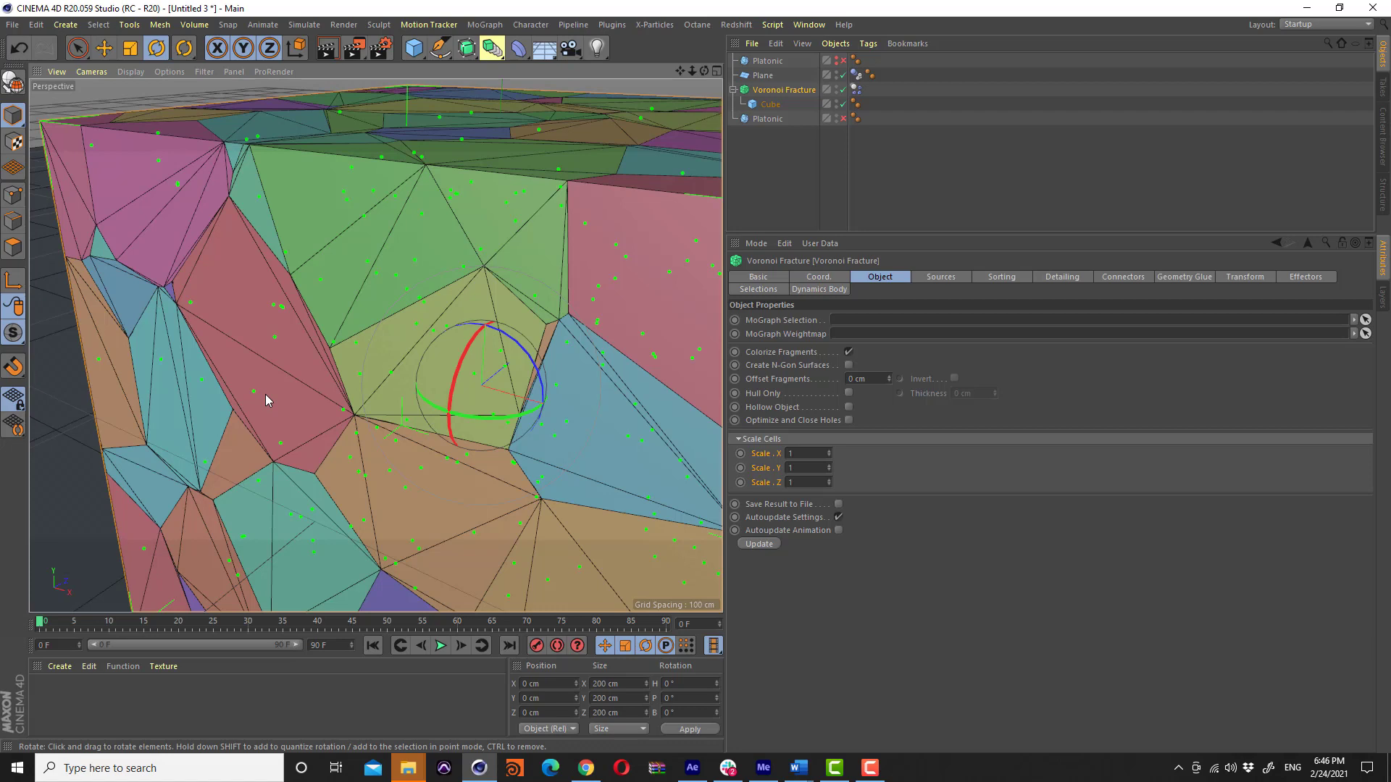
{"action": "left_click", "coordinate": [849, 366]}
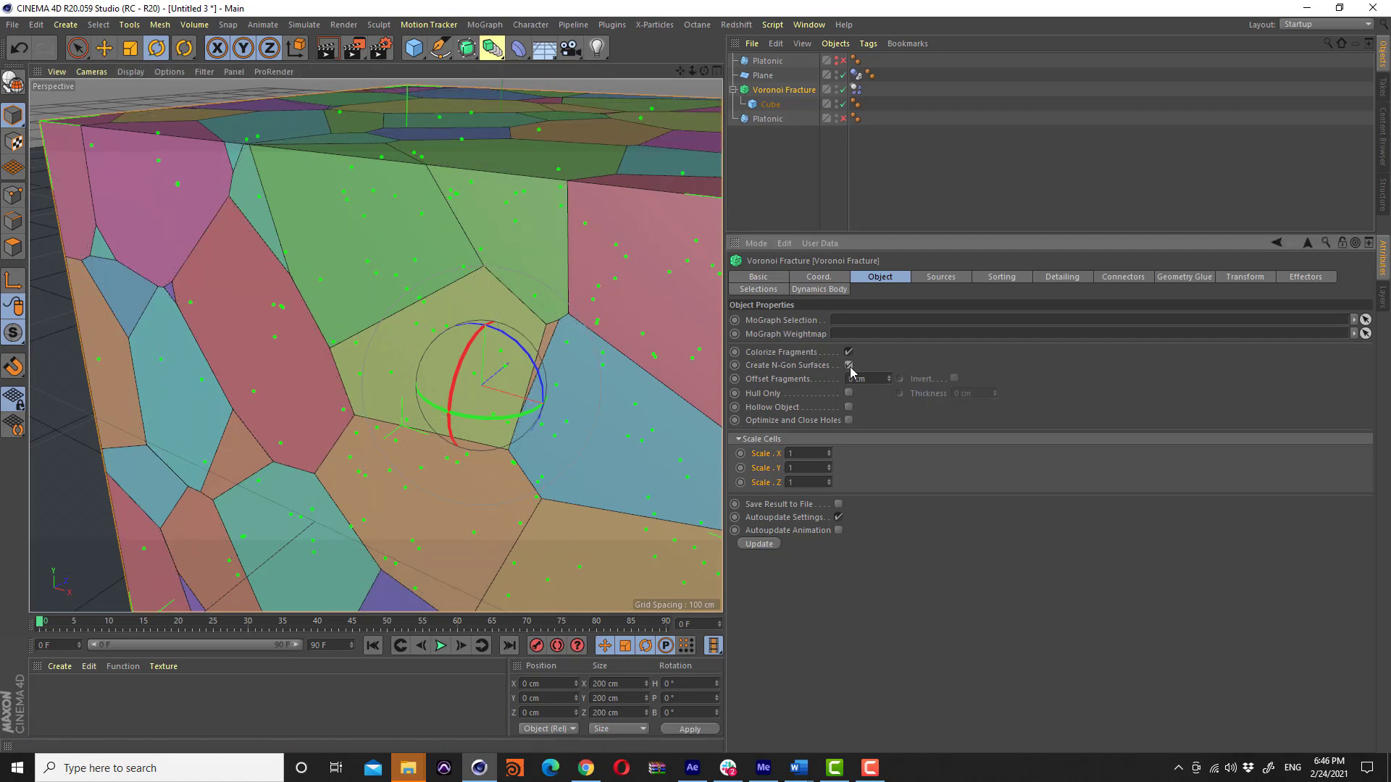
Move the Platonic back inside the fracture, delete the Cube, and re-enable the Platonic
{"action": "left_click_drag", "start_coordinate": [767, 119], "coordinate": [776, 103]}
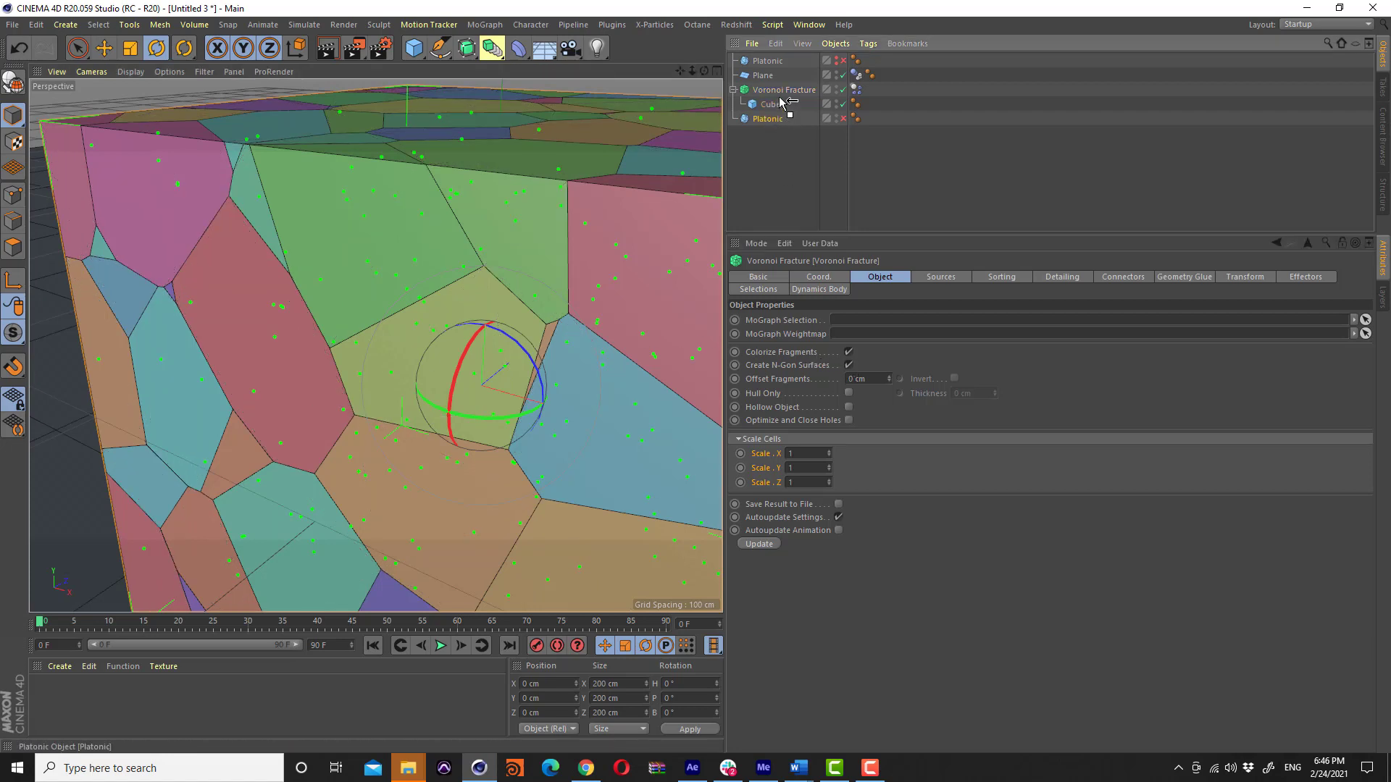
{"action": "left_click", "coordinate": [771, 119]}
{"action": "key", "text": "Delete"}
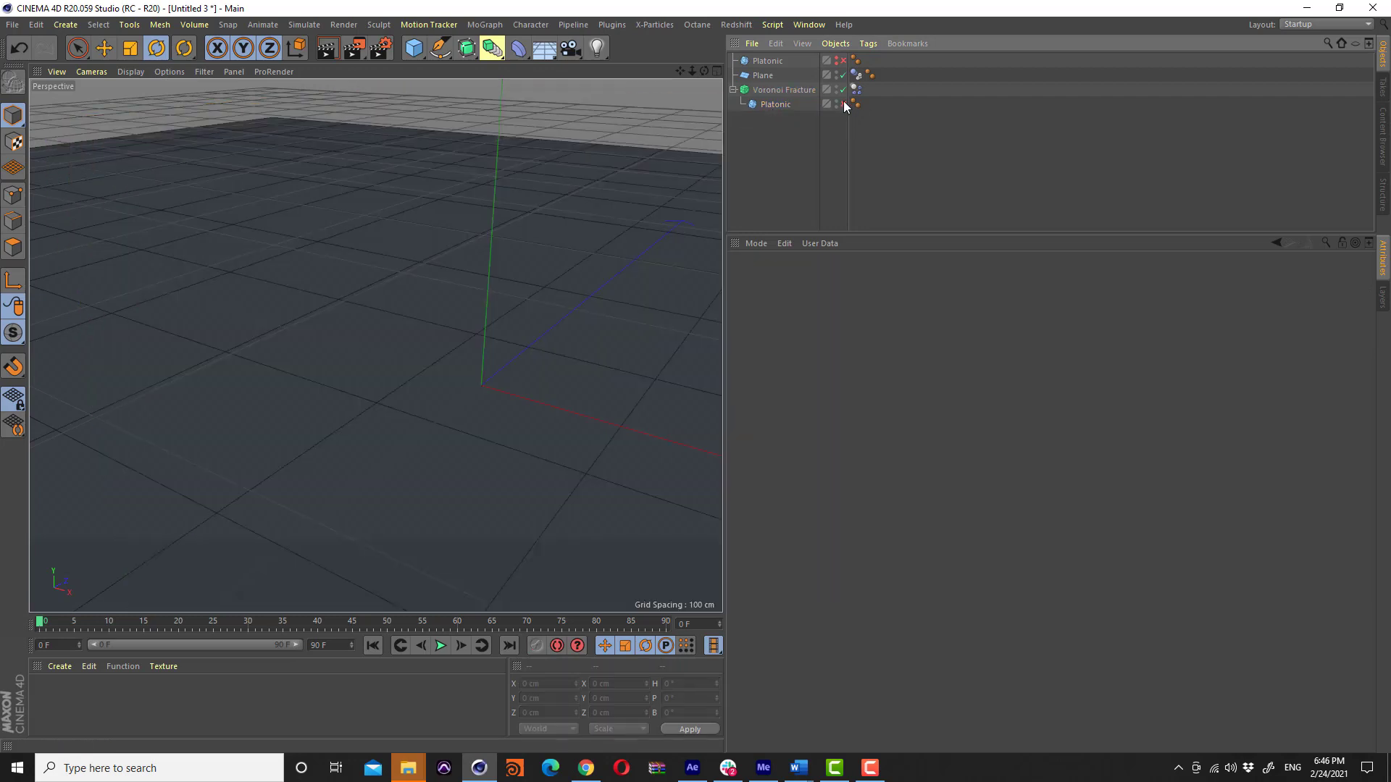
{"action": "left_click", "coordinate": [779, 90]}
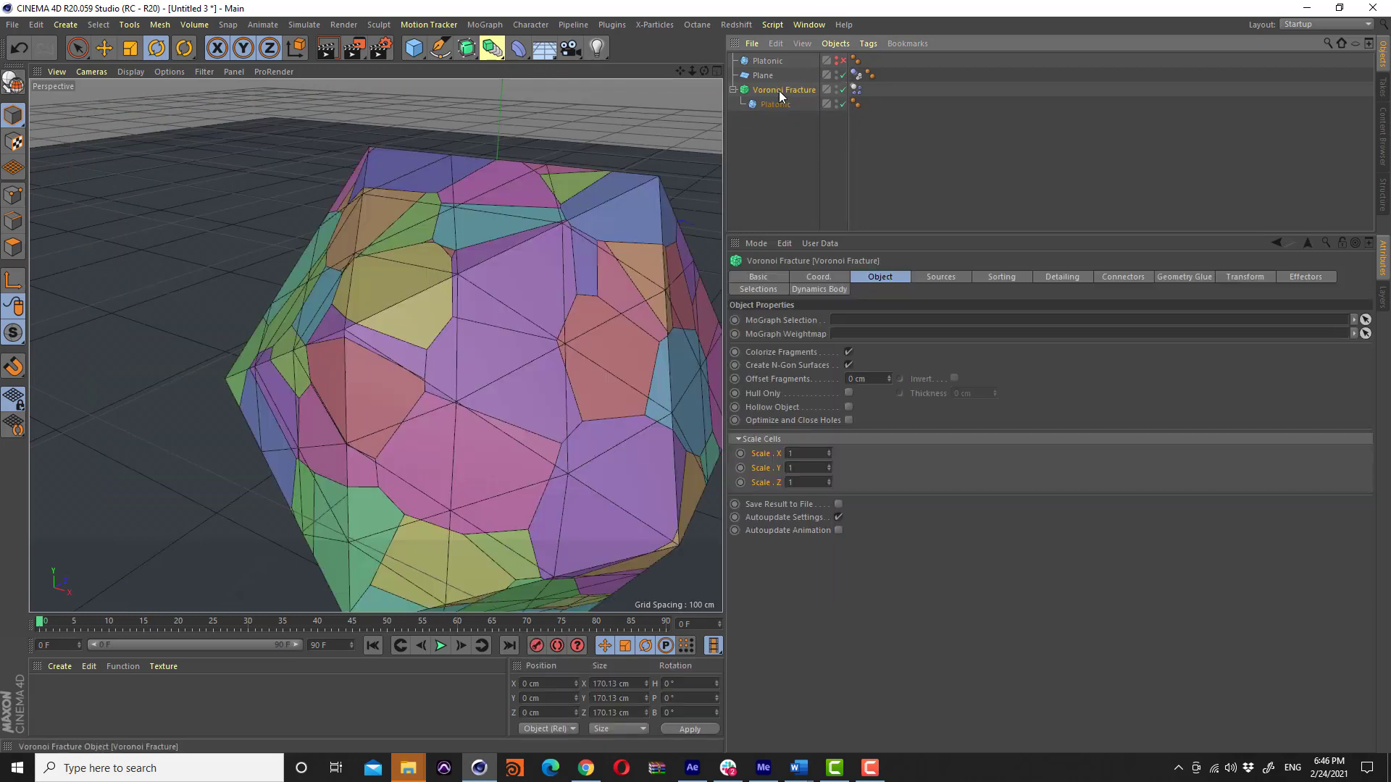
Use the Platonic as the point source and hide the top Platonic to reveal coloured cells
{"action": "left_click", "coordinate": [942, 278]}
{"action": "left_click", "coordinate": [939, 381]}
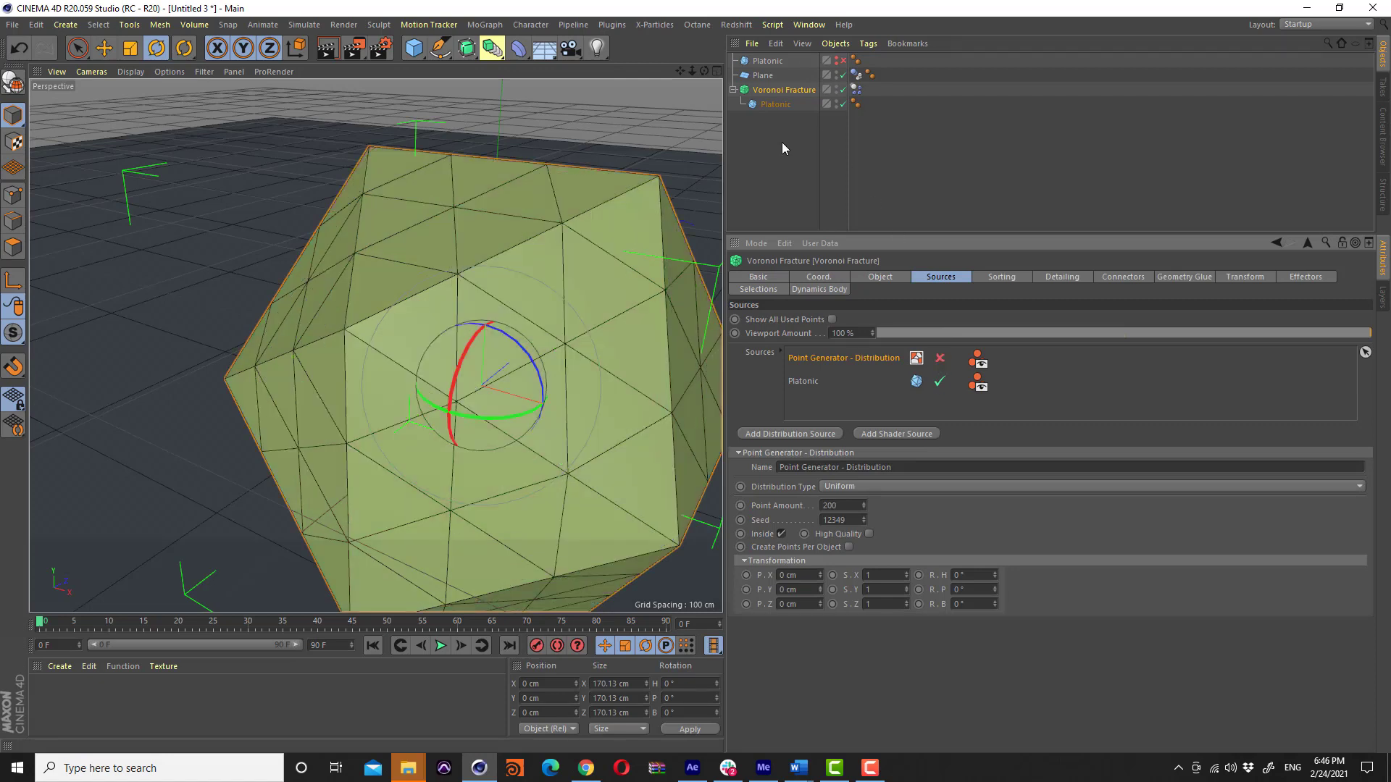
{"action": "left_click", "coordinate": [781, 142]}
{"action": "left_click", "coordinate": [774, 90]}
{"action": "left_click", "coordinate": [842, 61]}
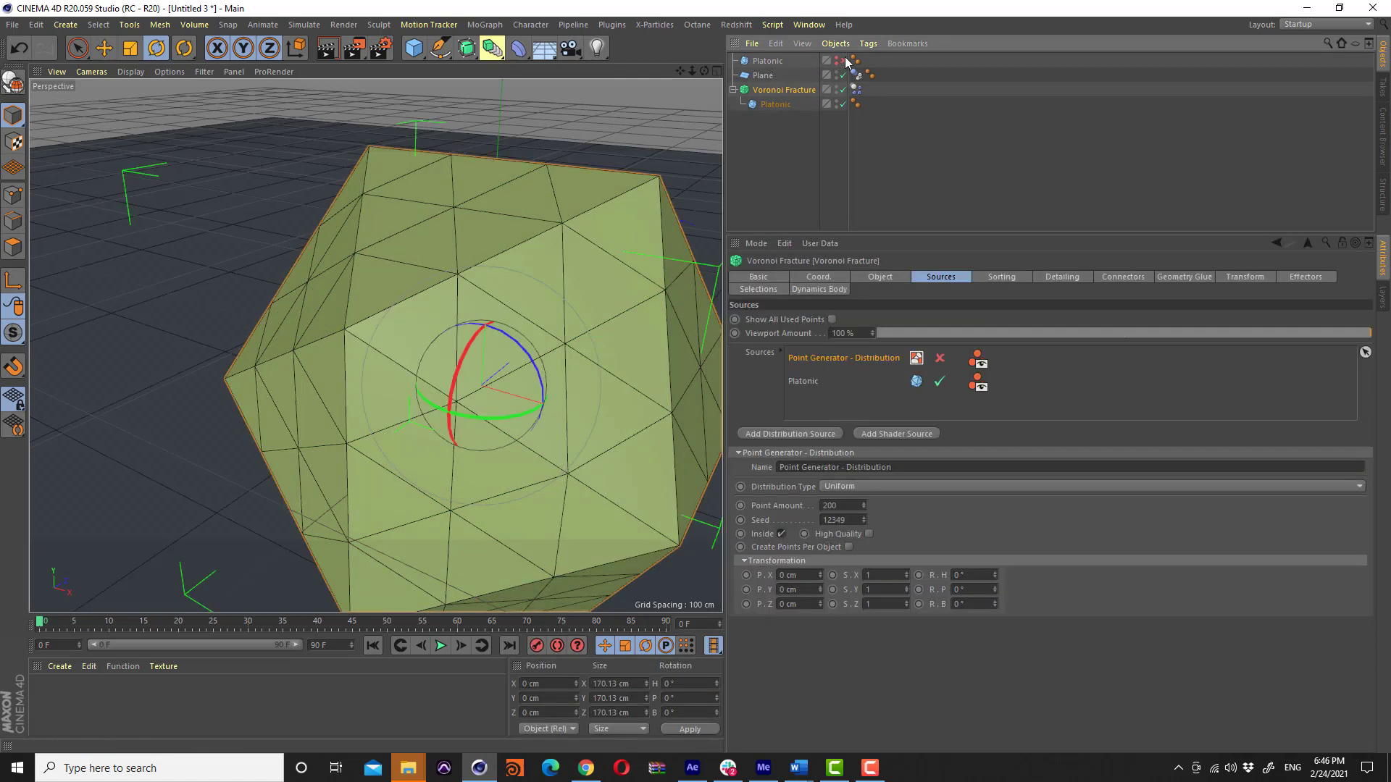
{"action": "mouse_move", "coordinate": [511, 304]}
{"action": "left_mouse_down", "text": "alt"}
{"action": "mouse_move", "coordinate": [537, 327]}
{"action": "mouse_move", "coordinate": [581, 323]}
{"action": "left_mouse_up", "text": "alt"}
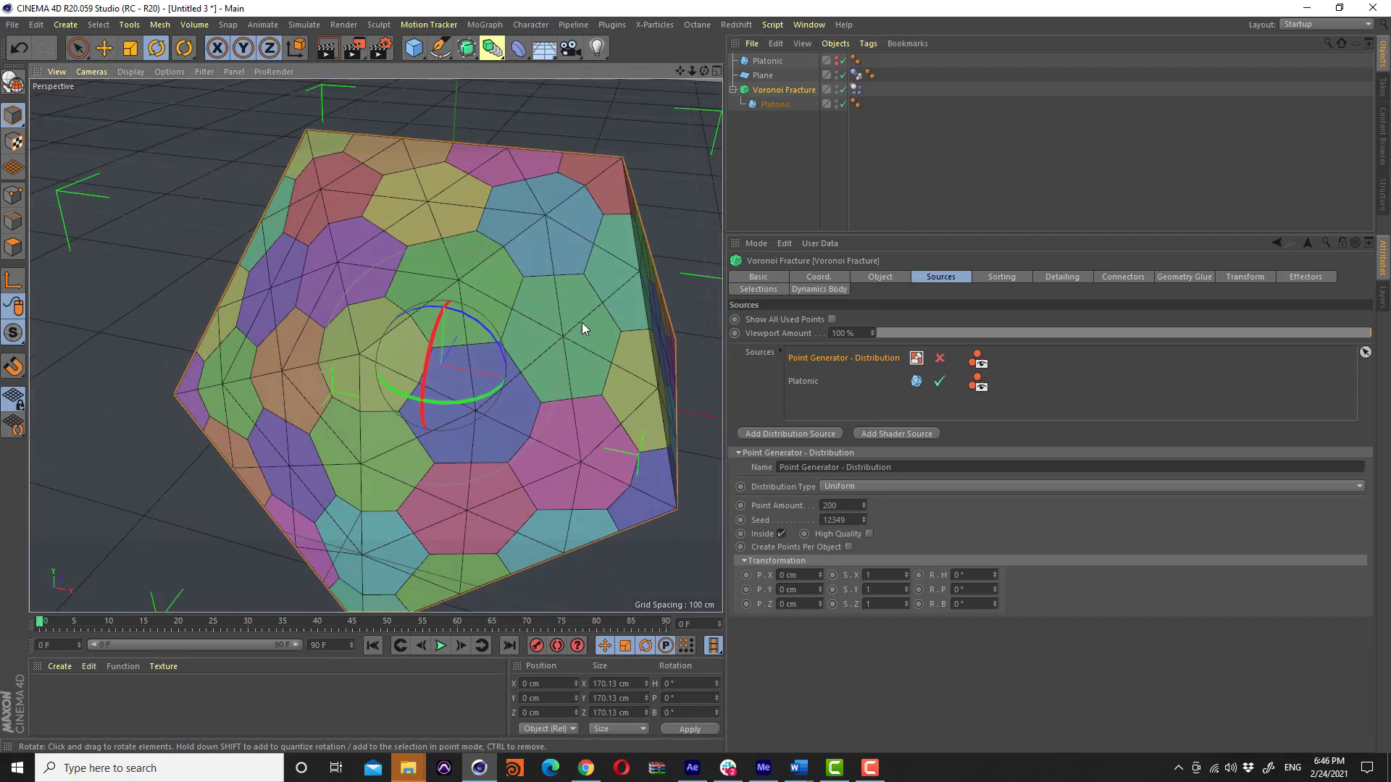
Raise Offset Fragments to 2.6 cm and inspect the gaps between the cells
{"action": "left_click", "coordinate": [897, 272]}
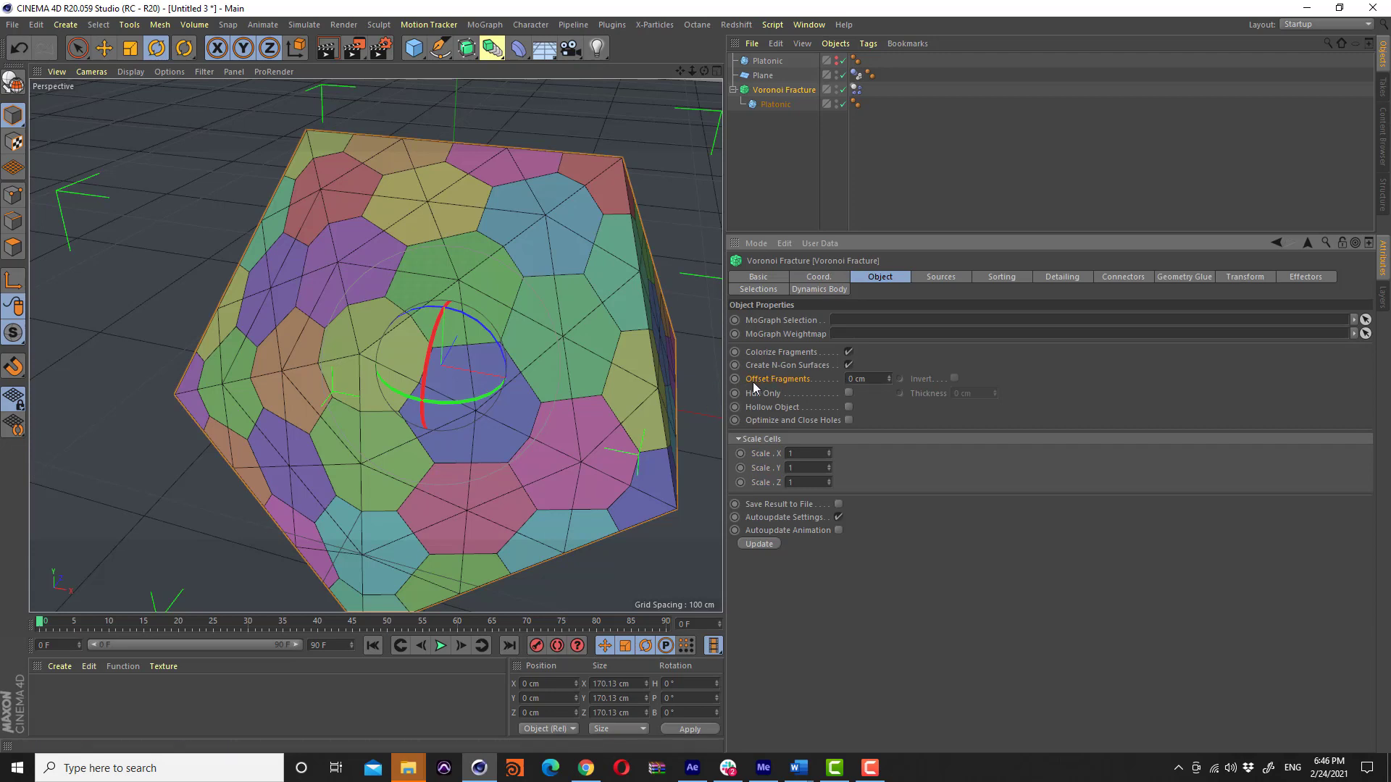
{"action": "left_click_drag", "start_coordinate": [454, 364], "coordinate": [485, 301], "text": "alt"}
{"action": "scroll", "coordinate": [485, 301], "scroll_direction": "up", "scroll_amount": 3}
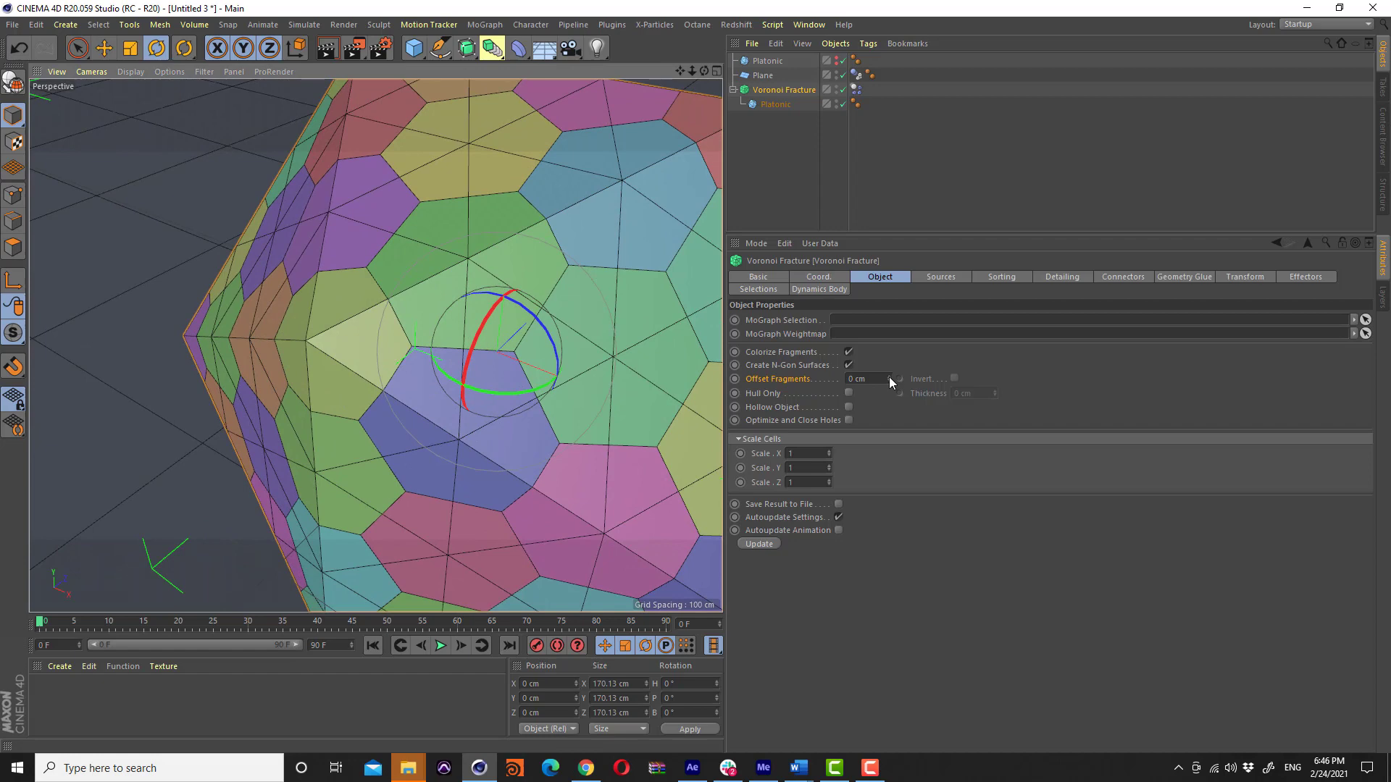
{"action": "mouse_move", "coordinate": [889, 378]}
{"action": "left_mouse_down"}
{"action": "mouse_move", "coordinate": [934, 378]}
{"action": "mouse_move", "coordinate": [878, 378]}
{"action": "left_mouse_up"}
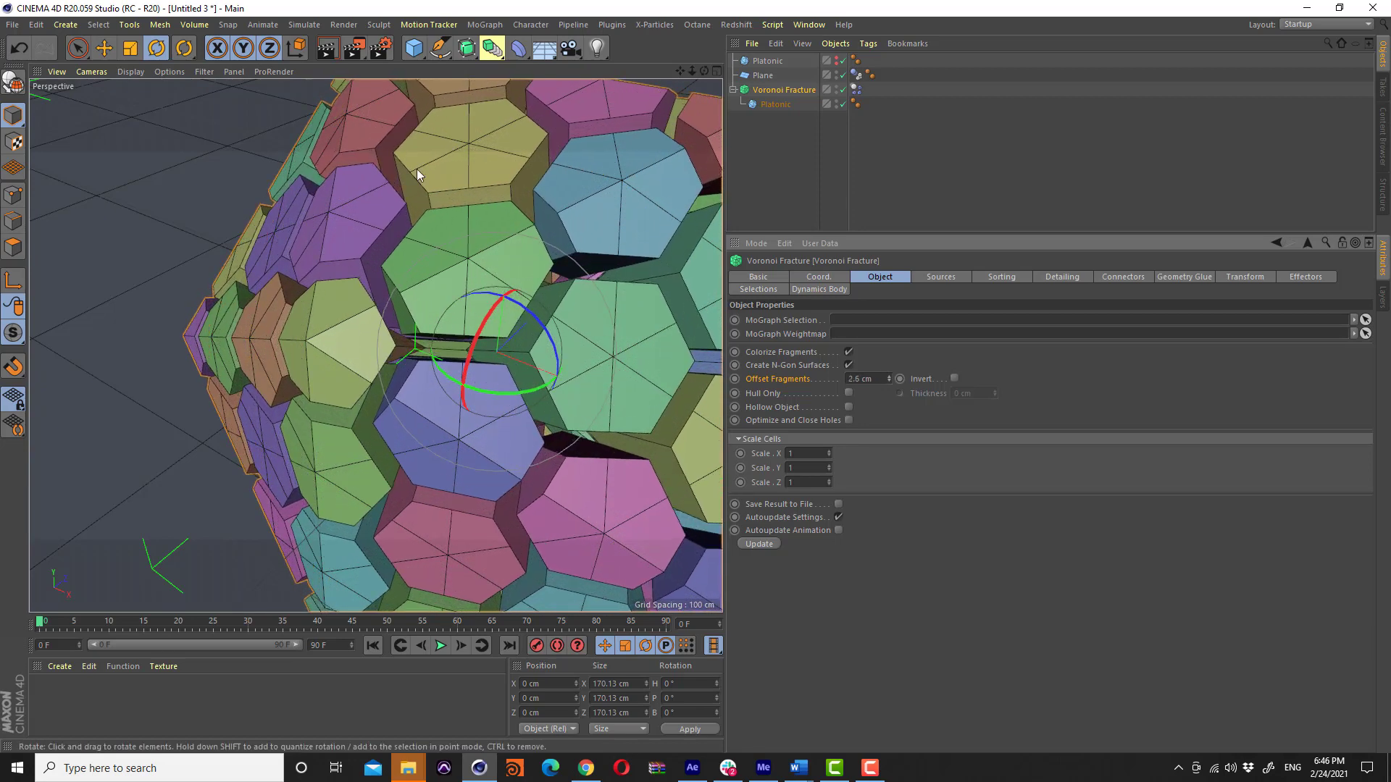
{"action": "mouse_move", "coordinate": [394, 281]}
{"action": "left_mouse_down", "text": "alt"}
{"action": "mouse_move", "coordinate": [592, 250]}
{"action": "mouse_move", "coordinate": [414, 280]}
{"action": "left_mouse_up", "text": "alt"}
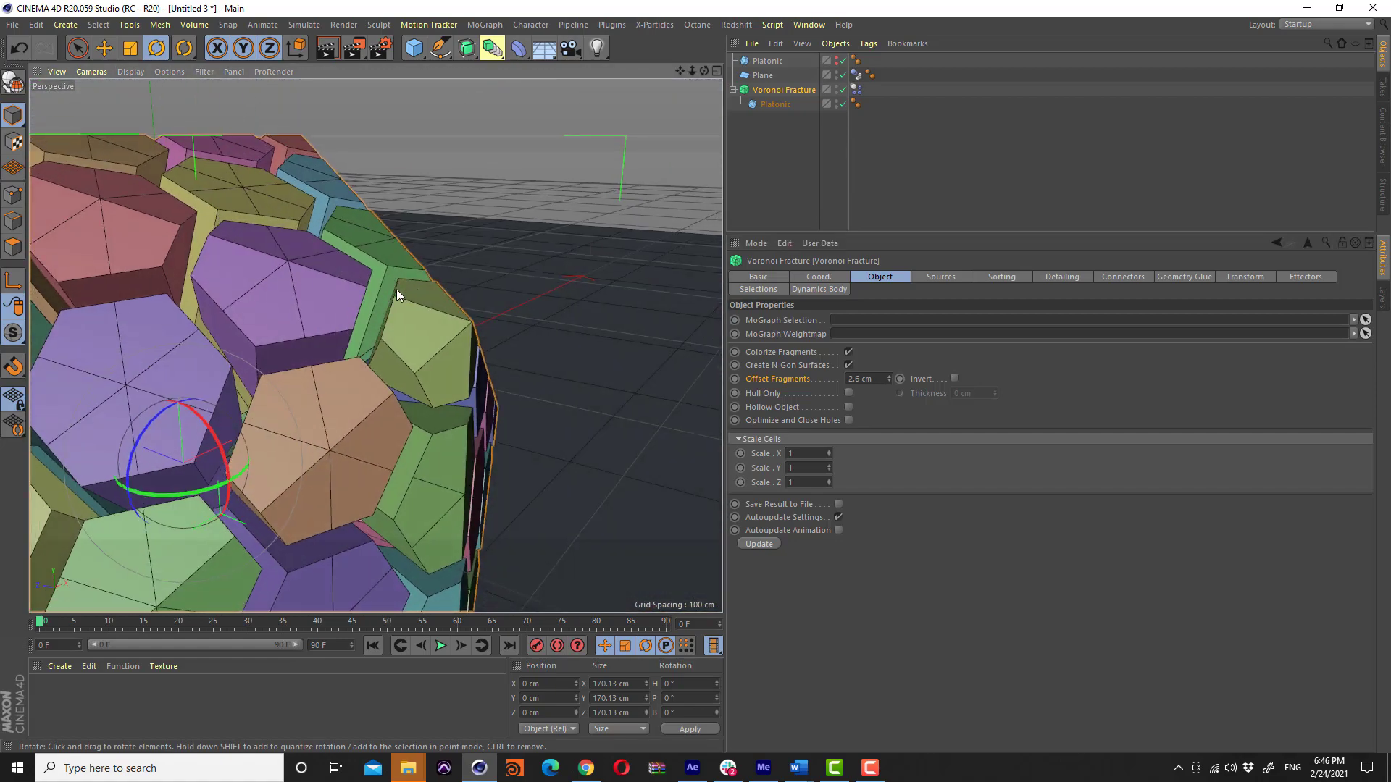
{"action": "mouse_move", "coordinate": [476, 341]}
{"action": "left_mouse_down", "text": "alt"}
{"action": "mouse_move", "coordinate": [202, 388]}
{"action": "mouse_move", "coordinate": [226, 423]}
{"action": "mouse_move", "coordinate": [420, 432]}
{"action": "left_mouse_up", "text": "alt"}
{"action": "scroll", "coordinate": [268, 378], "scroll_direction": "down", "scroll_amount": 5}
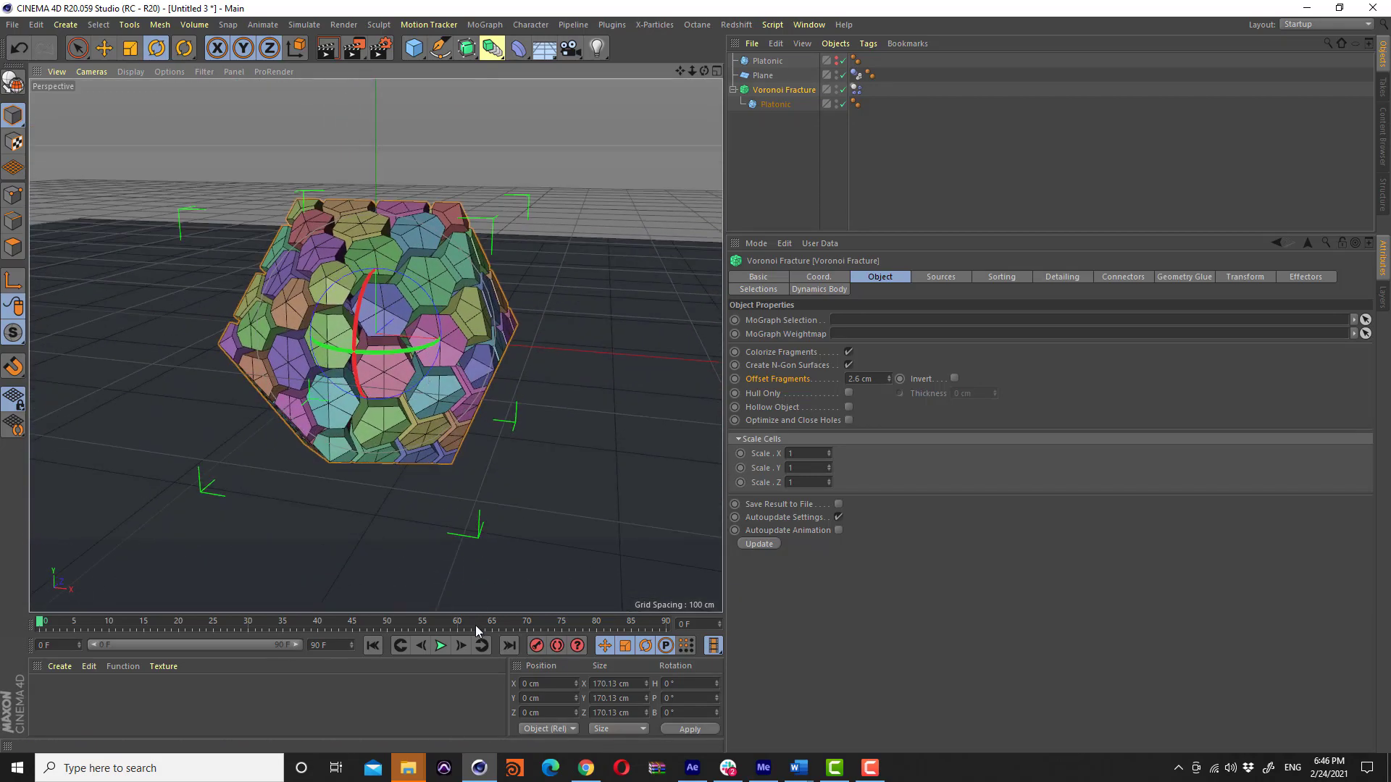
Test-play the collapse, rewind to frame 0, and lower Offset Fragments to 1.4 cm
{"action": "left_click", "coordinate": [439, 646]}
{"action": "left_click", "coordinate": [440, 646]}
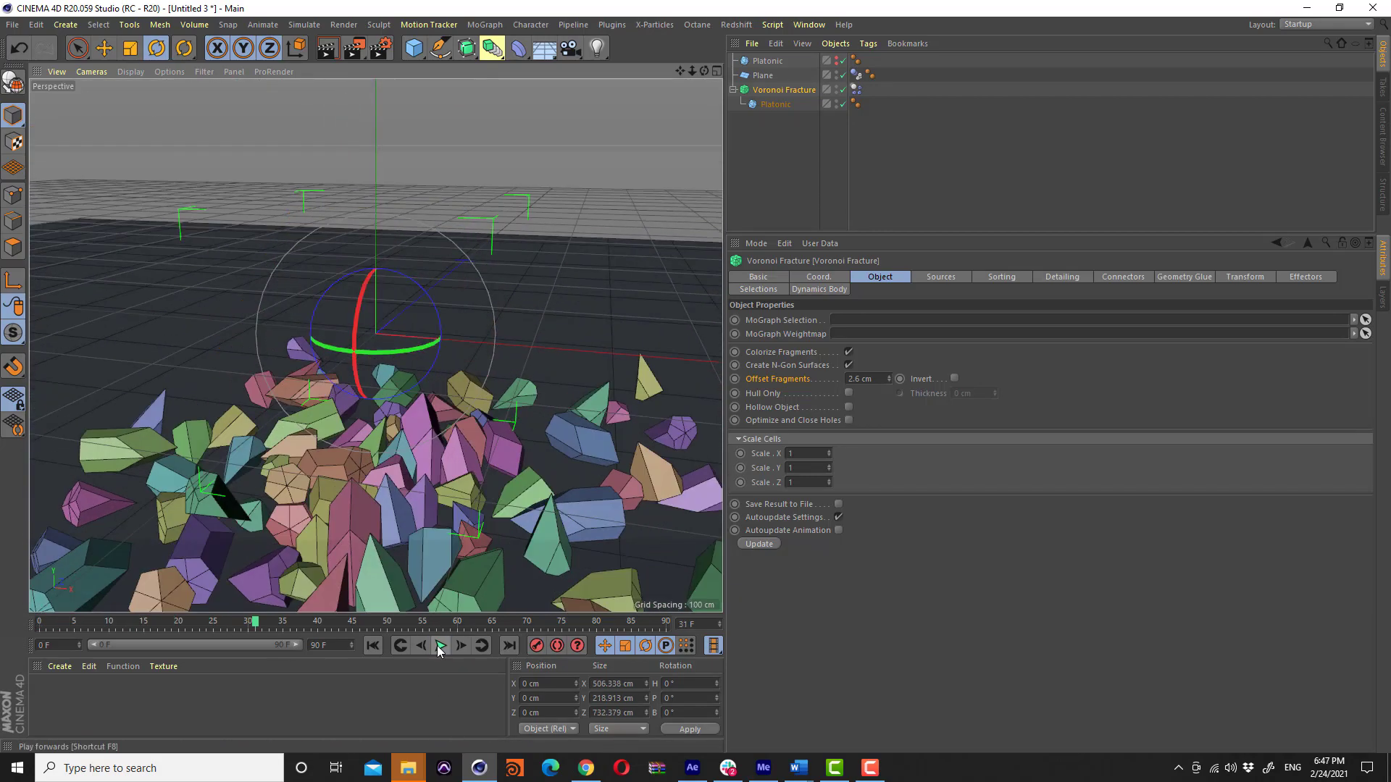
{"action": "left_click", "coordinate": [374, 647]}
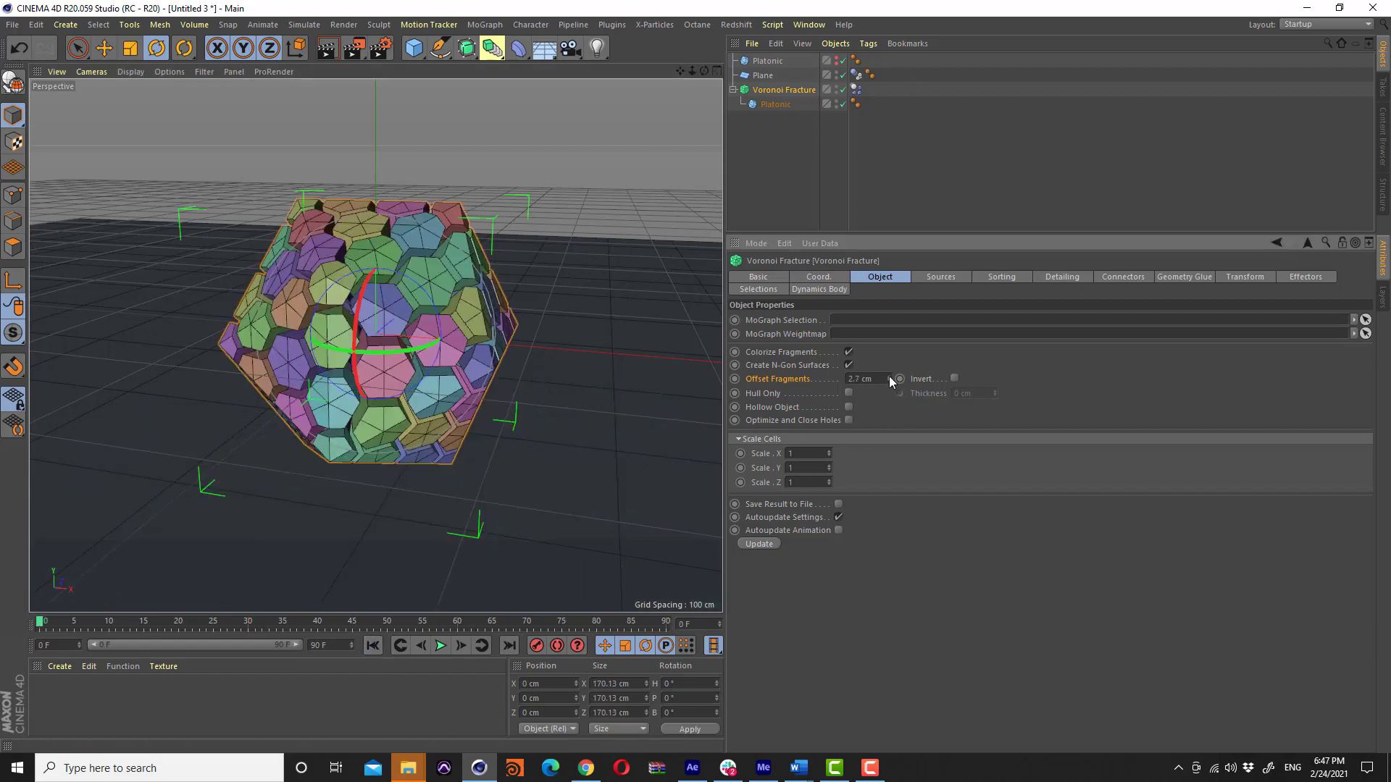
{"action": "mouse_move", "coordinate": [889, 377]}
{"action": "left_mouse_down"}
{"action": "mouse_move", "coordinate": [889, 406]}
{"action": "mouse_move", "coordinate": [889, 362]}
{"action": "mouse_move", "coordinate": [889, 384]}
{"action": "left_mouse_up"}
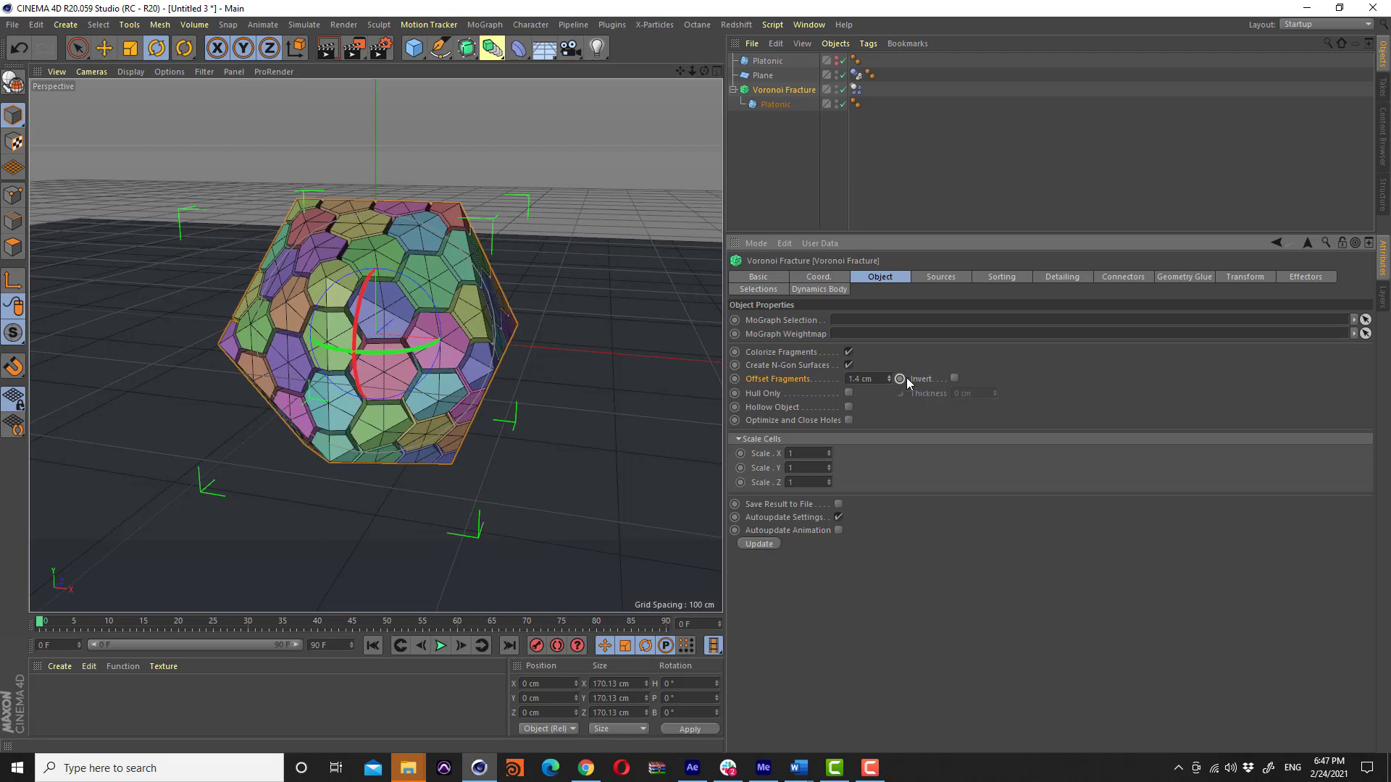
Enable Invert on Offset Fragments, try 6.3 cm, then undo back to 1.4 cm
{"action": "left_click", "coordinate": [955, 378]}
{"action": "left_click_drag", "start_coordinate": [434, 319], "coordinate": [369, 310], "text": "alt"}
{"action": "scroll", "coordinate": [369, 310], "scroll_direction": "up", "scroll_amount": 3}
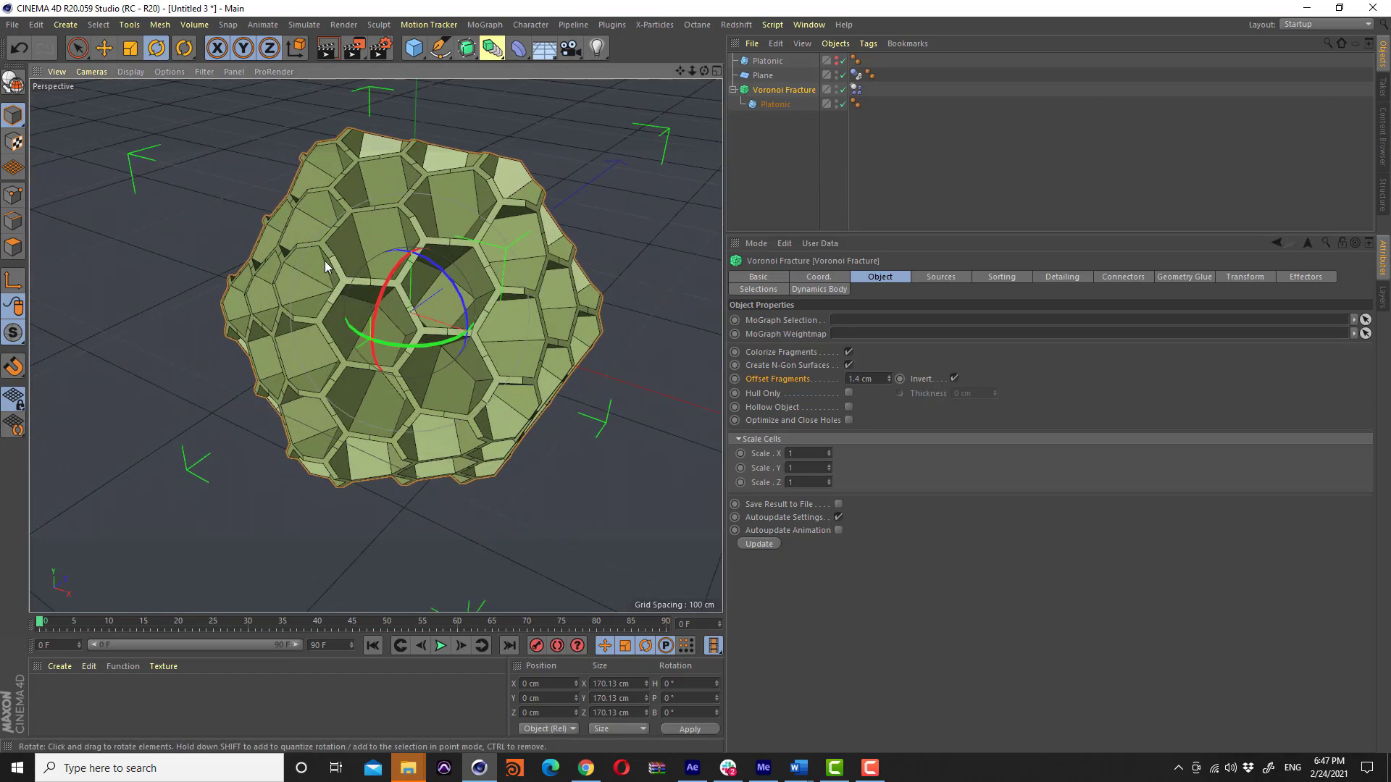
{"action": "left_click_drag", "start_coordinate": [889, 379], "coordinate": [889, 340]}
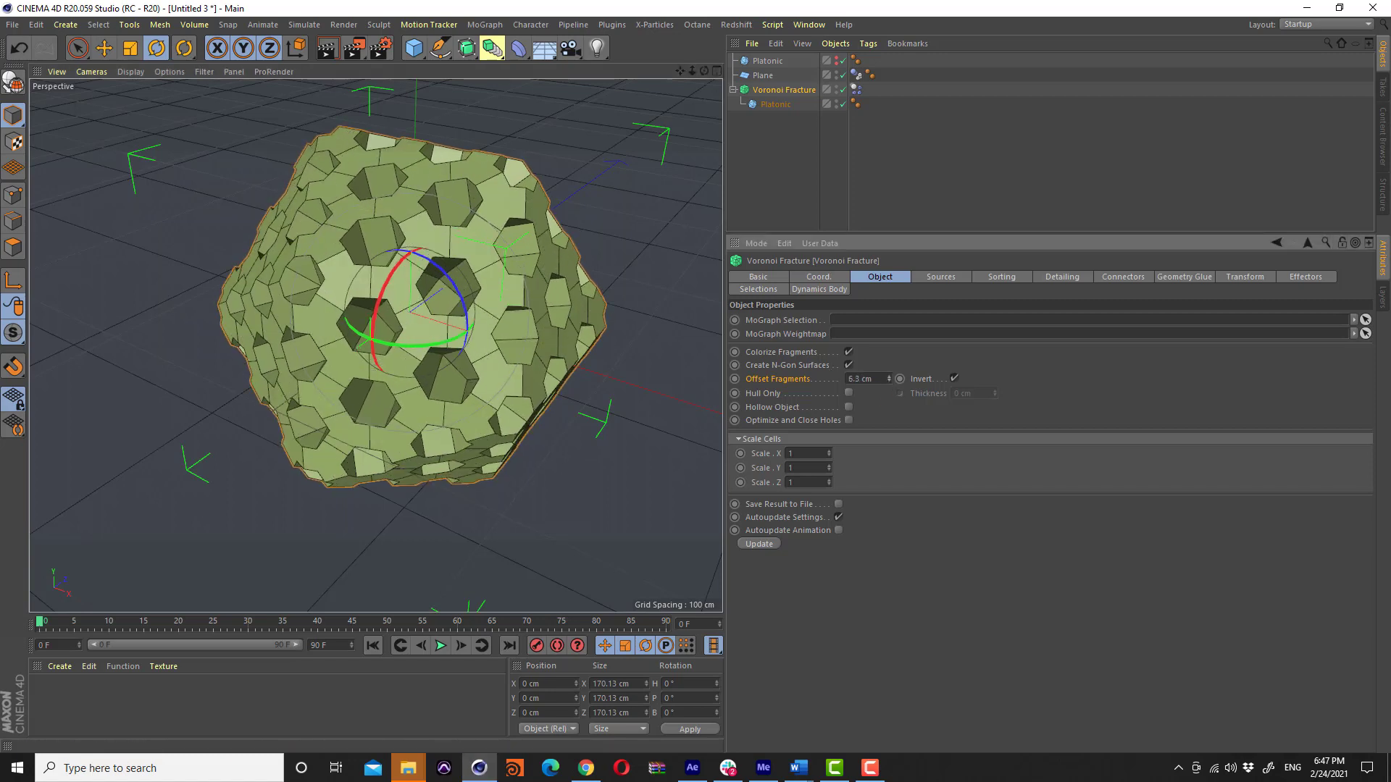
{"action": "key", "text": "ctrl+z"}
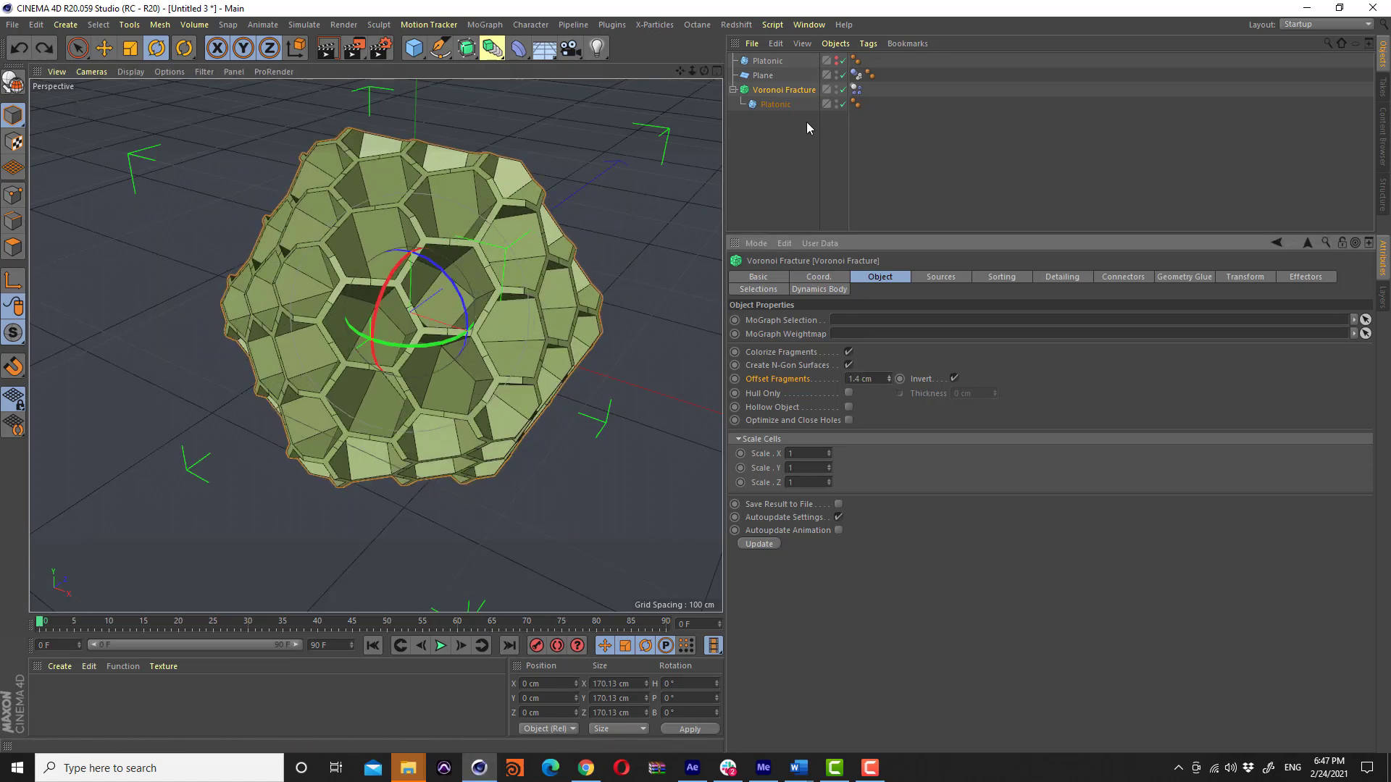
{"action": "left_click", "coordinate": [806, 121]}
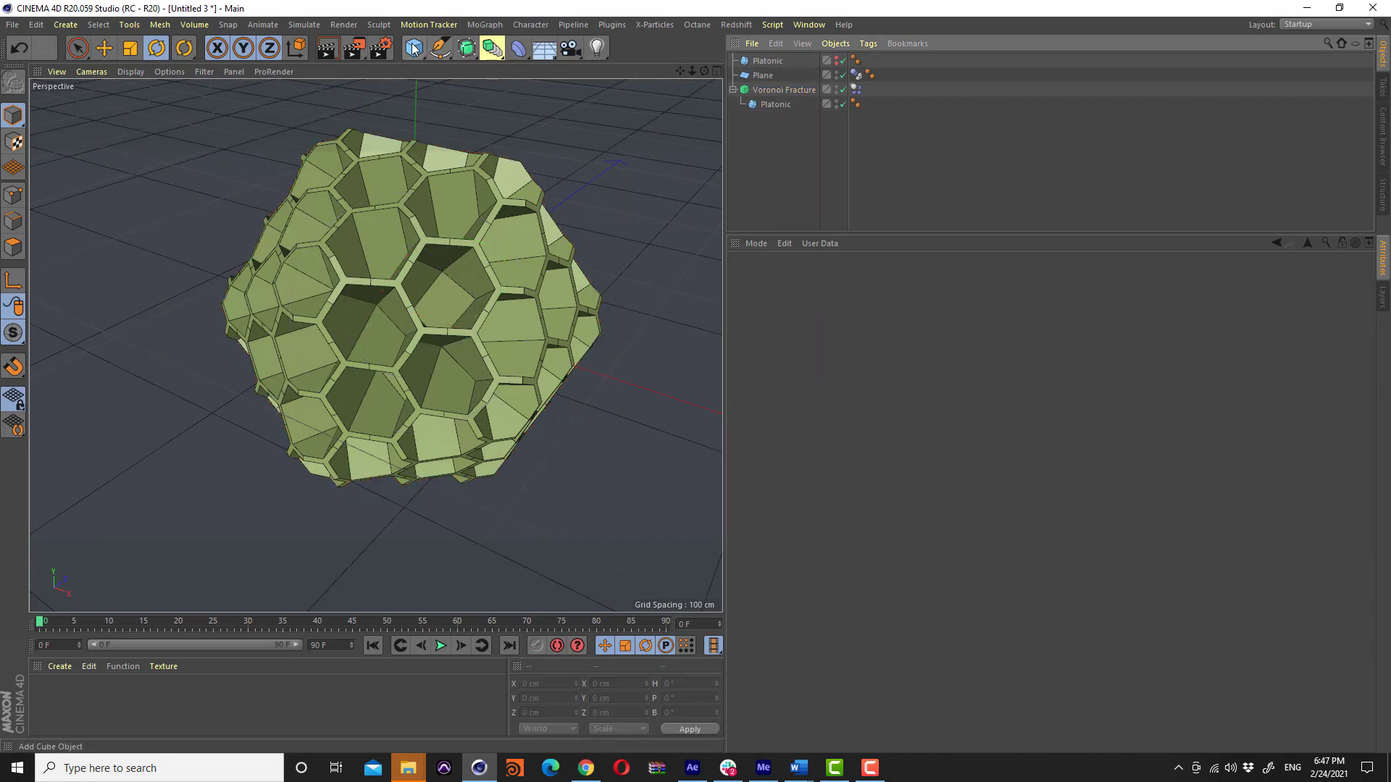
Add a Sphere, briefly test it in the fracture, undo, and hide the Sphere
{"action": "left_click_drag", "start_coordinate": [413, 47], "coordinate": [785, 115]}
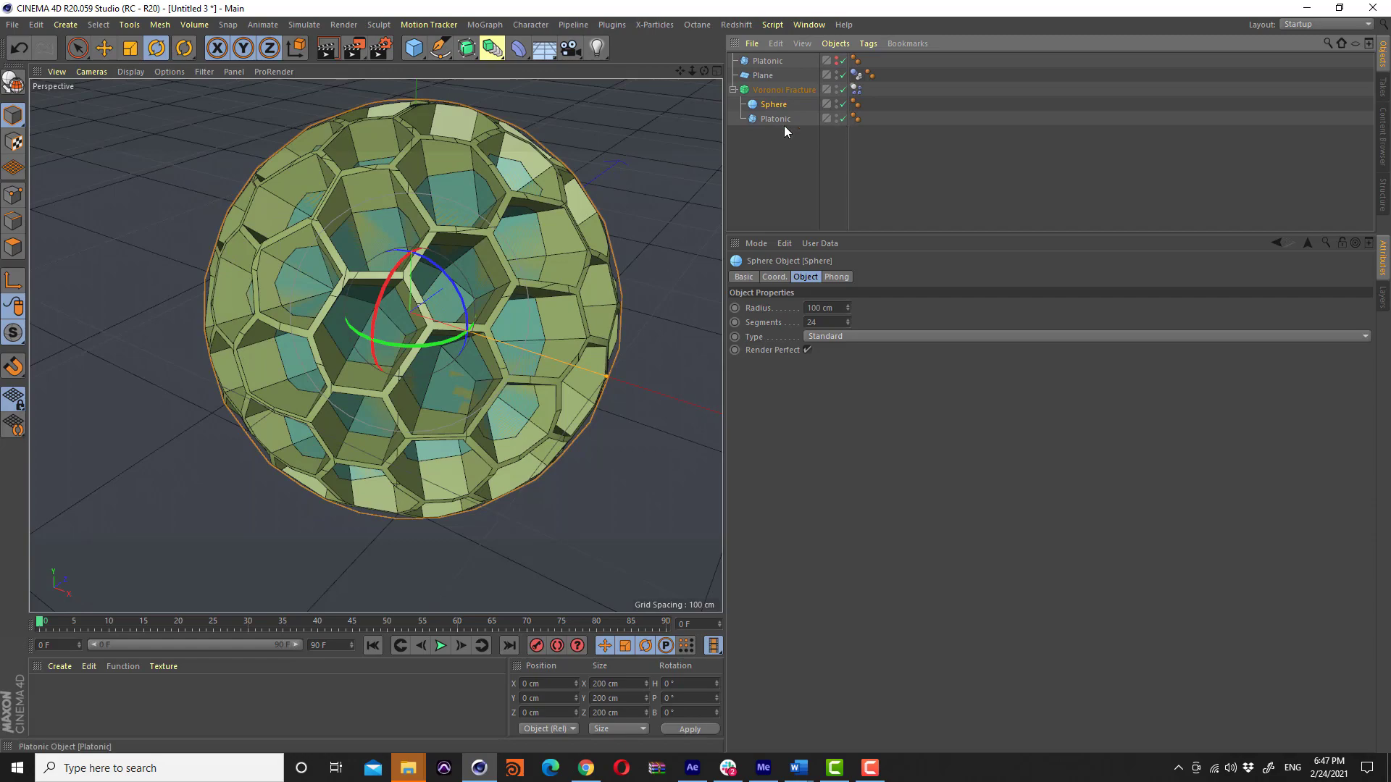
{"action": "left_click", "coordinate": [843, 118]}
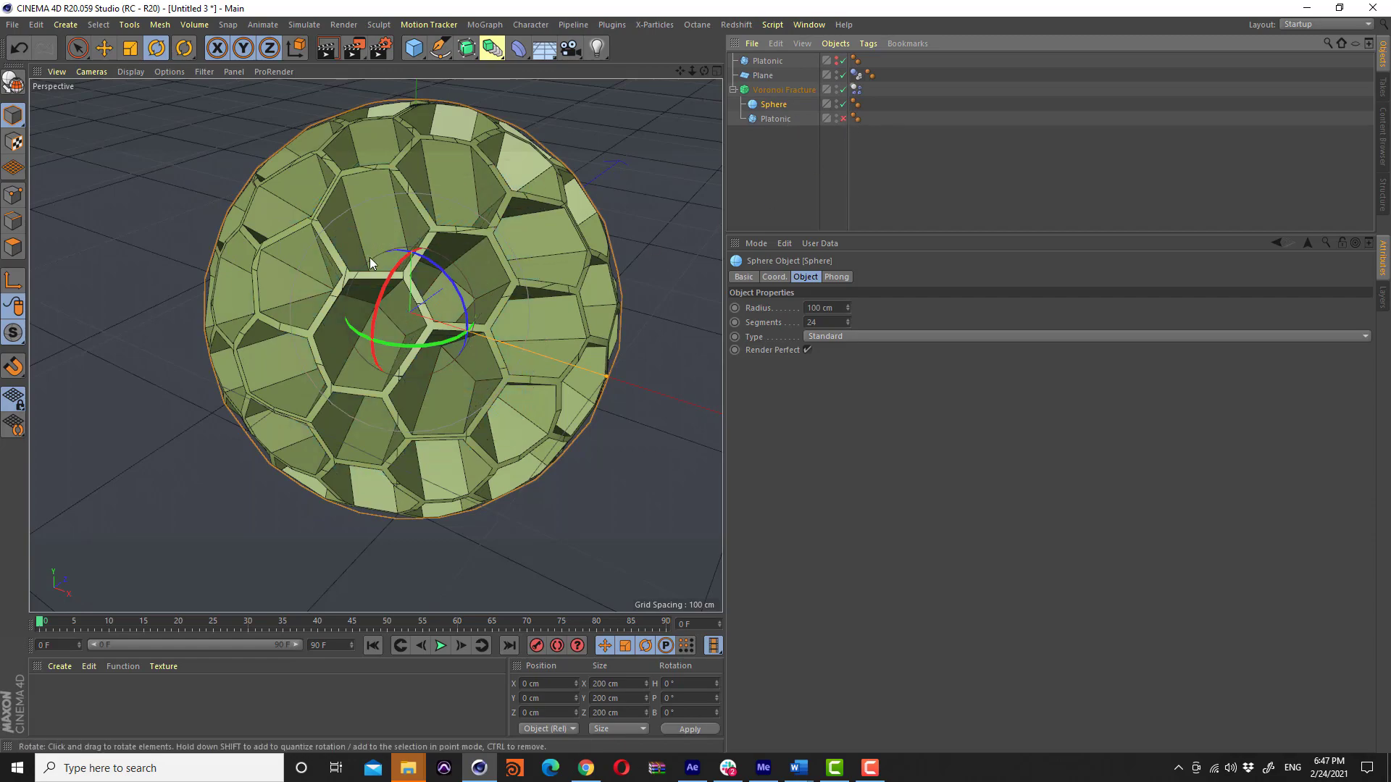
{"action": "mouse_move", "coordinate": [370, 258]}
{"action": "left_mouse_down", "text": "alt"}
{"action": "mouse_move", "coordinate": [518, 212]}
{"action": "mouse_move", "coordinate": [640, 197]}
{"action": "mouse_move", "coordinate": [423, 228]}
{"action": "left_mouse_up", "text": "alt"}
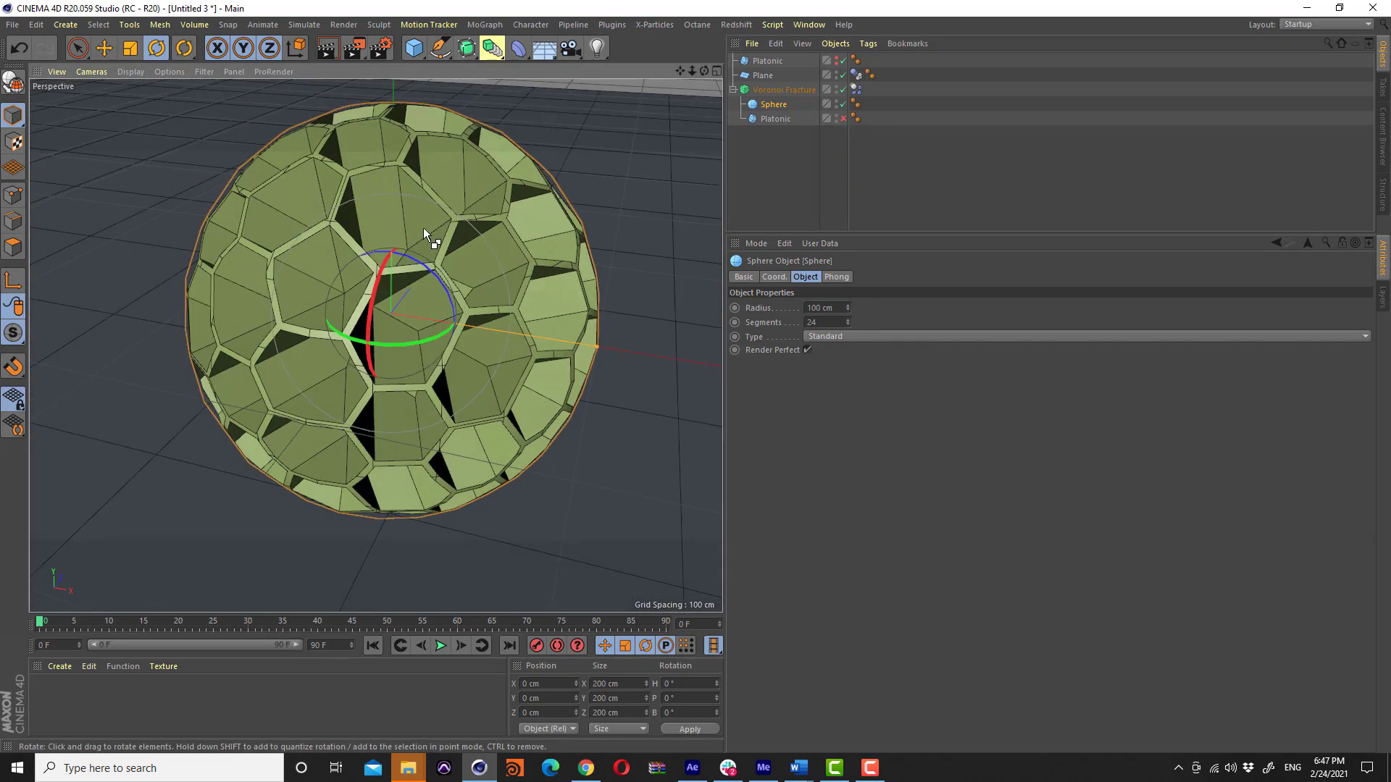
{"action": "key", "text": "ctrl+z"}
{"action": "key", "text": "ctrl+z"}
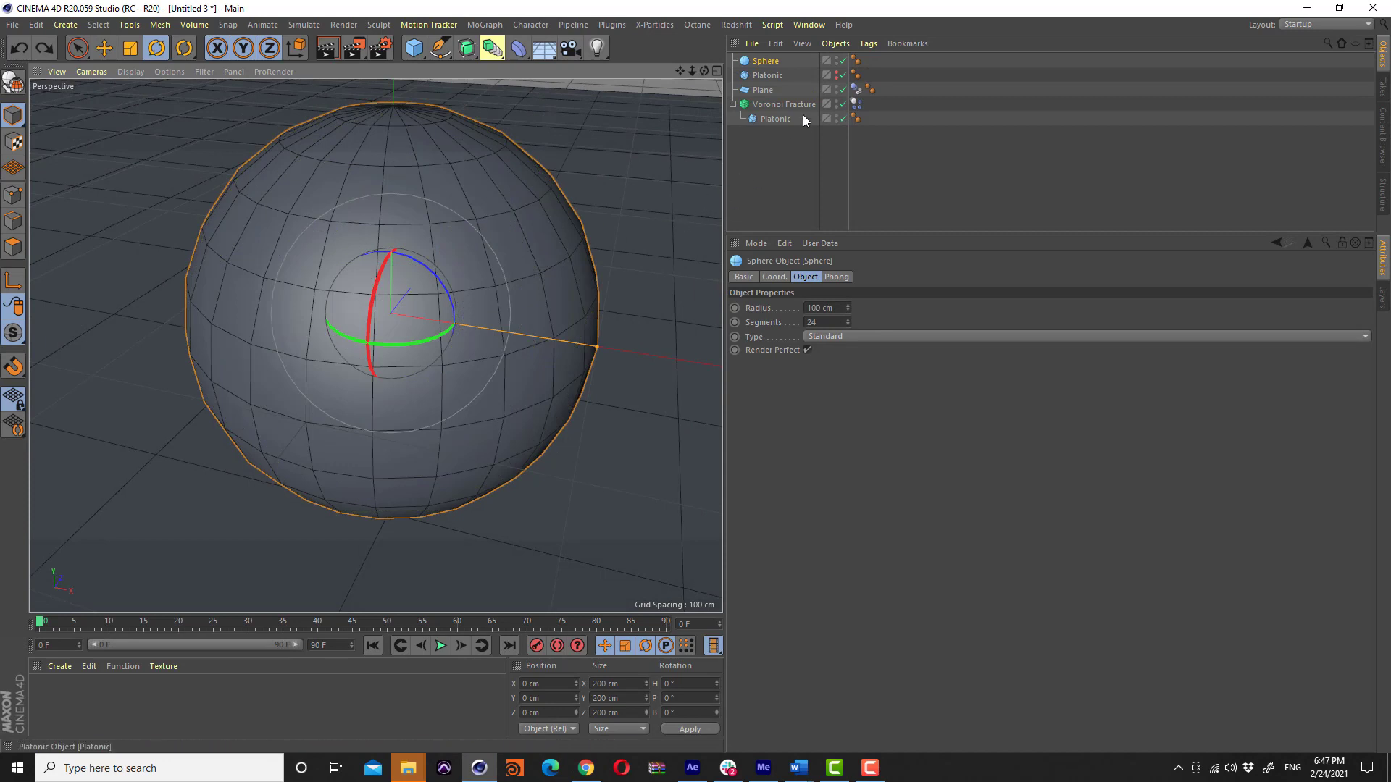
{"action": "left_click", "coordinate": [844, 61]}
{"action": "left_click_drag", "start_coordinate": [477, 320], "coordinate": [479, 319]}
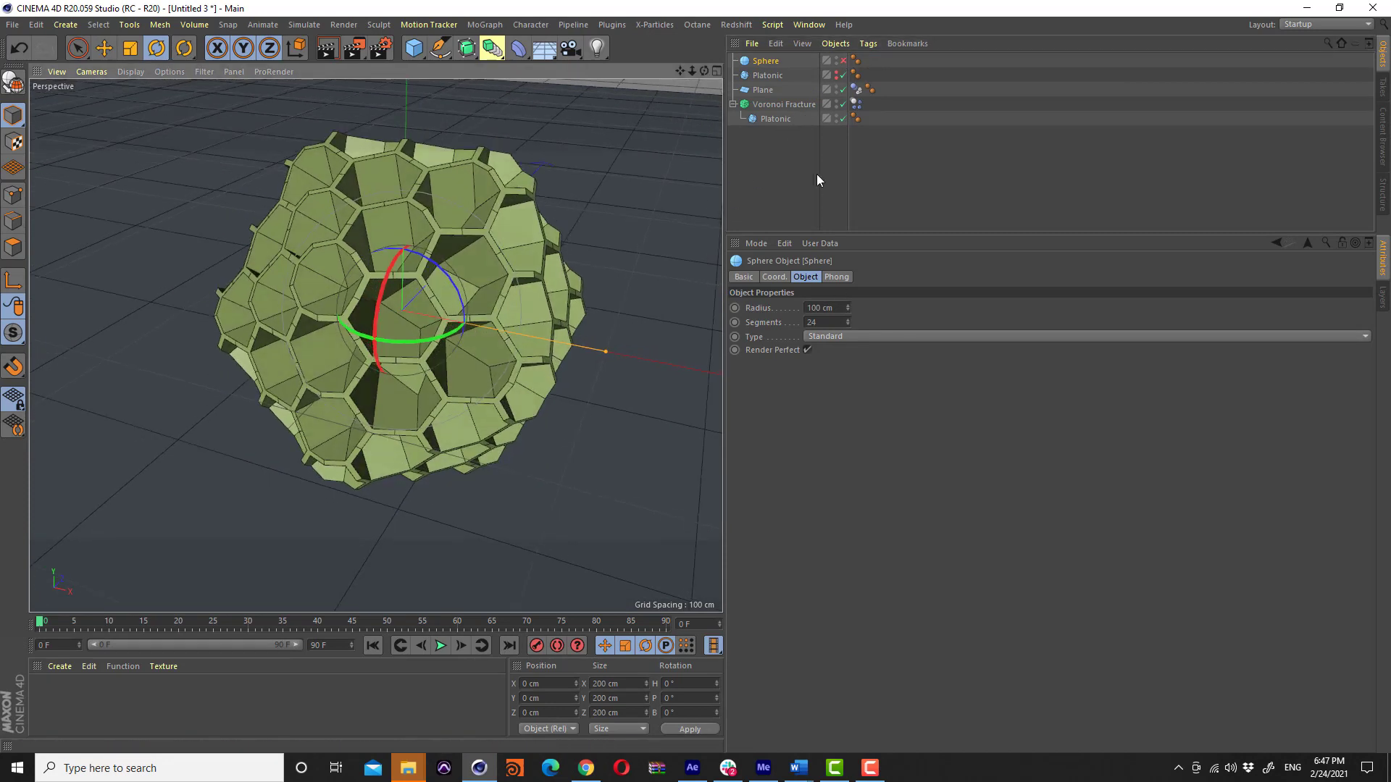
{"action": "left_click", "coordinate": [797, 105]}
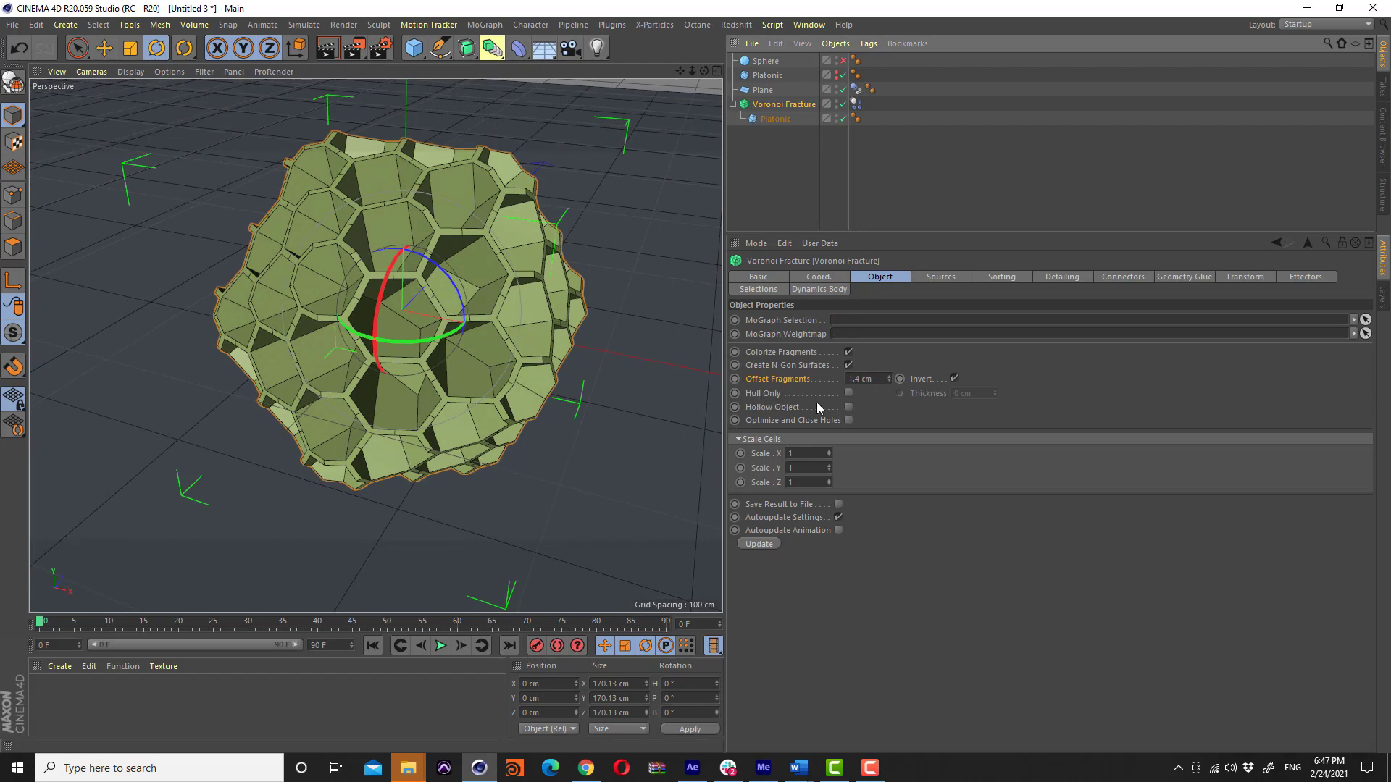
Enable Hull Only so the fracture becomes a hollow shell
{"action": "scroll", "coordinate": [332, 210], "scroll_direction": "up", "scroll_amount": 5}
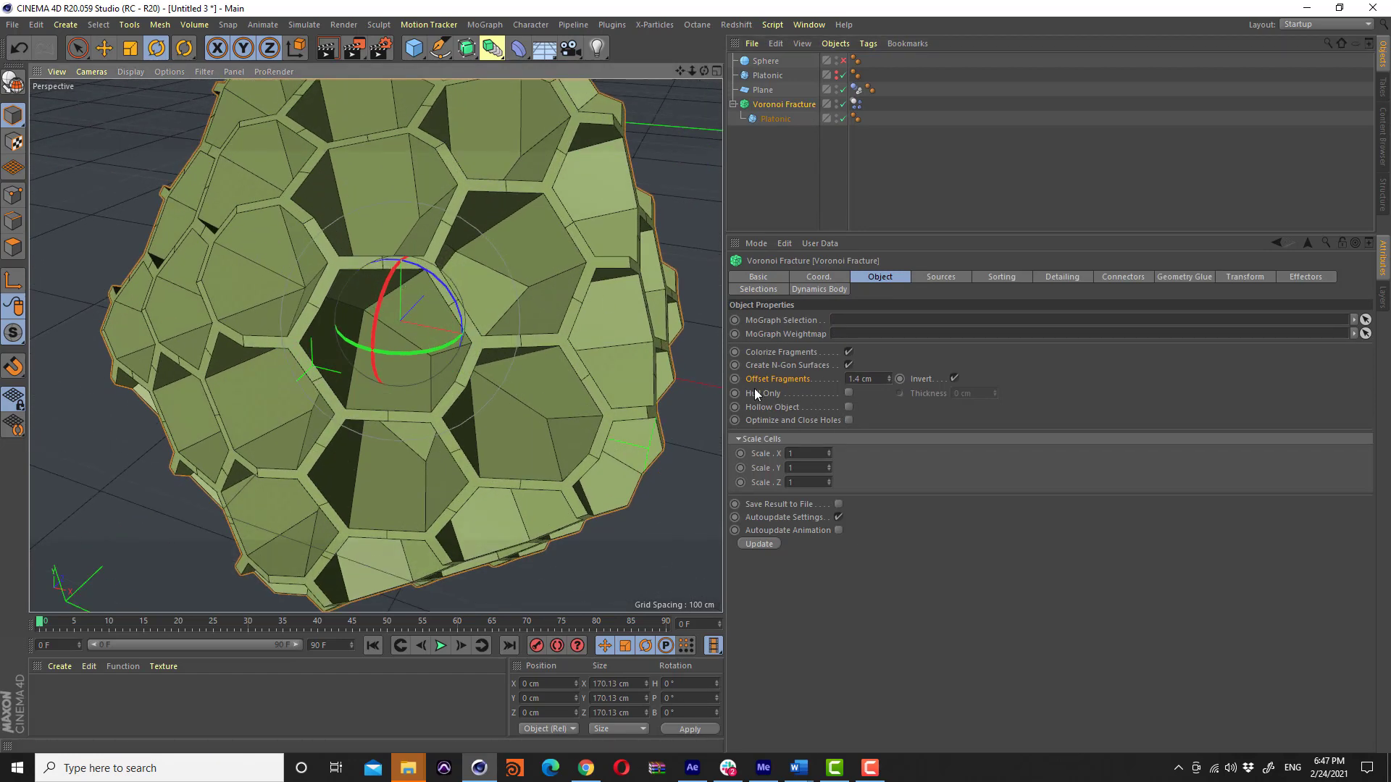
{"action": "left_click_drag", "start_coordinate": [323, 252], "coordinate": [306, 222], "text": "alt"}
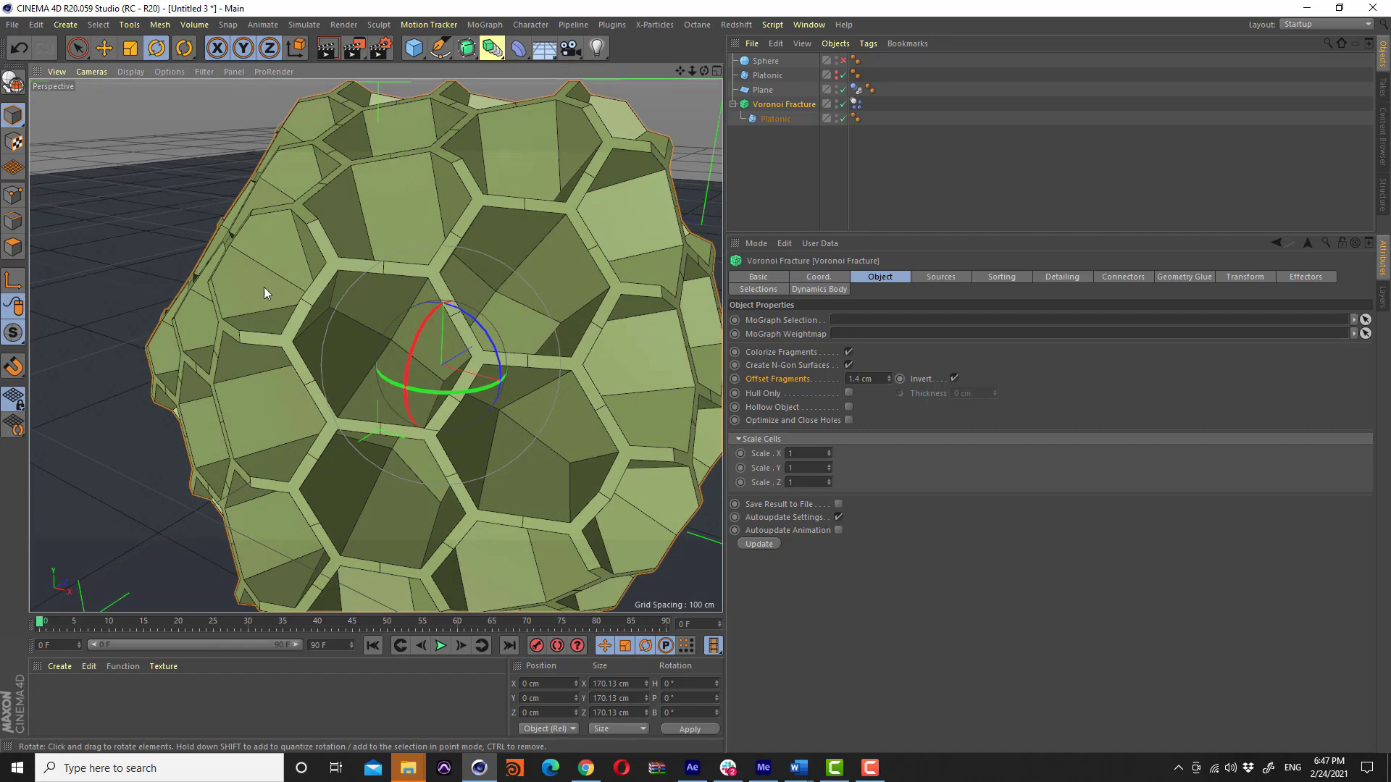
{"action": "left_click", "coordinate": [848, 394]}
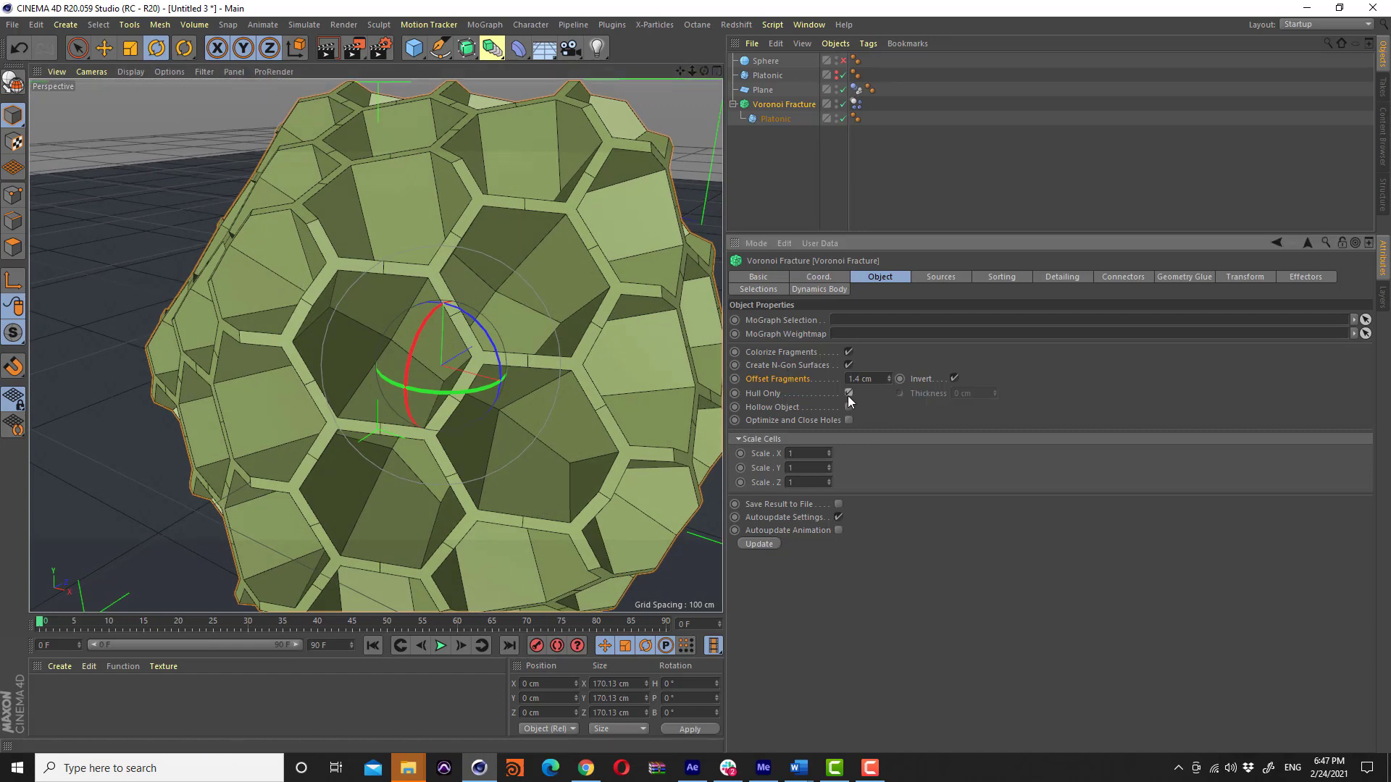
{"action": "mouse_move", "coordinate": [385, 371]}
{"action": "left_mouse_down", "text": "alt"}
{"action": "mouse_move", "coordinate": [456, 393]}
{"action": "mouse_move", "coordinate": [343, 345]}
{"action": "mouse_move", "coordinate": [328, 362]}
{"action": "mouse_move", "coordinate": [391, 366]}
{"action": "mouse_move", "coordinate": [448, 312]}
{"action": "mouse_move", "coordinate": [523, 292]}
{"action": "mouse_move", "coordinate": [385, 350]}
{"action": "left_mouse_up", "text": "alt"}
{"action": "scroll", "coordinate": [391, 366], "scroll_direction": "down", "scroll_amount": 3}
{"action": "left_click", "coordinate": [810, 158]}
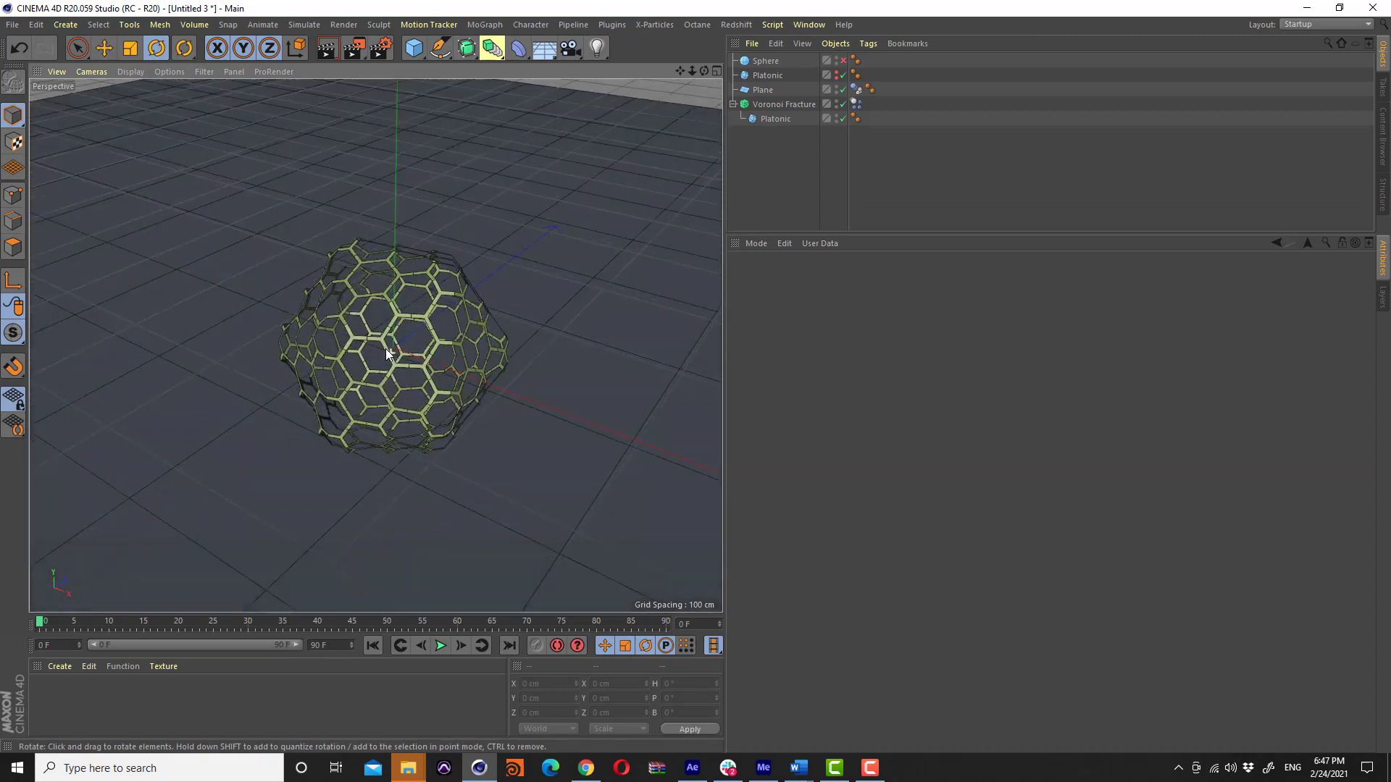
Raise the shell Thickness to 2.2 cm and view the chunky lattice
{"action": "left_click", "coordinate": [782, 105]}
{"action": "scroll", "coordinate": [481, 332], "scroll_direction": "up", "scroll_amount": 5}
{"action": "scroll", "coordinate": [482, 331], "scroll_direction": "down", "scroll_amount": 3}
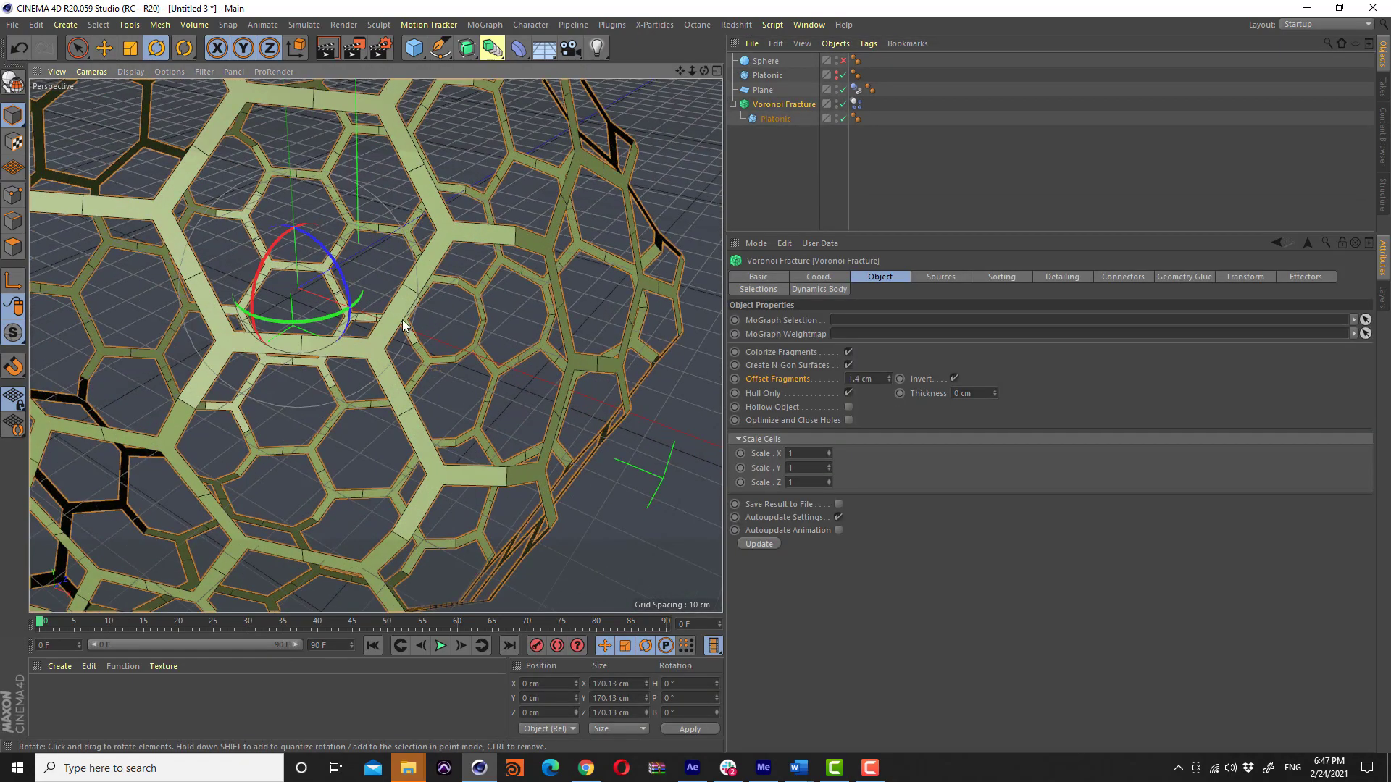
{"action": "mouse_move", "coordinate": [406, 325]}
{"action": "left_mouse_down", "text": "alt"}
{"action": "mouse_move", "coordinate": [436, 284]}
{"action": "mouse_move", "coordinate": [507, 248]}
{"action": "mouse_move", "coordinate": [434, 259]}
{"action": "left_mouse_up", "text": "alt"}
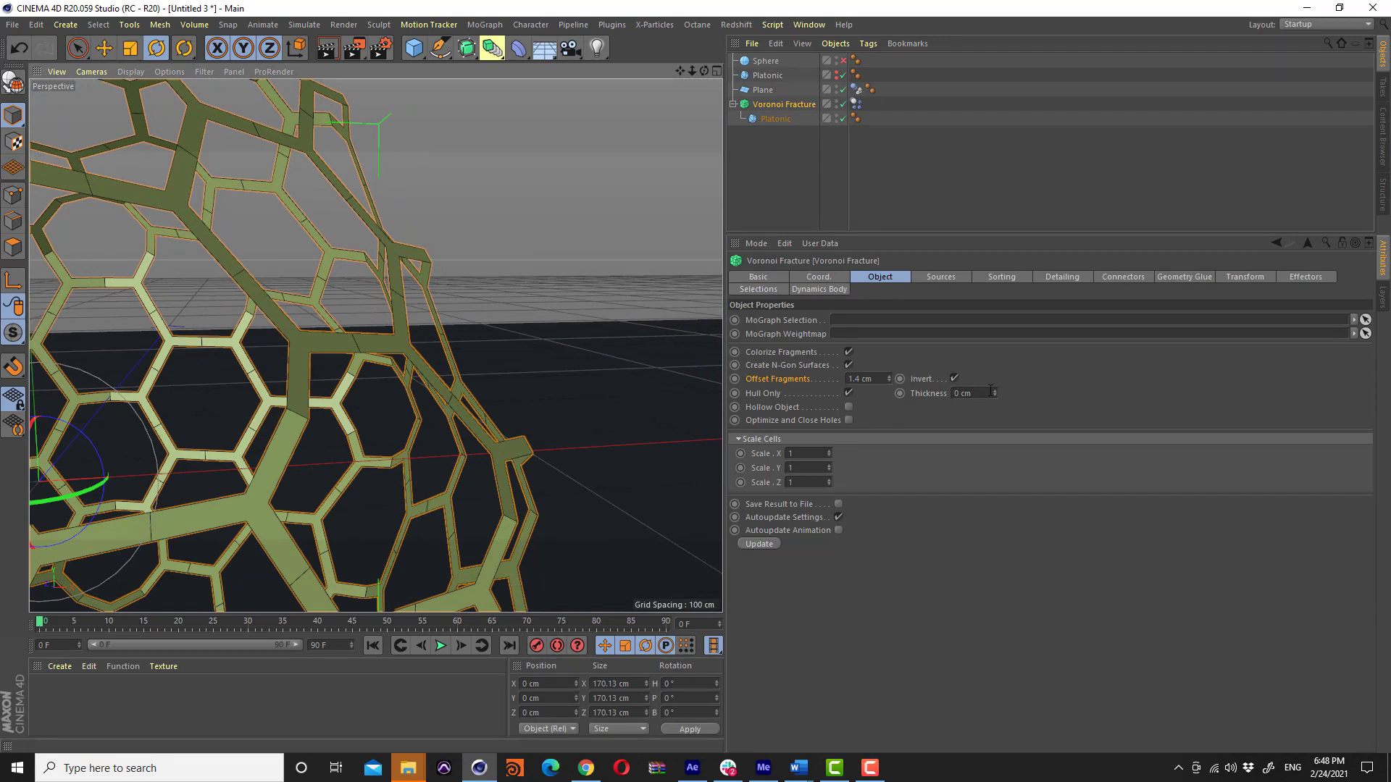
{"action": "left_click_drag", "start_coordinate": [993, 391], "coordinate": [993, 362]}
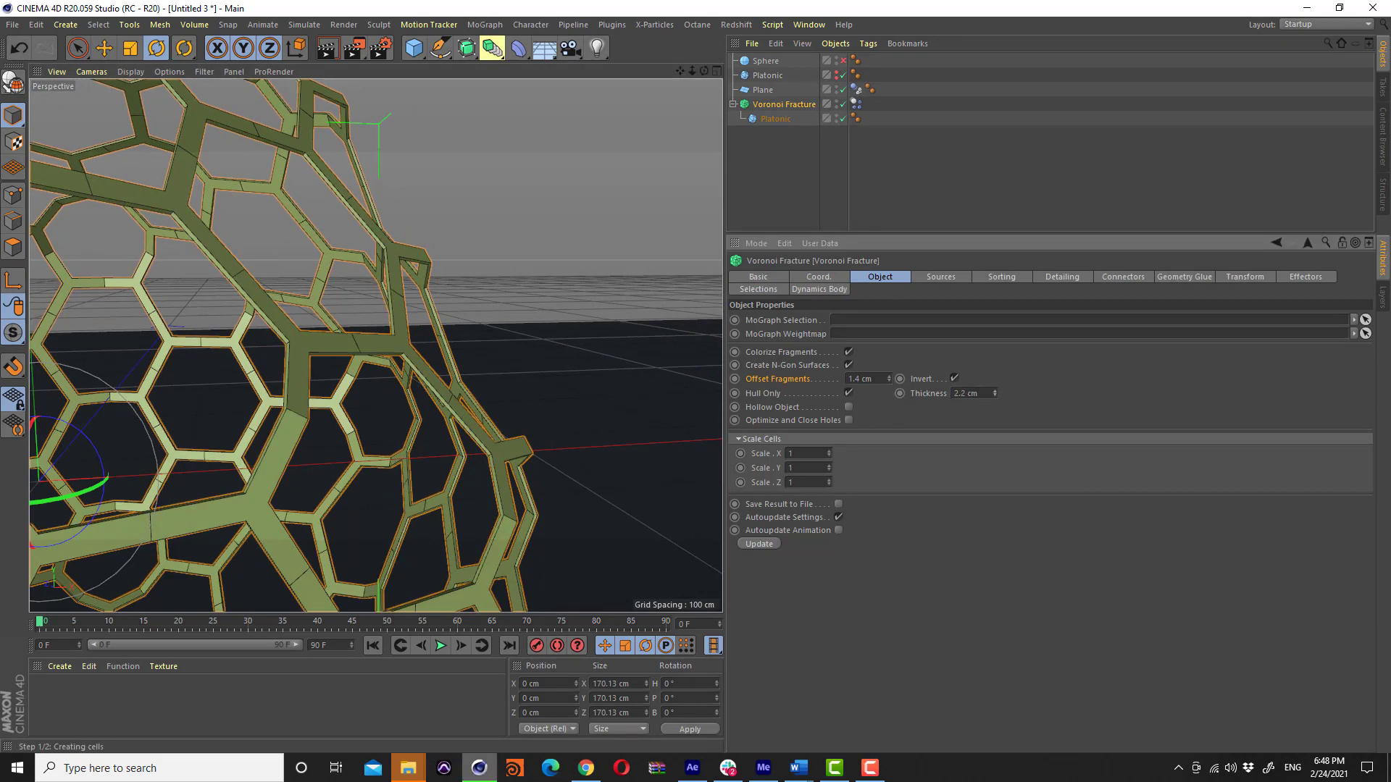
{"action": "scroll", "coordinate": [389, 347], "scroll_direction": "down", "scroll_amount": 5}
{"action": "mouse_move", "coordinate": [294, 393]}
{"action": "left_mouse_down", "text": "alt"}
{"action": "mouse_move", "coordinate": [215, 475]}
{"action": "mouse_move", "coordinate": [227, 502]}
{"action": "left_mouse_up", "text": "alt"}
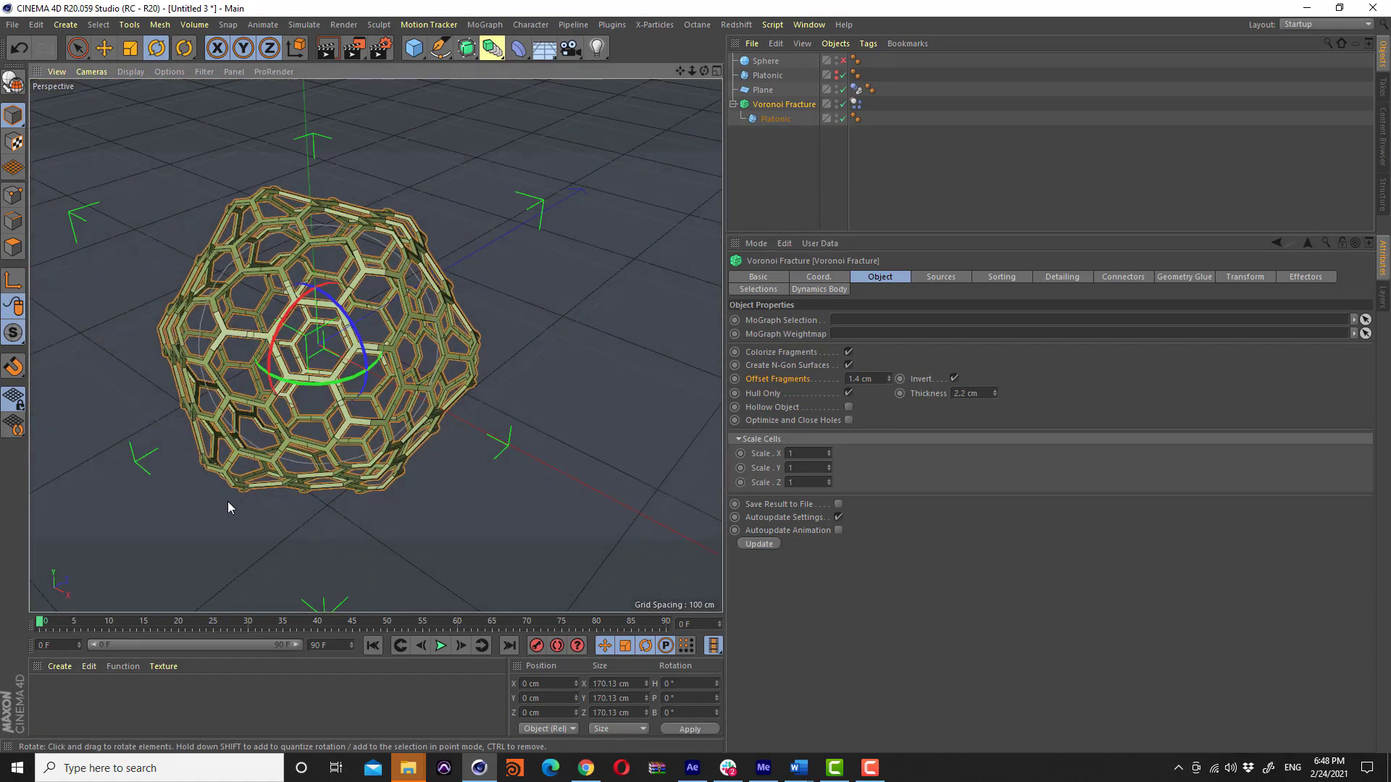
{"action": "left_click", "coordinate": [440, 646]}
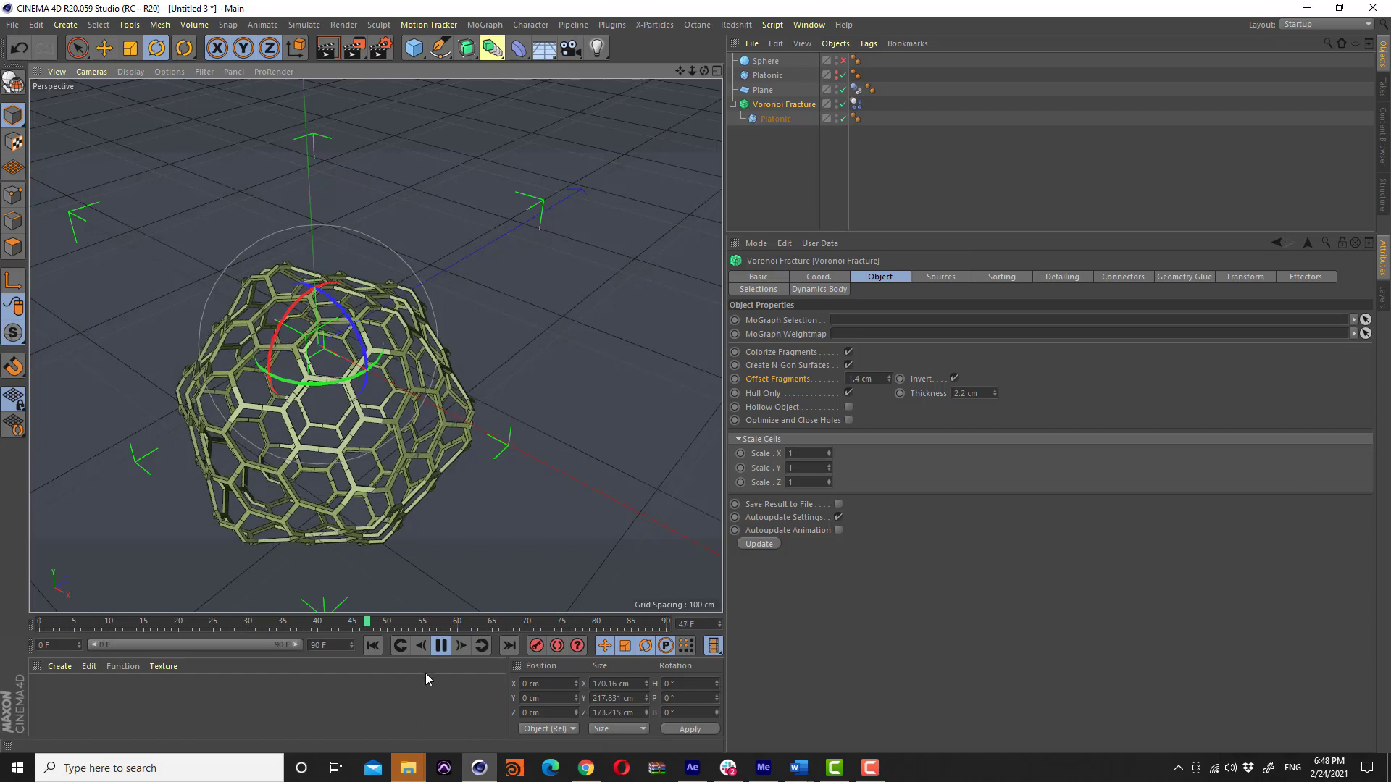
{"action": "left_click", "coordinate": [439, 651]}
{"action": "left_click", "coordinate": [372, 646]}
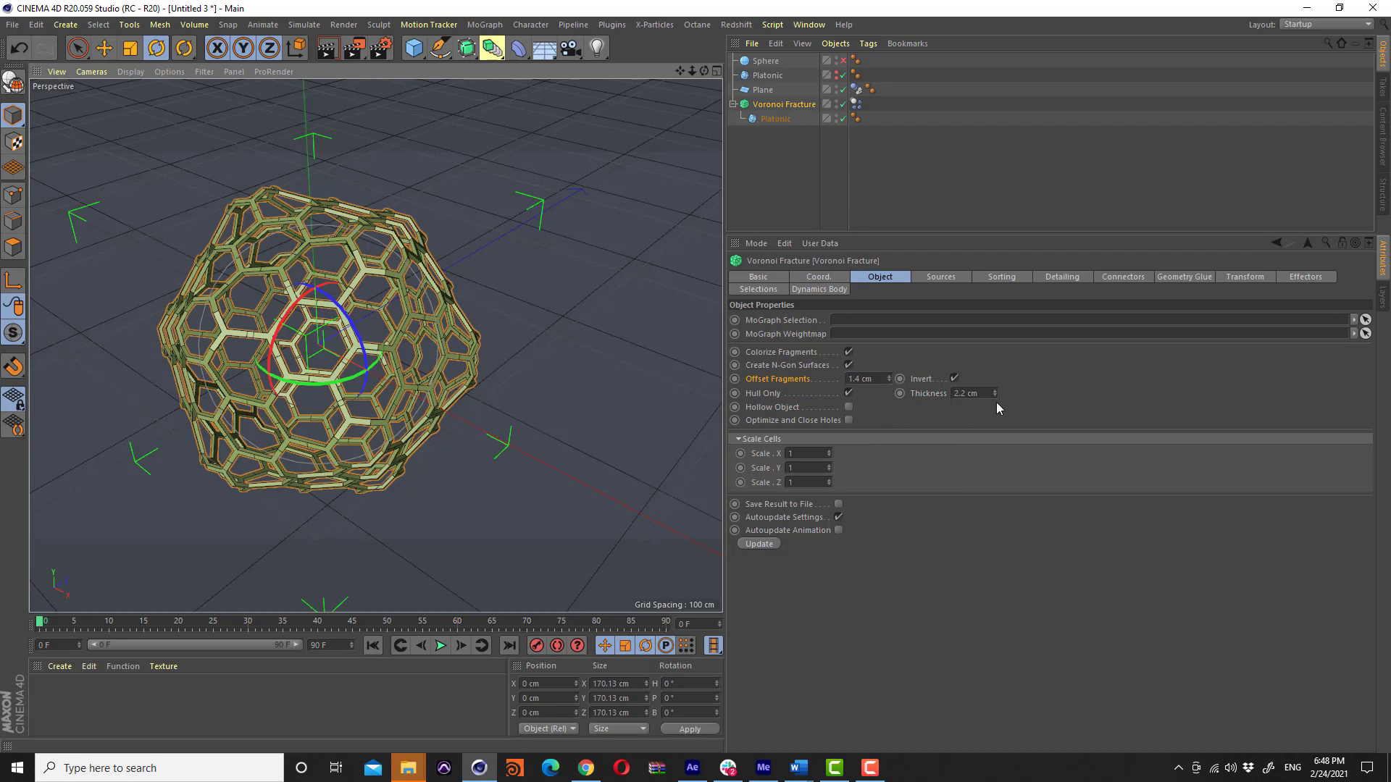
Turn off Hull Only and Invert, and adjust the Scale Cells X value
{"action": "left_click", "coordinate": [849, 393]}
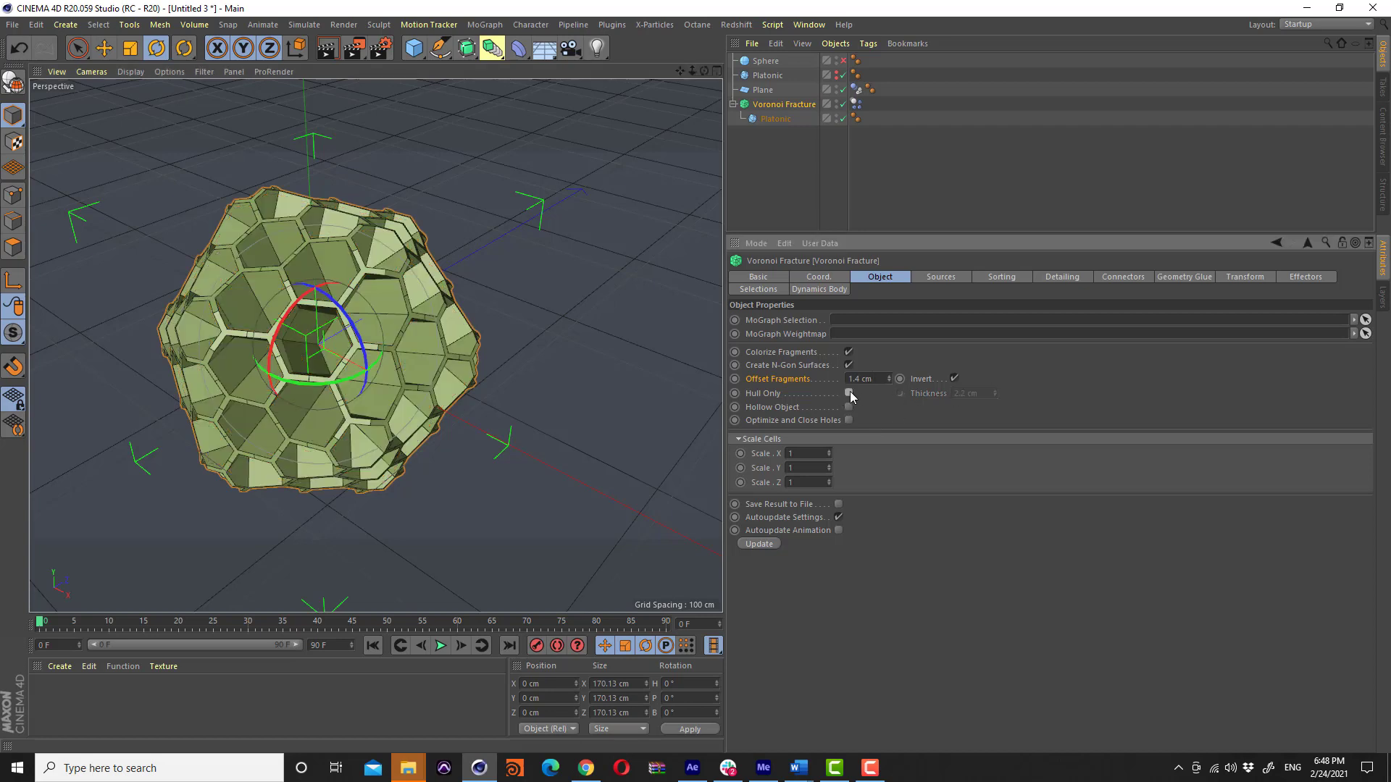
{"action": "left_click", "coordinate": [954, 377]}
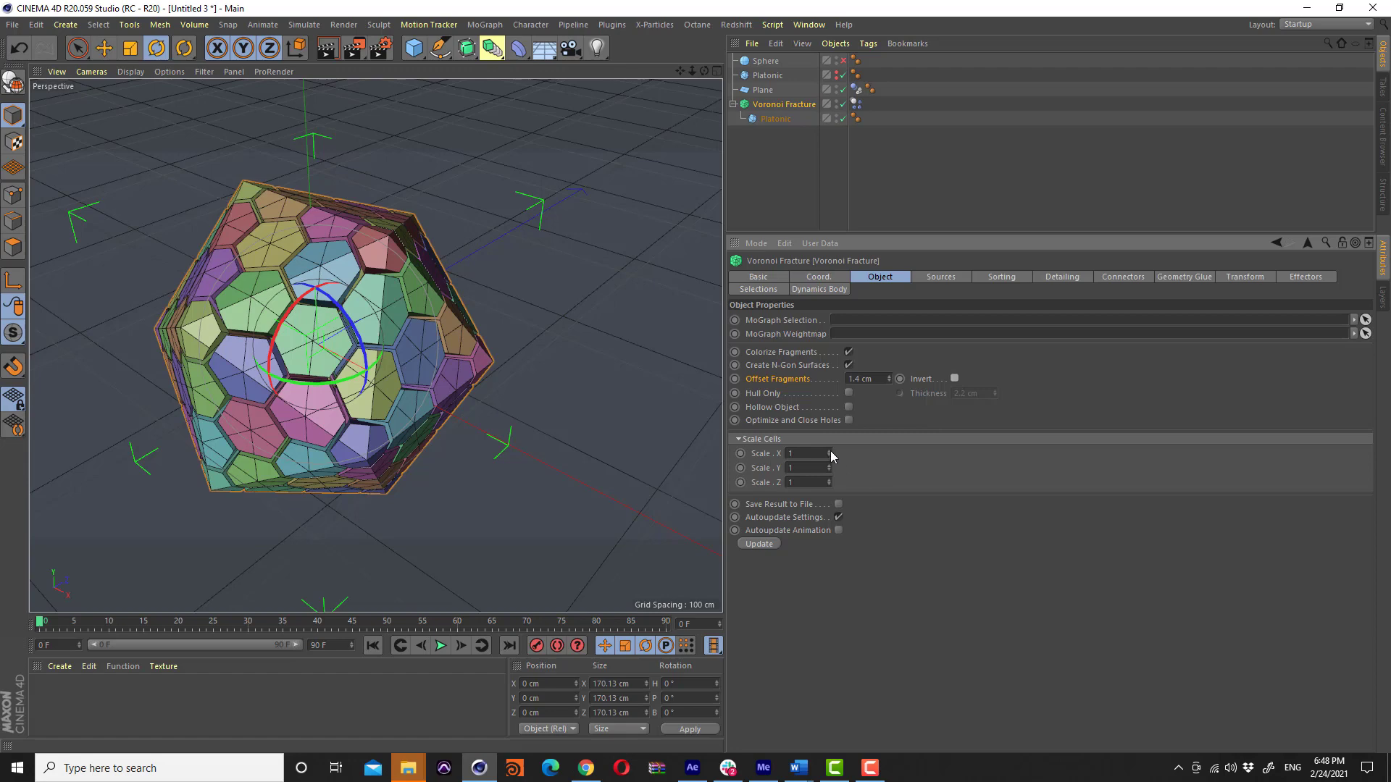
{"action": "left_click_drag", "start_coordinate": [829, 454], "coordinate": [830, 462]}
Orbit and zoom until the fractured platonic is centred head-on
{"action": "left_click_drag", "start_coordinate": [693, 436], "coordinate": [173, 298], "text": "alt"}
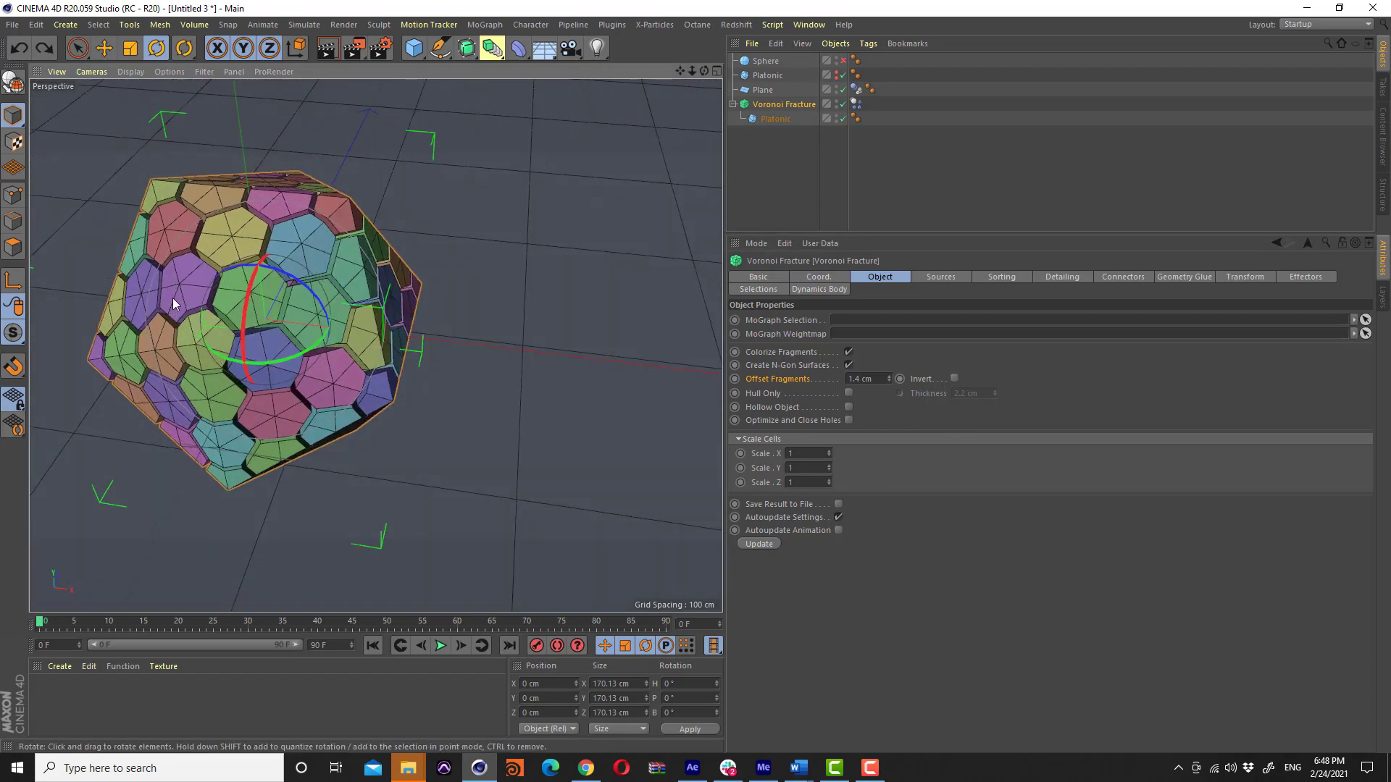
{"action": "scroll", "coordinate": [172, 298], "scroll_direction": "up", "scroll_amount": 3}
{"action": "scroll", "coordinate": [168, 312], "scroll_direction": "up", "scroll_amount": 3}
{"action": "left_click_drag", "start_coordinate": [352, 371], "coordinate": [290, 363], "text": "alt"}
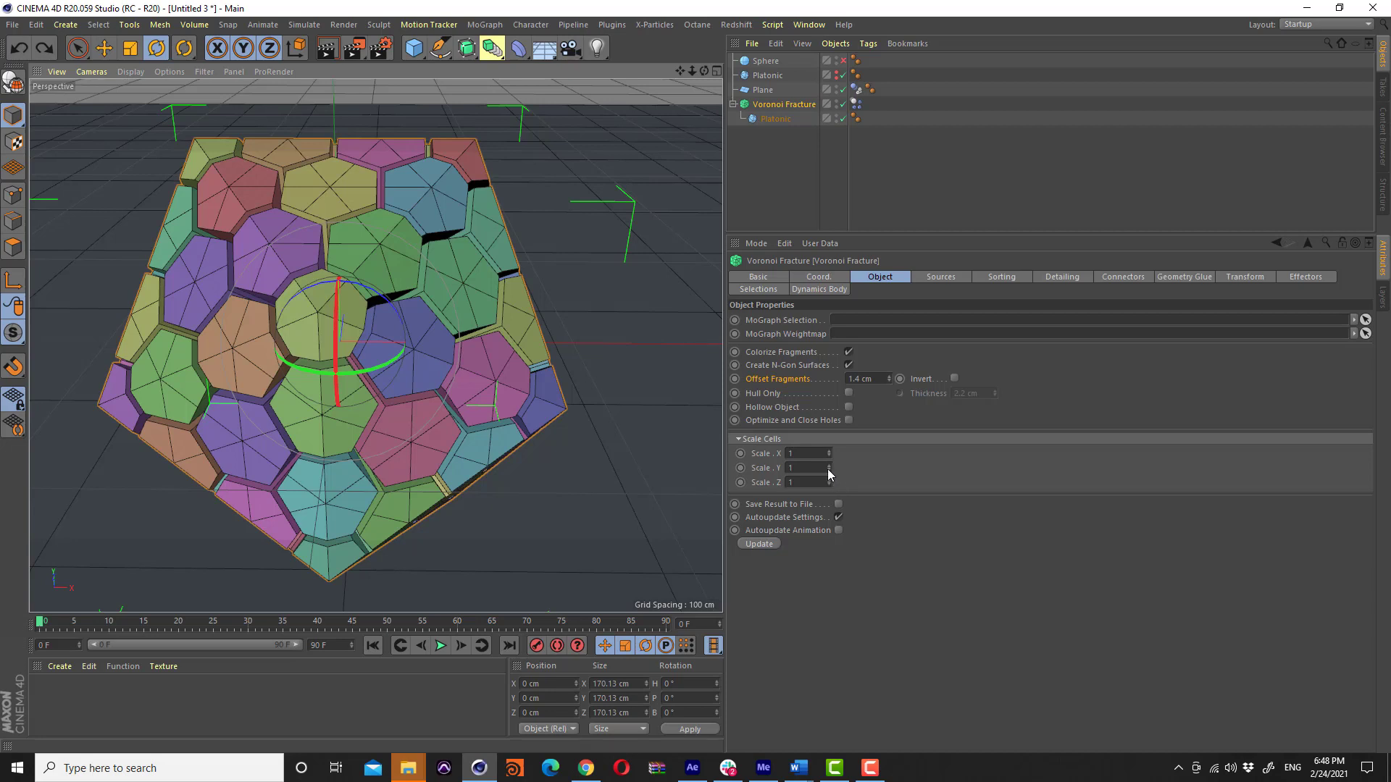
{"action": "left_click_drag", "start_coordinate": [828, 468], "coordinate": [829, 522]}
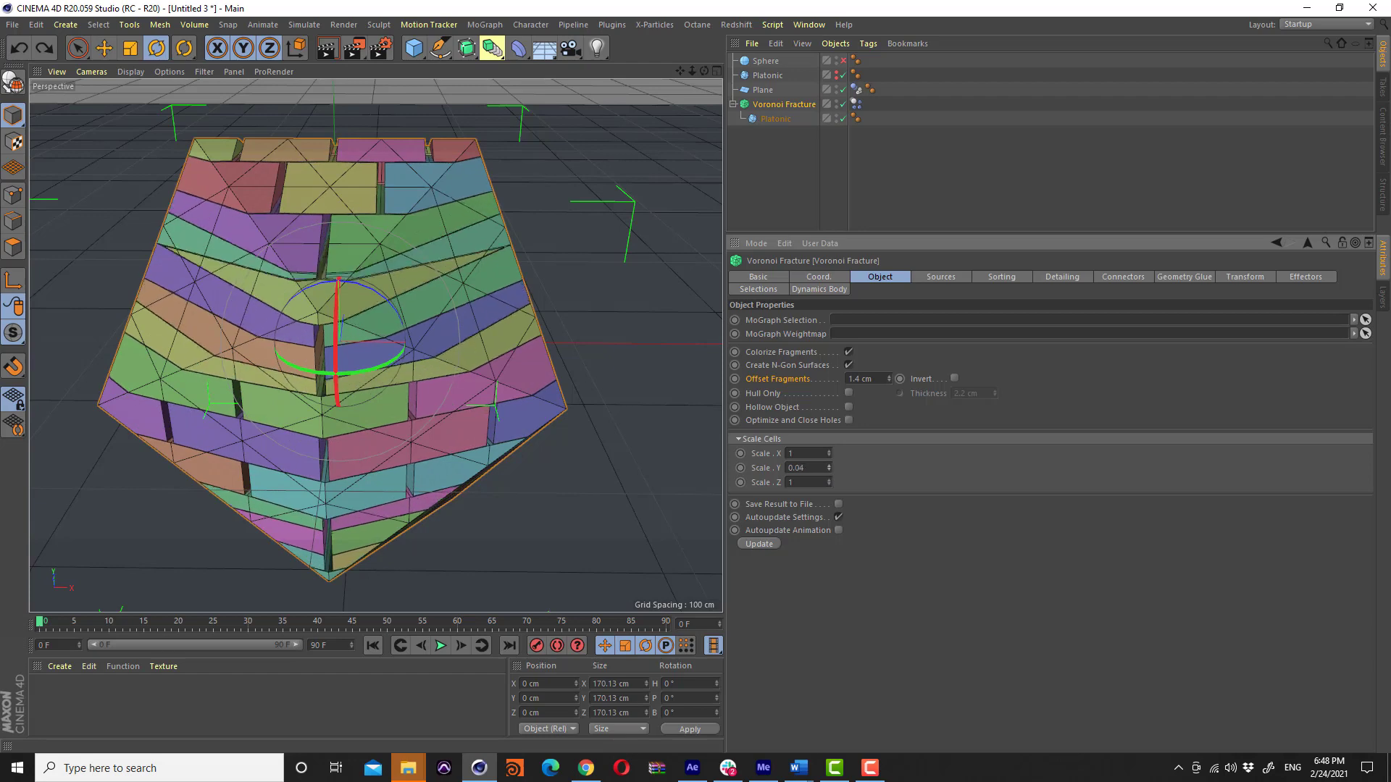
{"action": "mouse_move", "coordinate": [828, 468]}
{"action": "left_mouse_down"}
{"action": "mouse_move", "coordinate": [829, 449]}
{"action": "mouse_move", "coordinate": [828, 507]}
{"action": "left_mouse_up"}
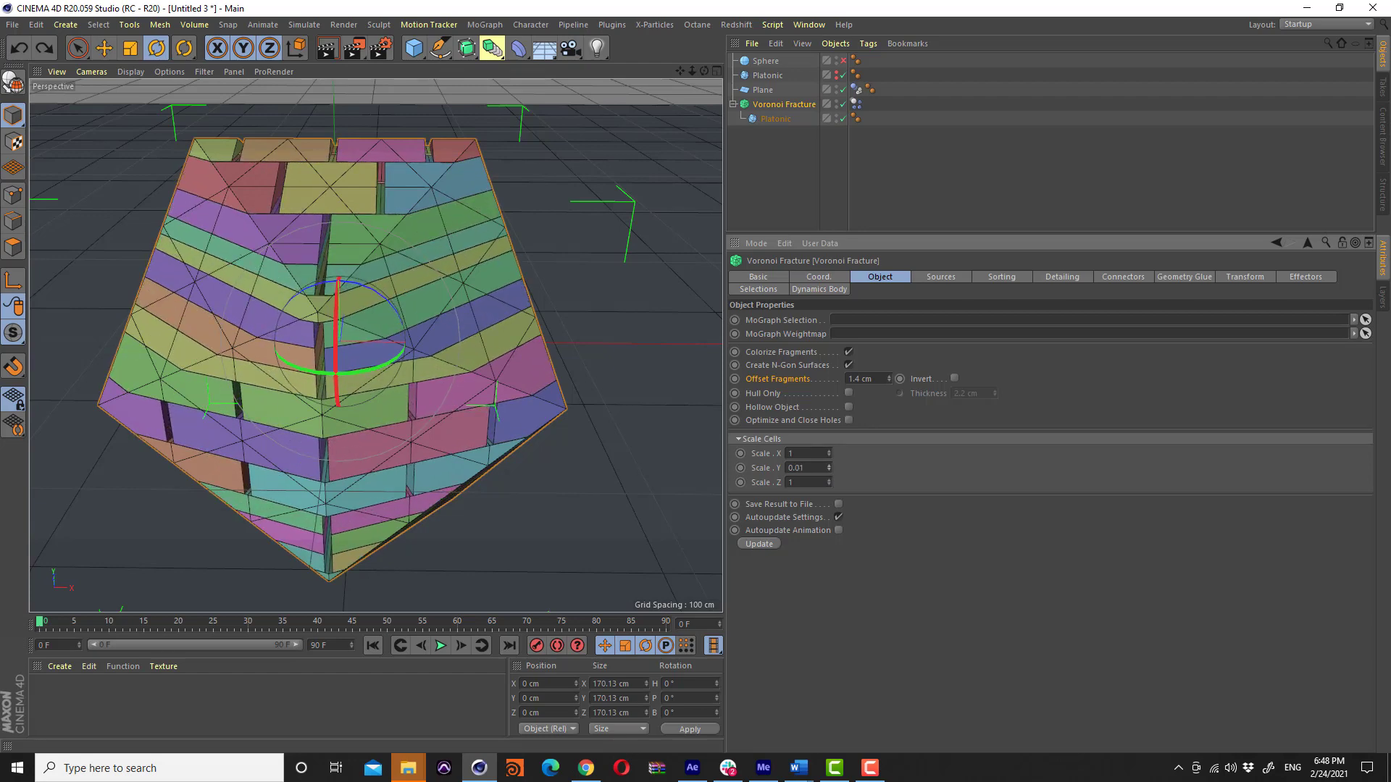
{"action": "mouse_move", "coordinate": [333, 313]}
{"action": "left_mouse_down", "text": "alt"}
{"action": "mouse_move", "coordinate": [238, 302]}
{"action": "mouse_move", "coordinate": [472, 268]}
{"action": "left_mouse_up", "text": "alt"}
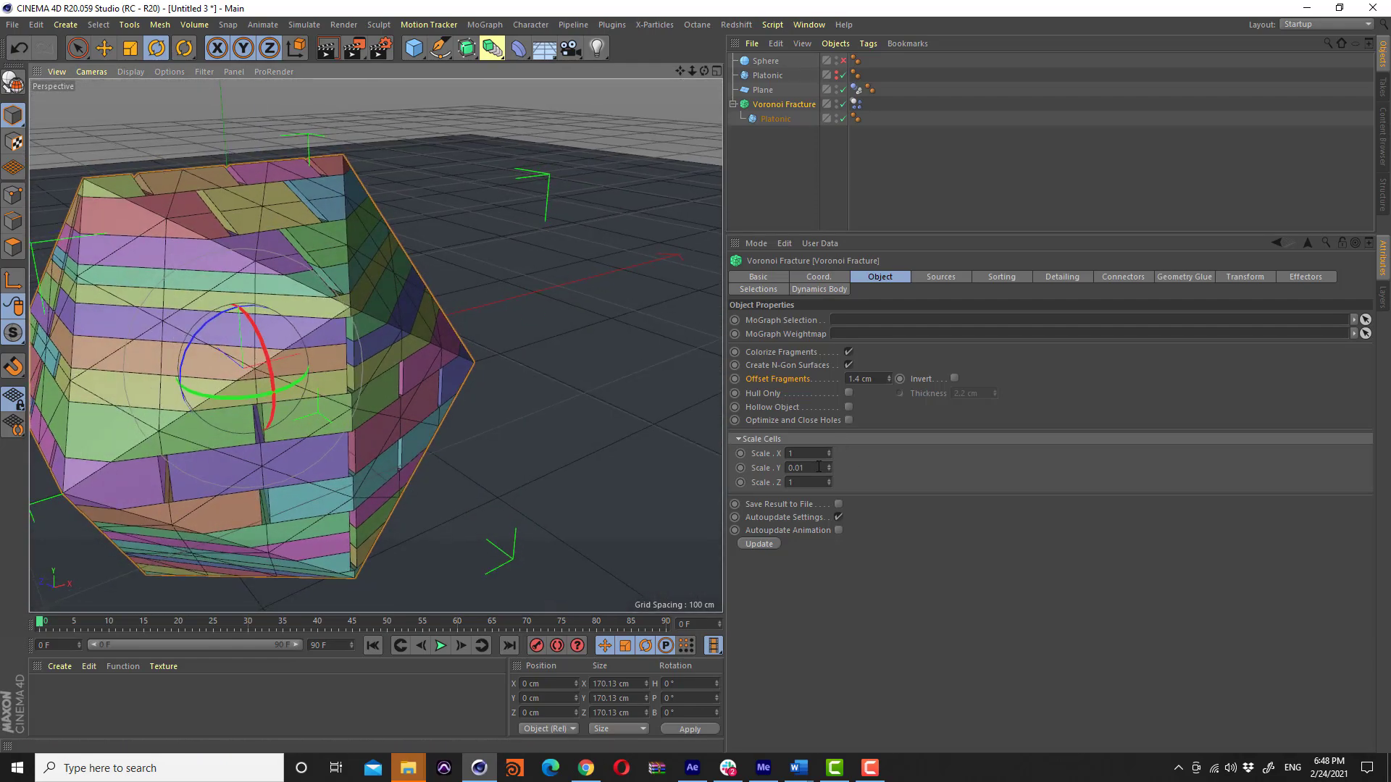
{"action": "type", "text": "1"}
{"action": "key", "text": "Return"}
{"action": "left_click_drag", "start_coordinate": [830, 482], "coordinate": [831, 435]}
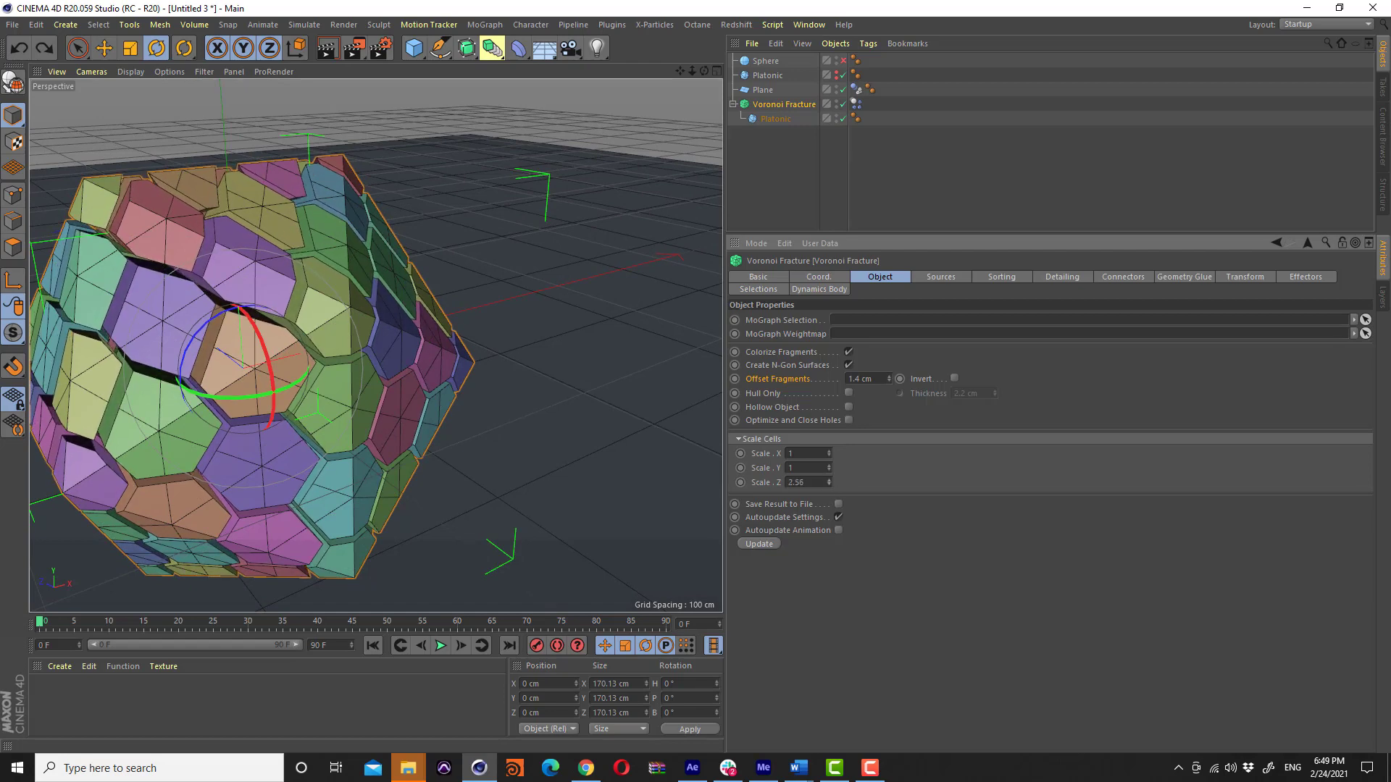
{"action": "mouse_move", "coordinate": [829, 482]}
{"action": "left_mouse_down"}
{"action": "mouse_move", "coordinate": [830, 521]}
{"action": "mouse_move", "coordinate": [829, 456]}
{"action": "mouse_move", "coordinate": [830, 492]}
{"action": "left_mouse_up"}
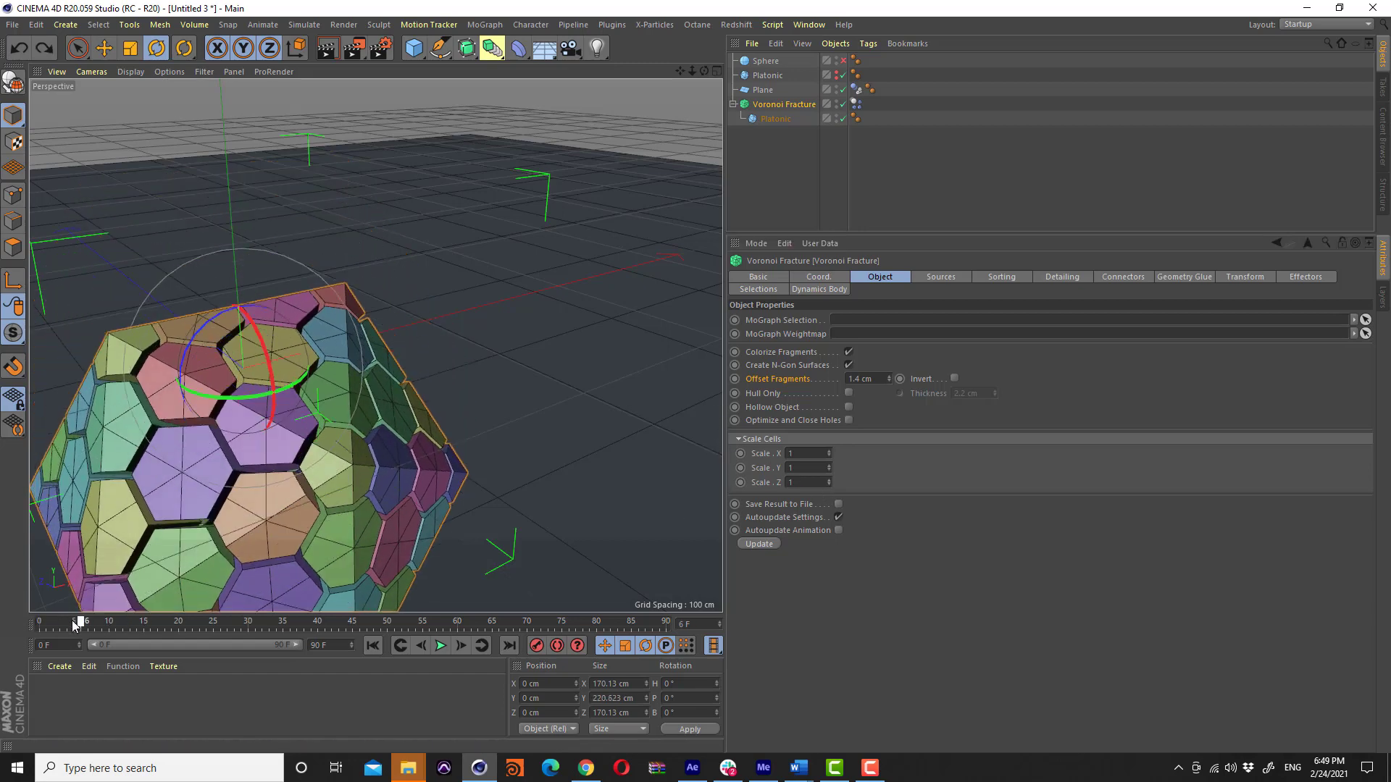
{"action": "left_click_drag", "start_coordinate": [45, 627], "coordinate": [41, 627]}
{"action": "left_click_drag", "start_coordinate": [379, 305], "coordinate": [453, 305], "text": "alt"}
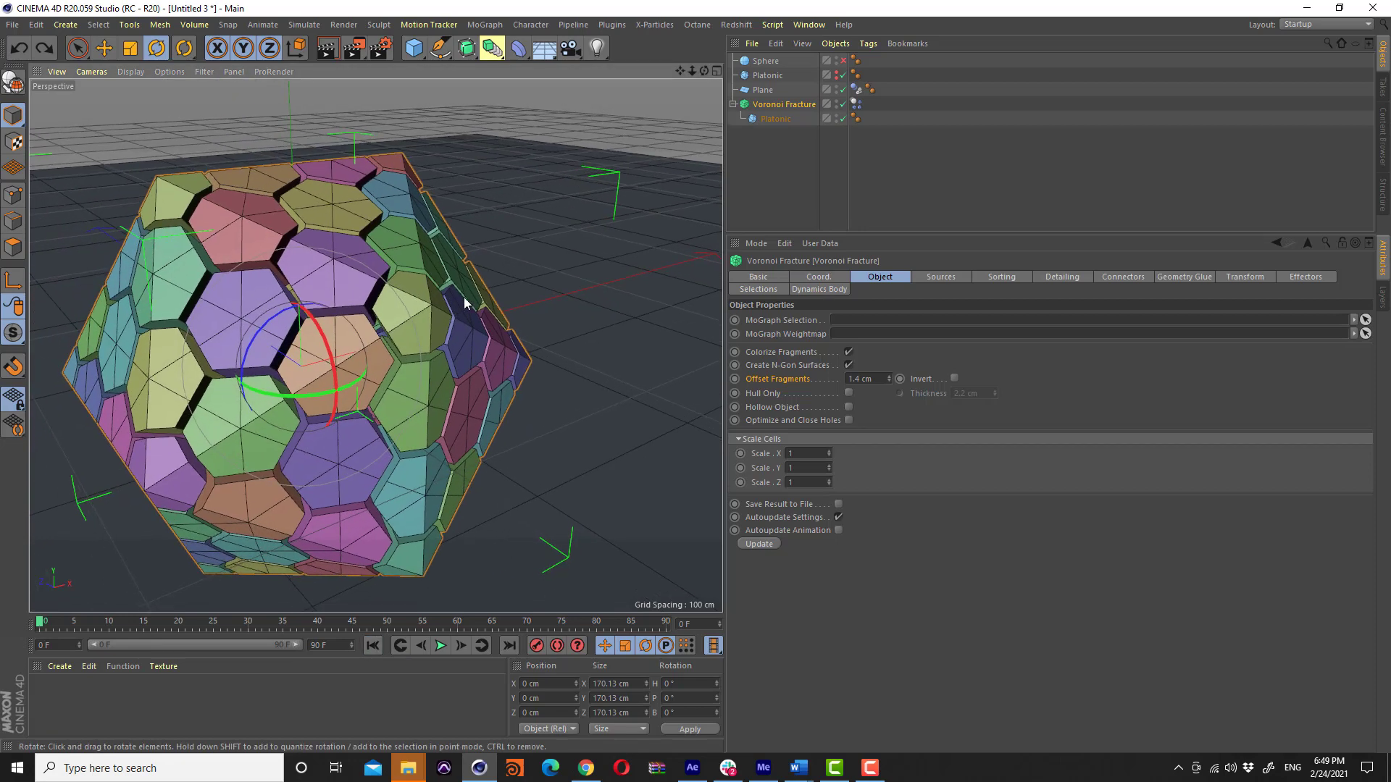
Set the Dynamics Body's Follow Position and Follow Rotation to 10
{"action": "left_click", "coordinate": [860, 106]}
{"action": "left_click", "coordinate": [906, 276]}
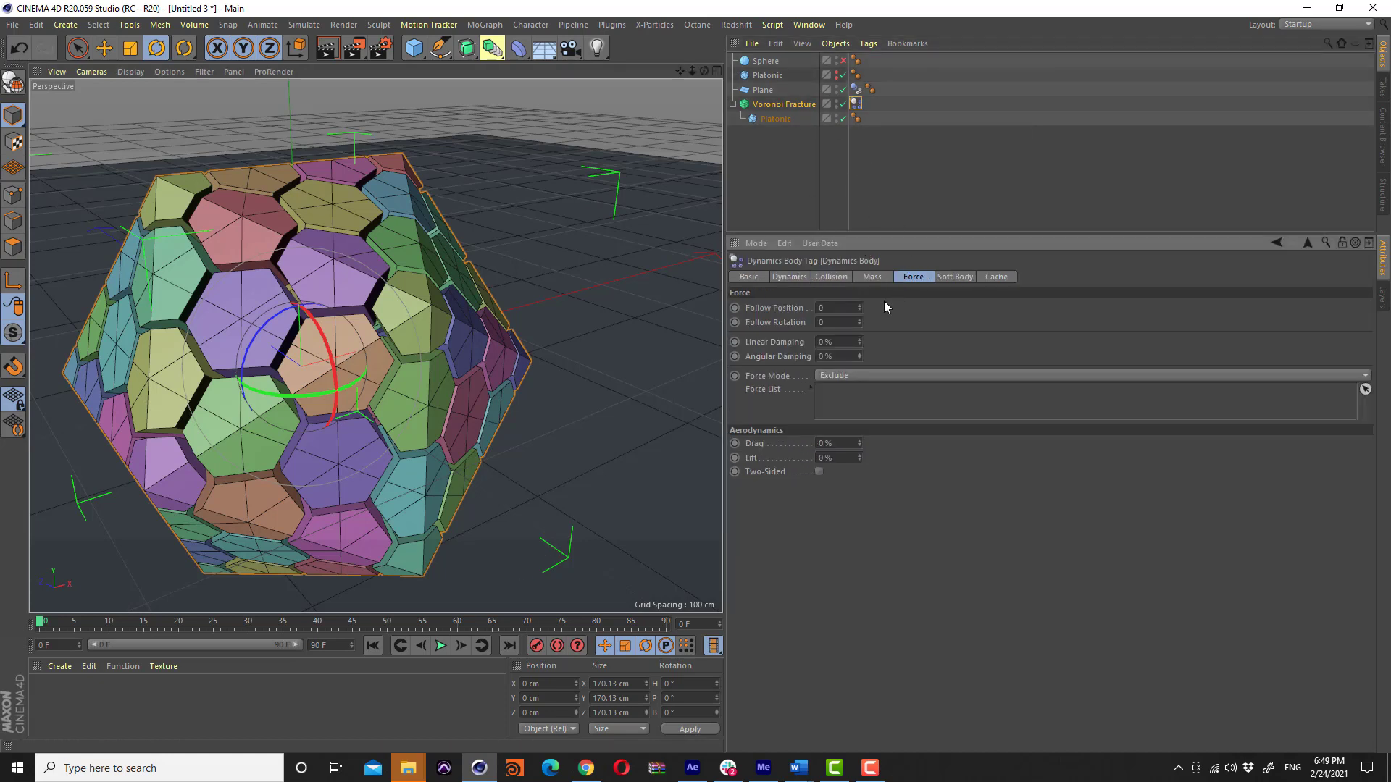
{"action": "left_click", "coordinate": [836, 305]}
{"action": "type", "text": "10"}
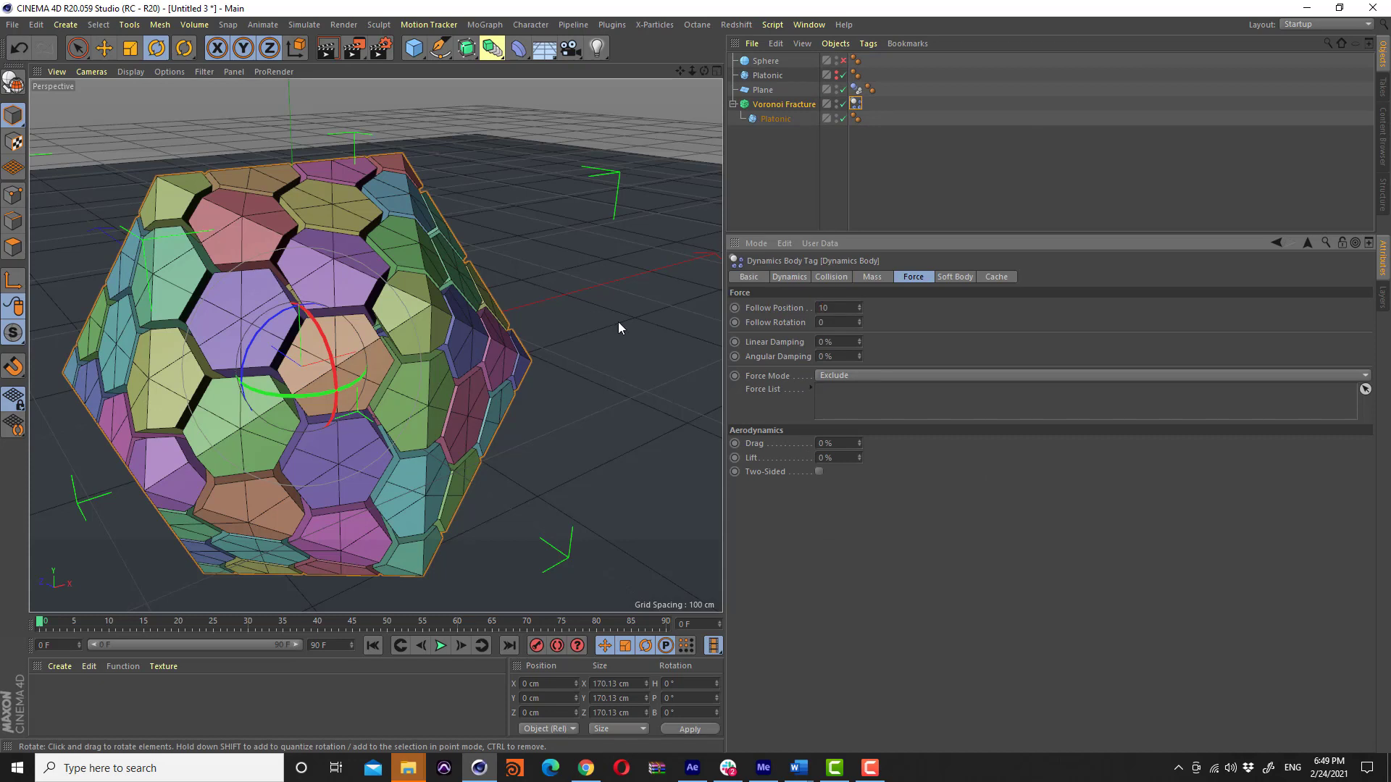
{"action": "key", "text": "Tab"}
Play the simulation, then stop and rewind to frame 0
{"action": "left_click", "coordinate": [440, 646]}
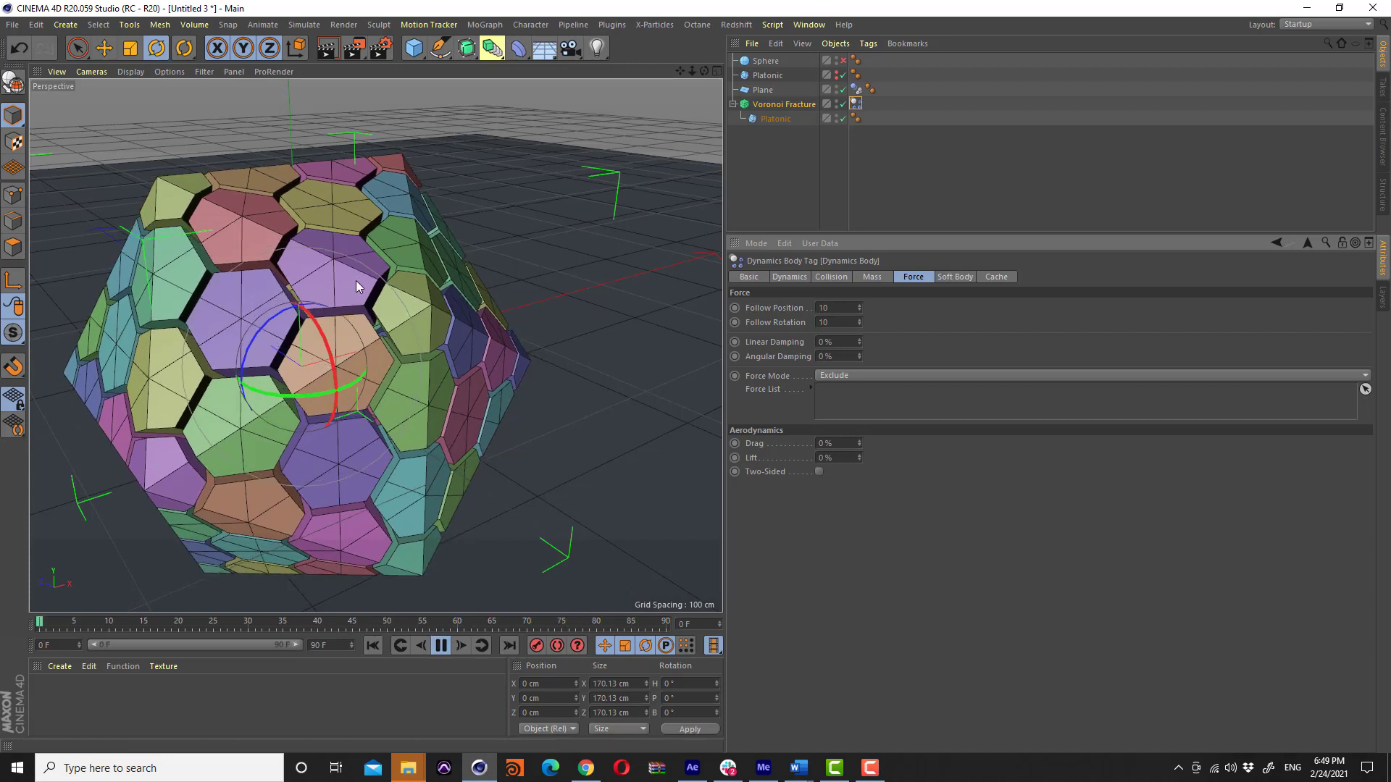
{"action": "left_click", "coordinate": [780, 103]}
{"action": "left_click", "coordinate": [441, 645]}
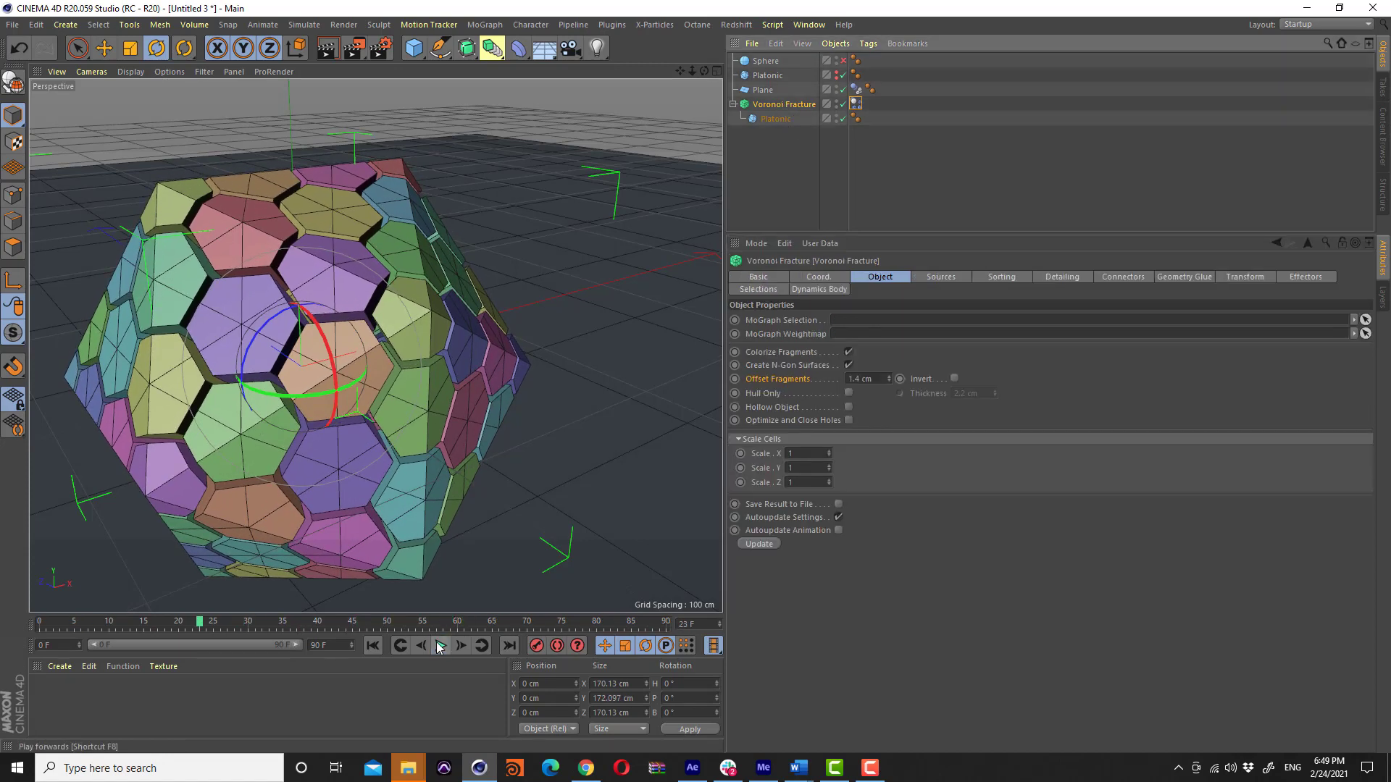
{"action": "left_click", "coordinate": [373, 645]}
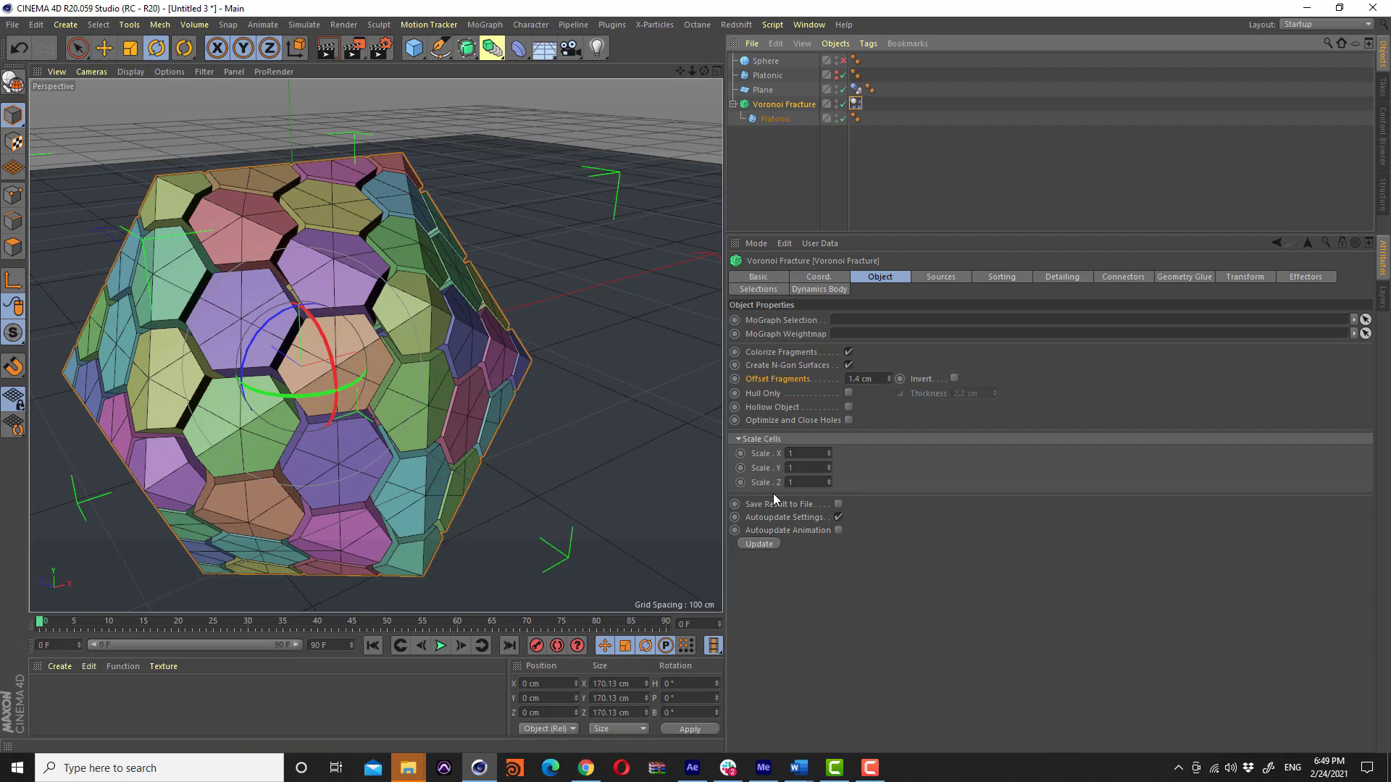
Keyframe Scale Cells Z at 1 on frame 0 and 0.23 on frame 39
{"action": "left_click", "coordinate": [740, 483], "text": "ctrl"}
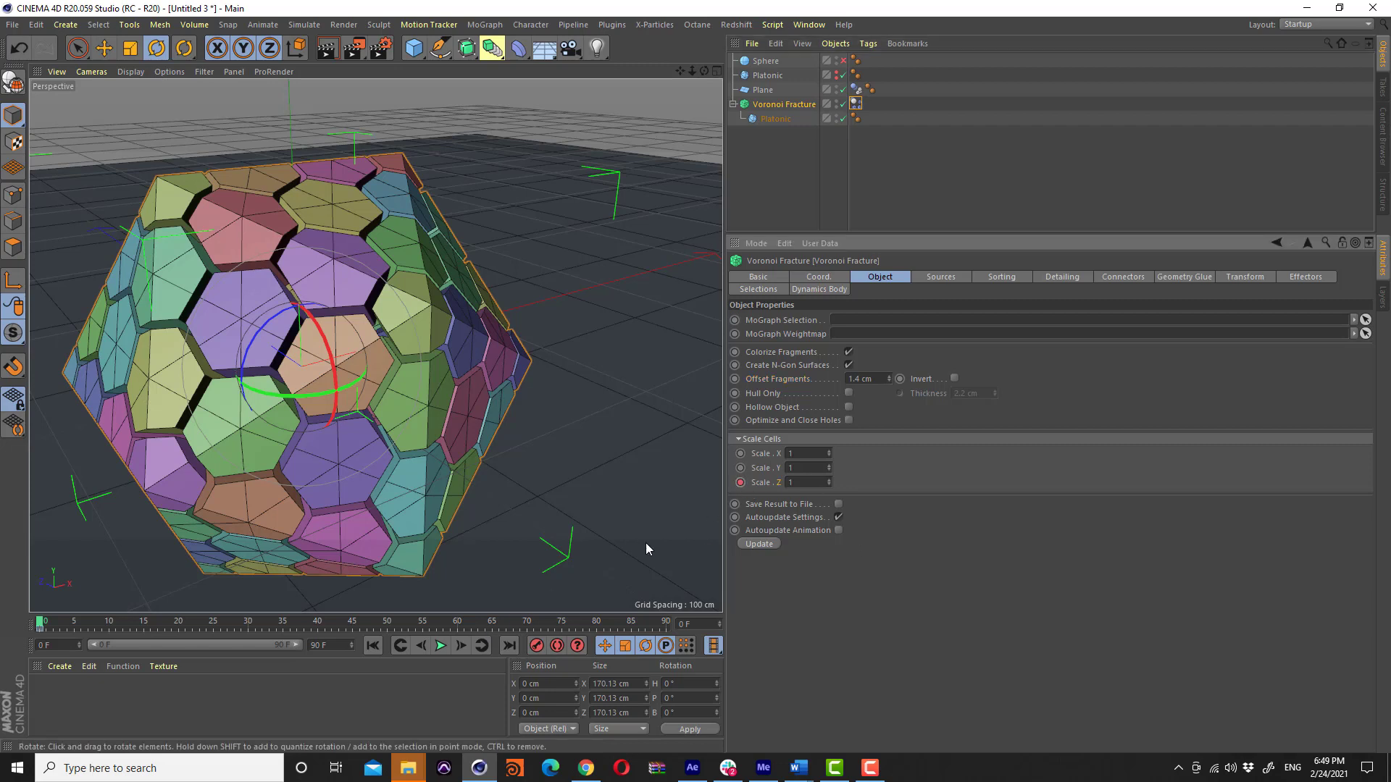
{"action": "left_click", "coordinate": [54, 626]}
{"action": "left_click_drag", "start_coordinate": [54, 627], "coordinate": [311, 624]}
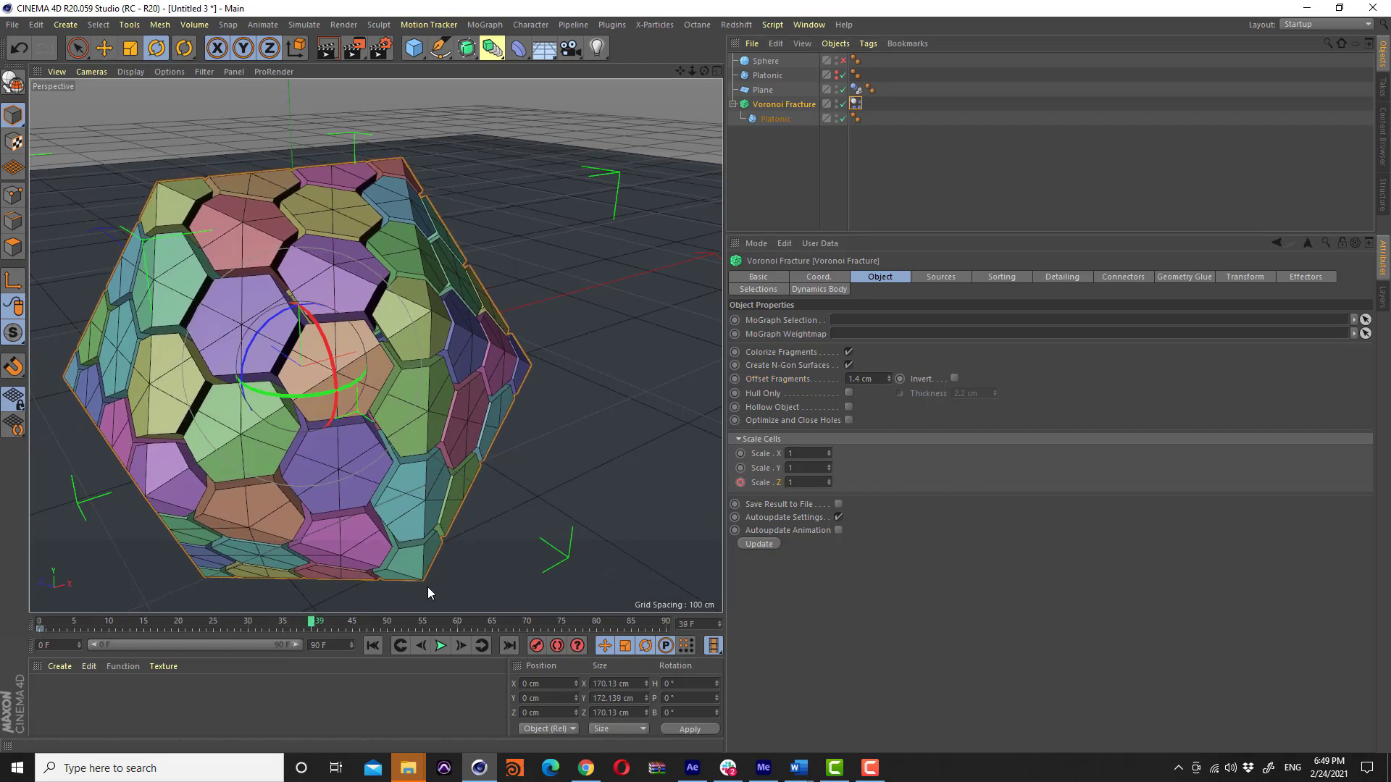
{"action": "left_click_drag", "start_coordinate": [828, 482], "coordinate": [829, 538]}
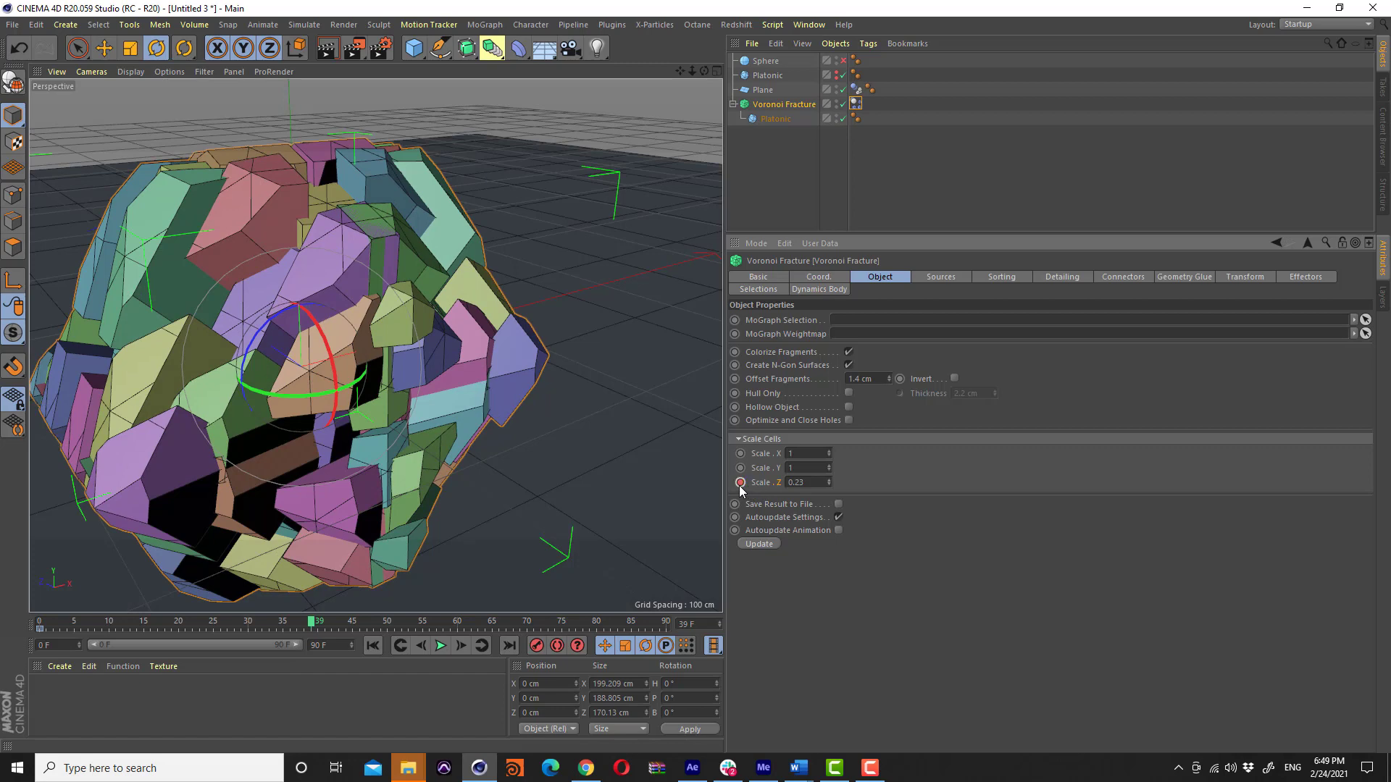
Play the animation to watch the cells flatten, then stop it
{"action": "left_click", "coordinate": [373, 645]}
{"action": "left_click", "coordinate": [440, 645]}
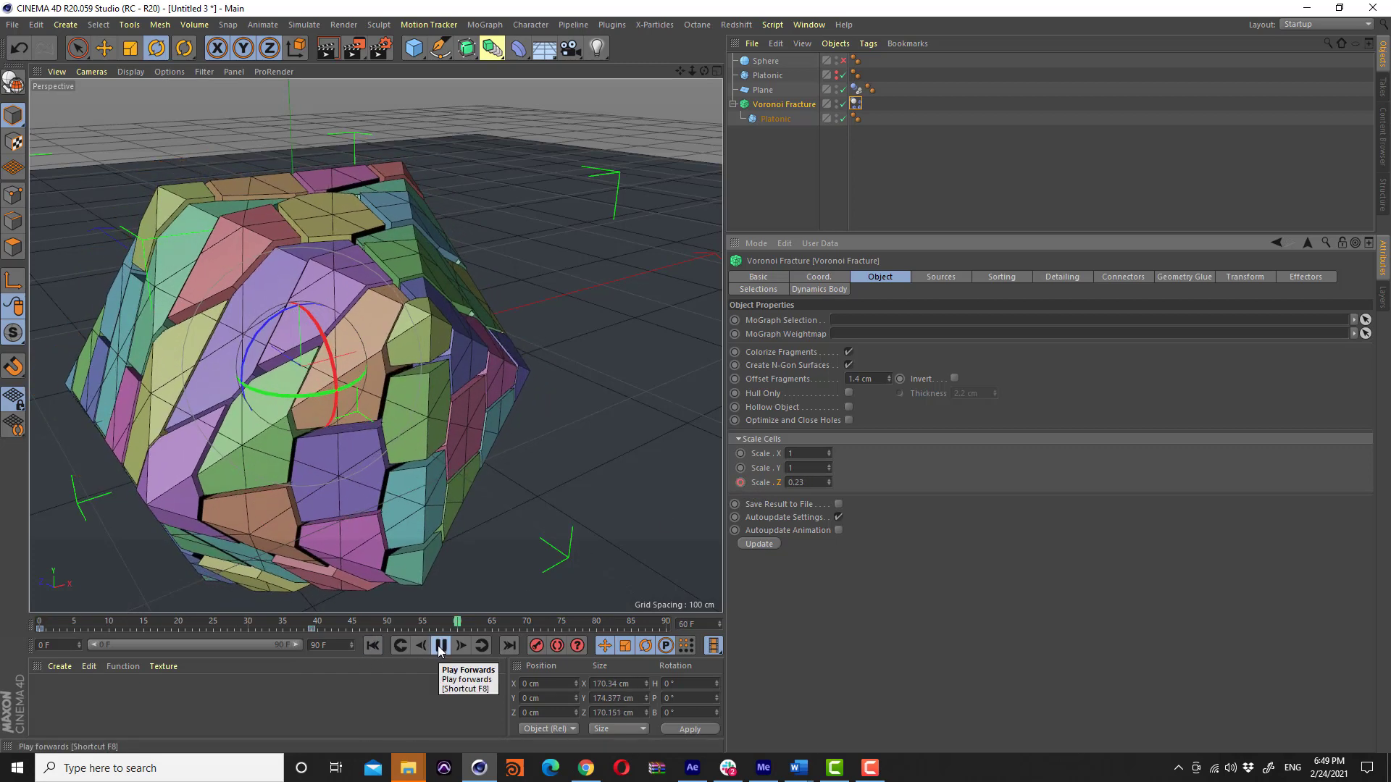
{"action": "mouse_move", "coordinate": [249, 388]}
{"action": "left_mouse_down", "text": "alt"}
{"action": "mouse_move", "coordinate": [293, 347]}
{"action": "mouse_move", "coordinate": [263, 341]}
{"action": "mouse_move", "coordinate": [442, 311]}
{"action": "left_mouse_up", "text": "alt"}
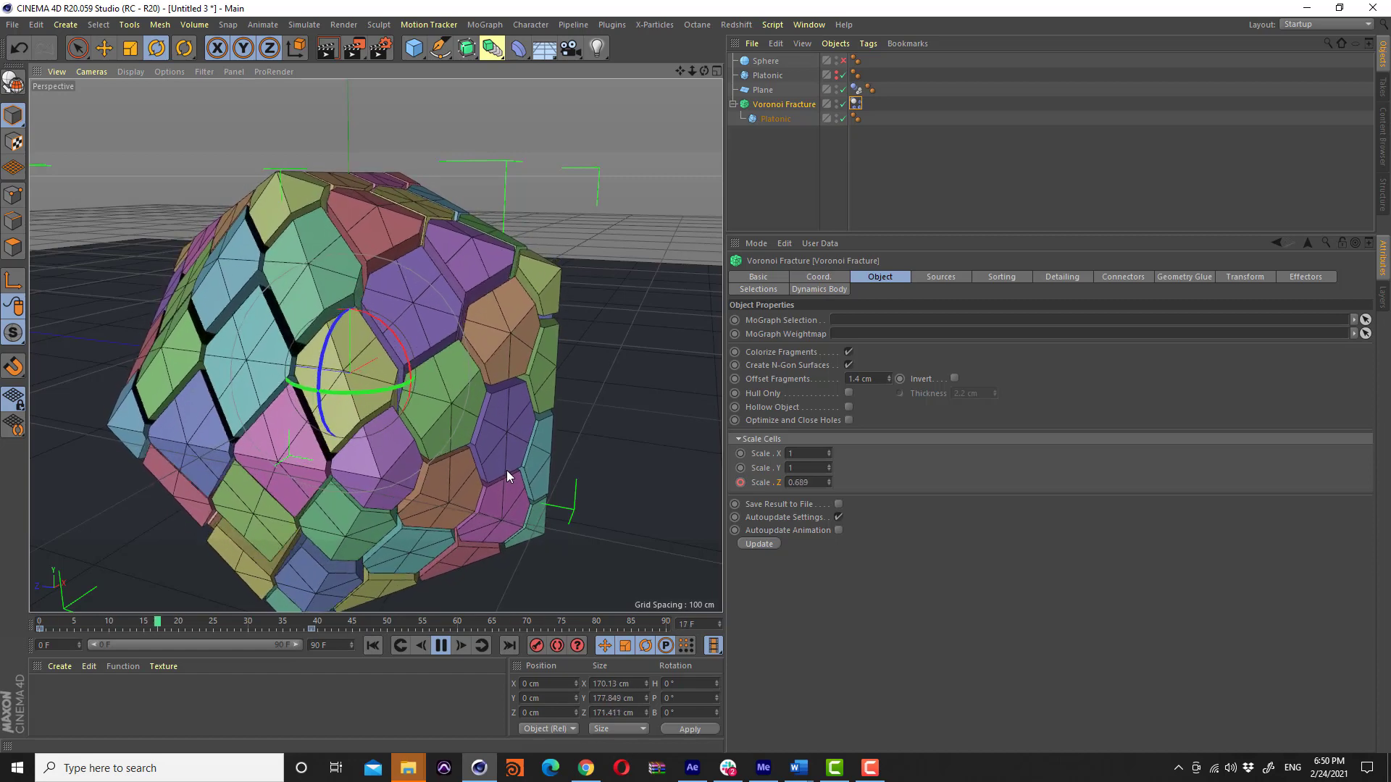
{"action": "left_click", "coordinate": [440, 646]}
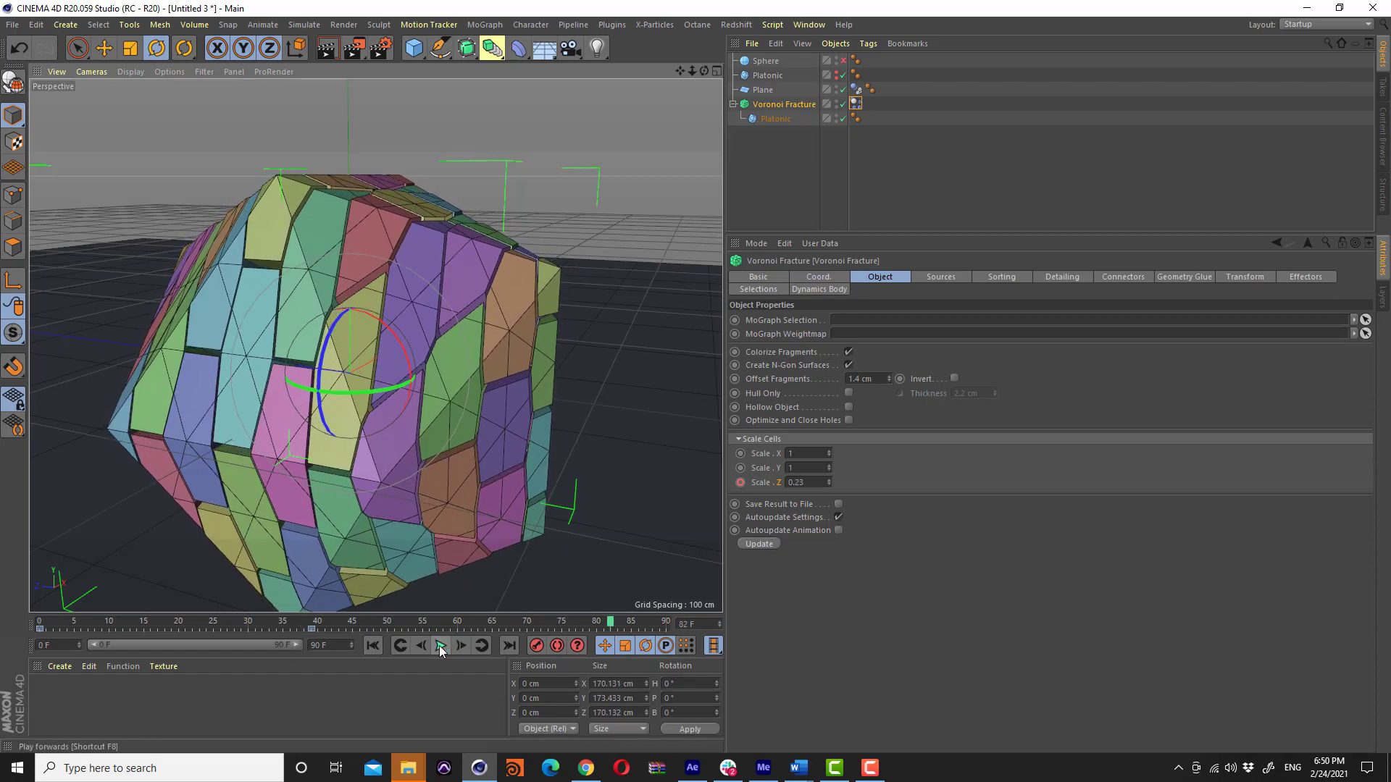
Rewind to frame 0 and set Offset Fragments to 0 cm
{"action": "left_click", "coordinate": [377, 645]}
{"action": "left_click", "coordinate": [767, 189]}
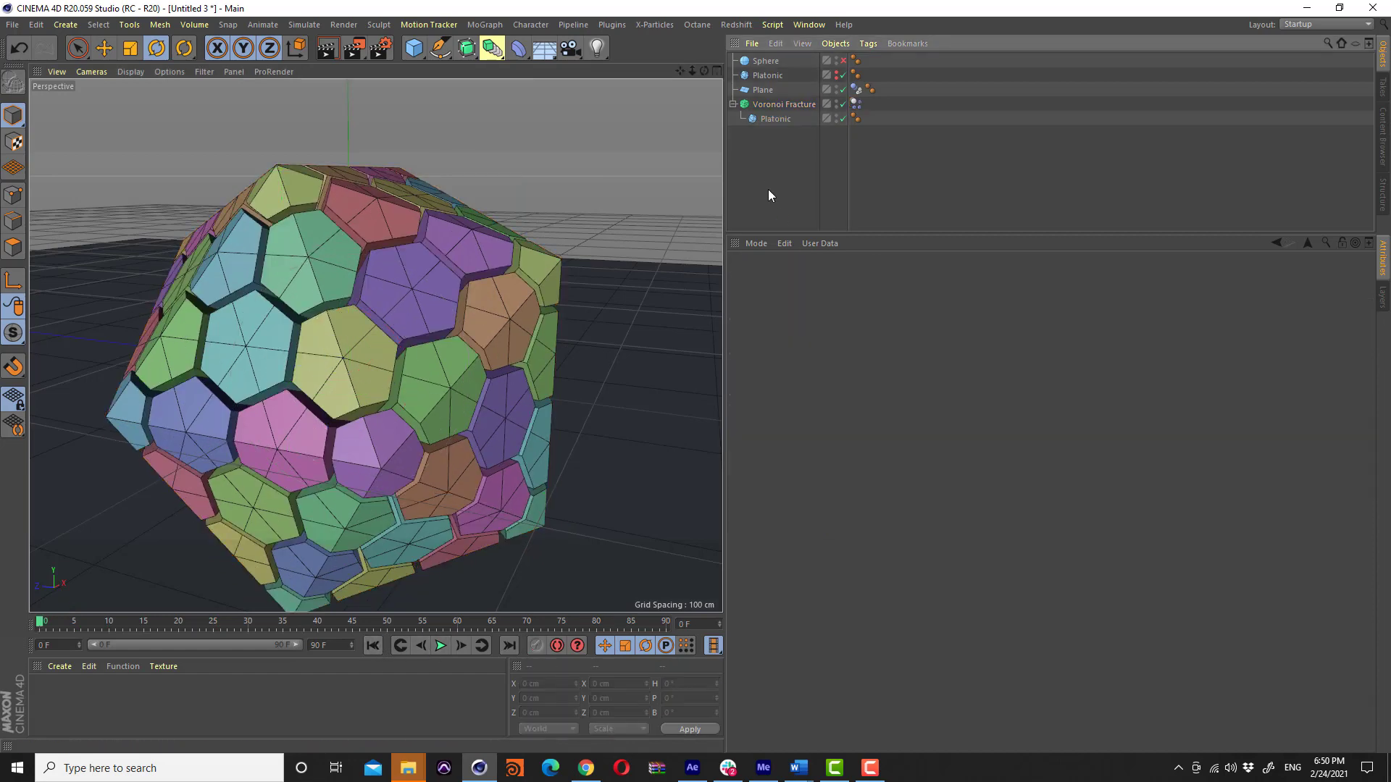
{"action": "left_click", "coordinate": [764, 104]}
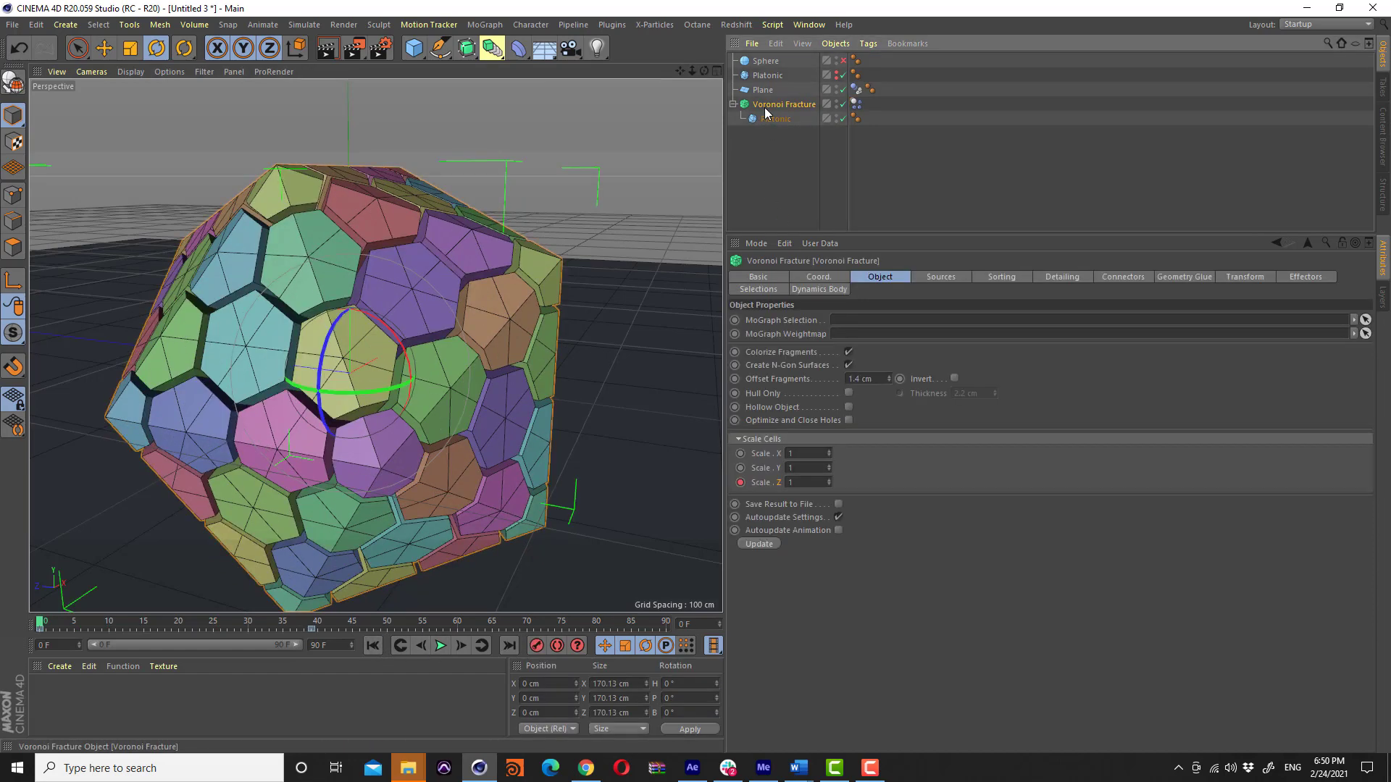
{"action": "double_click", "coordinate": [873, 379]}
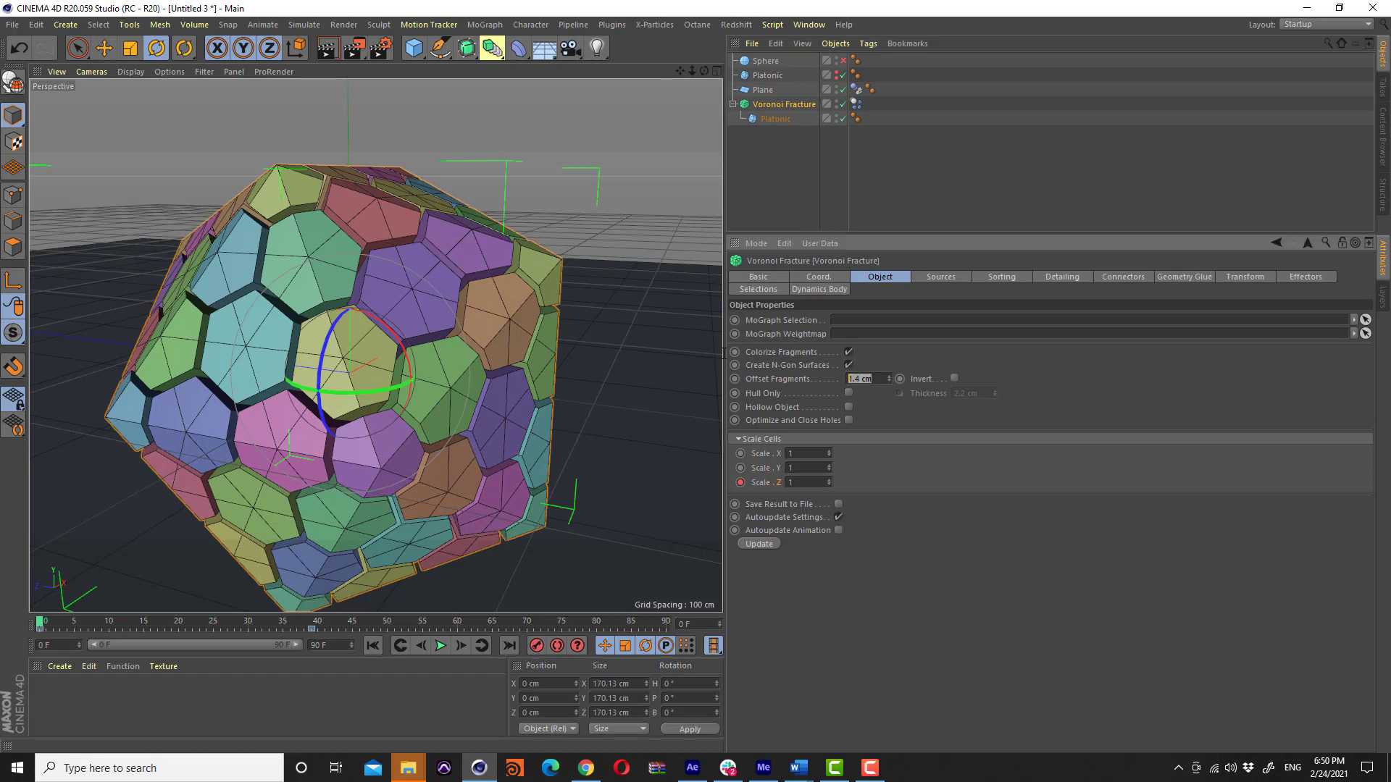
{"action": "type", "text": "0"}
{"action": "key", "text": "Return"}
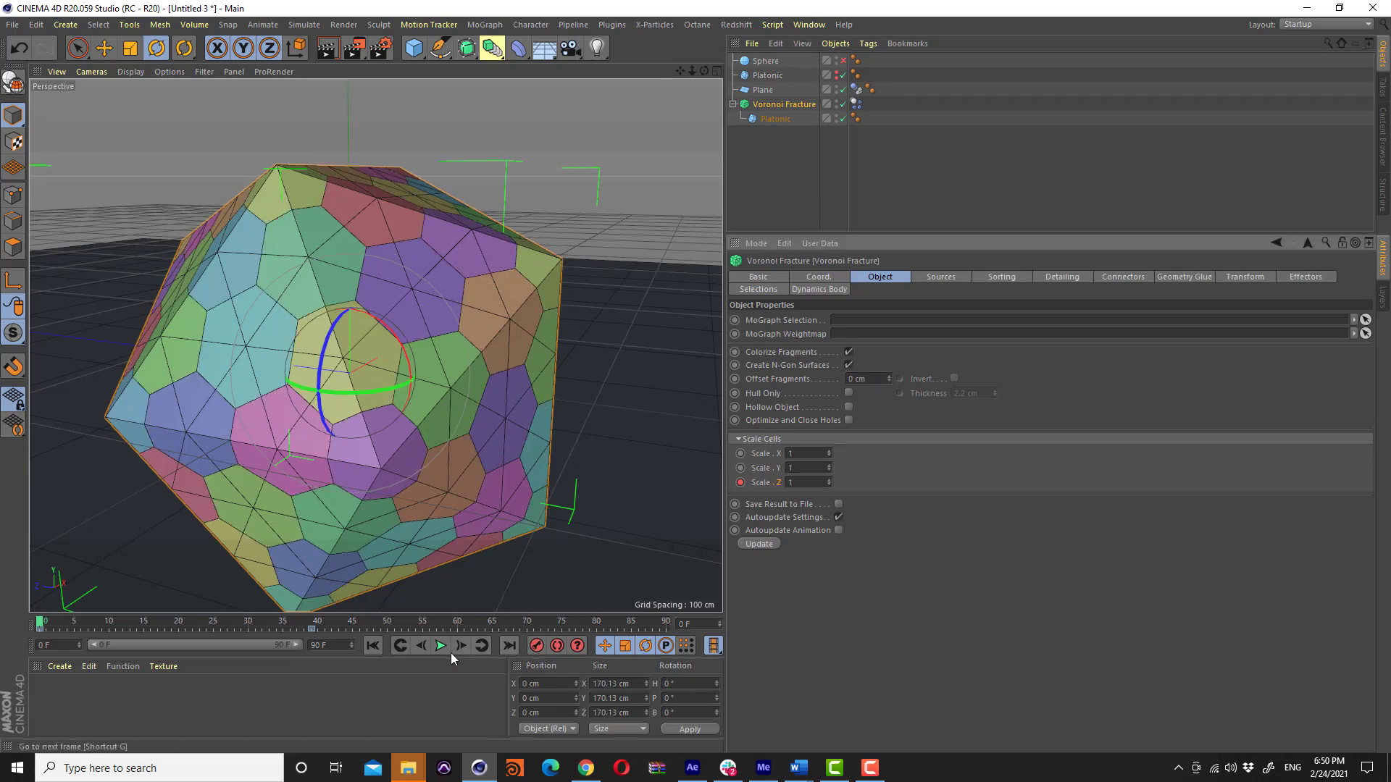
Preview the closed gaps and switch the viewport to Gouraud Shading
{"action": "left_click", "coordinate": [440, 646]}
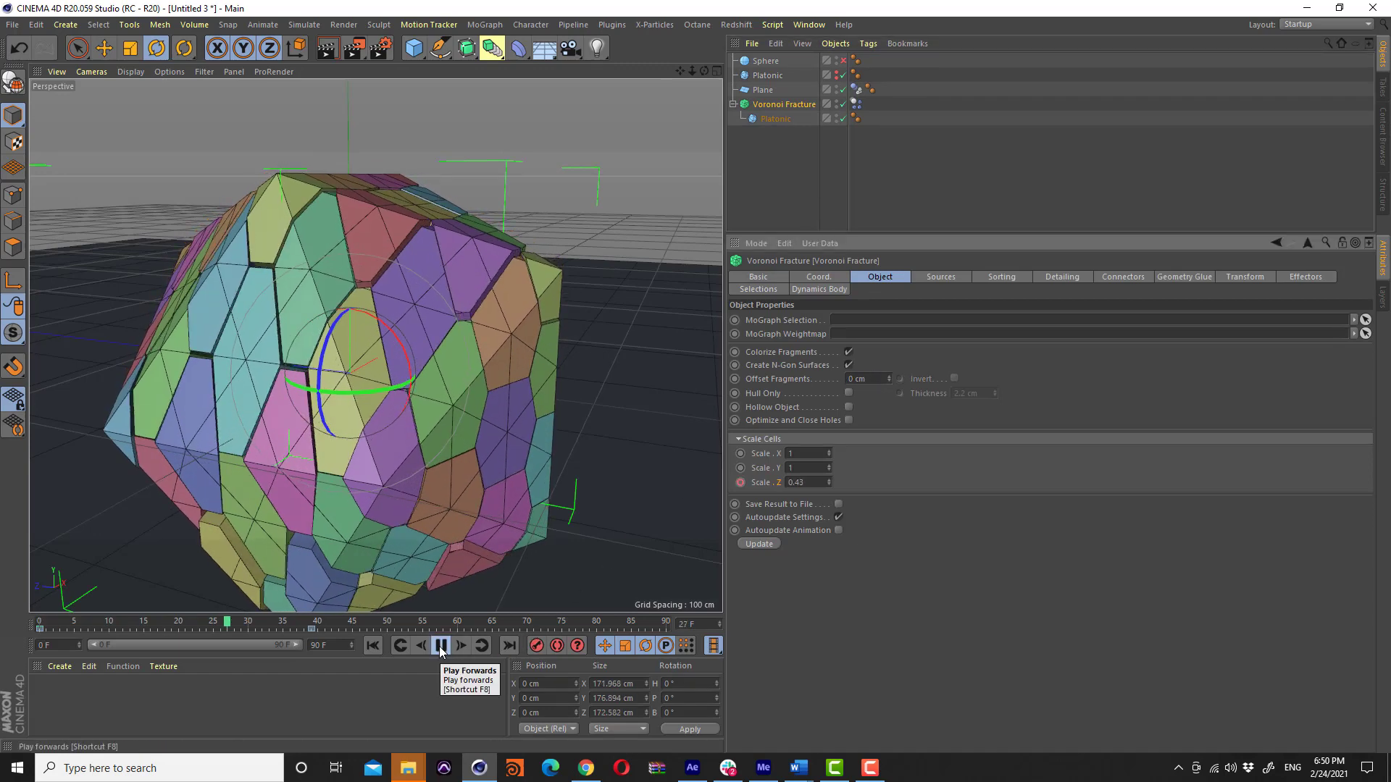
{"action": "left_click", "coordinate": [440, 645]}
{"action": "left_click", "coordinate": [133, 72]}
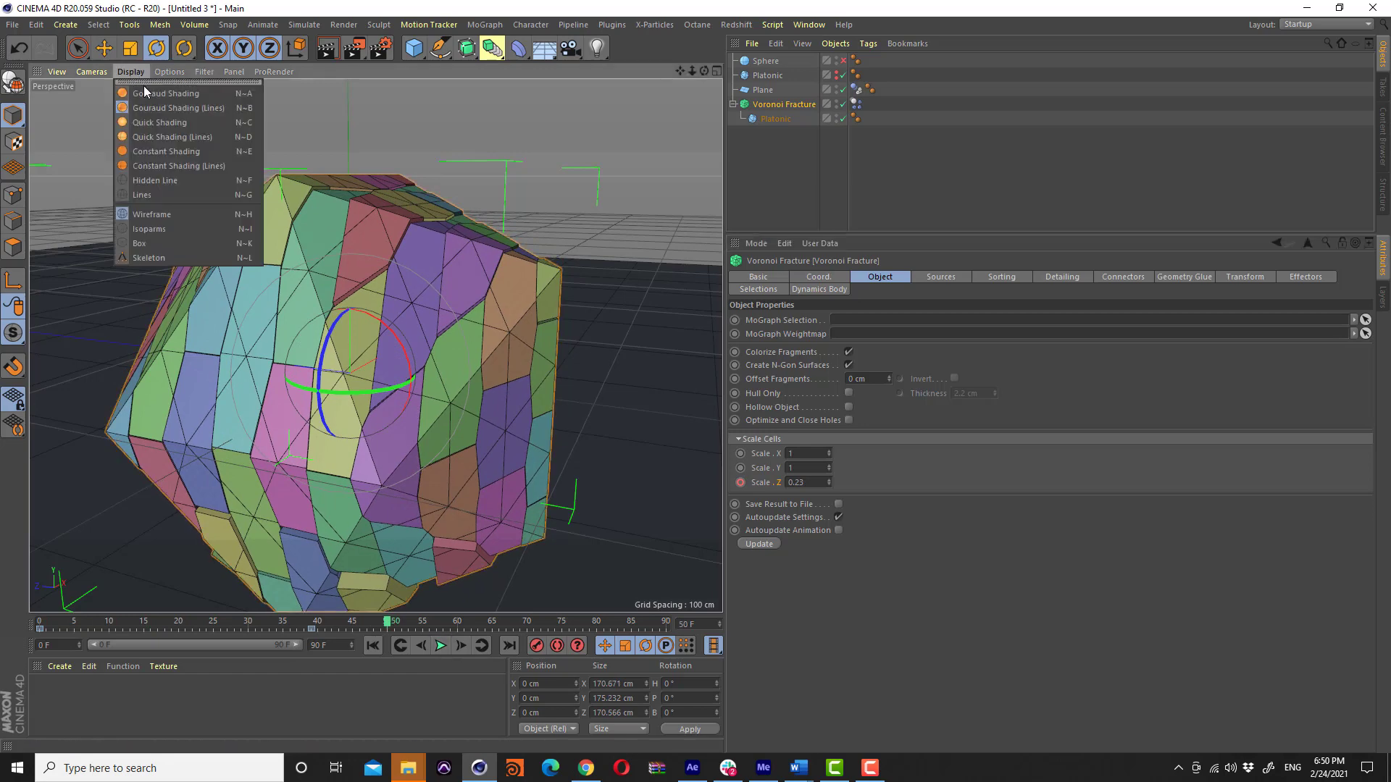
{"action": "left_click_drag", "start_coordinate": [145, 95], "coordinate": [368, 359], "text": "alt"}
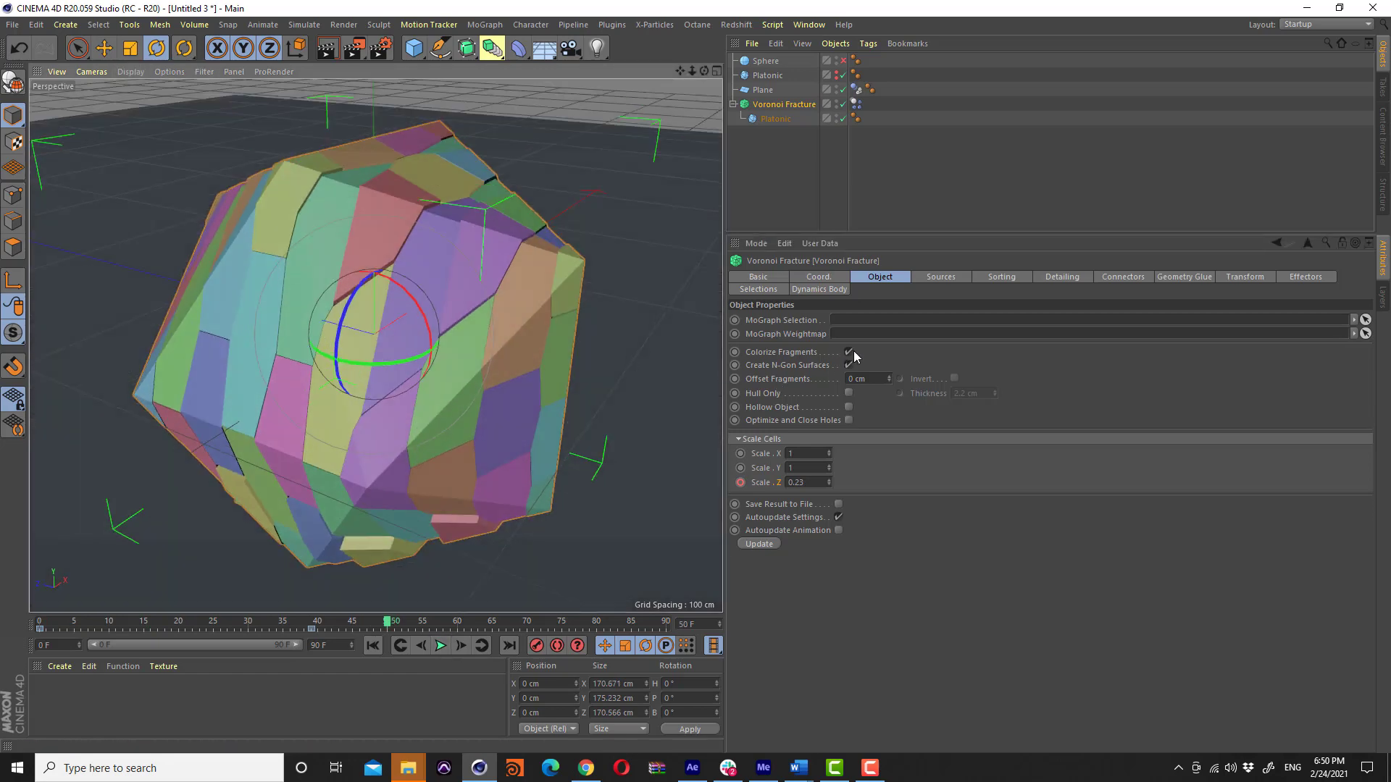
Turn off Colorize Fragments and play back the plain white platonic
{"action": "left_click", "coordinate": [849, 352]}
{"action": "left_click", "coordinate": [441, 646]}
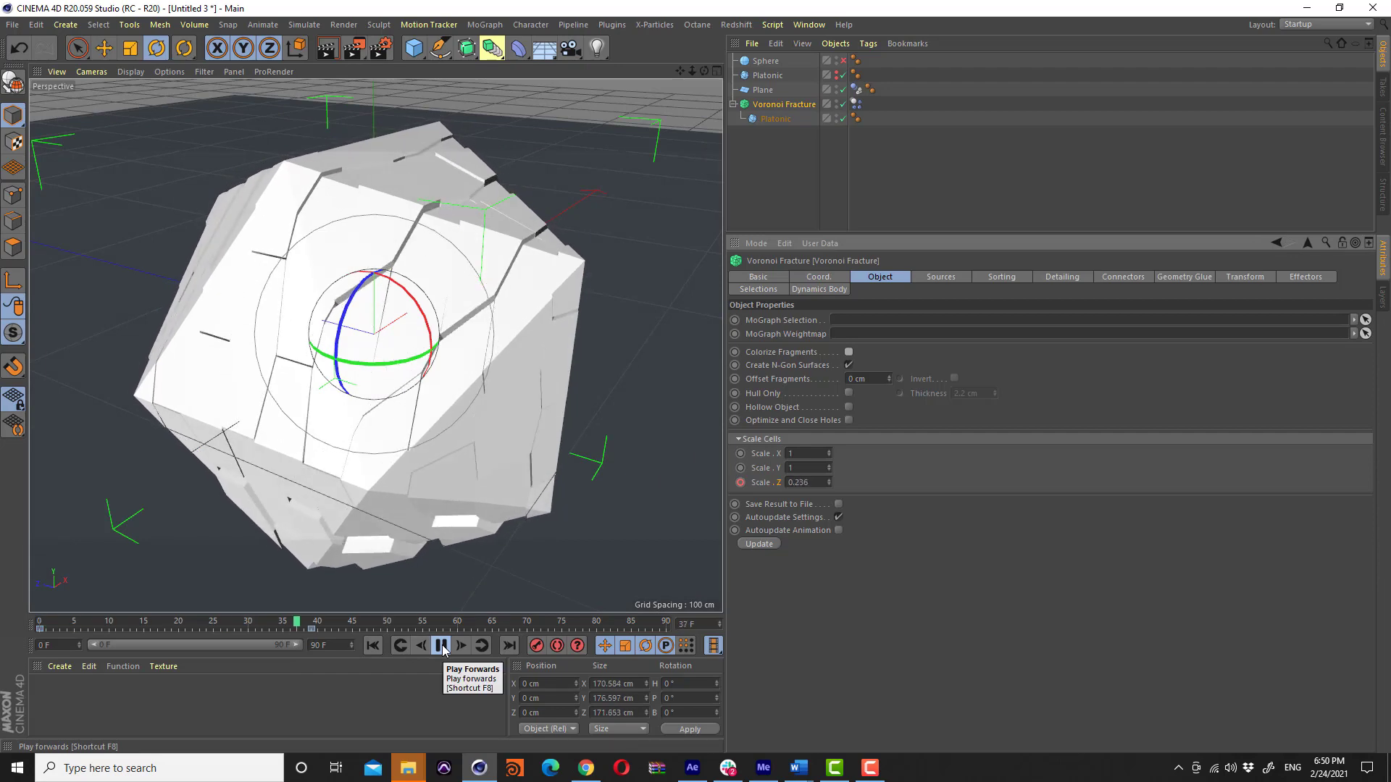
{"action": "left_click", "coordinate": [443, 649]}
{"action": "left_click_drag", "start_coordinate": [404, 388], "coordinate": [326, 396], "text": "alt"}
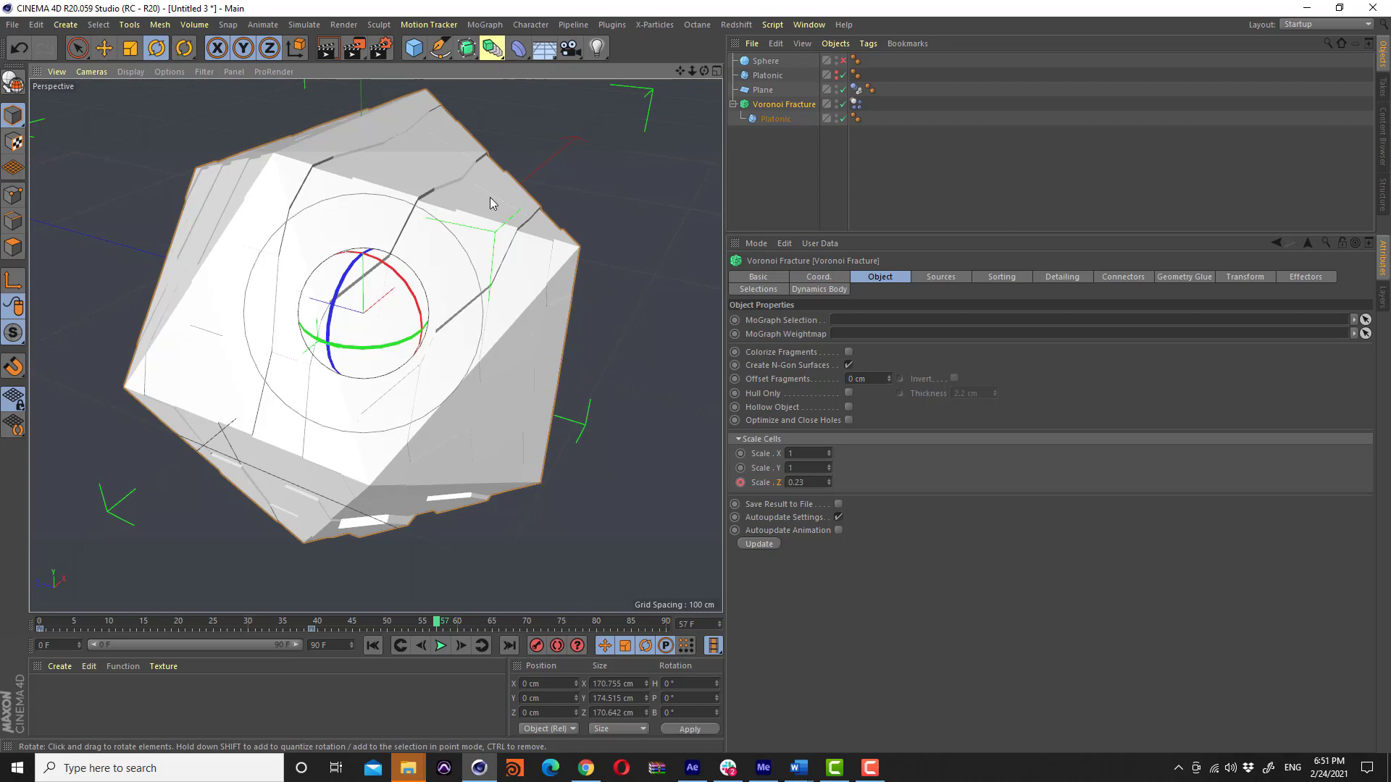
Switch to Gouraud Shading (Lines), glance at Sources, and rewind to frame 0
{"action": "left_click", "coordinate": [135, 73]}
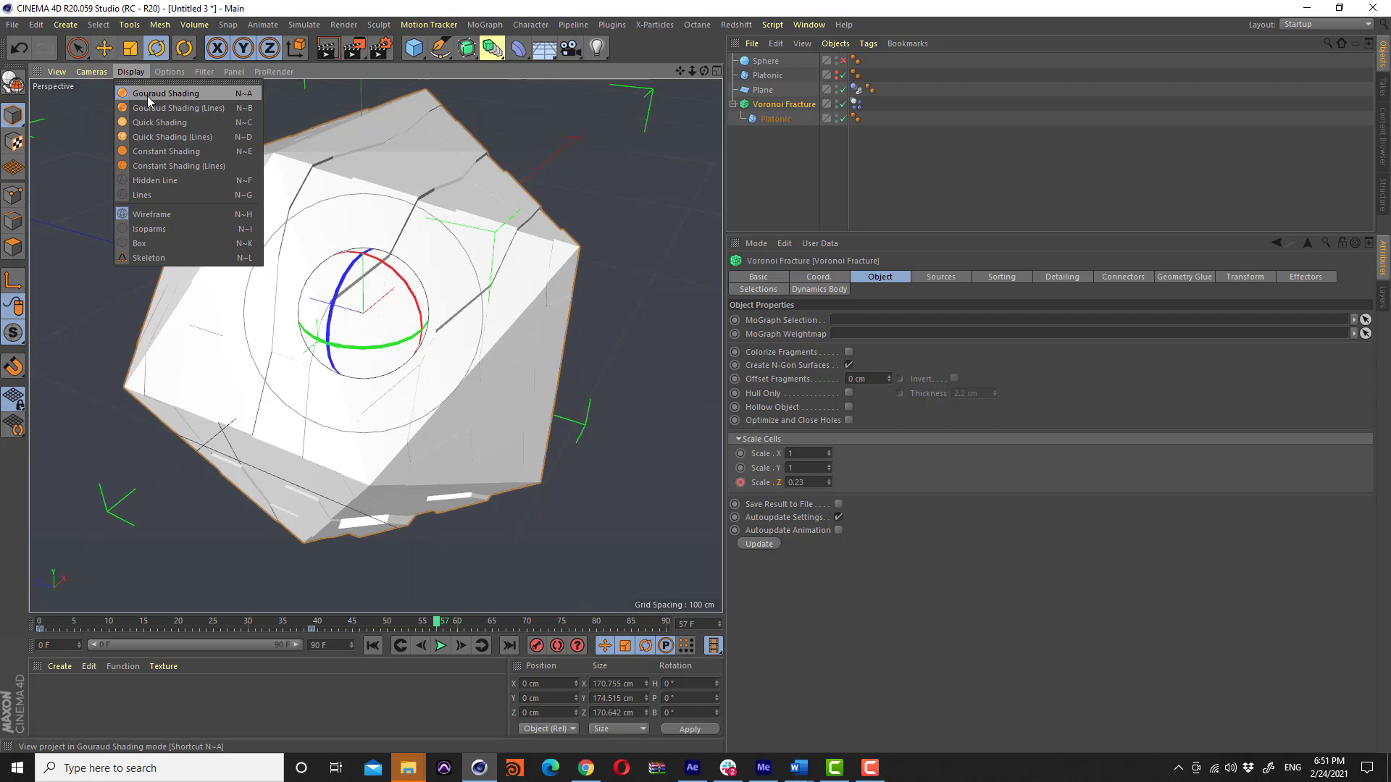
{"action": "left_click", "coordinate": [152, 107]}
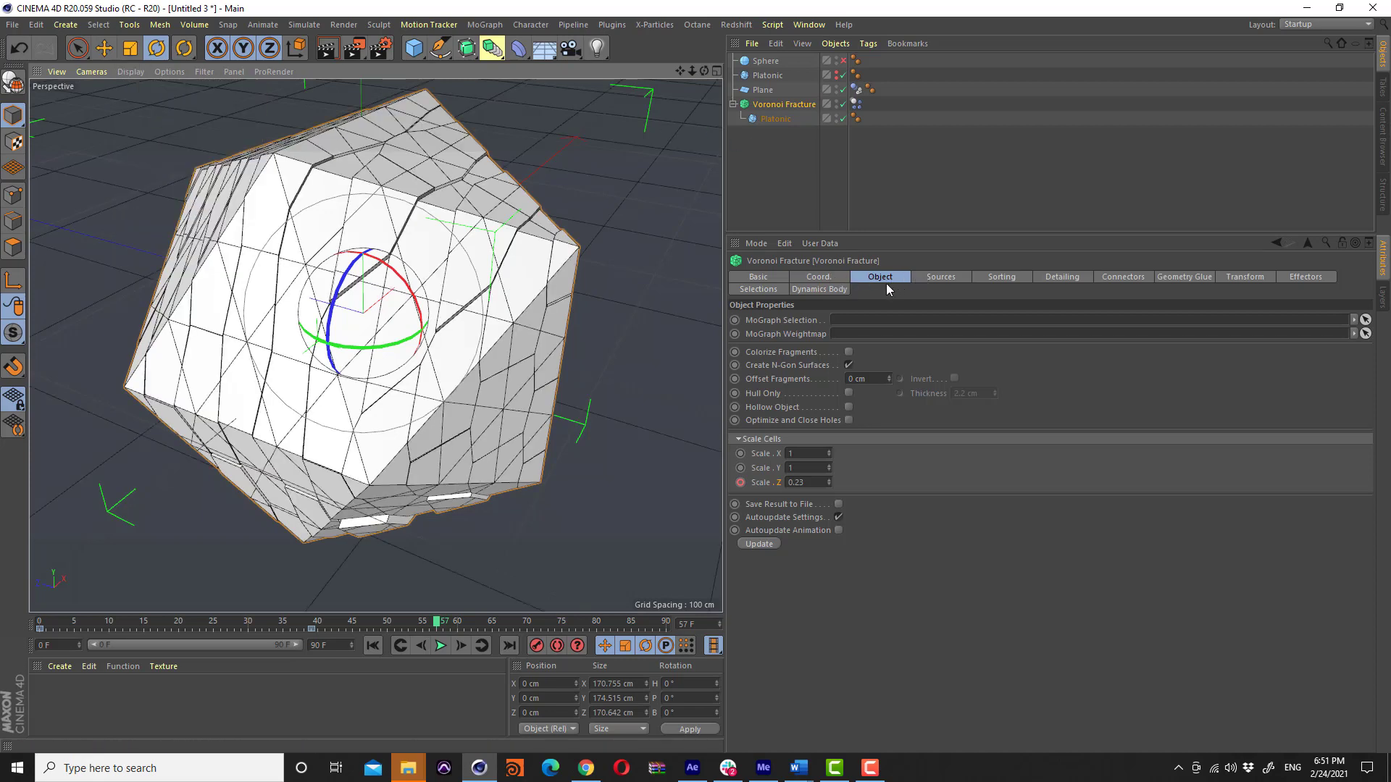
{"action": "left_click", "coordinate": [933, 281]}
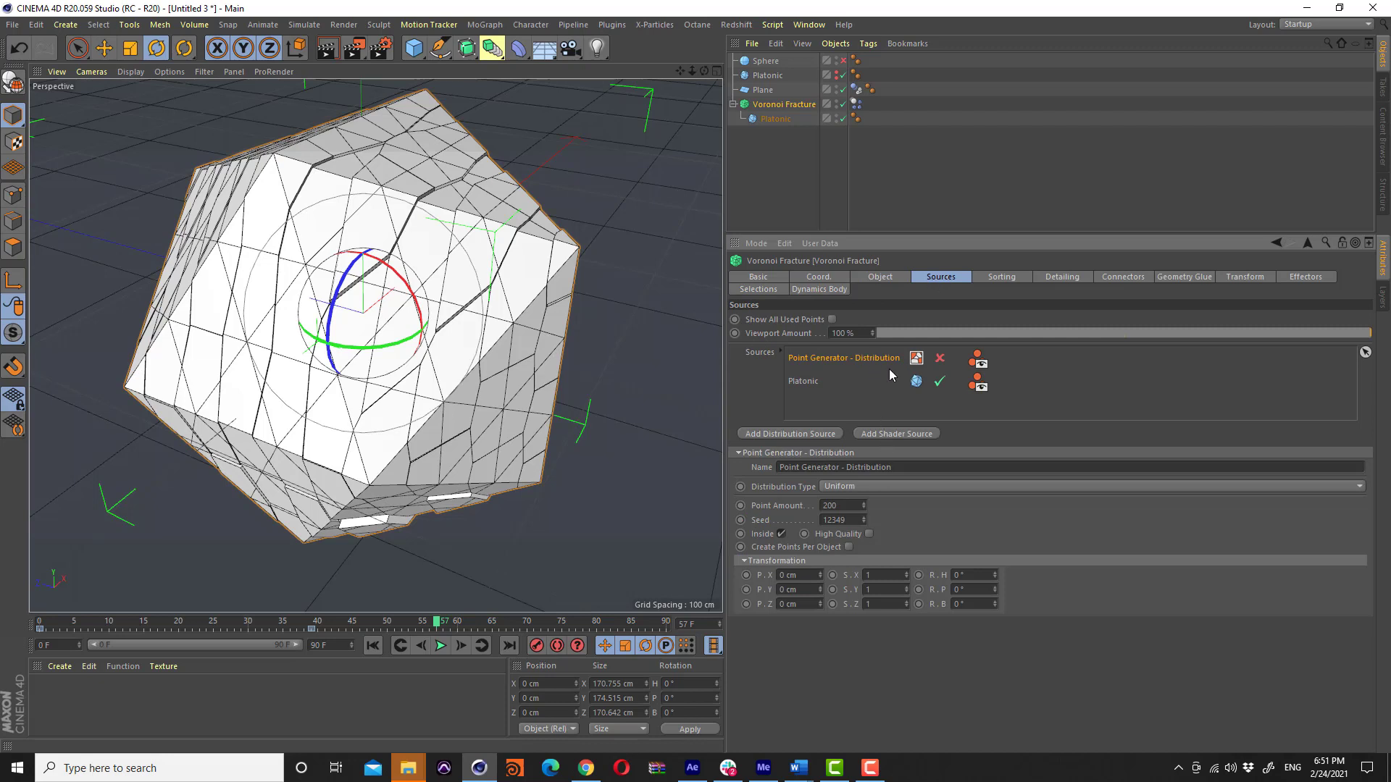
{"action": "left_click", "coordinate": [896, 277]}
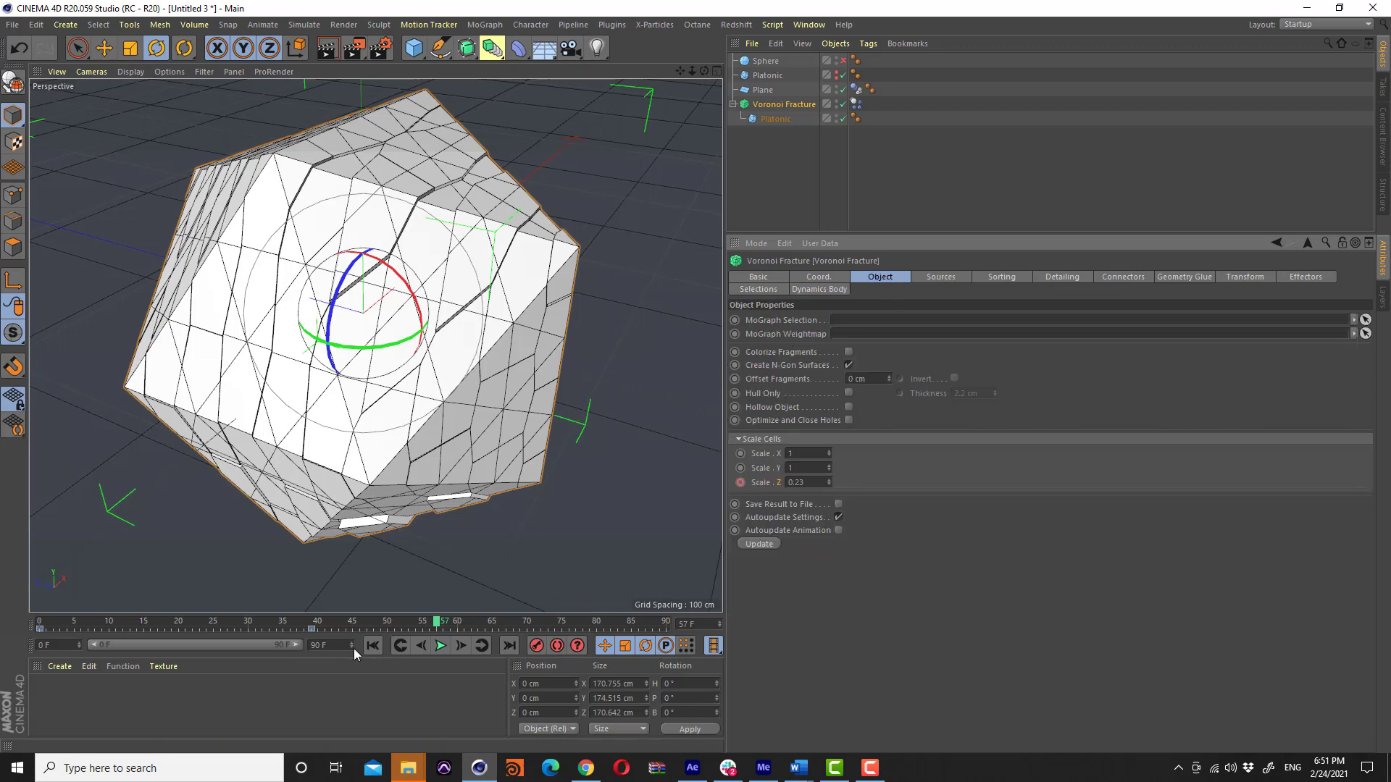
{"action": "left_click", "coordinate": [371, 646]}
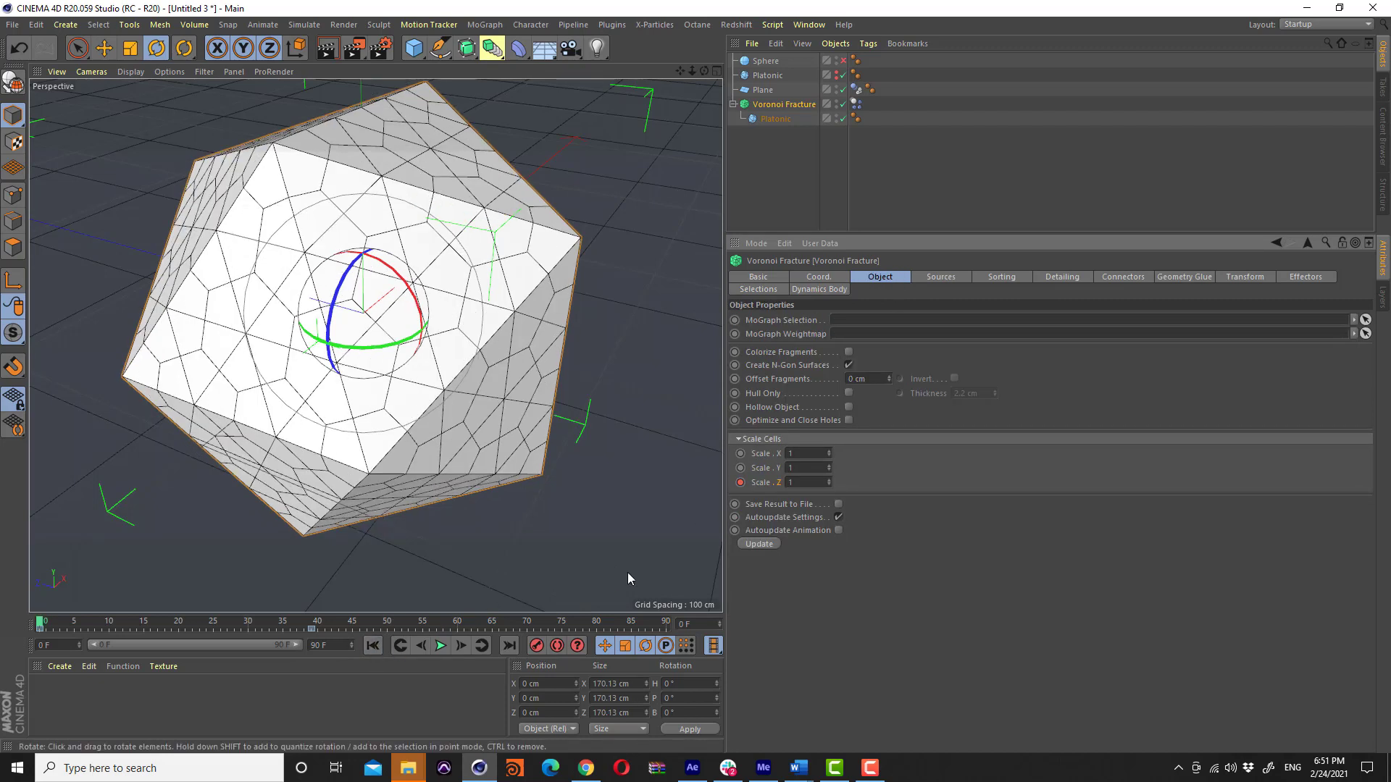
Delete the Scale Z keyframe and turn Colorize Fragments back on
{"action": "right_click", "coordinate": [763, 485]}
{"action": "mouse_move", "coordinate": [804, 495]}
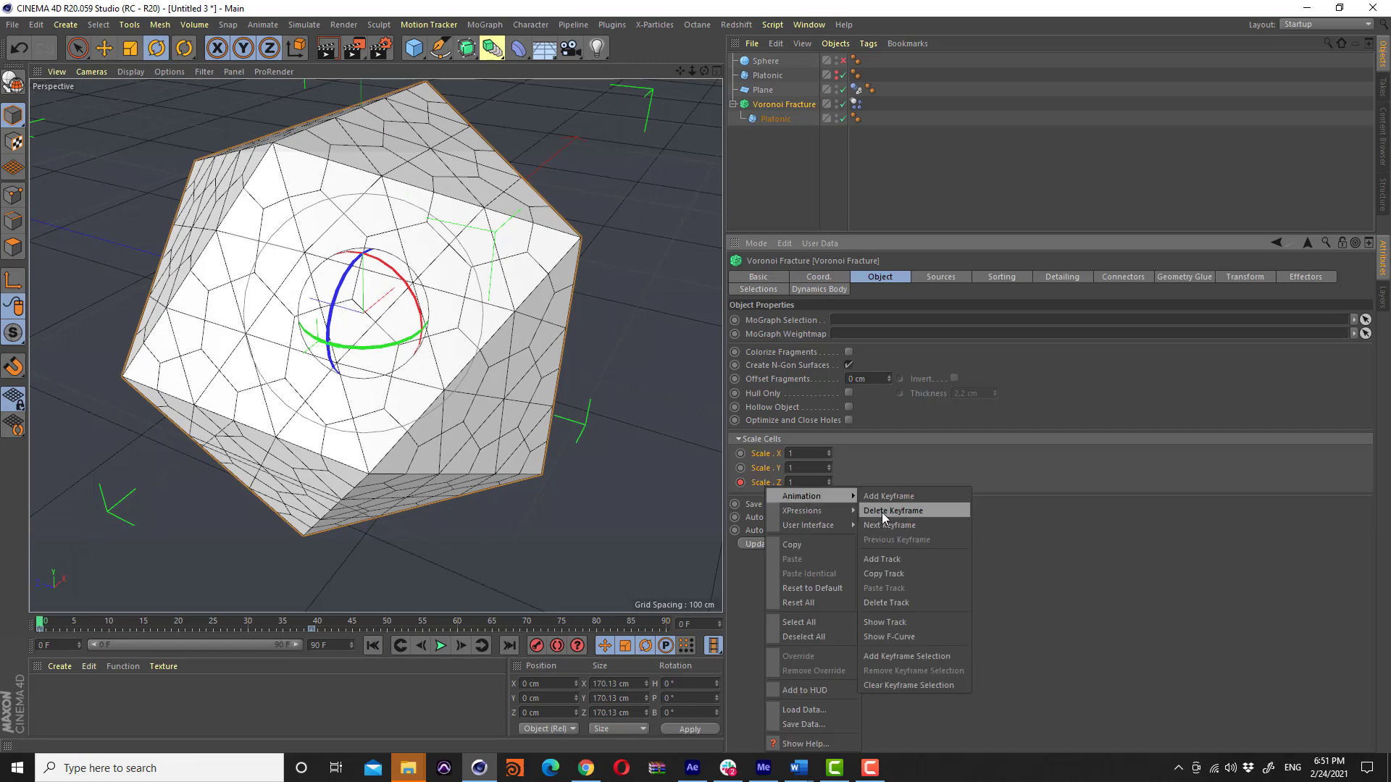
{"action": "left_click", "coordinate": [881, 511]}
{"action": "left_click", "coordinate": [848, 353]}
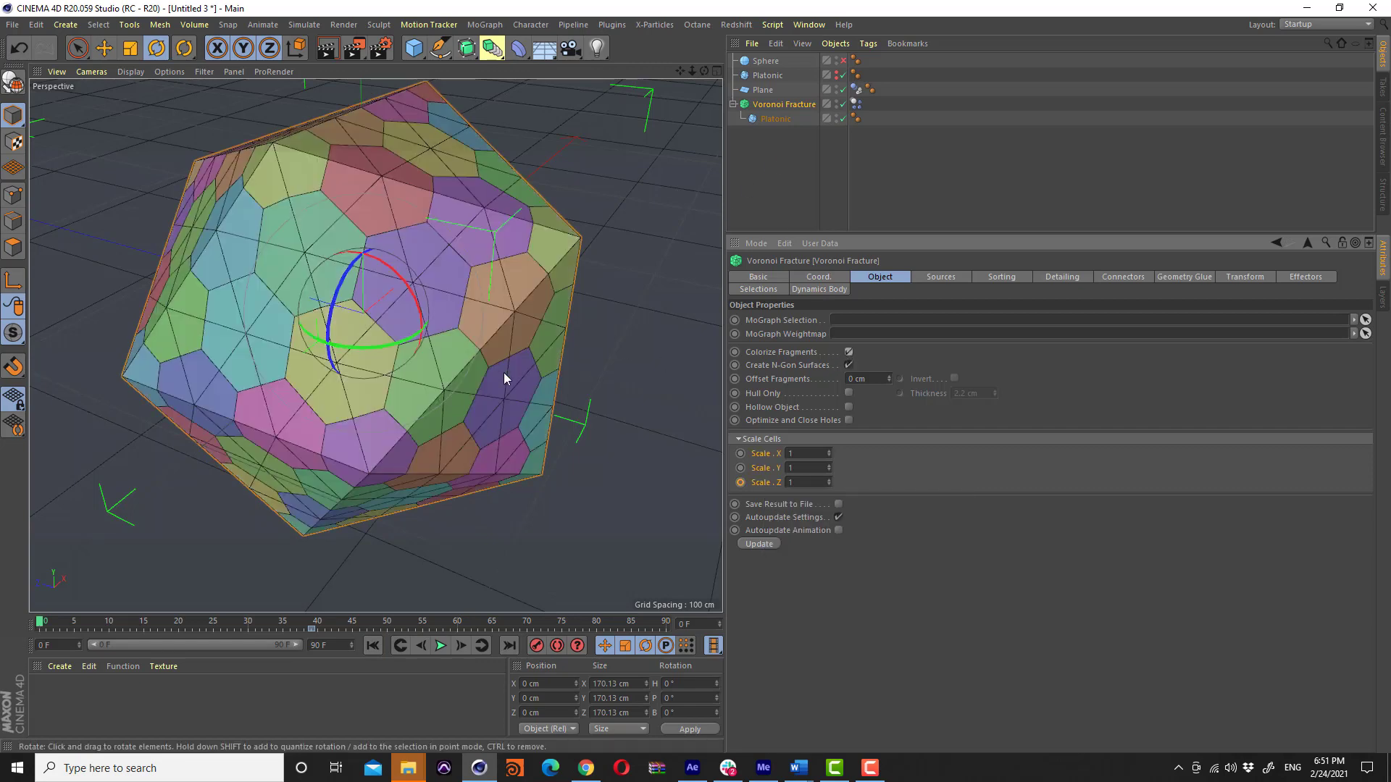
{"action": "mouse_move", "coordinate": [502, 373]}
{"action": "left_mouse_down", "text": "alt"}
{"action": "mouse_move", "coordinate": [450, 342]}
{"action": "mouse_move", "coordinate": [529, 332]}
{"action": "mouse_move", "coordinate": [481, 350]}
{"action": "left_mouse_up", "text": "alt"}
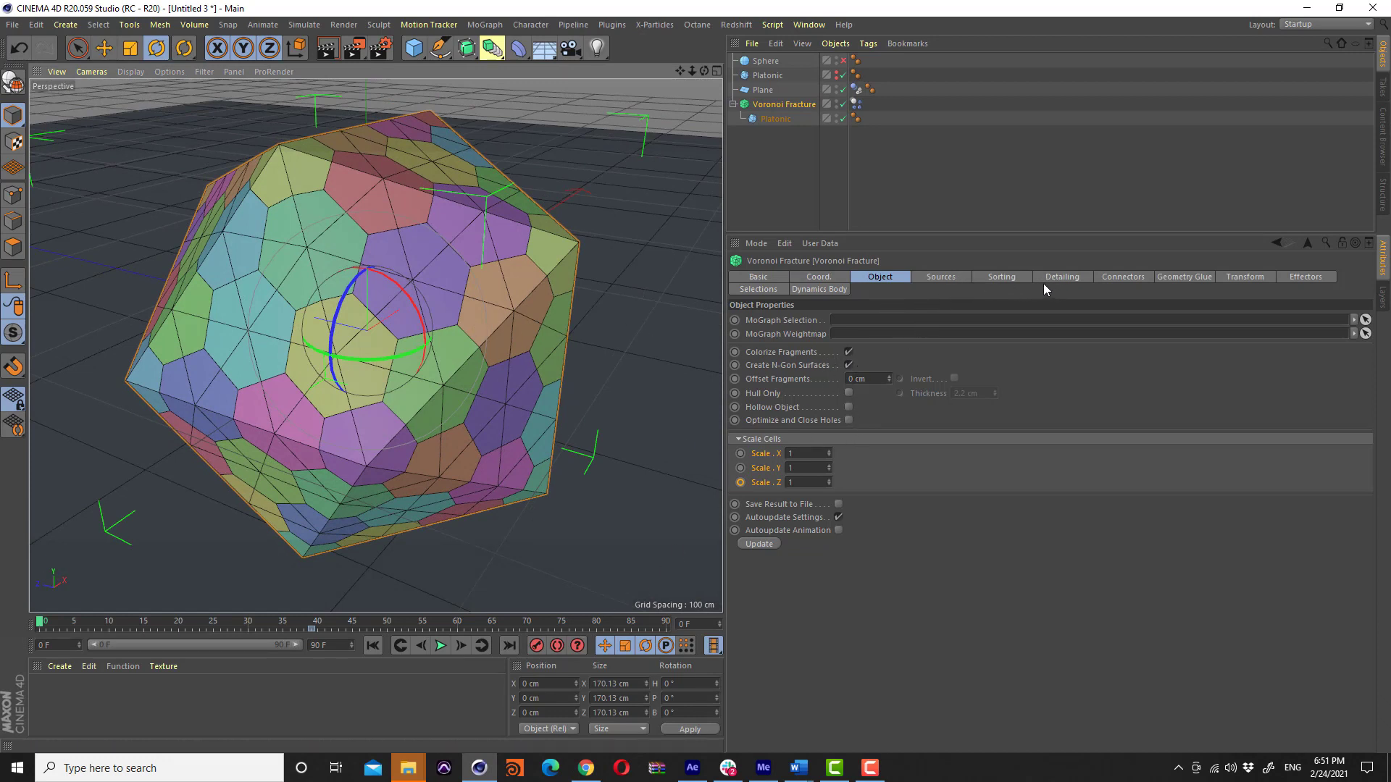
{"action": "left_click_drag", "start_coordinate": [405, 341], "coordinate": [364, 325], "text": "alt"}
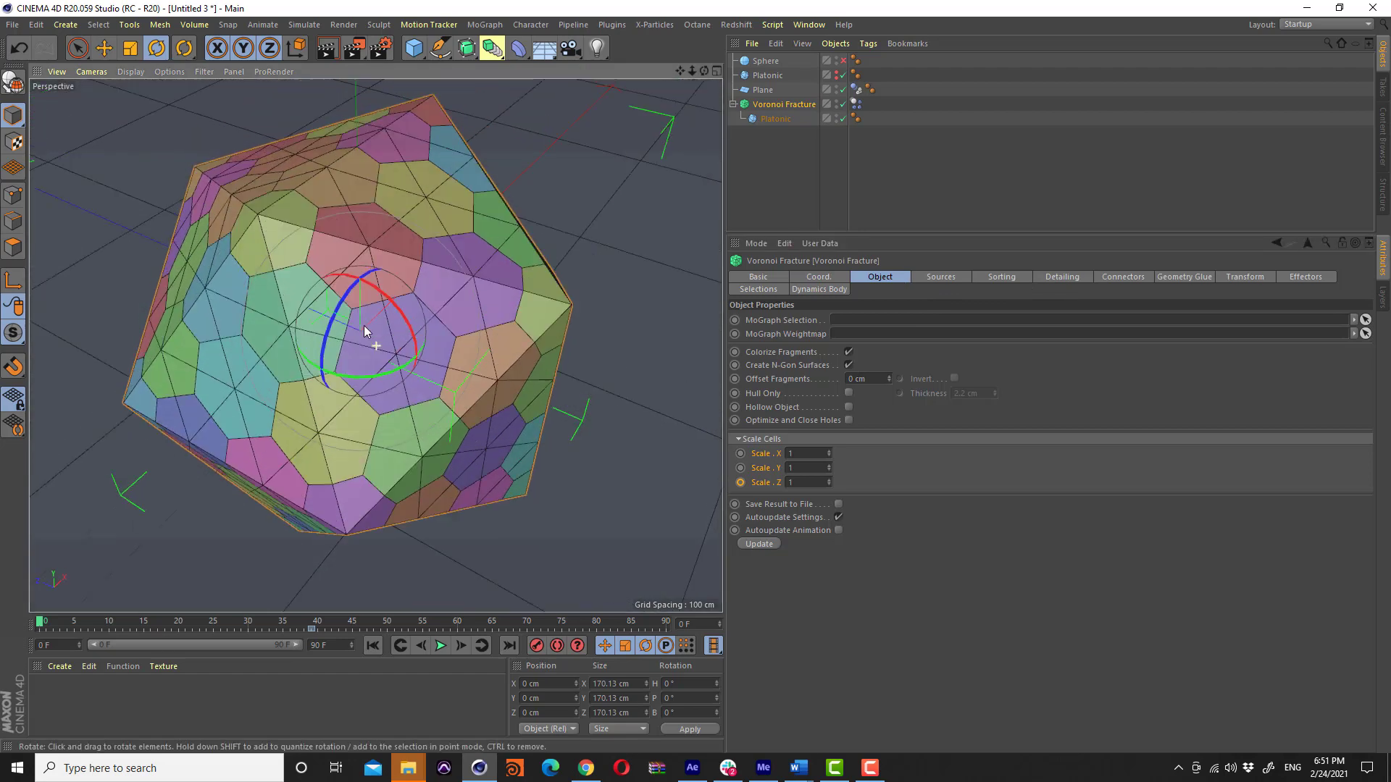
Drag Offset Fragments to 5.1 cm to push the fragments apart
{"action": "scroll", "coordinate": [370, 315], "scroll_direction": "up", "scroll_amount": 3}
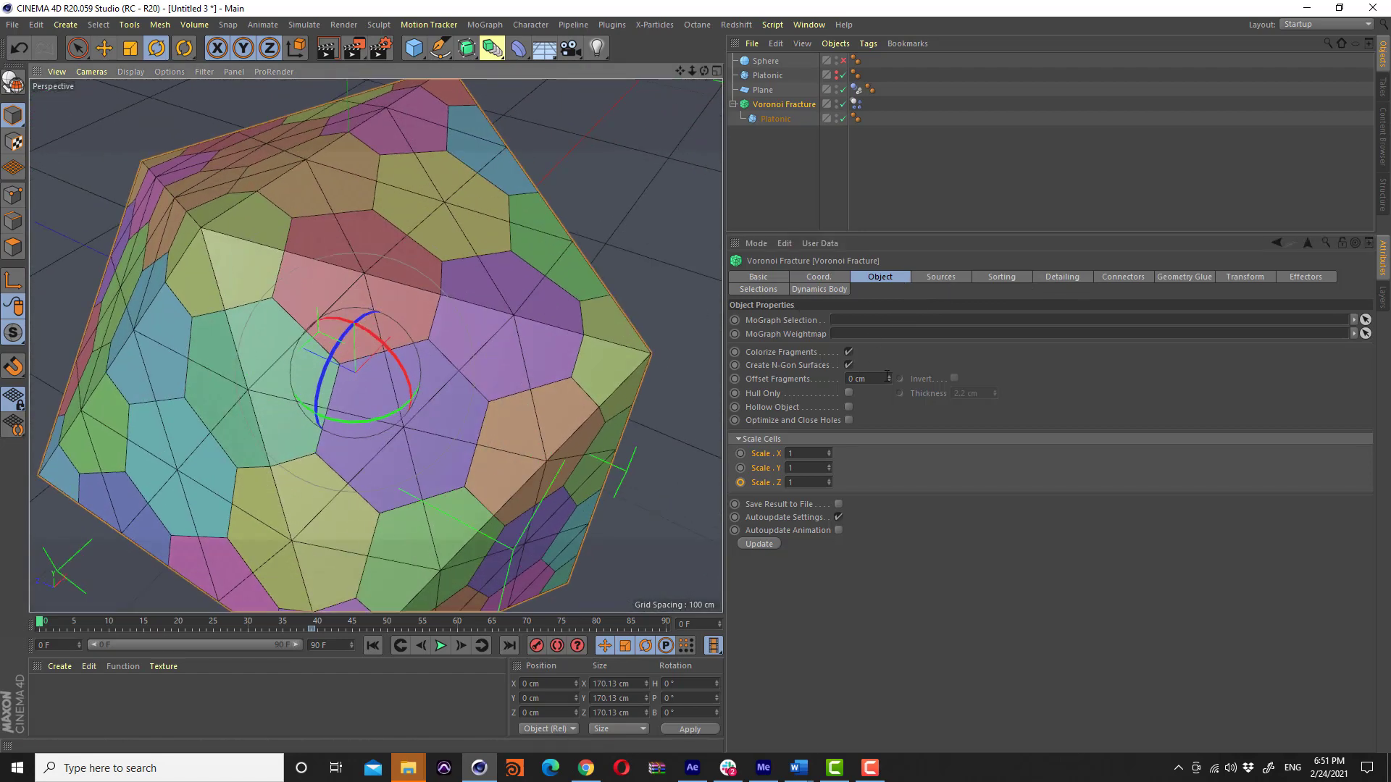
{"action": "mouse_move", "coordinate": [887, 377]}
{"action": "left_mouse_down"}
{"action": "mouse_move", "coordinate": [315, 327]}
{"action": "mouse_move", "coordinate": [410, 273]}
{"action": "mouse_move", "coordinate": [467, 271]}
{"action": "left_mouse_up"}
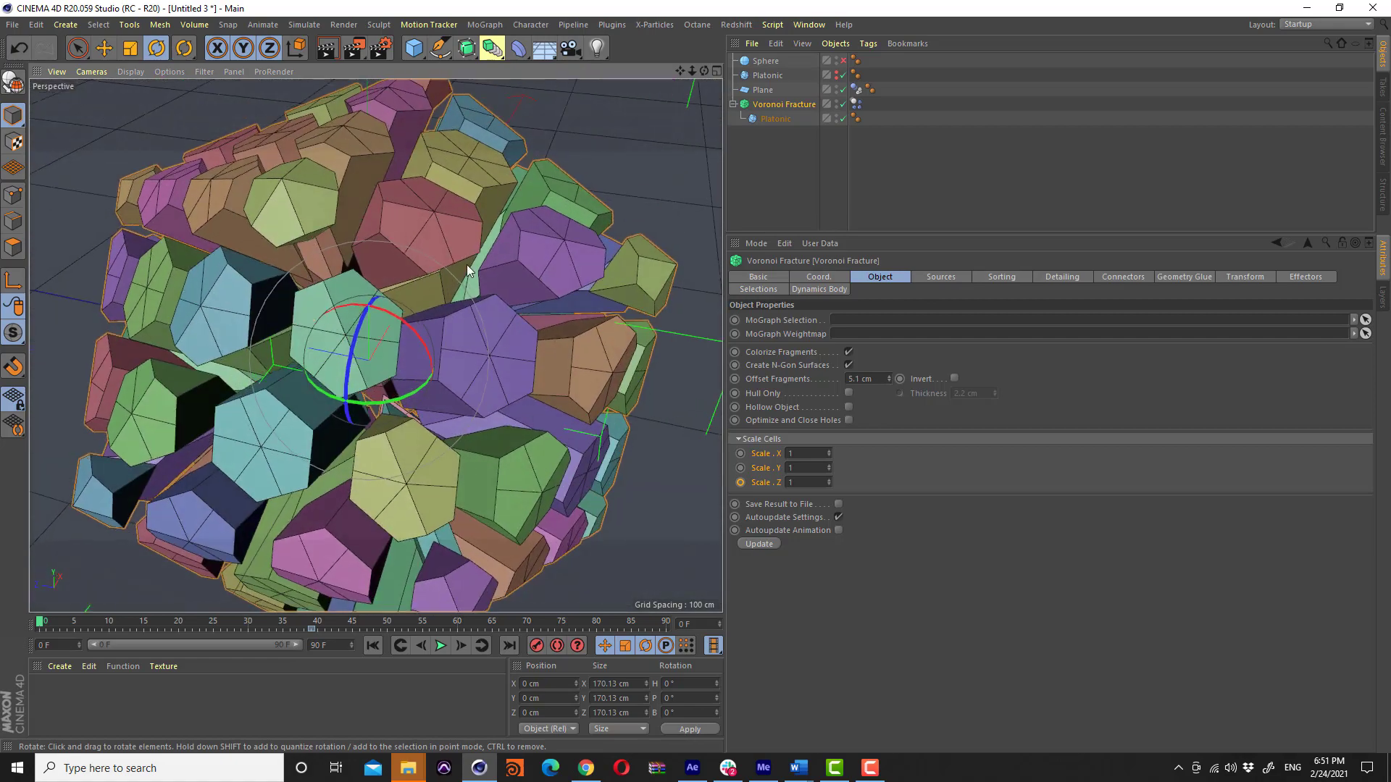
{"action": "right_click_drag", "start_coordinate": [467, 271], "coordinate": [546, 266], "text": "alt"}
Enable Detailing and switch the viewport to Gouraud Shading without lines
{"action": "left_click", "coordinate": [1058, 278]}
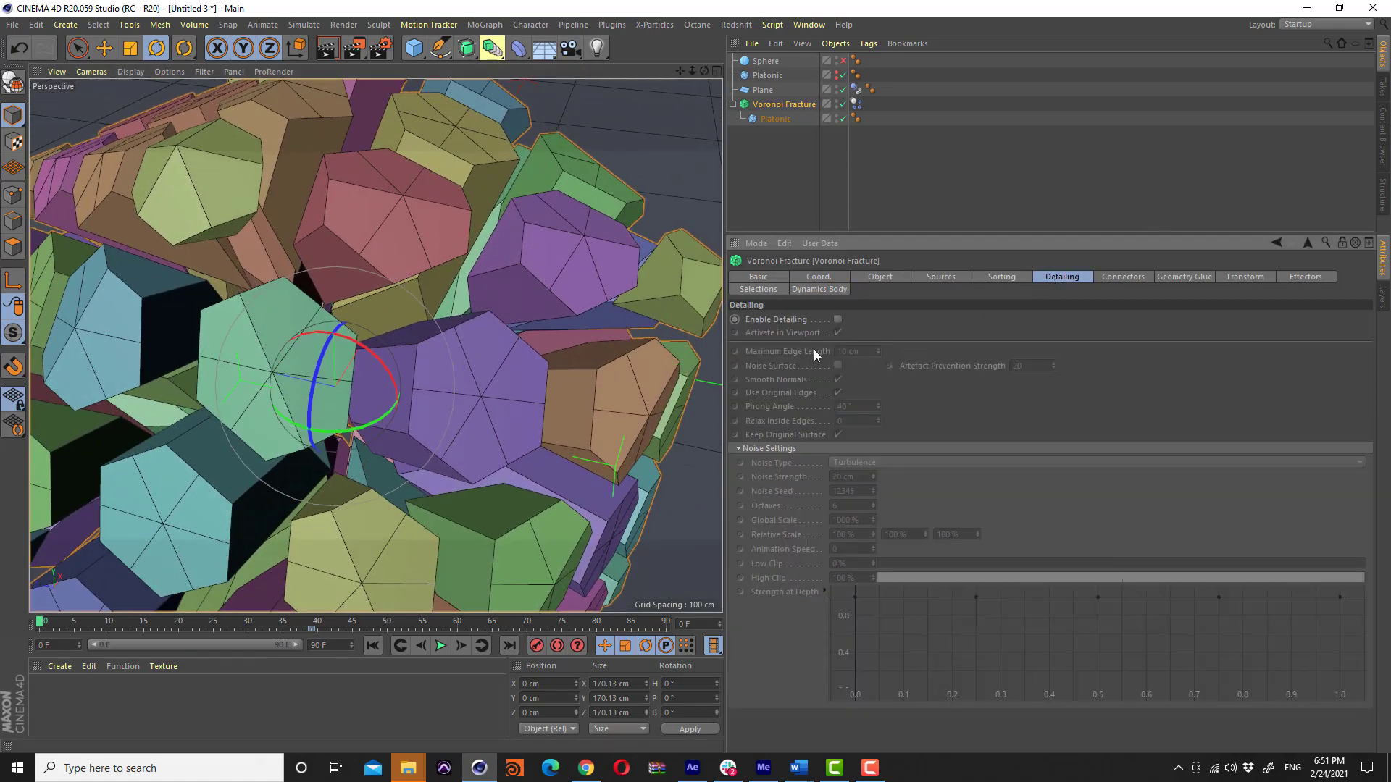
{"action": "left_click", "coordinate": [838, 320]}
{"action": "left_click", "coordinate": [745, 144]}
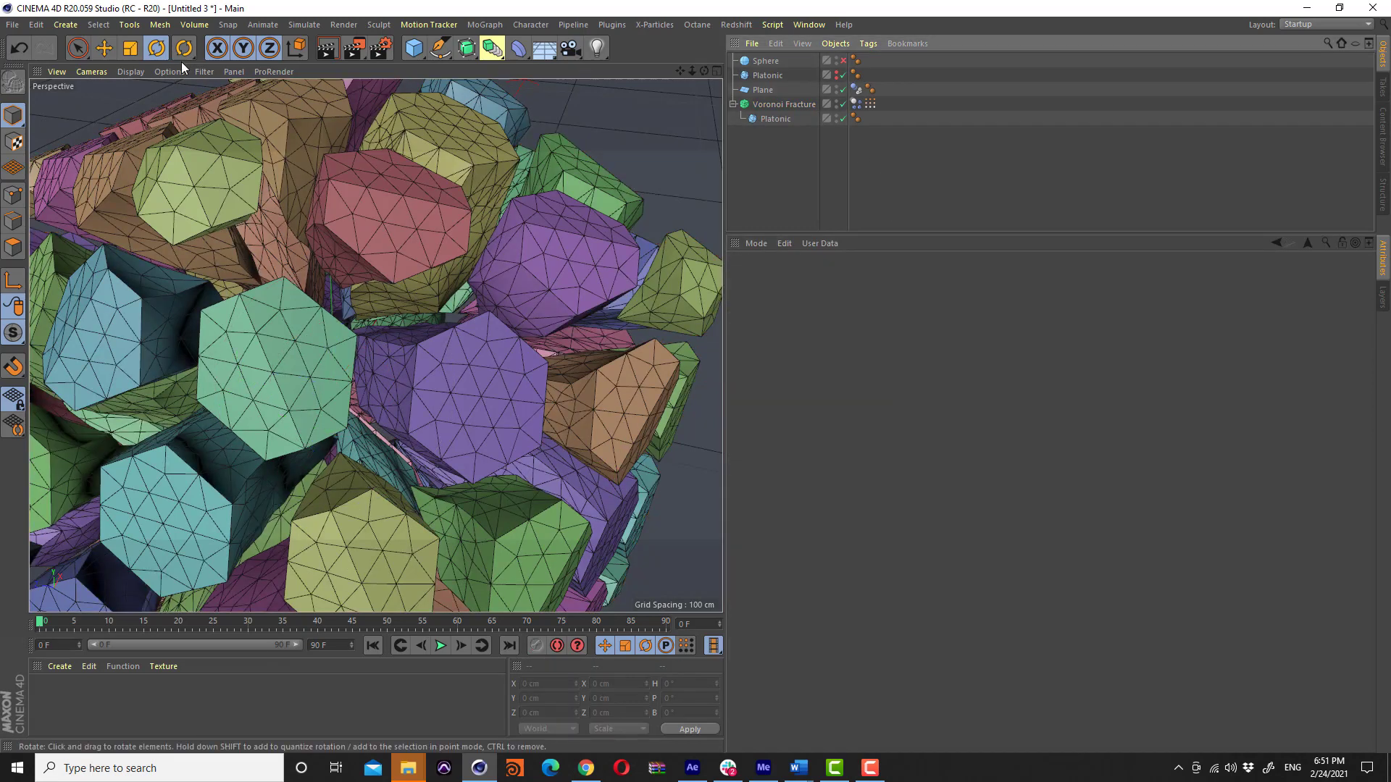
{"action": "left_click", "coordinate": [145, 69]}
{"action": "left_click", "coordinate": [150, 97]}
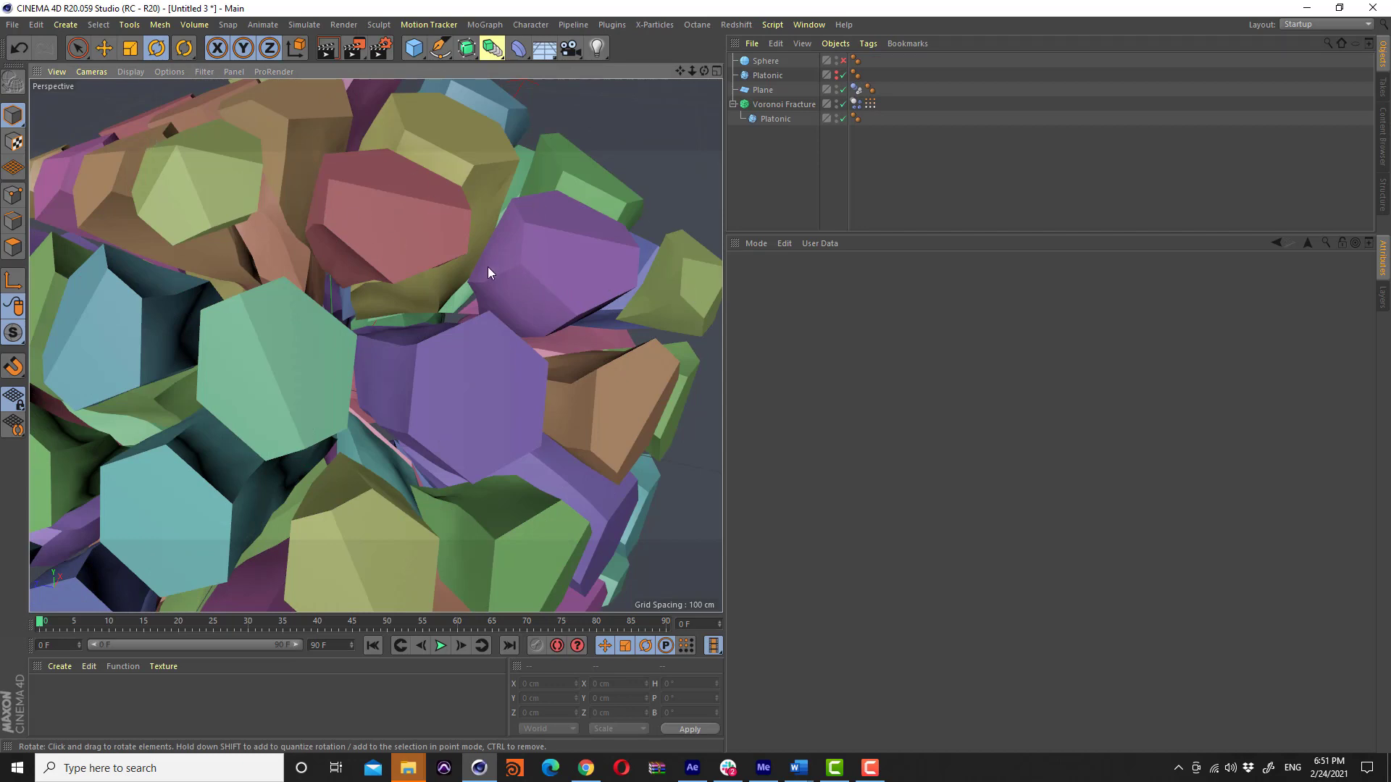
Frame the object, play the simulation briefly, and rewind to frame 0
{"action": "key", "text": "h"}
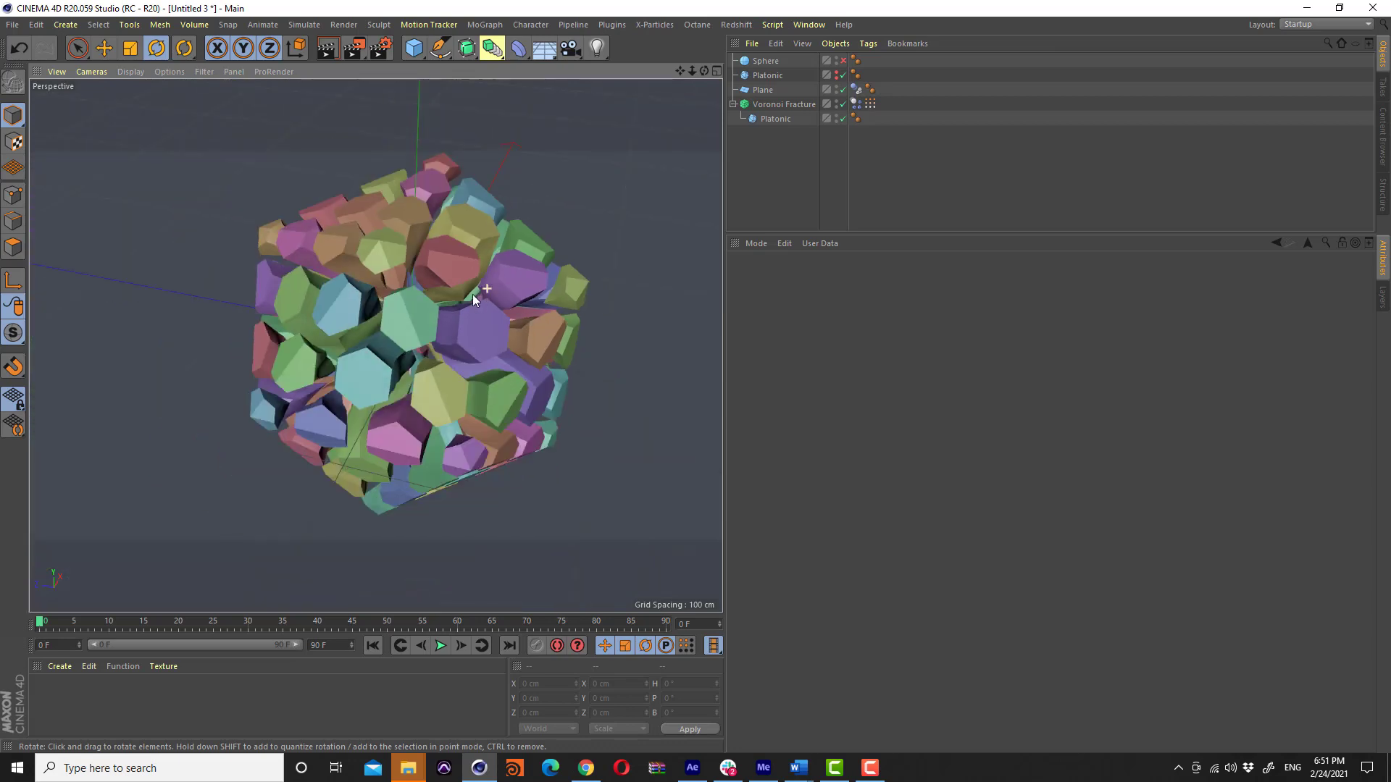
{"action": "left_click", "coordinate": [439, 645]}
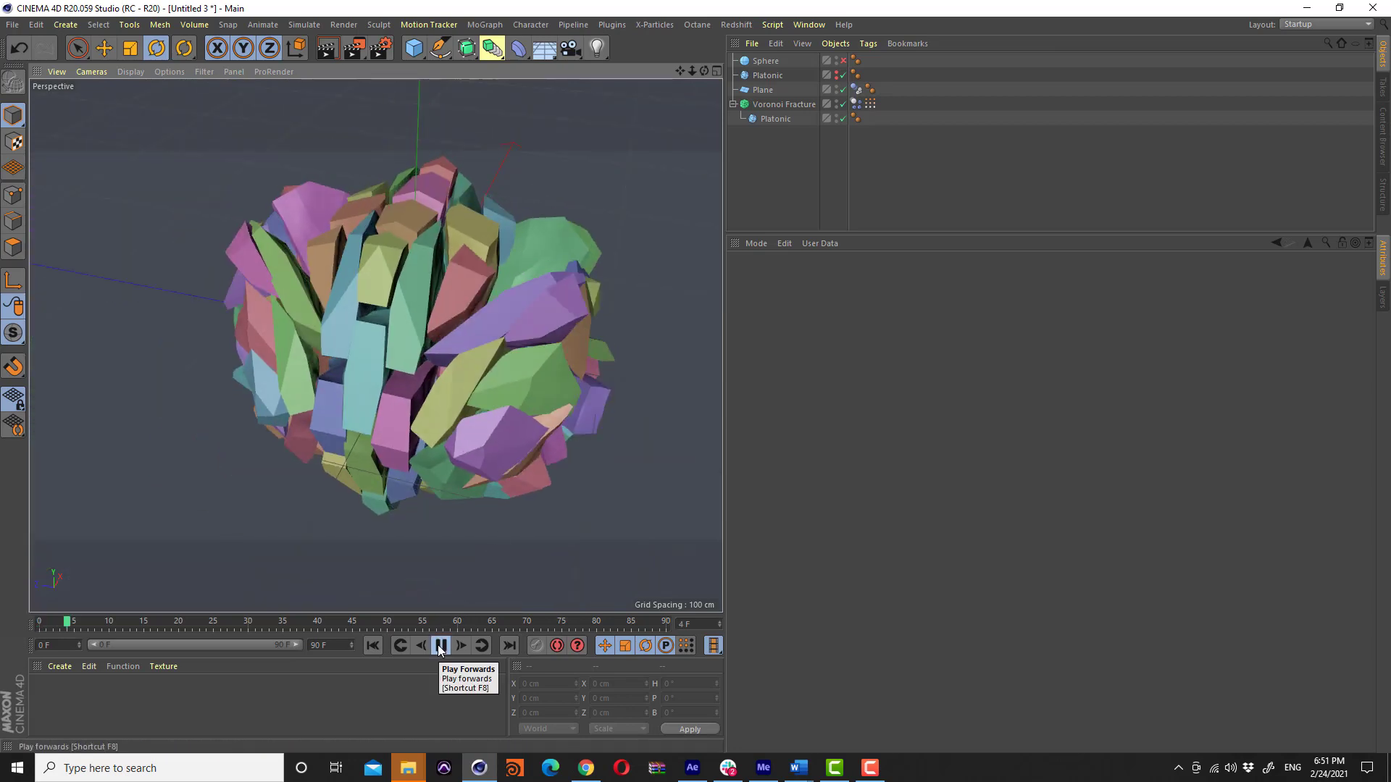
{"action": "left_click", "coordinate": [439, 646]}
{"action": "left_click", "coordinate": [376, 651]}
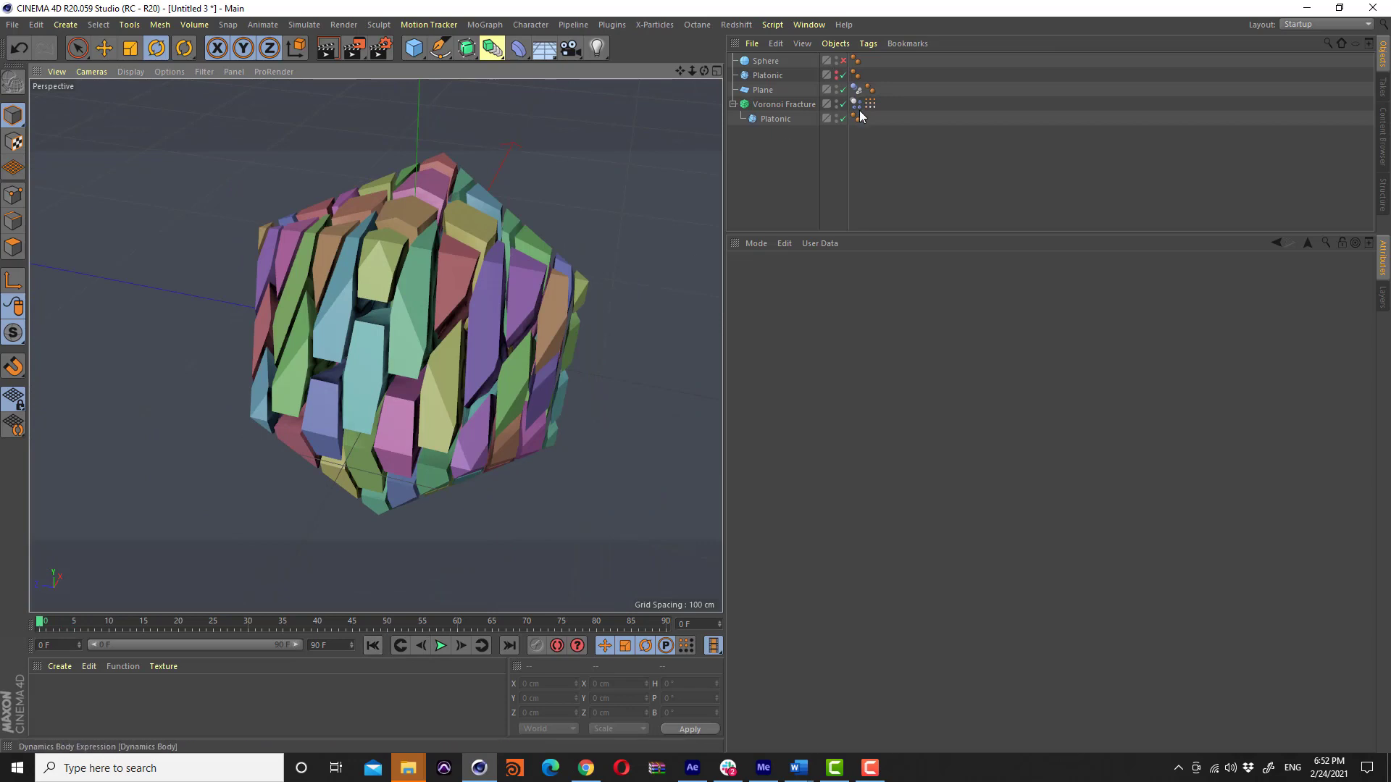
Delete the Scale Z animation track and set Scale Z to 1
{"action": "left_click", "coordinate": [773, 106]}
{"action": "left_click", "coordinate": [881, 277]}
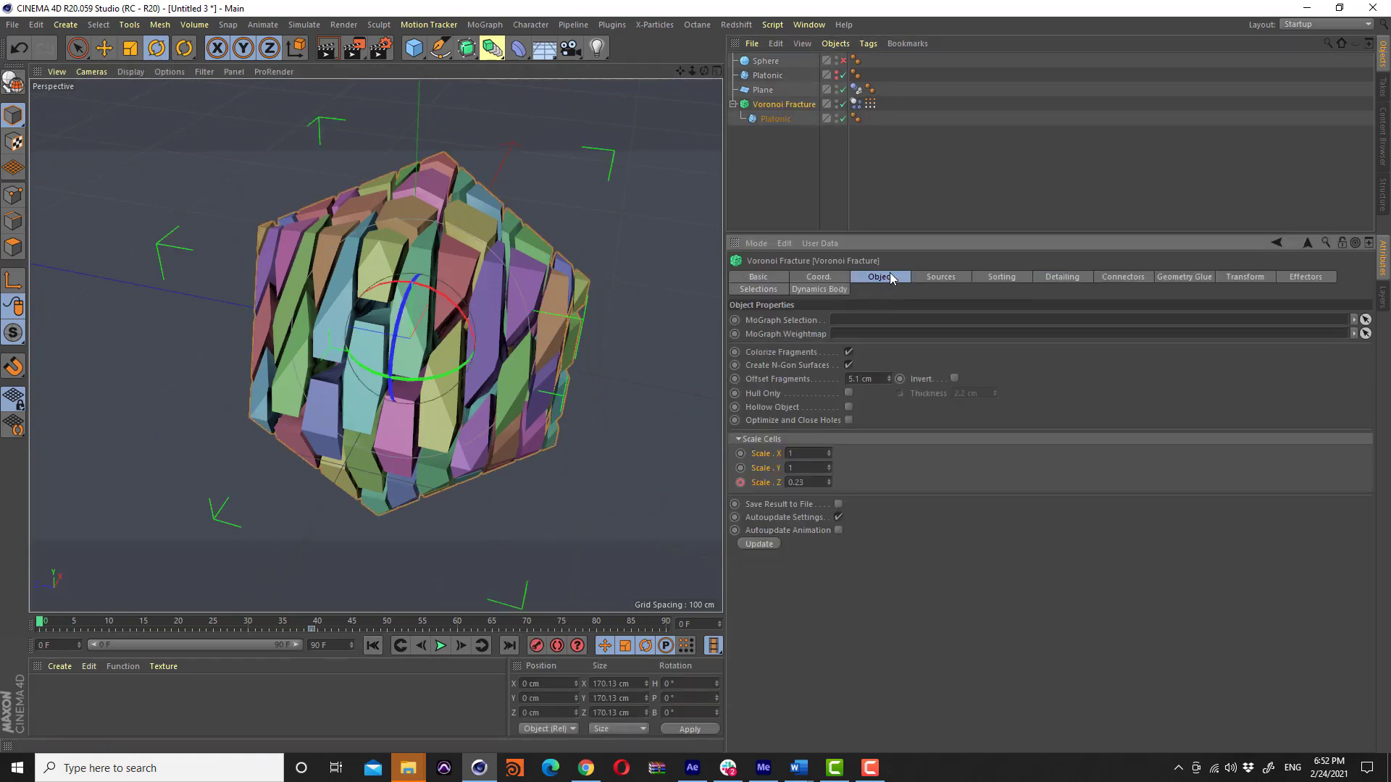
{"action": "right_click", "coordinate": [760, 484]}
{"action": "mouse_move", "coordinate": [804, 494]}
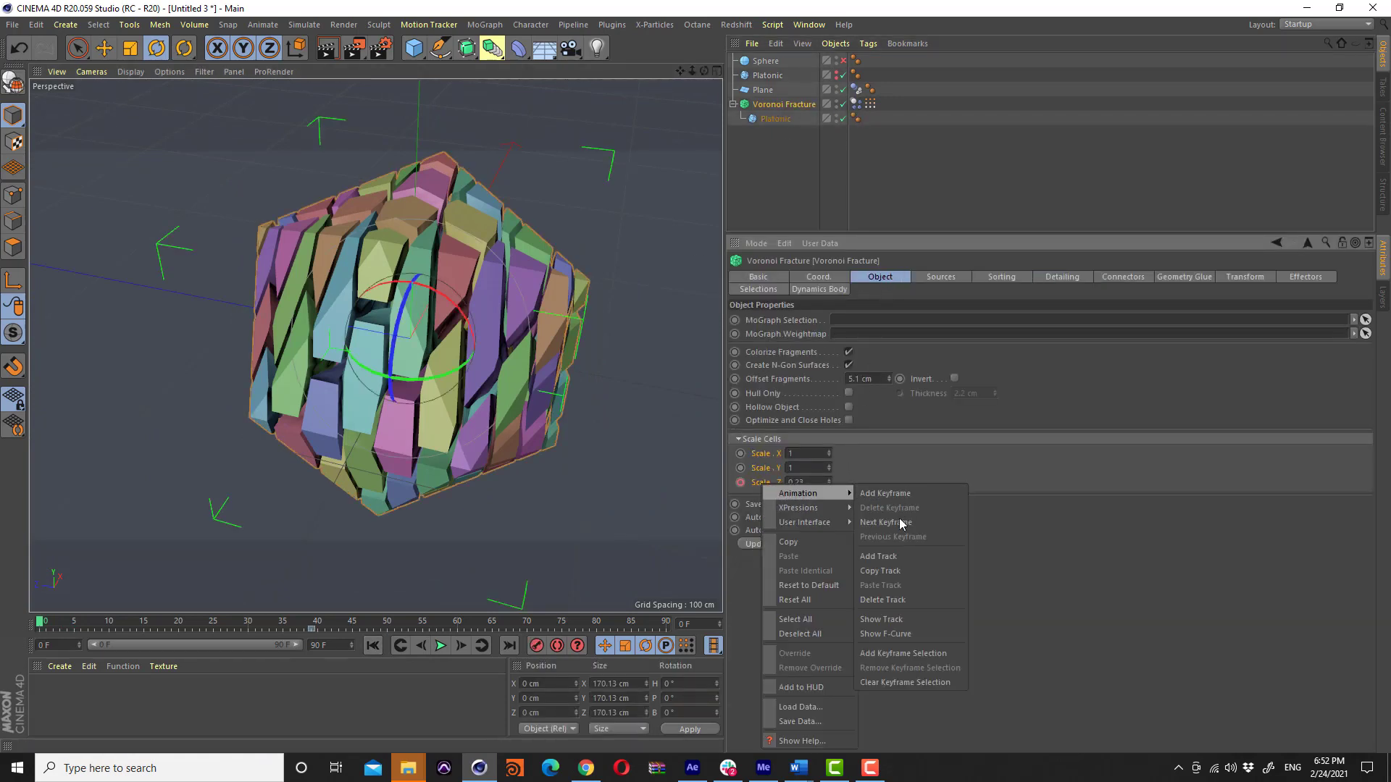
{"action": "left_click", "coordinate": [893, 601]}
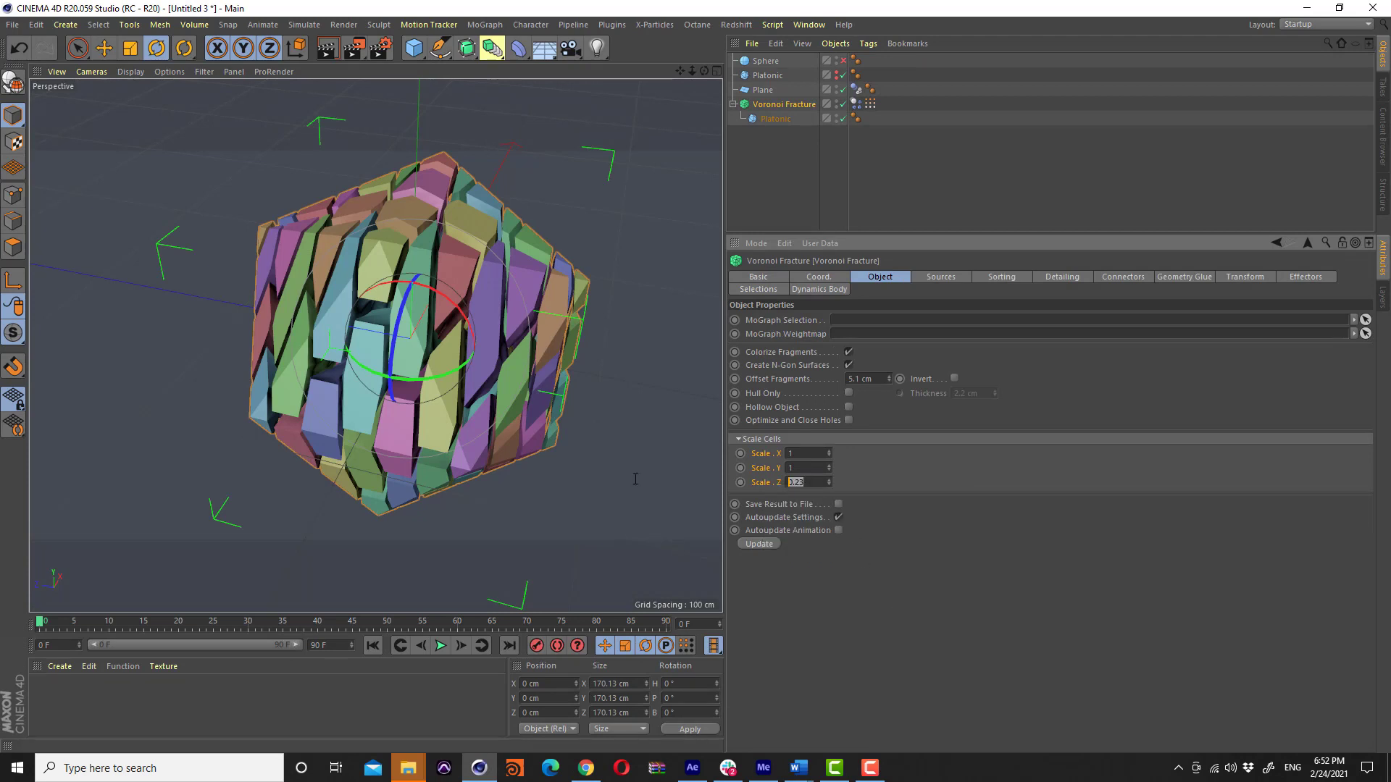
{"action": "type", "text": "1"}
{"action": "key", "text": "Return"}
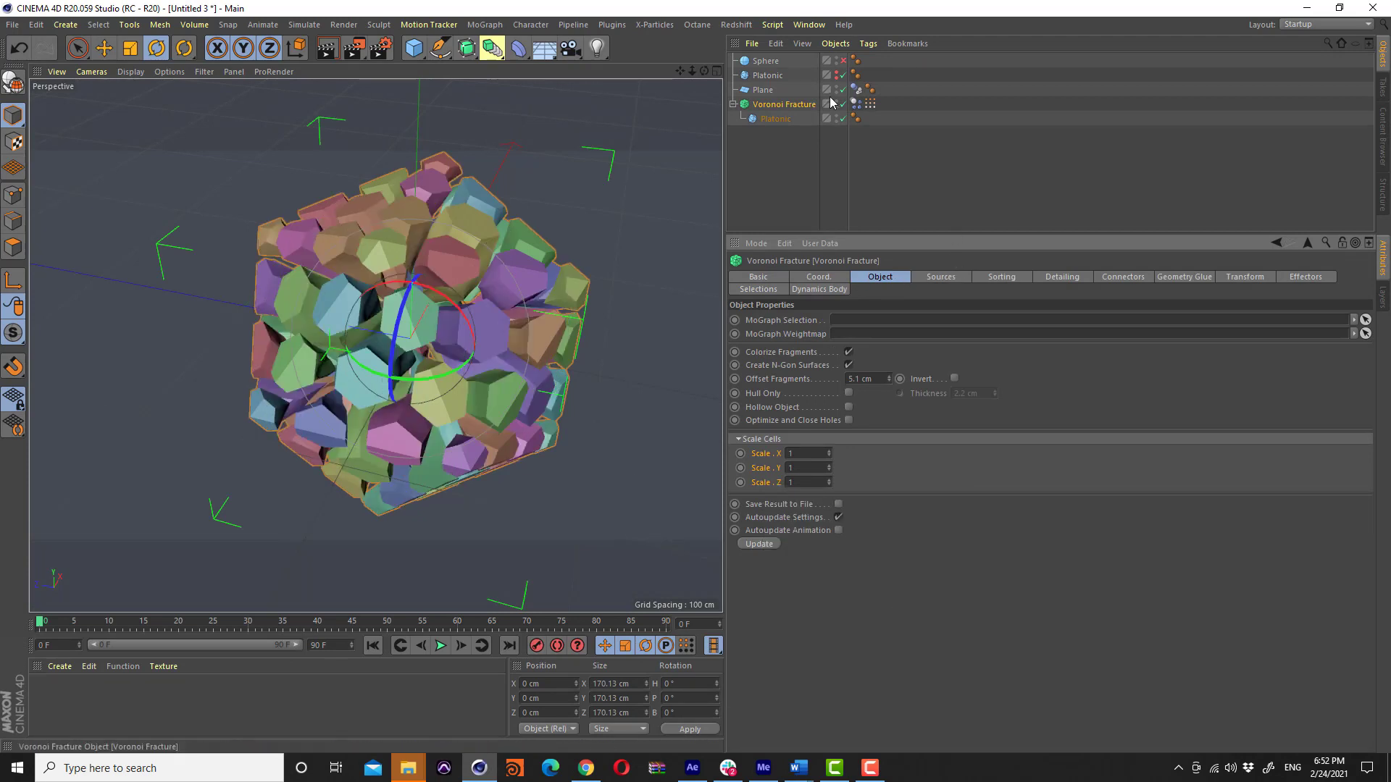
Set the Dynamics Body's Follow Position and Follow Rotation to 0
{"action": "left_click", "coordinate": [856, 104]}
{"action": "double_click", "coordinate": [844, 308]}
{"action": "type", "text": "0"}
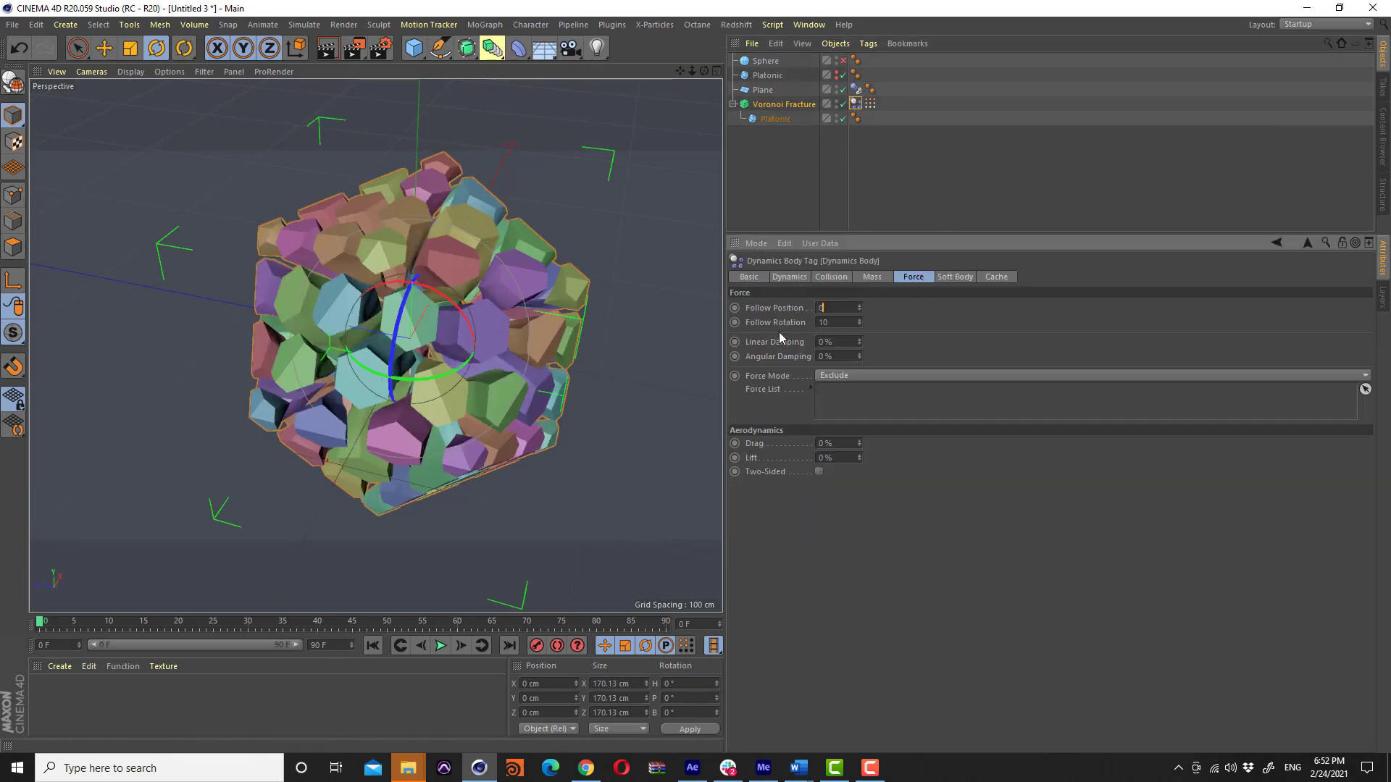
{"action": "key", "text": "Tab"}
{"action": "type", "text": "0"}
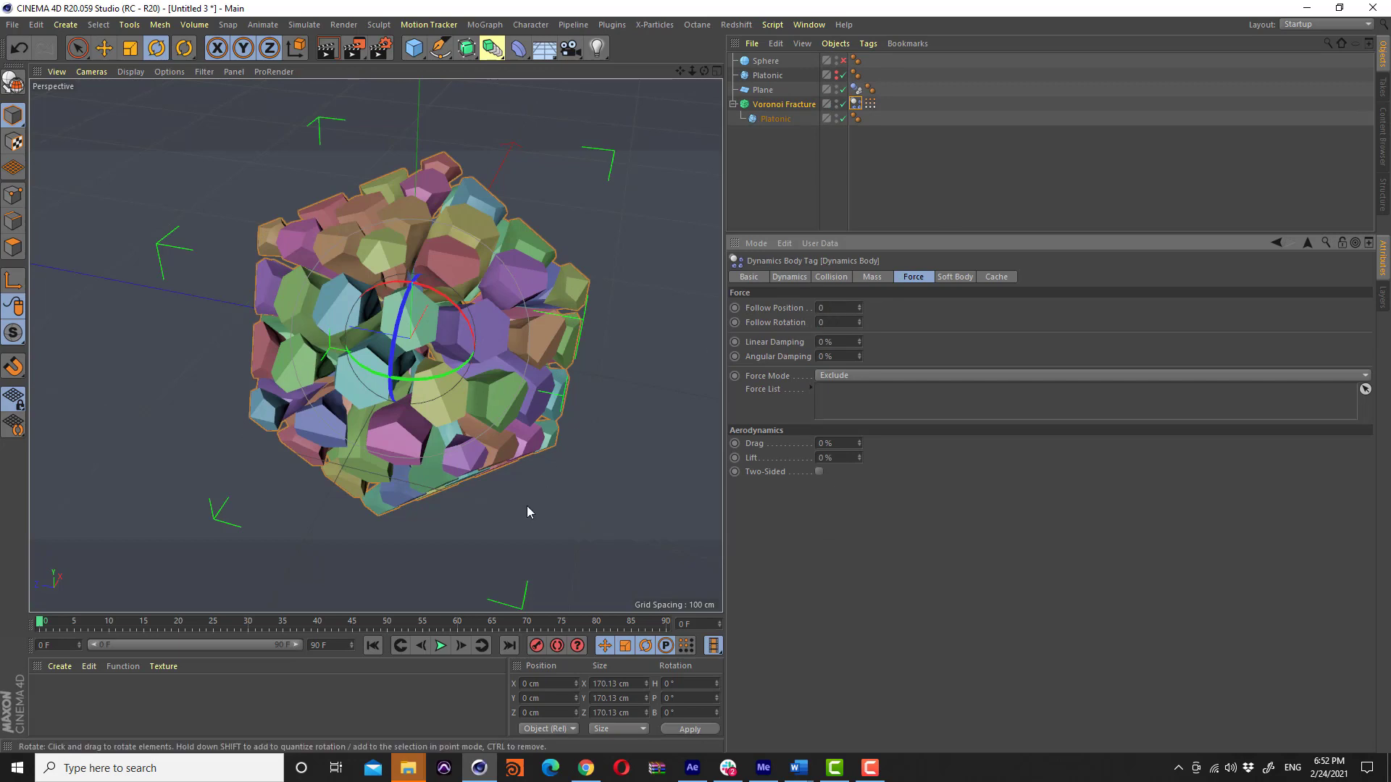
Play the fall to frame 20, view the pile, and rewind
{"action": "left_click", "coordinate": [440, 645]}
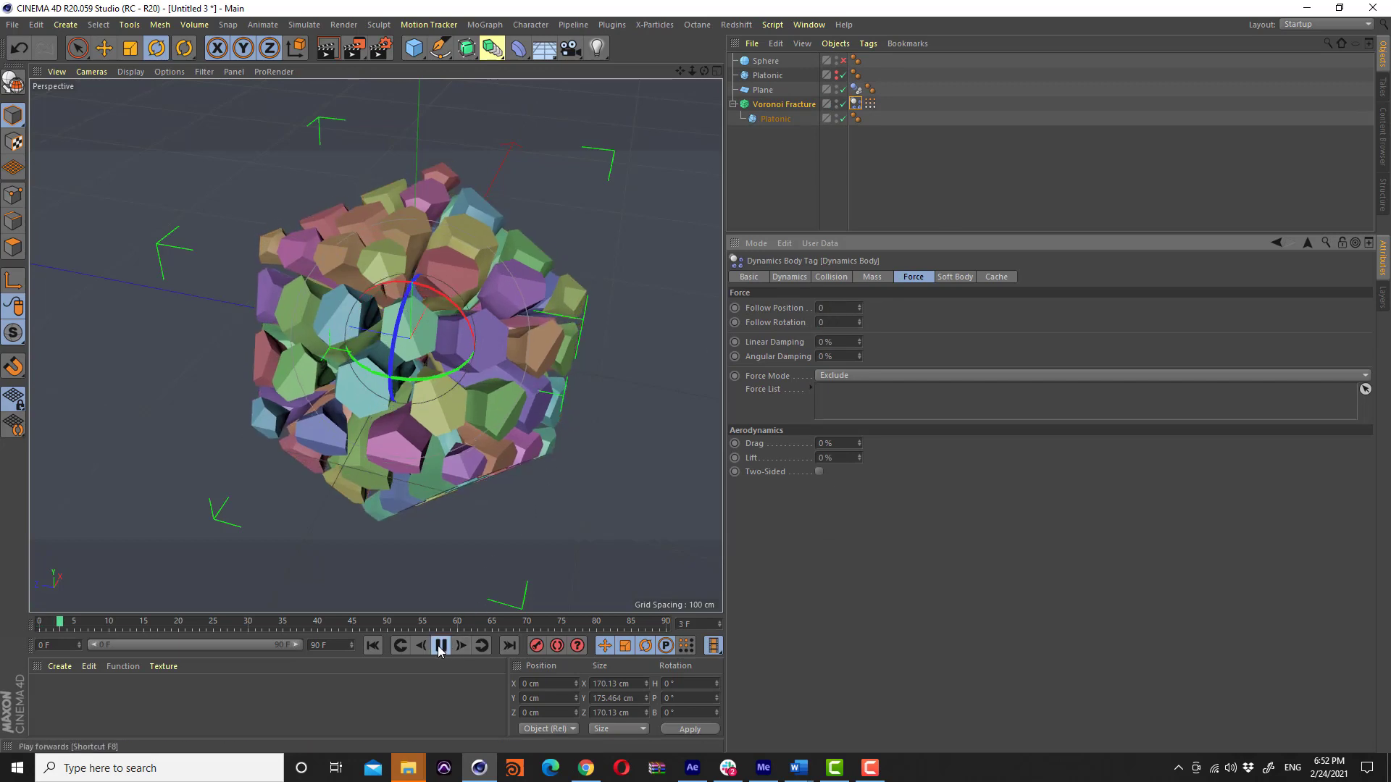
{"action": "left_click", "coordinate": [439, 645]}
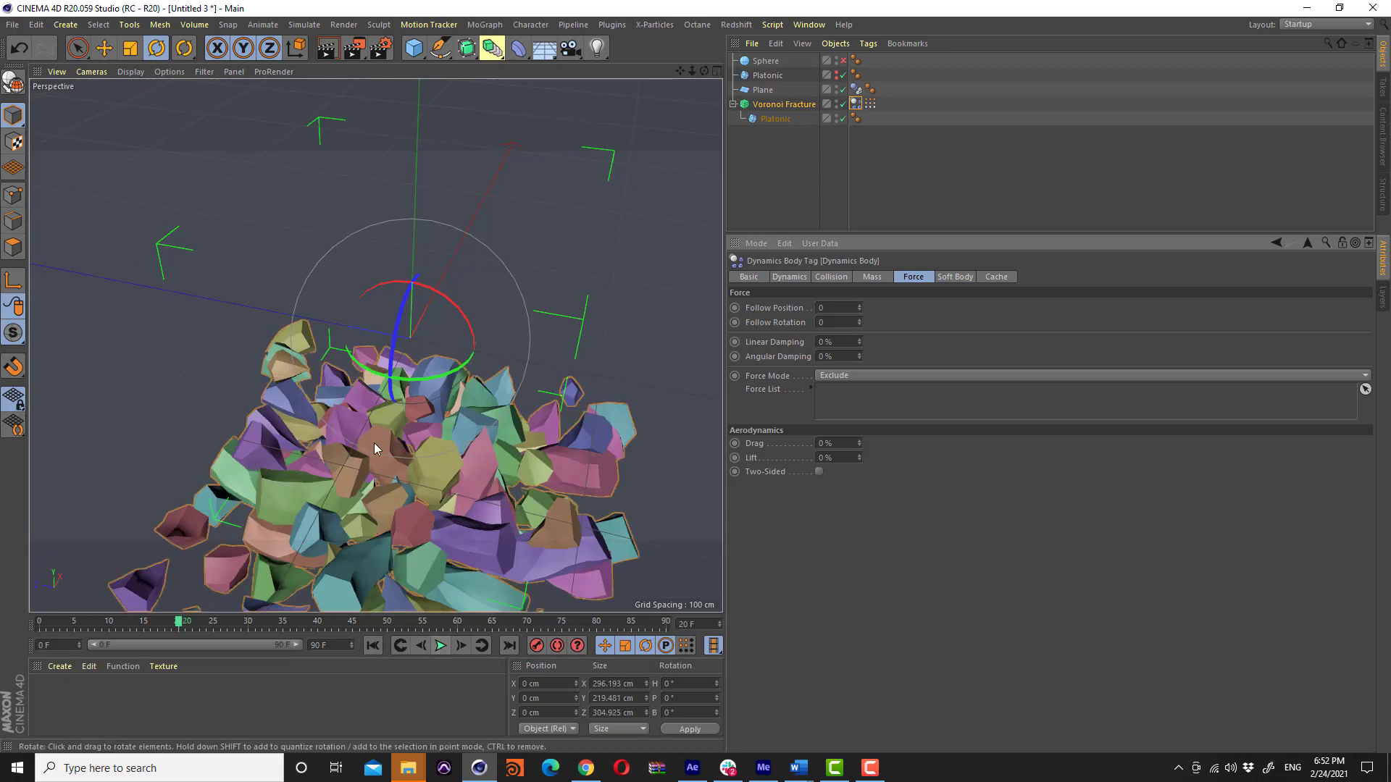
{"action": "left_click_drag", "start_coordinate": [375, 449], "coordinate": [390, 371], "text": "alt"}
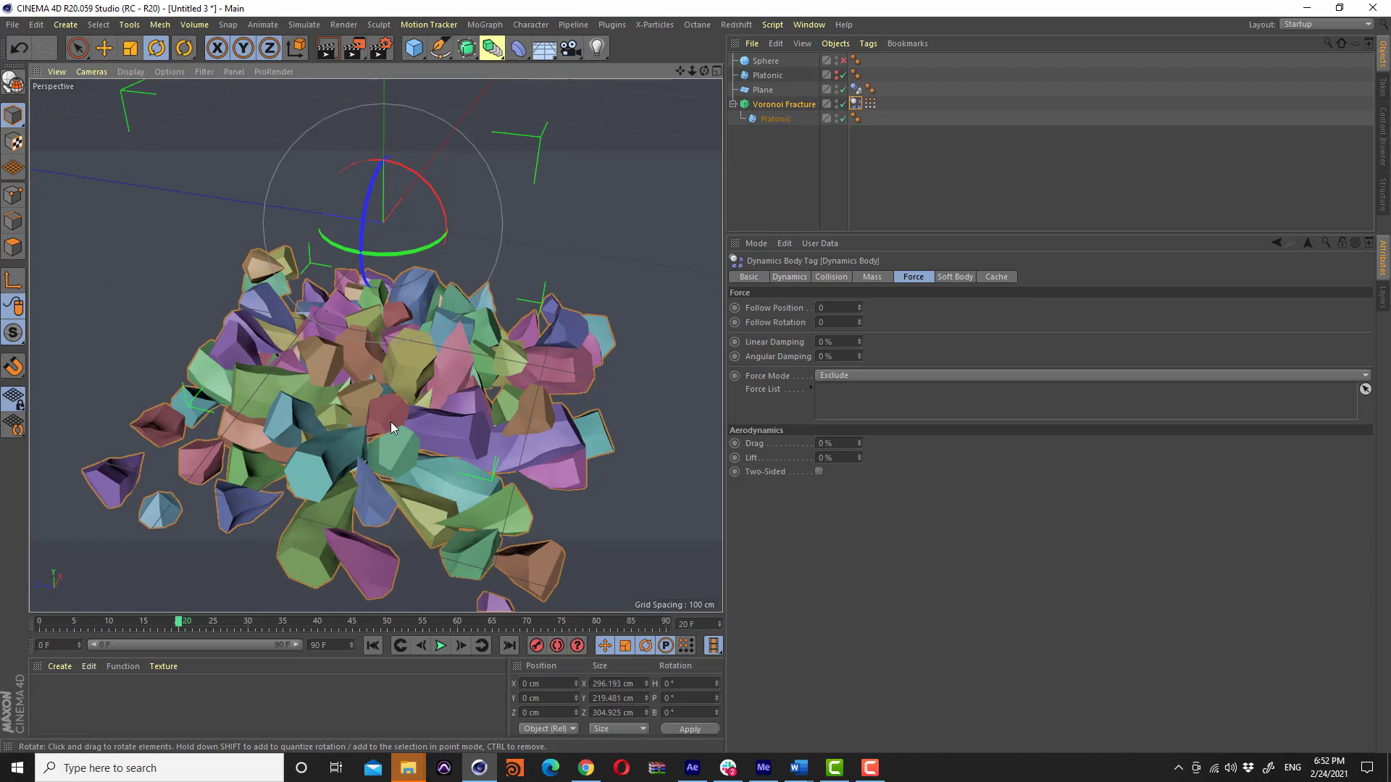
{"action": "left_click", "coordinate": [372, 645]}
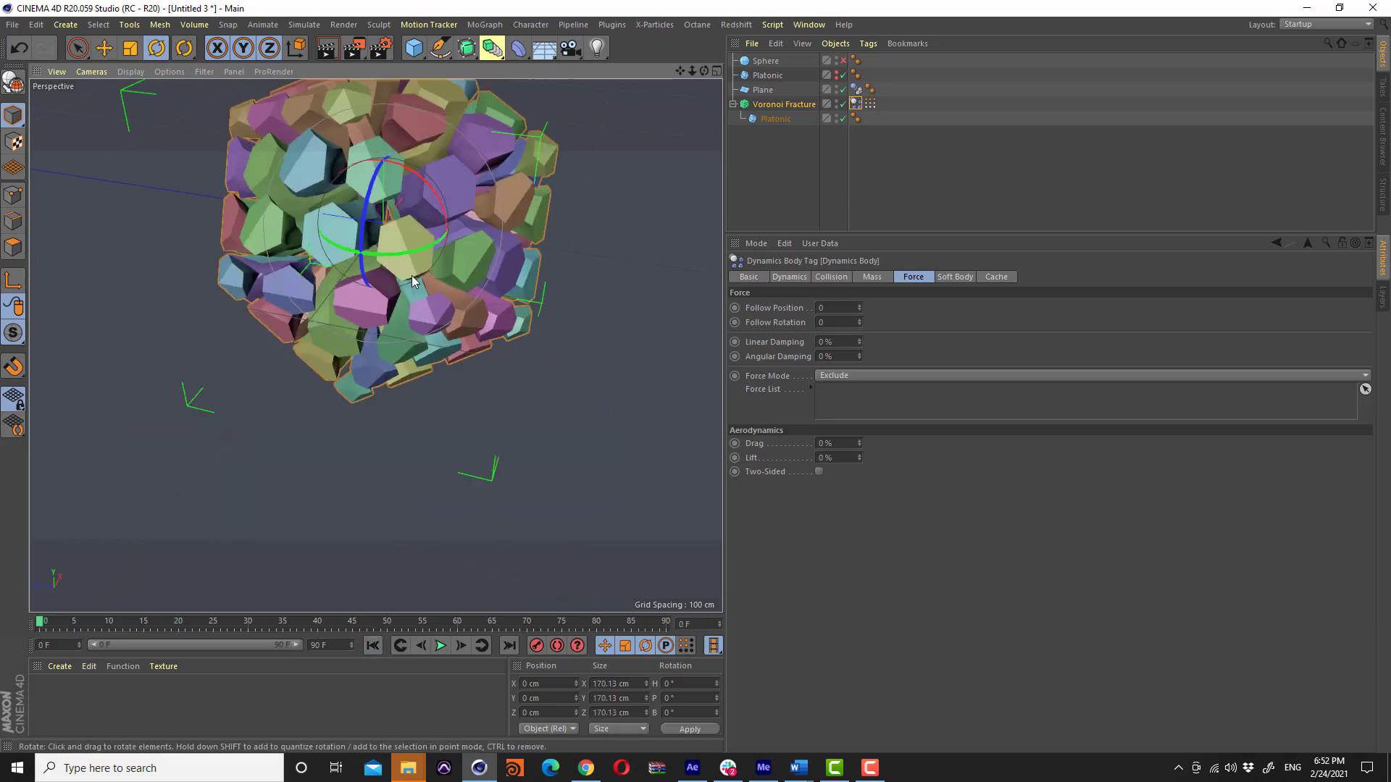
{"action": "mouse_move", "coordinate": [394, 224]}
{"action": "left_mouse_down", "text": "alt"}
{"action": "mouse_move", "coordinate": [397, 308]}
{"action": "mouse_move", "coordinate": [360, 295]}
{"action": "mouse_move", "coordinate": [519, 248]}
{"action": "mouse_move", "coordinate": [483, 310]}
{"action": "left_mouse_up", "text": "alt"}
Set Detailing Maximum Edge Length to 3 cm and inspect the roughened fragments
{"action": "scroll", "coordinate": [368, 261], "scroll_direction": "up", "scroll_amount": 3}
{"action": "scroll", "coordinate": [392, 271], "scroll_direction": "up", "scroll_amount": 5}
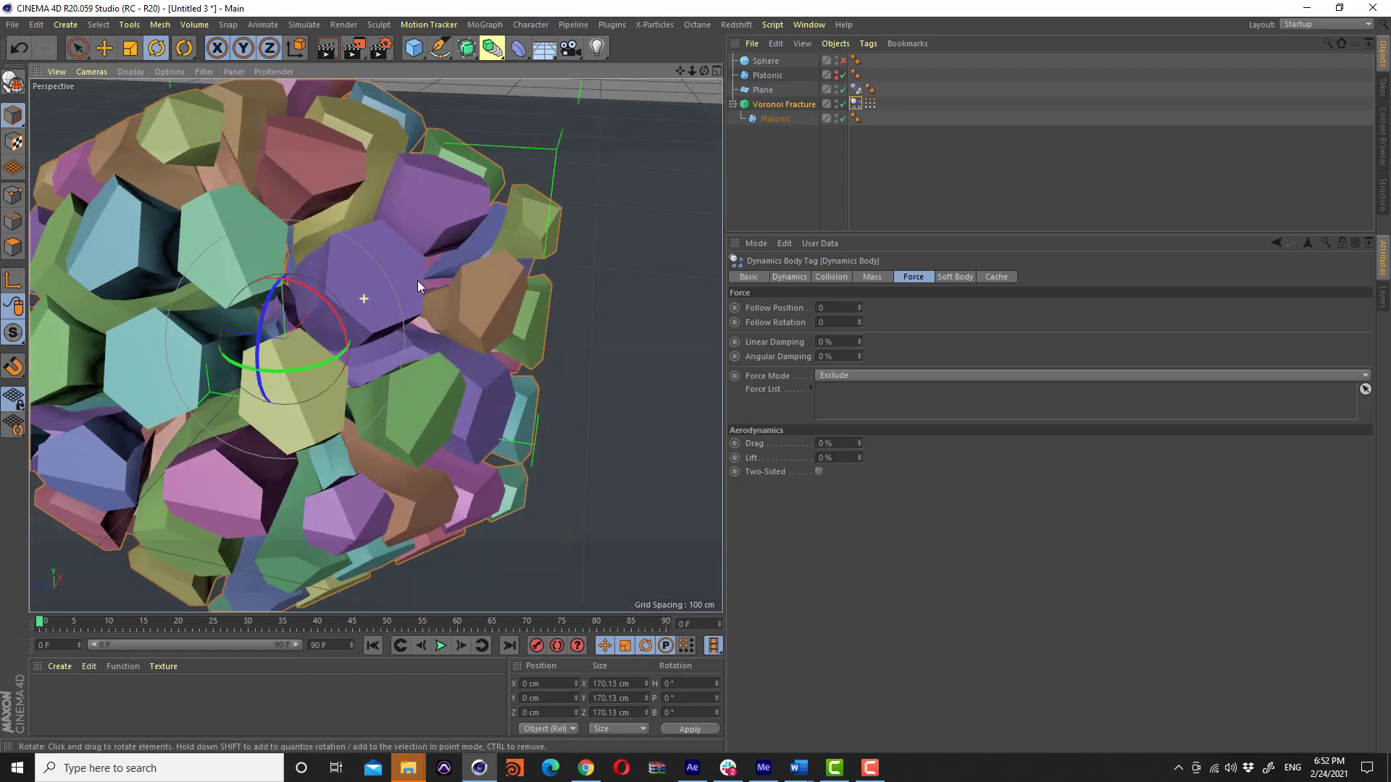
{"action": "left_click", "coordinate": [784, 103]}
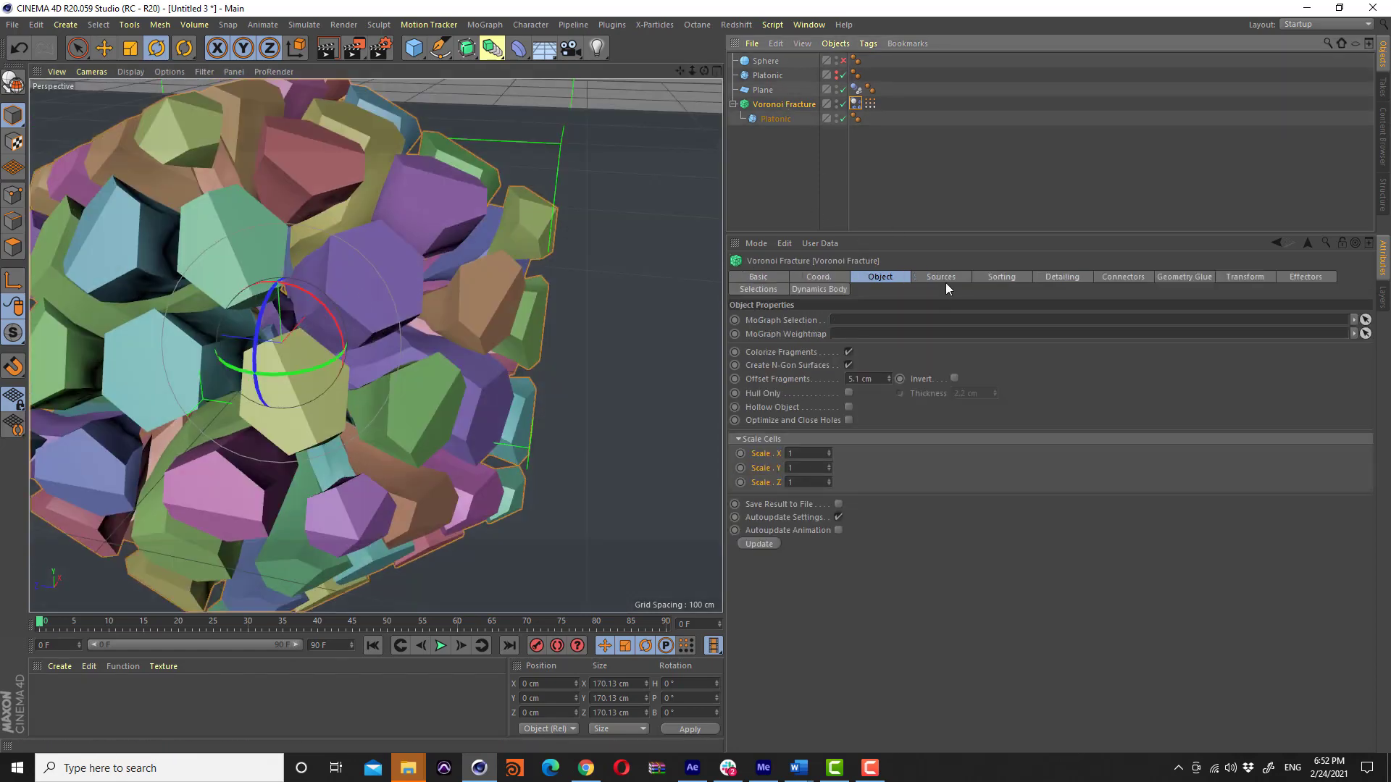
{"action": "left_click", "coordinate": [1054, 278]}
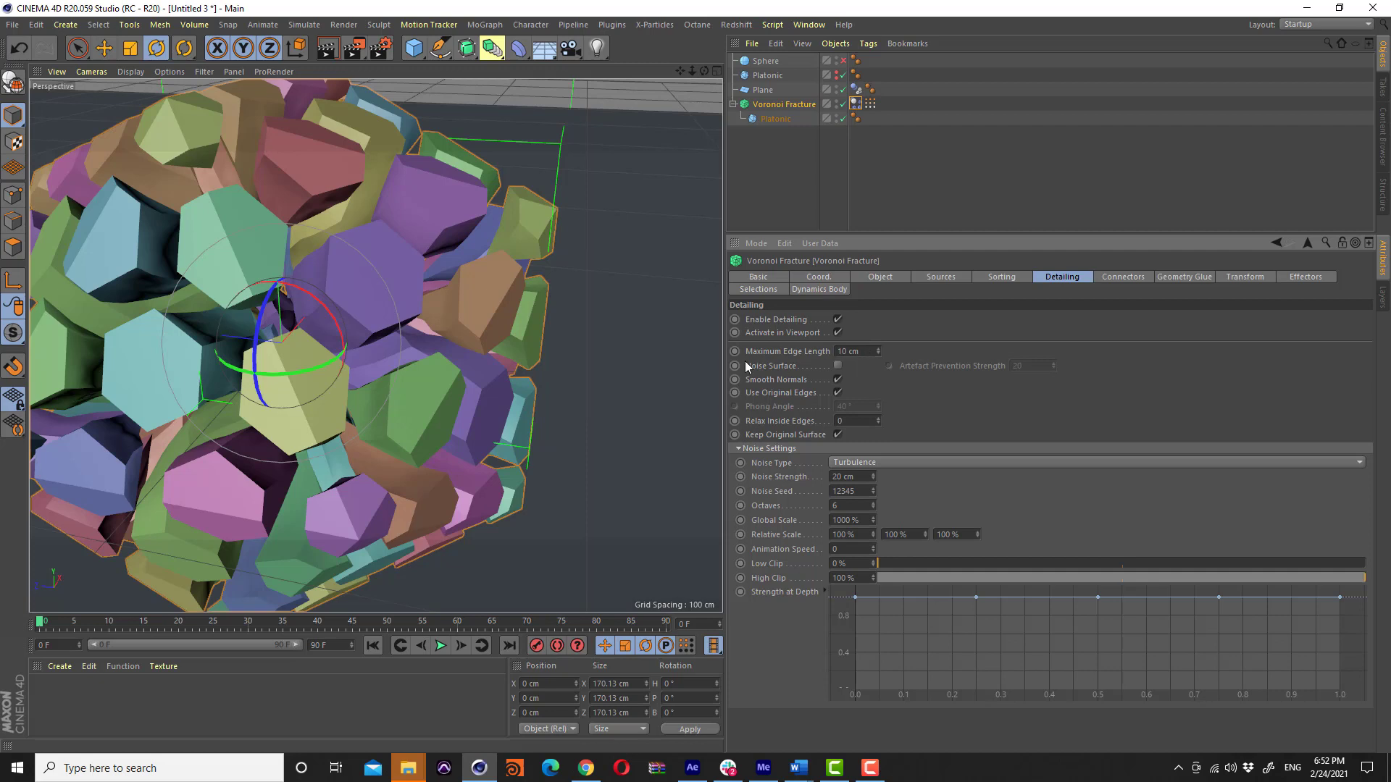
{"action": "left_click_drag", "start_coordinate": [760, 357], "coordinate": [839, 358]}
{"action": "left_click", "coordinate": [858, 351]}
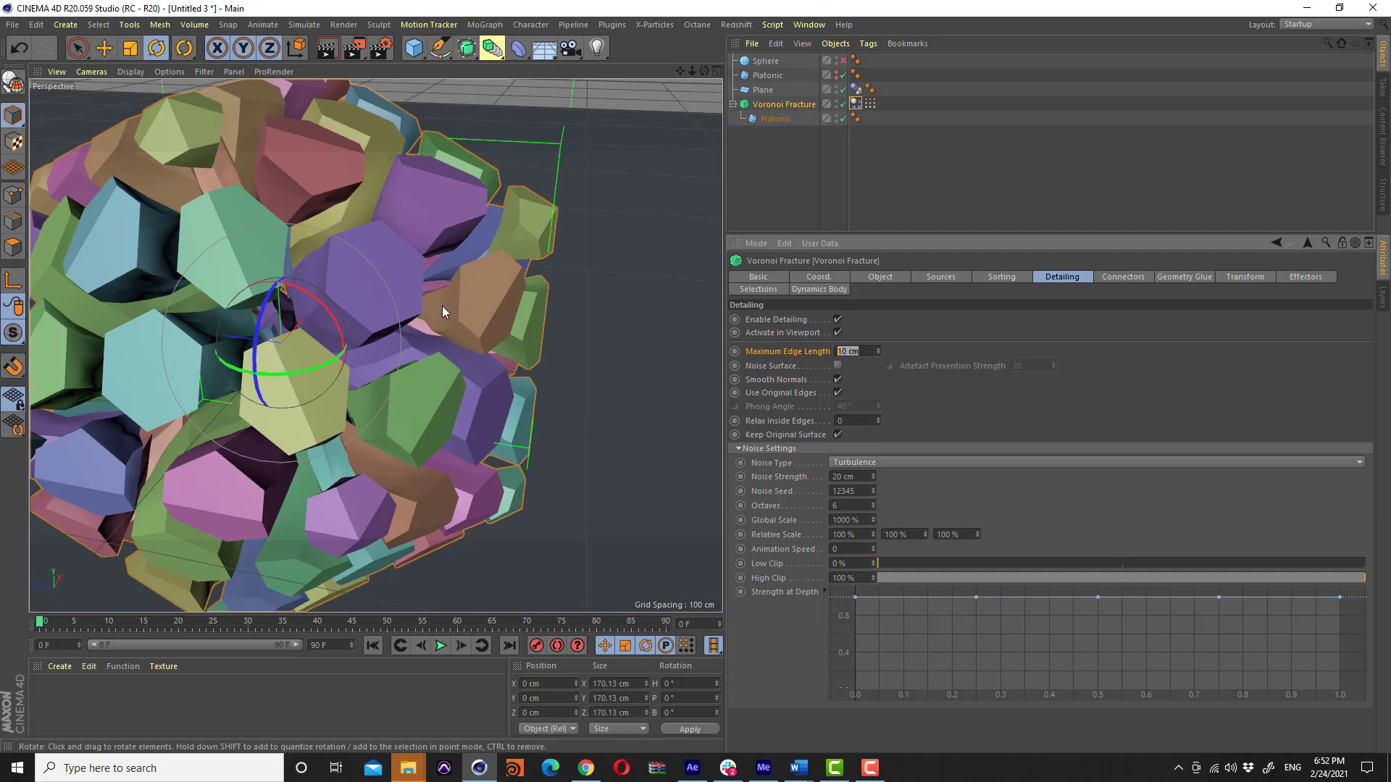
{"action": "type", "text": "3"}
{"action": "key", "text": "Return"}
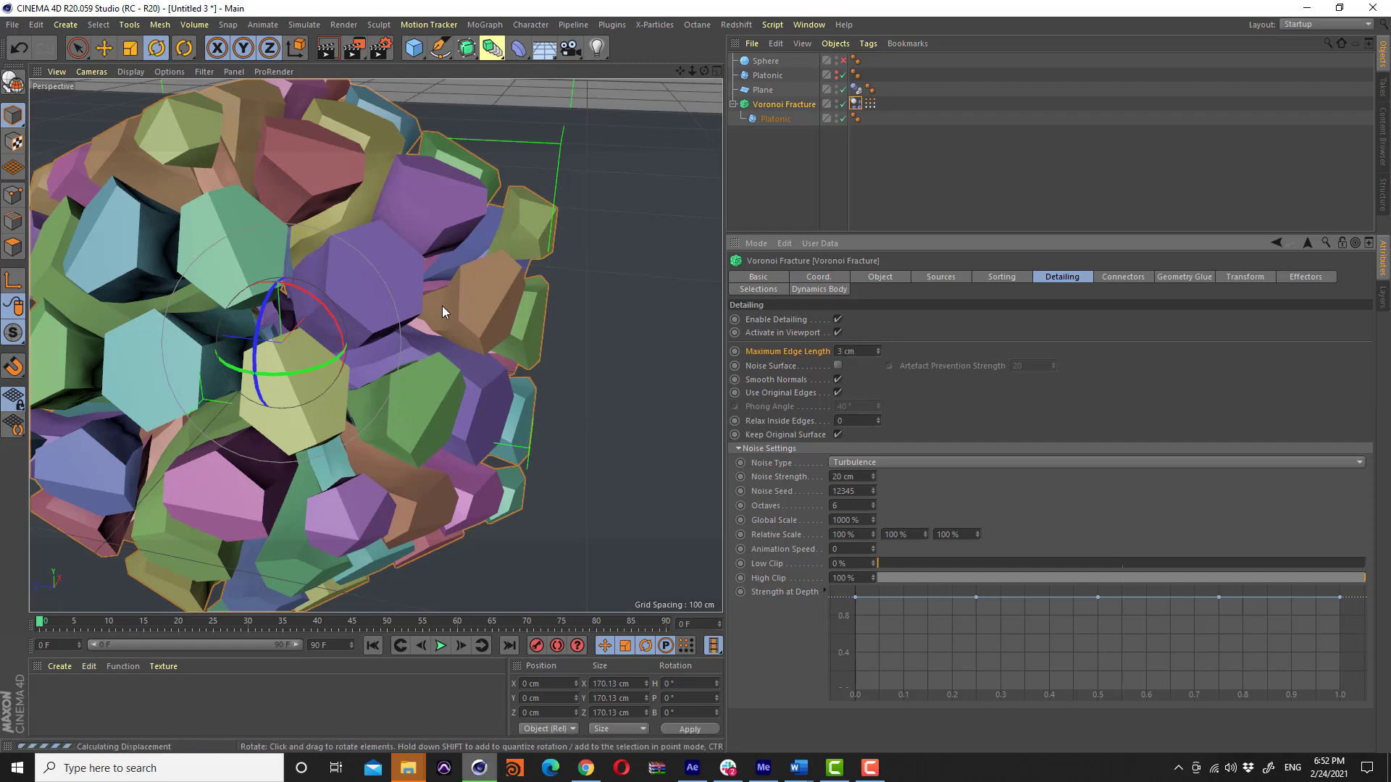
{"action": "mouse_move", "coordinate": [154, 272]}
{"action": "left_mouse_down", "text": "alt"}
{"action": "mouse_move", "coordinate": [181, 315]}
{"action": "mouse_move", "coordinate": [142, 344]}
{"action": "mouse_move", "coordinate": [315, 381]}
{"action": "mouse_move", "coordinate": [360, 292]}
{"action": "mouse_move", "coordinate": [424, 251]}
{"action": "mouse_move", "coordinate": [416, 263]}
{"action": "mouse_move", "coordinate": [434, 267]}
{"action": "left_mouse_up", "text": "alt"}
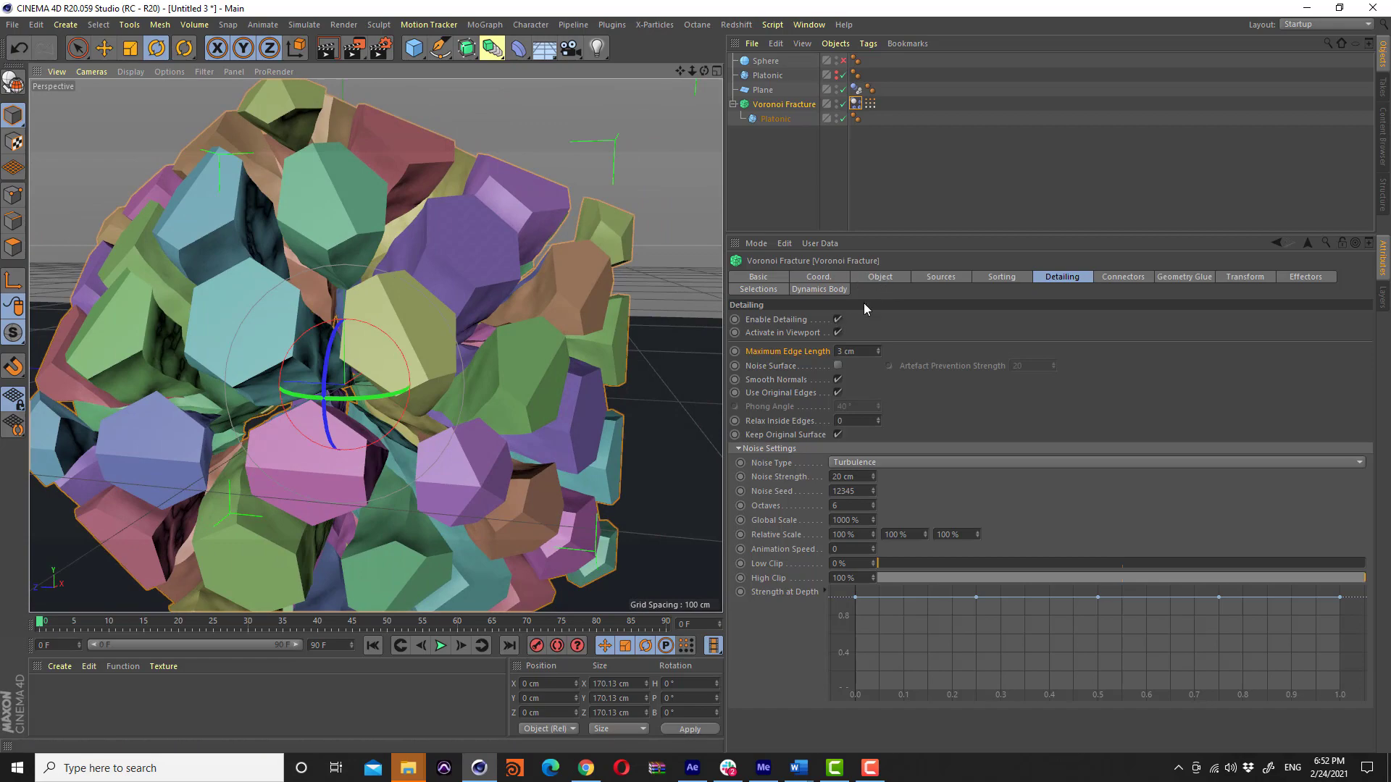
{"action": "left_click", "coordinate": [885, 279]}
Turn off fragment colouring, then toggle Noise Surface off and on, leaving it enabled
{"action": "left_click", "coordinate": [848, 353]}
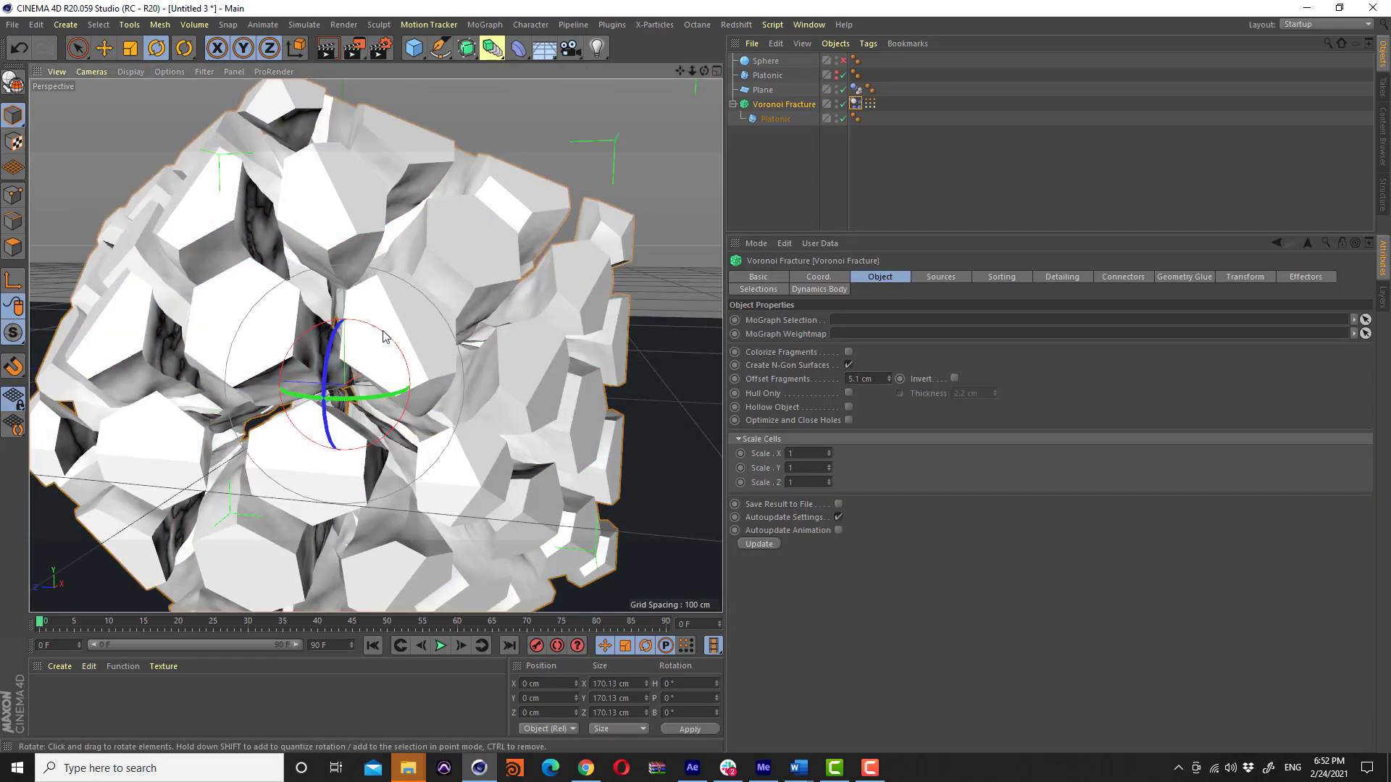
{"action": "mouse_move", "coordinate": [290, 362]}
{"action": "left_mouse_down", "text": "alt"}
{"action": "mouse_move", "coordinate": [328, 395]}
{"action": "mouse_move", "coordinate": [310, 358]}
{"action": "mouse_move", "coordinate": [379, 310]}
{"action": "mouse_move", "coordinate": [403, 354]}
{"action": "mouse_move", "coordinate": [416, 349]}
{"action": "left_mouse_up", "text": "alt"}
{"action": "left_click", "coordinate": [1061, 278]}
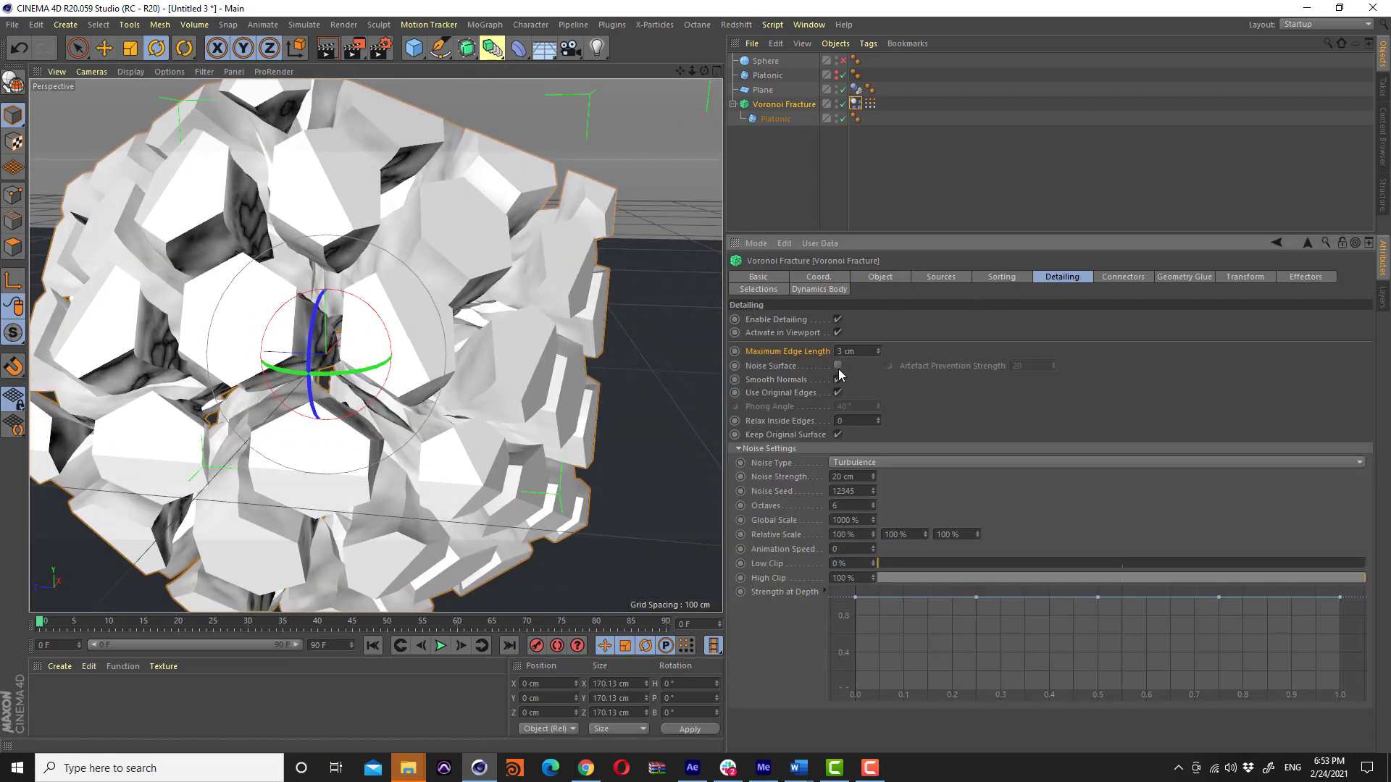
{"action": "left_click", "coordinate": [838, 365]}
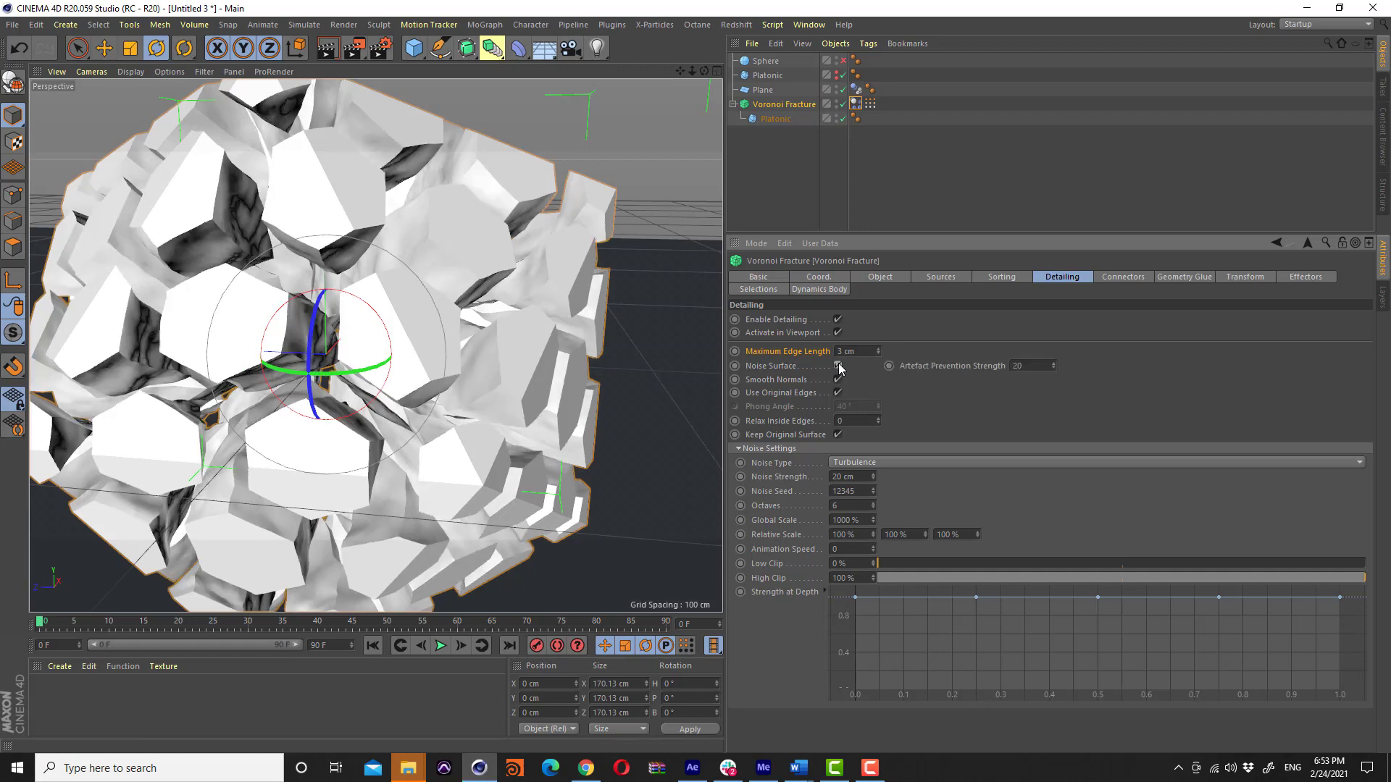
{"action": "left_click", "coordinate": [837, 365]}
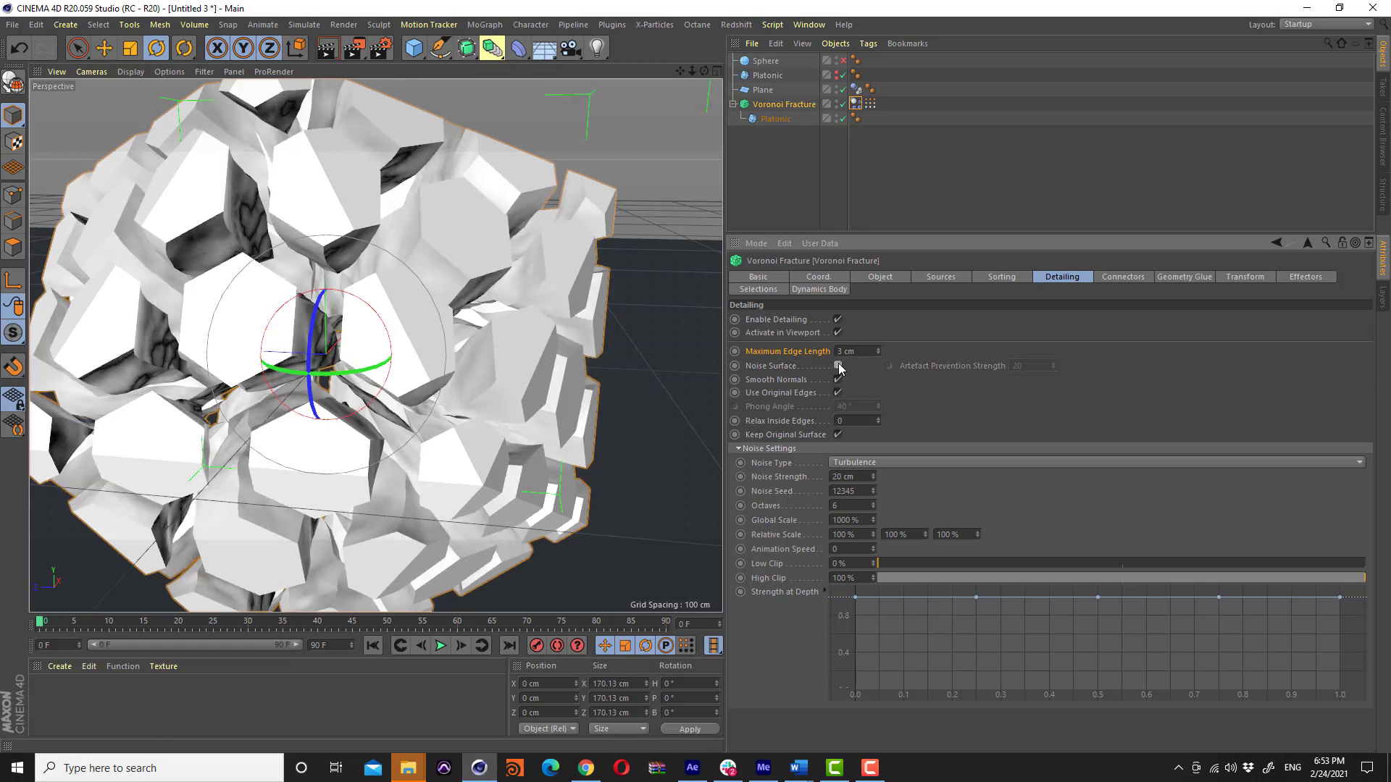
{"action": "left_click", "coordinate": [838, 365]}
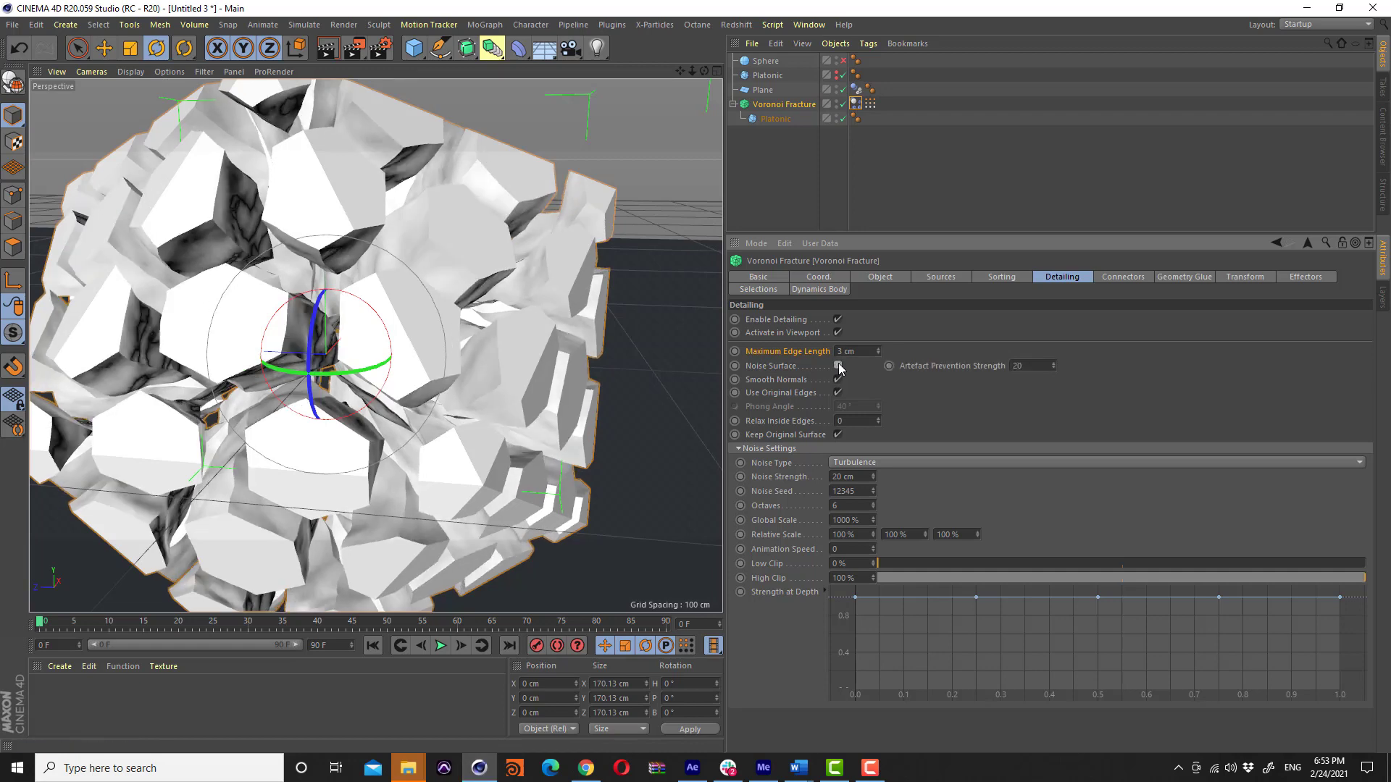
{"action": "left_click", "coordinate": [837, 364]}
{"action": "left_click", "coordinate": [838, 365]}
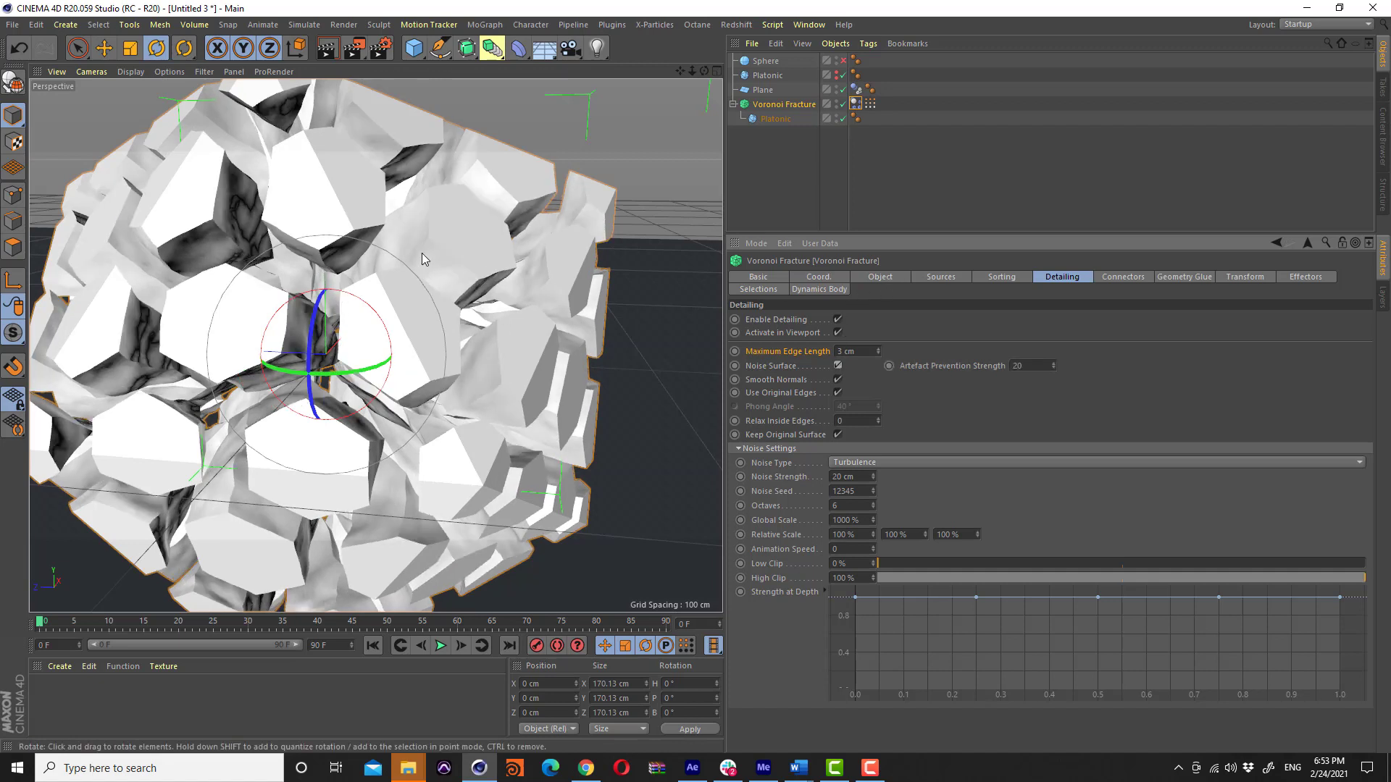
Reset Offset Fragments to 0 cm in the fracture's Object tab
{"action": "left_click", "coordinate": [869, 278]}
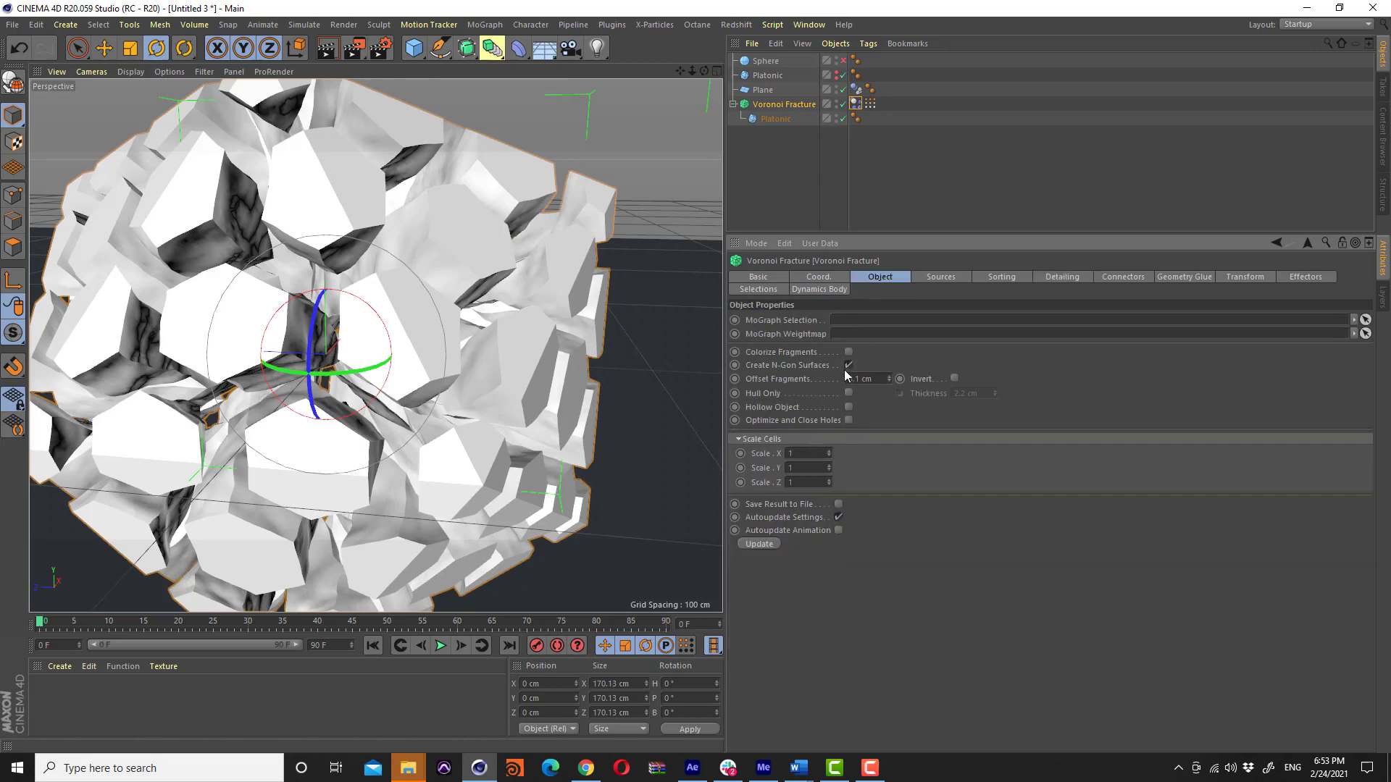
{"action": "right_click", "coordinate": [888, 379]}
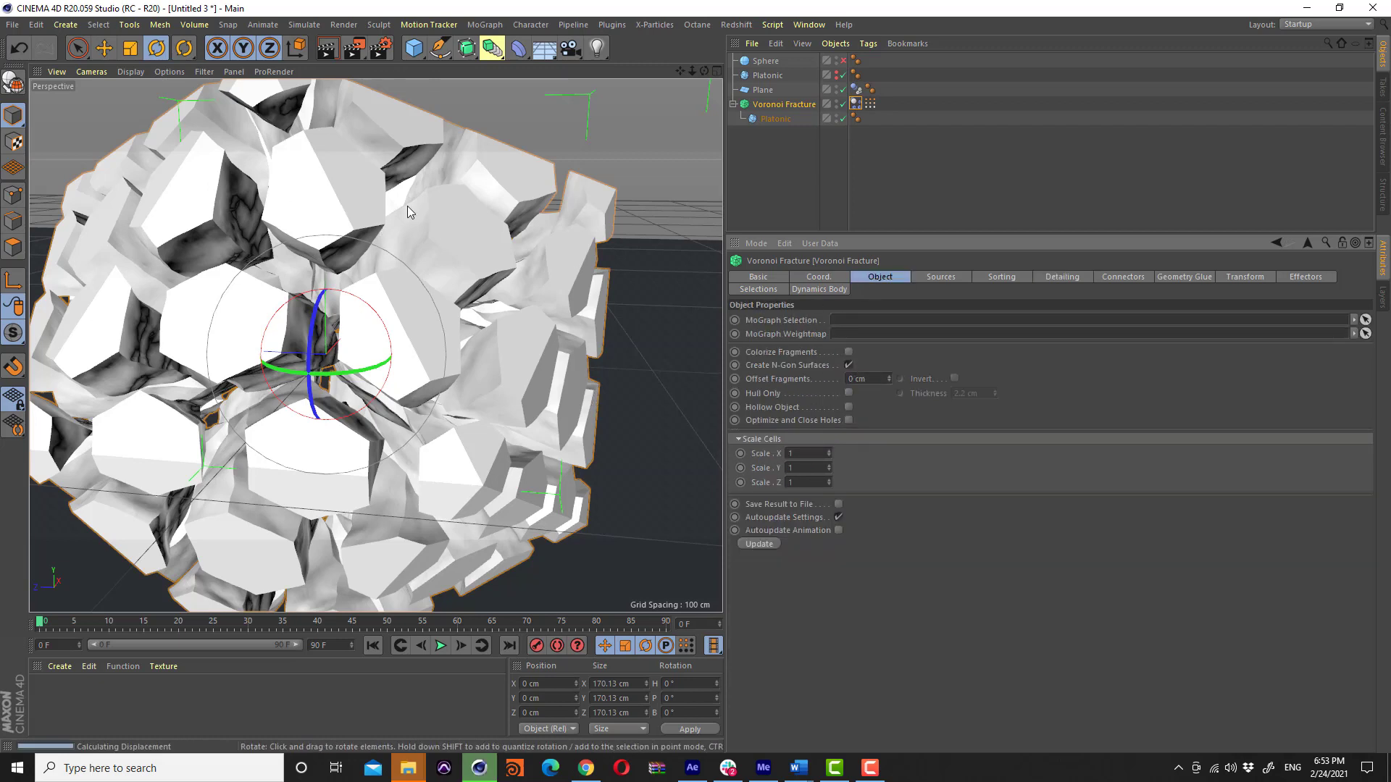
{"action": "left_click", "coordinate": [121, 73]}
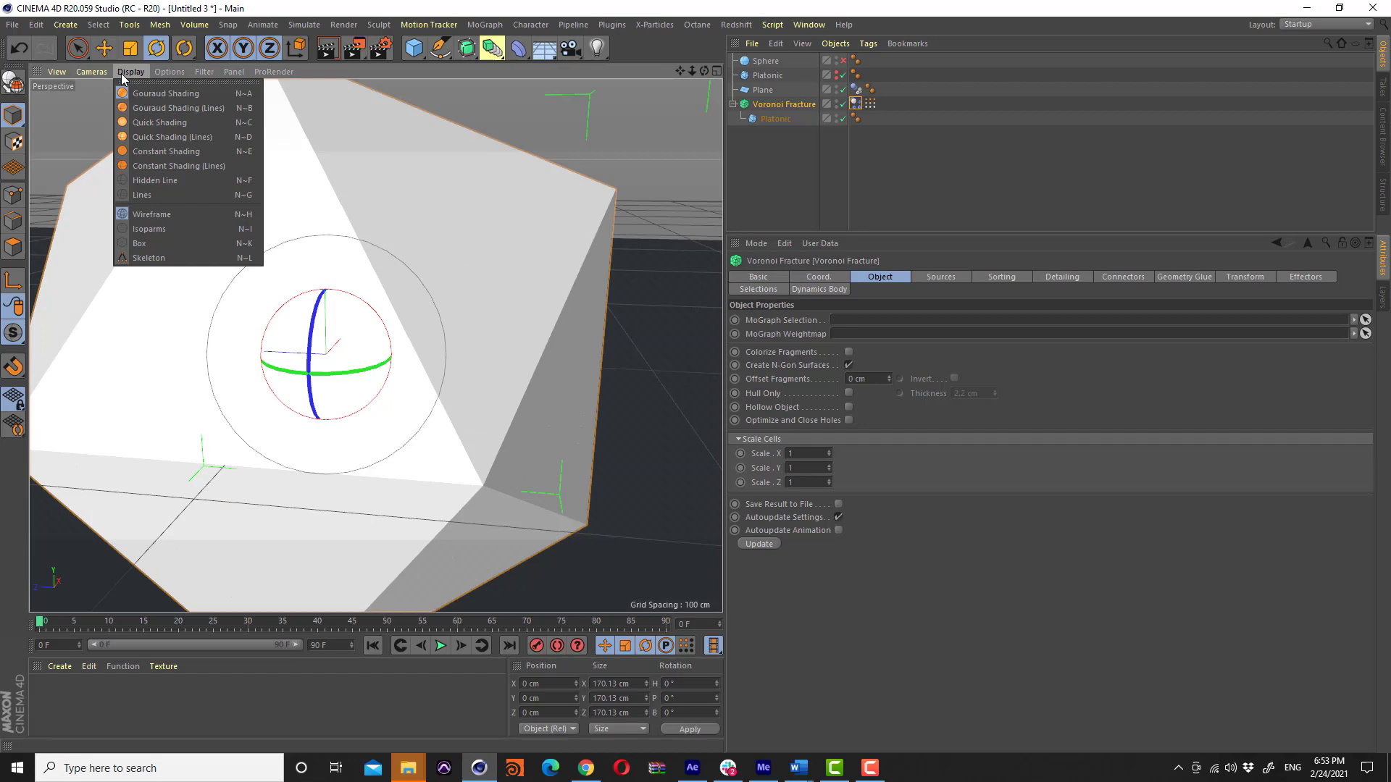
Show Gouraud Shading (Lines) and play the dynamics until frame 19
{"action": "left_click", "coordinate": [141, 109]}
{"action": "left_click_drag", "start_coordinate": [165, 284], "coordinate": [250, 297], "text": "alt"}
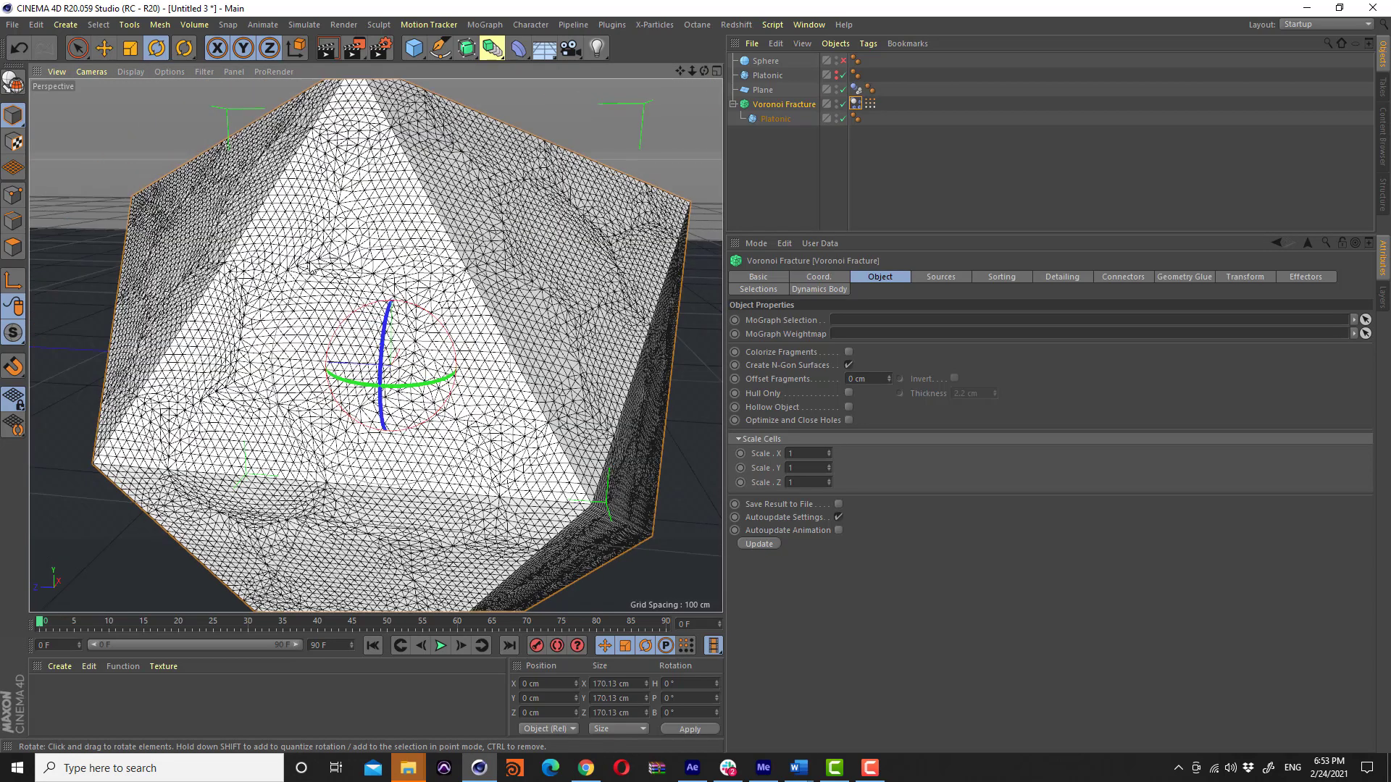
{"action": "scroll", "coordinate": [427, 228], "scroll_direction": "down", "scroll_amount": 5}
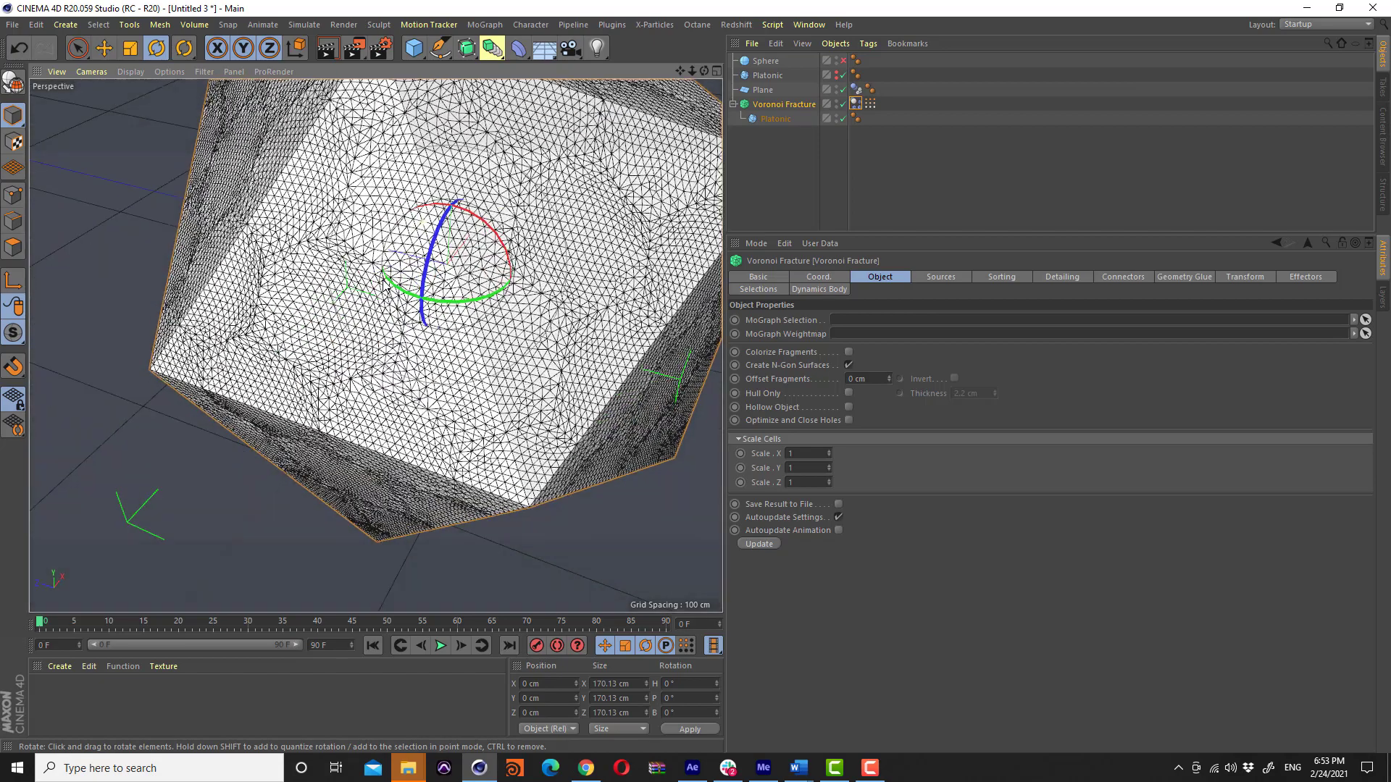
{"action": "left_click_drag", "start_coordinate": [428, 228], "coordinate": [368, 314], "text": "alt"}
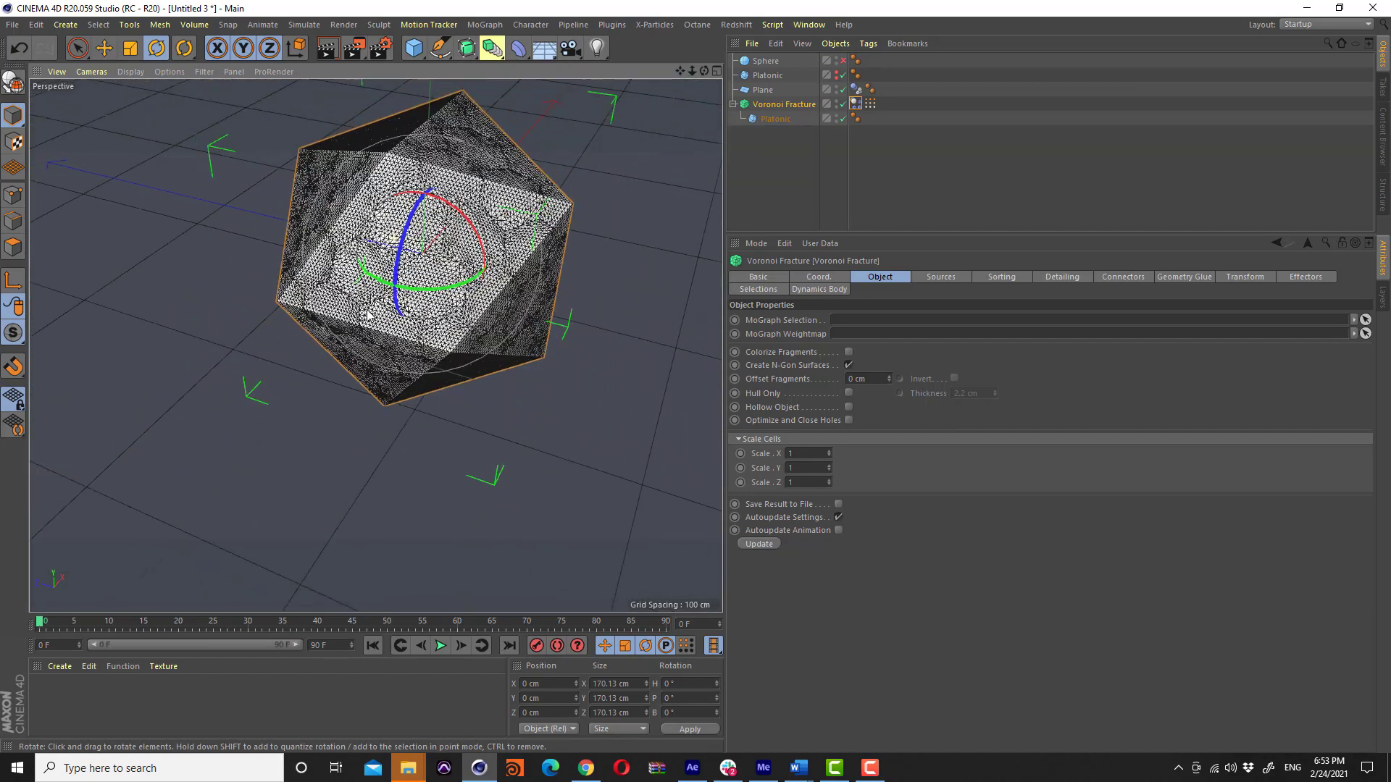
{"action": "left_click", "coordinate": [441, 647]}
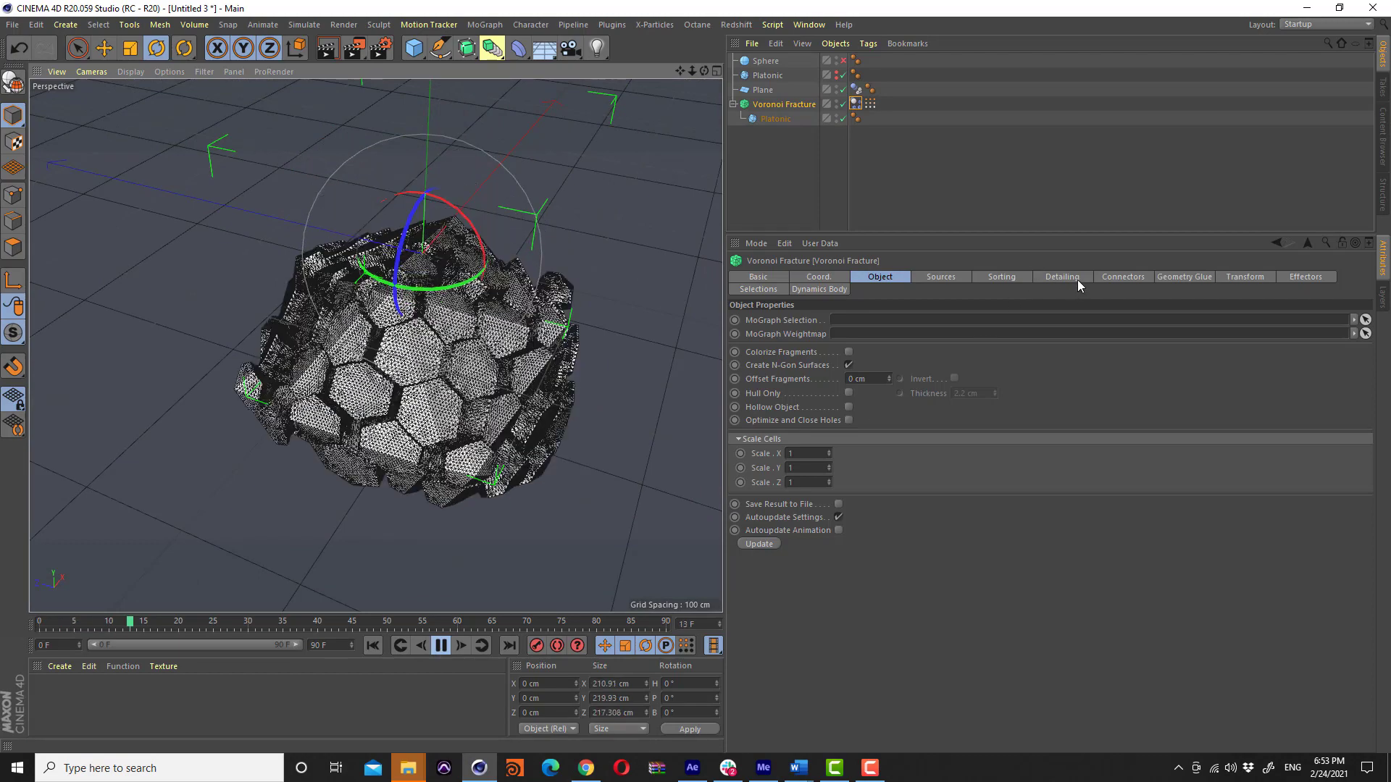
{"action": "left_click", "coordinate": [440, 645]}
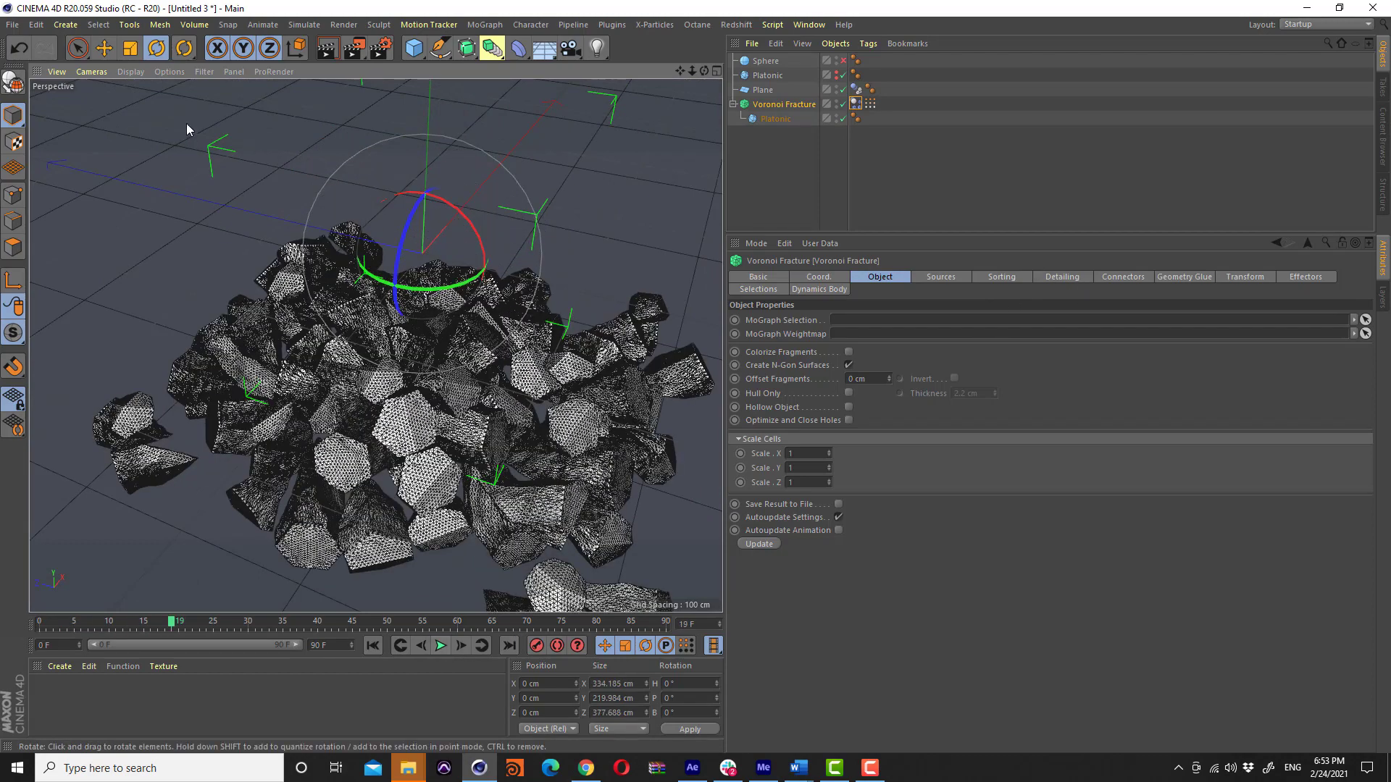
Return to plain Gouraud Shading, show the Detailing settings, and rewind to frame 0
{"action": "left_click", "coordinate": [130, 71]}
{"action": "left_click", "coordinate": [144, 94]}
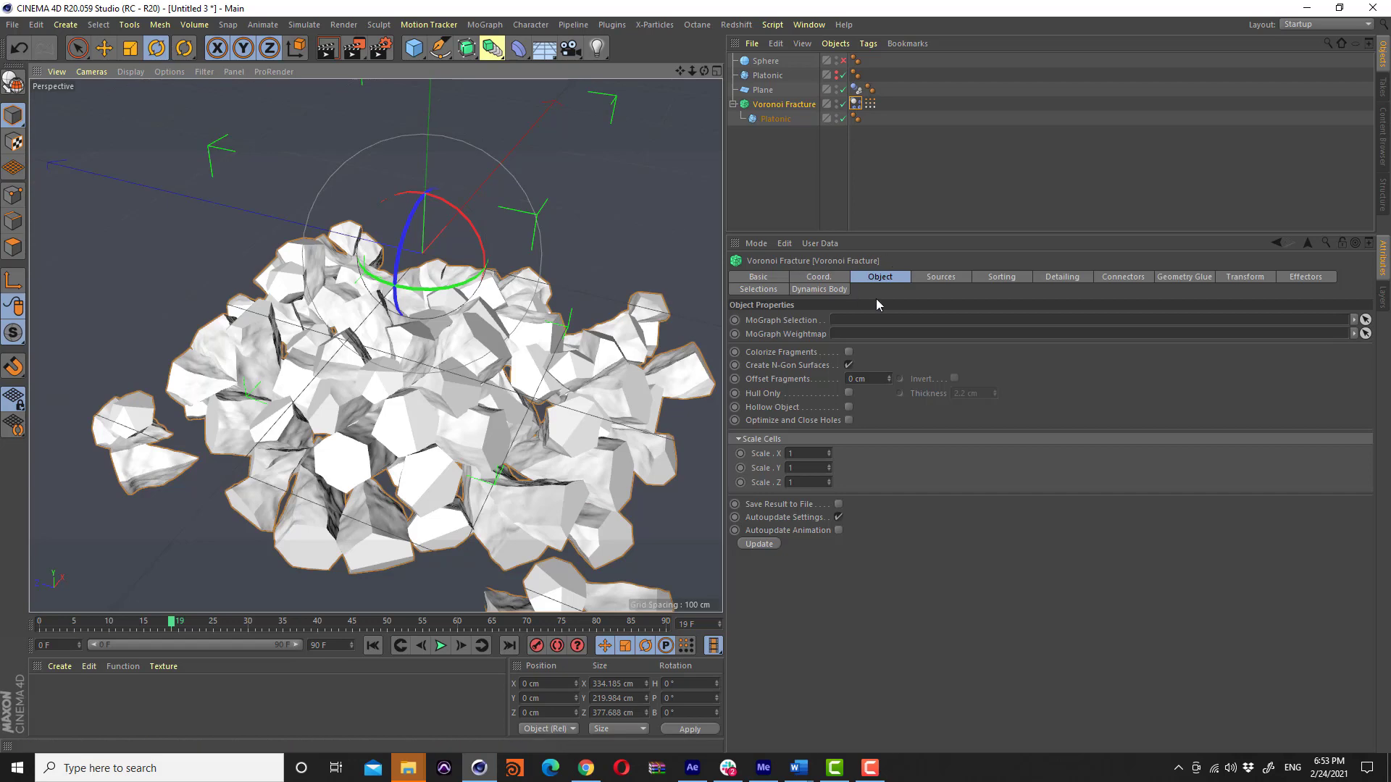
{"action": "left_click", "coordinate": [1050, 279]}
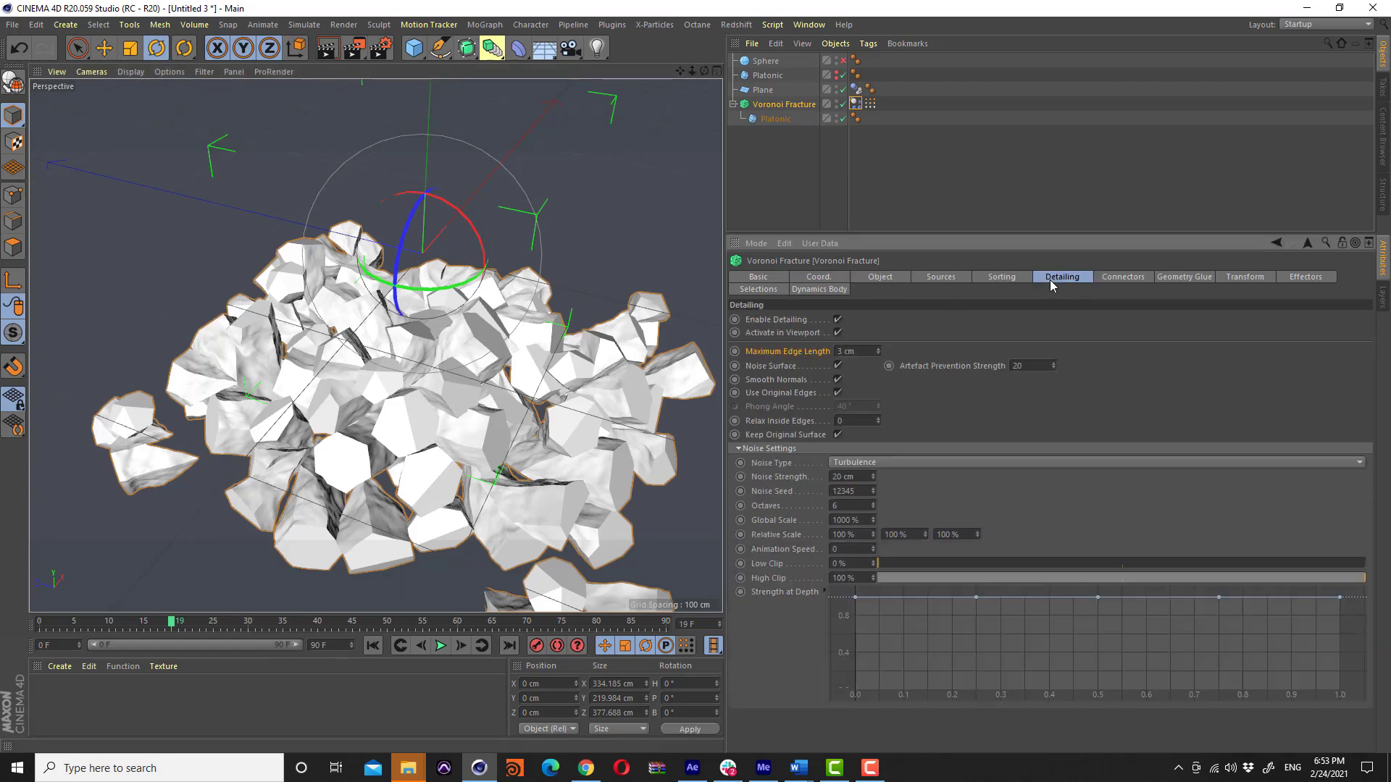
{"action": "left_click", "coordinate": [371, 644]}
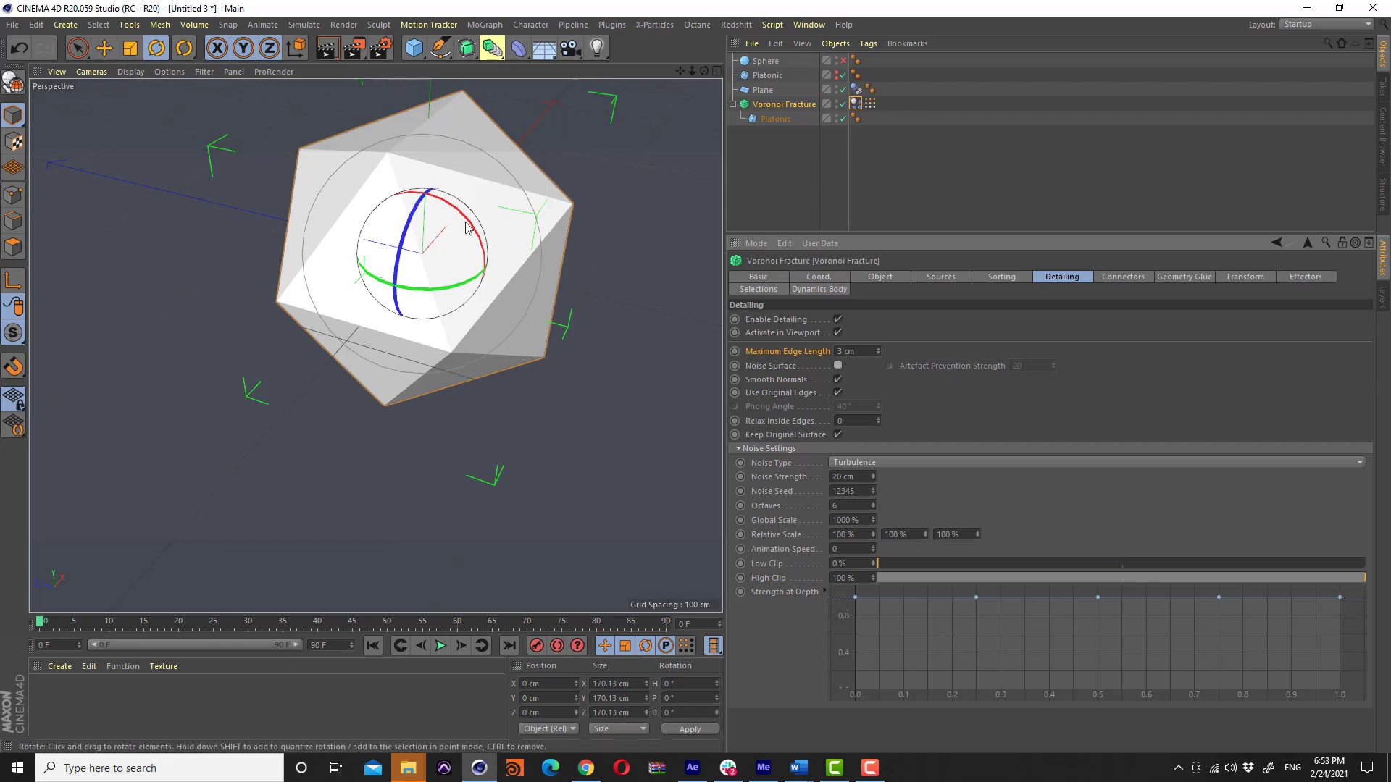
Step Offset Fragments through 0.6 and 2 cm to a final 4 cm gap
{"action": "left_click", "coordinate": [897, 277]}
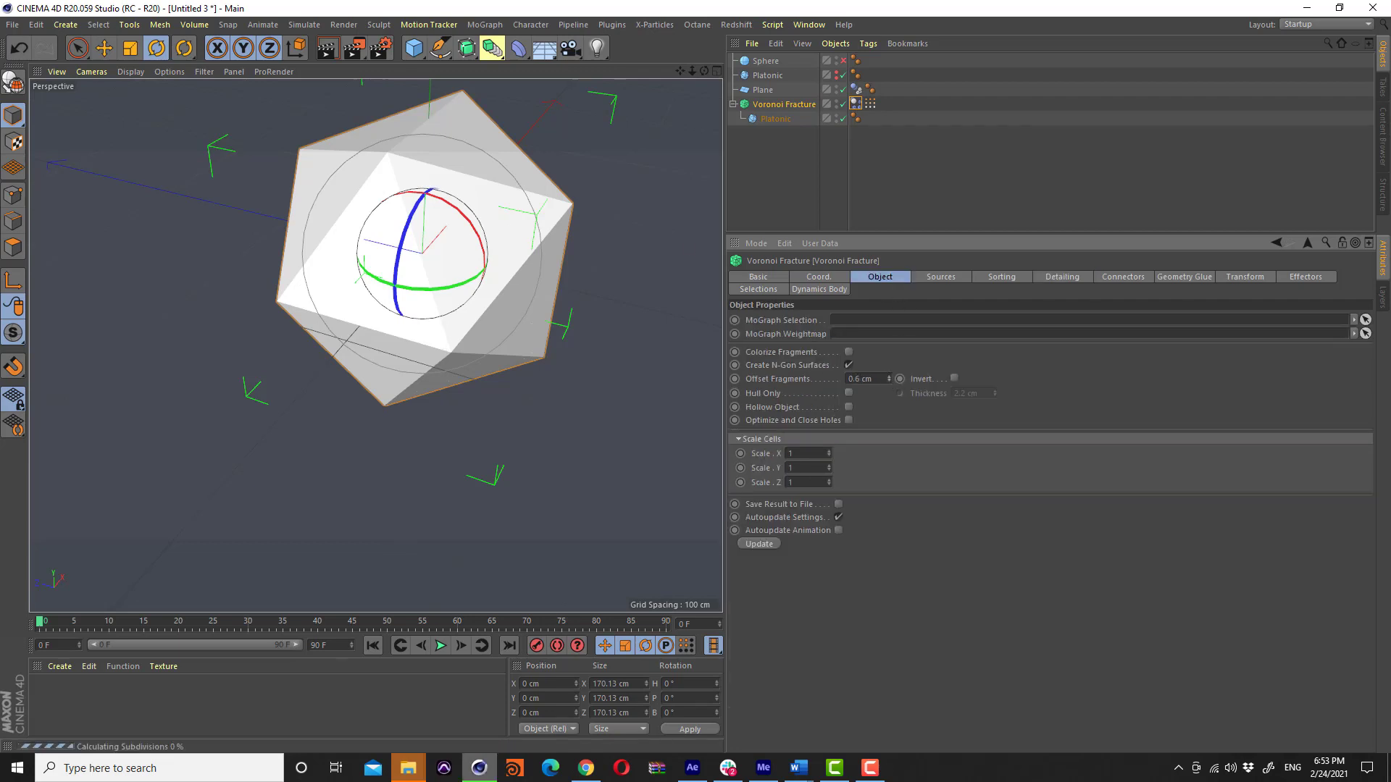
{"action": "type", "text": "0.6"}
{"action": "key", "text": "Return"}
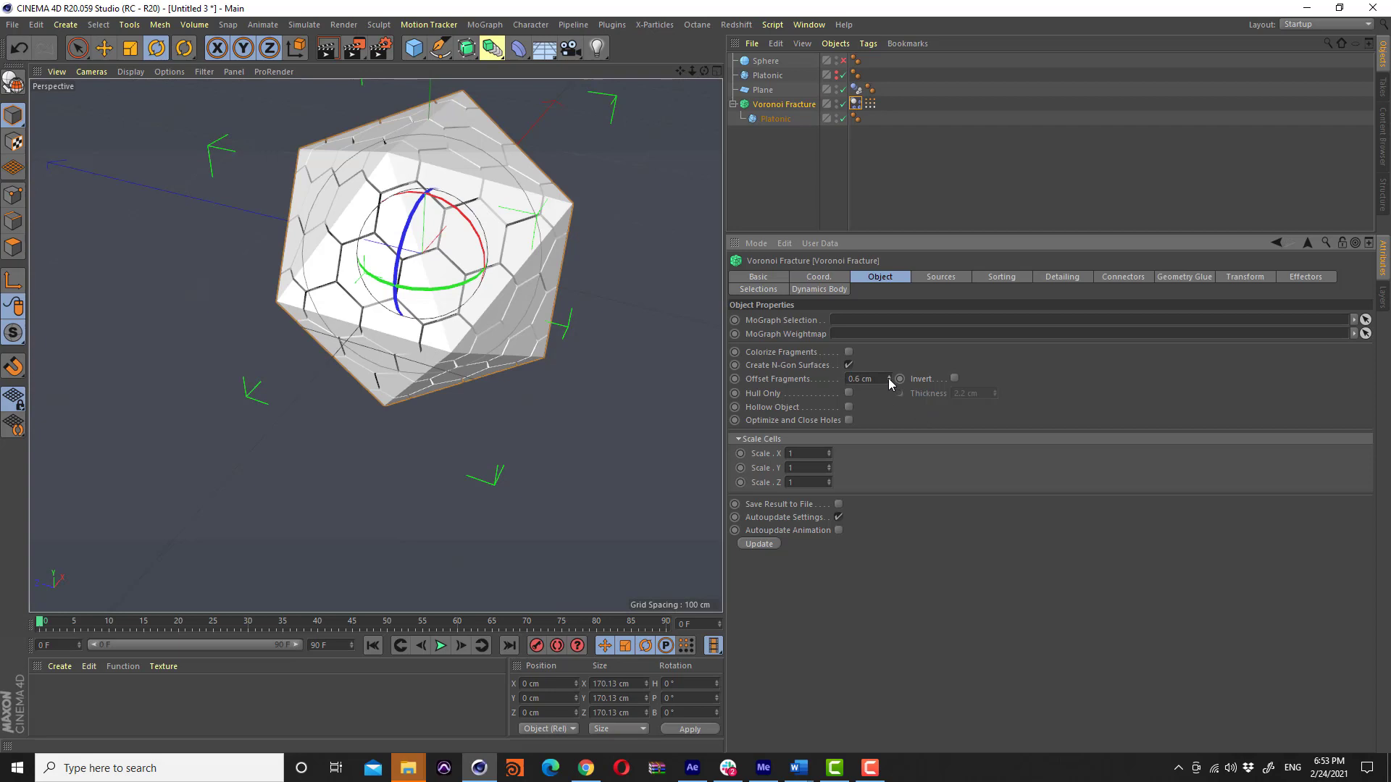
{"action": "left_click", "coordinate": [889, 375]}
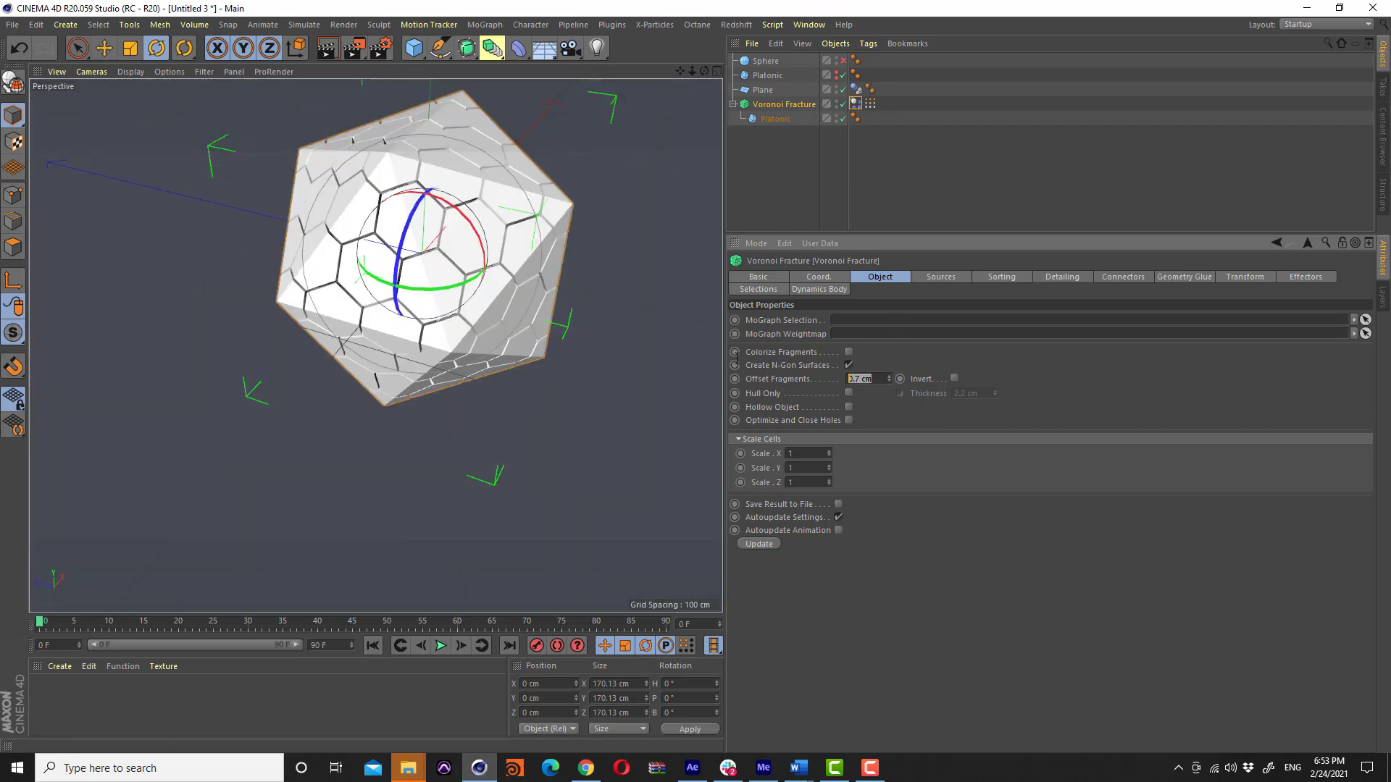
{"action": "type", "text": "2"}
{"action": "key", "text": "Return"}
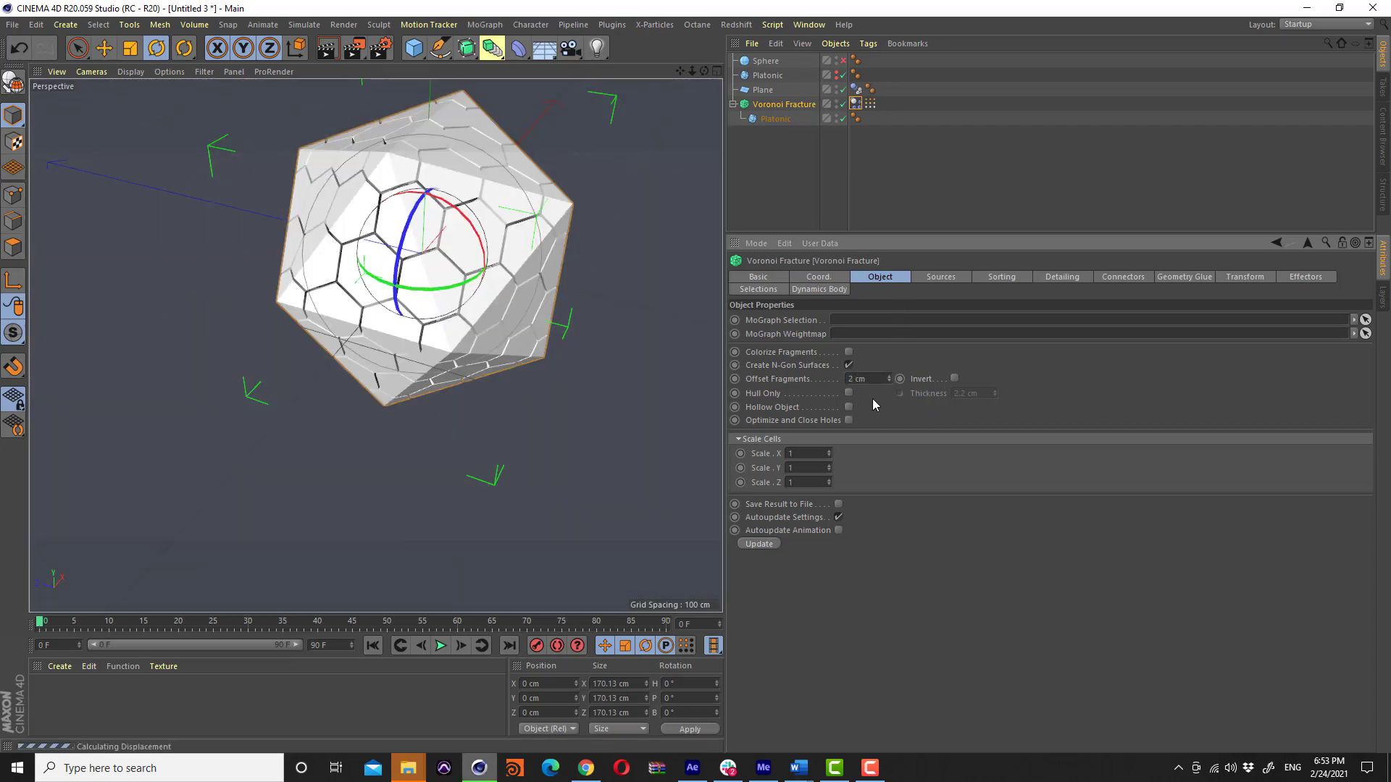
{"action": "scroll", "coordinate": [391, 282], "scroll_direction": "up", "scroll_amount": 5}
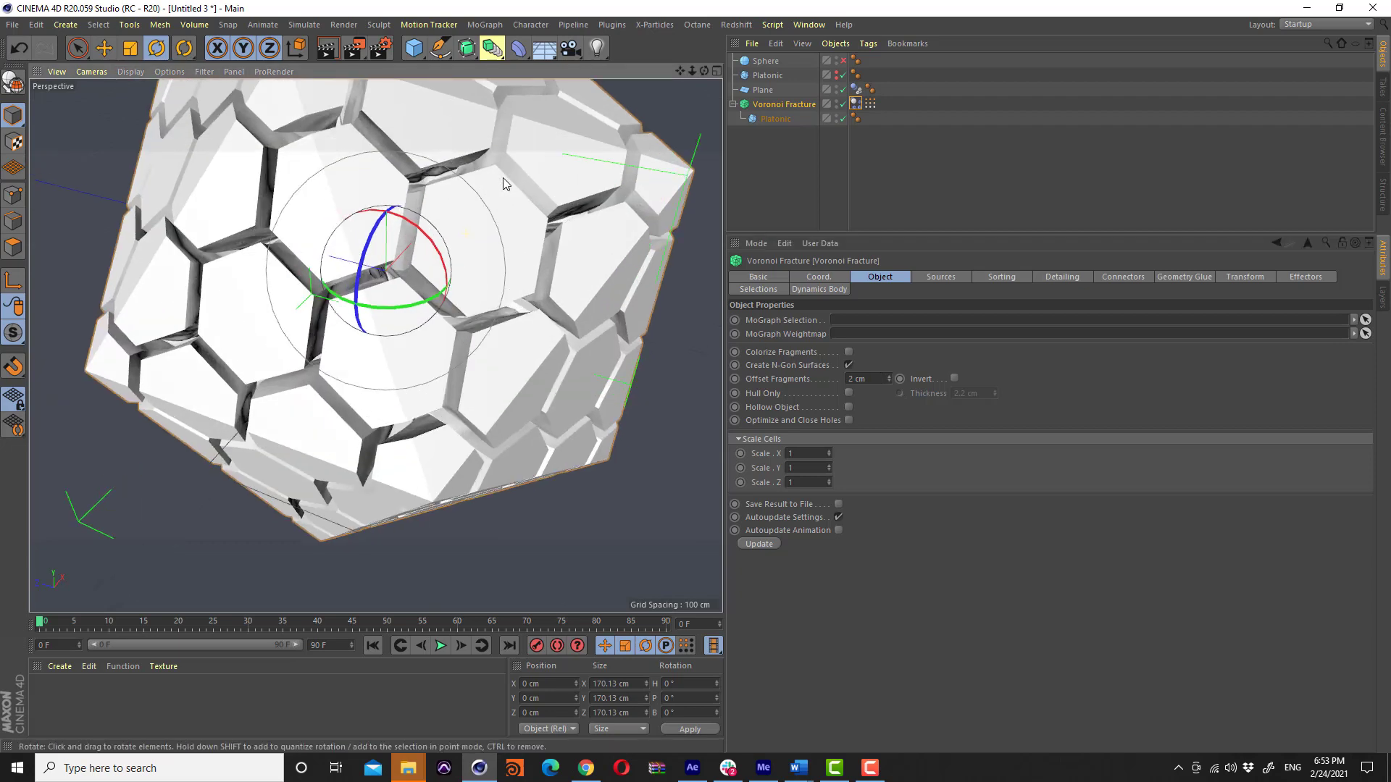
{"action": "double_click", "coordinate": [872, 380]}
{"action": "type", "text": "4"}
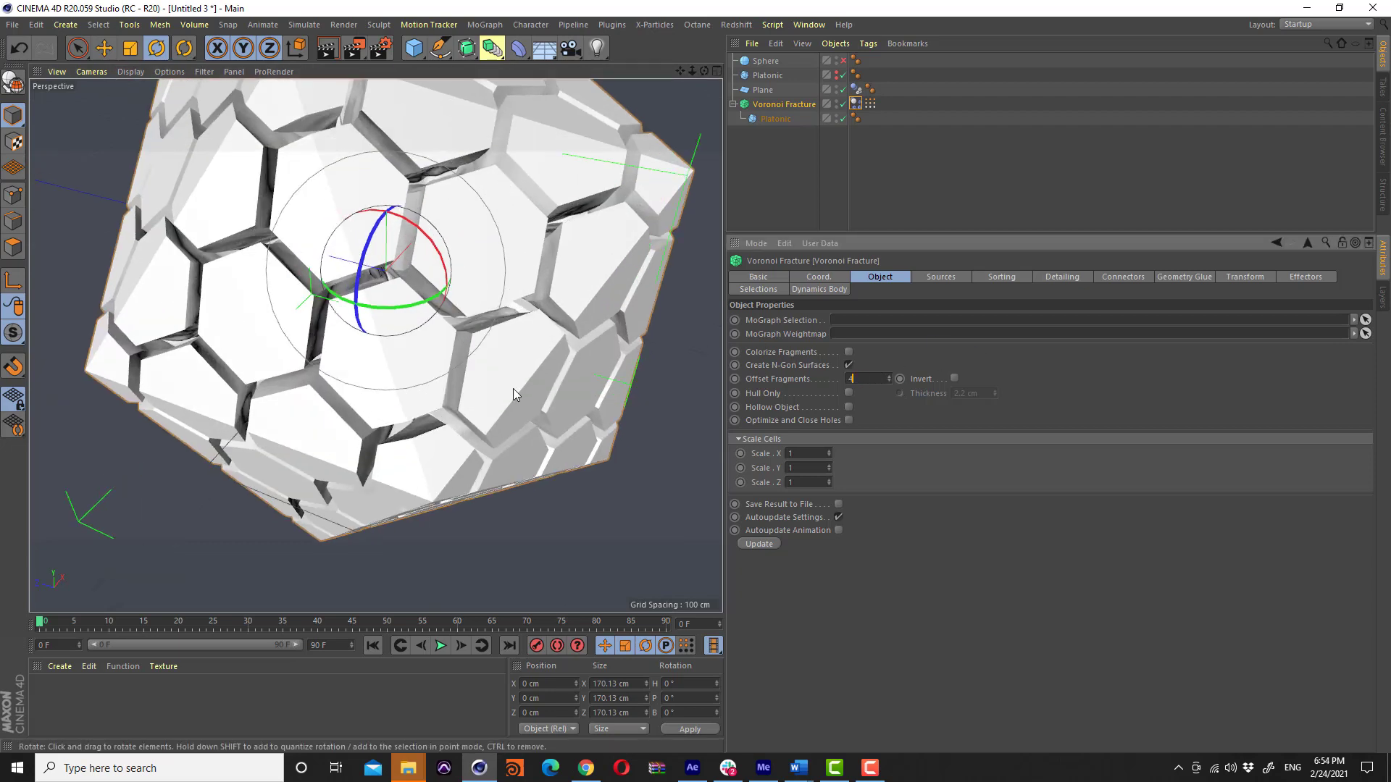
{"action": "key", "text": "Return"}
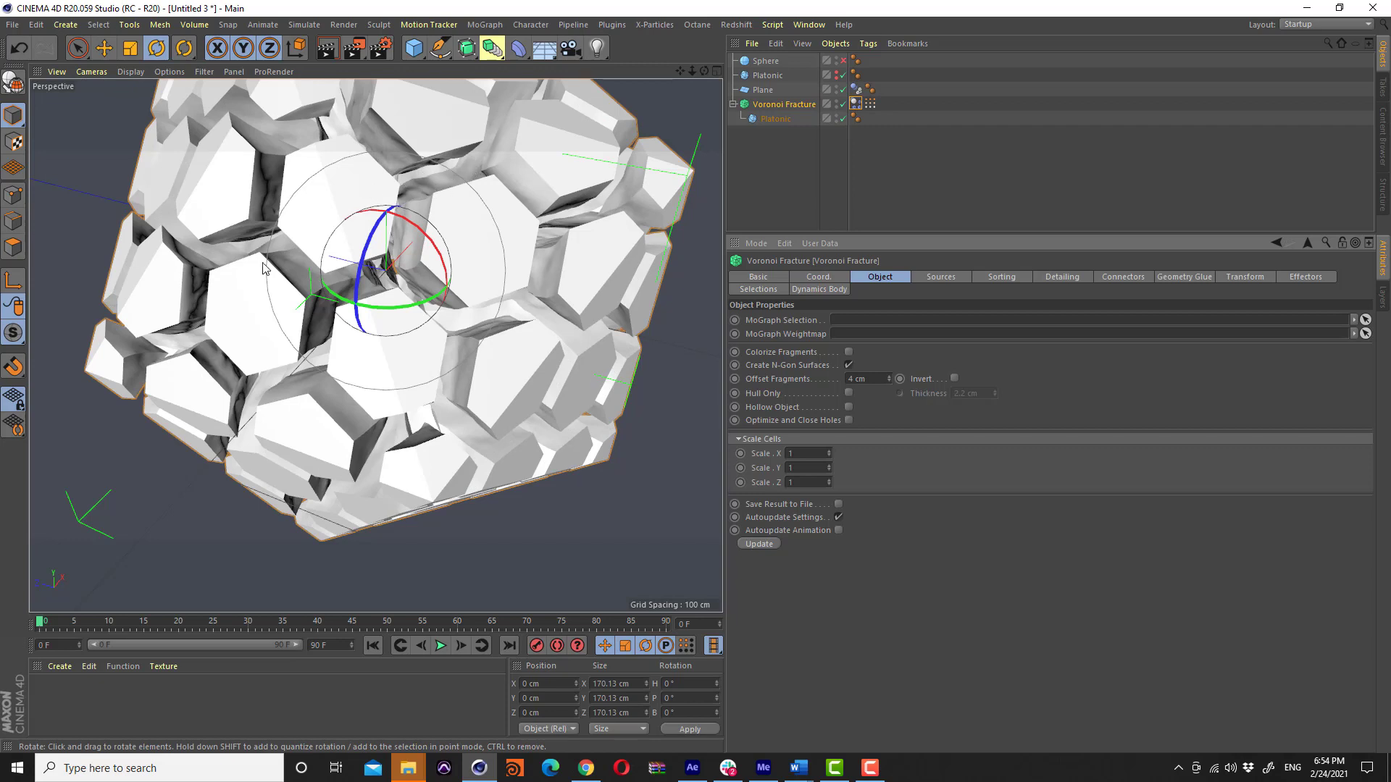
{"action": "left_click", "coordinate": [1058, 278]}
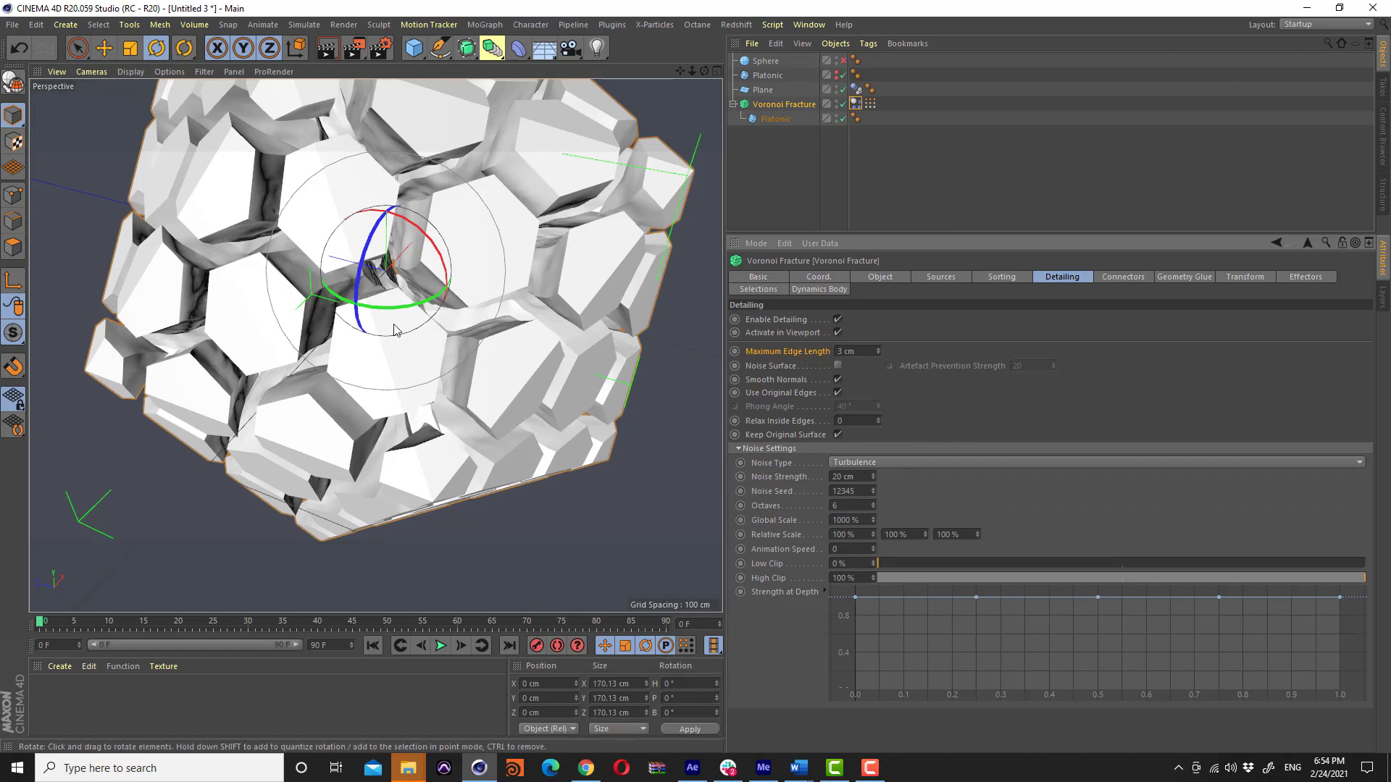
Try Noise Strength values of 0 and 100 cm, orbiting to compare the fragment surfaces
{"action": "left_click_drag", "start_coordinate": [438, 203], "coordinate": [258, 273], "text": "alt"}
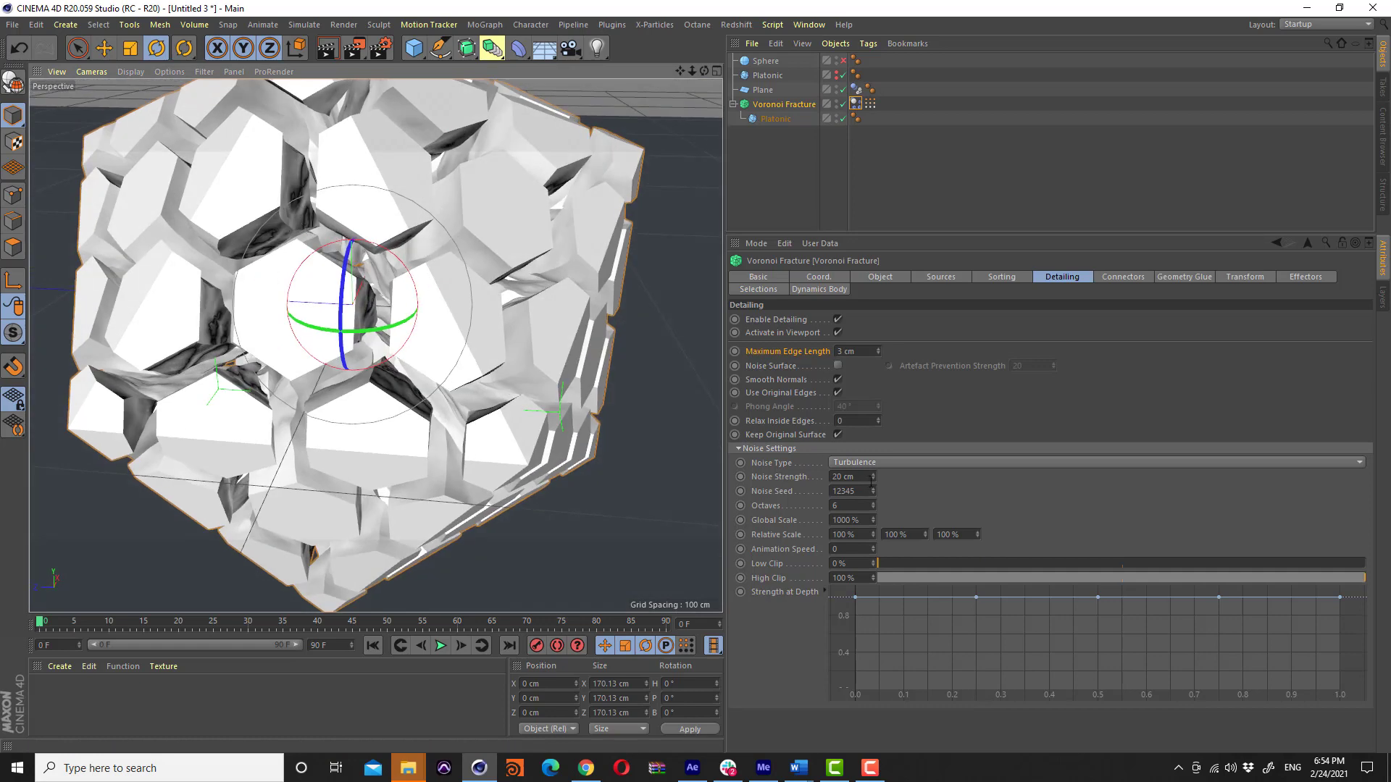
{"action": "left_click", "coordinate": [867, 476]}
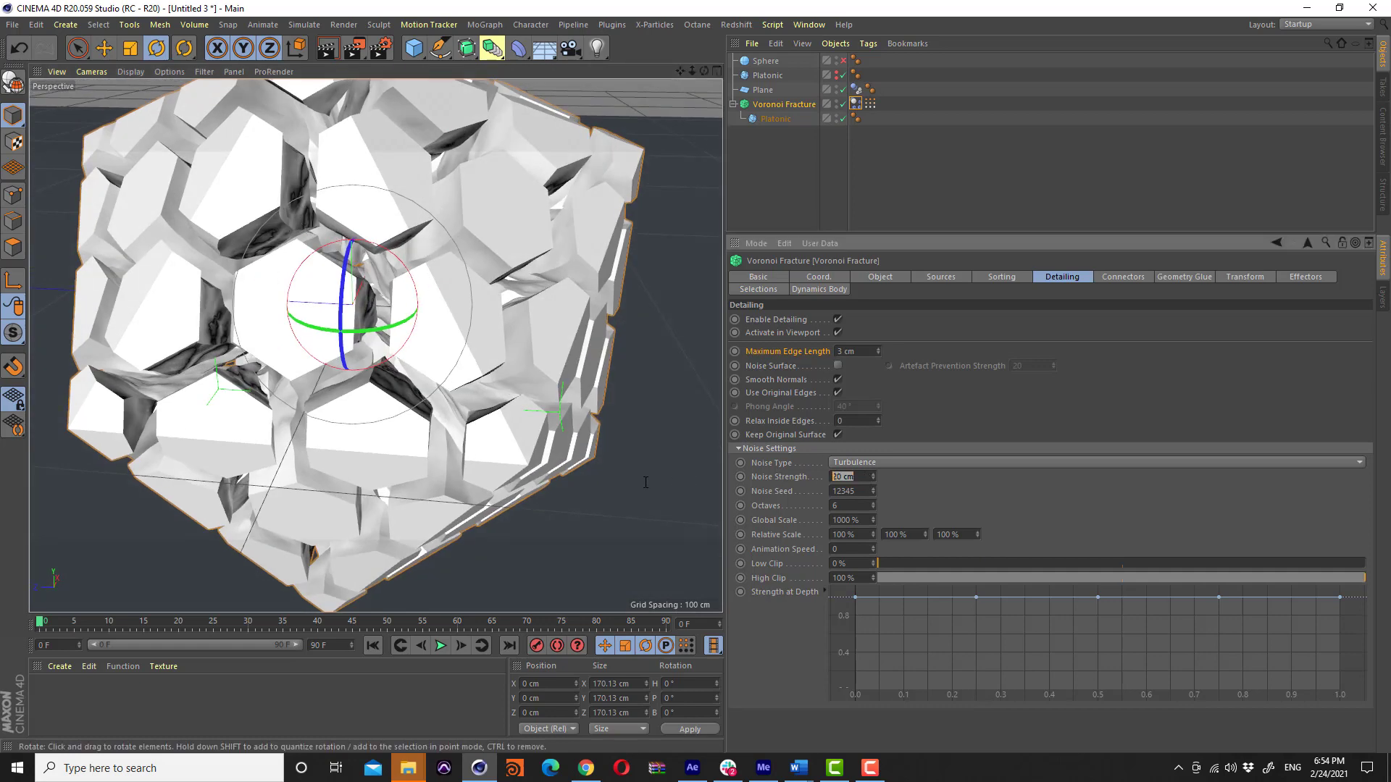
{"action": "type", "text": "1"}
{"action": "key", "text": "Return"}
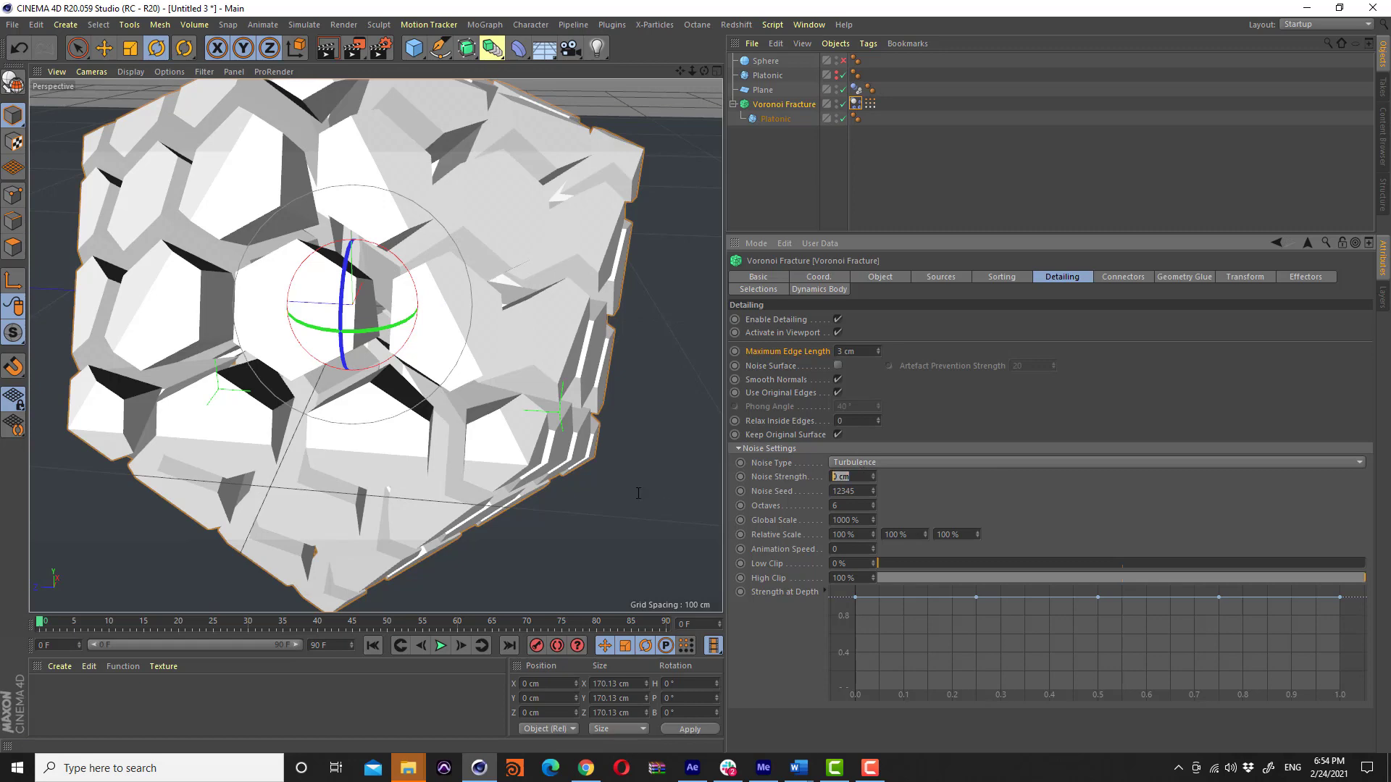
{"action": "type", "text": "10"}
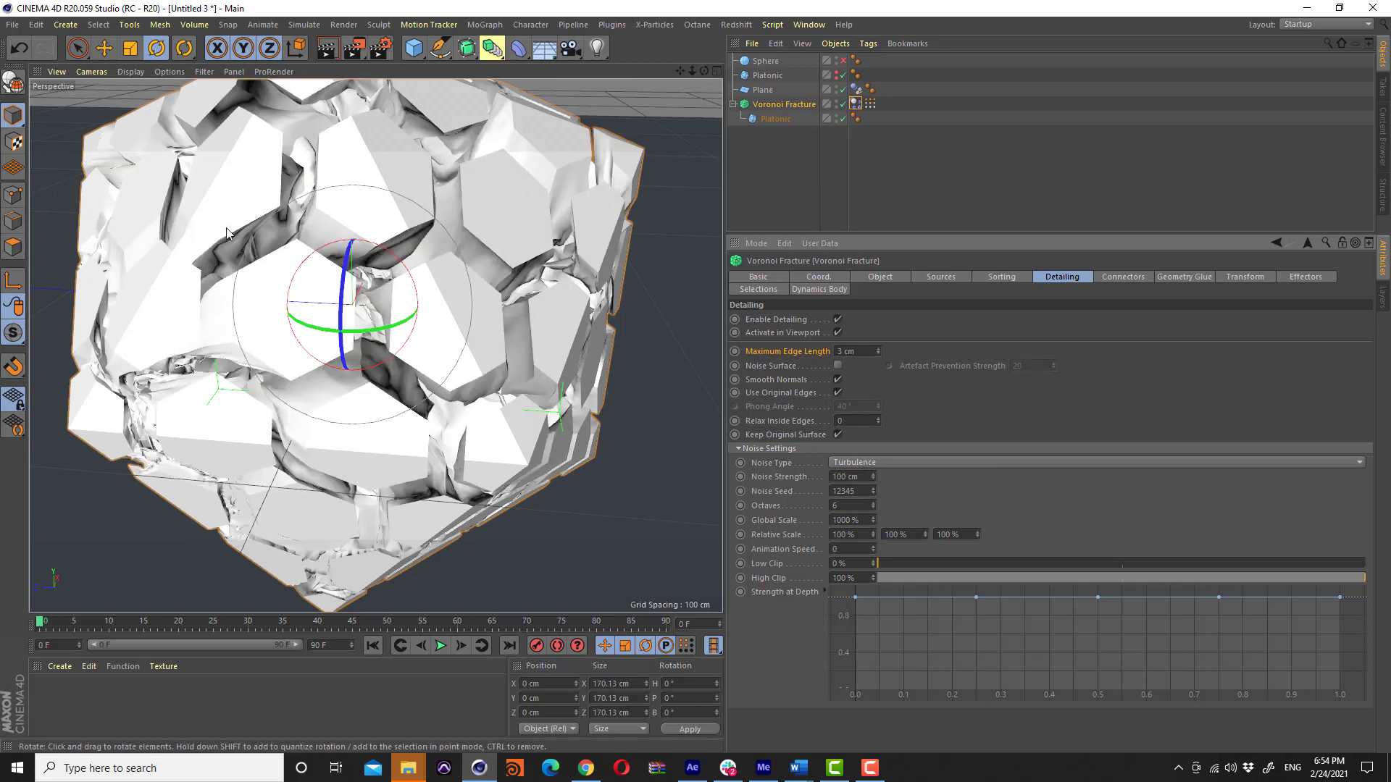
{"action": "mouse_move", "coordinate": [230, 233]}
{"action": "left_mouse_down", "text": "alt"}
{"action": "mouse_move", "coordinate": [227, 271]}
{"action": "mouse_move", "coordinate": [319, 289]}
{"action": "mouse_move", "coordinate": [353, 249]}
{"action": "mouse_move", "coordinate": [579, 302]}
{"action": "left_mouse_up", "text": "alt"}
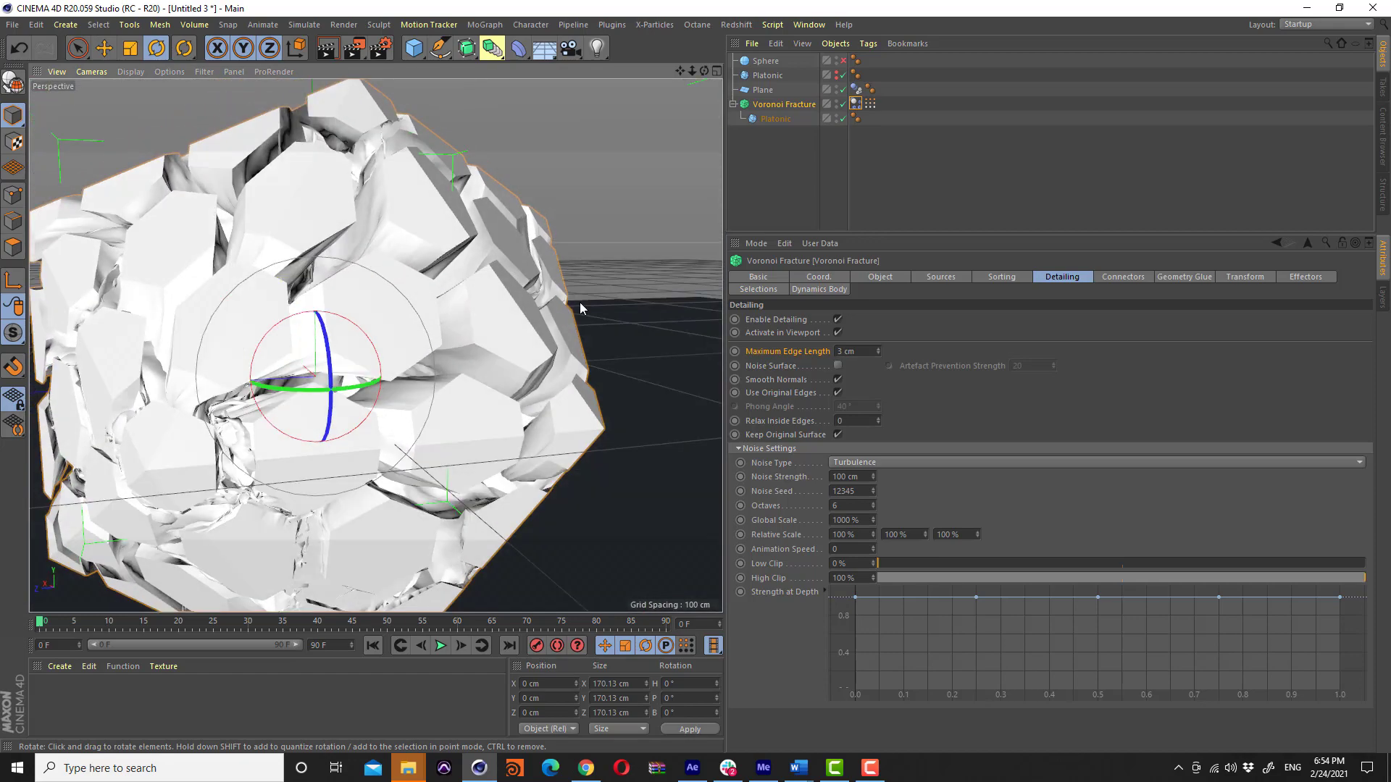
{"action": "scroll", "coordinate": [215, 432], "scroll_direction": "up", "scroll_amount": 3}
{"action": "mouse_move", "coordinate": [215, 432]}
{"action": "left_mouse_down", "text": "alt"}
{"action": "mouse_move", "coordinate": [215, 479]}
{"action": "mouse_move", "coordinate": [303, 429]}
{"action": "left_mouse_up", "text": "alt"}
Set Noise Strength to 20 cm and raise Noise Seed to 12346
{"action": "left_click", "coordinate": [852, 473]}
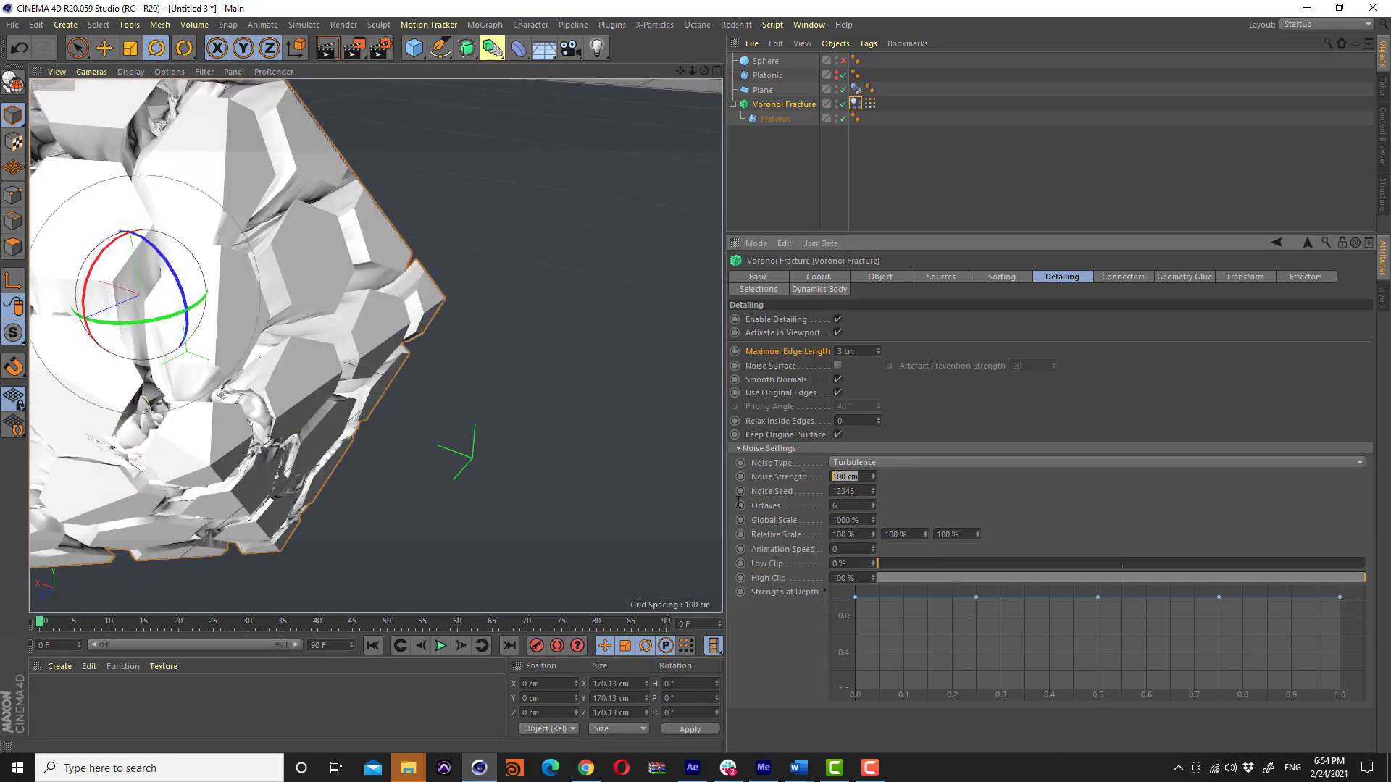
{"action": "type", "text": "20"}
{"action": "left_click_drag", "start_coordinate": [856, 491], "coordinate": [846, 491]}
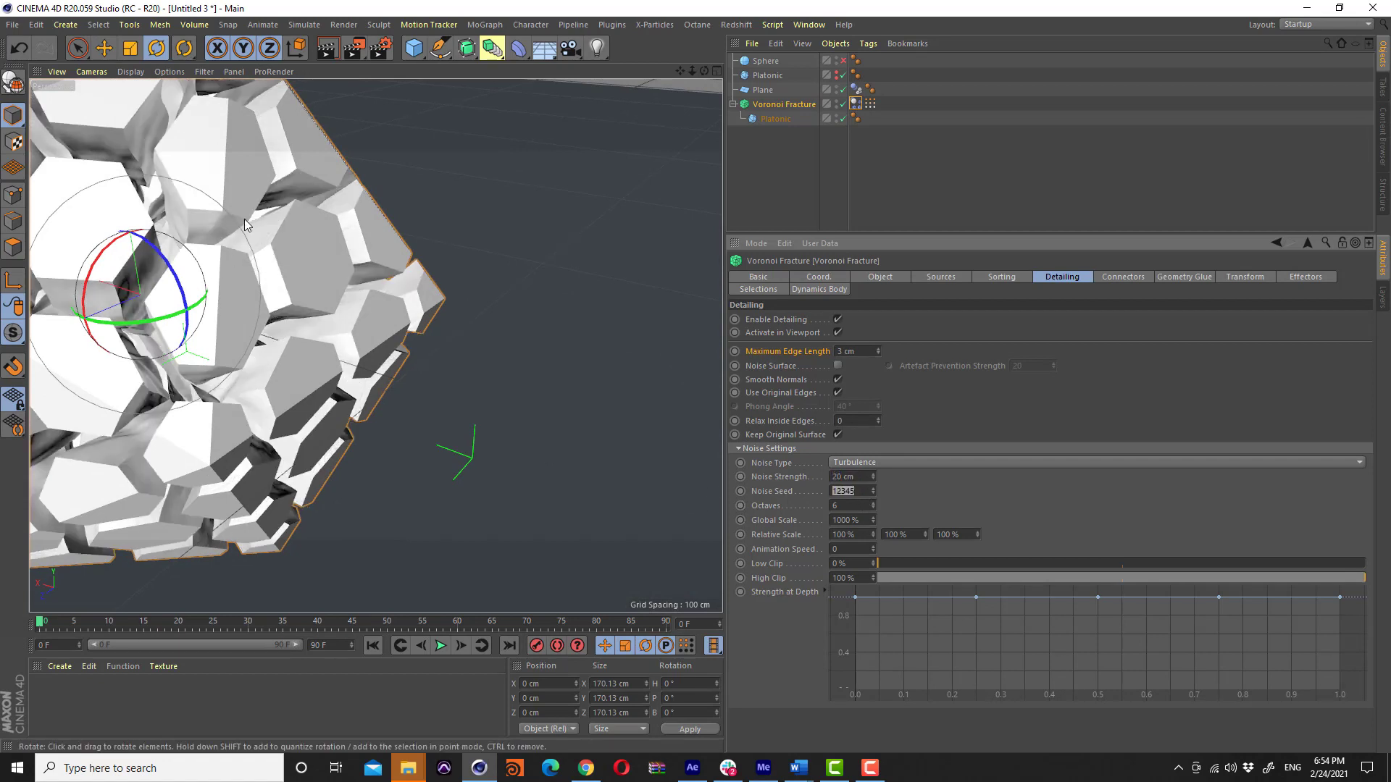
{"action": "left_click", "coordinate": [873, 487]}
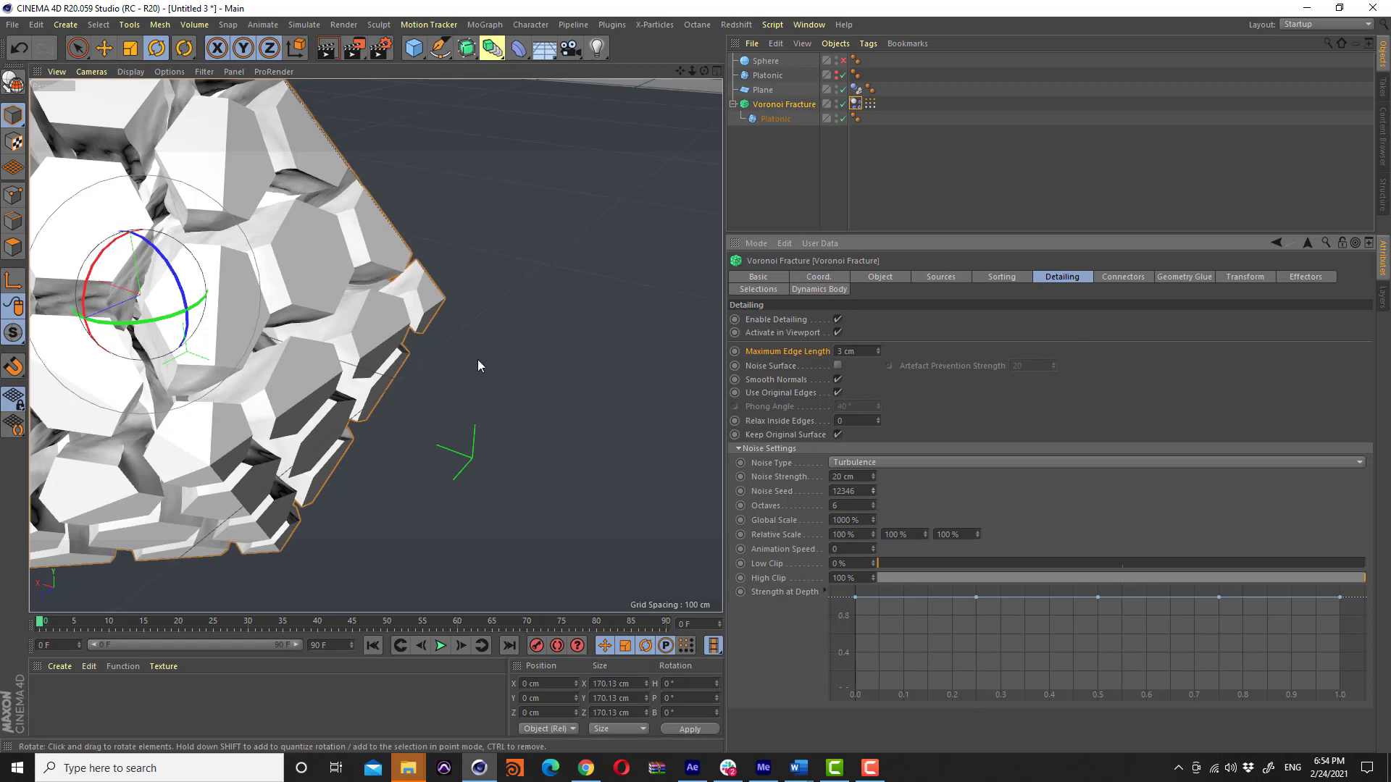
{"action": "left_click_drag", "start_coordinate": [274, 290], "coordinate": [297, 319], "text": "alt"}
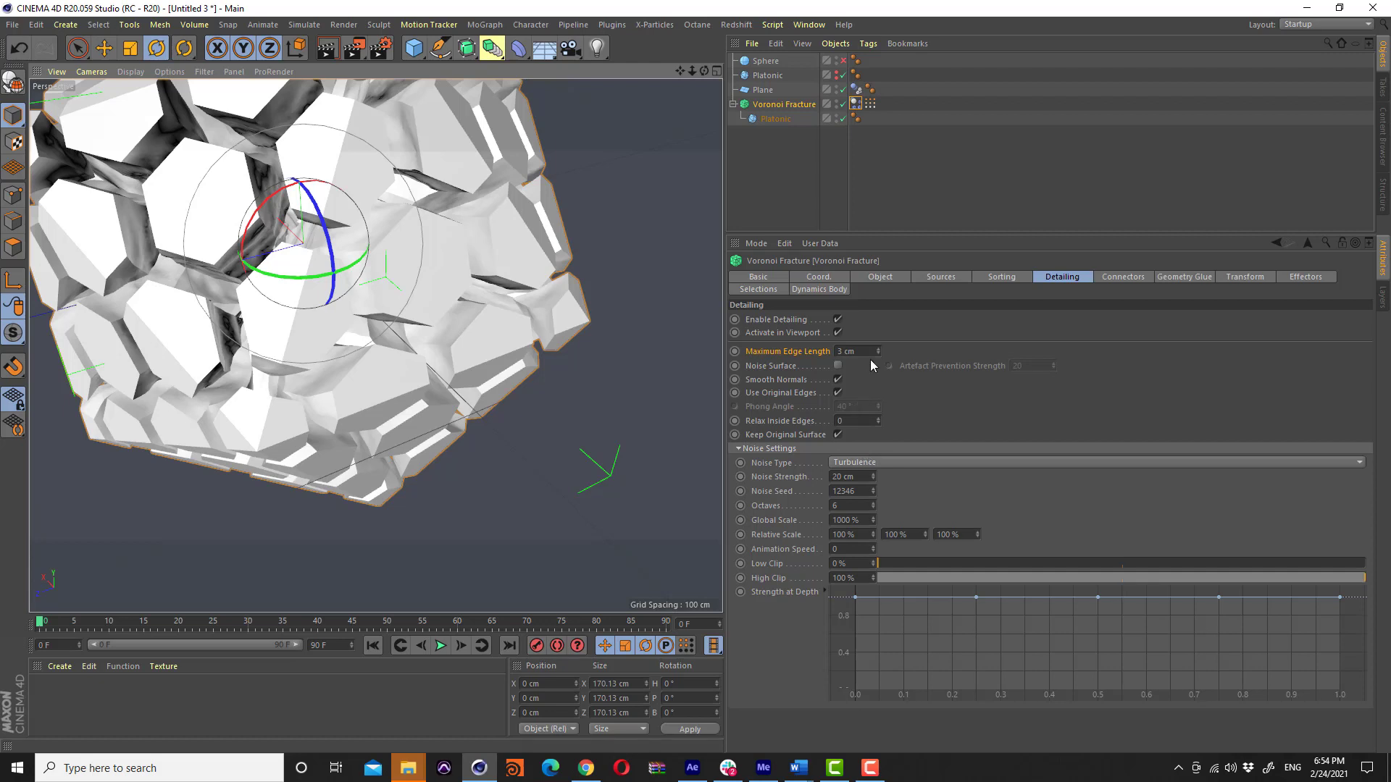
Disable detailing on the Voronoi Fracture, then play and rewind the simulation
{"action": "left_click", "coordinate": [837, 319]}
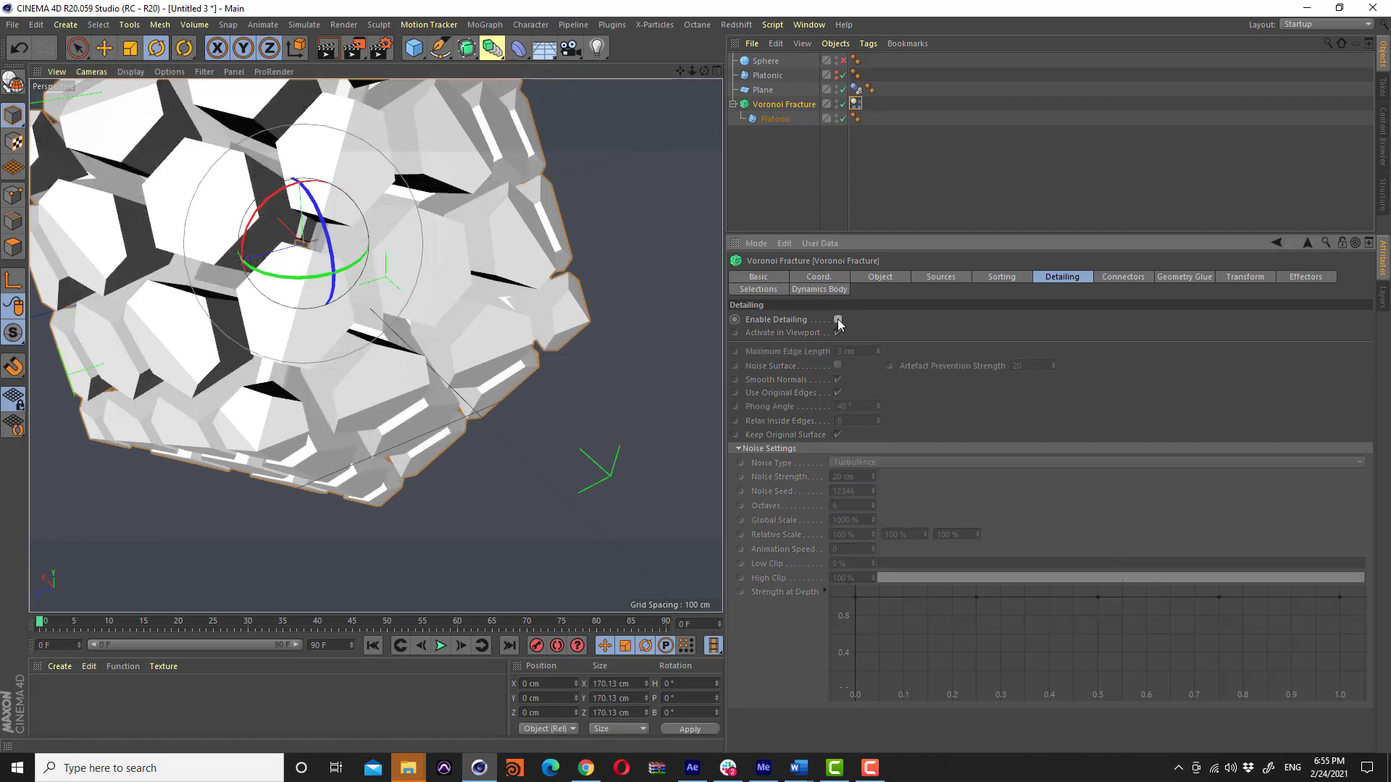
{"action": "left_click_drag", "start_coordinate": [471, 262], "coordinate": [510, 354], "text": "alt"}
{"action": "scroll", "coordinate": [468, 361], "scroll_direction": "down", "scroll_amount": 3}
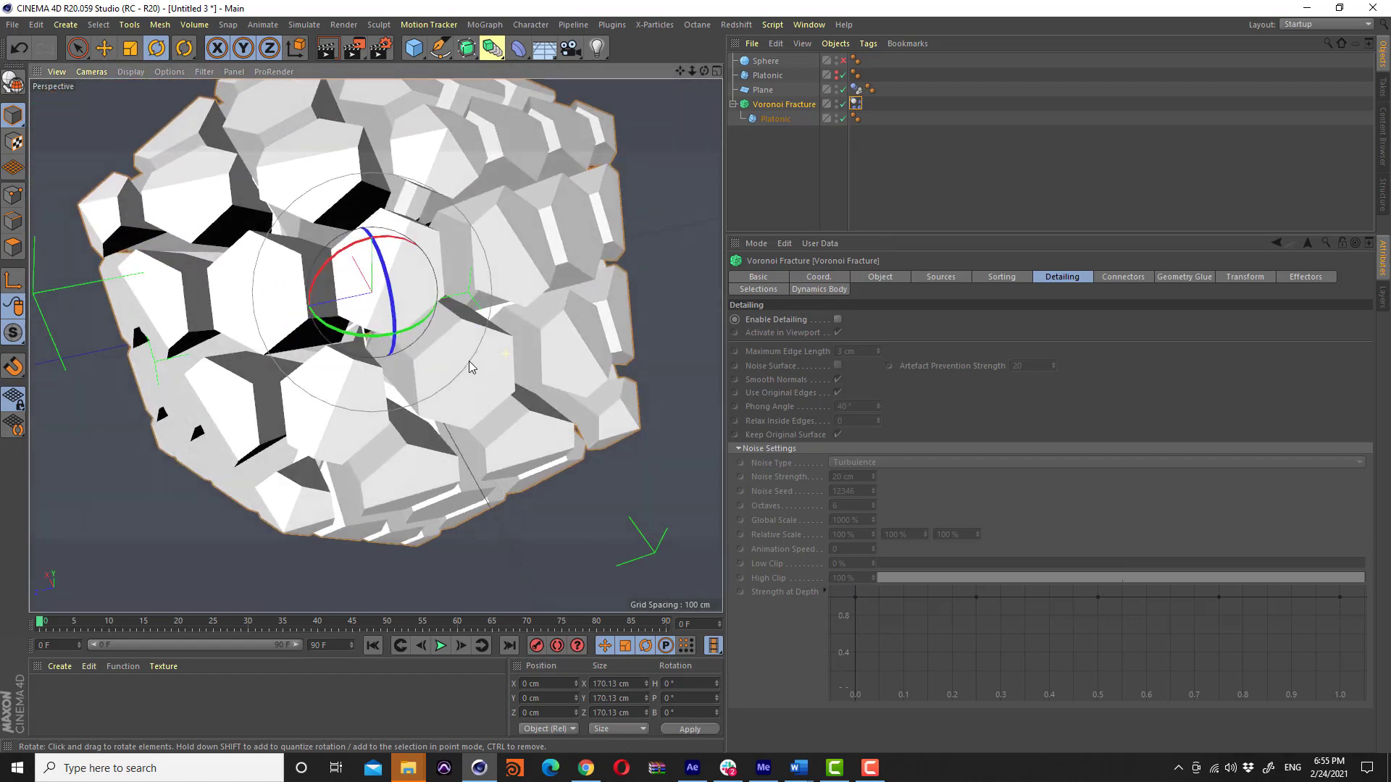
{"action": "scroll", "coordinate": [553, 462], "scroll_direction": "down", "scroll_amount": 3}
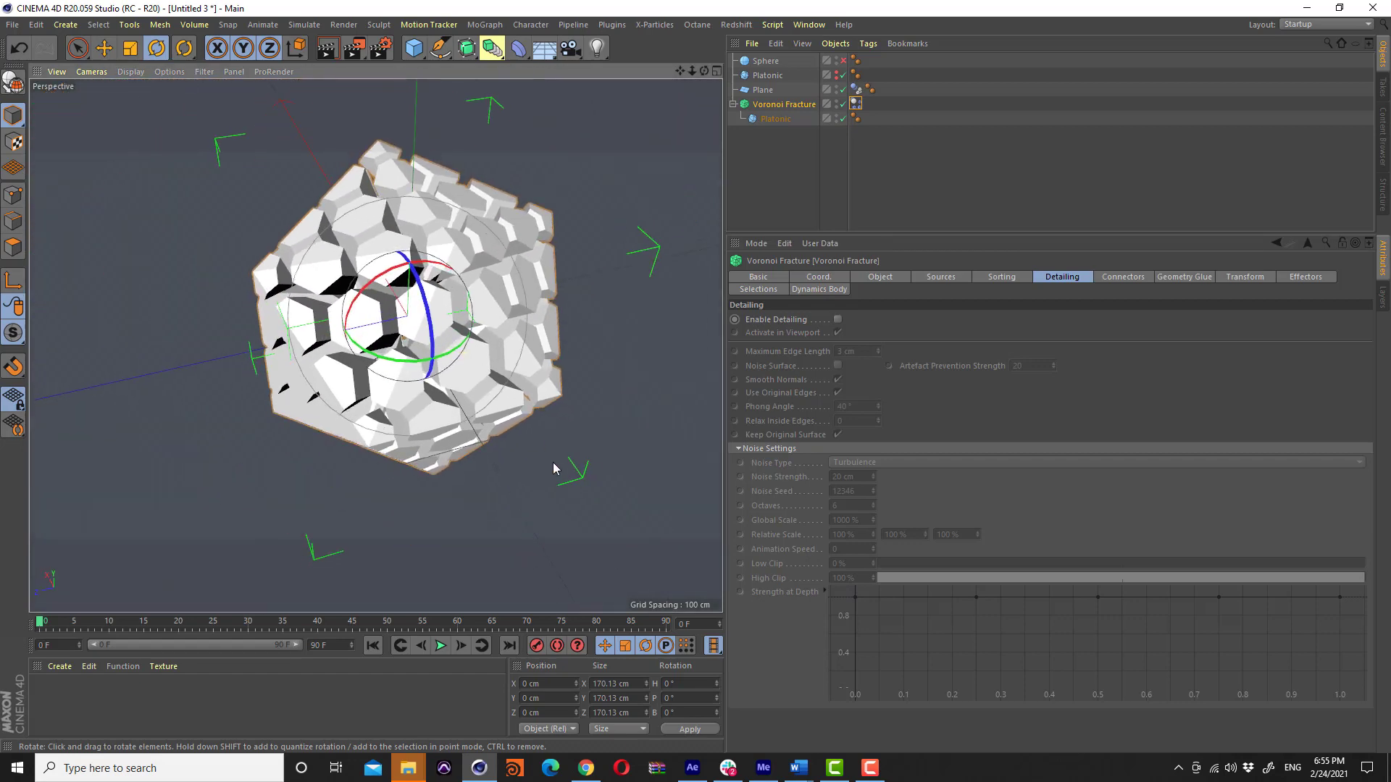
{"action": "left_click", "coordinate": [441, 645]}
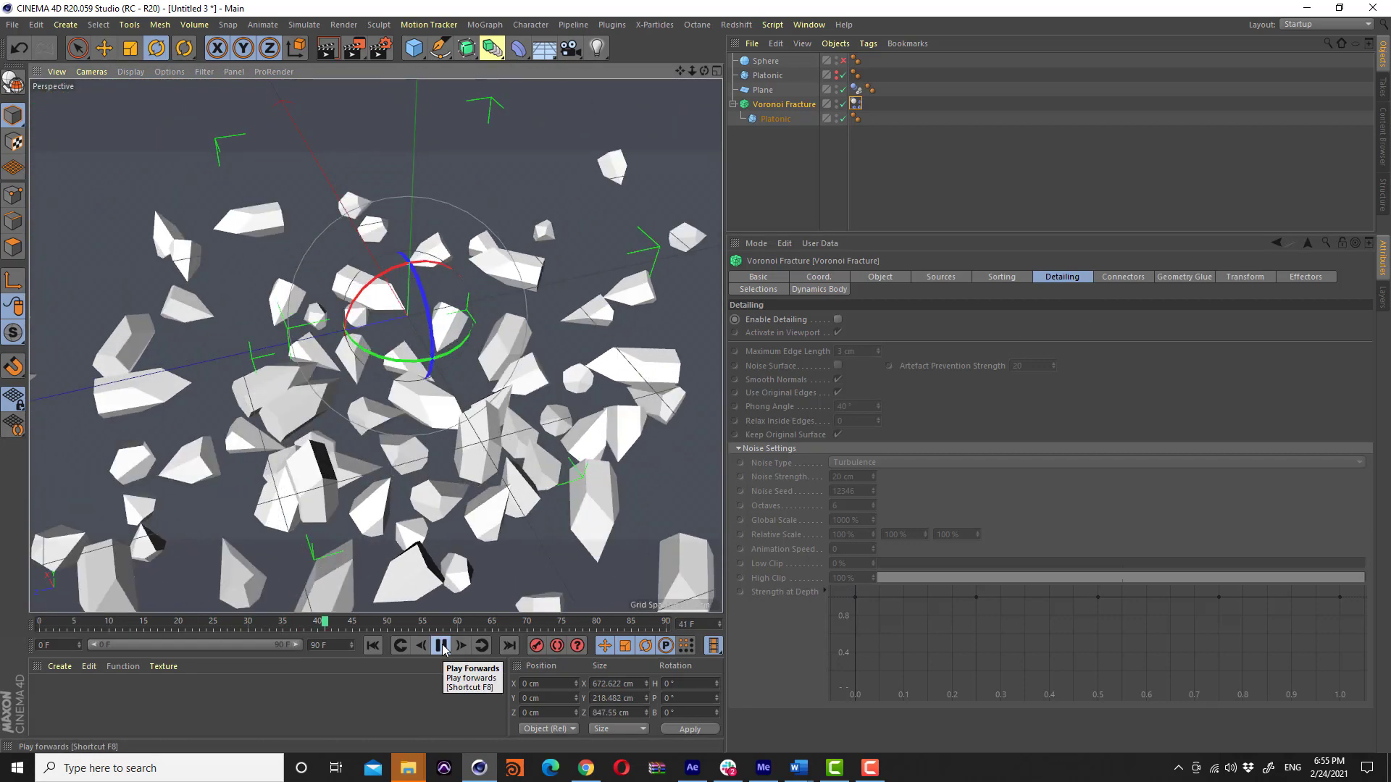
{"action": "left_click", "coordinate": [441, 646]}
{"action": "left_click", "coordinate": [372, 646]}
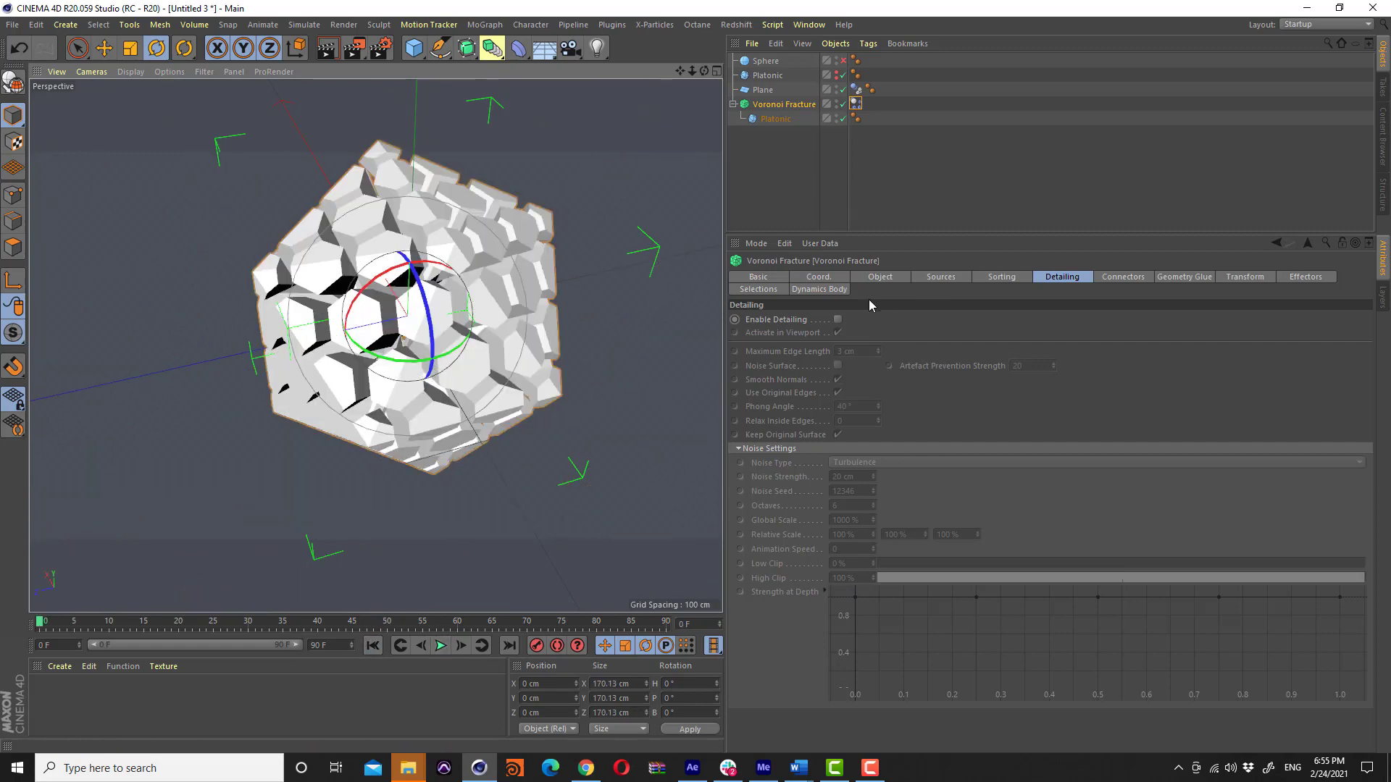
Set the fracture's Offset Fragments to 0 cm
{"action": "left_click", "coordinate": [897, 279]}
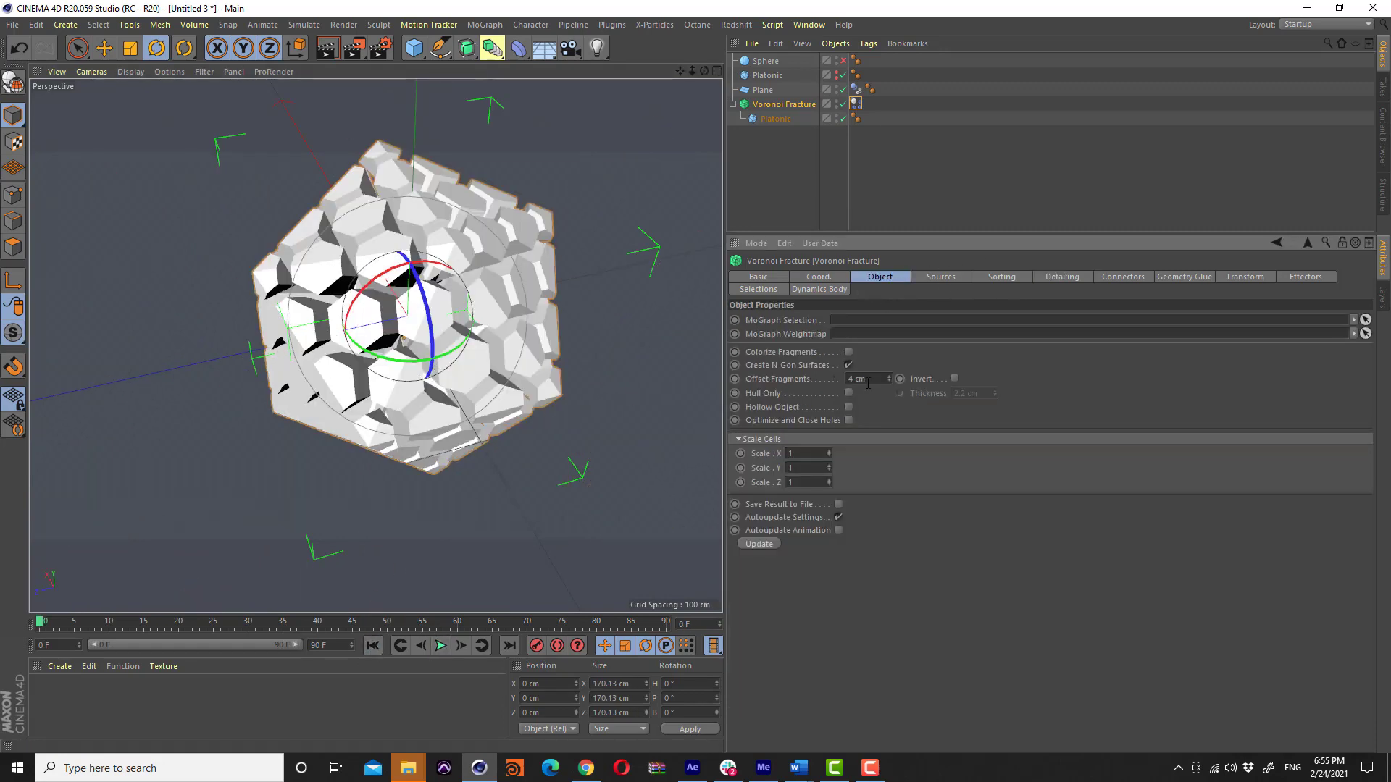
{"action": "type", "text": "0"}
{"action": "key", "text": "Return"}
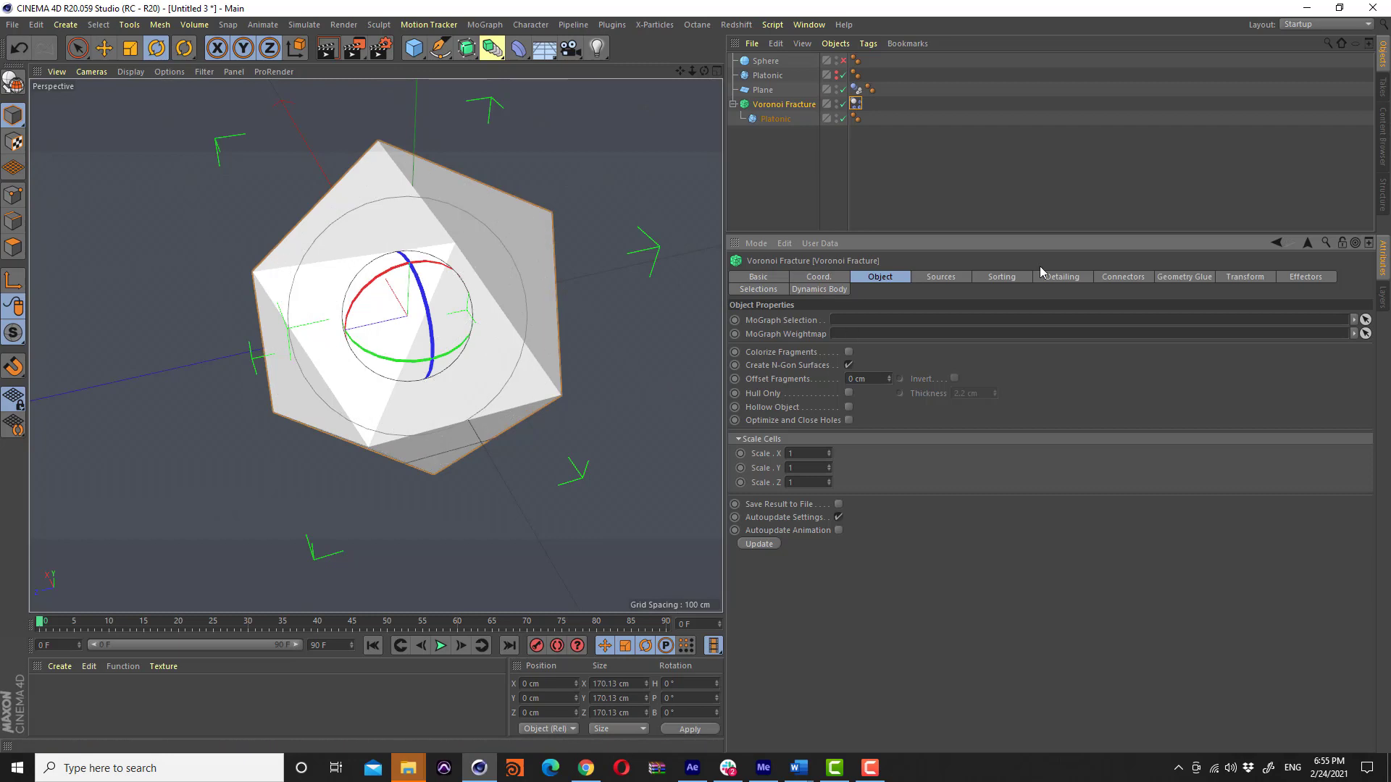
Enable Geometry Glue on the Voronoi Fracture and test it with a playback
{"action": "left_click", "coordinate": [1176, 281]}
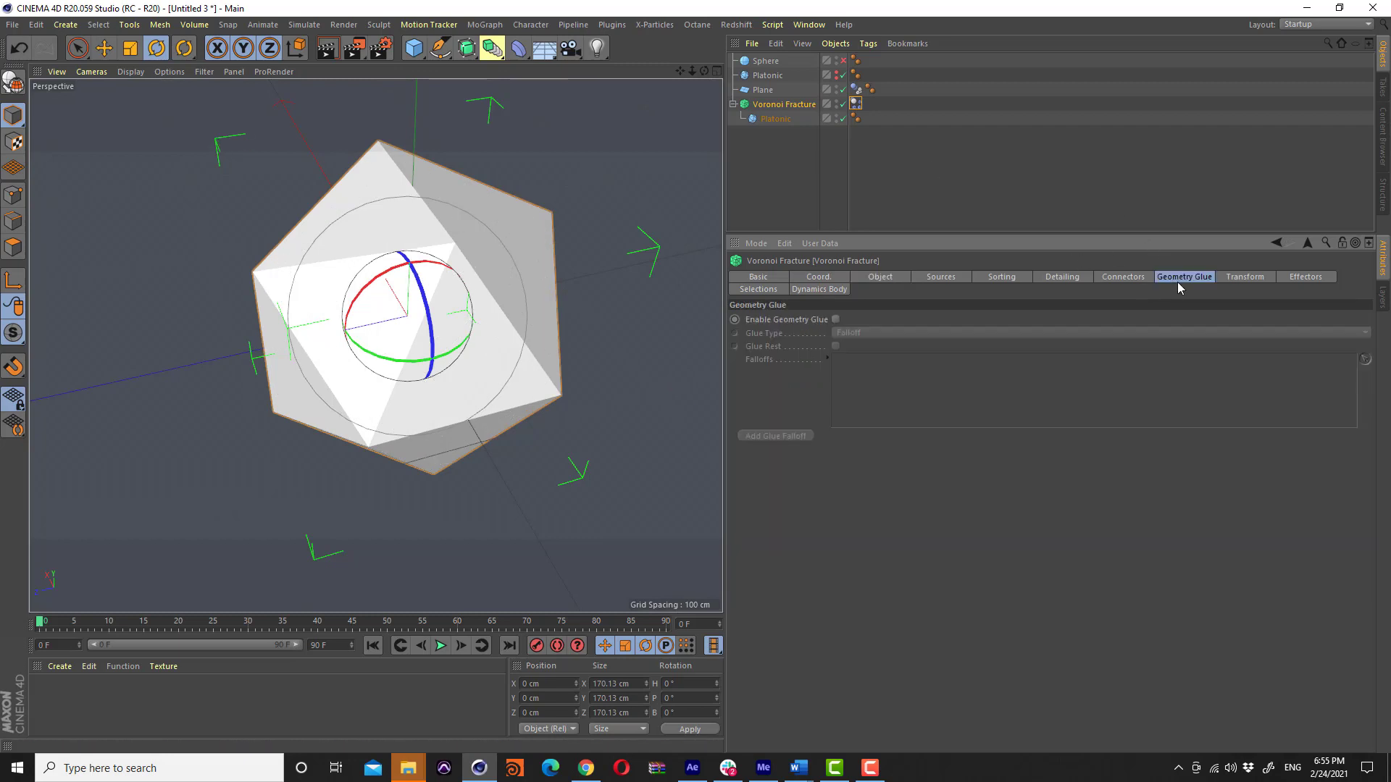
{"action": "left_click", "coordinate": [835, 320]}
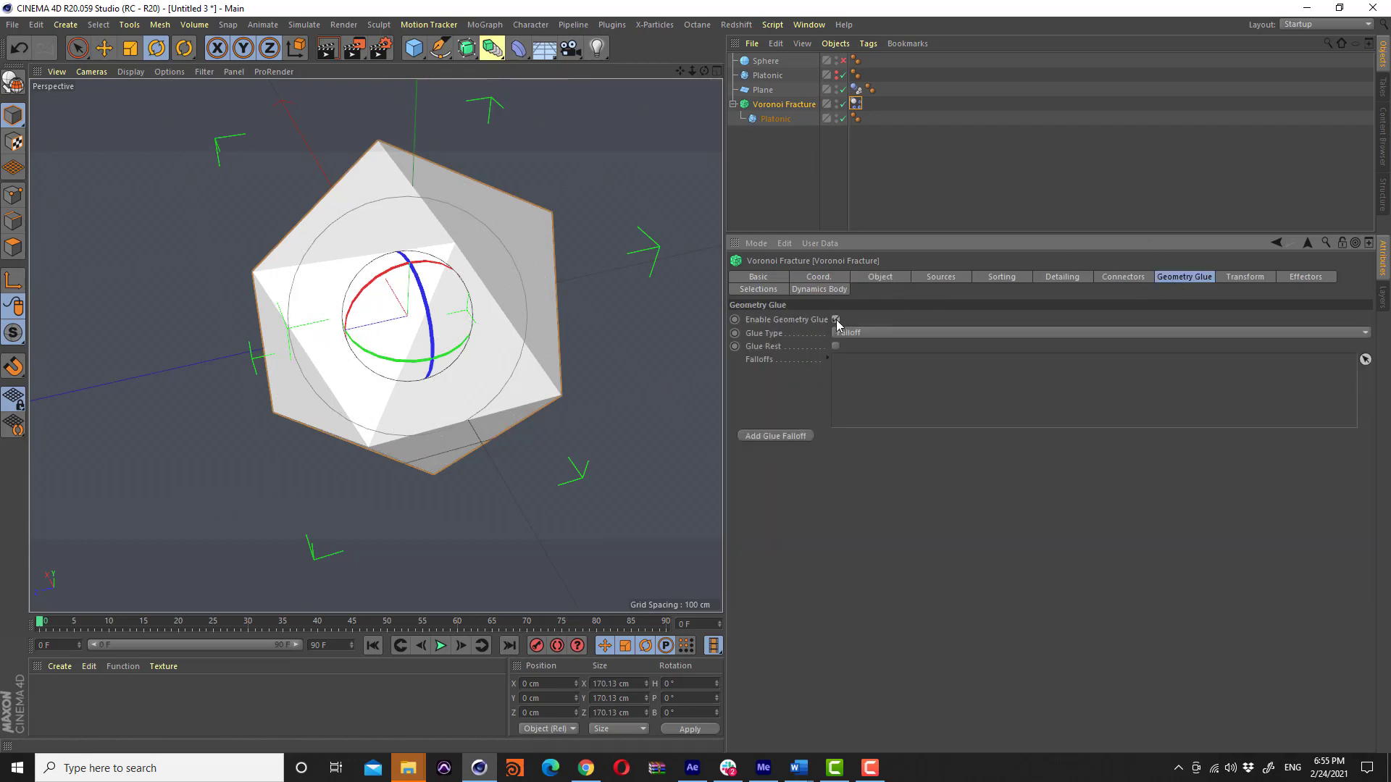
{"action": "left_click", "coordinate": [440, 645]}
{"action": "left_click", "coordinate": [372, 645]}
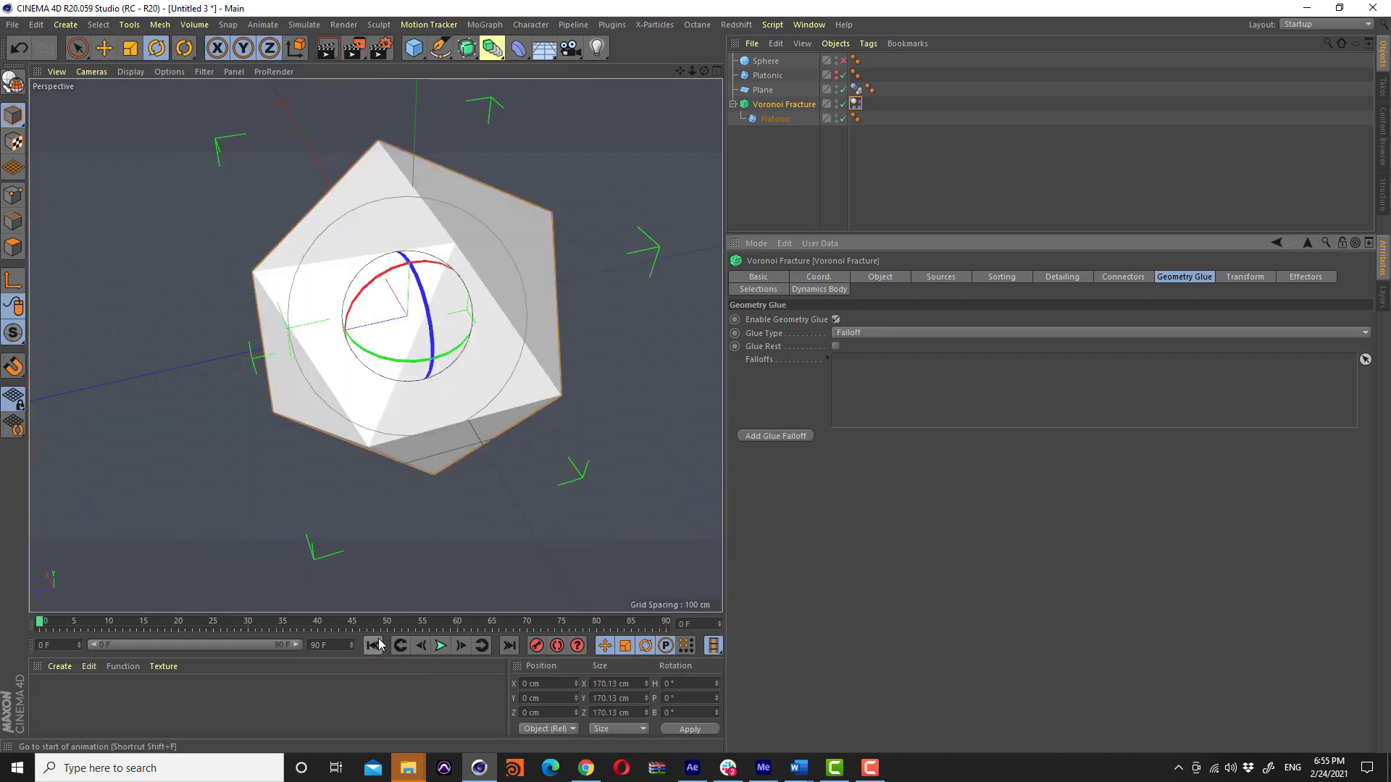
Switch the glue type to Cluster and replay the simulation from frame 0
{"action": "left_click", "coordinate": [1124, 277]}
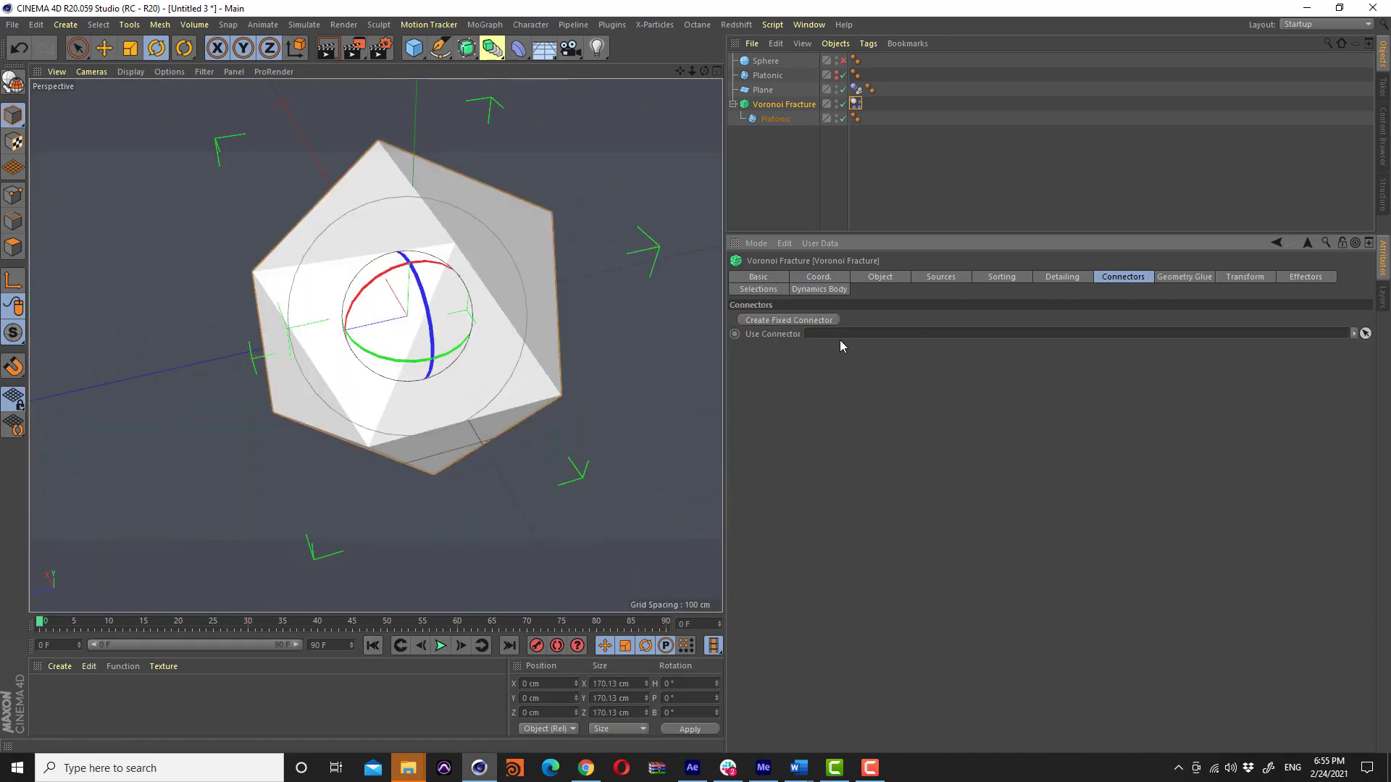
{"action": "left_click", "coordinate": [1184, 277]}
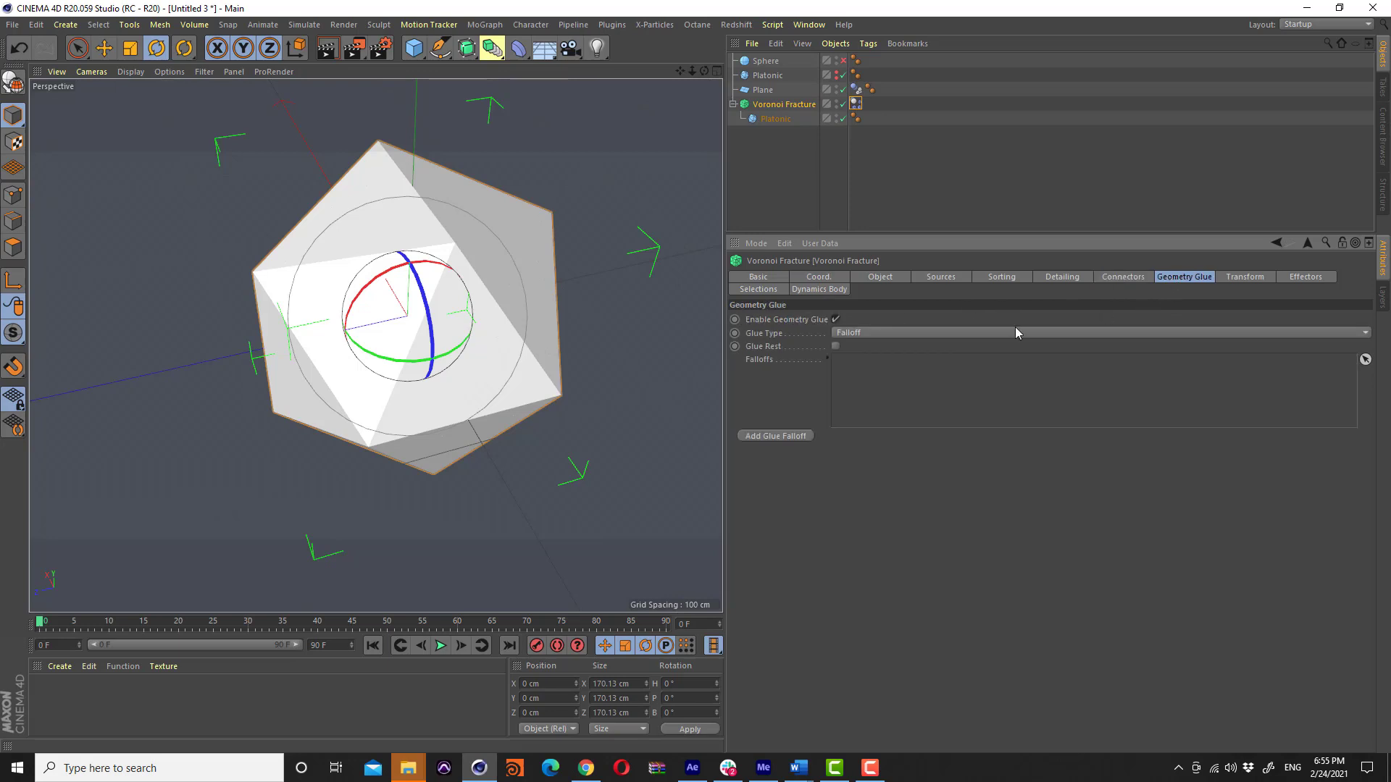
{"action": "left_click", "coordinate": [855, 332]}
{"action": "left_click", "coordinate": [860, 359]}
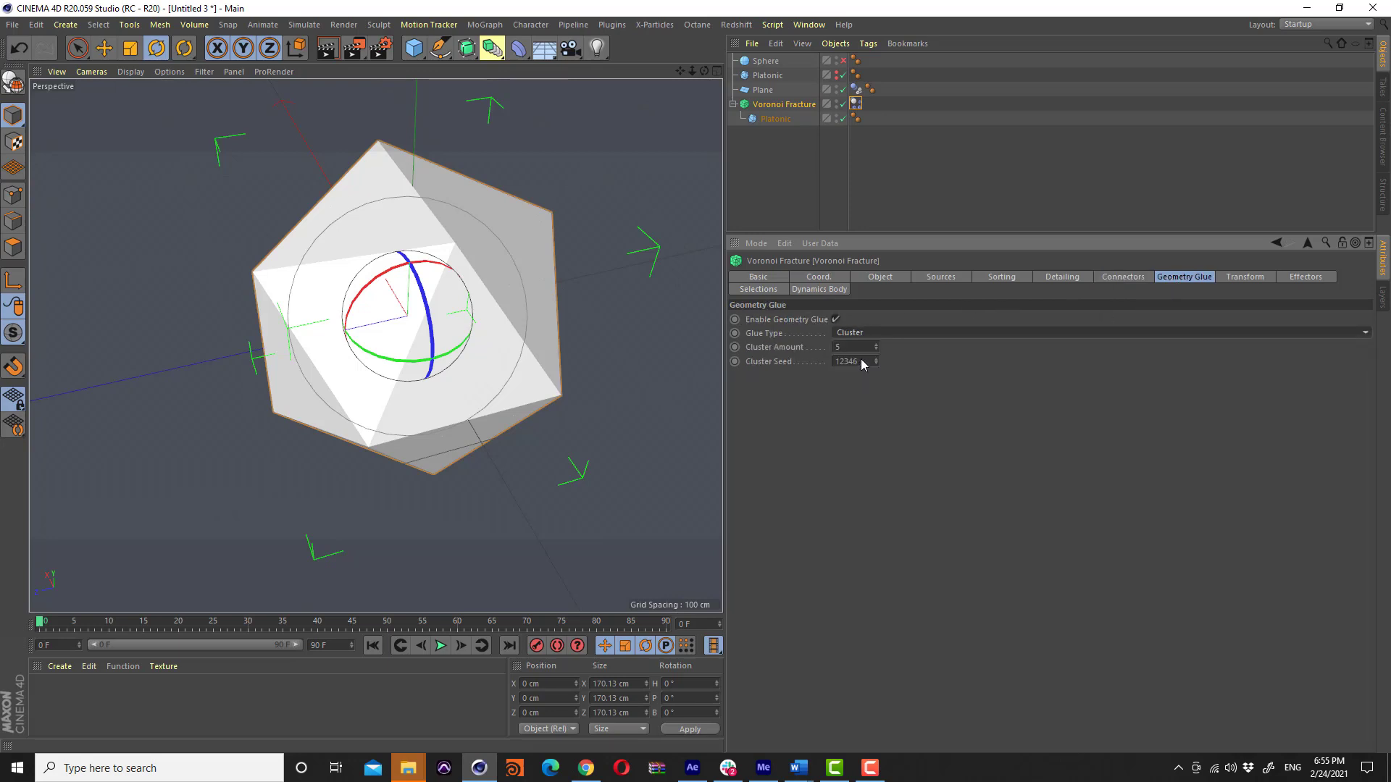
{"action": "left_click", "coordinate": [441, 645]}
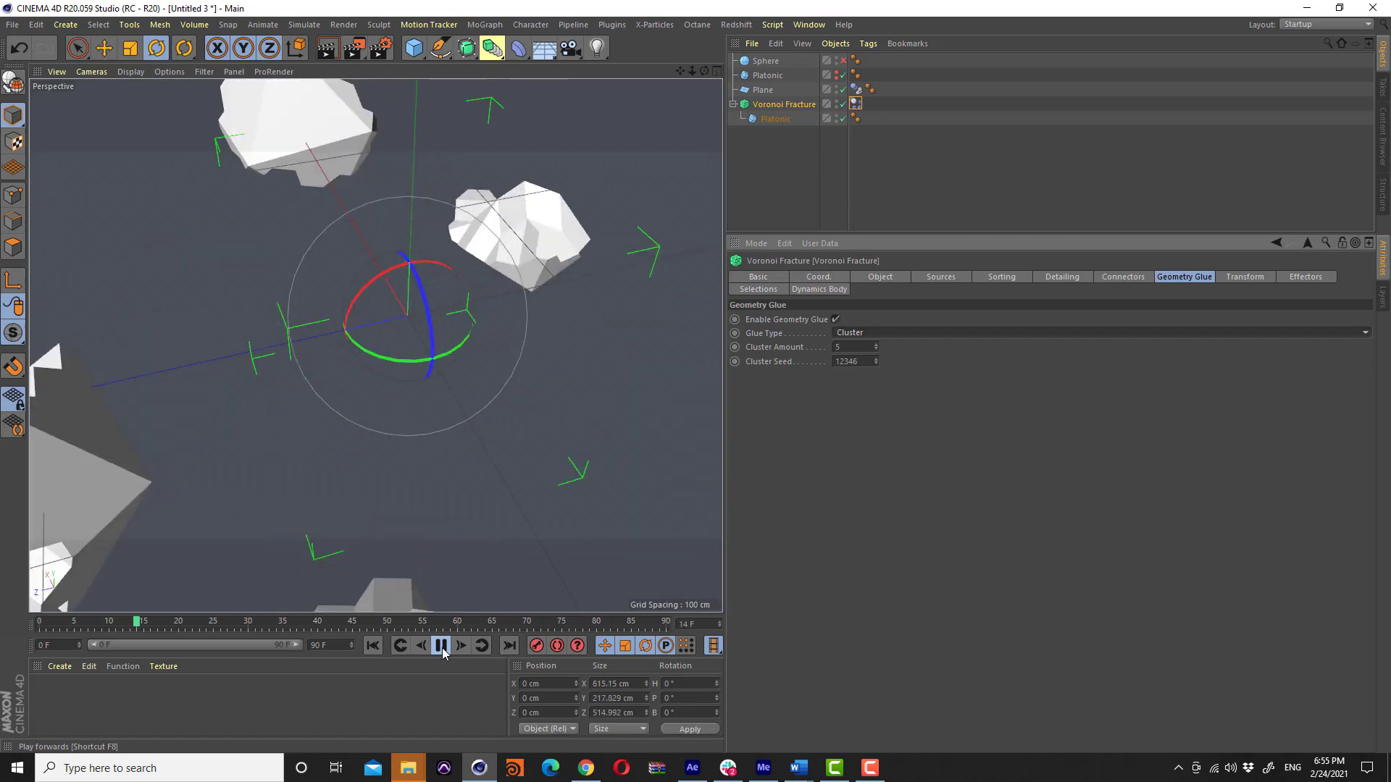
{"action": "left_click", "coordinate": [440, 645]}
{"action": "left_click", "coordinate": [373, 645]}
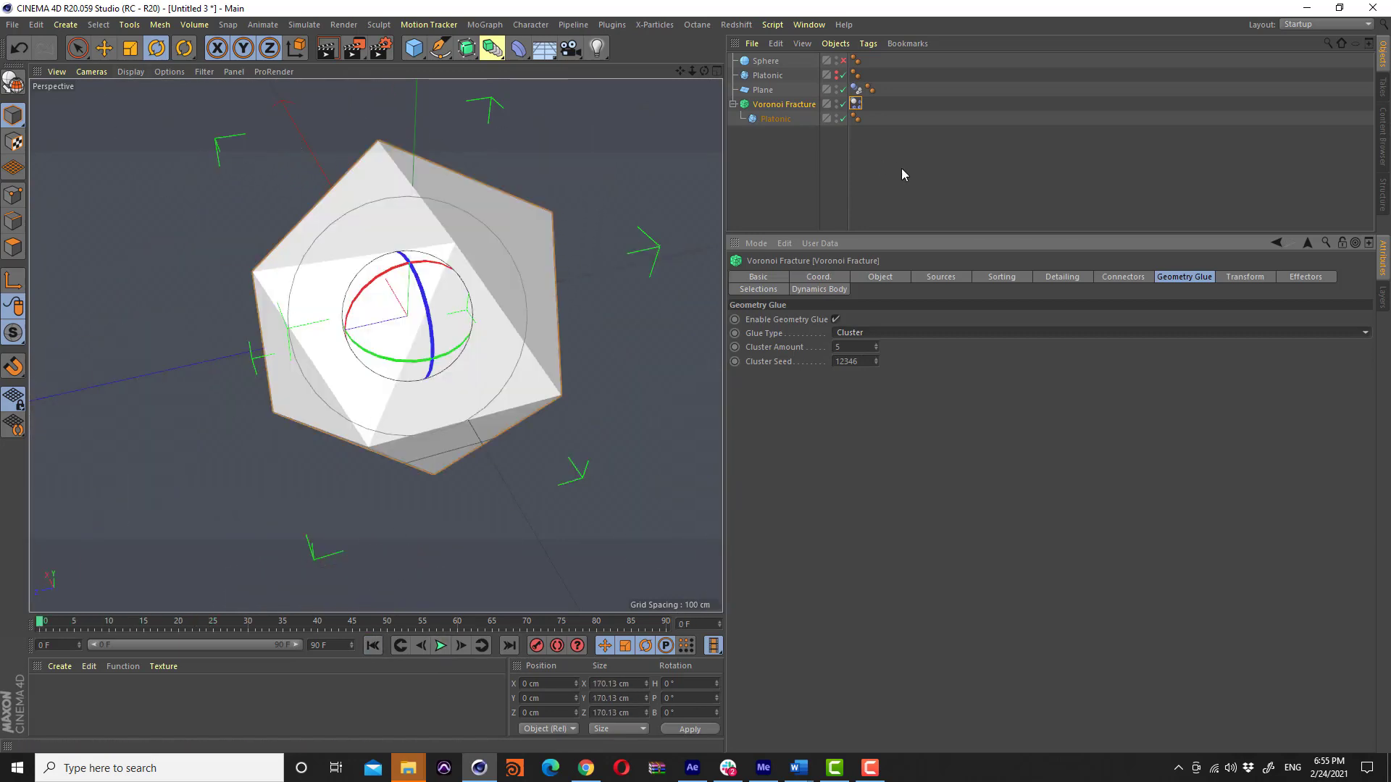
{"action": "left_click", "coordinate": [940, 278]}
Turn on Colorize Fragments in the fracture's Object settings
{"action": "left_click", "coordinate": [880, 277]}
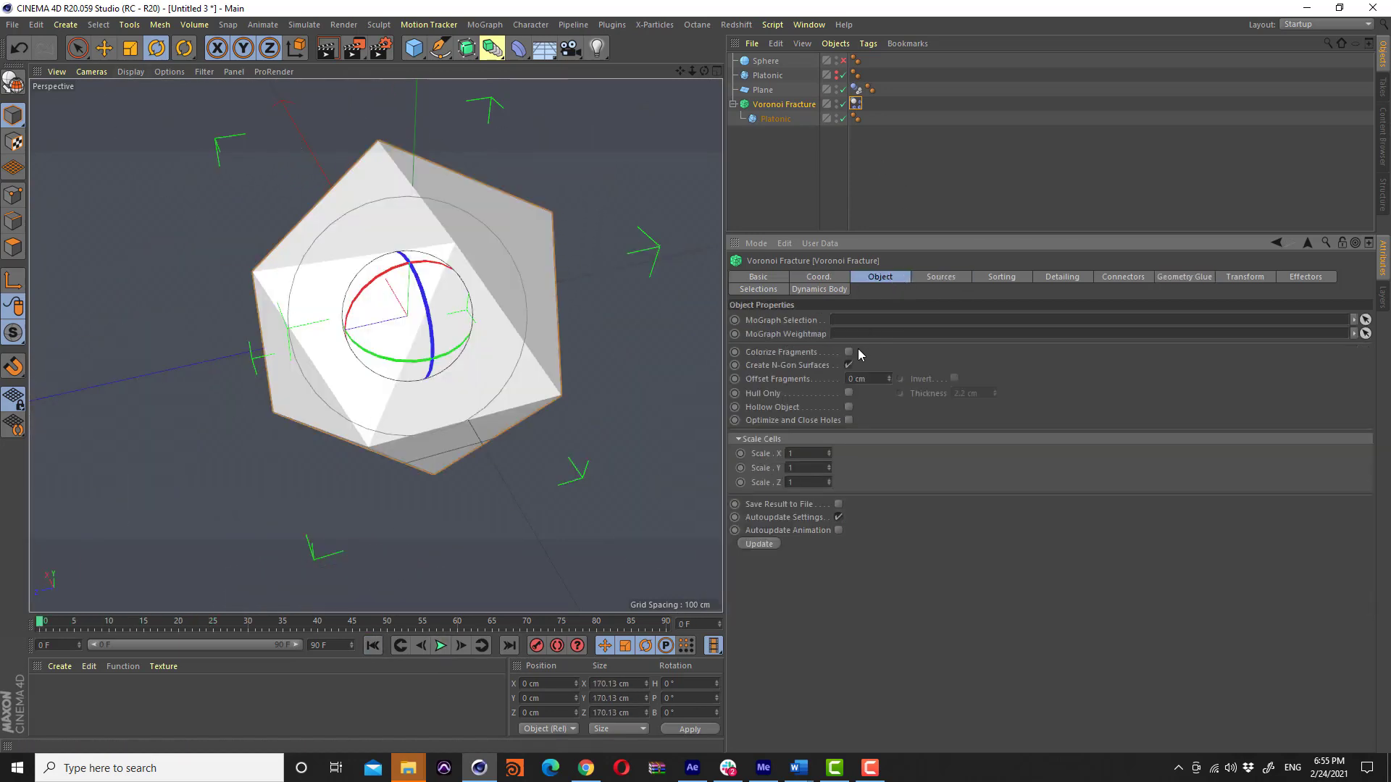
{"action": "left_click", "coordinate": [848, 352]}
{"action": "scroll", "coordinate": [435, 434], "scroll_direction": "down", "scroll_amount": 3}
{"action": "scroll", "coordinate": [435, 435], "scroll_direction": "up", "scroll_amount": 2}
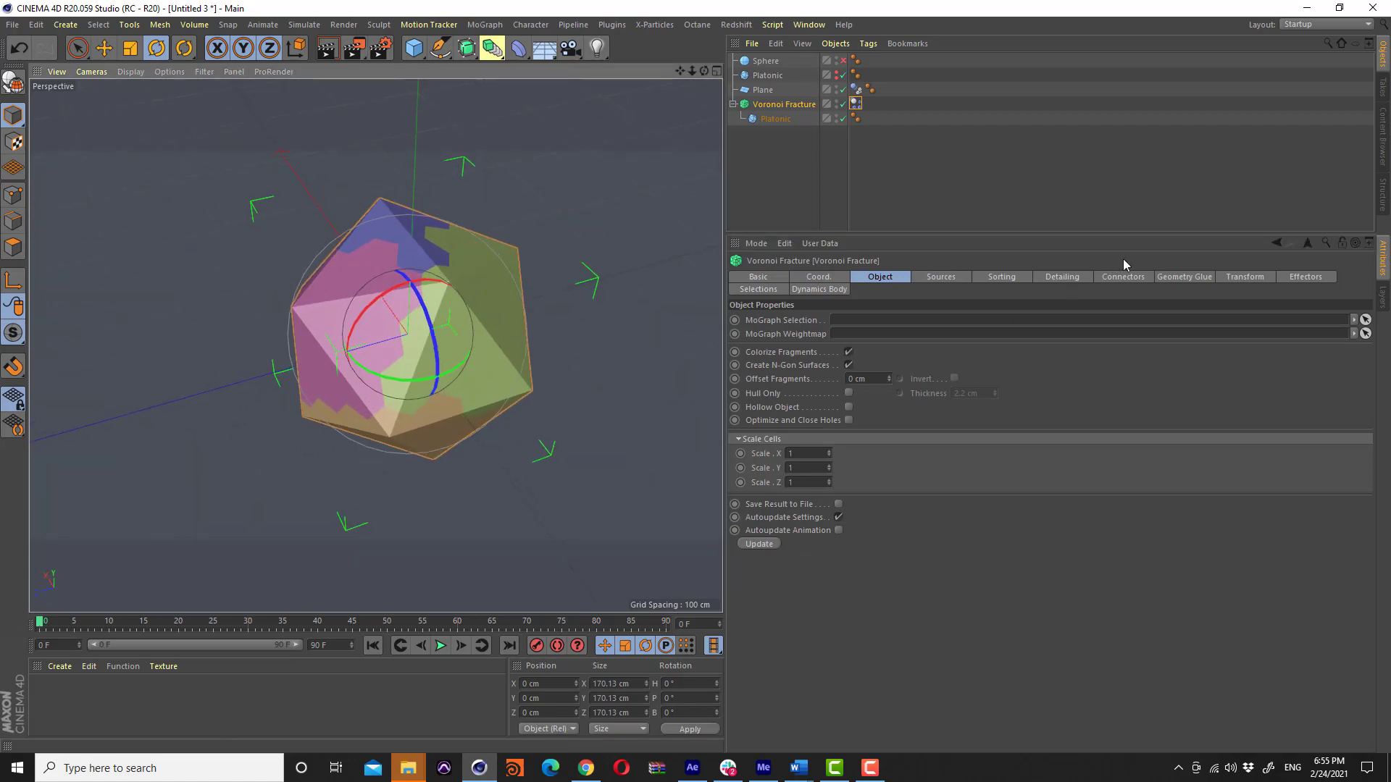
Set the Geometry Glue Cluster Amount to 100
{"action": "left_click", "coordinate": [1134, 277]}
{"action": "left_click", "coordinate": [1175, 278]}
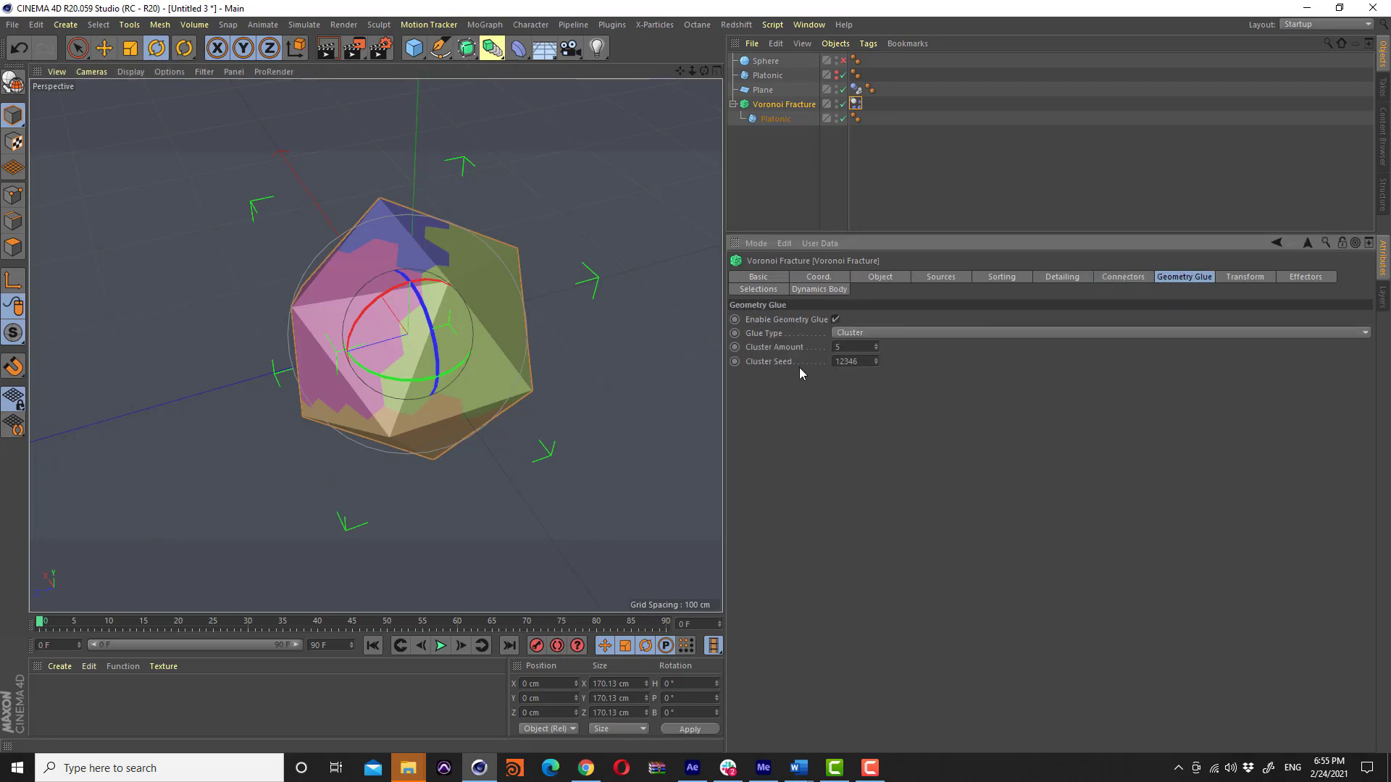
{"action": "left_click", "coordinate": [875, 350]}
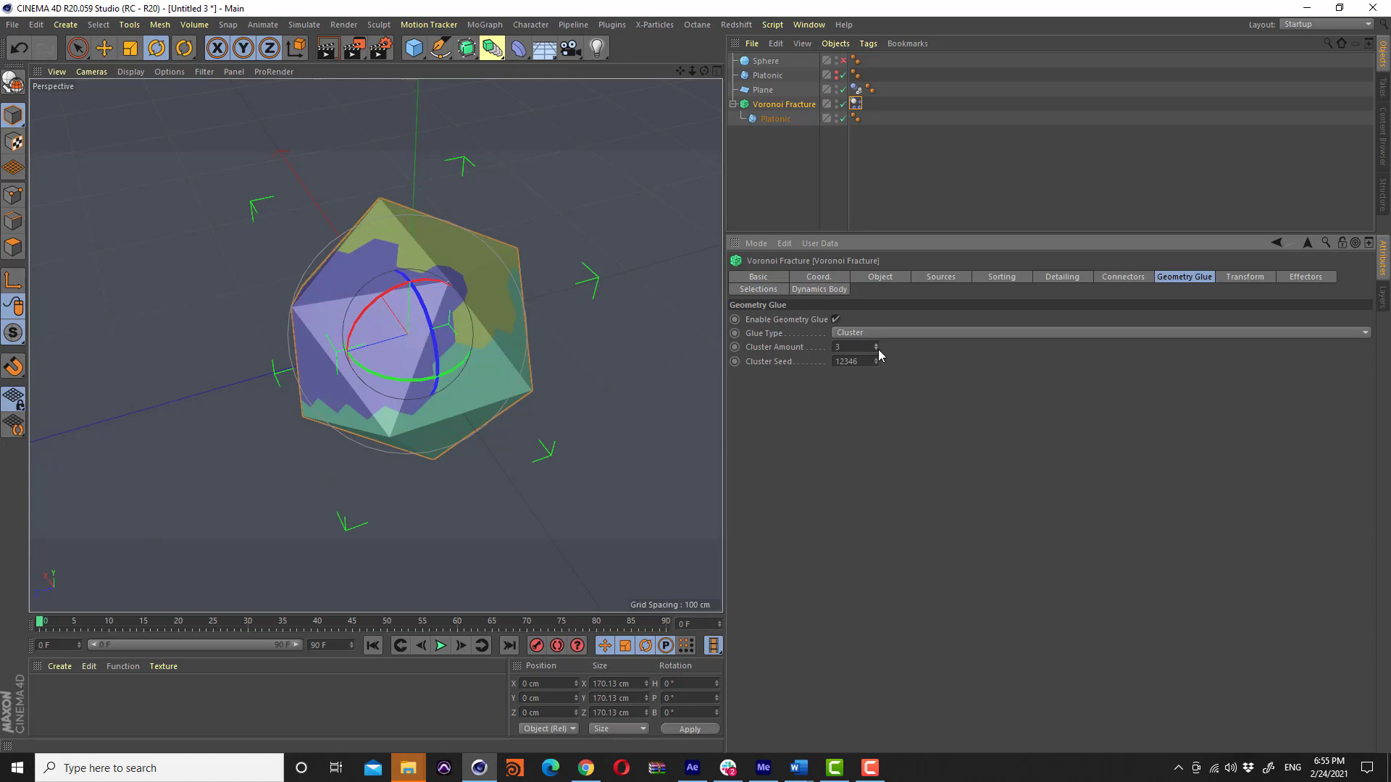
{"action": "left_click", "coordinate": [878, 349]}
{"action": "type", "text": "100"}
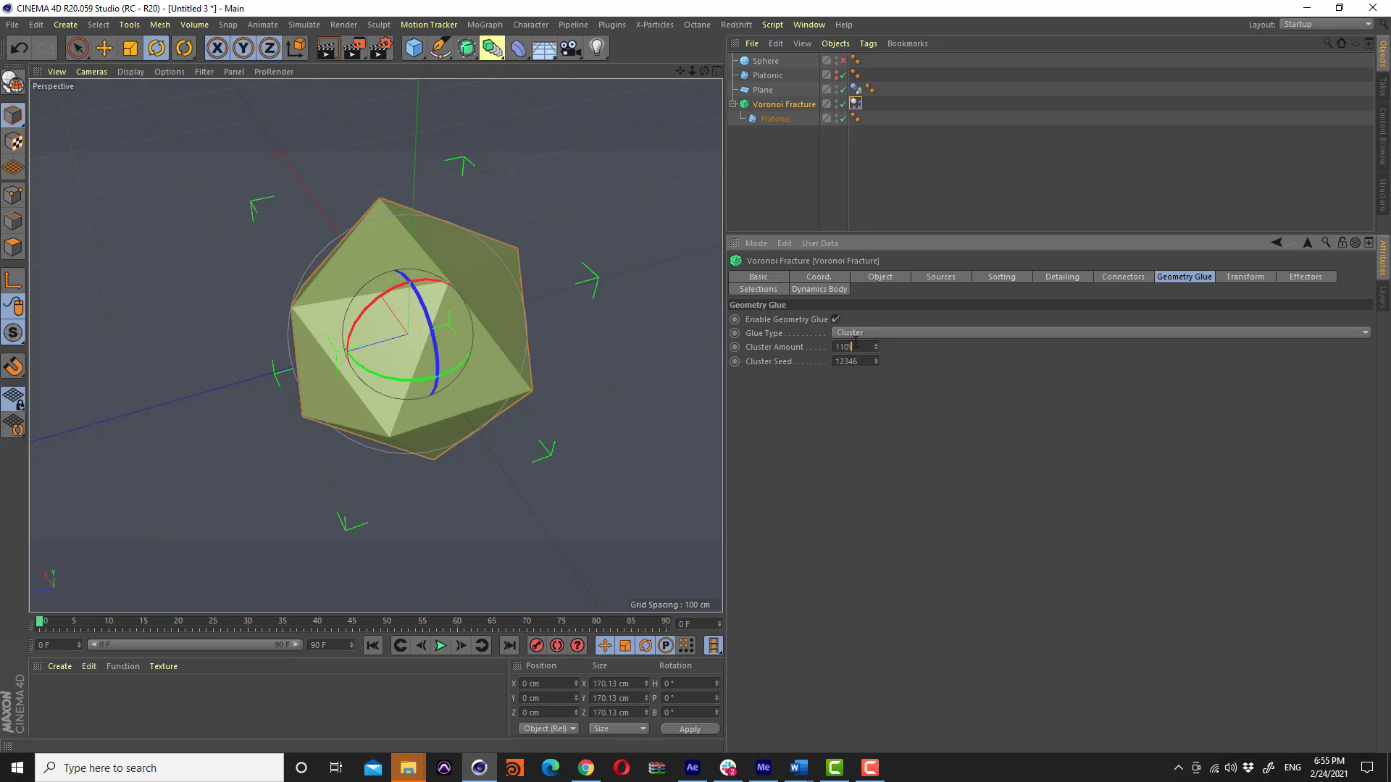
{"action": "key", "text": "Return"}
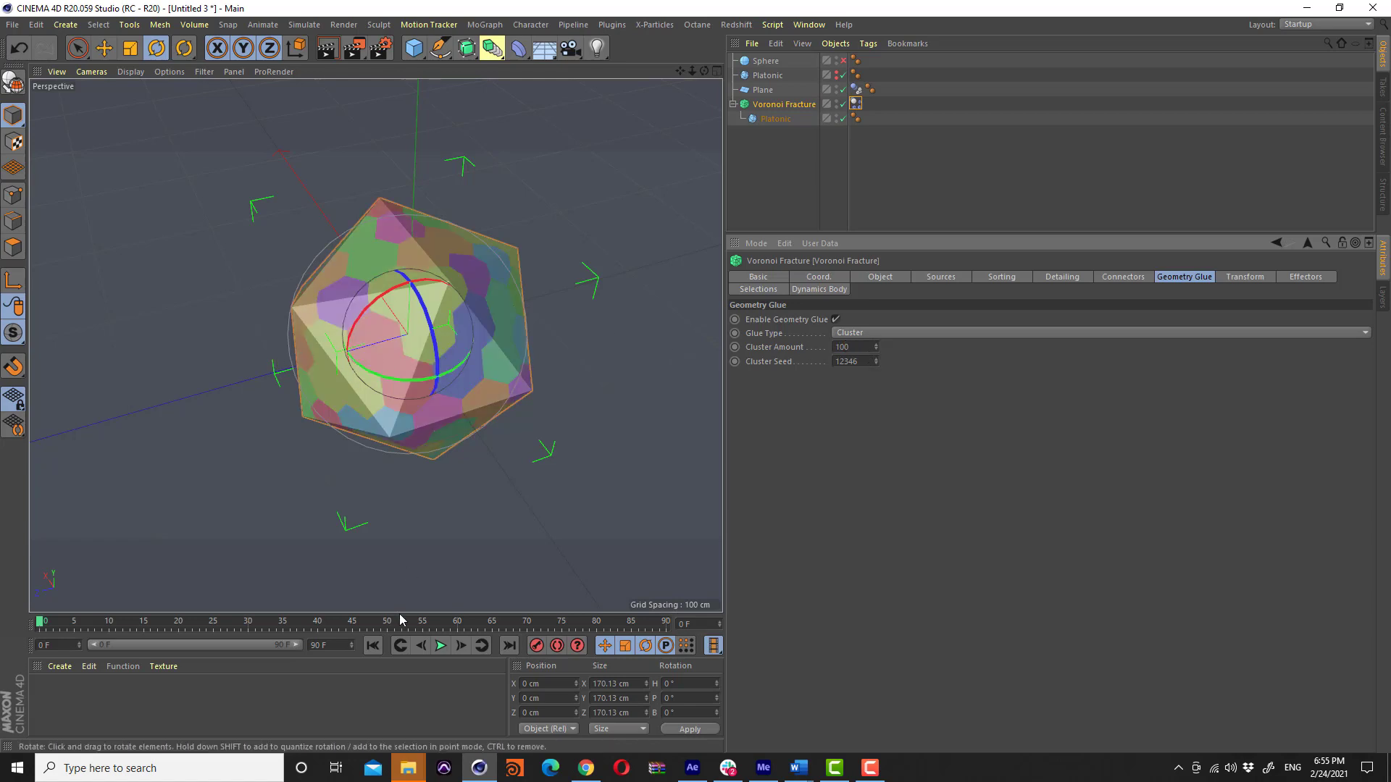
Play and rewind the 100-cluster simulation, then disable Geometry Glue, keeping Cluster type
{"action": "left_click", "coordinate": [440, 645]}
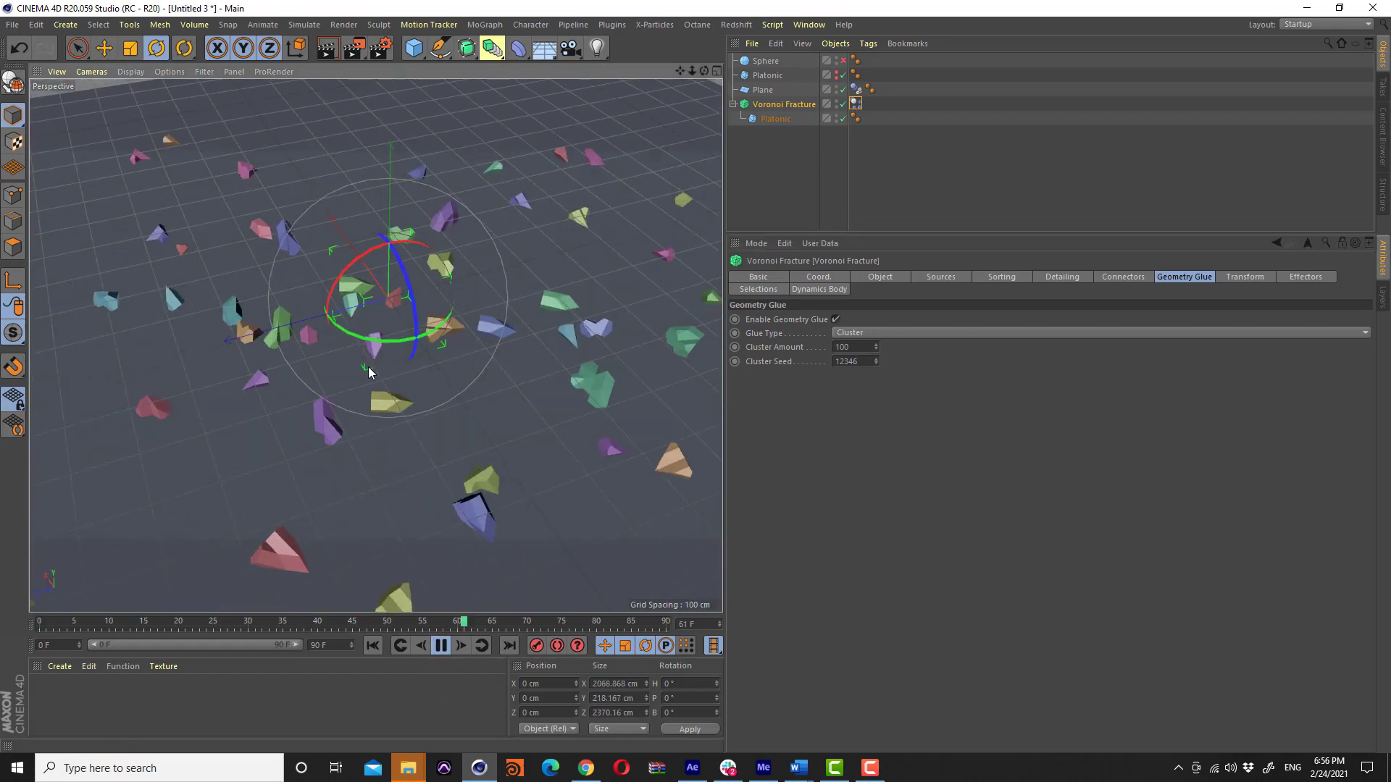
{"action": "left_click", "coordinate": [441, 645]}
{"action": "left_click", "coordinate": [371, 645]}
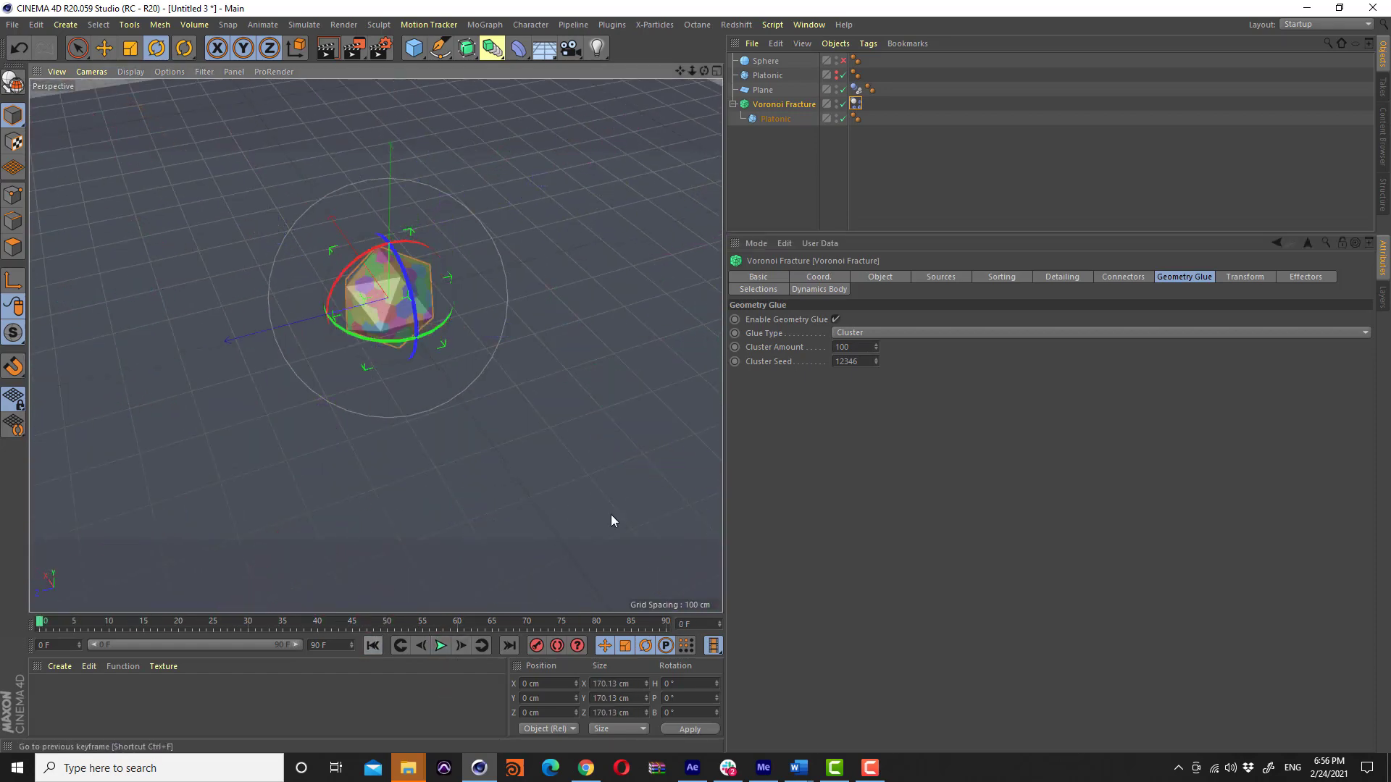
{"action": "left_click", "coordinate": [927, 334]}
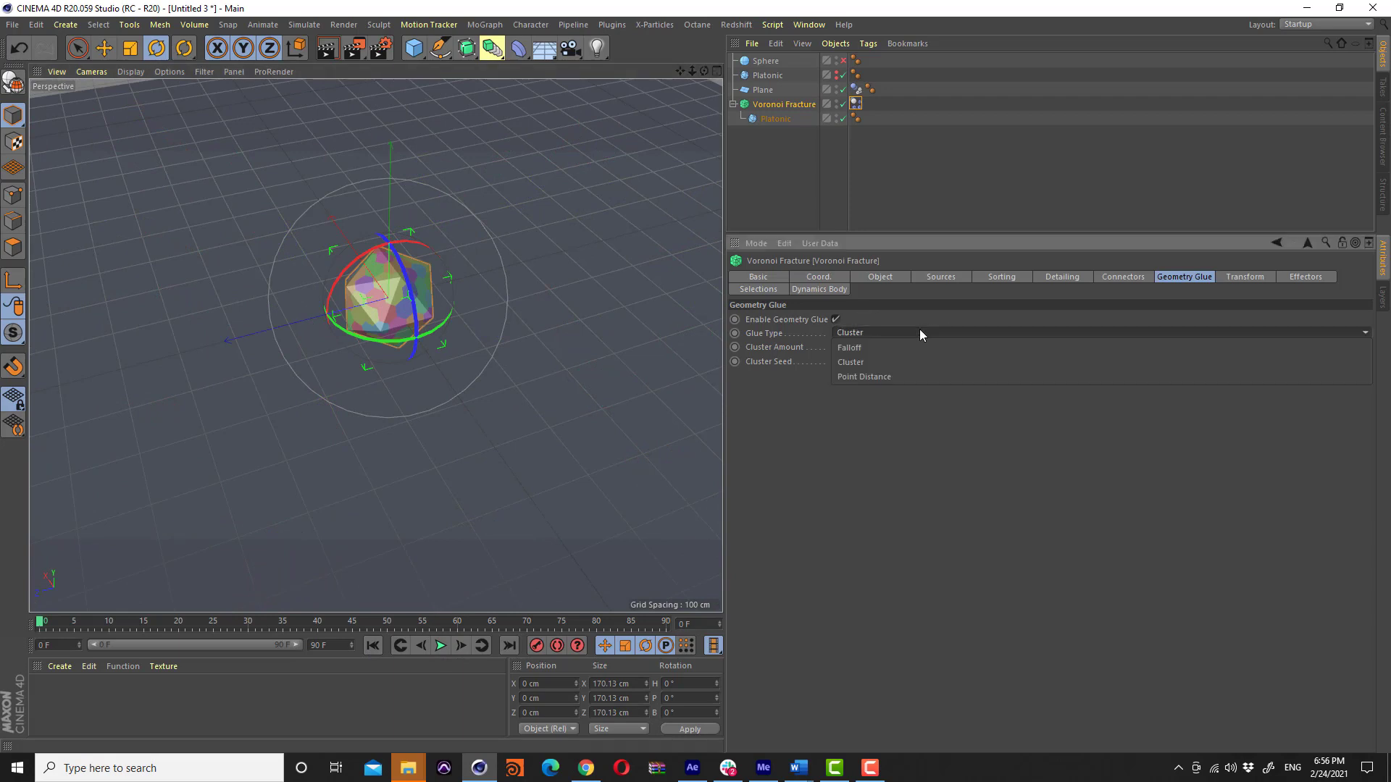
{"action": "left_click", "coordinate": [1132, 284]}
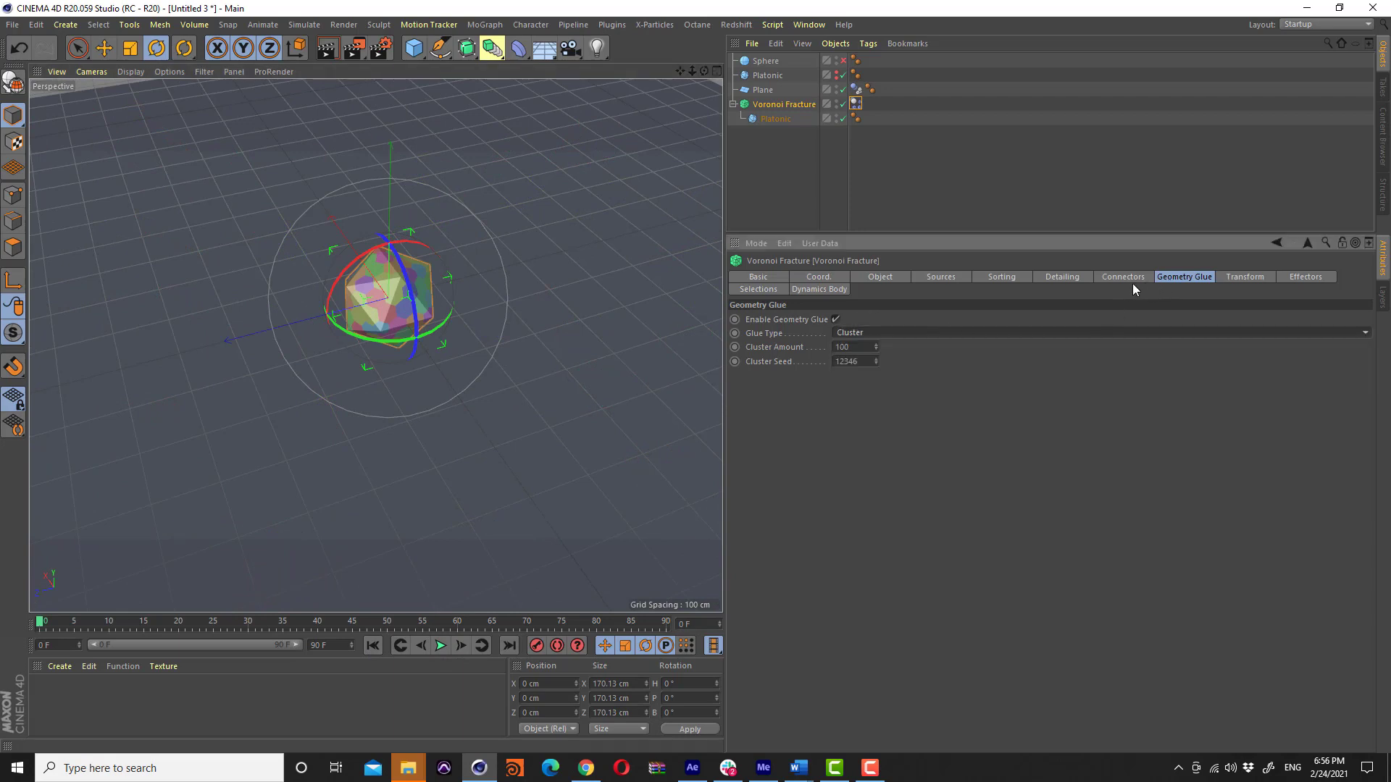
{"action": "left_click", "coordinate": [835, 319]}
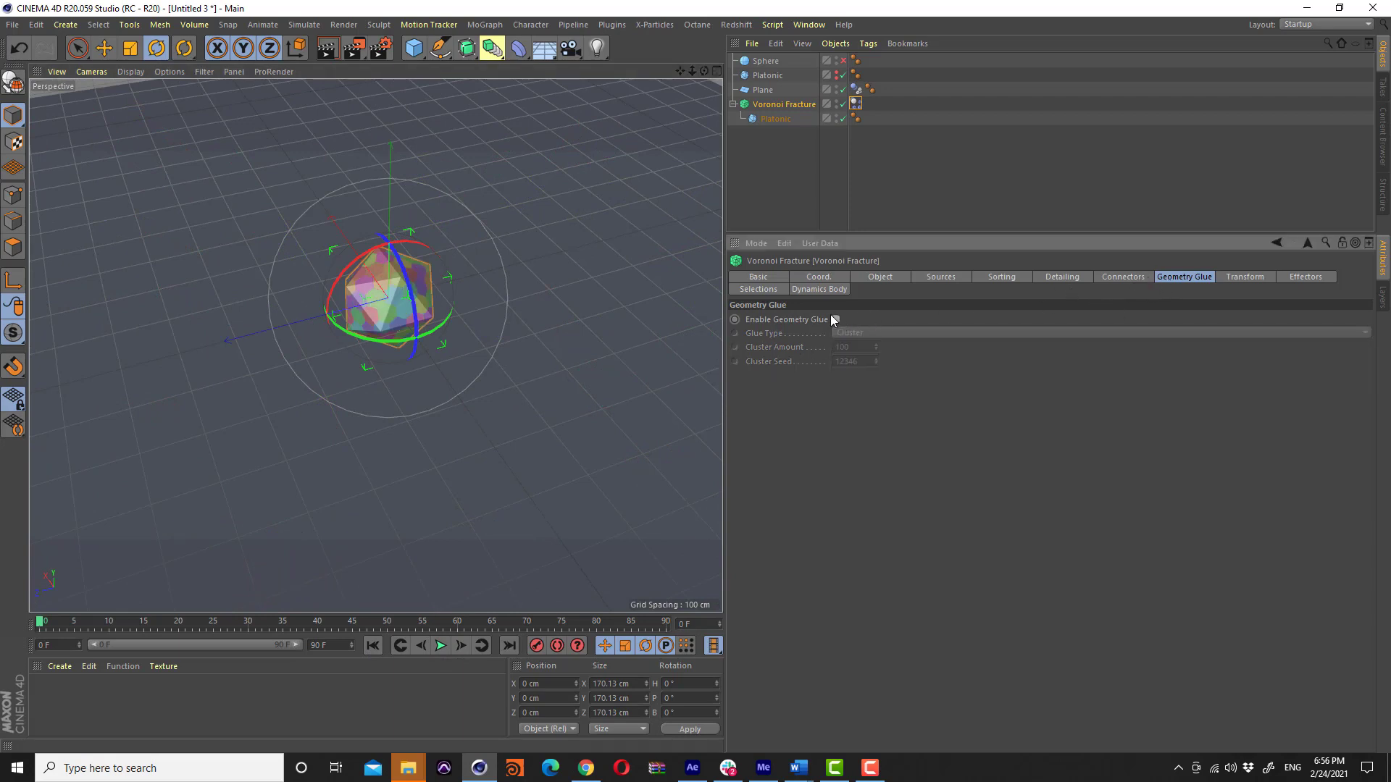
Create a Fixed Connector for the fracture fragments from the Connectors settings
{"action": "left_click", "coordinate": [1138, 277]}
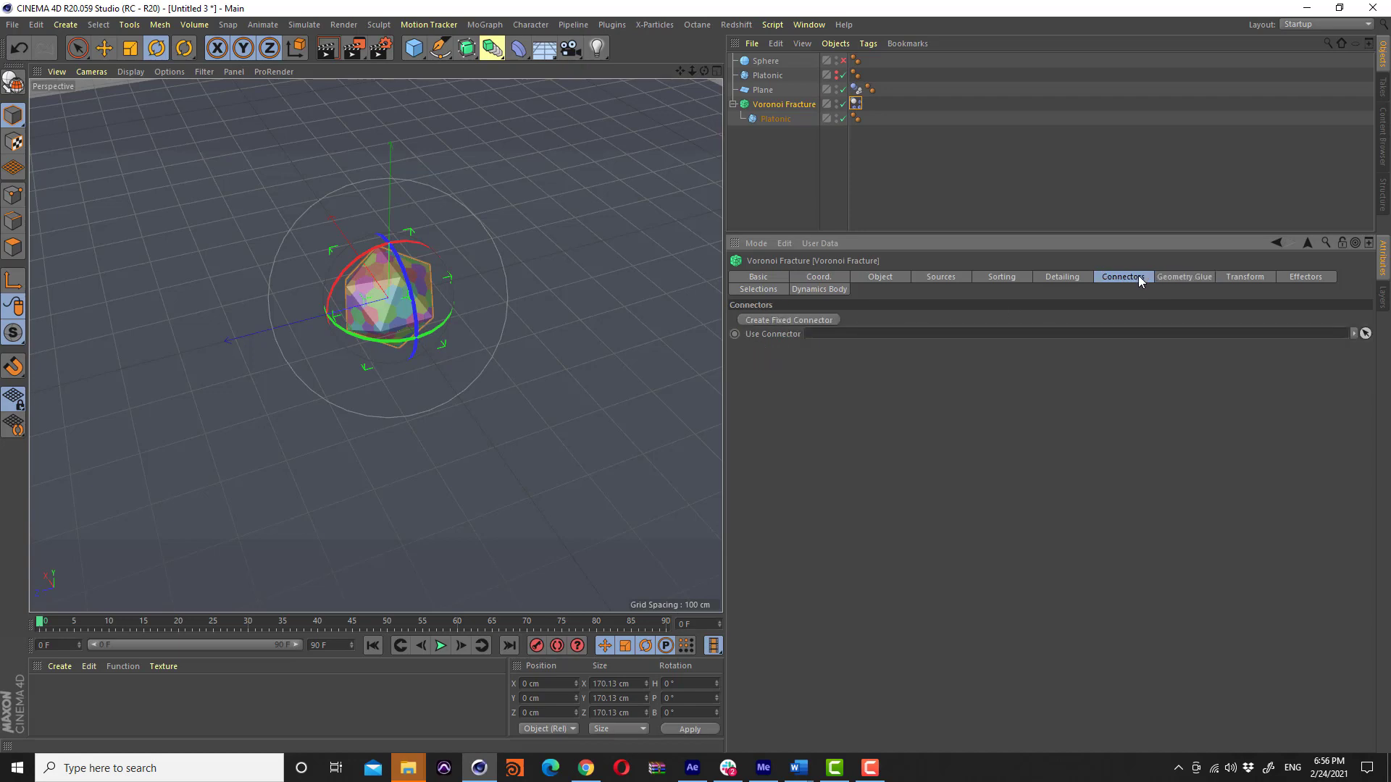
{"action": "left_click", "coordinate": [804, 319]}
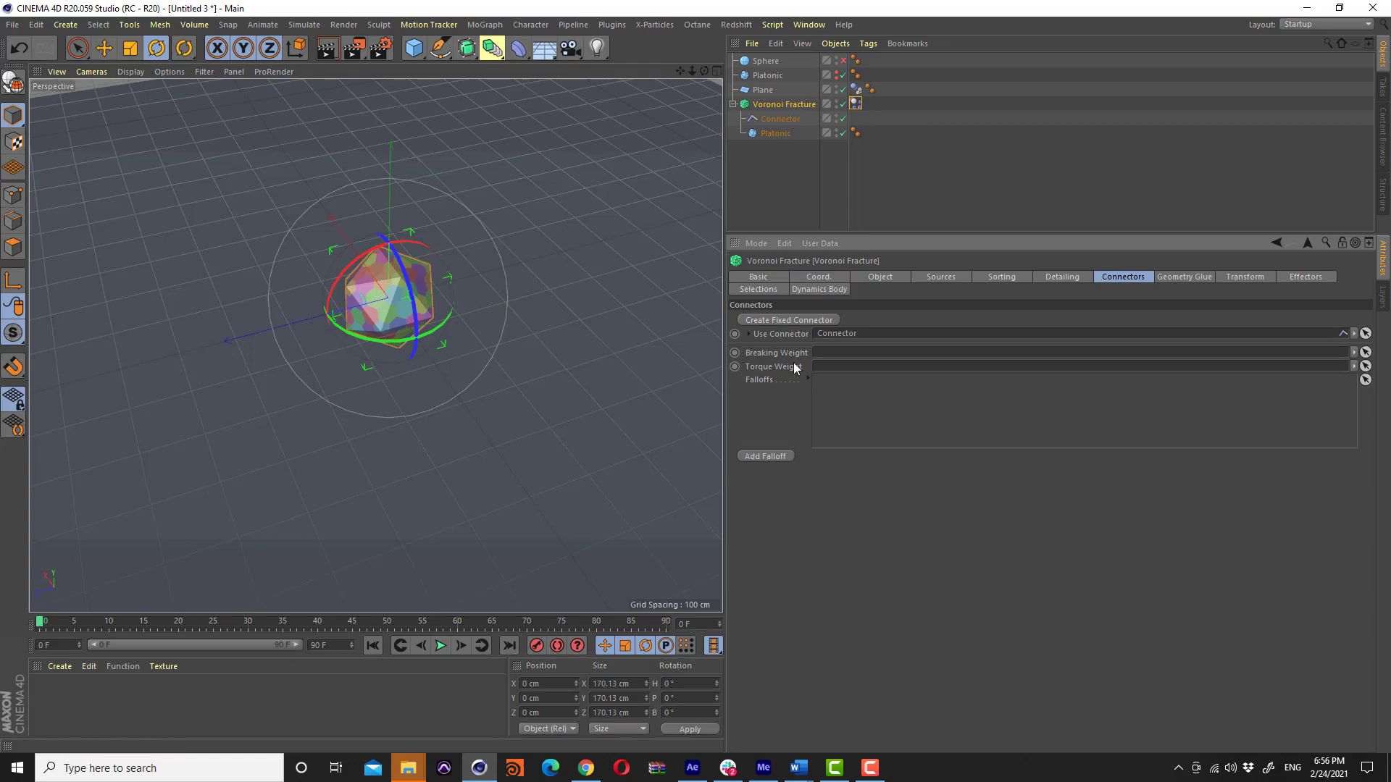
{"action": "scroll", "coordinate": [429, 250], "scroll_direction": "up", "scroll_amount": 2}
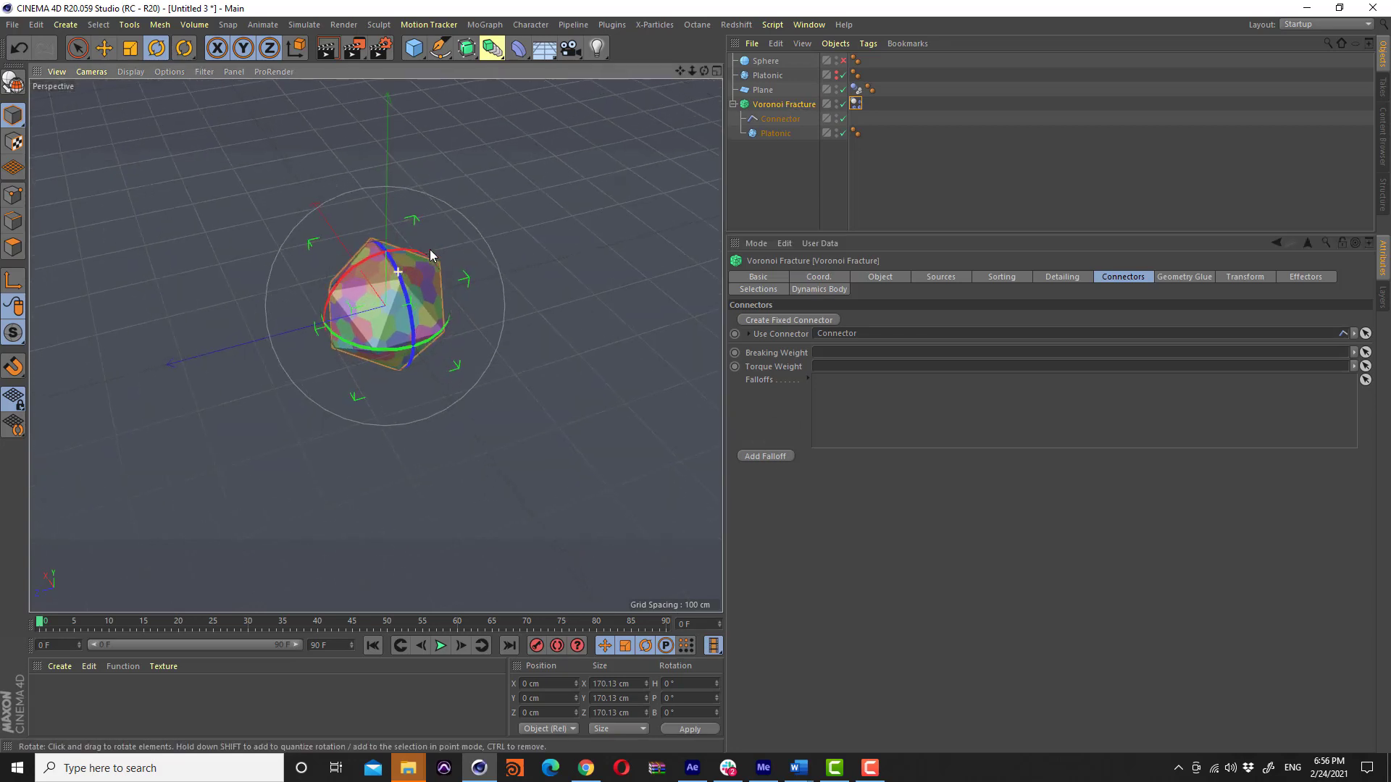
{"action": "scroll", "coordinate": [471, 215], "scroll_direction": "up", "scroll_amount": 3}
{"action": "scroll", "coordinate": [488, 215], "scroll_direction": "up", "scroll_amount": 4}
{"action": "scroll", "coordinate": [488, 215], "scroll_direction": "up", "scroll_amount": 1}
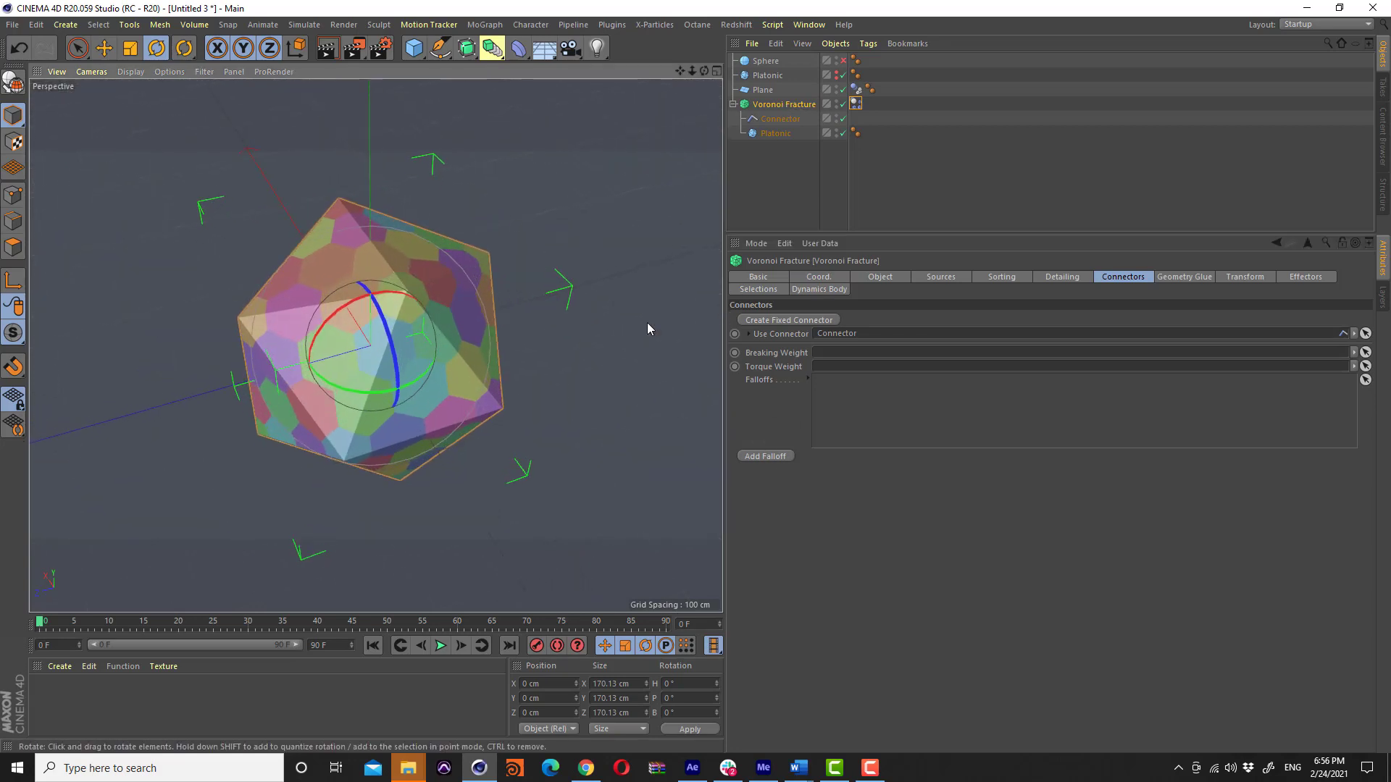
Replay the simulation from frame 0 and show the Connector's settings, Torque 40000
{"action": "left_click", "coordinate": [441, 645]}
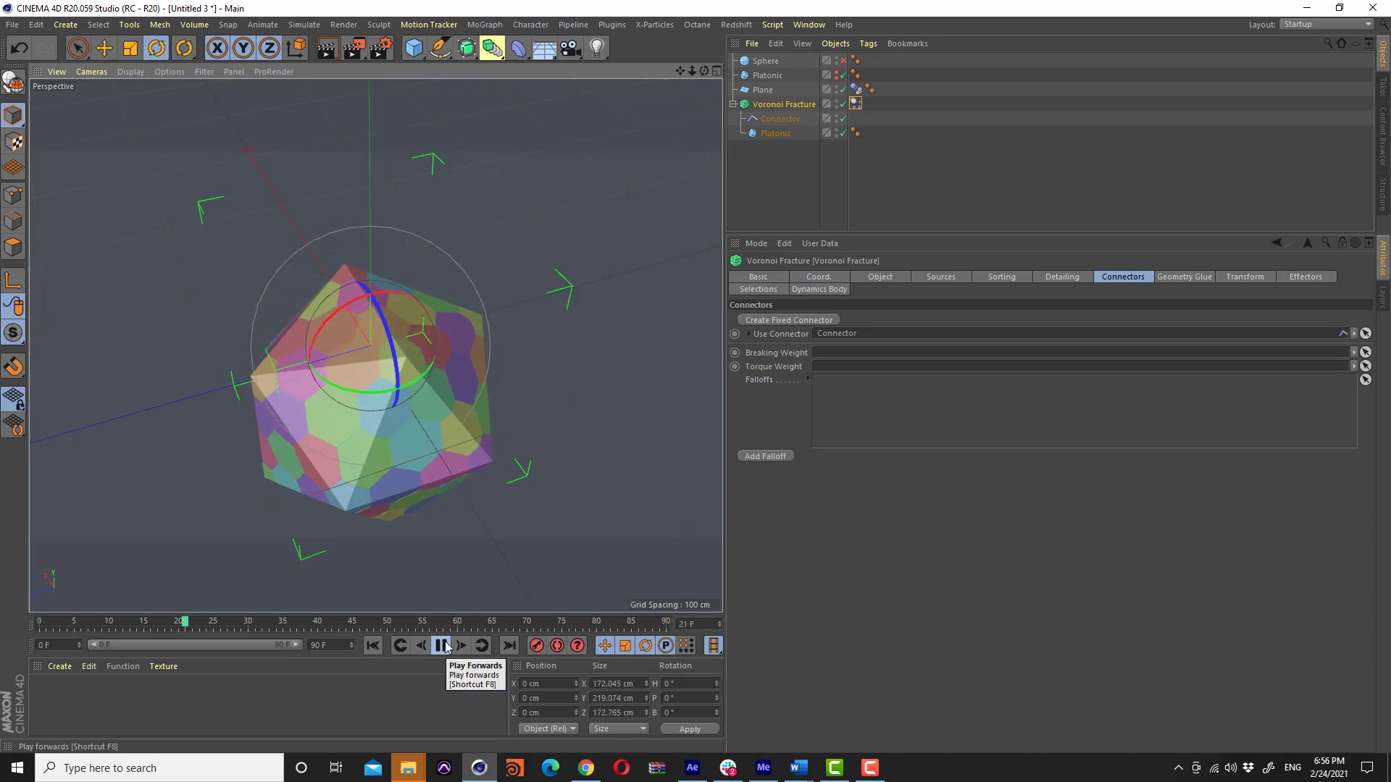
{"action": "left_click", "coordinate": [441, 646]}
{"action": "left_click", "coordinate": [373, 645]}
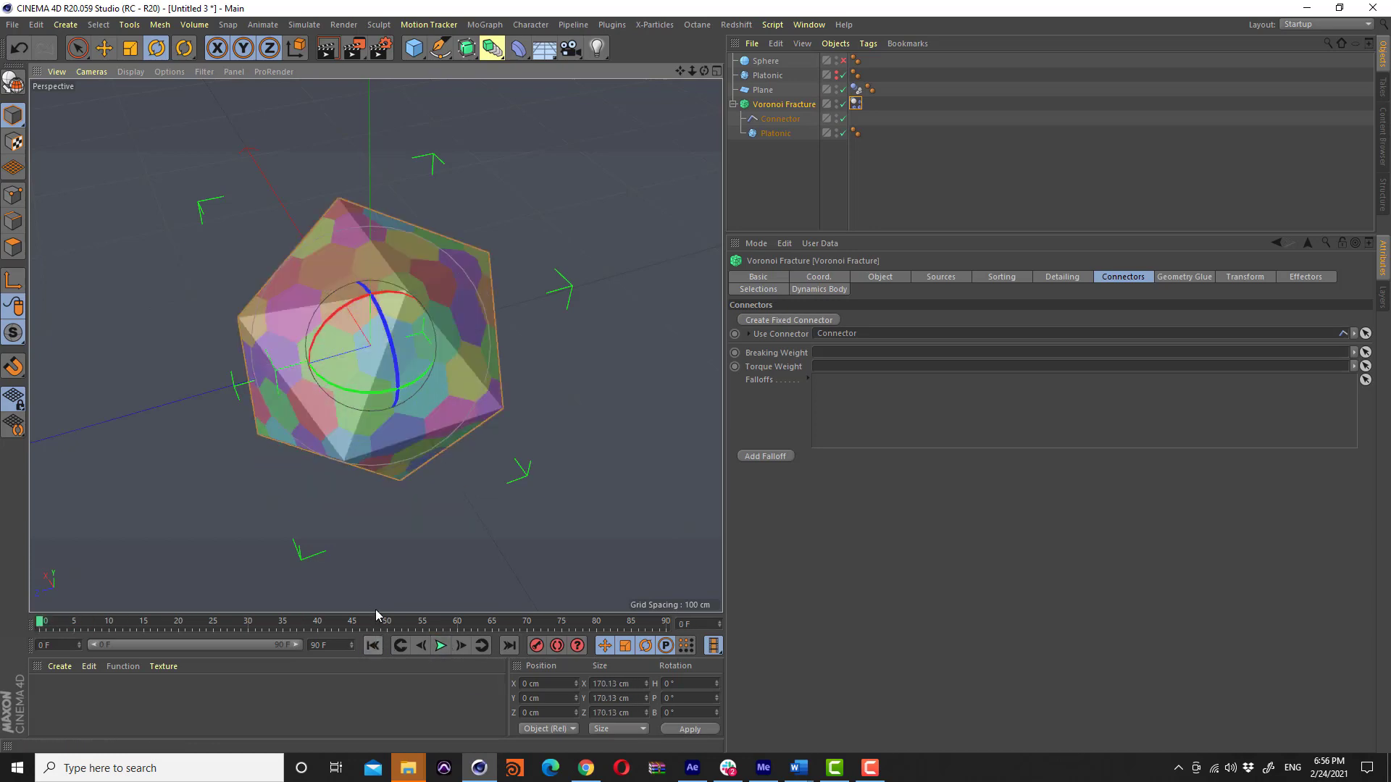
{"action": "left_click", "coordinate": [443, 646]}
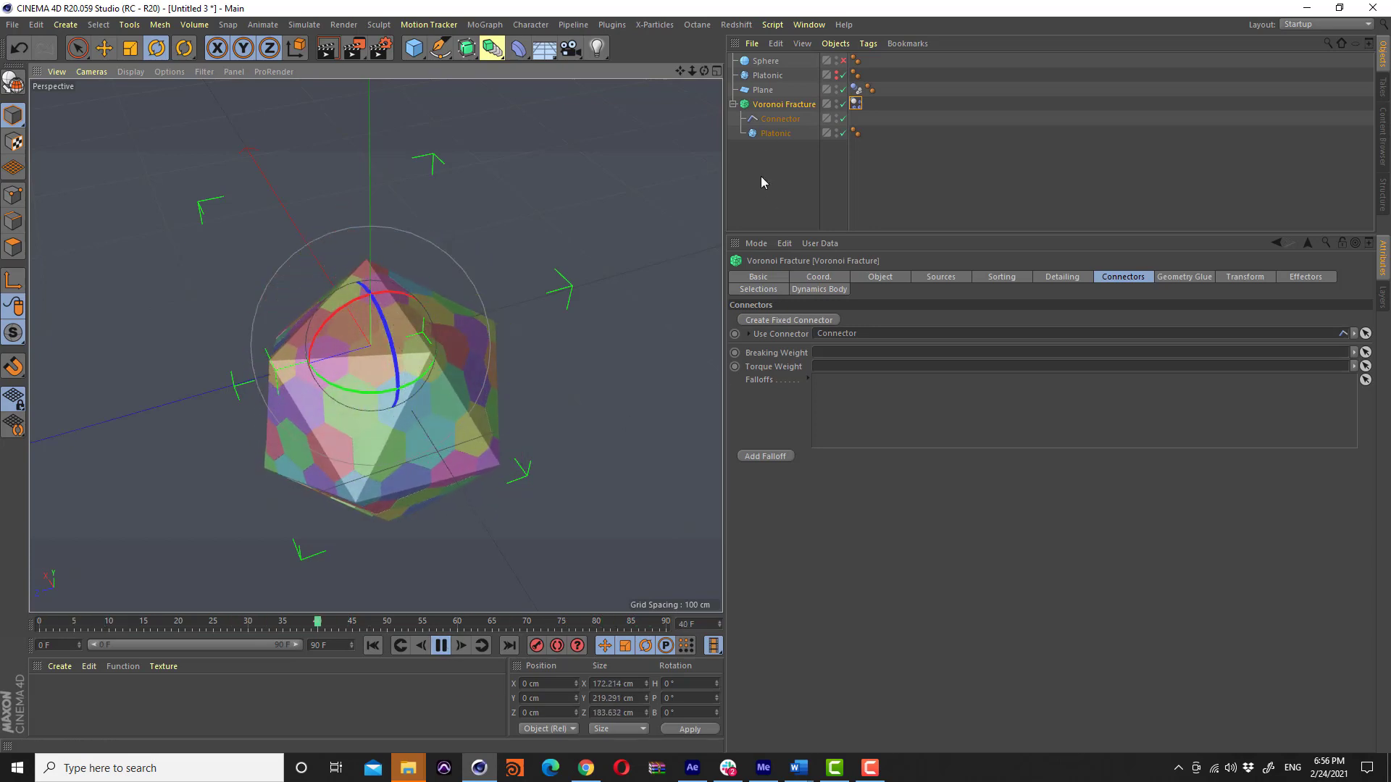
{"action": "left_click", "coordinate": [774, 121]}
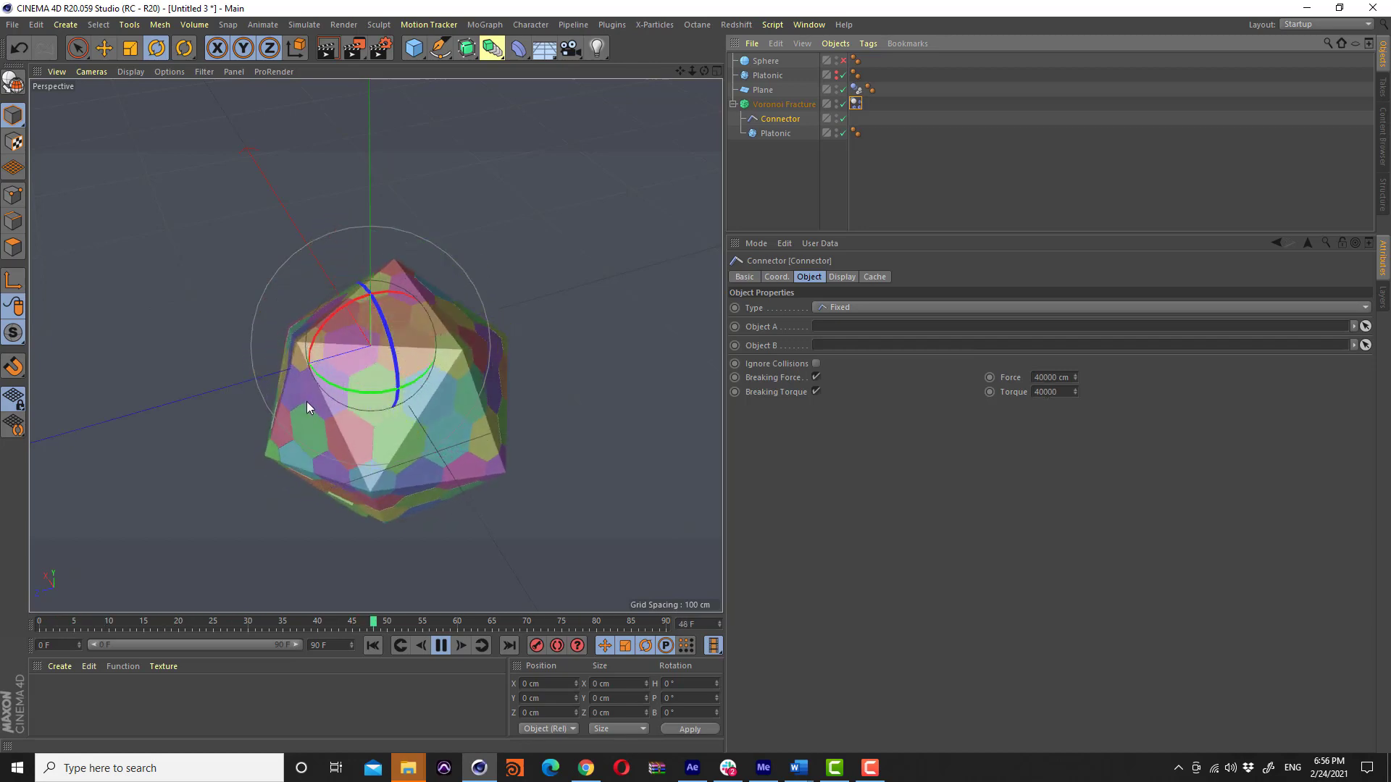
Lower the Connector's breaking Torque from 40000 to 4000 and watch fragments fall
{"action": "left_click", "coordinate": [1047, 392]}
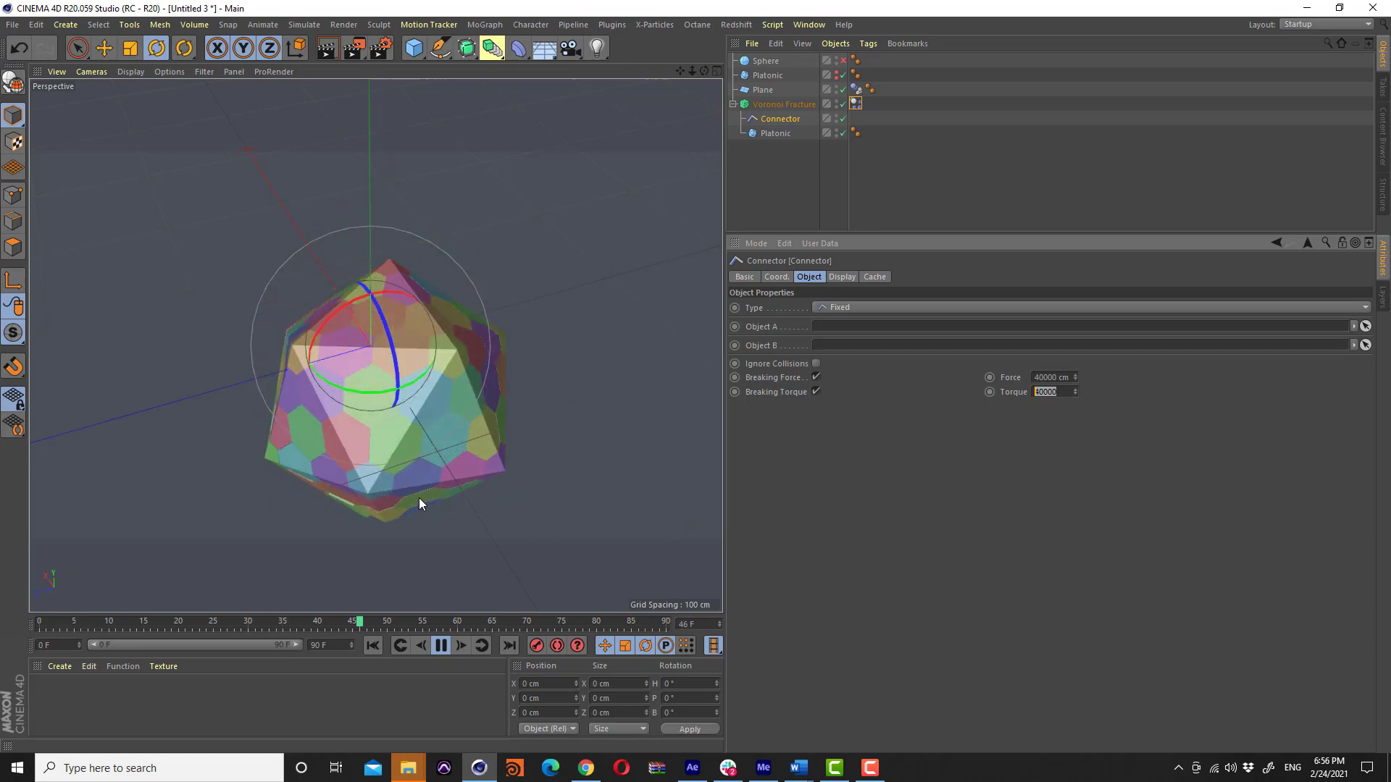
{"action": "left_click", "coordinate": [1062, 397]}
{"action": "key", "text": "BackSpace"}
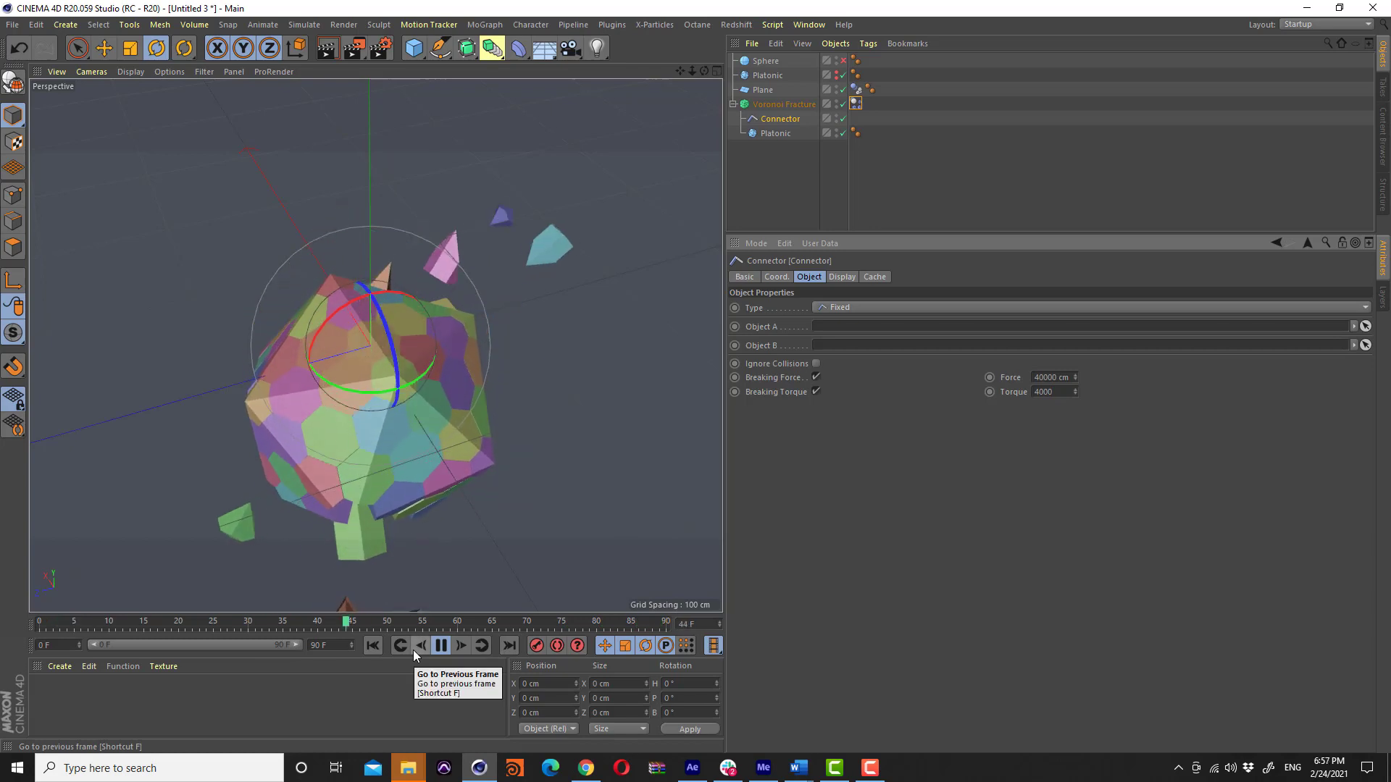
{"action": "mouse_move", "coordinate": [368, 467]}
{"action": "left_mouse_down", "text": "alt"}
{"action": "mouse_move", "coordinate": [344, 389]}
{"action": "mouse_move", "coordinate": [383, 394]}
{"action": "mouse_move", "coordinate": [389, 344]}
{"action": "left_mouse_up", "text": "alt"}
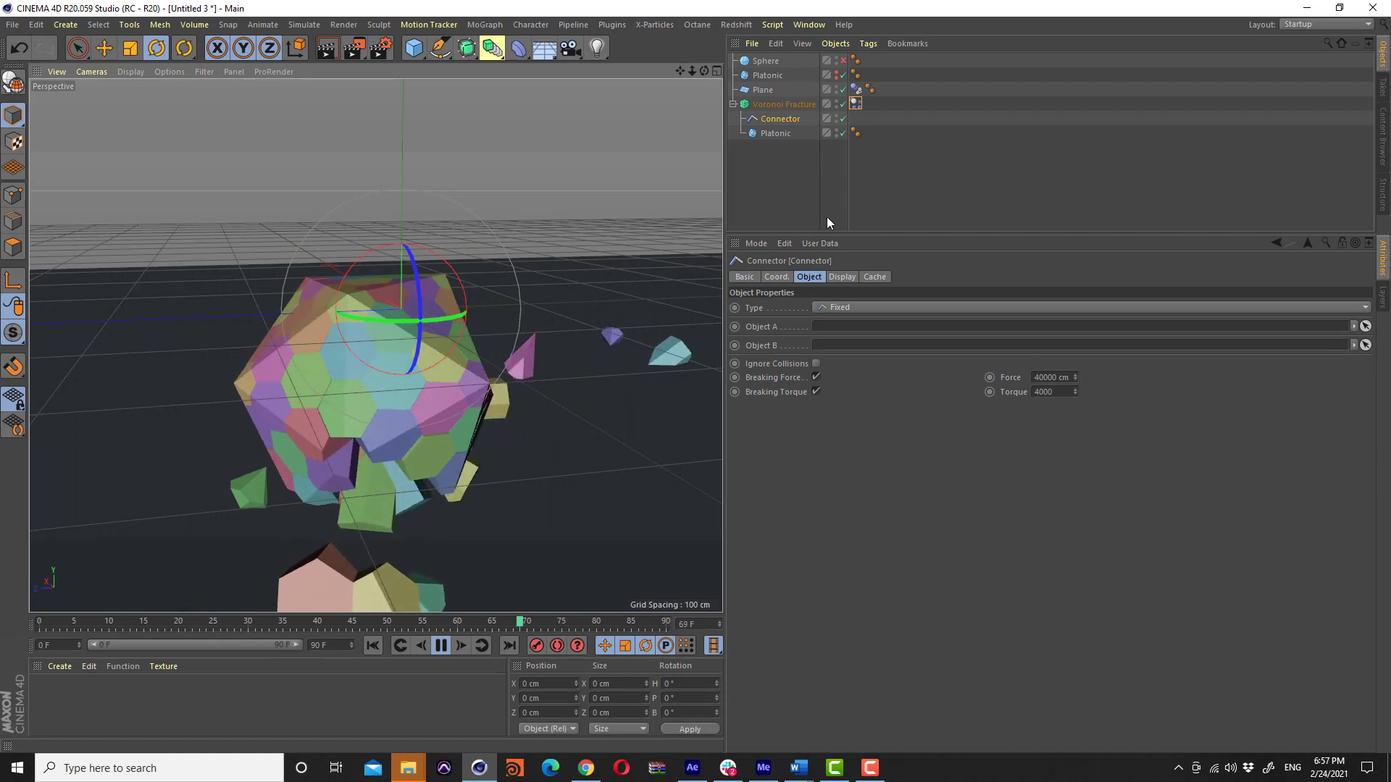
Select the Voronoi Fracture, stop playback and rewind to frame 0
{"action": "left_click", "coordinate": [786, 105]}
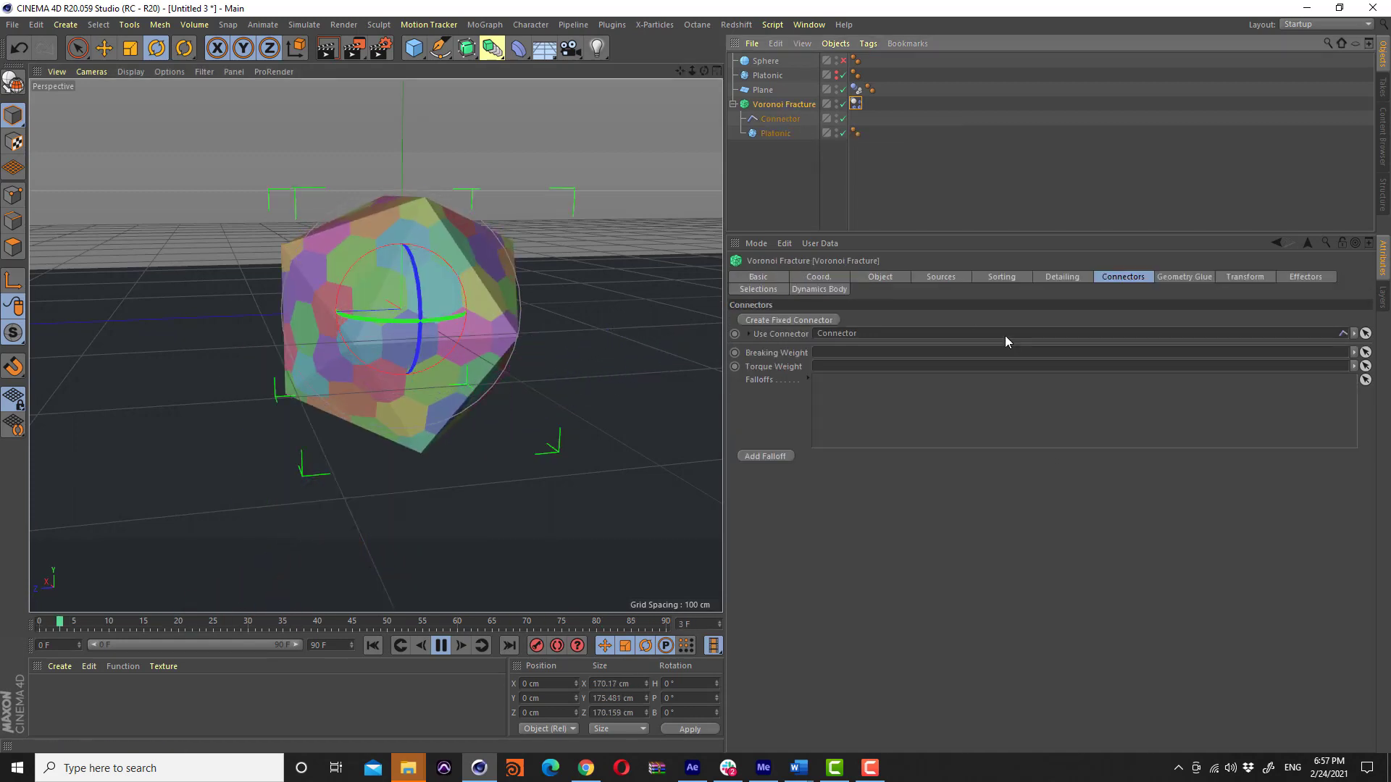
{"action": "left_click", "coordinate": [440, 645]}
{"action": "left_click", "coordinate": [370, 646]}
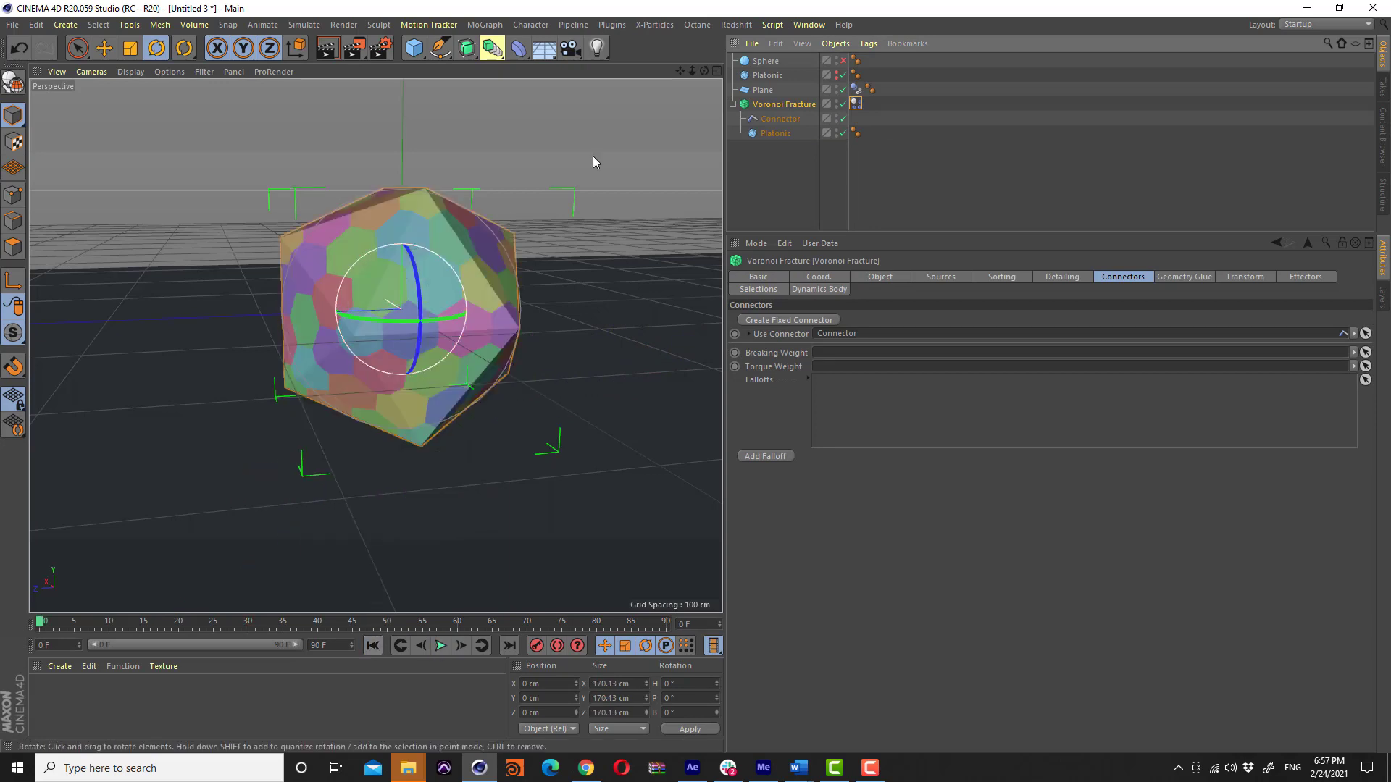
{"action": "left_click", "coordinate": [1006, 278]}
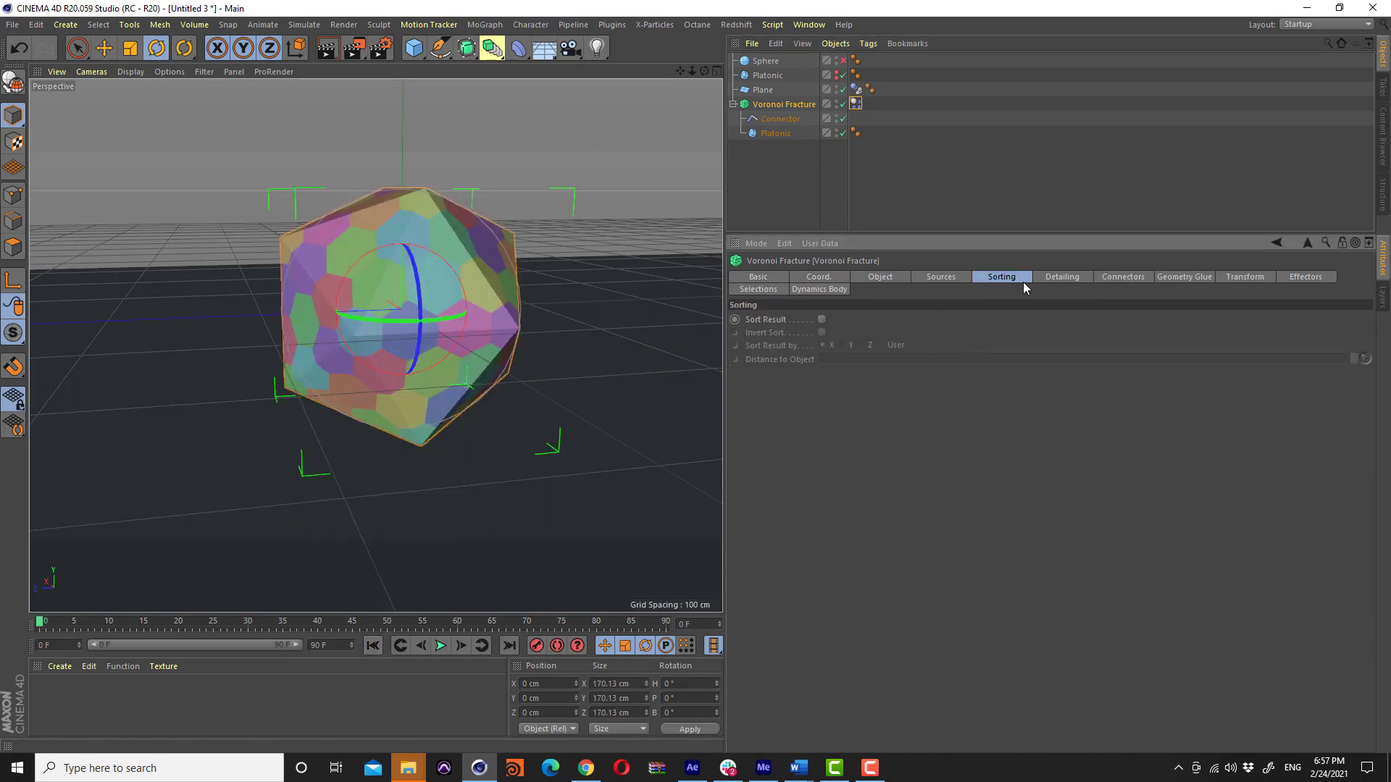
{"action": "left_click", "coordinate": [1045, 281]}
Replace the Platonic source with Point Generator - Distribution at 600 points
{"action": "left_click", "coordinate": [955, 281]}
{"action": "left_click", "coordinate": [956, 279]}
{"action": "left_click", "coordinate": [941, 382]}
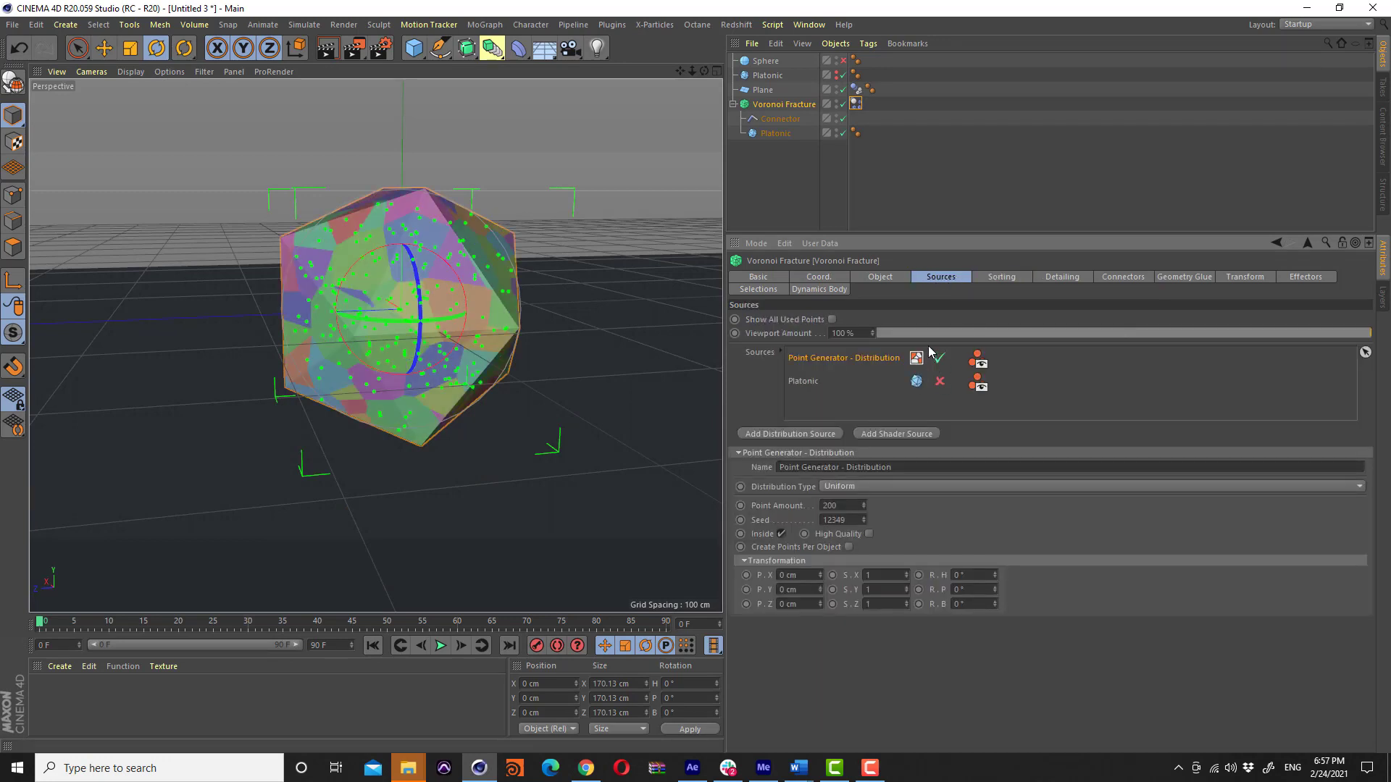
{"action": "double_click", "coordinate": [851, 505]}
{"action": "type", "text": "600"}
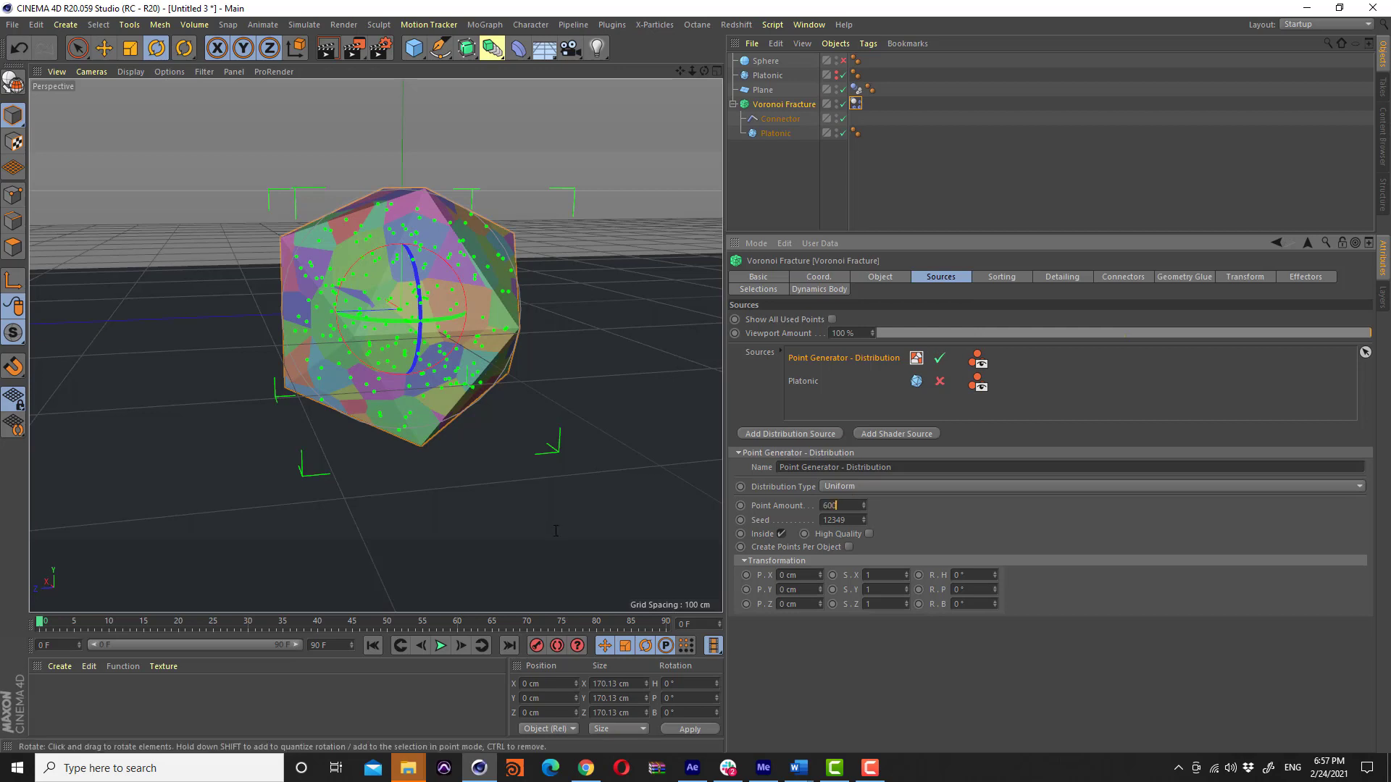
{"action": "key", "text": "Return"}
Set the fracture's Scale Cells to X 1, Y 3.22, Z 0.56
{"action": "left_click", "coordinate": [882, 278]}
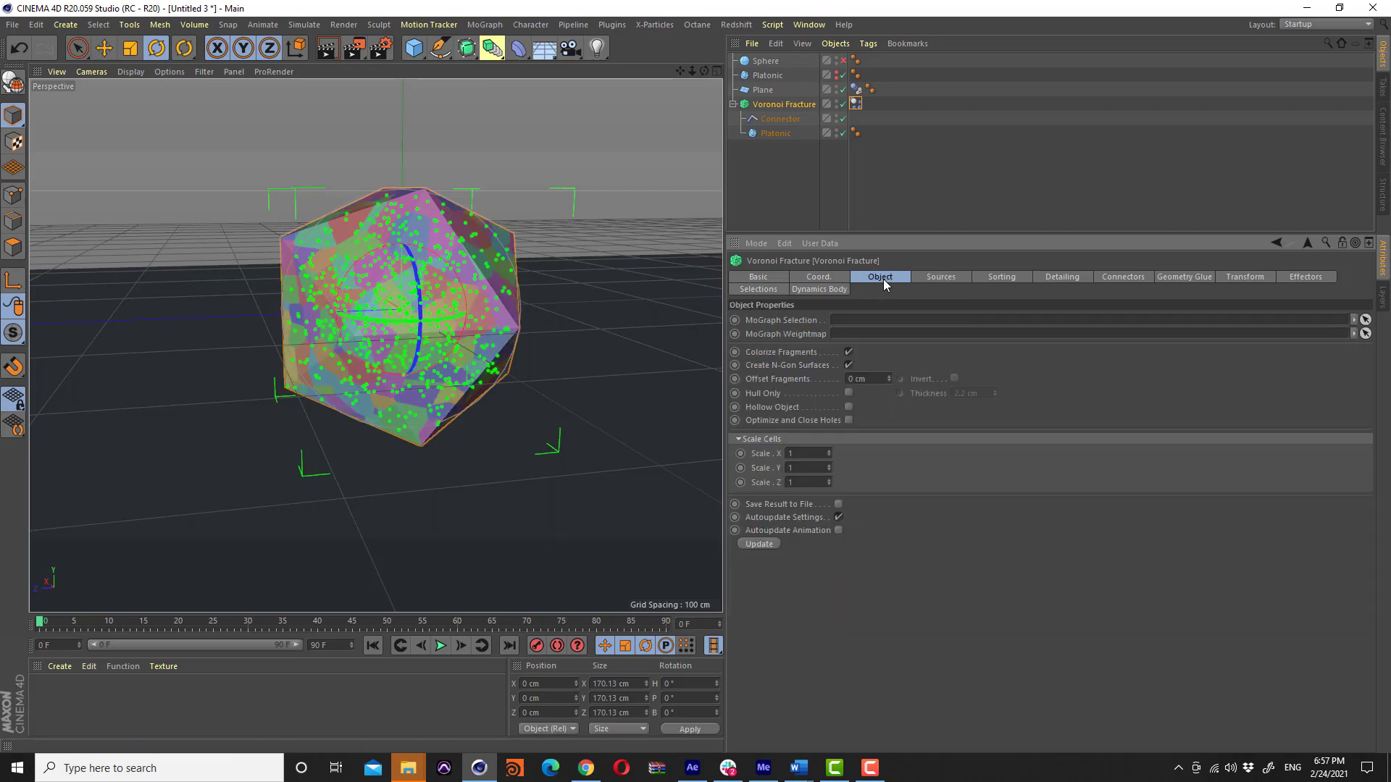
{"action": "left_click_drag", "start_coordinate": [316, 375], "coordinate": [466, 394], "text": "alt"}
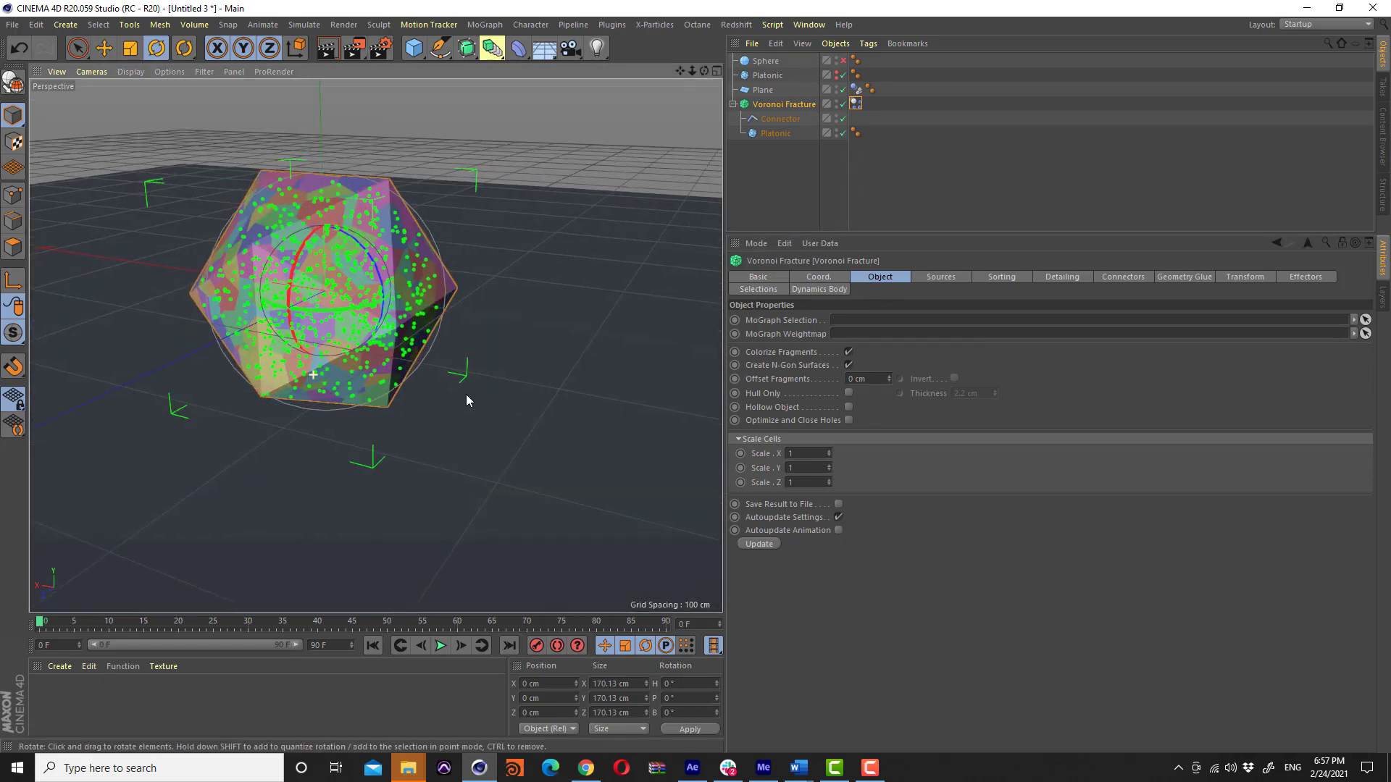
{"action": "left_click", "coordinate": [831, 180]}
{"action": "scroll", "coordinate": [310, 249], "scroll_direction": "up", "scroll_amount": 3}
{"action": "scroll", "coordinate": [310, 249], "scroll_direction": "up", "scroll_amount": 2}
{"action": "left_click", "coordinate": [784, 104]}
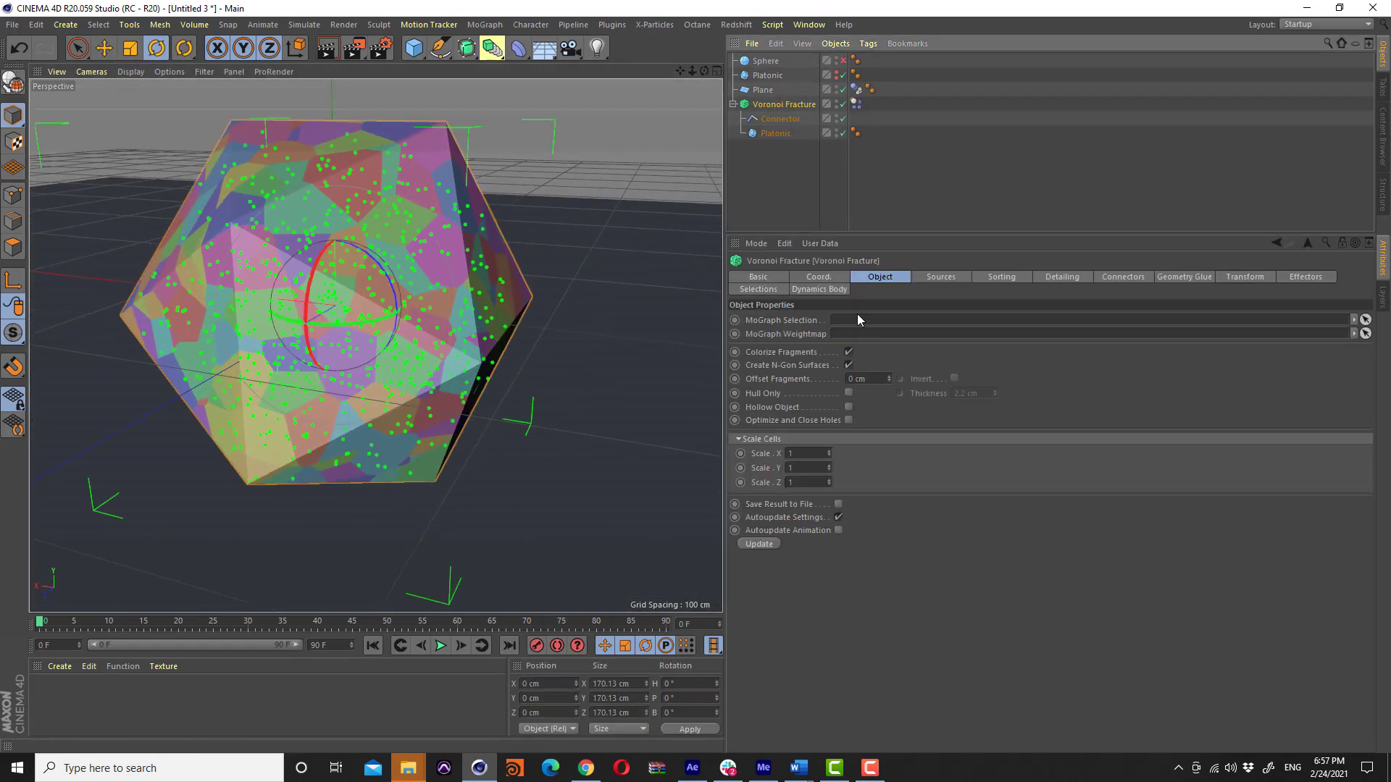
{"action": "left_click_drag", "start_coordinate": [831, 464], "coordinate": [840, 464]}
{"action": "left_click_drag", "start_coordinate": [828, 468], "coordinate": [828, 435]}
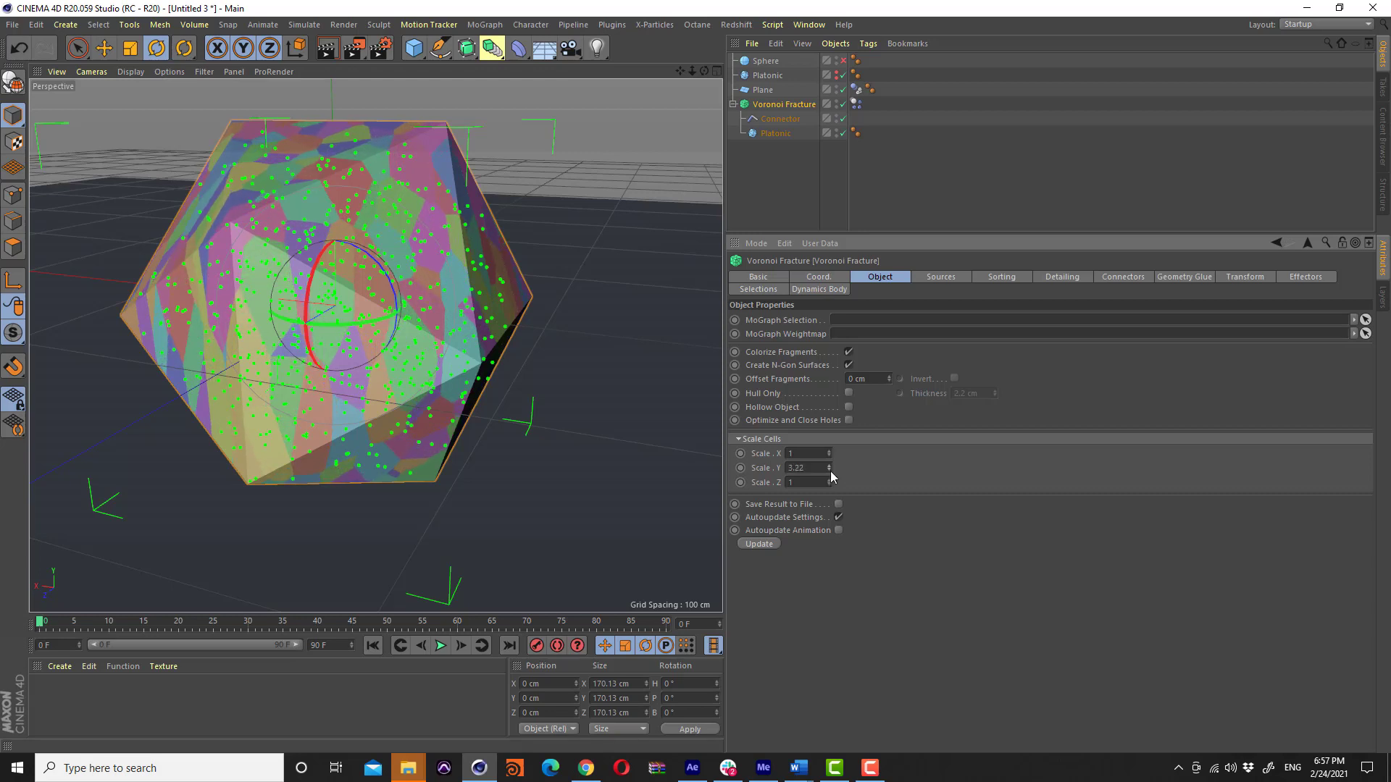
{"action": "left_click_drag", "start_coordinate": [829, 481], "coordinate": [828, 485]}
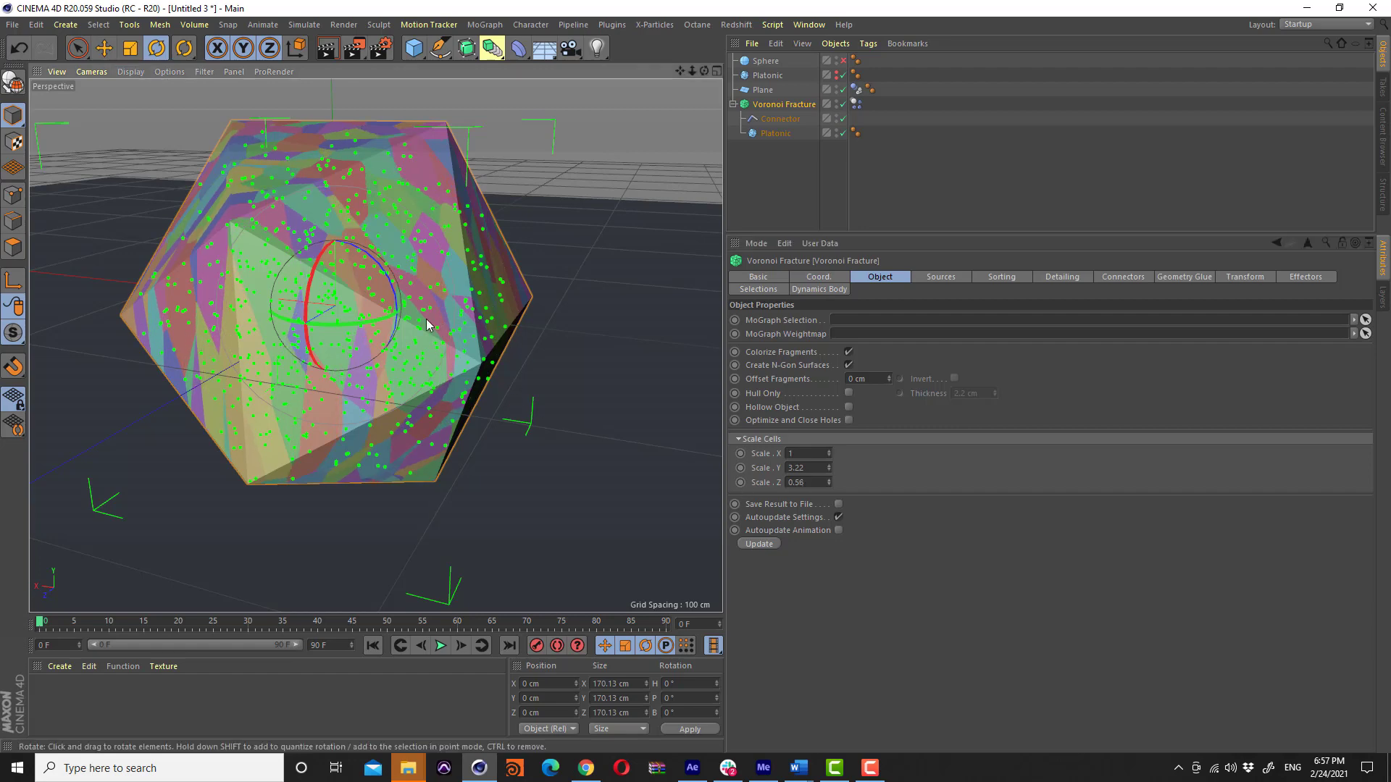
{"action": "left_click_drag", "start_coordinate": [428, 320], "coordinate": [805, 170], "text": "alt"}
Scale the Point Generator's distribution to S.X 0.83 and S.Z 0.9
{"action": "left_click", "coordinate": [940, 276]}
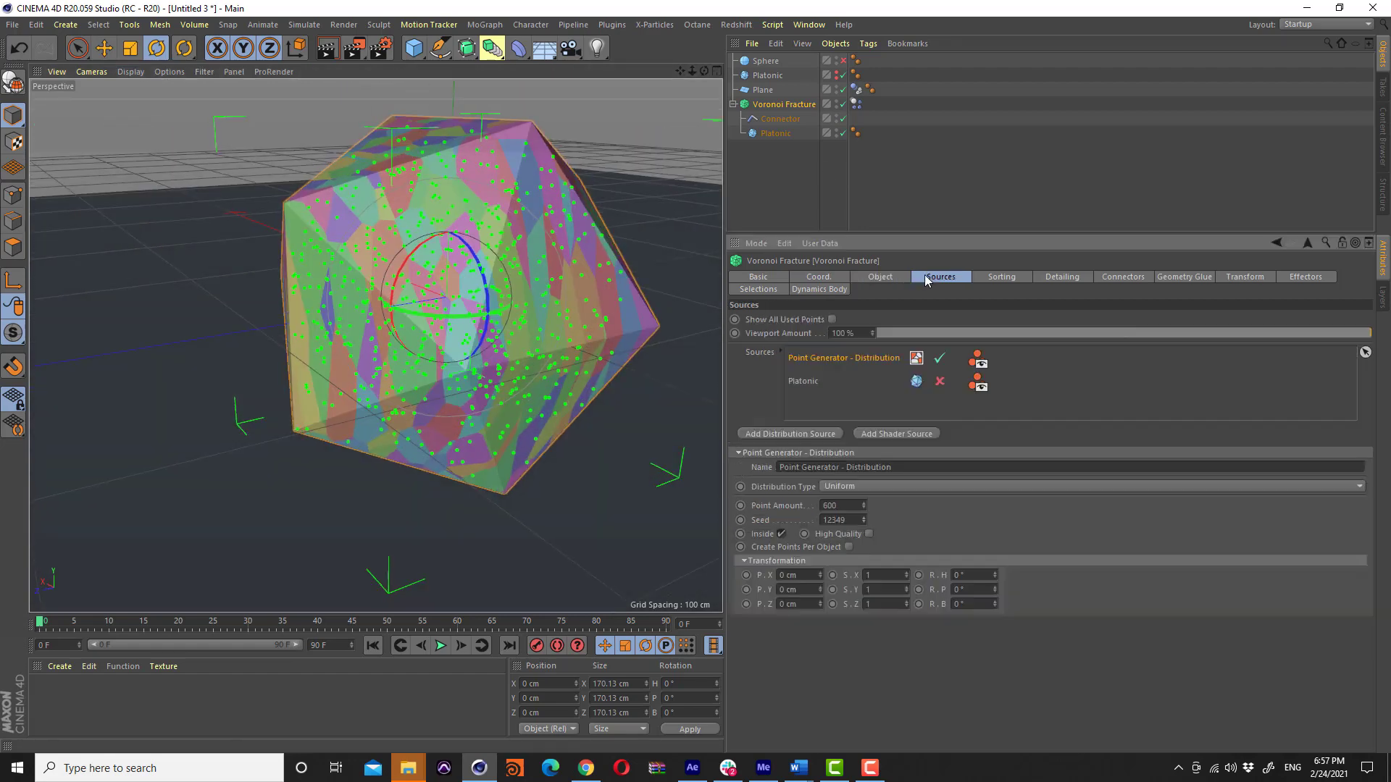
{"action": "mouse_move", "coordinate": [906, 577]}
{"action": "left_mouse_down"}
{"action": "mouse_move", "coordinate": [862, 576]}
{"action": "mouse_move", "coordinate": [906, 597]}
{"action": "mouse_move", "coordinate": [905, 612]}
{"action": "left_mouse_up"}
{"action": "key", "text": "ctrl+z"}
{"action": "key", "text": "ctrl+z"}
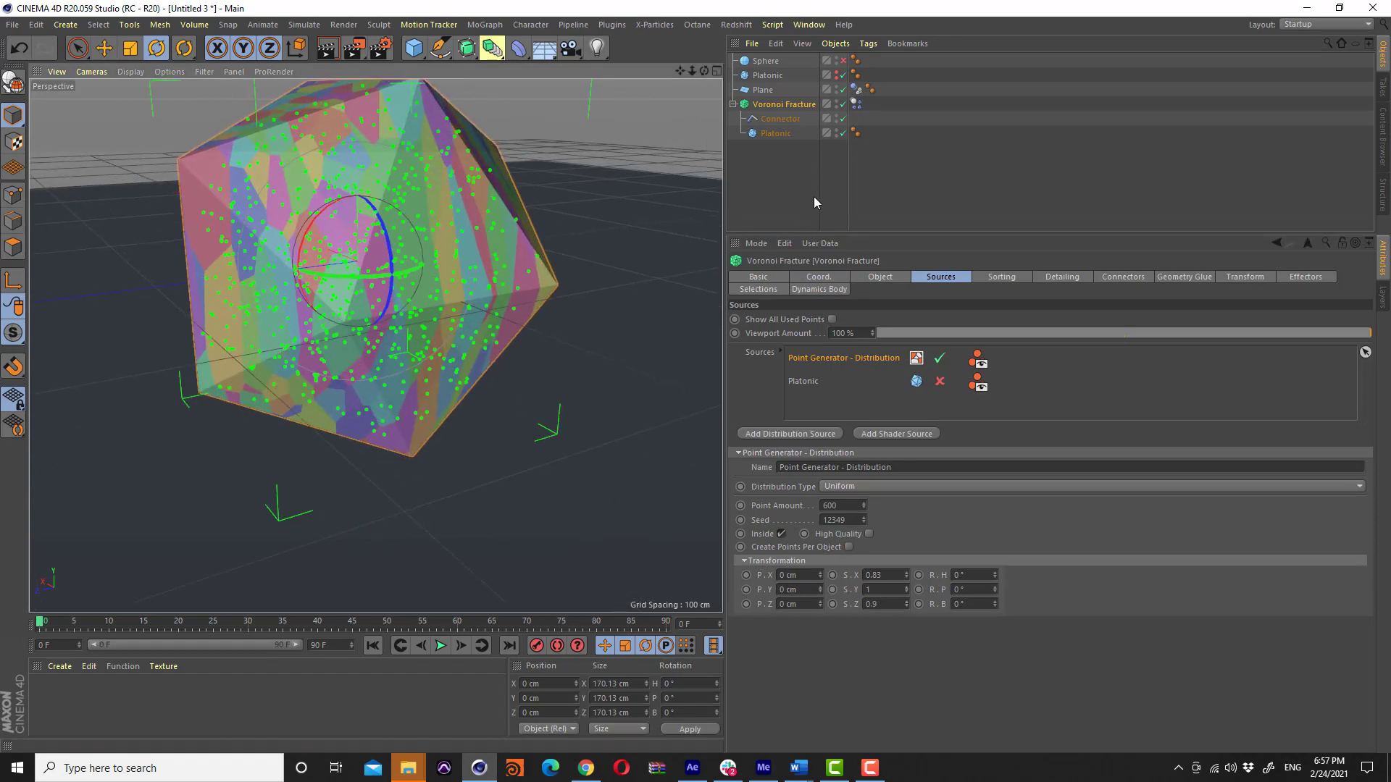
{"action": "left_click", "coordinate": [814, 197]}
{"action": "left_click_drag", "start_coordinate": [454, 320], "coordinate": [461, 573], "text": "alt"}
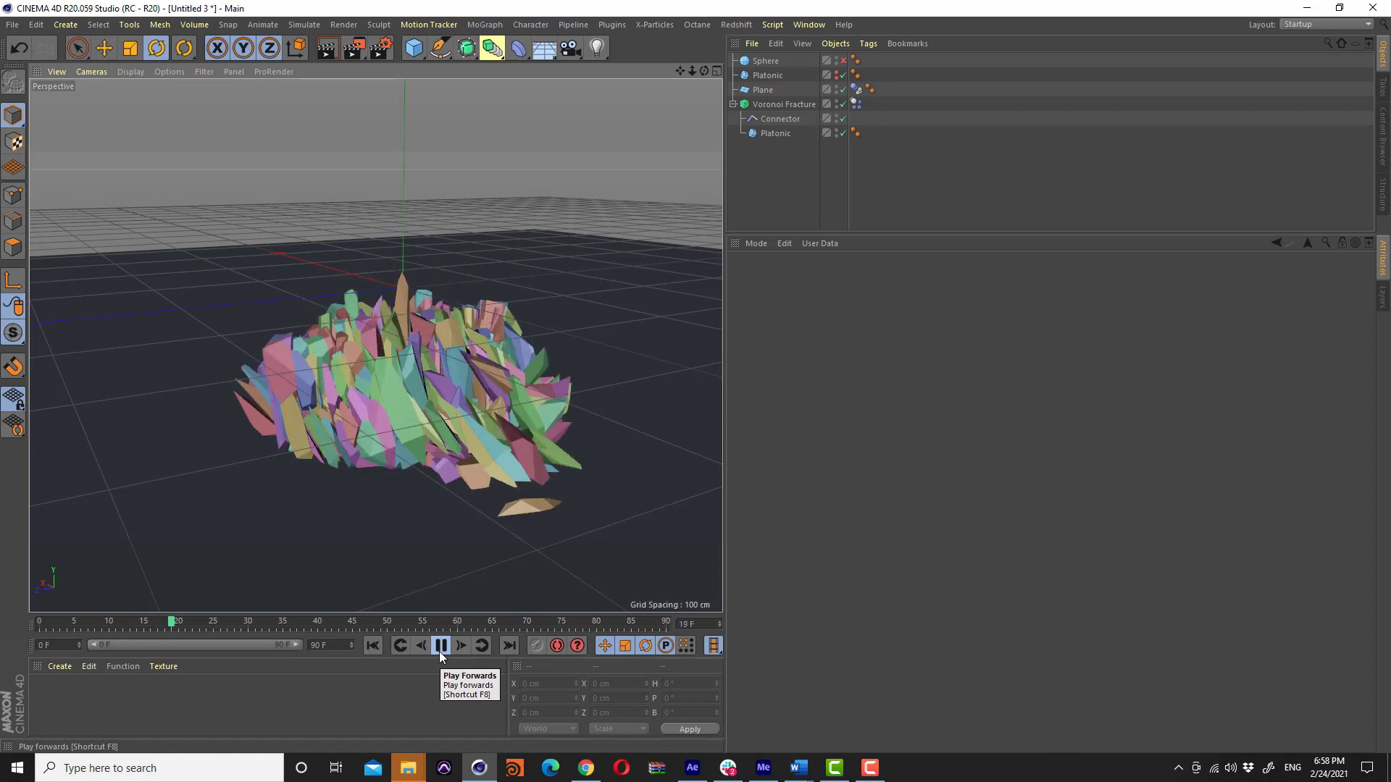
Stop and rewind the simulation, then set the Connector's Torque to 10000
{"action": "left_click", "coordinate": [440, 647]}
{"action": "left_click_drag", "start_coordinate": [410, 376], "coordinate": [414, 456], "text": "alt"}
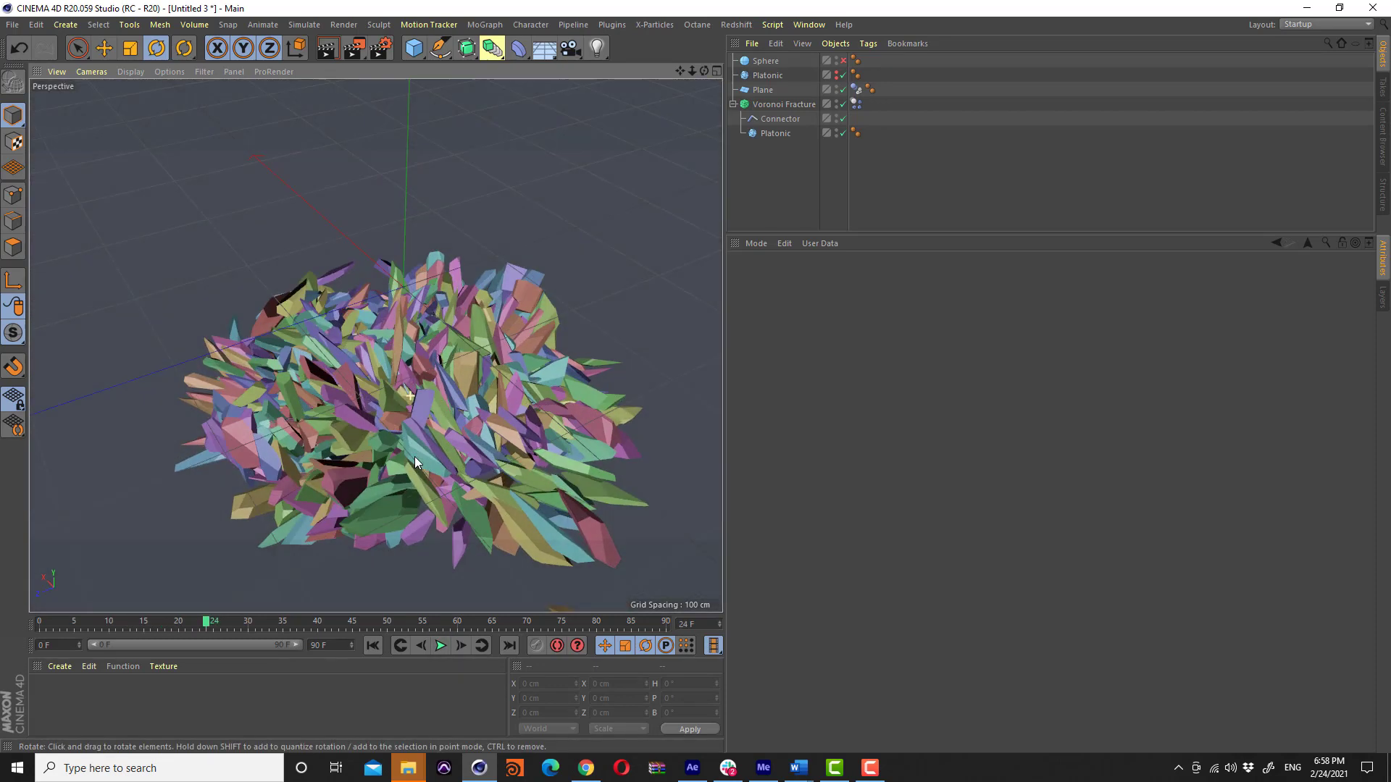
{"action": "left_click", "coordinate": [372, 645]}
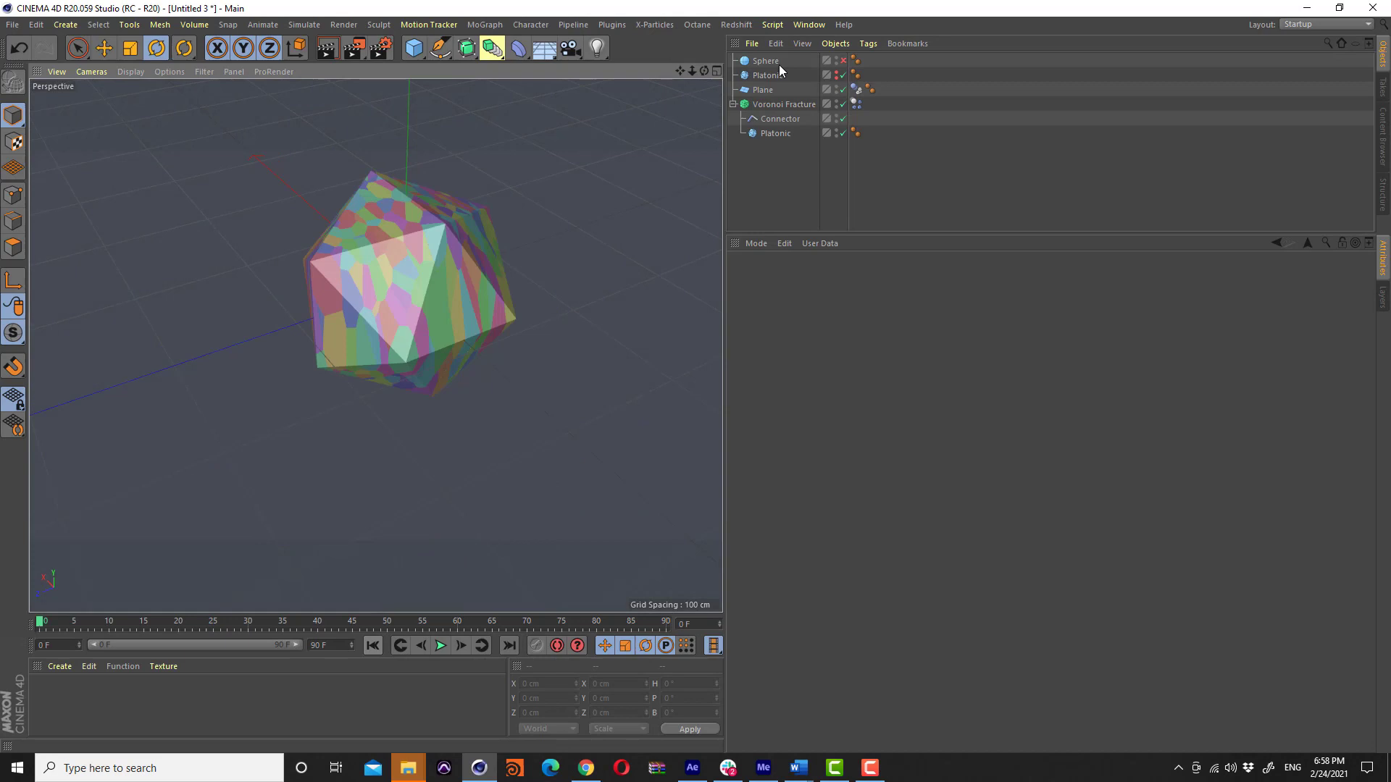
{"action": "left_click", "coordinate": [760, 120]}
{"action": "left_click", "coordinate": [1043, 392]}
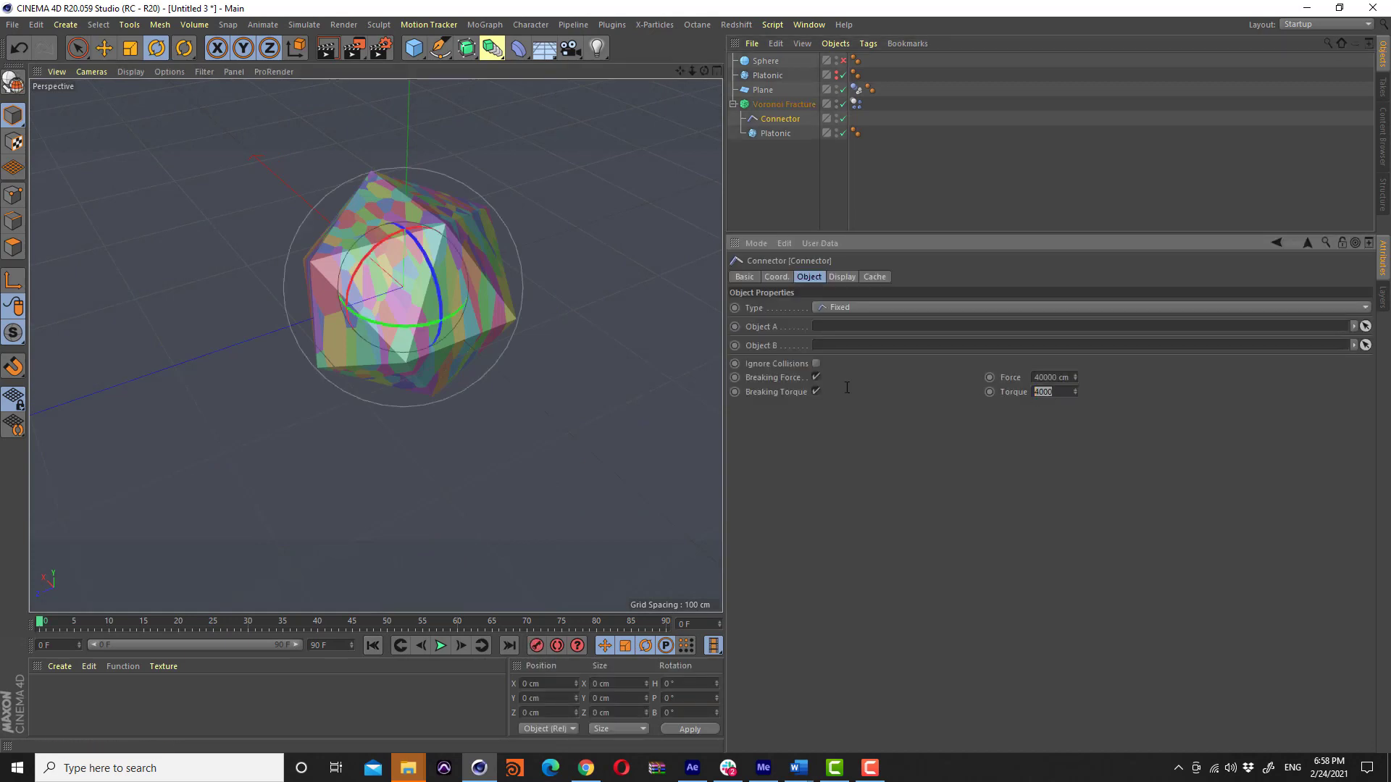
{"action": "key", "text": "Home"}
{"action": "type", "text": "0"}
{"action": "type", "text": "0"}
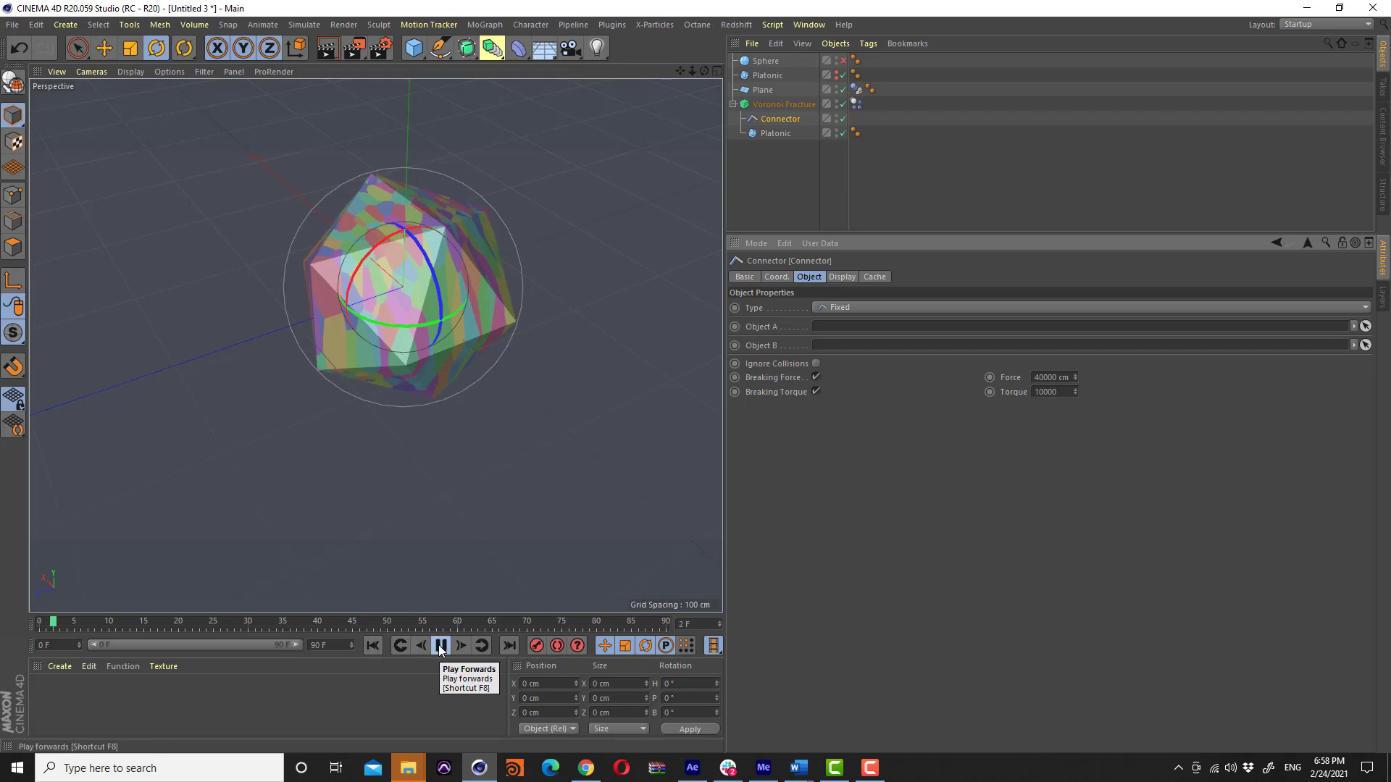
Play to check the icosahedron breaking into chunks and shards, then rewind to frame 0
{"action": "left_click", "coordinate": [791, 159]}
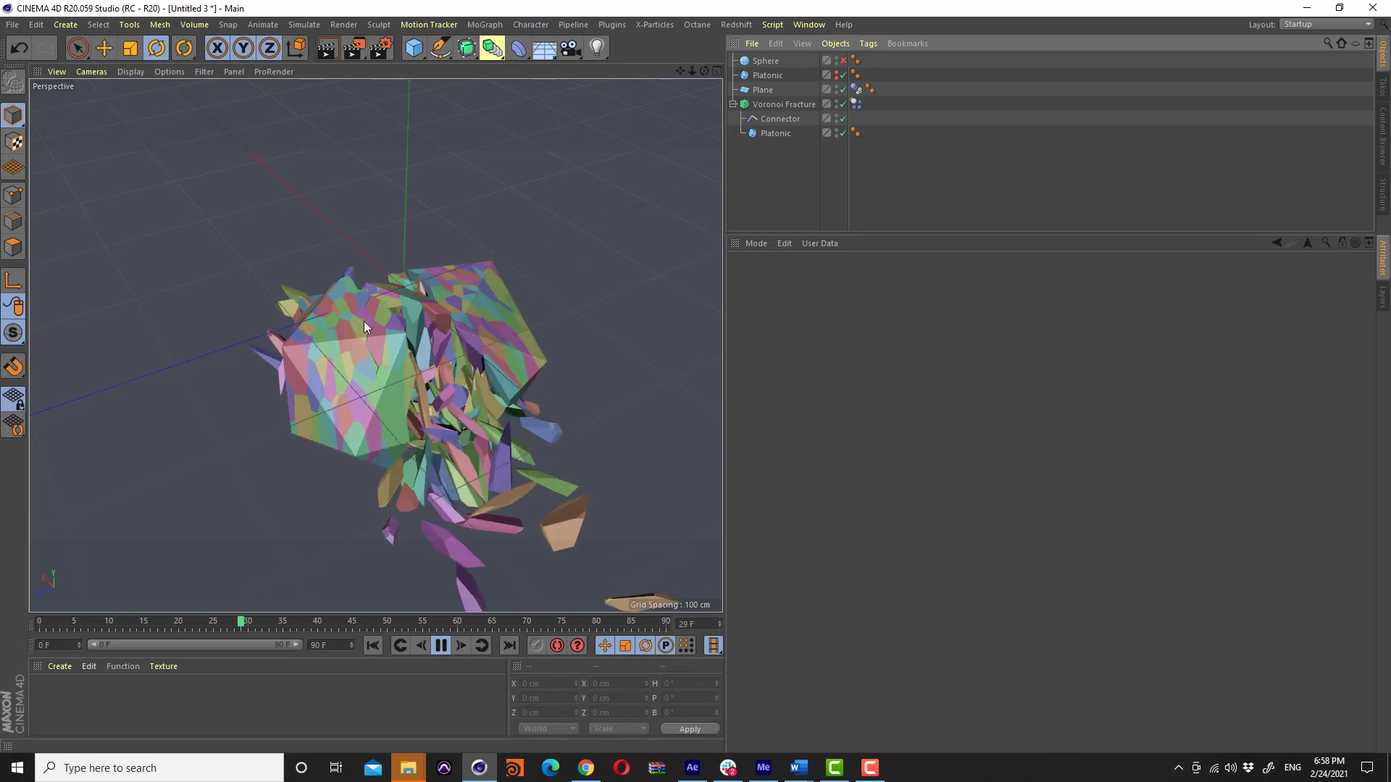
{"action": "left_click", "coordinate": [439, 645]}
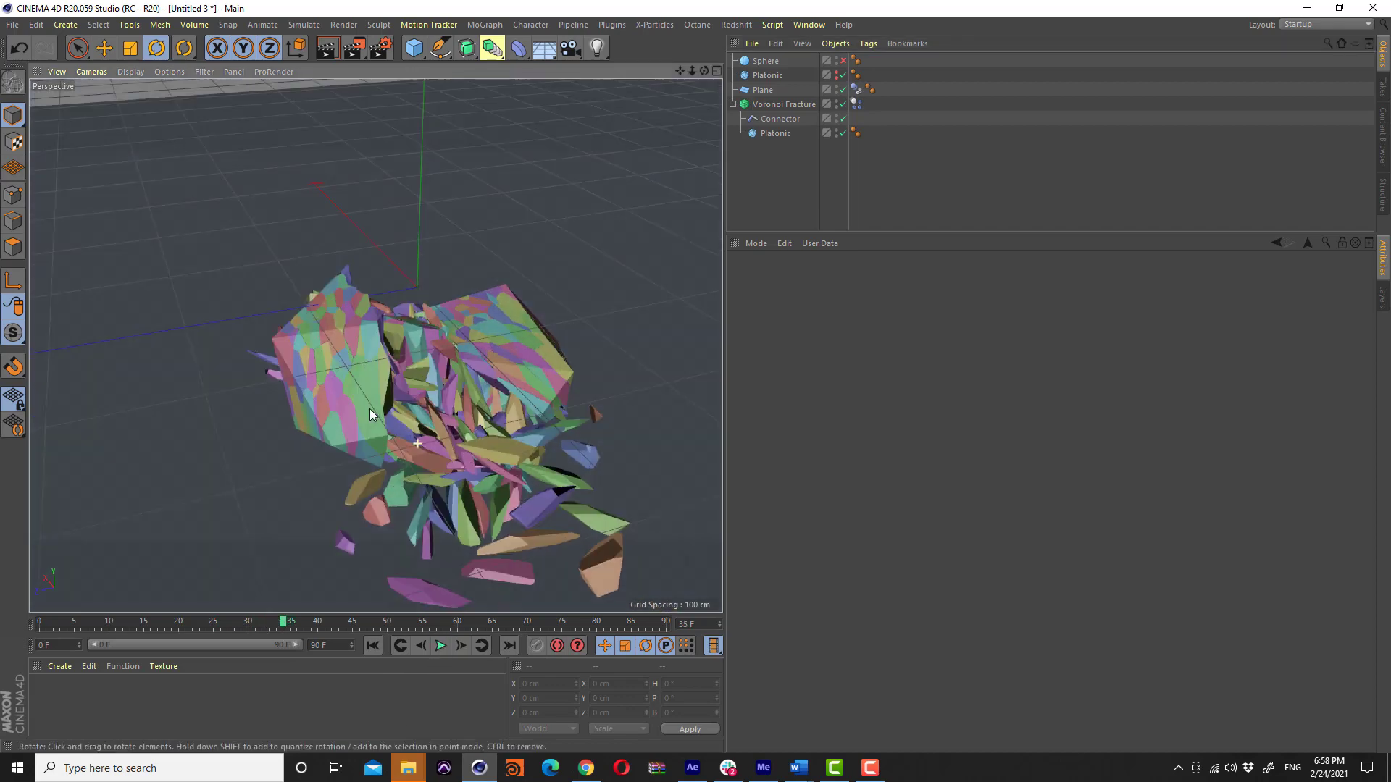
{"action": "mouse_move", "coordinate": [369, 409]}
{"action": "left_mouse_down", "text": "alt"}
{"action": "mouse_move", "coordinate": [288, 366]}
{"action": "mouse_move", "coordinate": [248, 378]}
{"action": "mouse_move", "coordinate": [532, 345]}
{"action": "left_mouse_up", "text": "alt"}
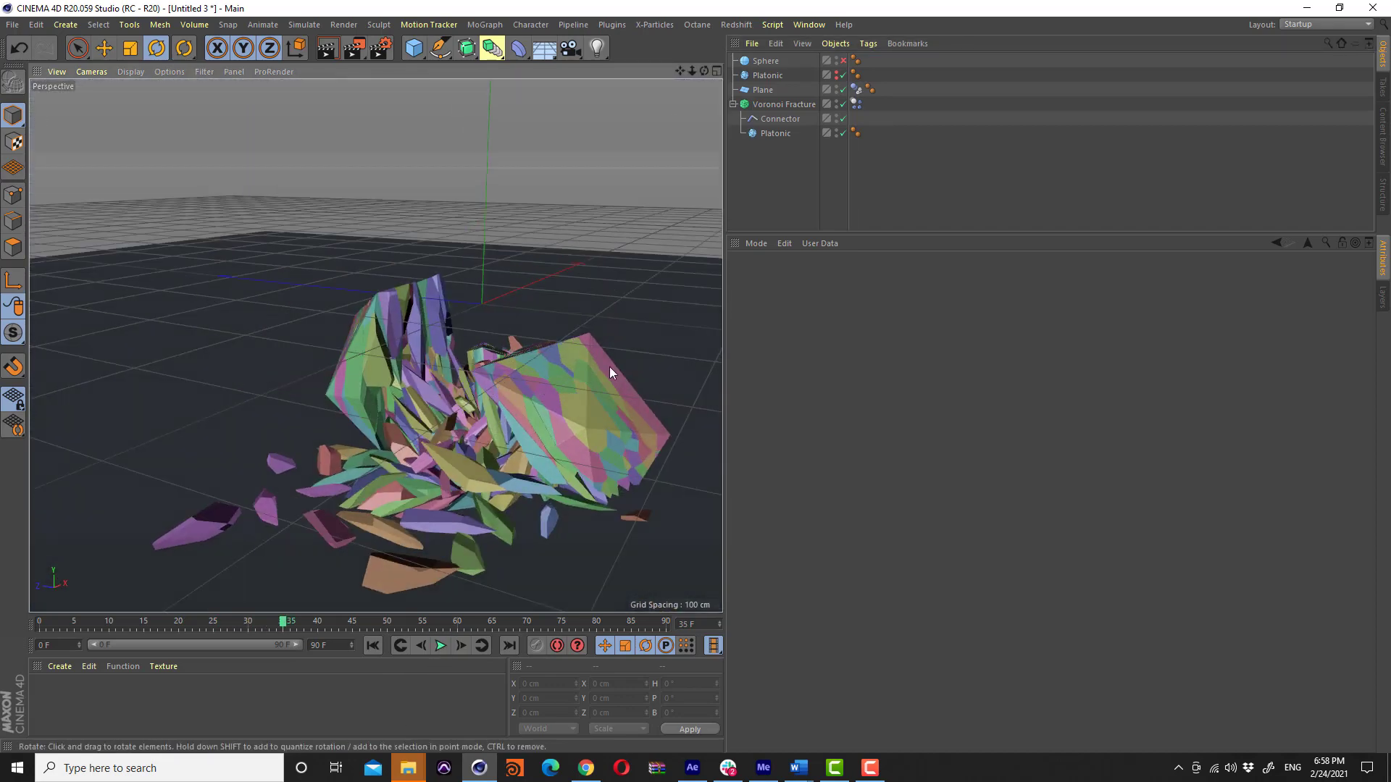
{"action": "left_click", "coordinate": [373, 645]}
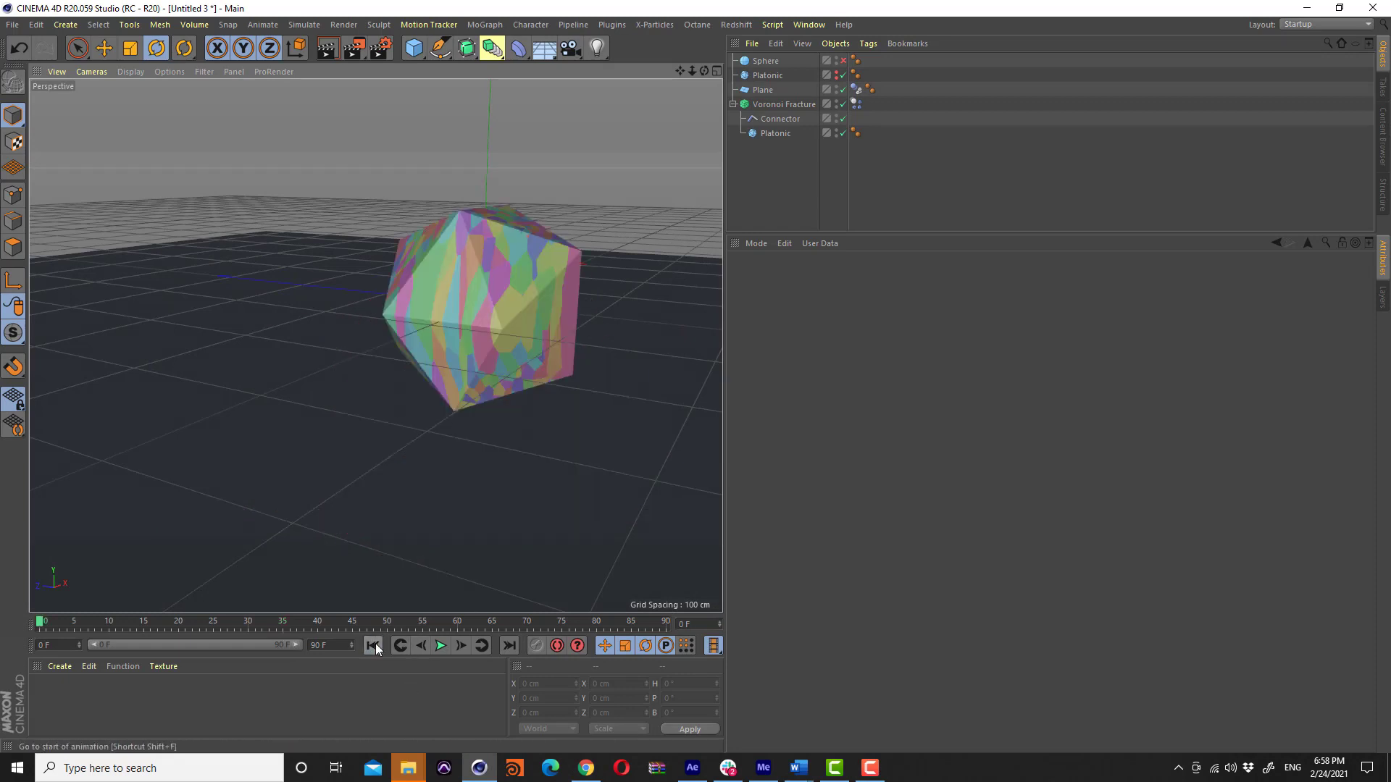
Turn off Colorize Fragments on the Voronoi Fracture so the fragments render plain white
{"action": "left_click", "coordinate": [784, 104]}
{"action": "left_click", "coordinate": [880, 277]}
{"action": "left_click", "coordinate": [848, 365]}
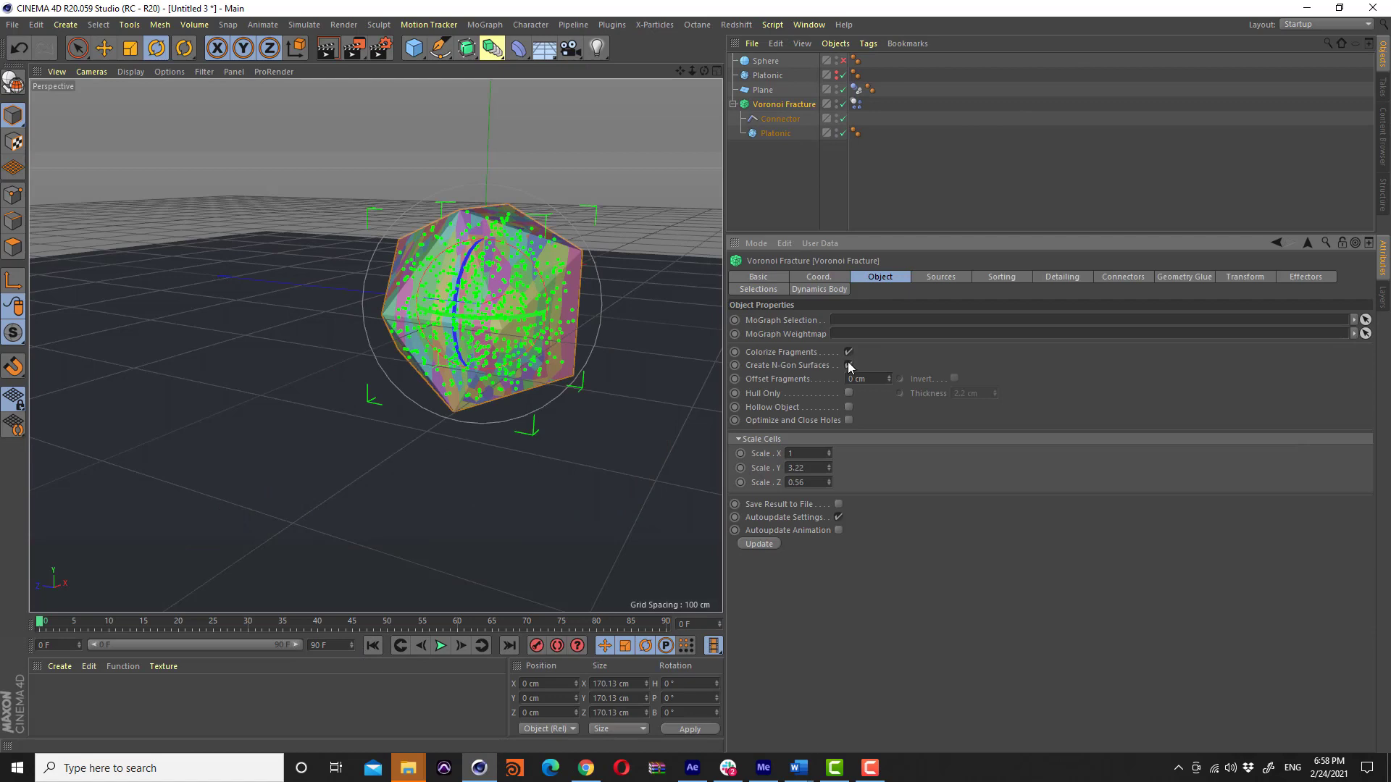
{"action": "left_click", "coordinate": [848, 354]}
{"action": "left_click", "coordinate": [803, 163]}
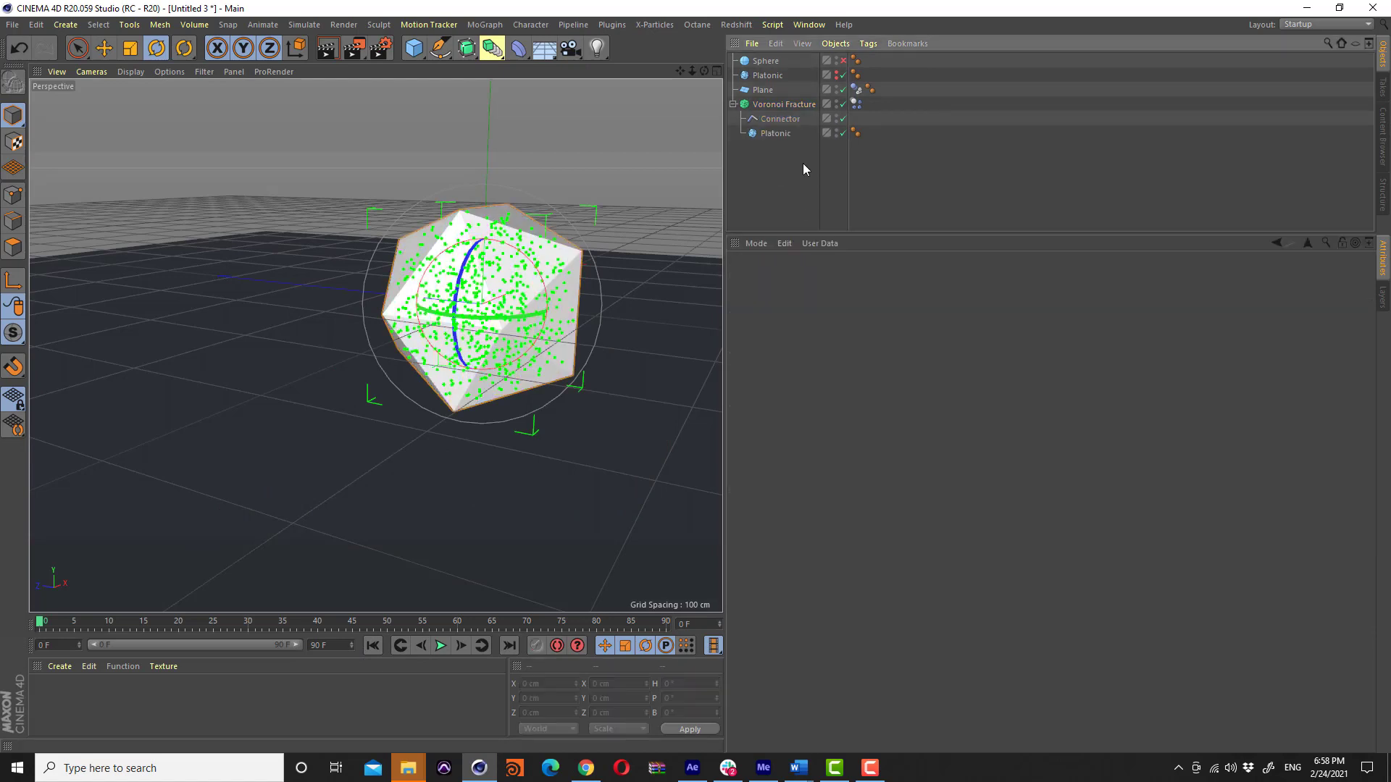
Bake the fracture's dynamics simulation into a 7.17 MB cache and play it back
{"action": "left_click", "coordinate": [856, 103]}
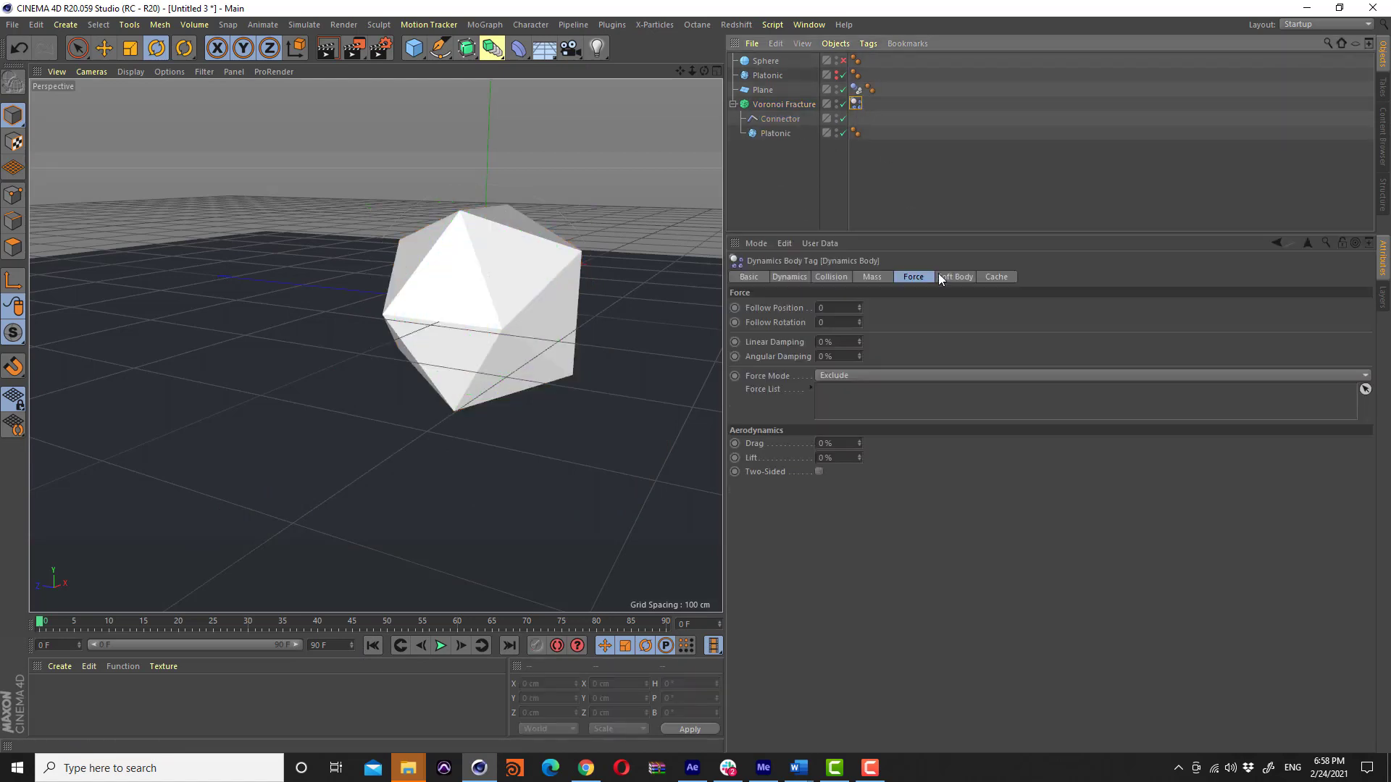
{"action": "left_click", "coordinate": [966, 280]}
{"action": "left_click", "coordinate": [990, 279]}
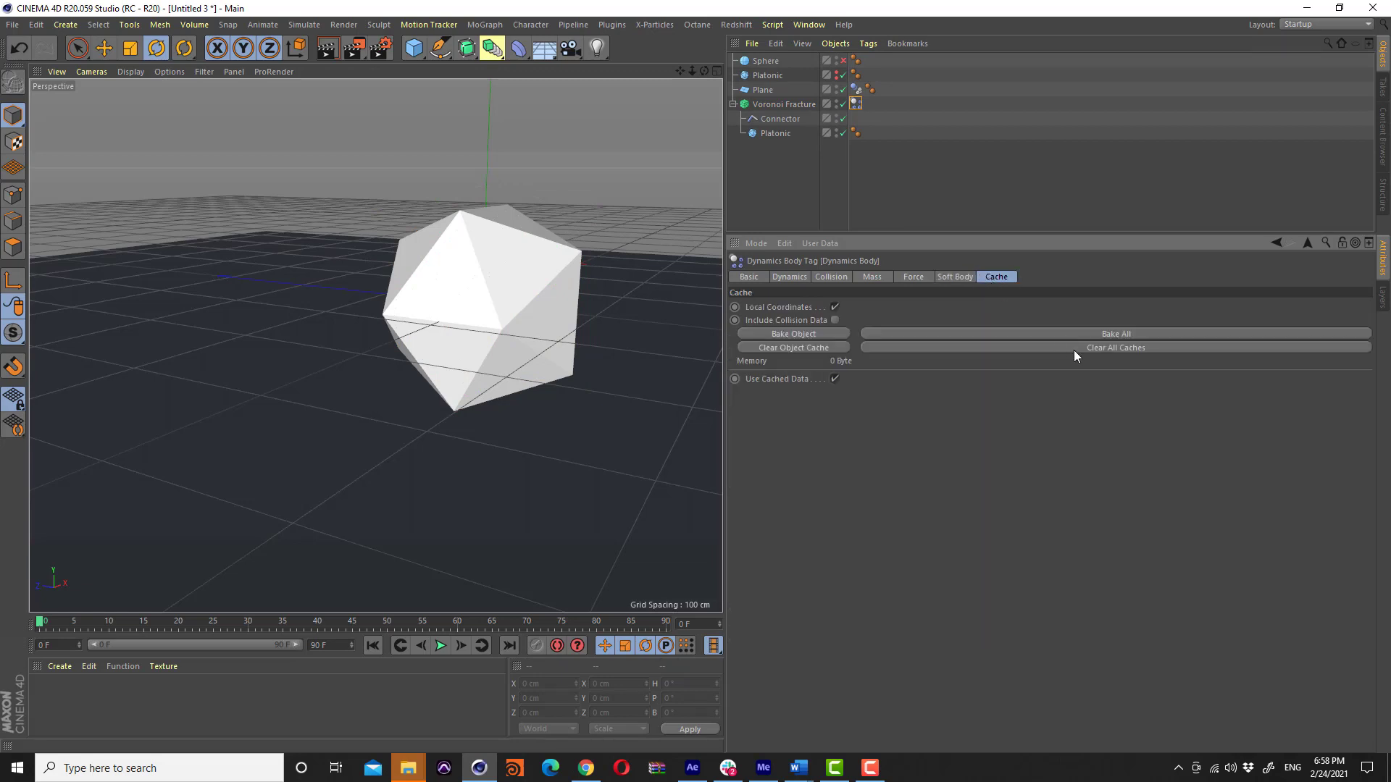
{"action": "left_click", "coordinate": [1077, 333]}
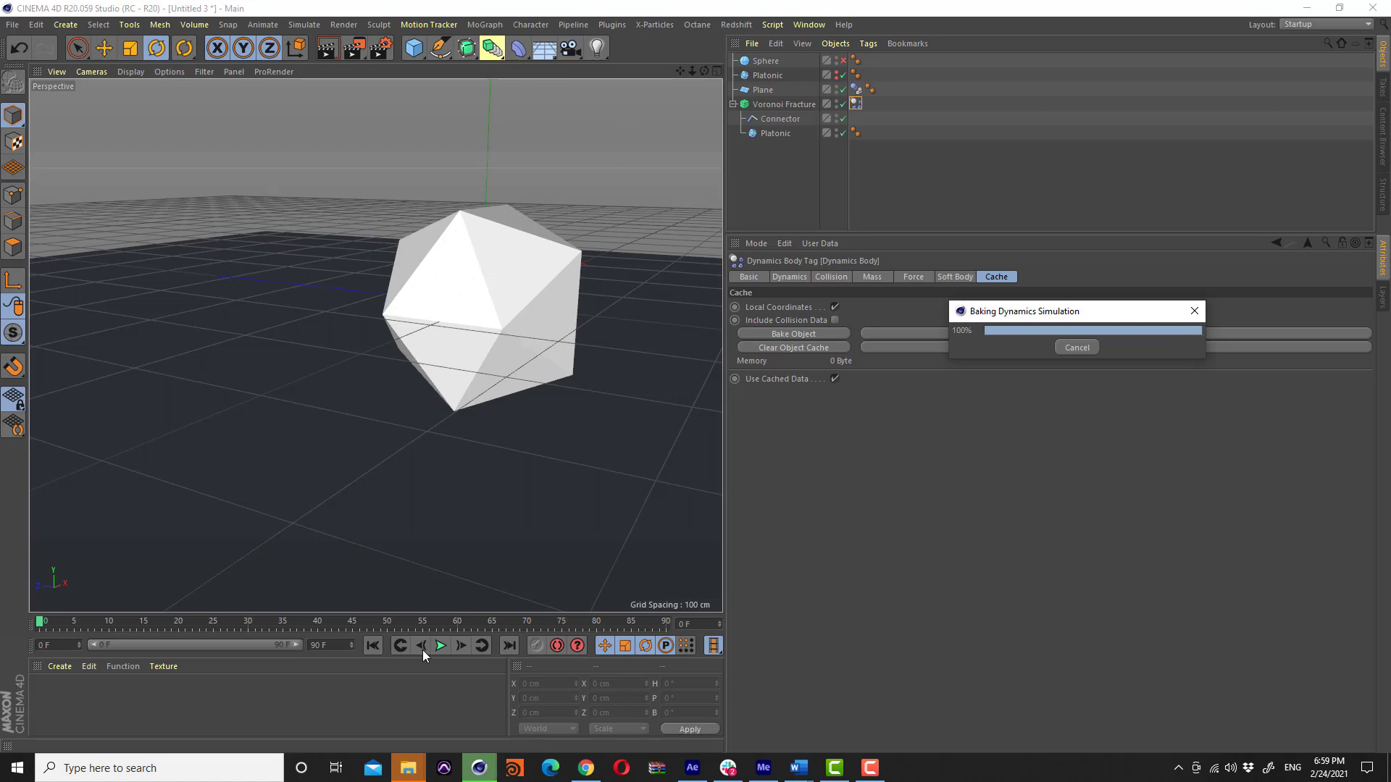
{"action": "left_click", "coordinate": [440, 647]}
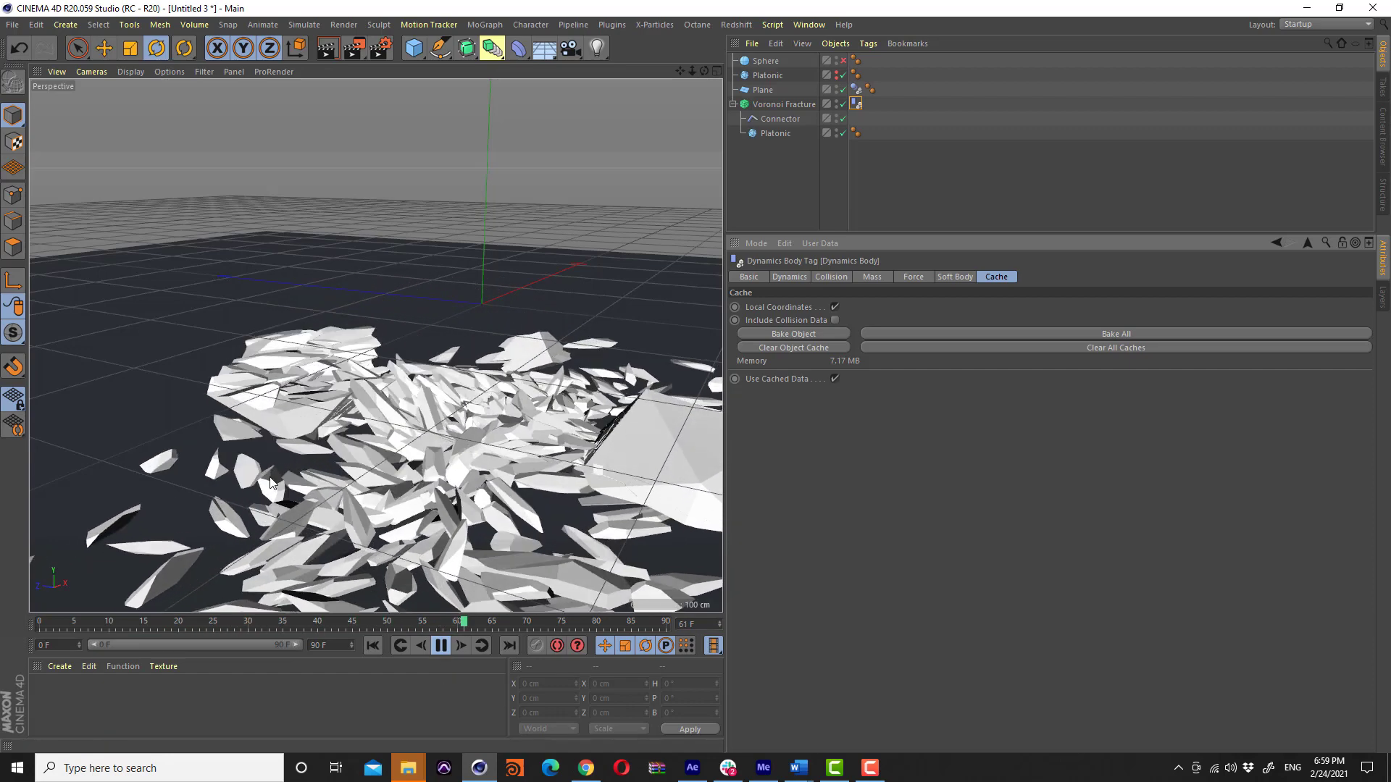
Pause the shattering playback, inspect the Connector, and rewind to frame 0
{"action": "left_click", "coordinate": [442, 653]}
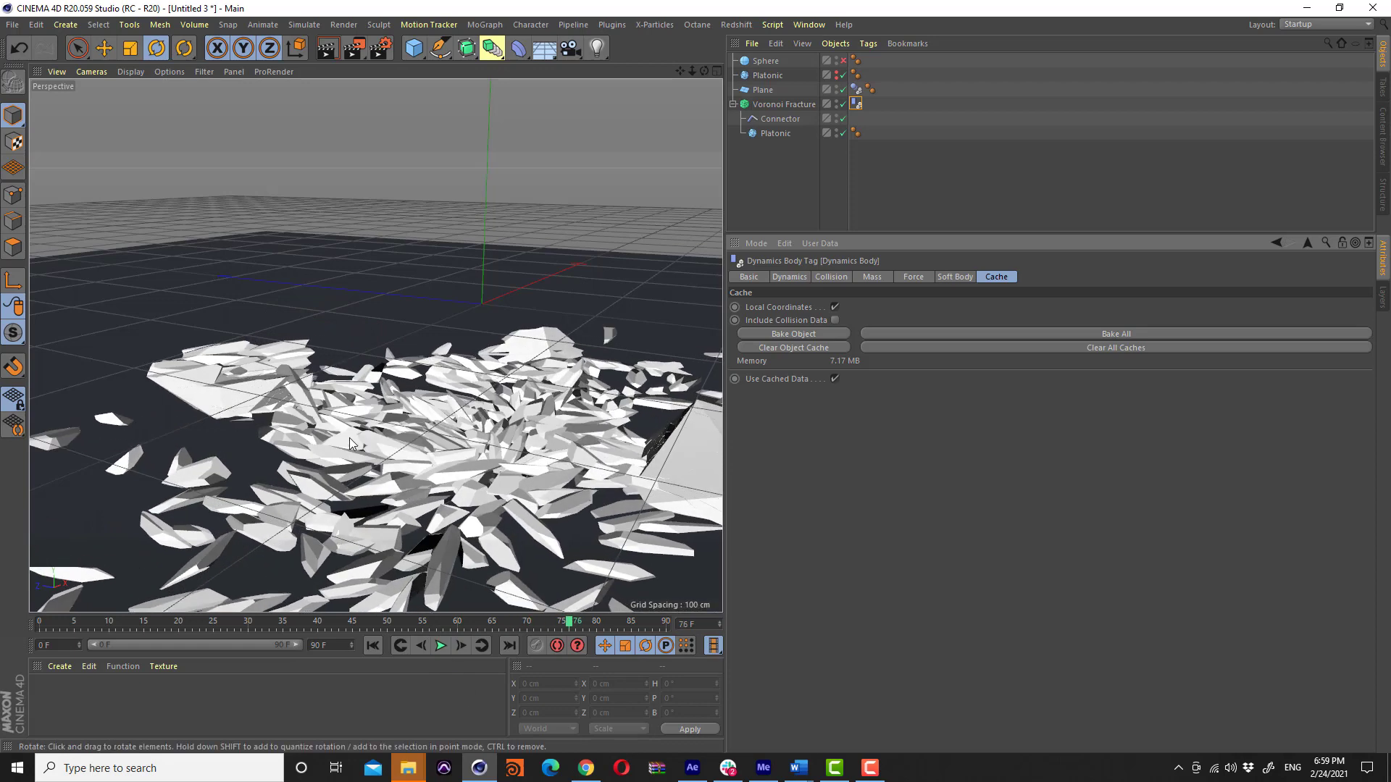
{"action": "left_click_drag", "start_coordinate": [349, 437], "coordinate": [559, 451], "text": "alt"}
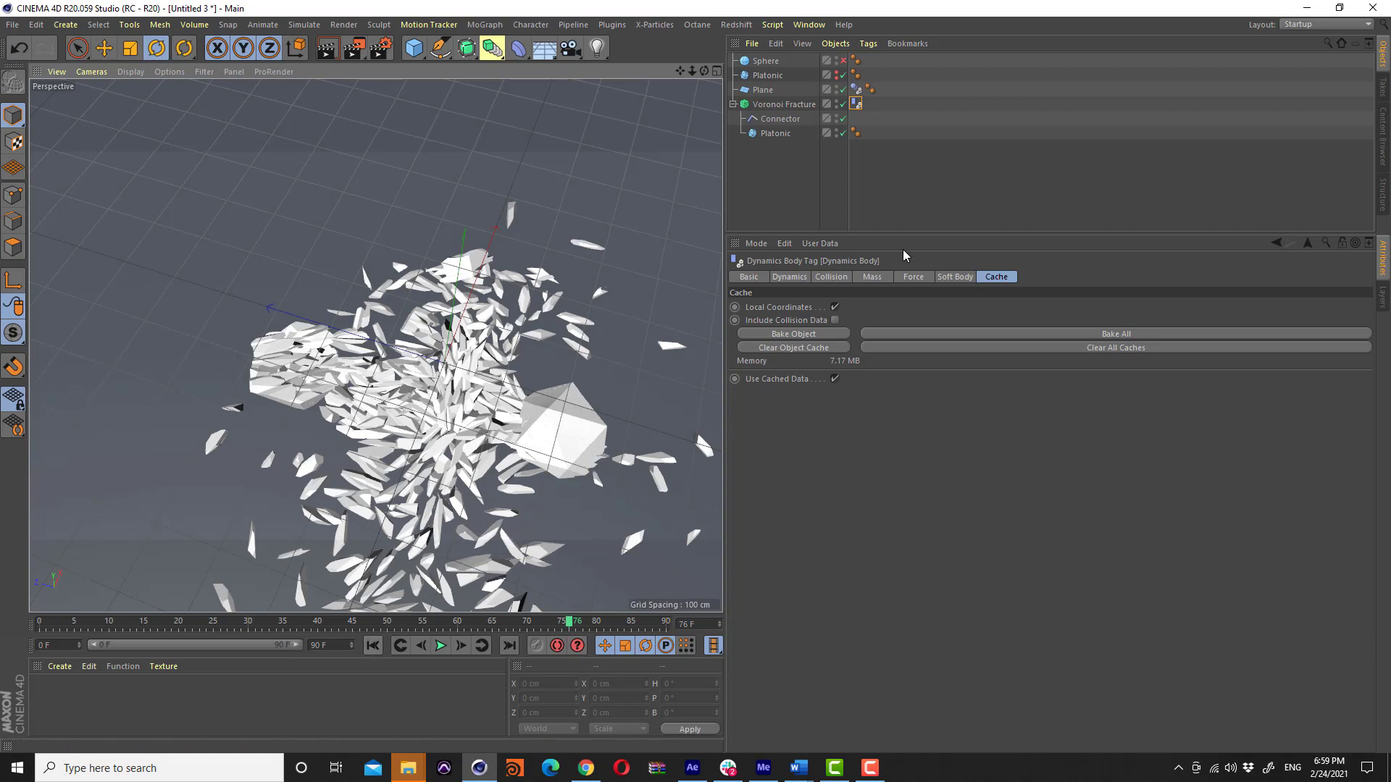
{"action": "left_click", "coordinate": [788, 121]}
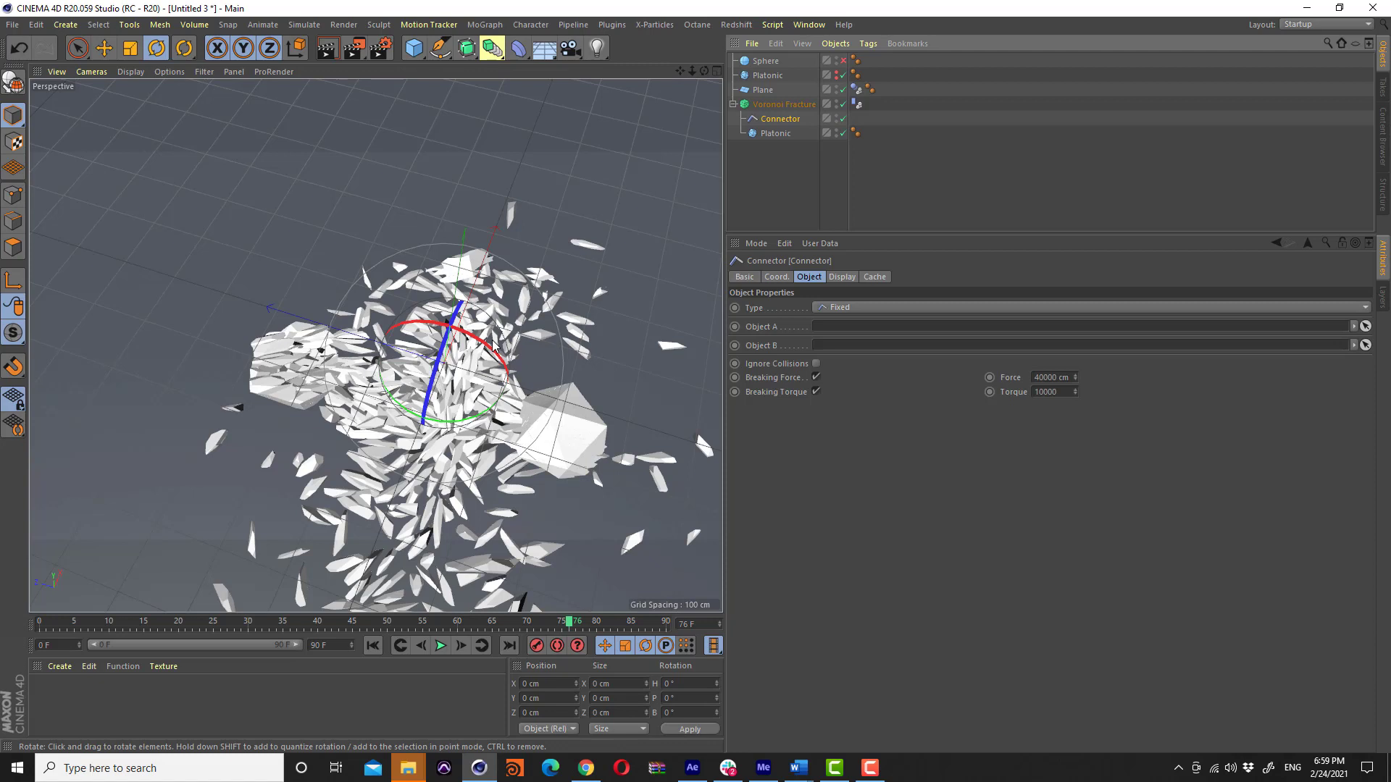
{"action": "left_click", "coordinate": [375, 647]}
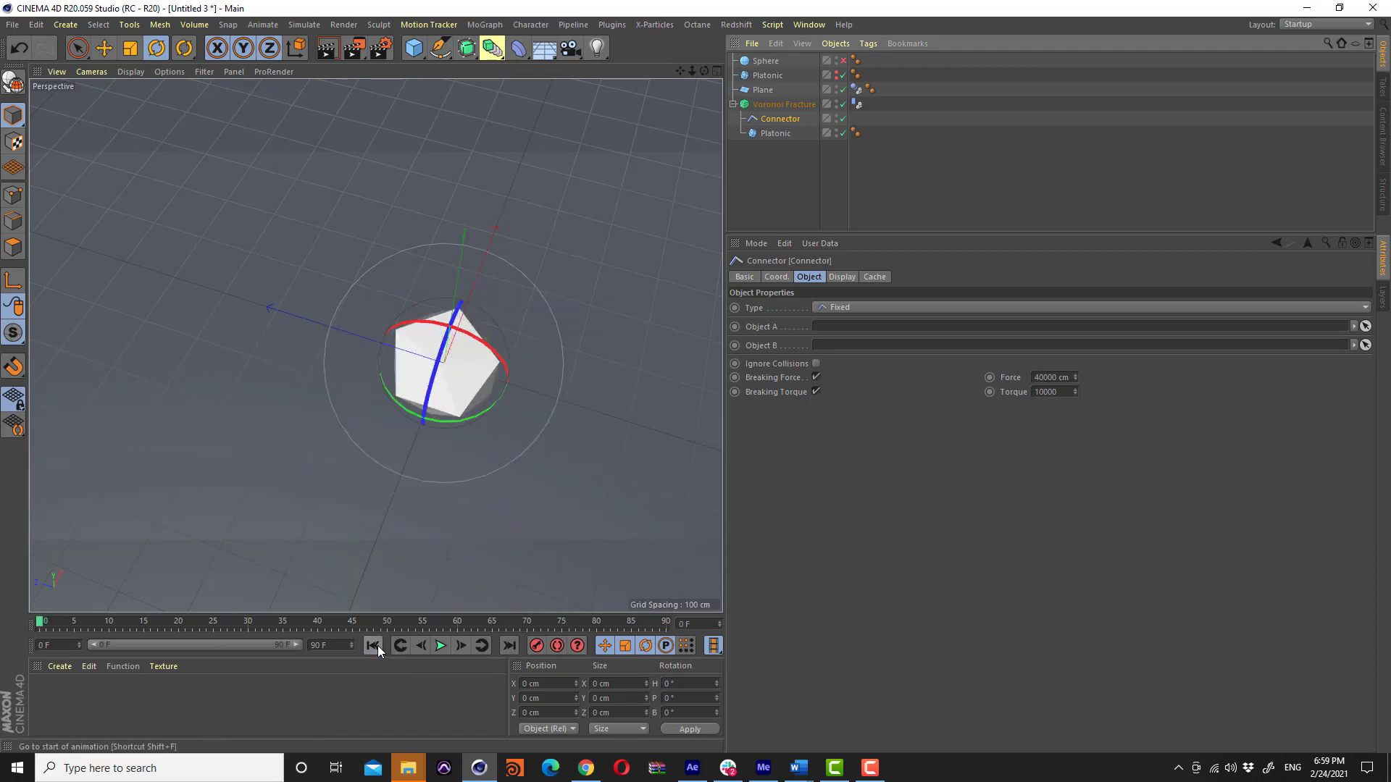
{"action": "left_click", "coordinate": [771, 180]}
{"action": "mouse_move", "coordinate": [431, 405]}
{"action": "left_mouse_down", "text": "alt"}
{"action": "mouse_move", "coordinate": [505, 321]}
{"action": "mouse_move", "coordinate": [466, 376]}
{"action": "mouse_move", "coordinate": [435, 354]}
{"action": "mouse_move", "coordinate": [470, 239]}
{"action": "left_mouse_up", "text": "alt"}
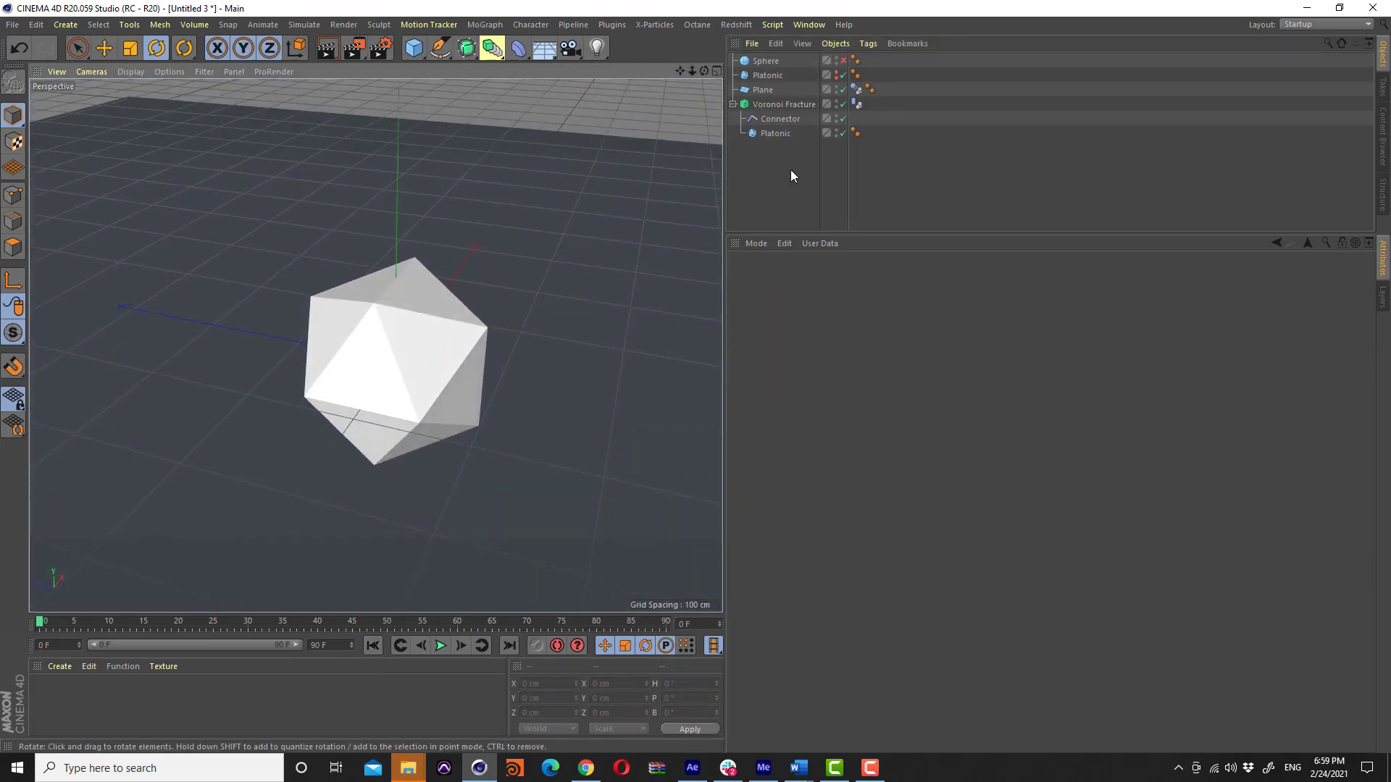
Select both the Plane and Voronoi Fracture Dynamics Body tags together
{"action": "left_click", "coordinate": [856, 104]}
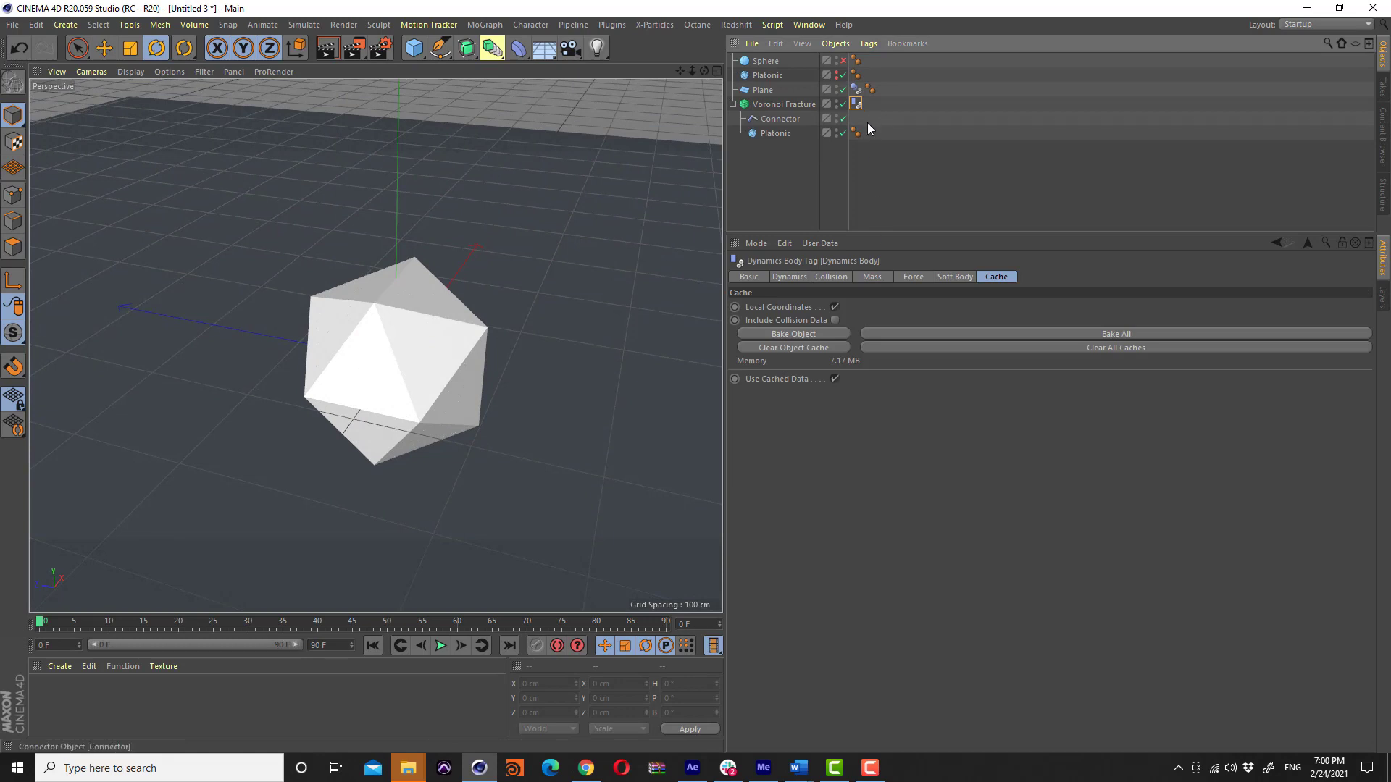
{"action": "left_click", "coordinate": [856, 89]}
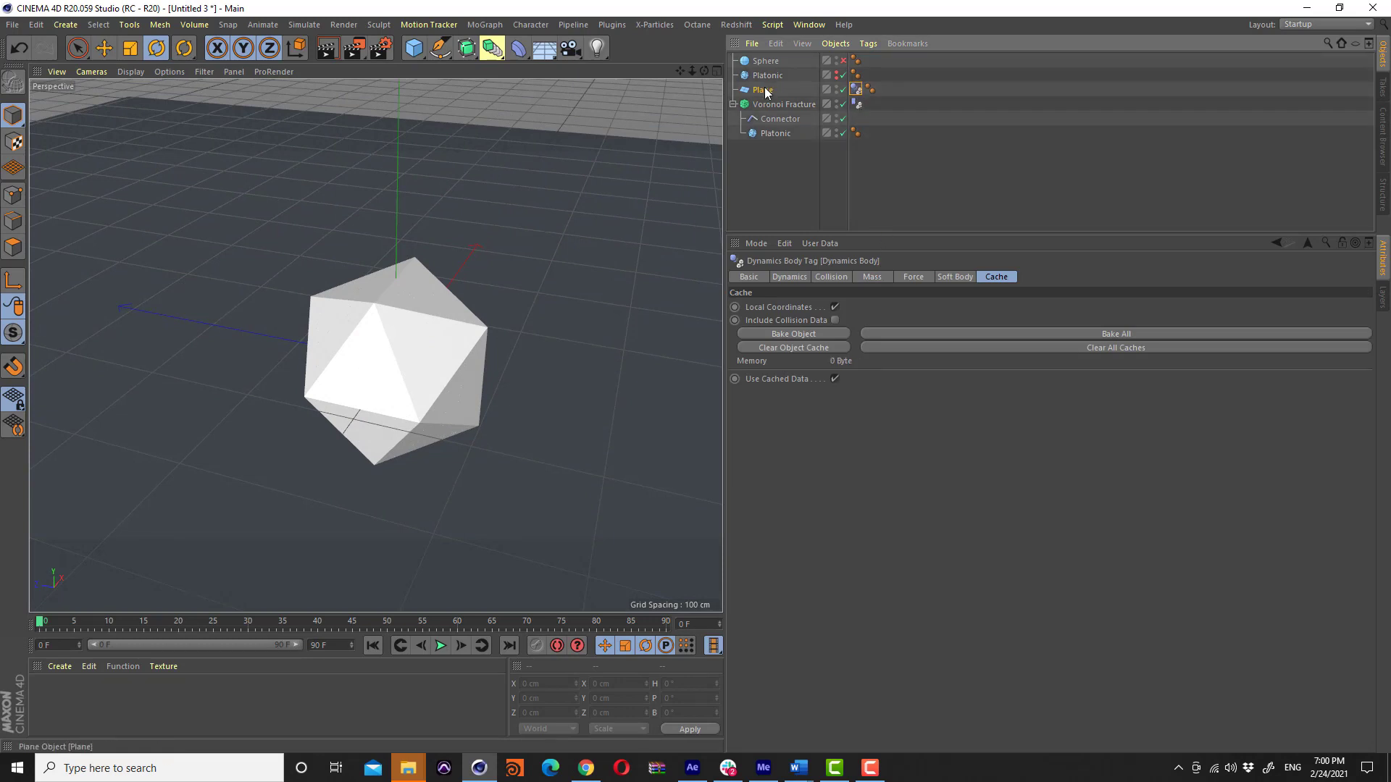
{"action": "left_click", "coordinate": [765, 90]}
{"action": "left_click", "coordinate": [856, 103]}
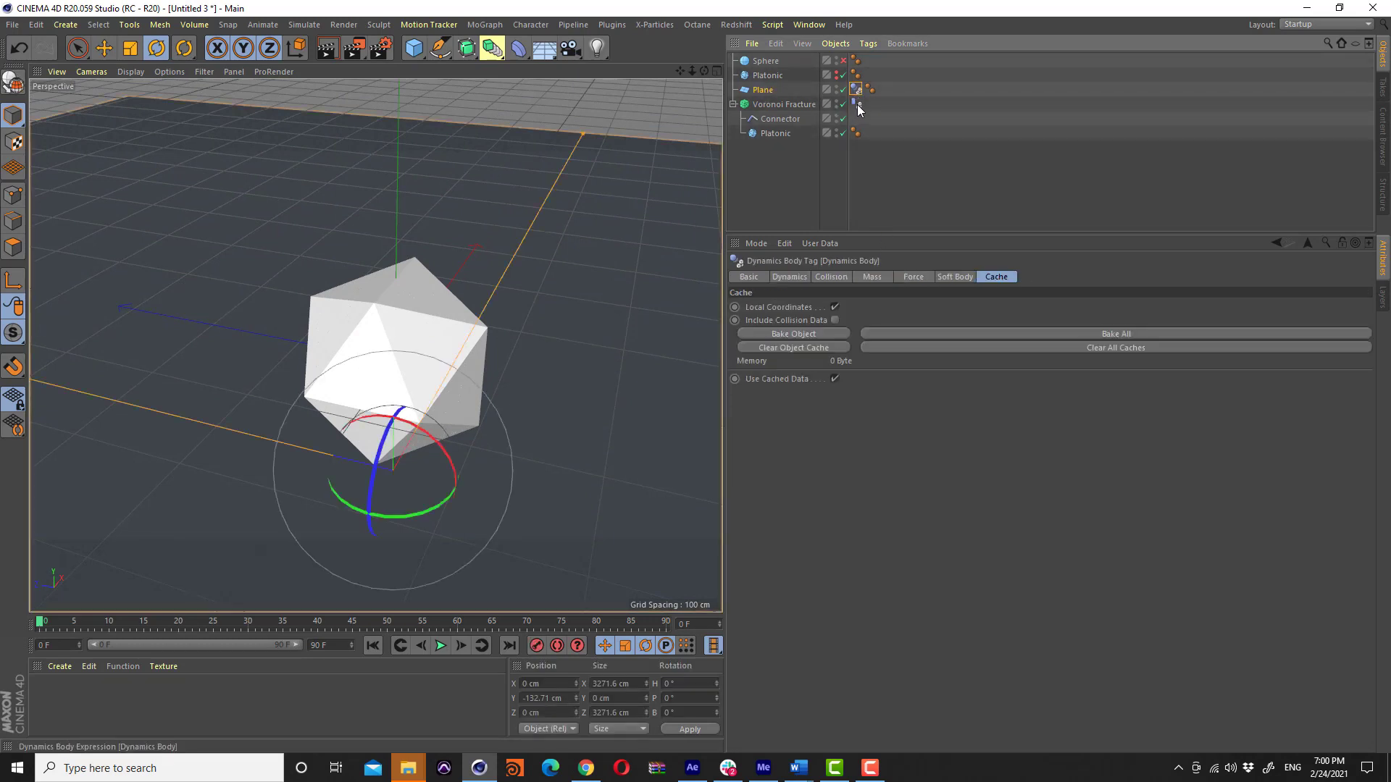
{"action": "left_click", "coordinate": [856, 104], "text": "ctrl"}
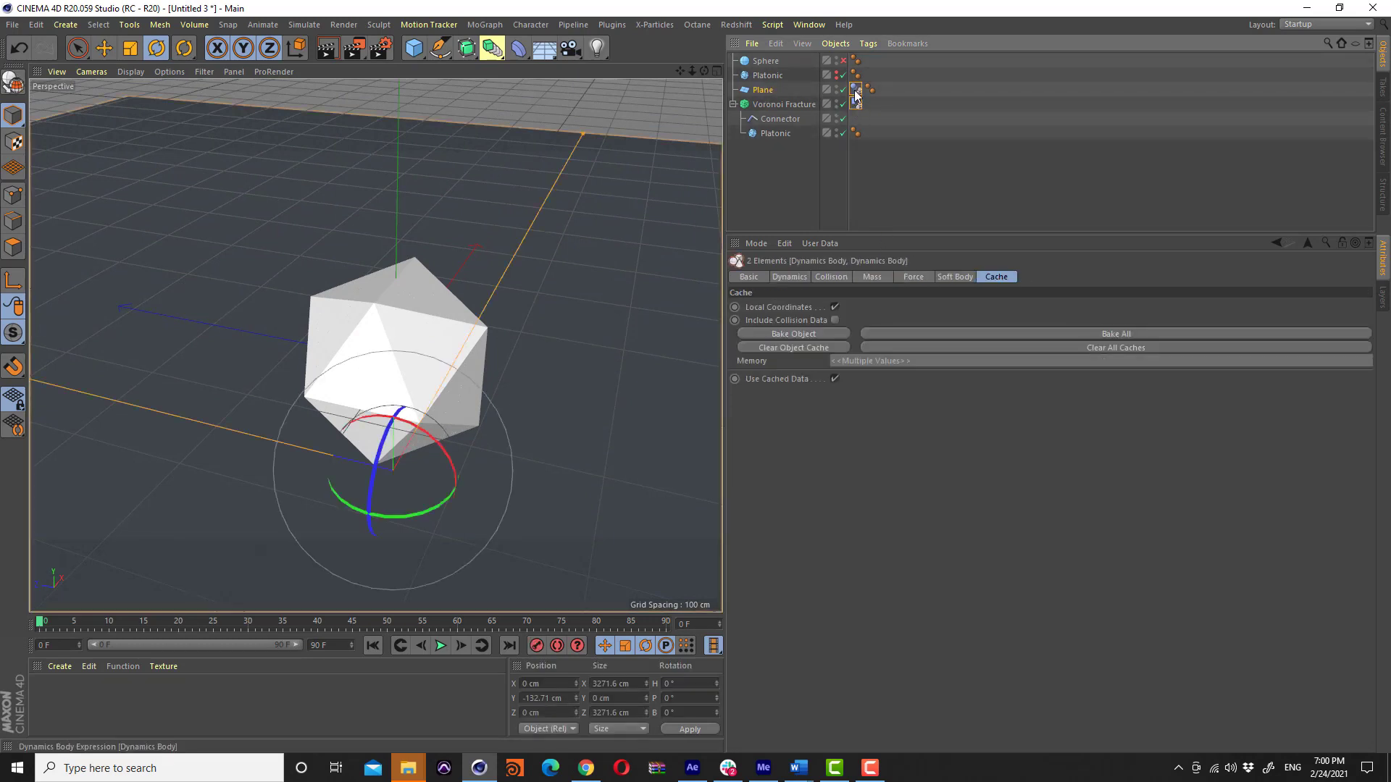
Set the collision Bounce to 20% and Friction to 80% on both tags
{"action": "left_click", "coordinate": [829, 277]}
{"action": "double_click", "coordinate": [842, 428]}
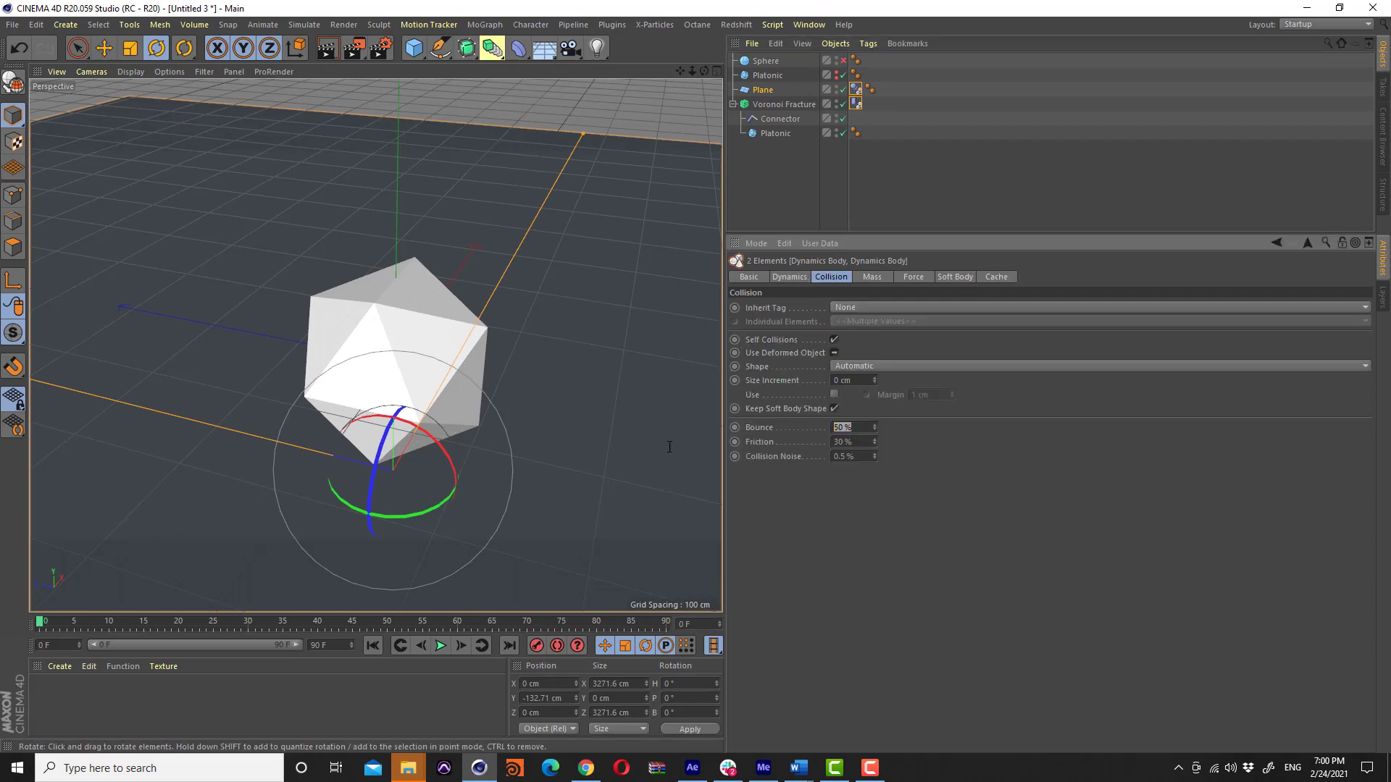
{"action": "type", "text": "20"}
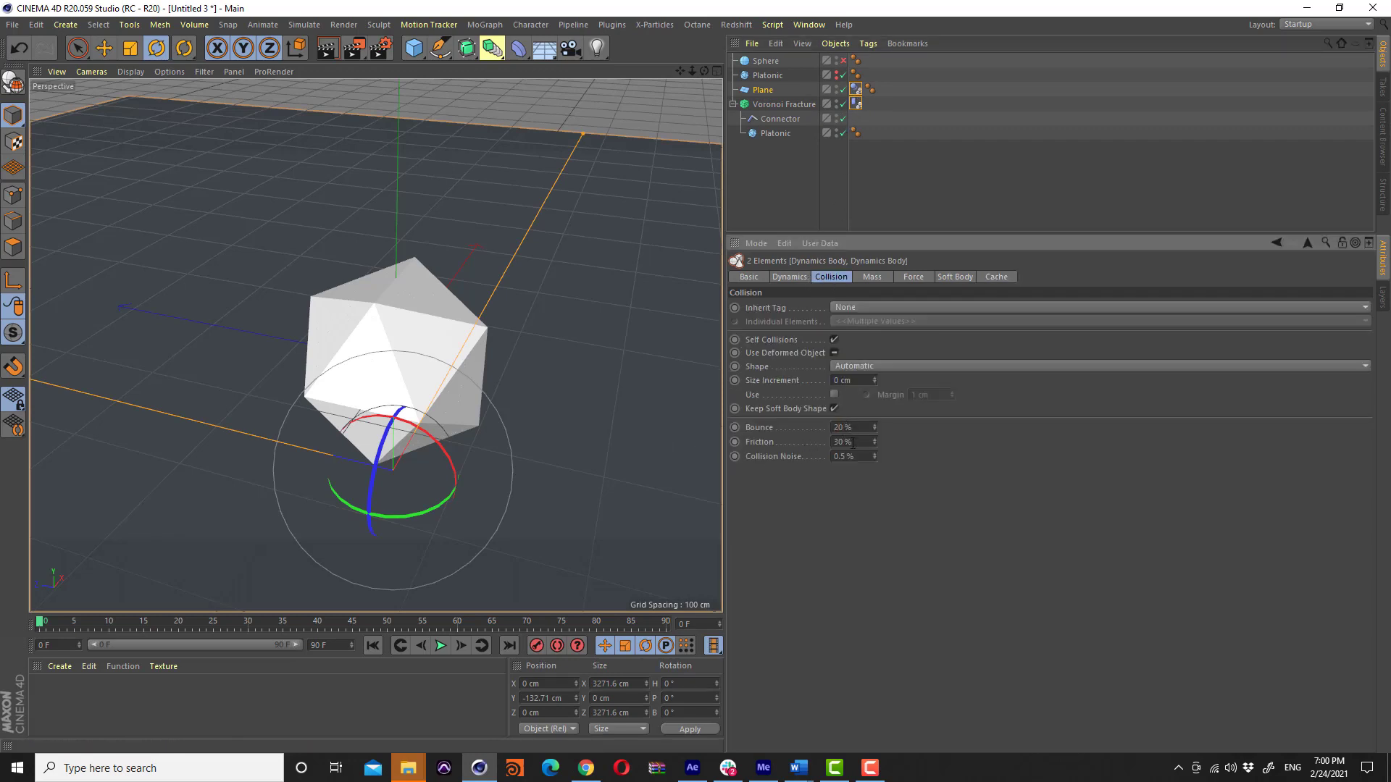
{"action": "key", "text": "Tab"}
{"action": "type", "text": "8"}
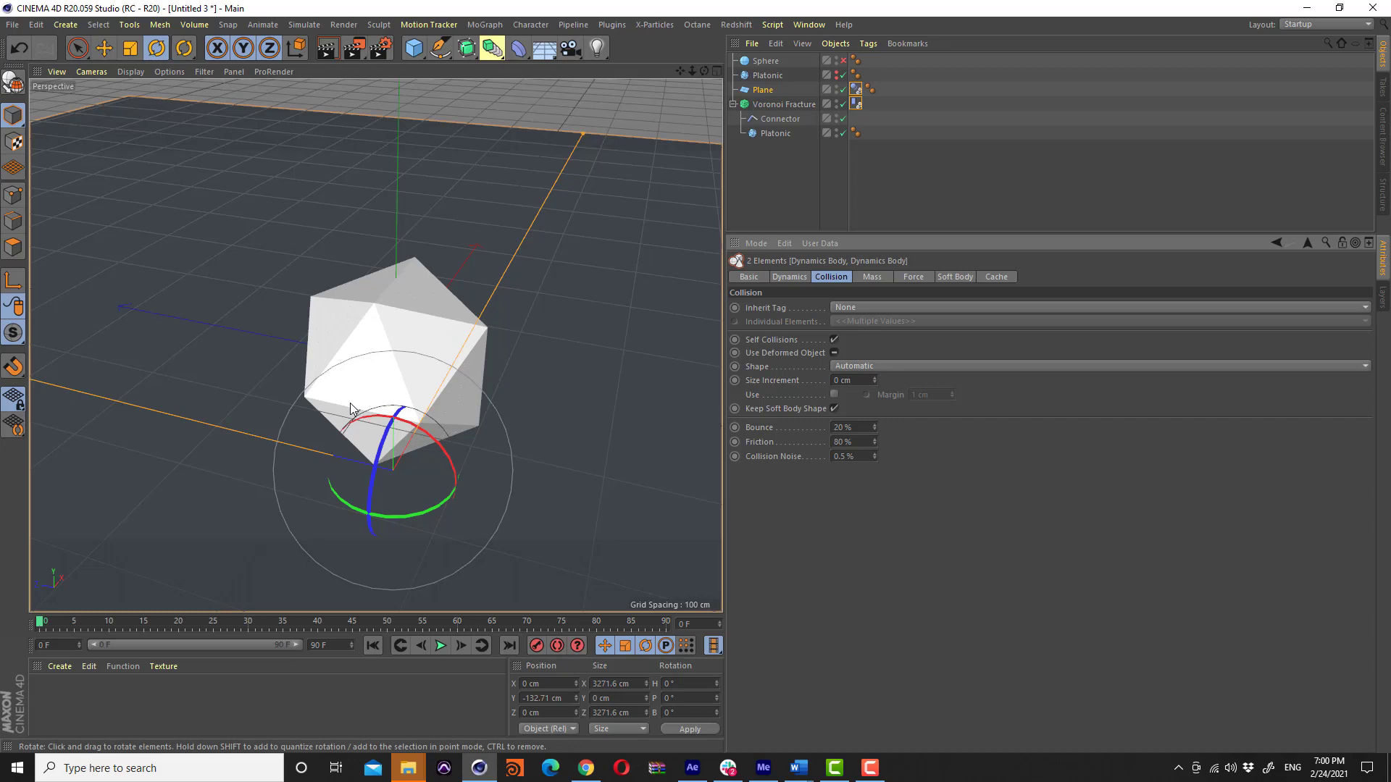
Select only the Voronoi Fracture's Dynamics Body tag and show its cache settings
{"action": "left_click", "coordinate": [801, 190]}
{"action": "left_click", "coordinate": [856, 105]}
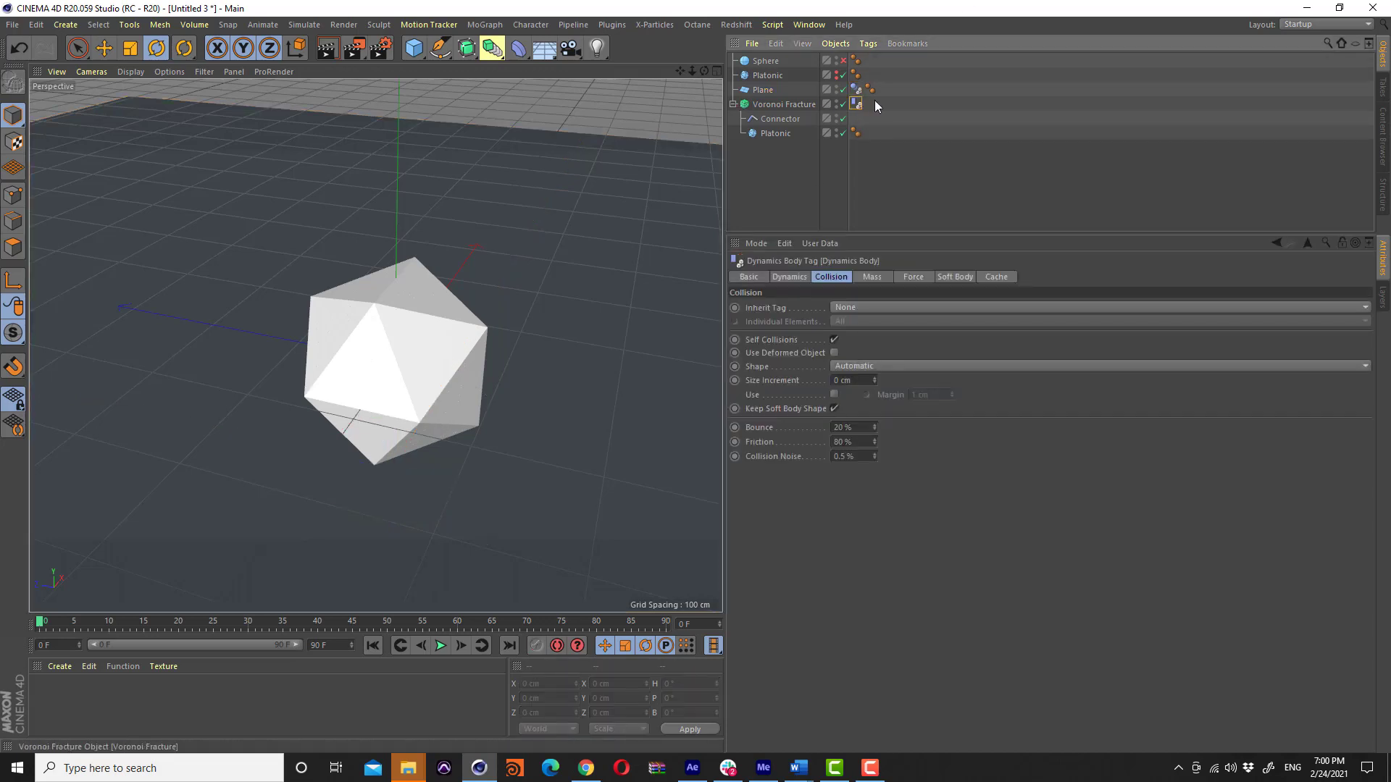
{"action": "left_click", "coordinate": [996, 278]}
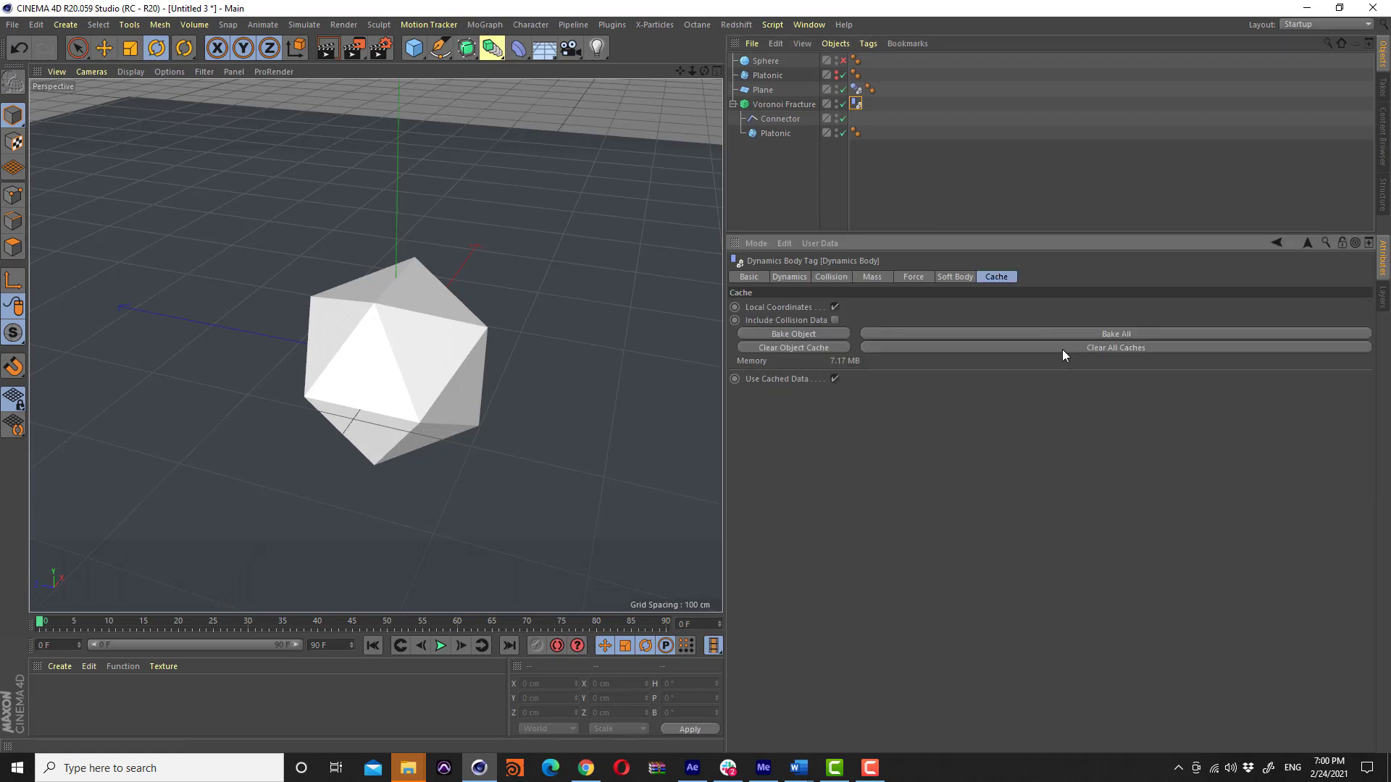
Rebake the dynamics cache at 7.09 MB, play it to frame 76, then rewind to frame 0
{"action": "left_click", "coordinate": [1071, 335]}
{"action": "left_click", "coordinate": [440, 646]}
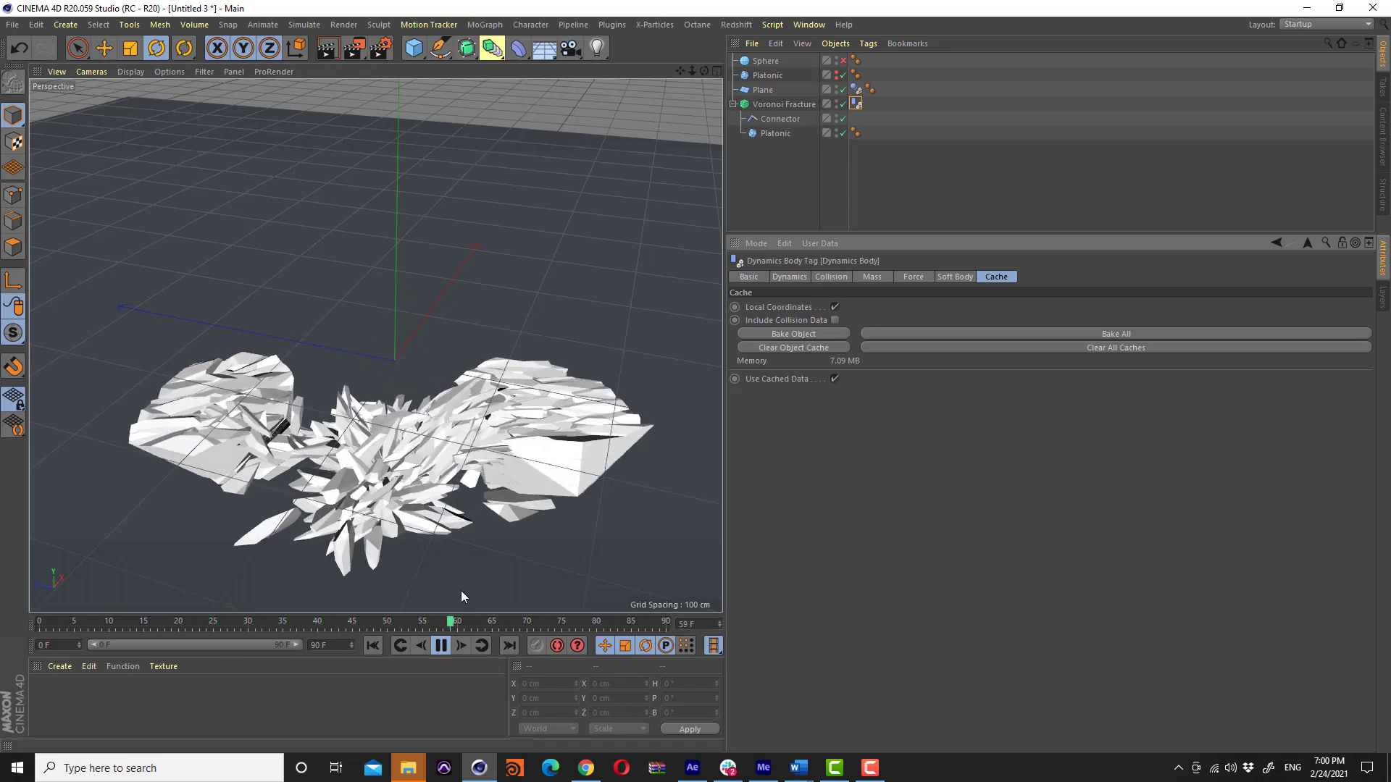
{"action": "left_click", "coordinate": [441, 645]}
{"action": "mouse_move", "coordinate": [415, 555]}
{"action": "left_mouse_down", "text": "alt"}
{"action": "mouse_move", "coordinate": [483, 404]}
{"action": "mouse_move", "coordinate": [465, 397]}
{"action": "left_mouse_up", "text": "alt"}
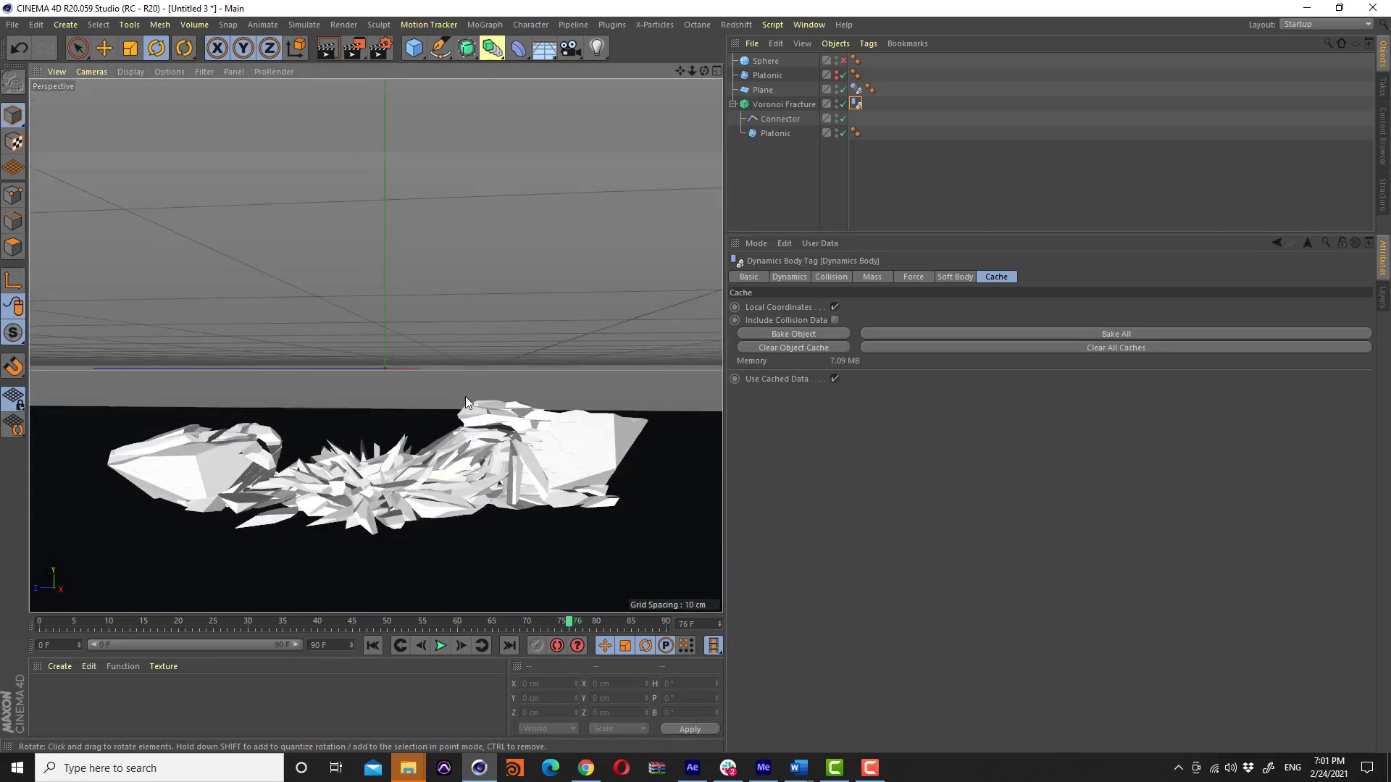
{"action": "scroll", "coordinate": [449, 449], "scroll_direction": "down", "scroll_amount": 5}
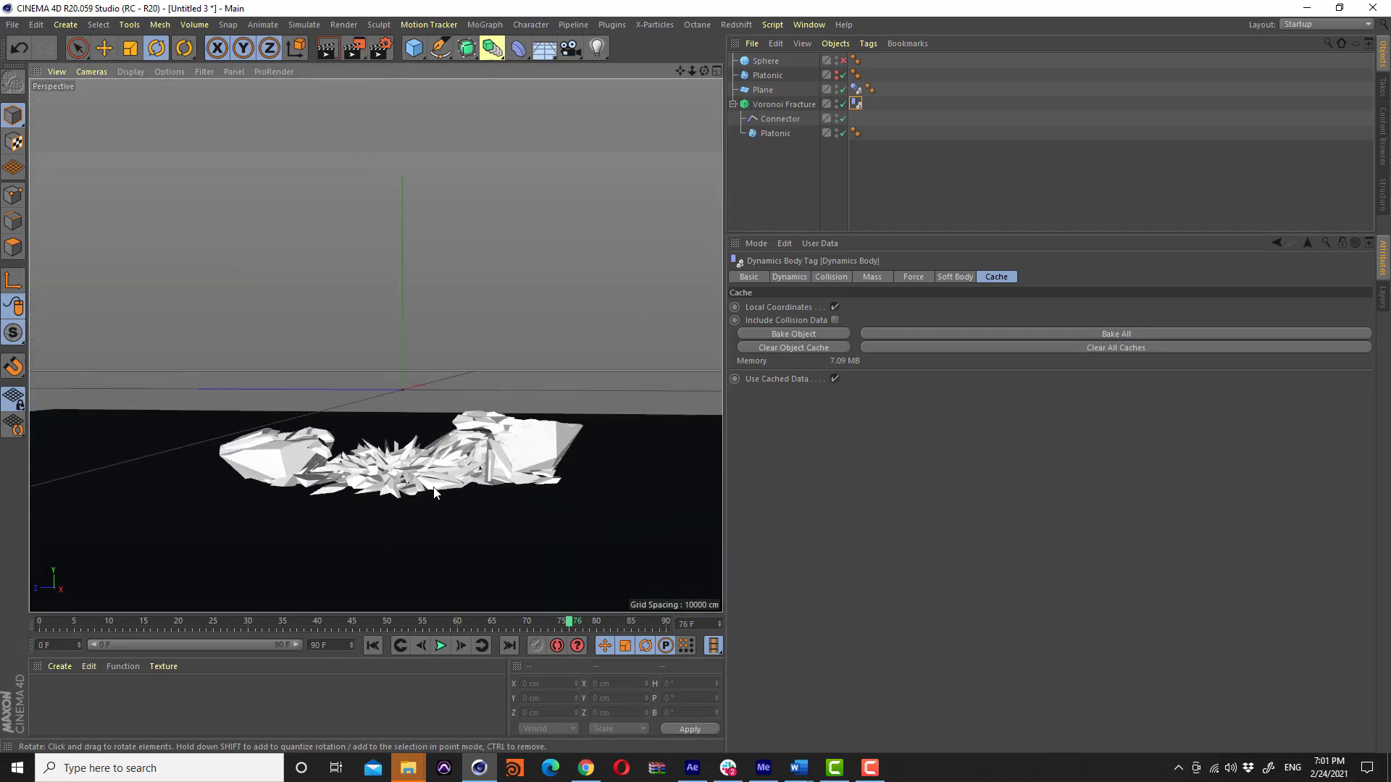
{"action": "left_click", "coordinate": [373, 645]}
Generate a Hardware OpenGL preview of the simulation at image size 1920
{"action": "left_click", "coordinate": [336, 25]}
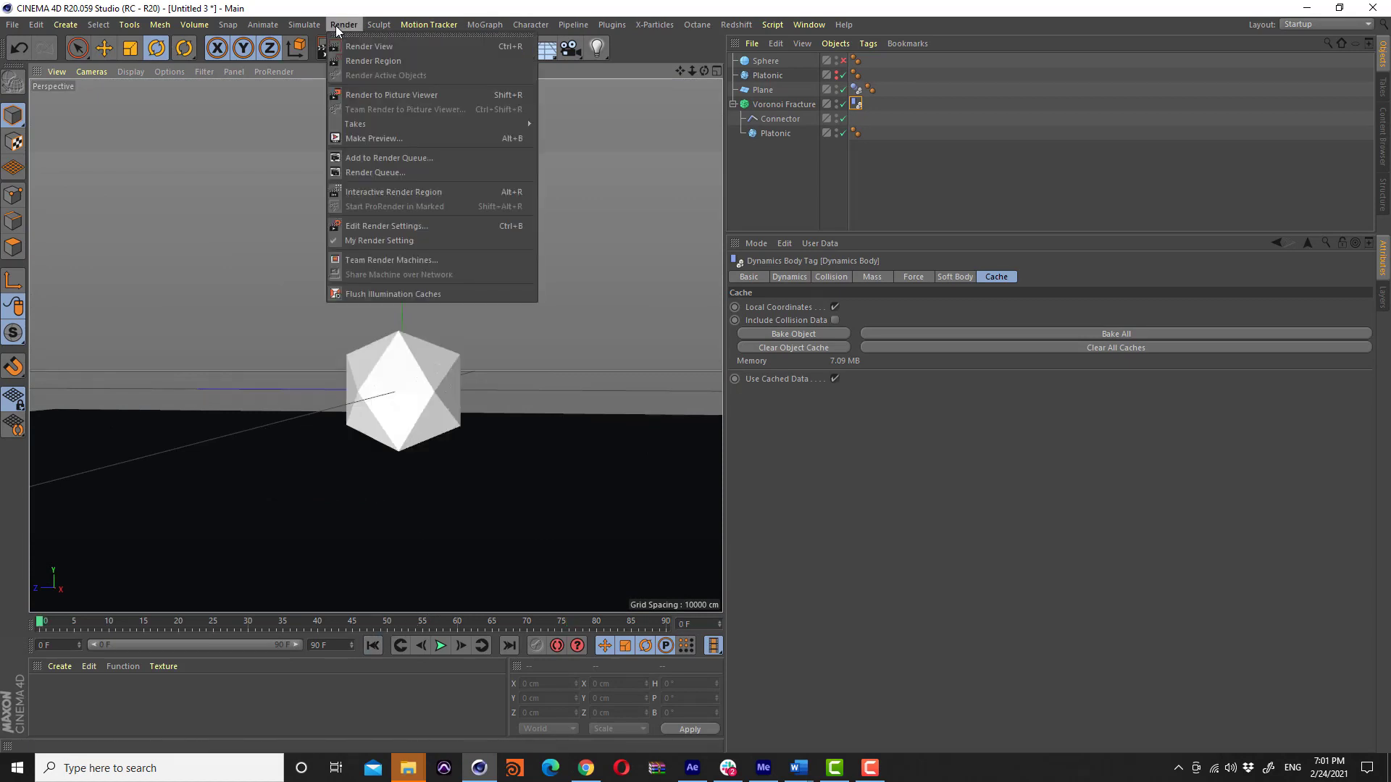
{"action": "left_click", "coordinate": [392, 136]}
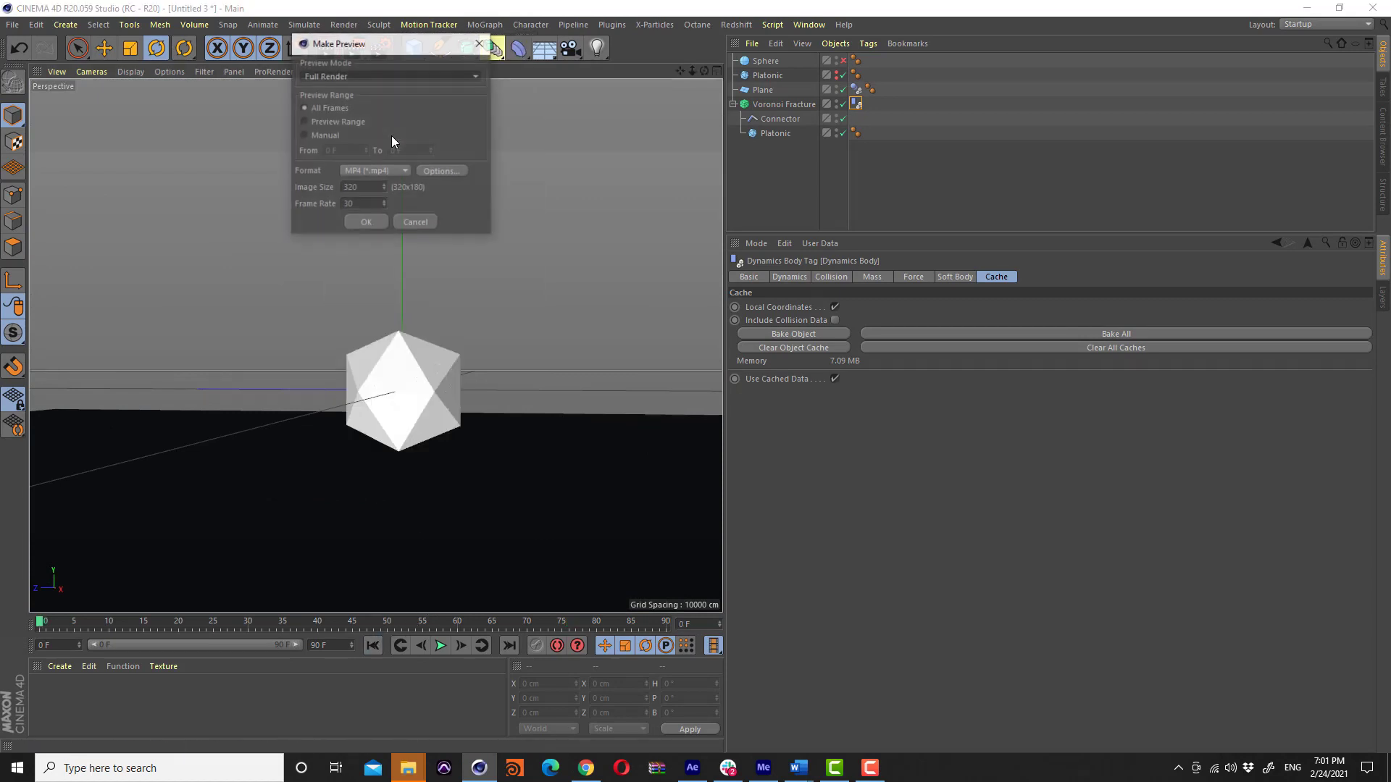
{"action": "left_click", "coordinate": [319, 73]}
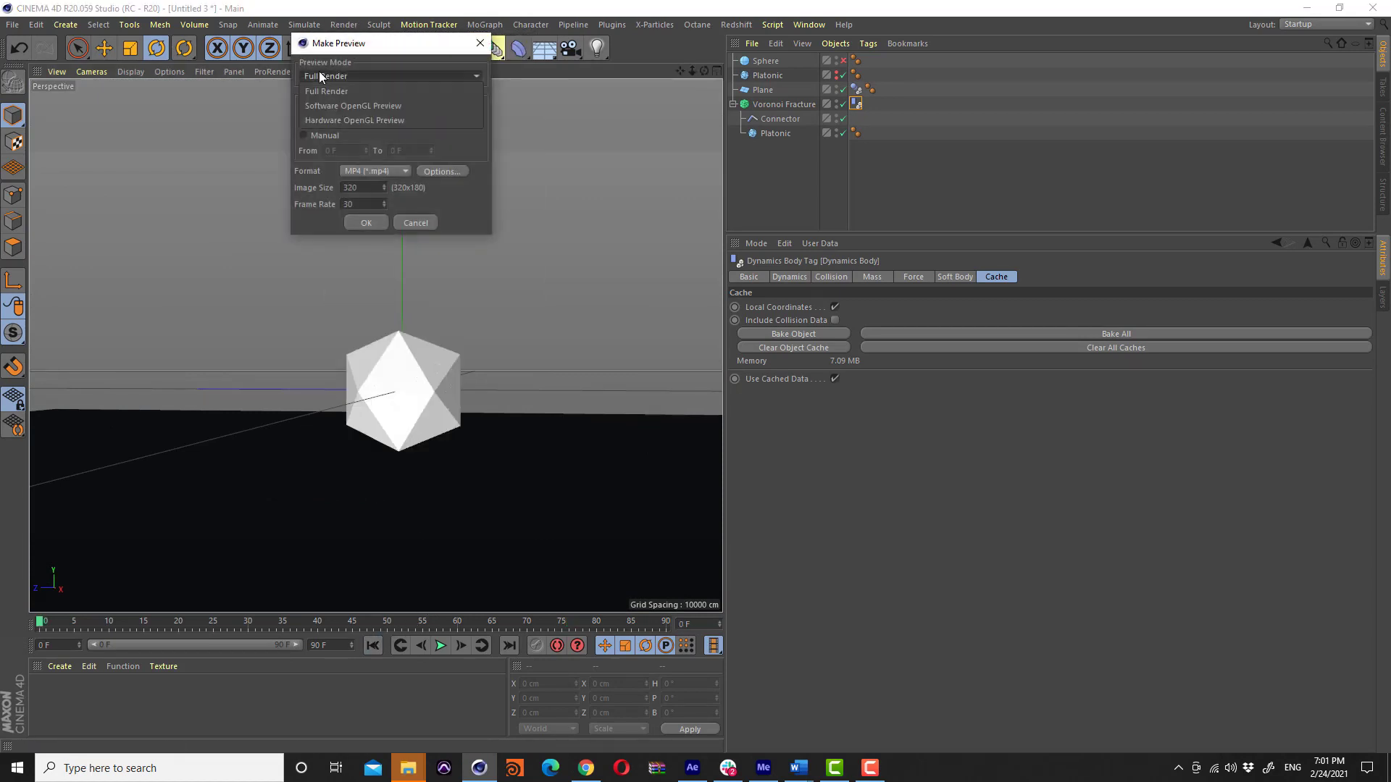
{"action": "left_click", "coordinate": [379, 122]}
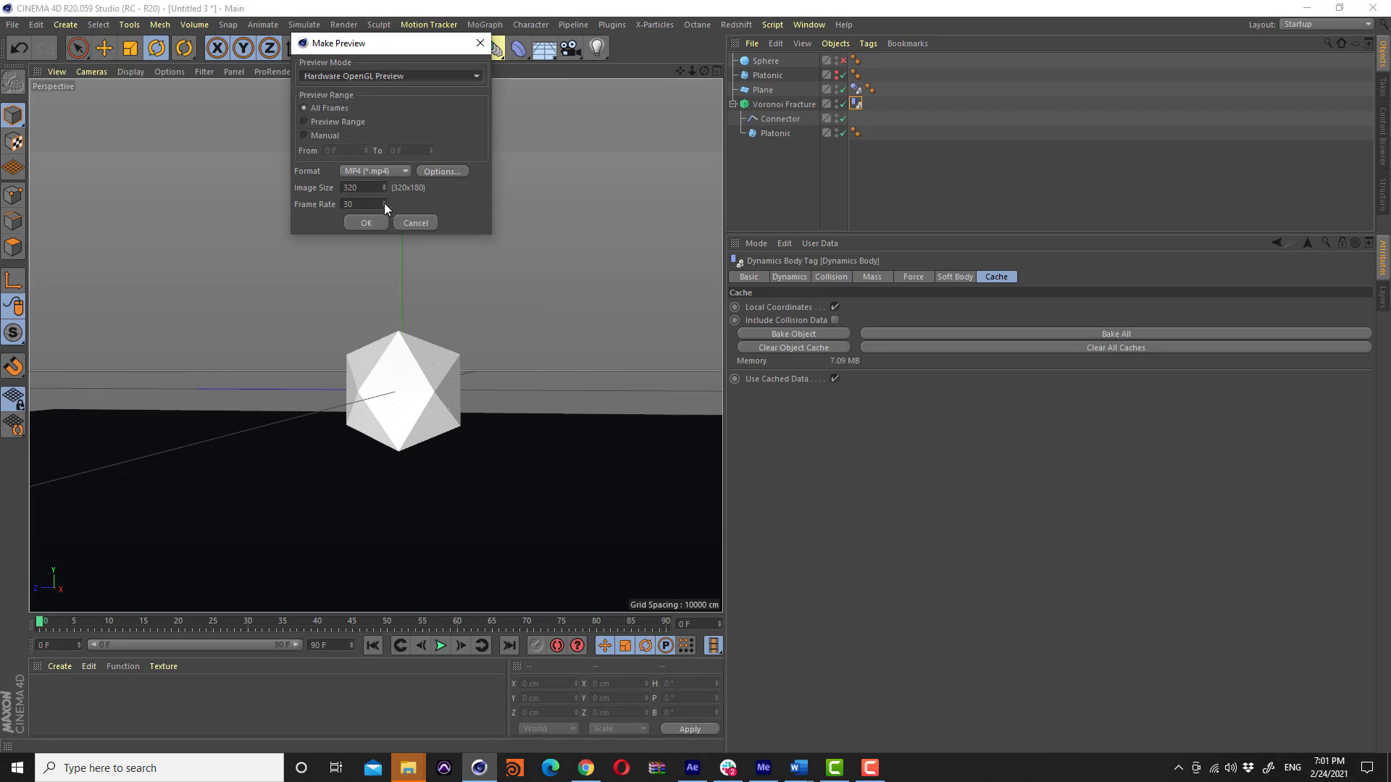
{"action": "left_click", "coordinate": [350, 188]}
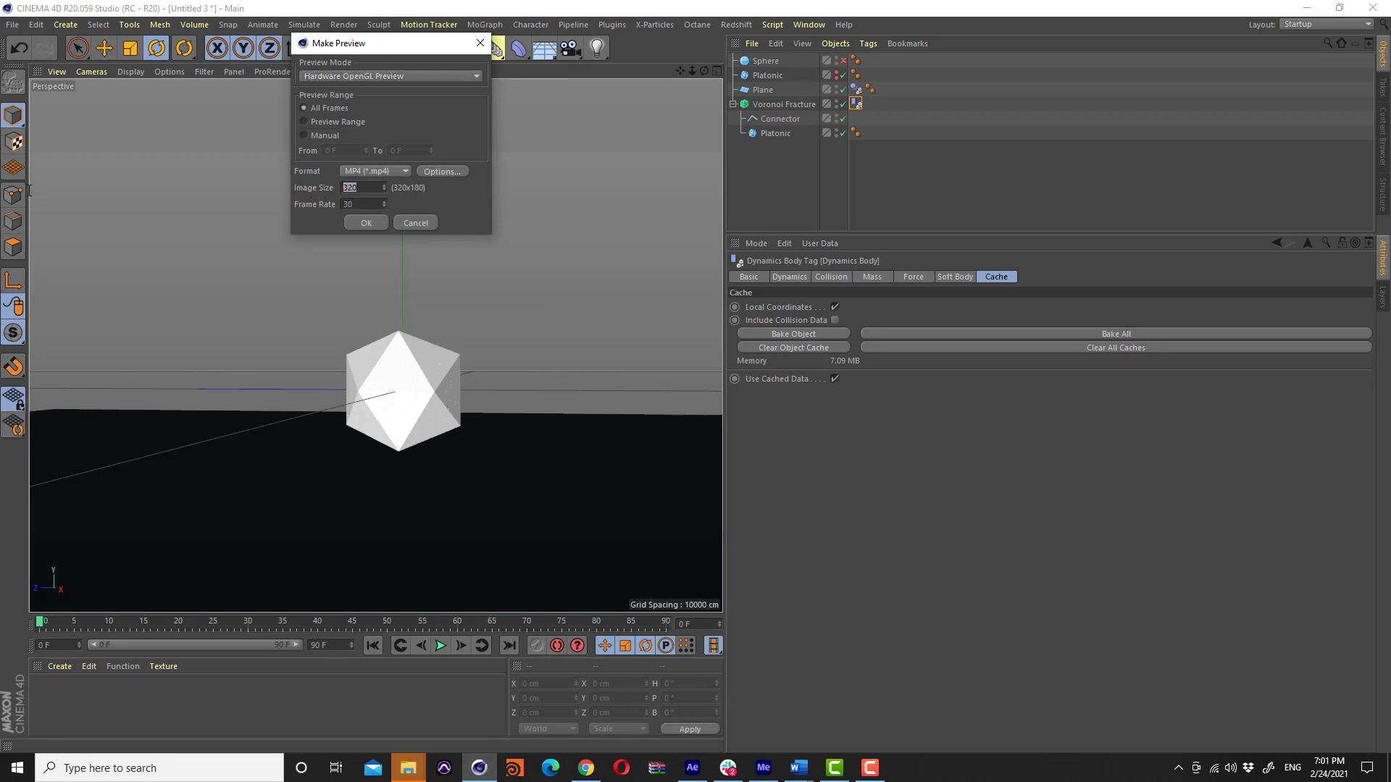
{"action": "type", "text": "1920"}
{"action": "key", "text": "Return"}
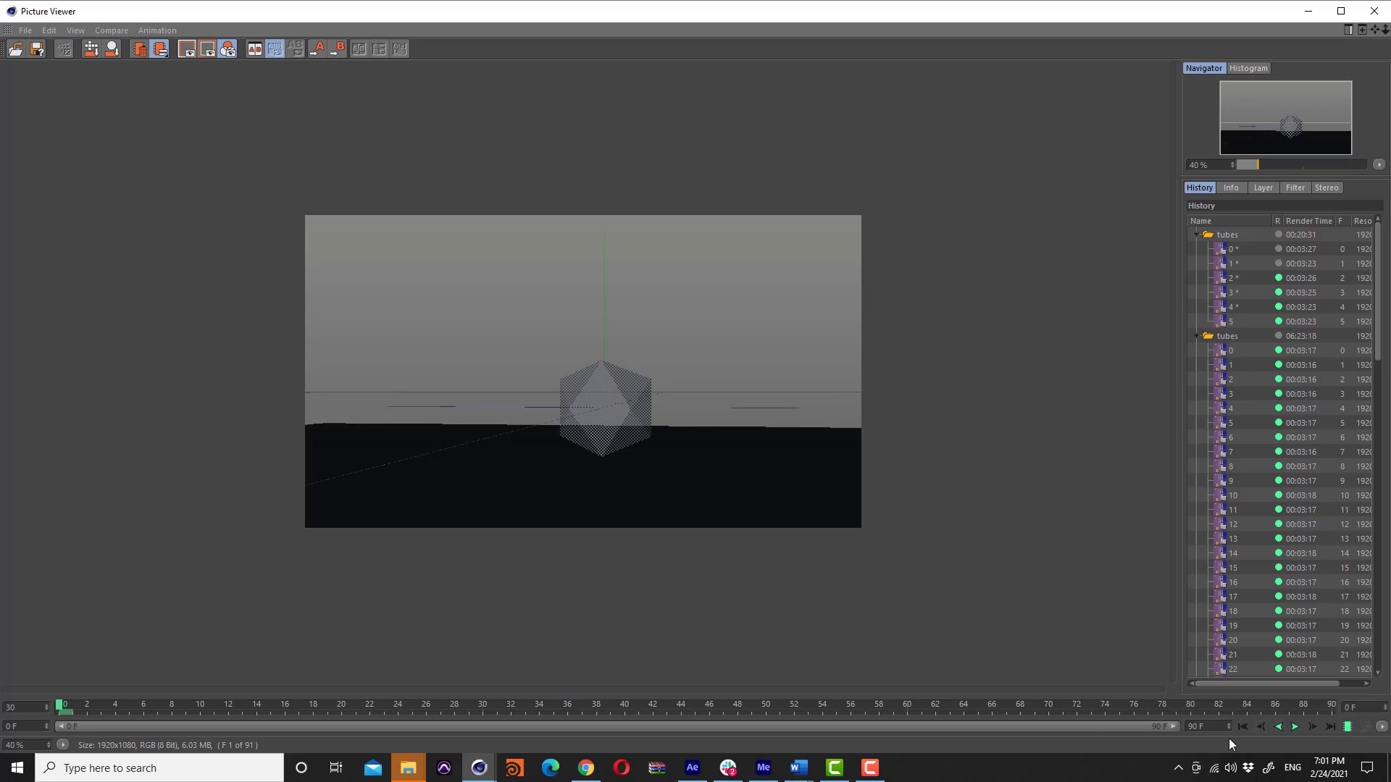
Play the 91-frame preview zoomed to 100%, then return to the main Cinema 4D window
{"action": "left_click", "coordinate": [1296, 727]}
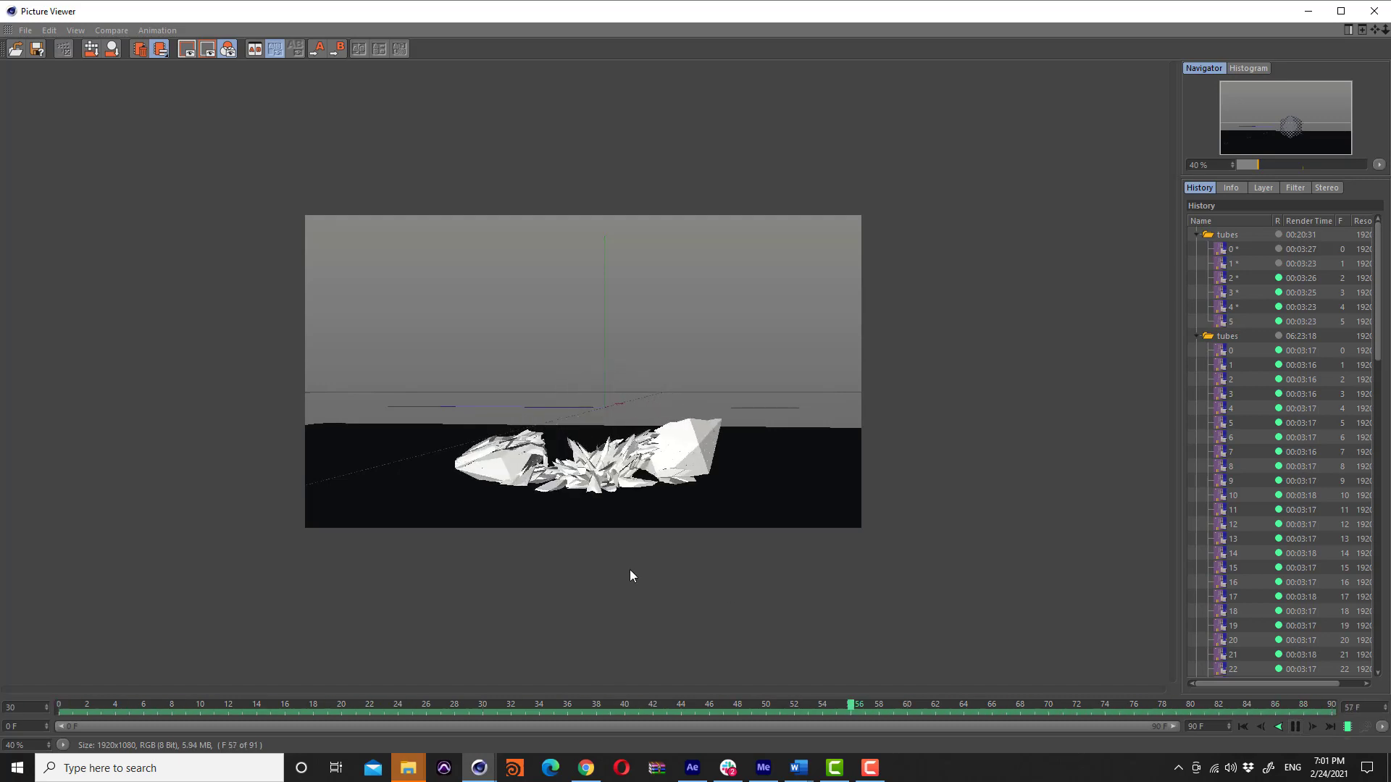
{"action": "scroll", "coordinate": [629, 569], "scroll_direction": "up", "scroll_amount": 3}
{"action": "left_click_drag", "start_coordinate": [645, 526], "coordinate": [604, 426]}
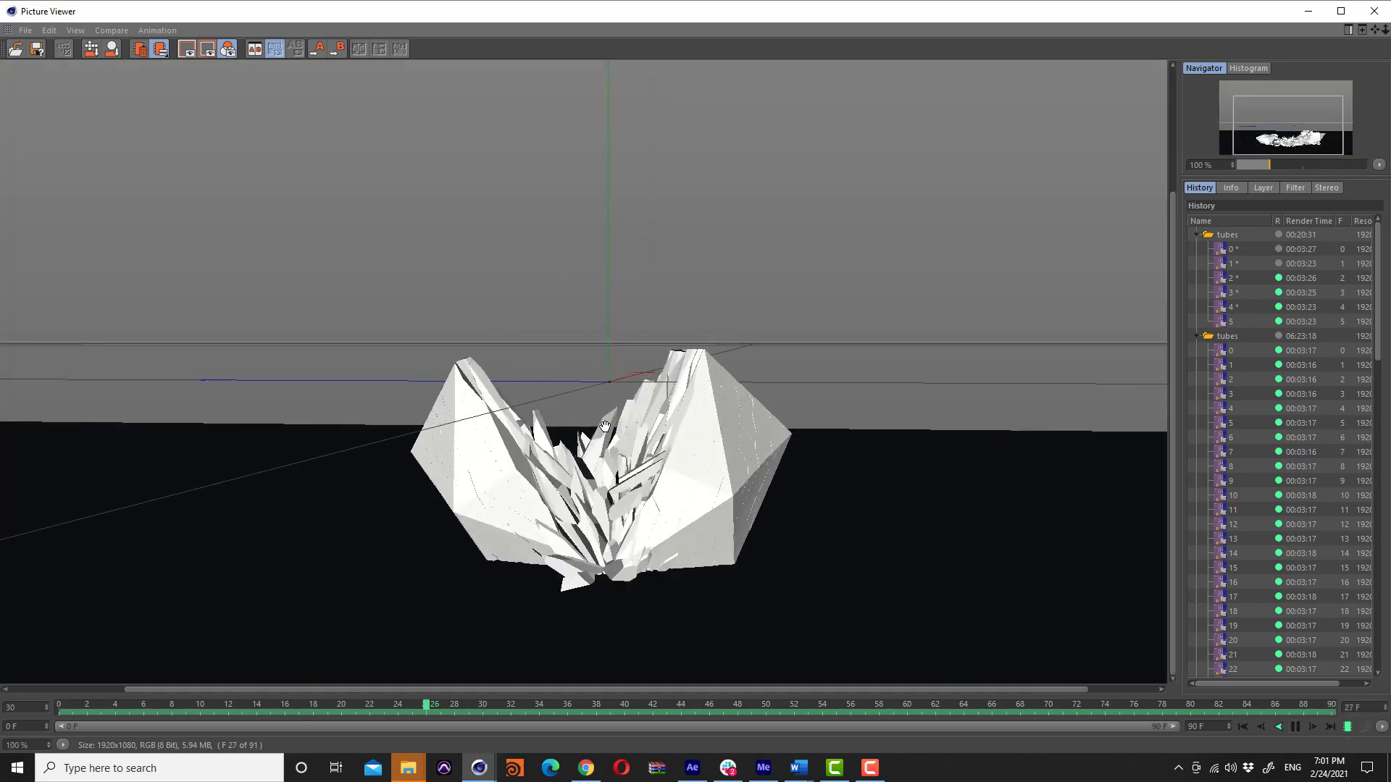
{"action": "key", "text": "alt+Tab"}
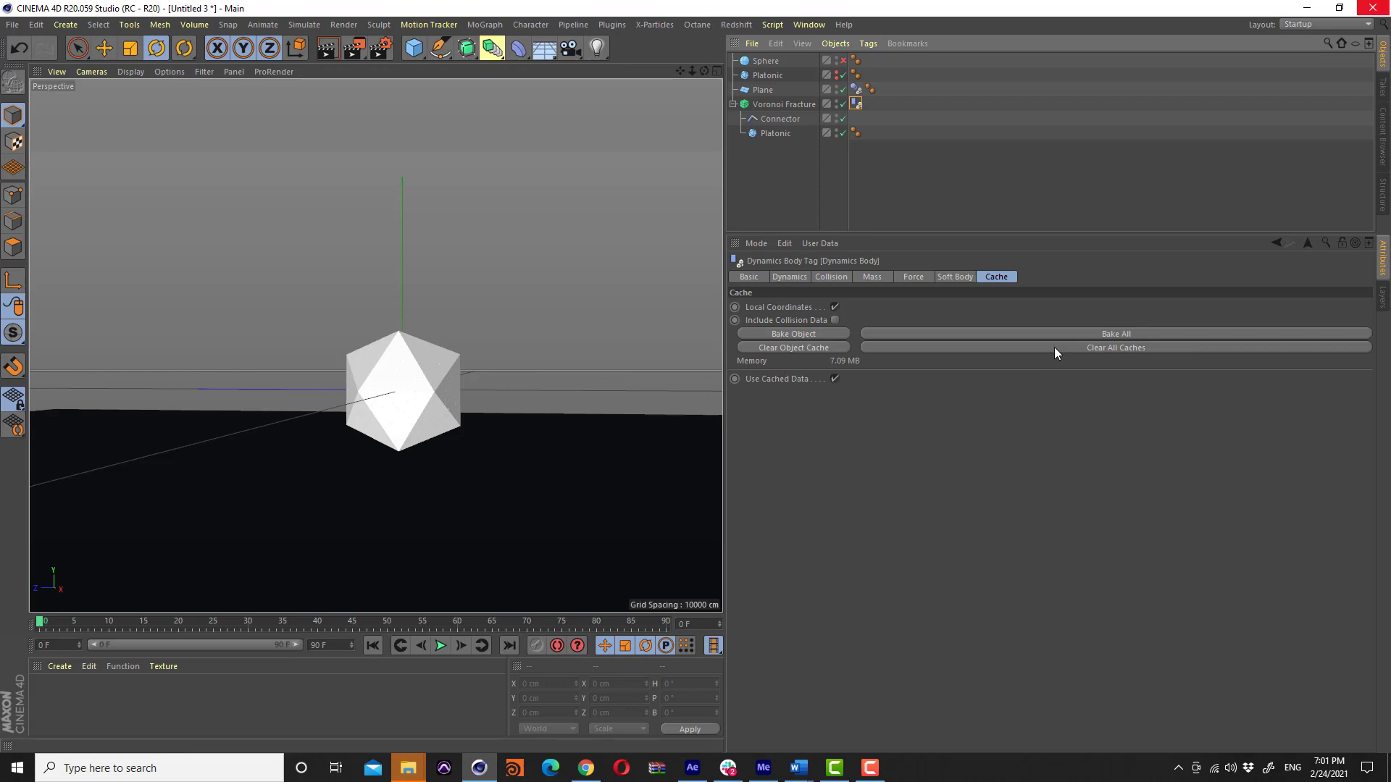
Clear the cached simulation data and switch to the head_optimised.c4d document
{"action": "left_click", "coordinate": [1054, 347]}
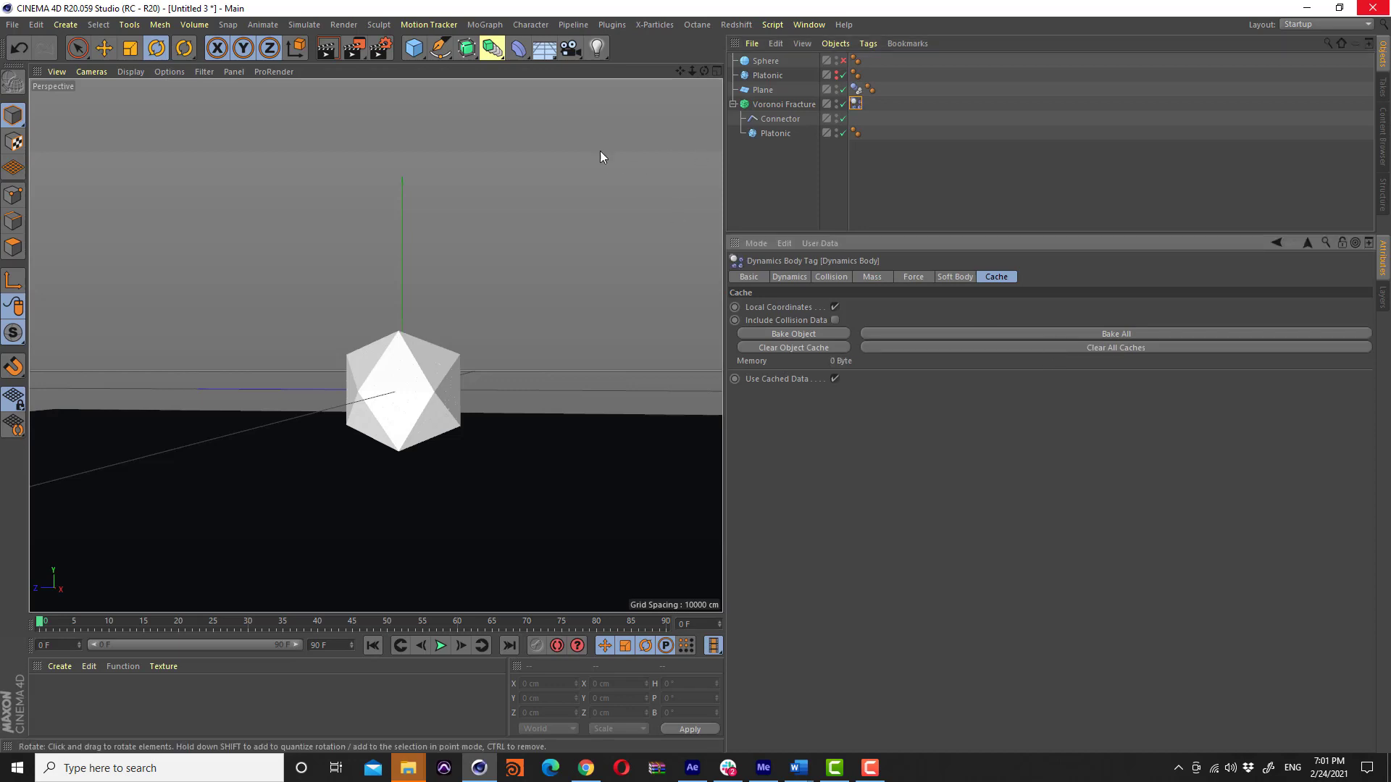
{"action": "left_click_drag", "start_coordinate": [405, 312], "coordinate": [407, 389], "text": "alt"}
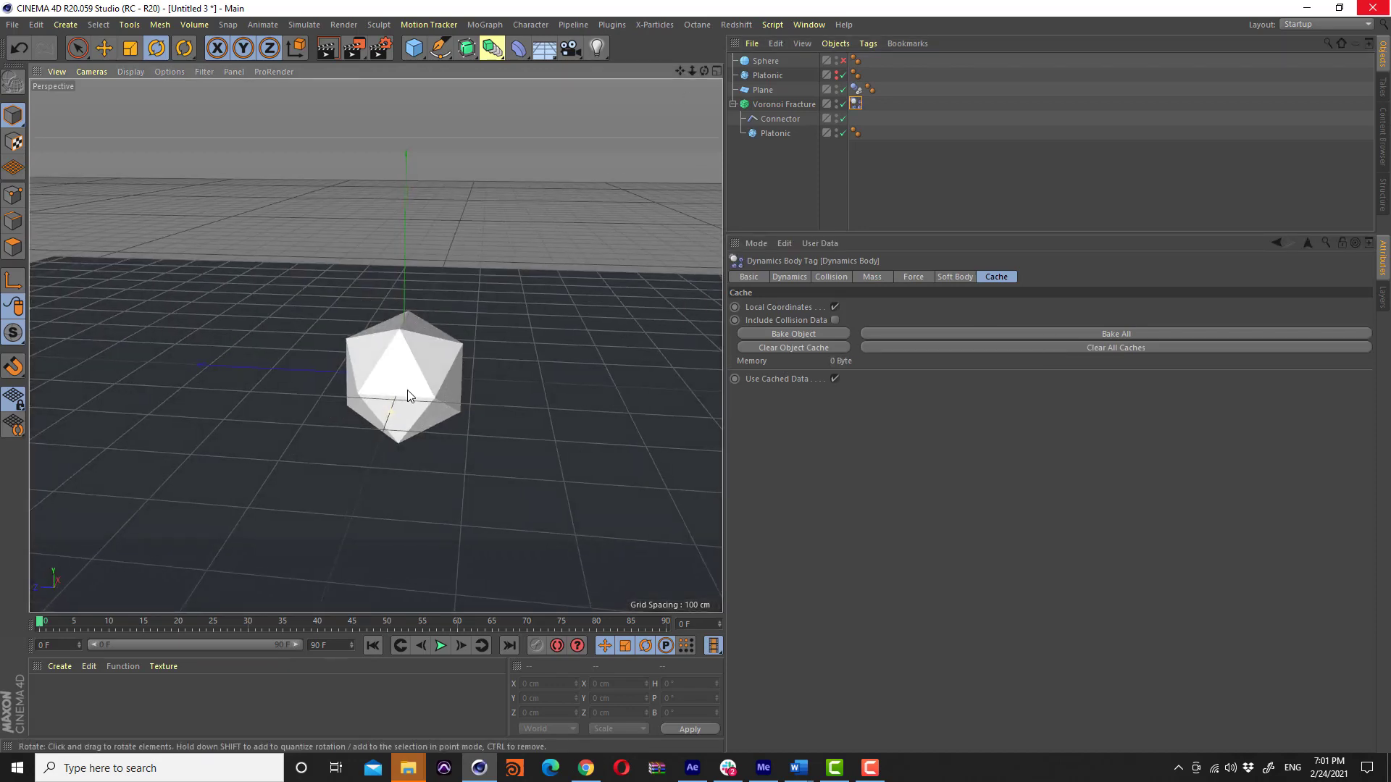
{"action": "scroll", "coordinate": [407, 390], "scroll_direction": "up", "scroll_amount": 3}
{"action": "left_click", "coordinate": [819, 27]}
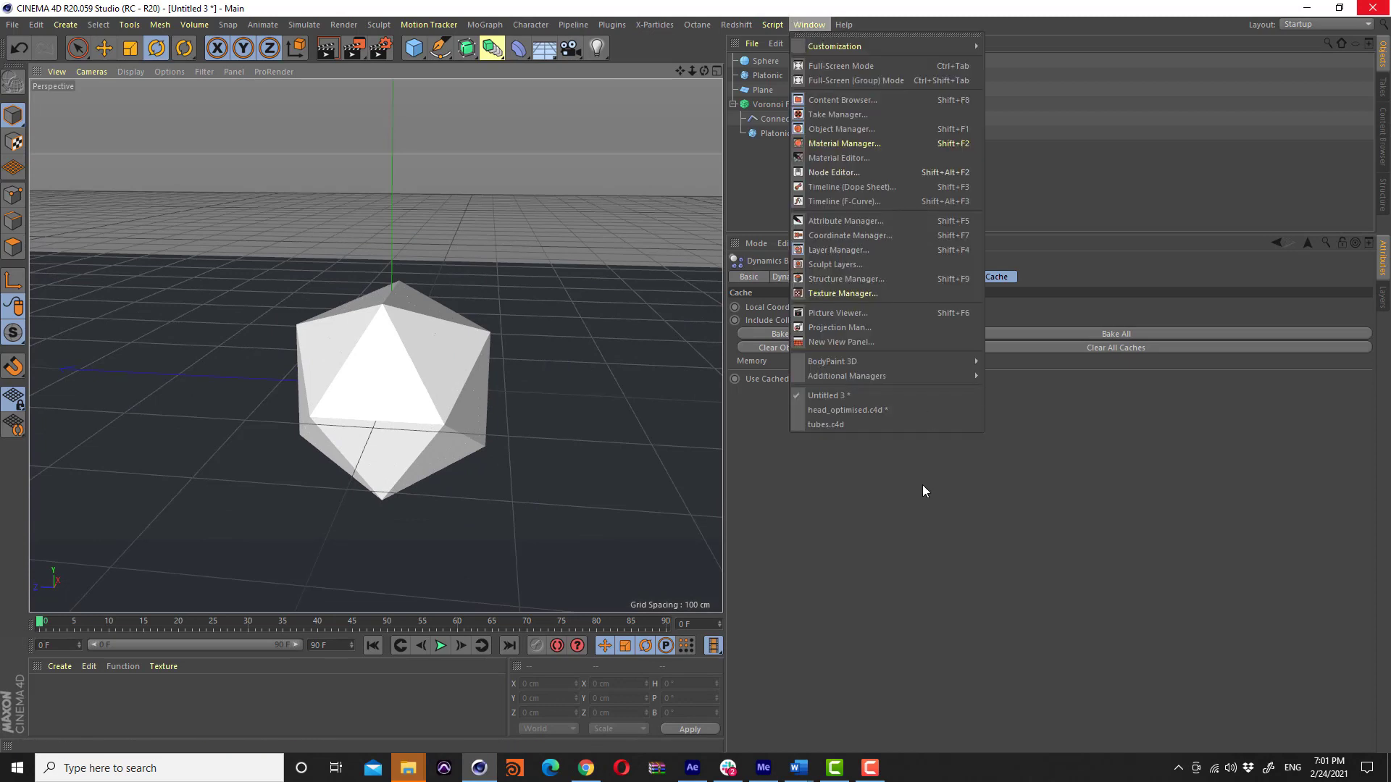
{"action": "left_click", "coordinate": [871, 411]}
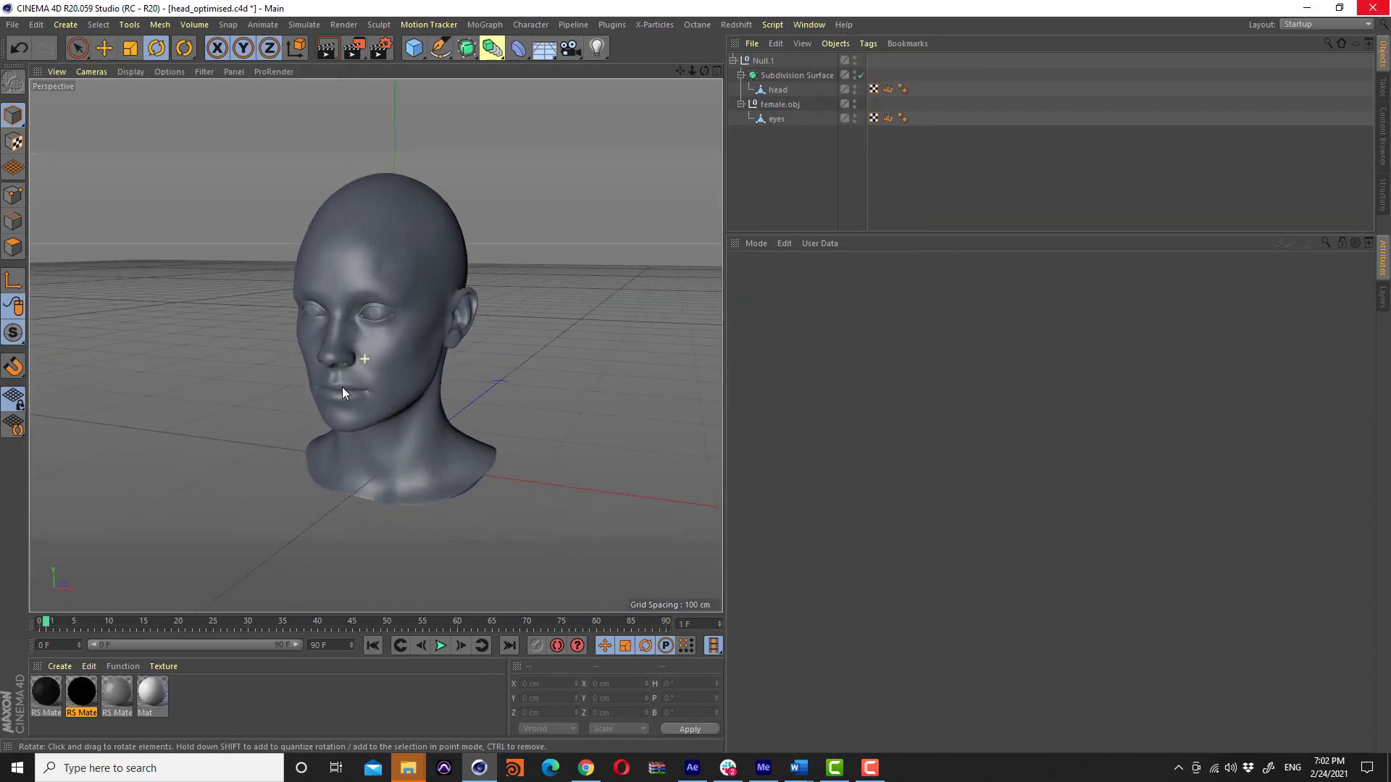
{"action": "left_click_drag", "start_coordinate": [342, 391], "coordinate": [346, 367], "text": "alt"}
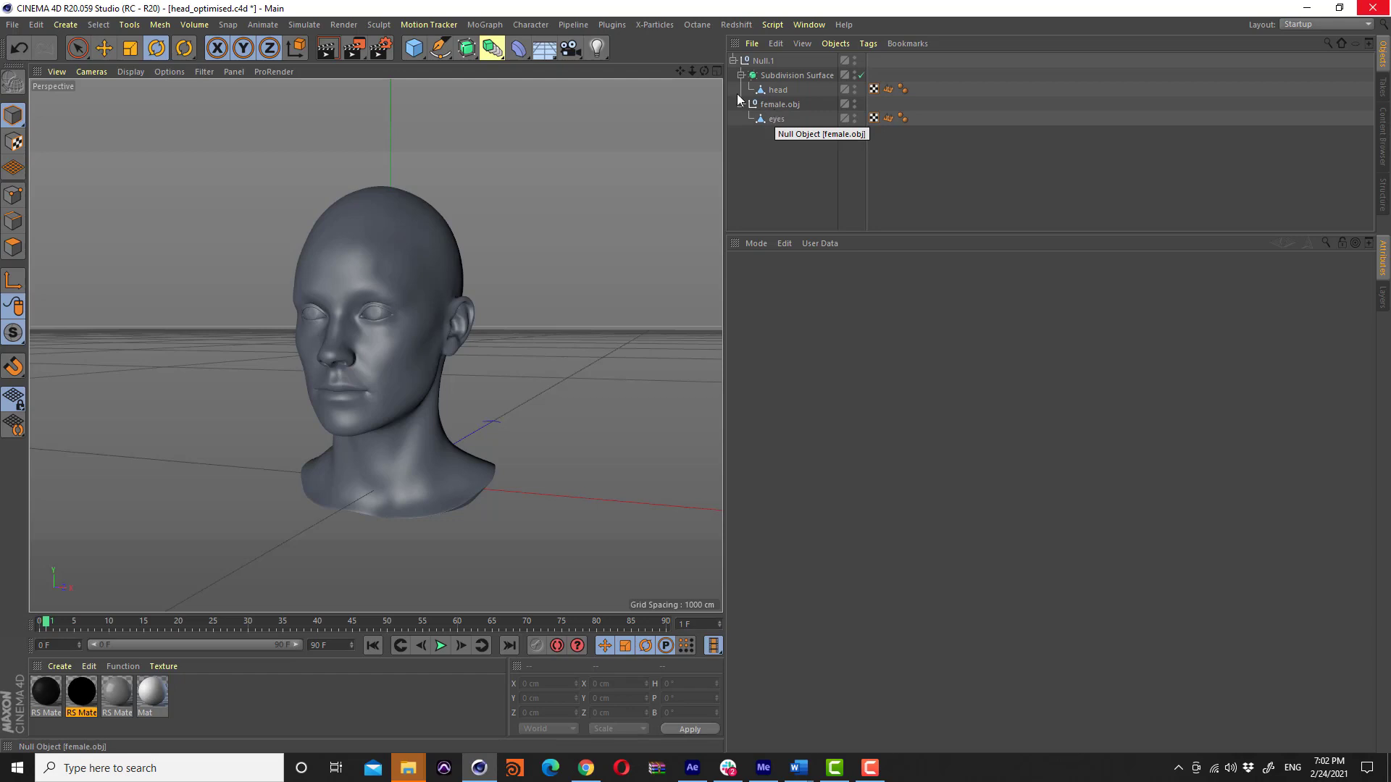
Add a Voronoi Fracture, try Null.1 inside it, then move Null.1 back out
{"action": "left_click", "coordinate": [484, 24]}
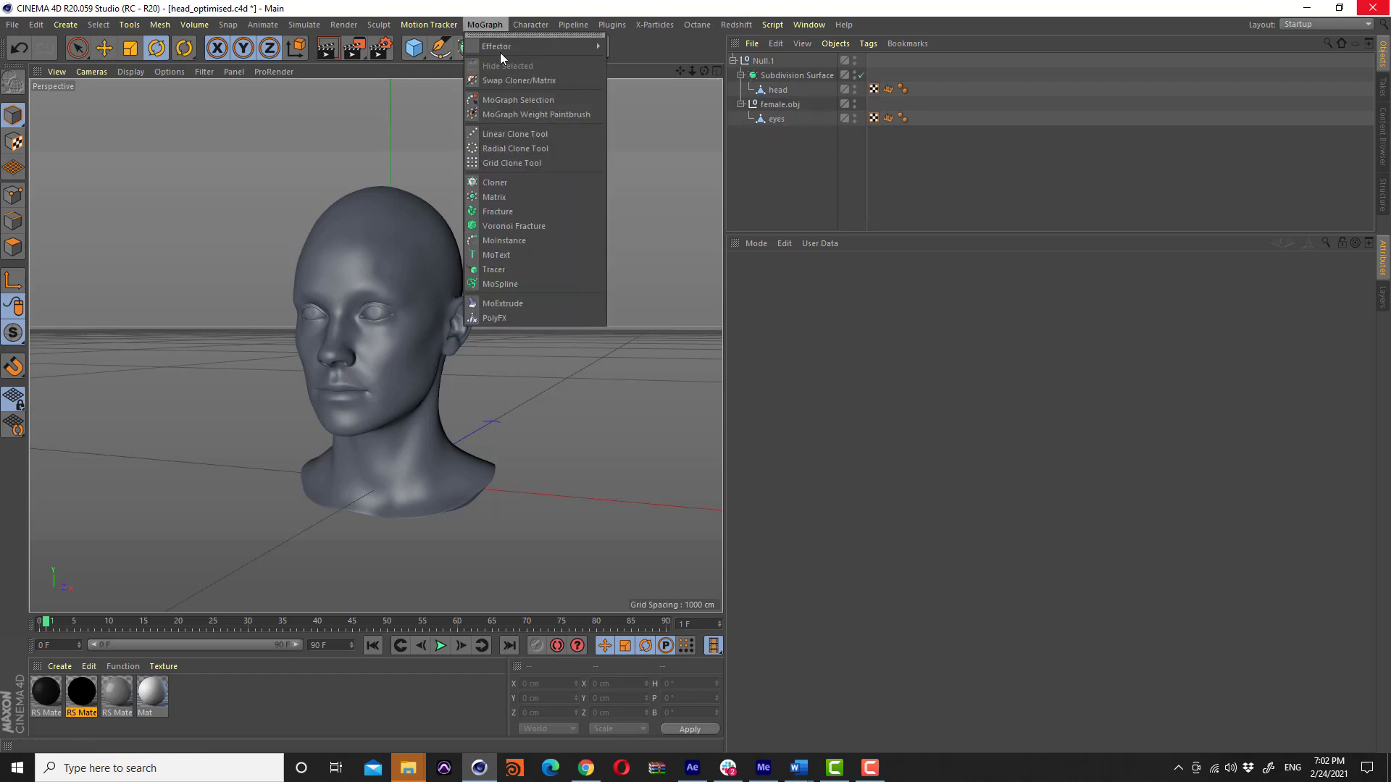
{"action": "left_click", "coordinate": [536, 225]}
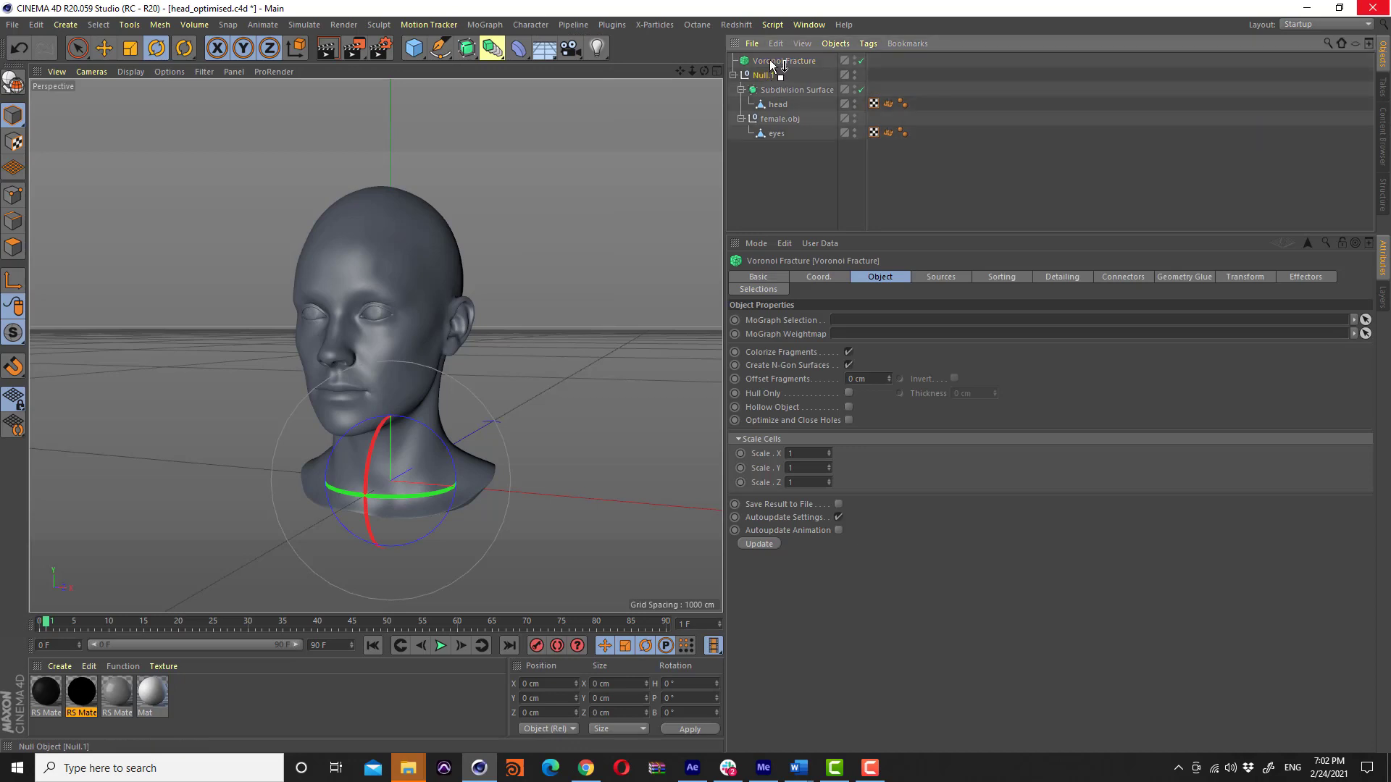
{"action": "left_click_drag", "start_coordinate": [763, 75], "coordinate": [770, 60]}
{"action": "left_click", "coordinate": [797, 196]}
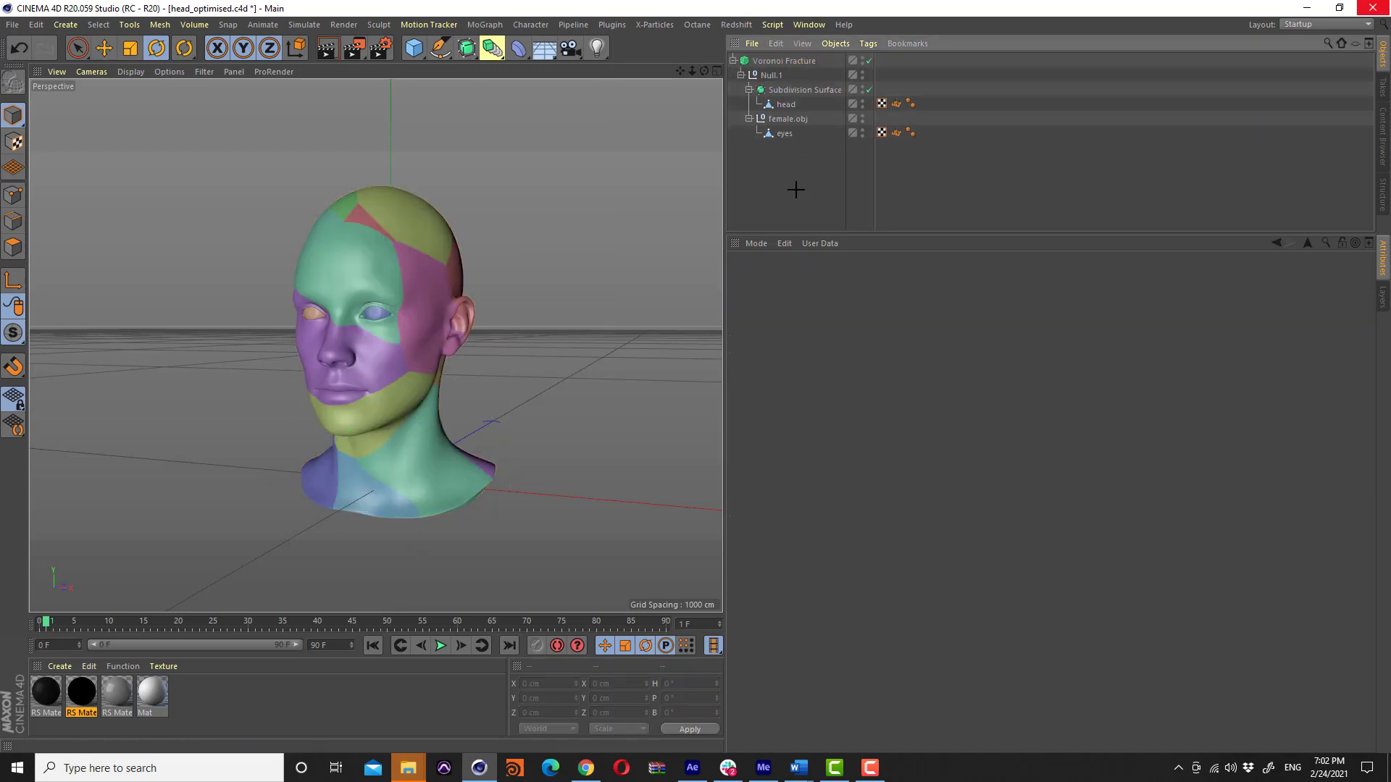
{"action": "mouse_move", "coordinate": [386, 276]}
{"action": "left_mouse_down", "text": "alt"}
{"action": "mouse_move", "coordinate": [428, 265]}
{"action": "mouse_move", "coordinate": [393, 281]}
{"action": "left_mouse_up", "text": "alt"}
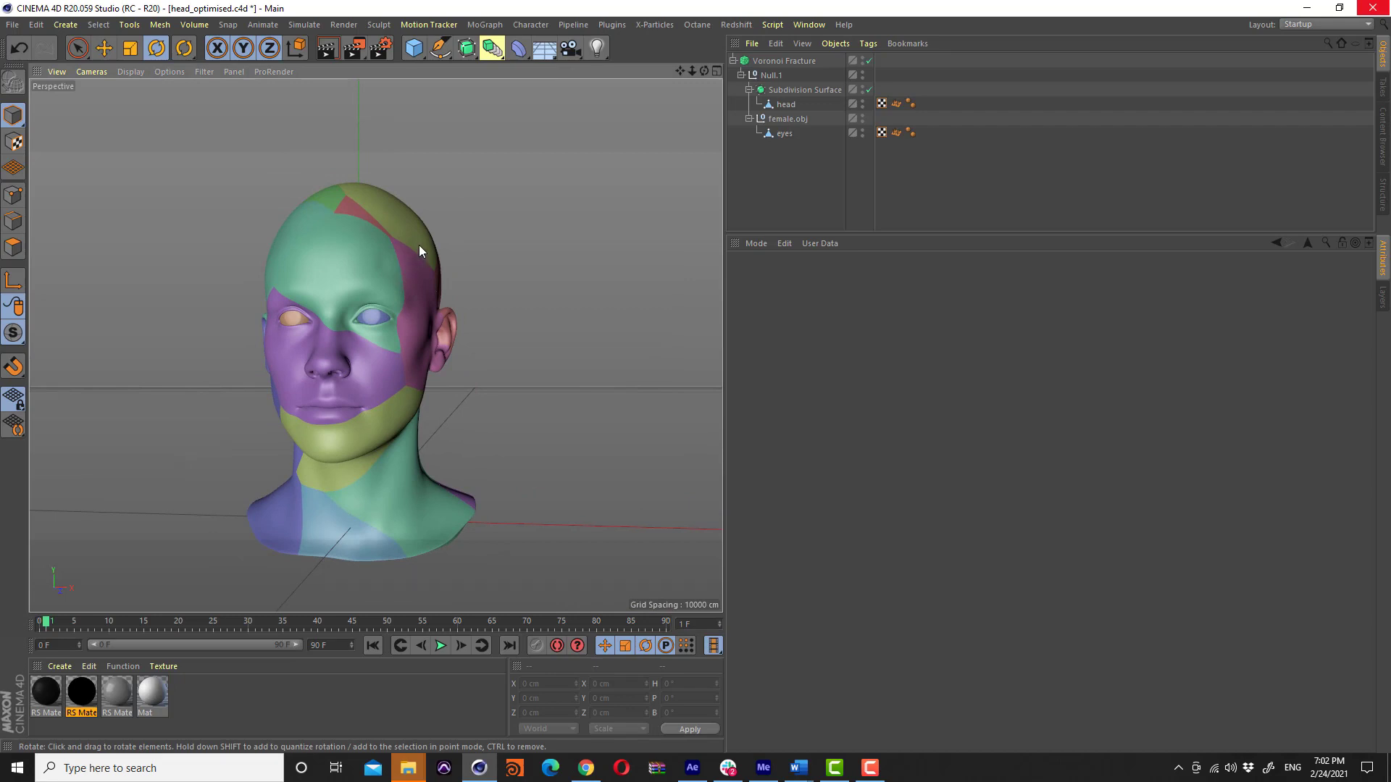
{"action": "left_click", "coordinate": [749, 89]}
{"action": "left_click", "coordinate": [749, 90]}
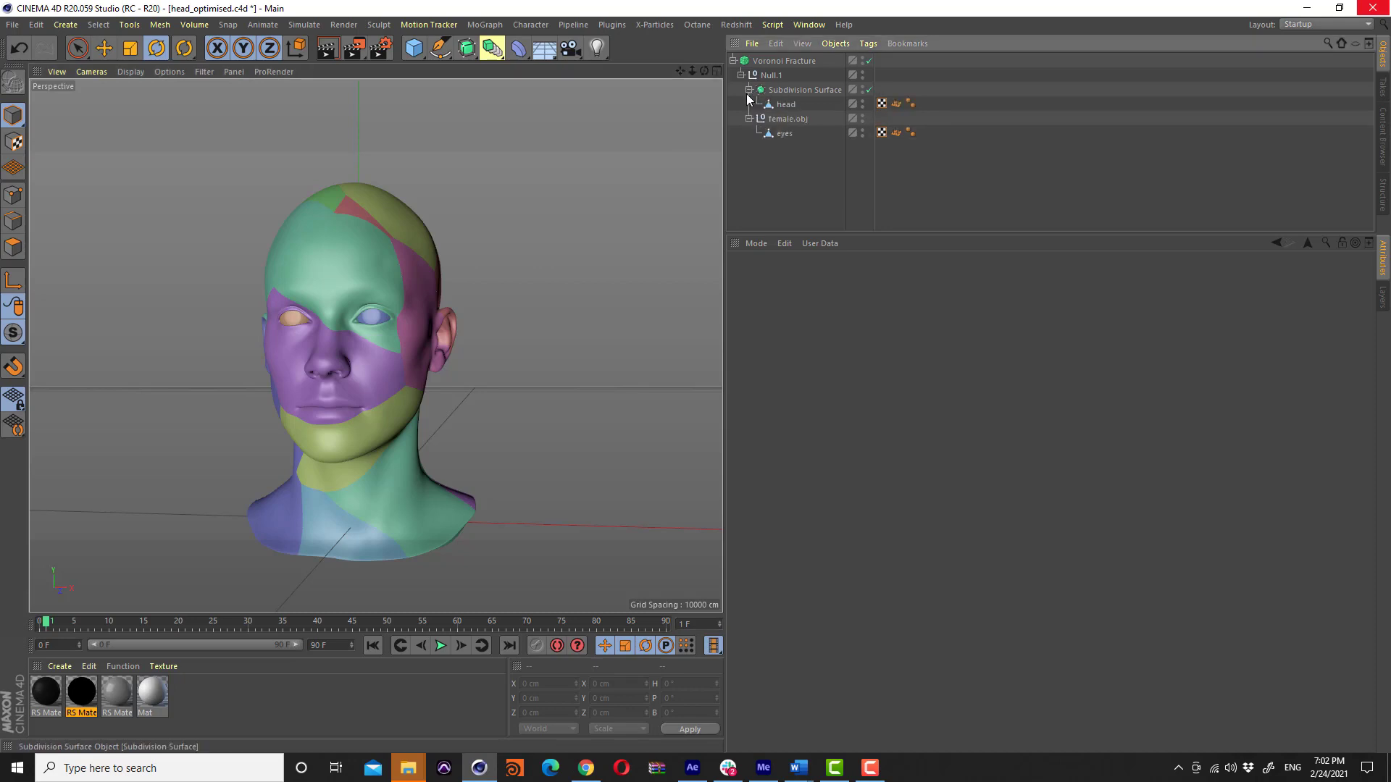
{"action": "left_click_drag", "start_coordinate": [768, 74], "coordinate": [777, 161]}
{"action": "left_click", "coordinate": [780, 103]}
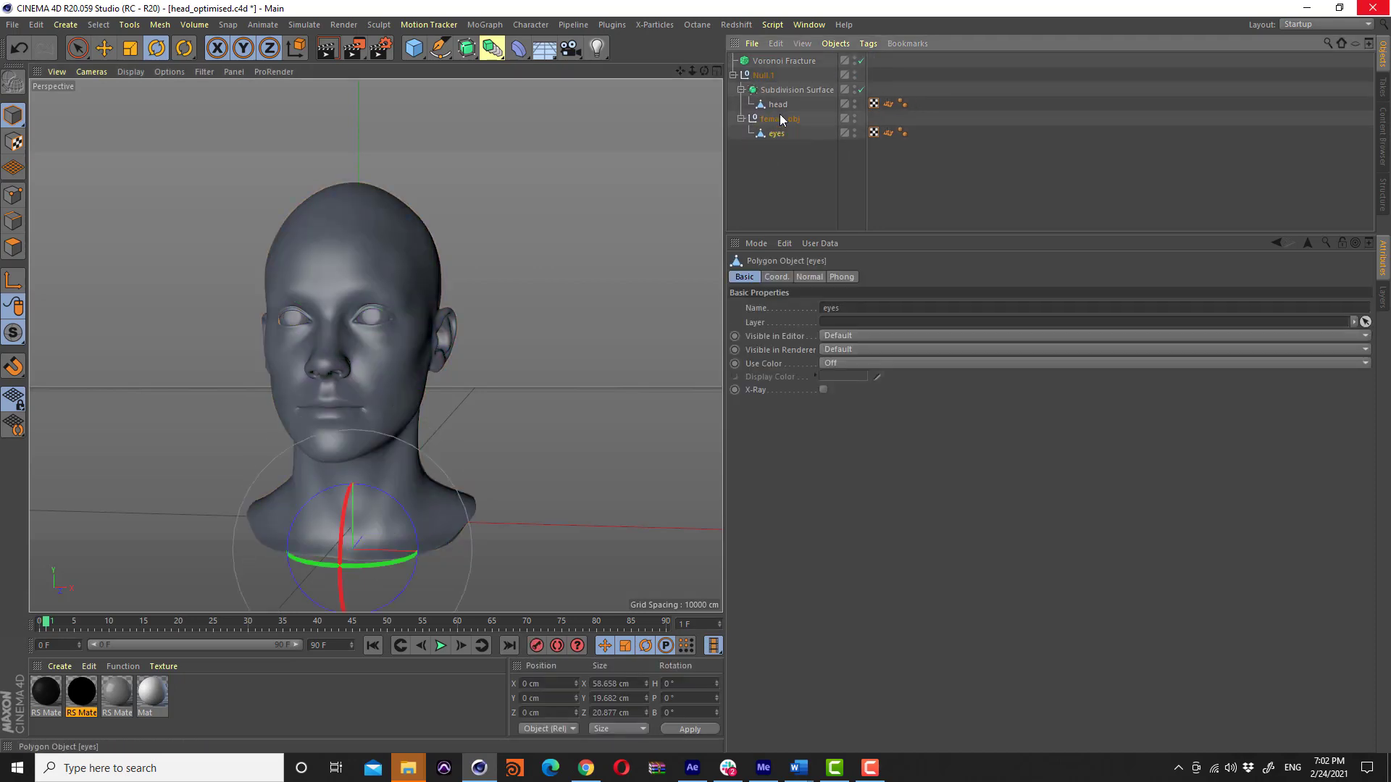
{"action": "left_click", "coordinate": [733, 74]}
Wrap Null.1 in a Connect object and nest it under the Voronoi Fracture
{"action": "left_click_drag", "start_coordinate": [467, 48], "coordinate": [573, 95]}
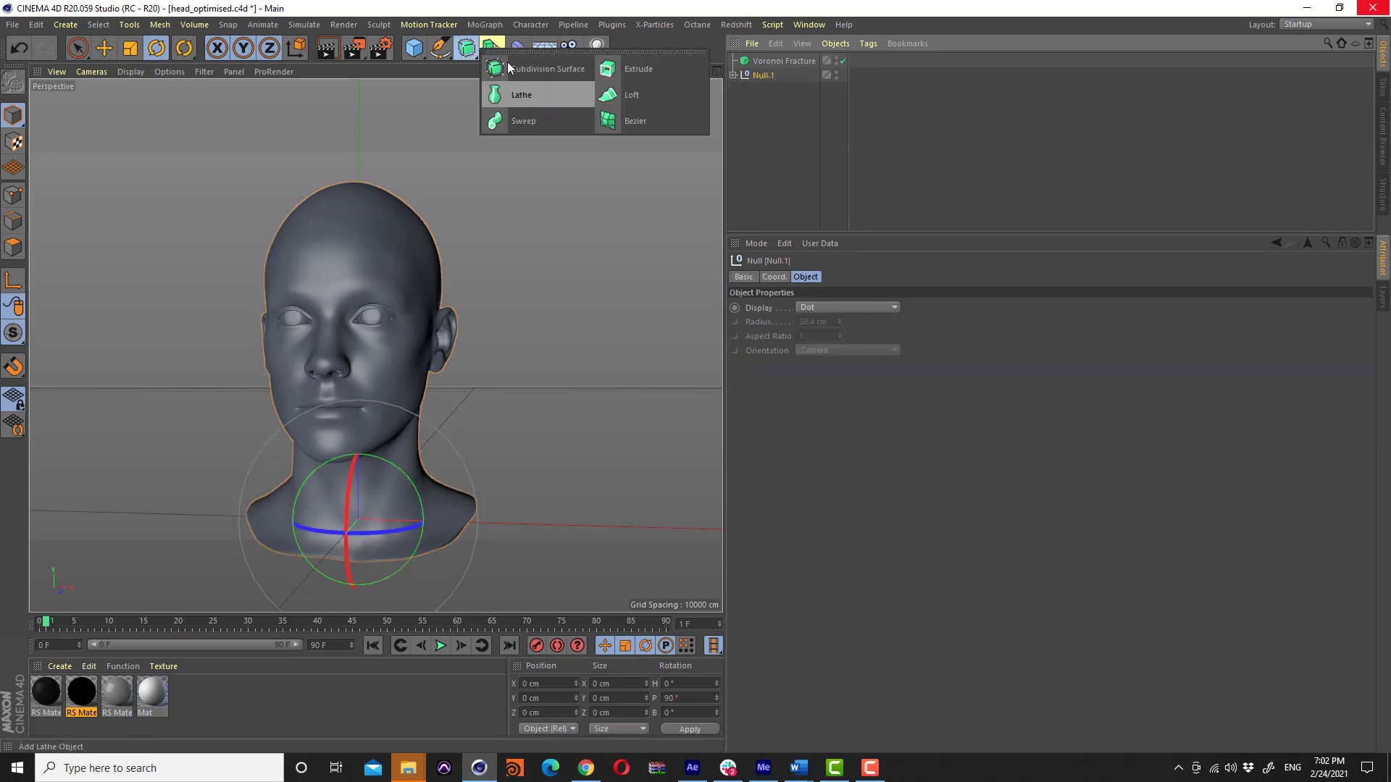
{"action": "left_click_drag", "start_coordinate": [492, 48], "coordinate": [645, 97]}
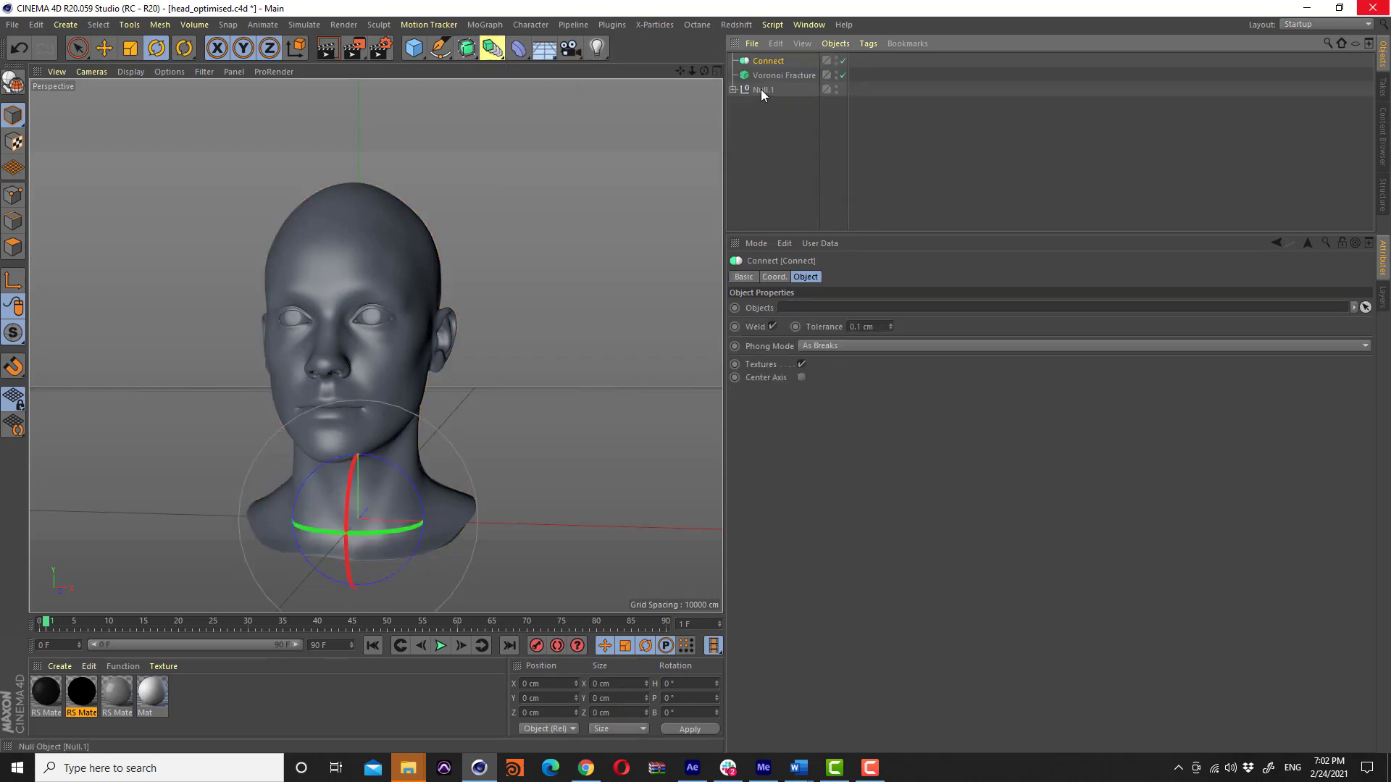
{"action": "left_click", "coordinate": [769, 63]}
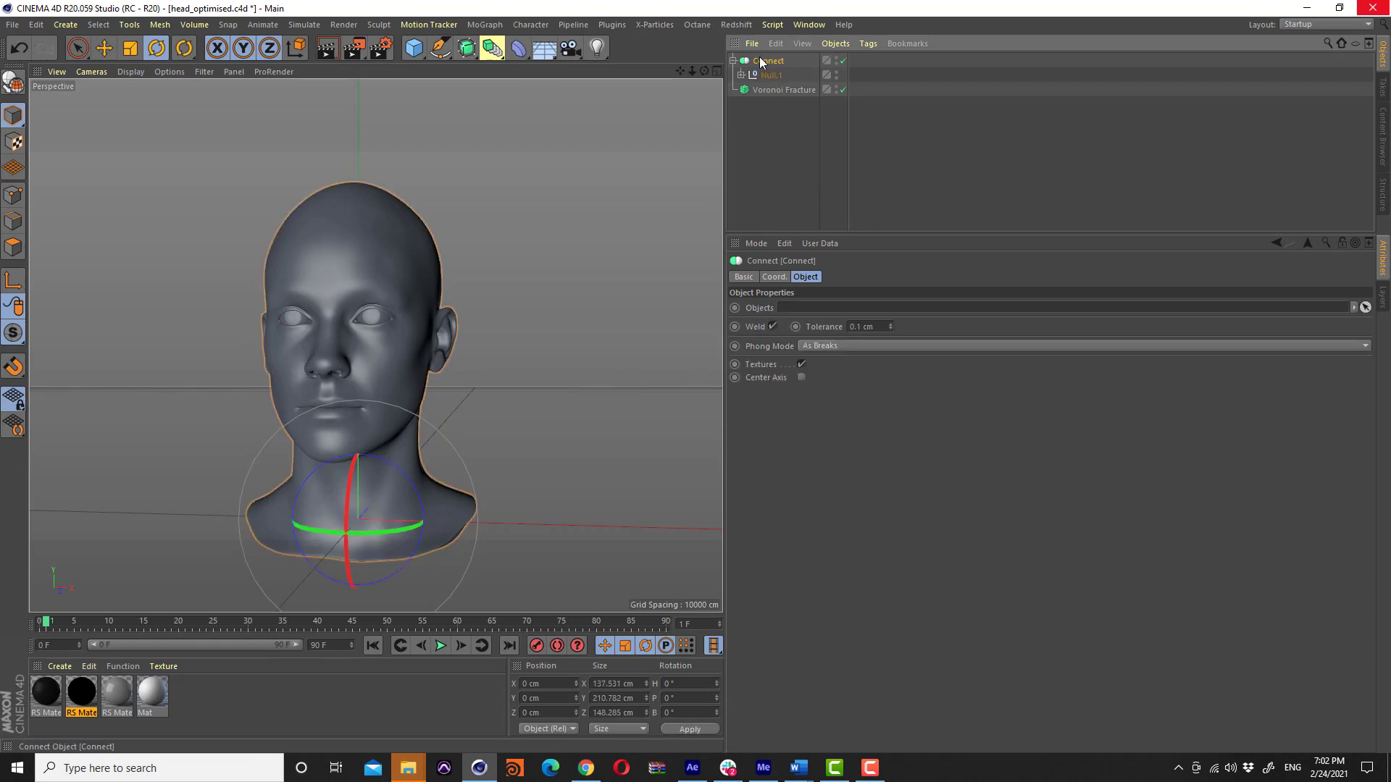
{"action": "left_click_drag", "start_coordinate": [769, 88], "coordinate": [769, 88]}
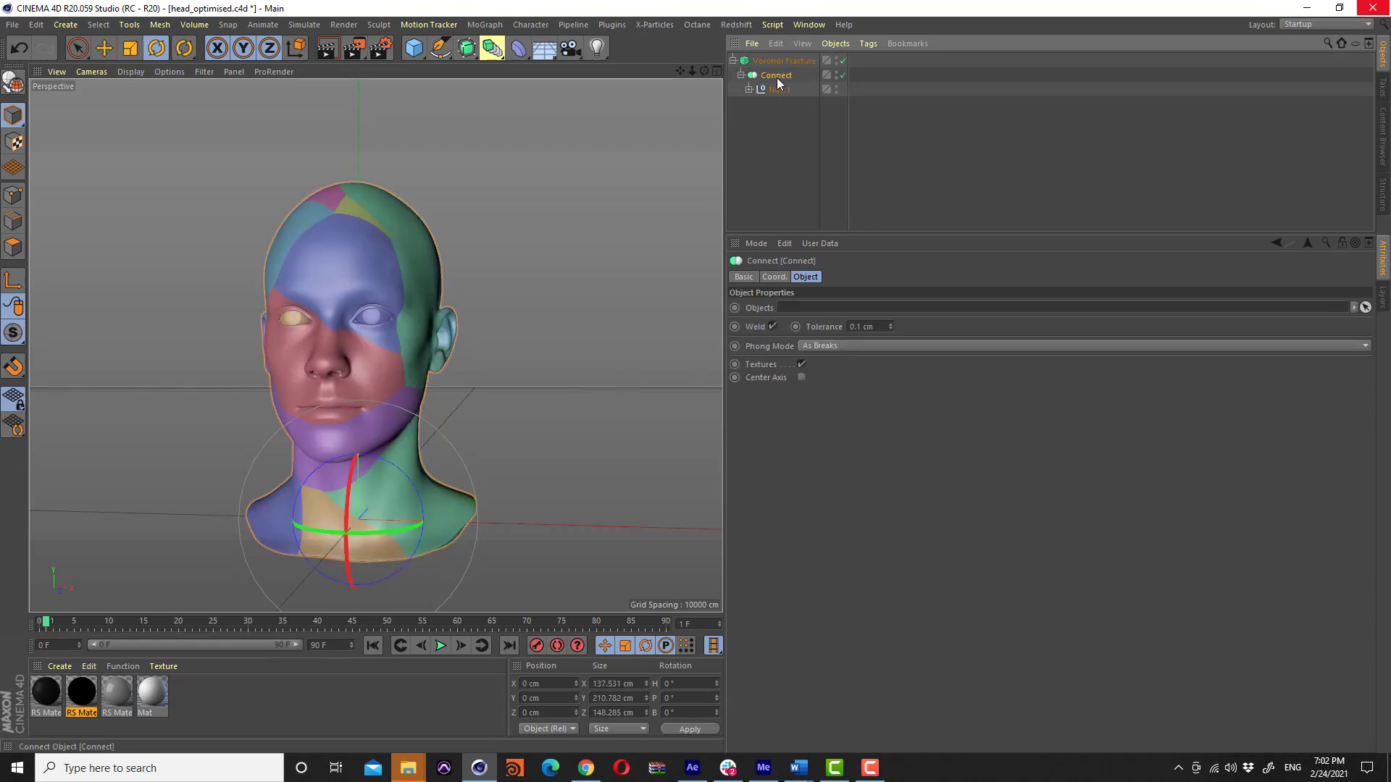
{"action": "left_click_drag", "start_coordinate": [405, 297], "coordinate": [426, 284], "text": "alt"}
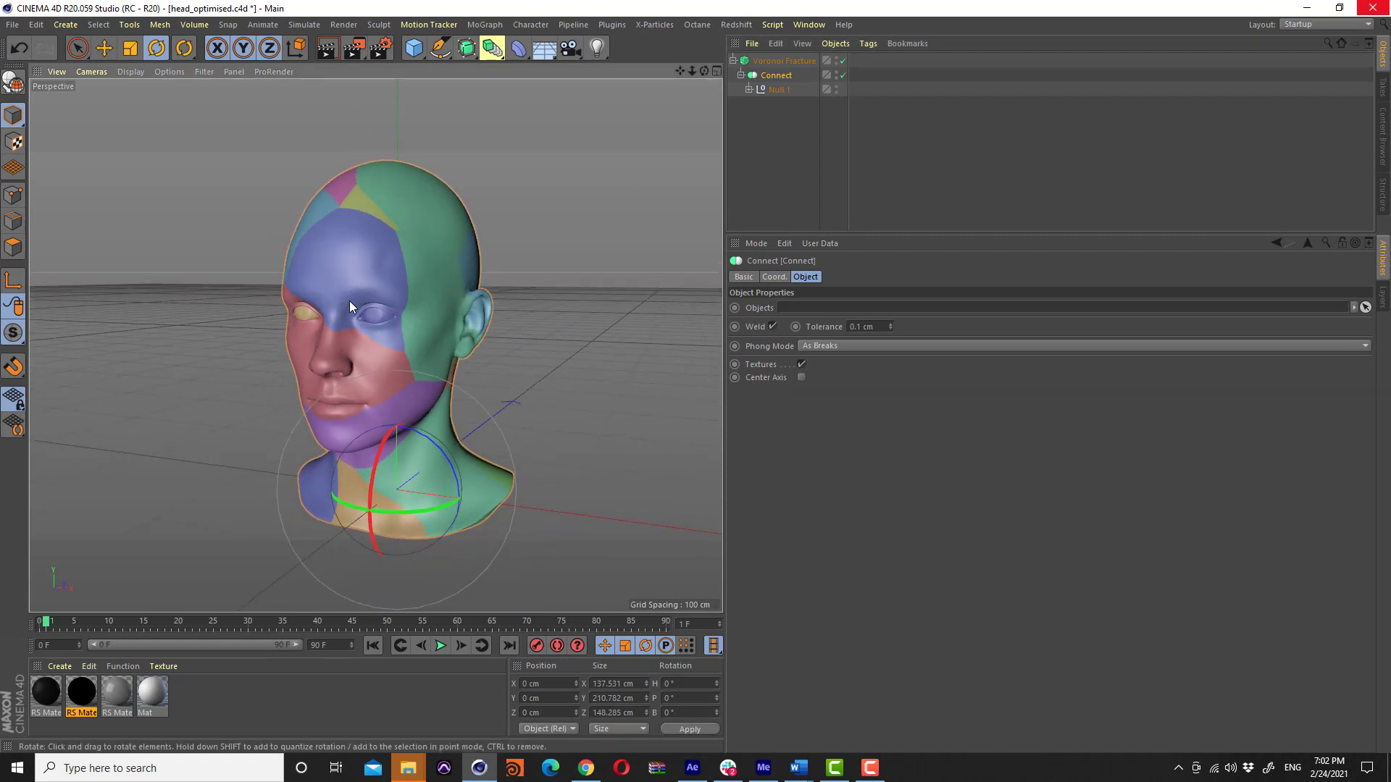
{"action": "scroll", "coordinate": [349, 297], "scroll_direction": "up", "scroll_amount": 3}
{"action": "scroll", "coordinate": [350, 292], "scroll_direction": "down", "scroll_amount": 3}
{"action": "mouse_move", "coordinate": [332, 354]}
{"action": "left_mouse_down", "text": "alt"}
{"action": "mouse_move", "coordinate": [520, 327]}
{"action": "mouse_move", "coordinate": [318, 354]}
{"action": "left_mouse_up", "text": "alt"}
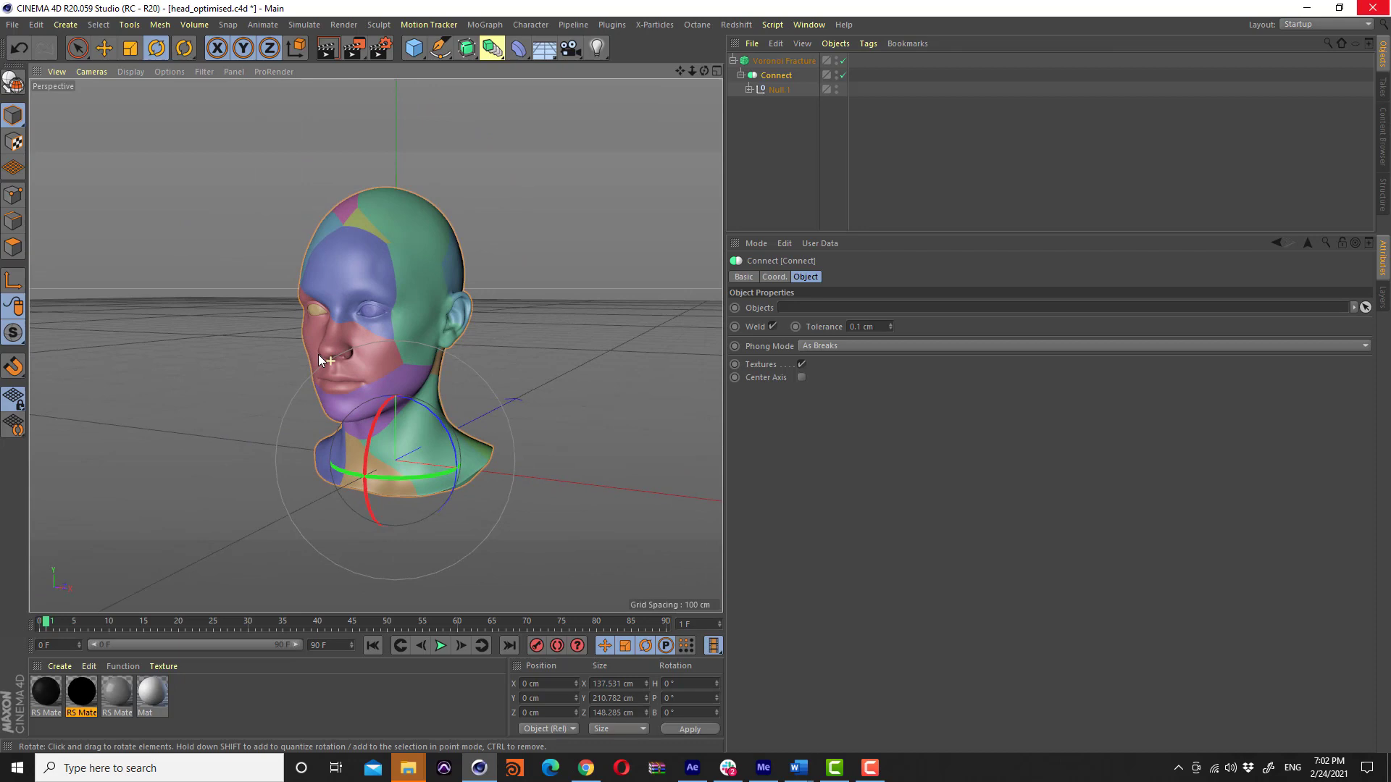
Add a Plane rotated 90° upright and use it as a Voronoi Fracture source
{"action": "left_click", "coordinate": [413, 48]}
{"action": "left_click", "coordinate": [554, 98]}
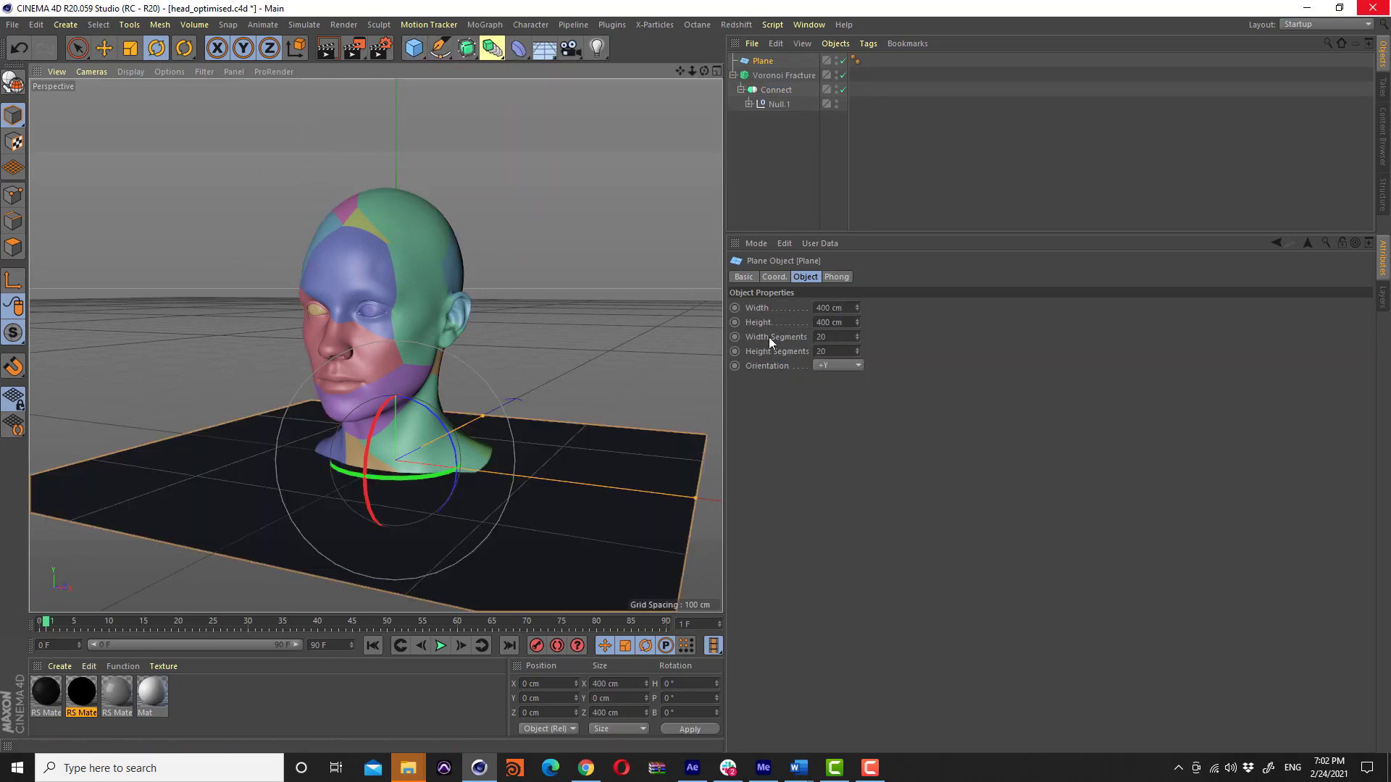
{"action": "left_click_drag", "start_coordinate": [416, 402], "coordinate": [436, 483]}
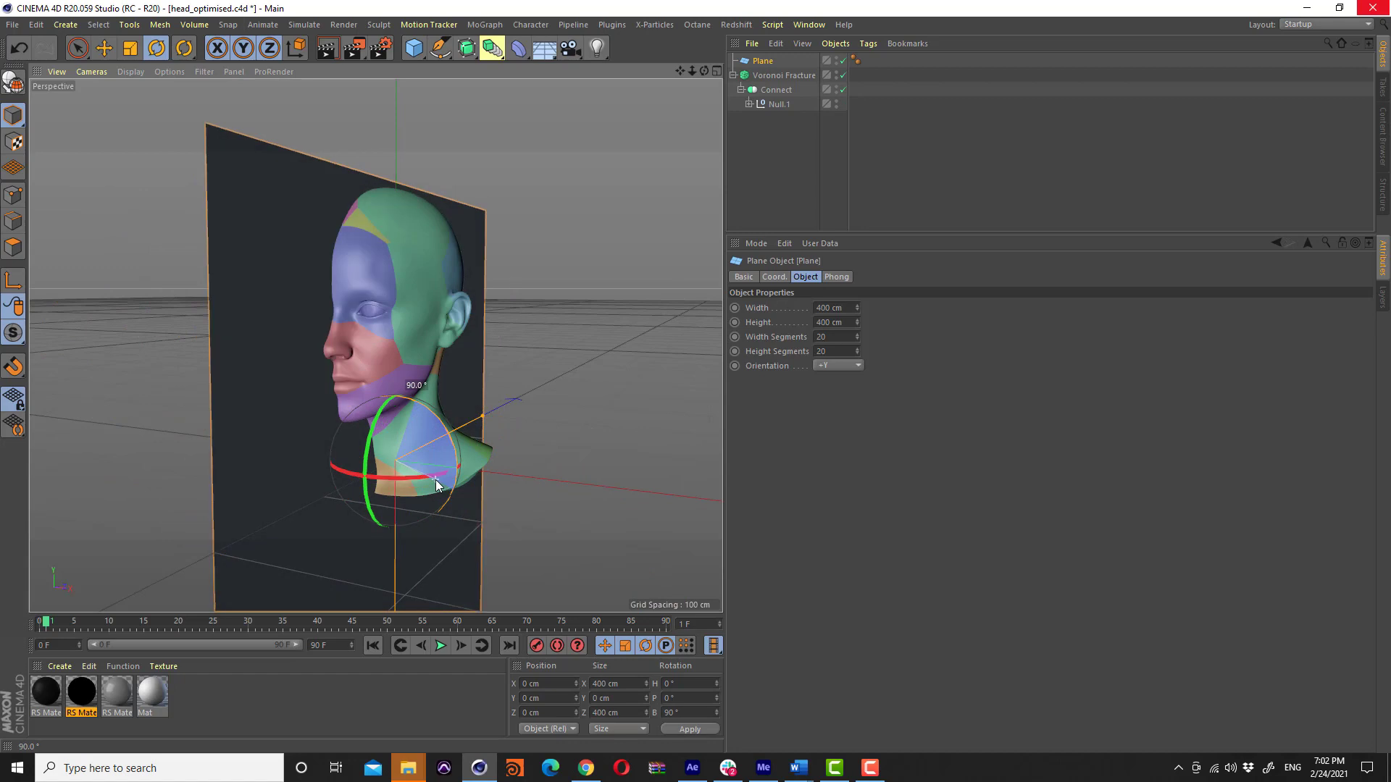
{"action": "left_click", "coordinate": [793, 76]}
{"action": "left_click", "coordinate": [941, 277]}
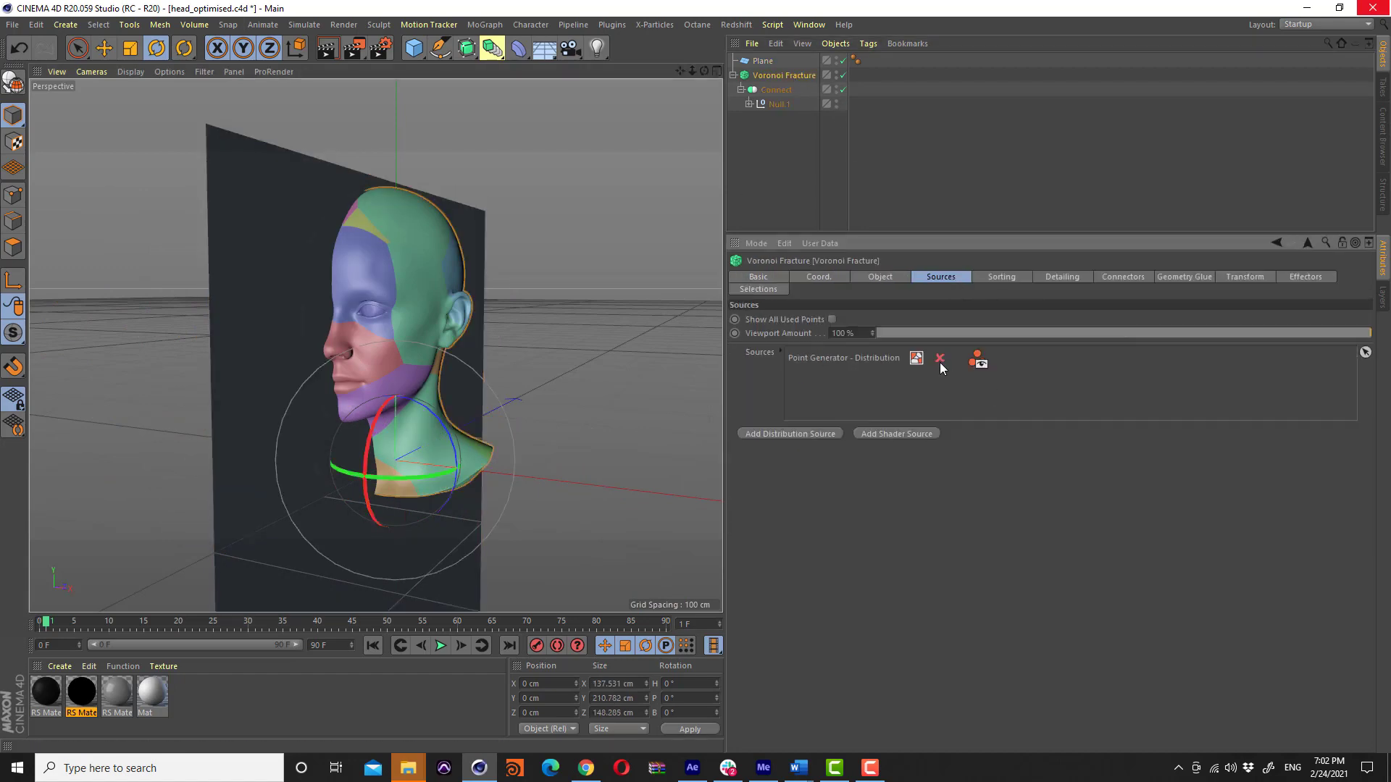
{"action": "left_click_drag", "start_coordinate": [764, 61], "coordinate": [854, 378]}
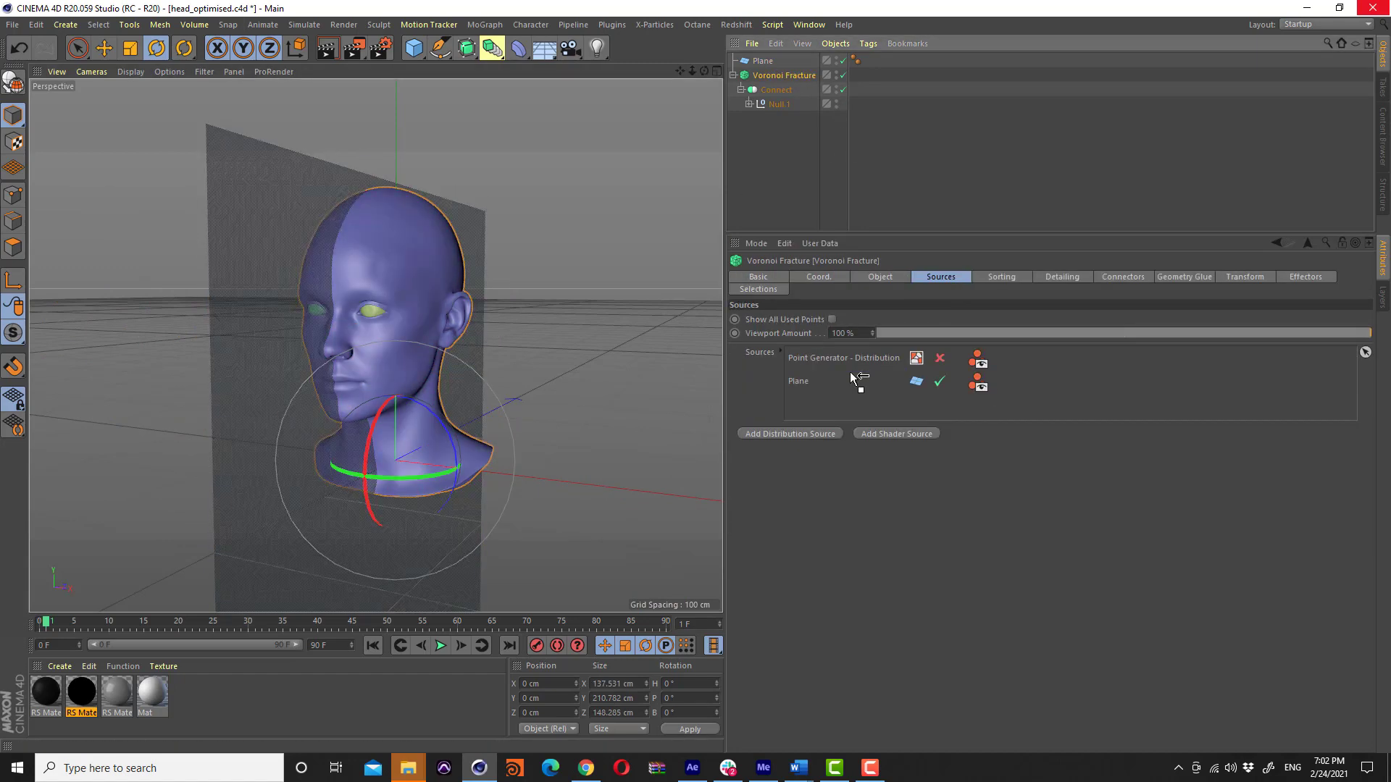
{"action": "mouse_move", "coordinate": [507, 289]}
{"action": "left_mouse_down", "text": "alt"}
{"action": "mouse_move", "coordinate": [311, 288]}
{"action": "mouse_move", "coordinate": [367, 290]}
{"action": "left_mouse_up", "text": "alt"}
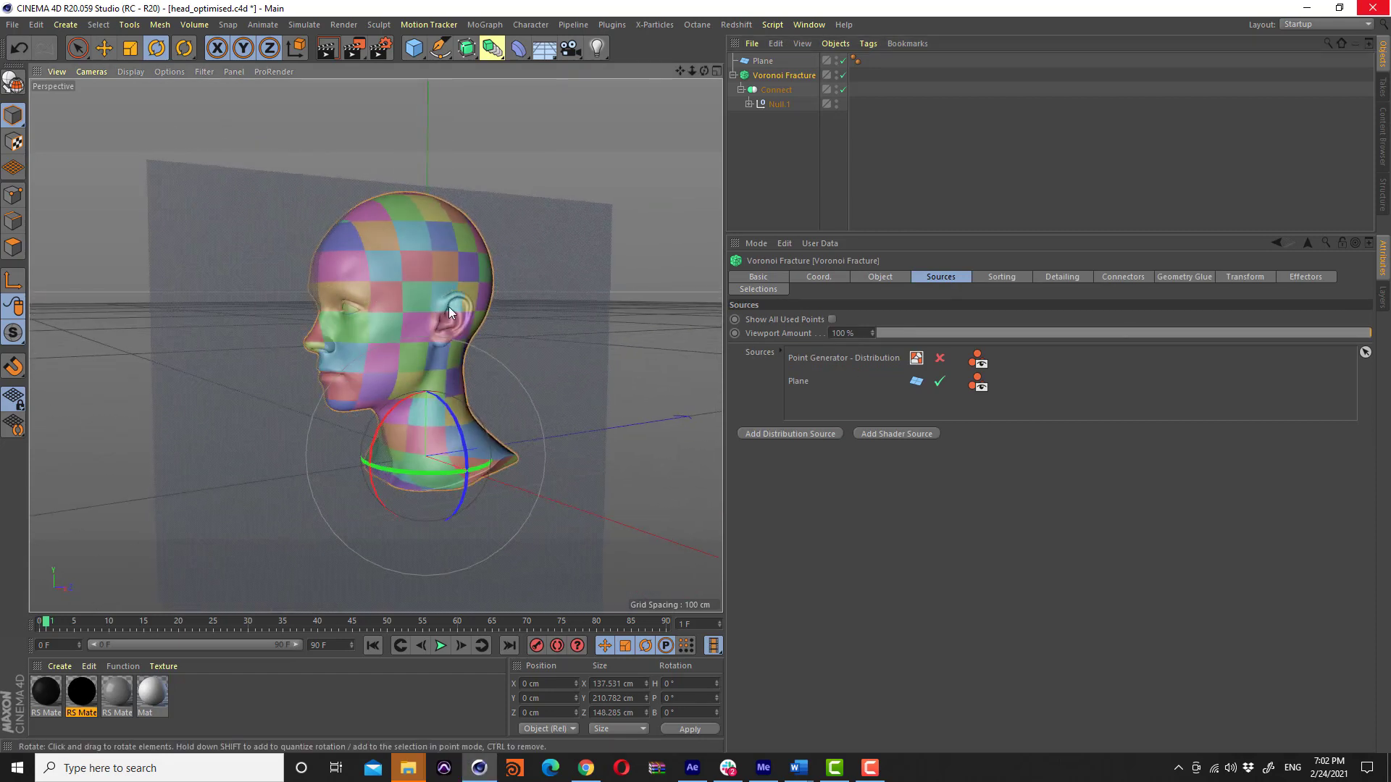
{"action": "left_click_drag", "start_coordinate": [449, 307], "coordinate": [472, 304], "text": "alt"}
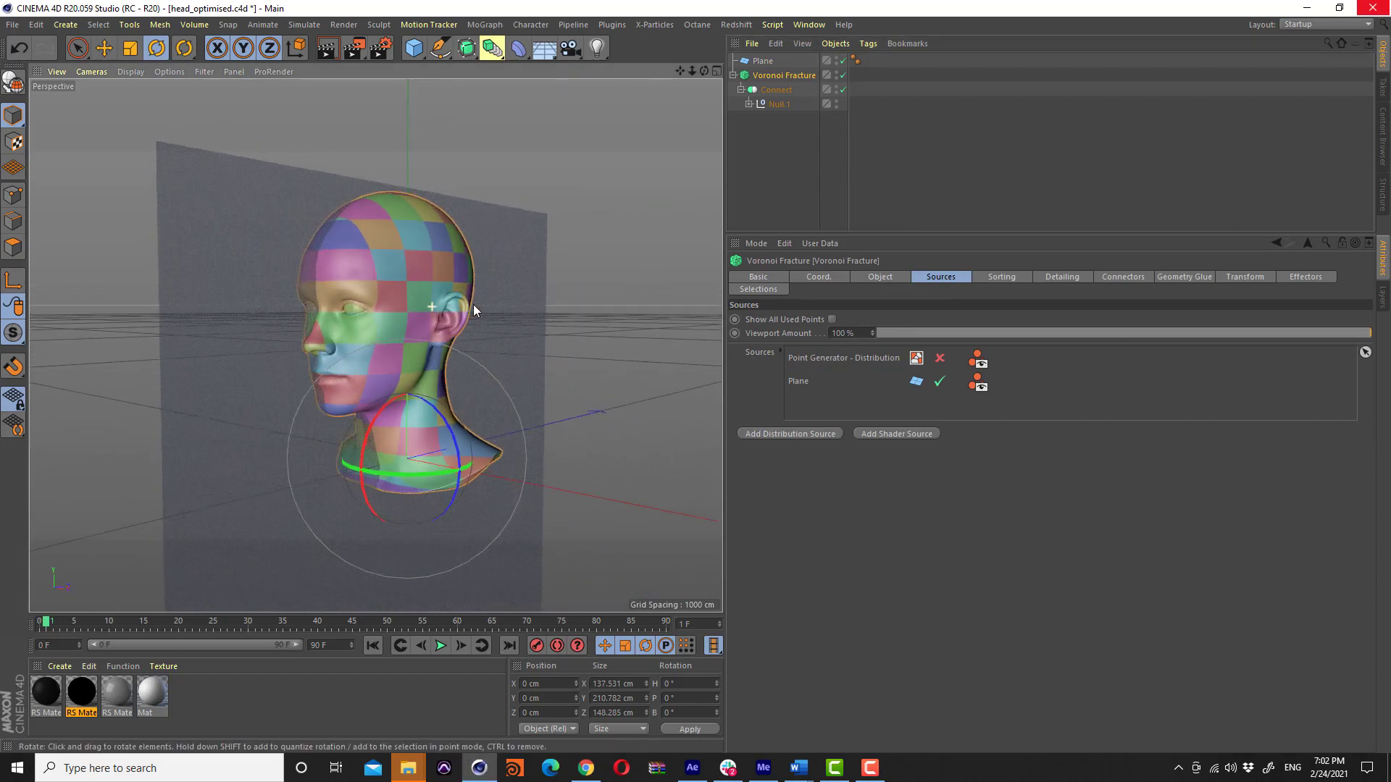
Give the Plane 1 height segment and 200 width segments for thin slices
{"action": "left_click", "coordinate": [767, 62]}
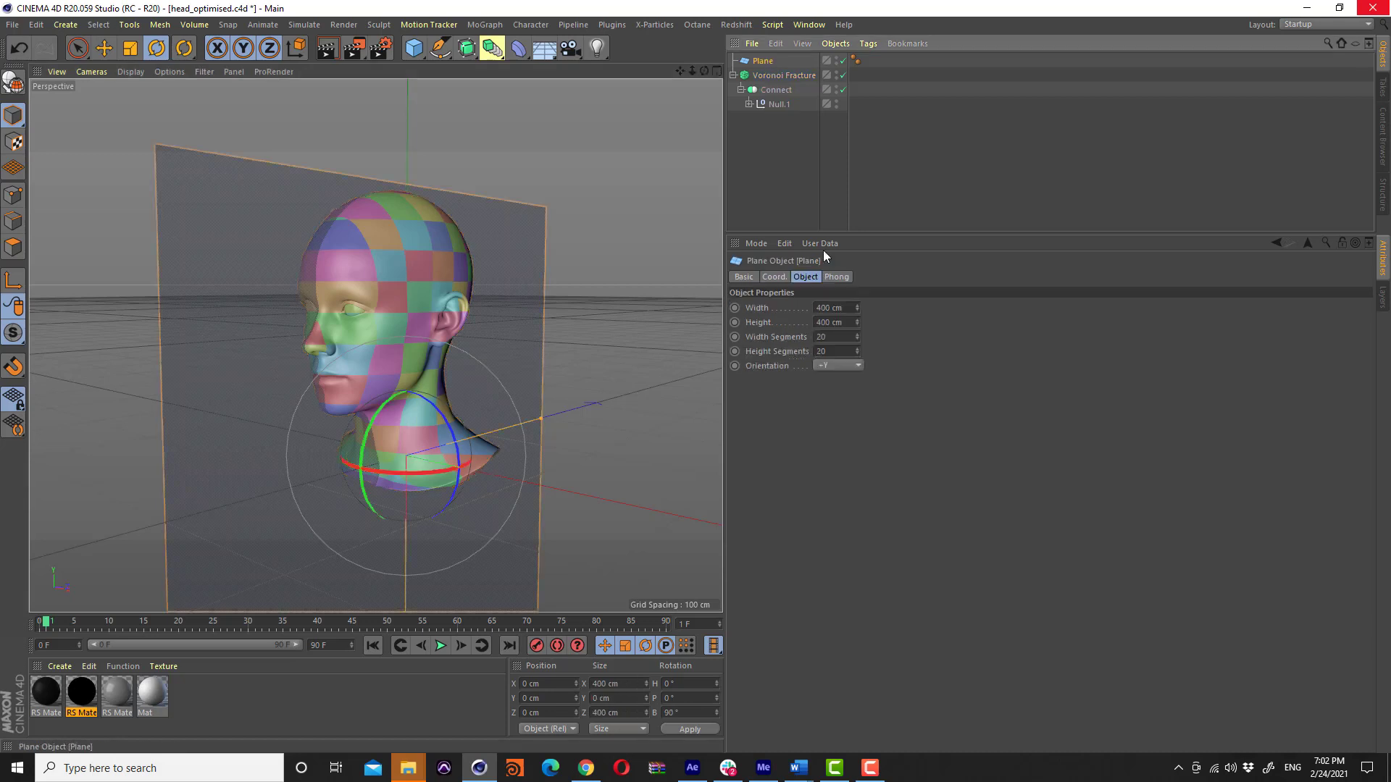
{"action": "double_click", "coordinate": [851, 354]}
{"action": "type", "text": "0"}
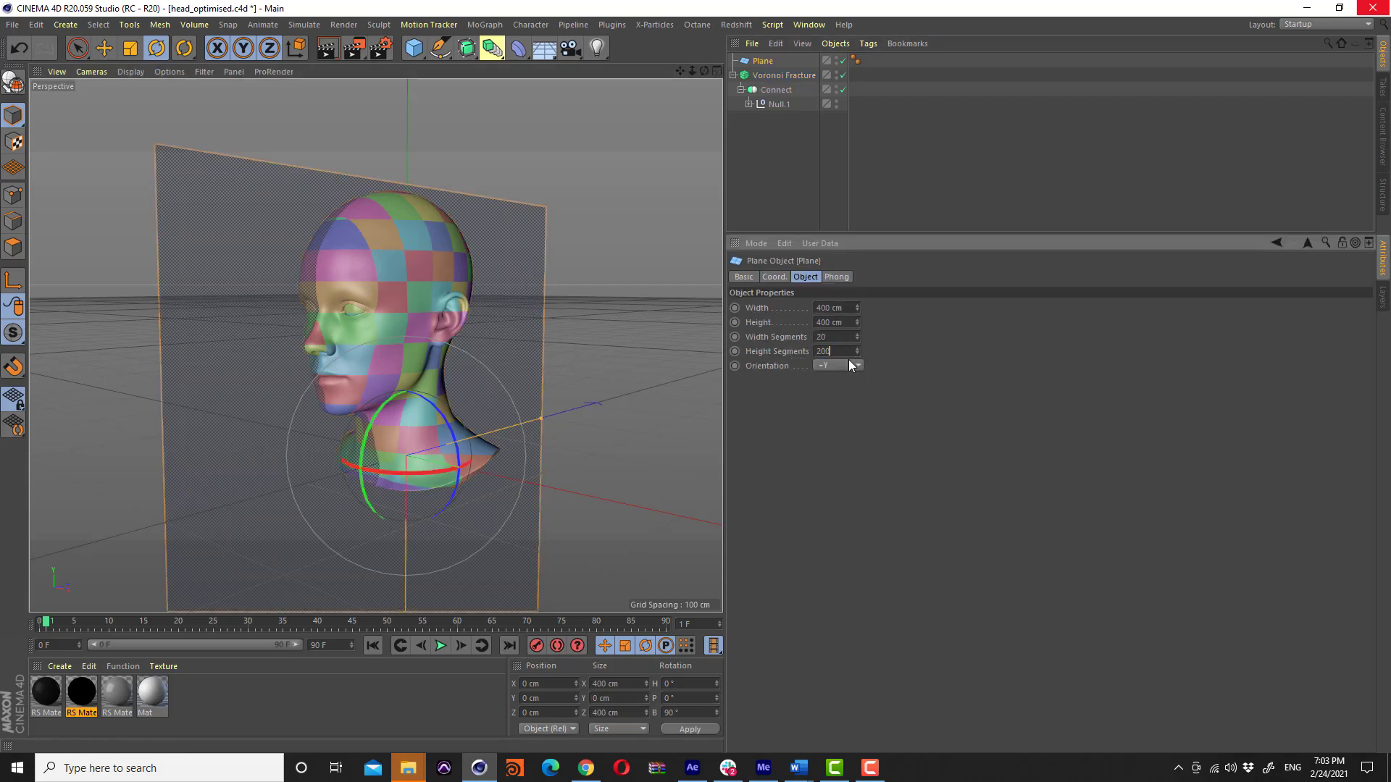
{"action": "key", "text": "Return"}
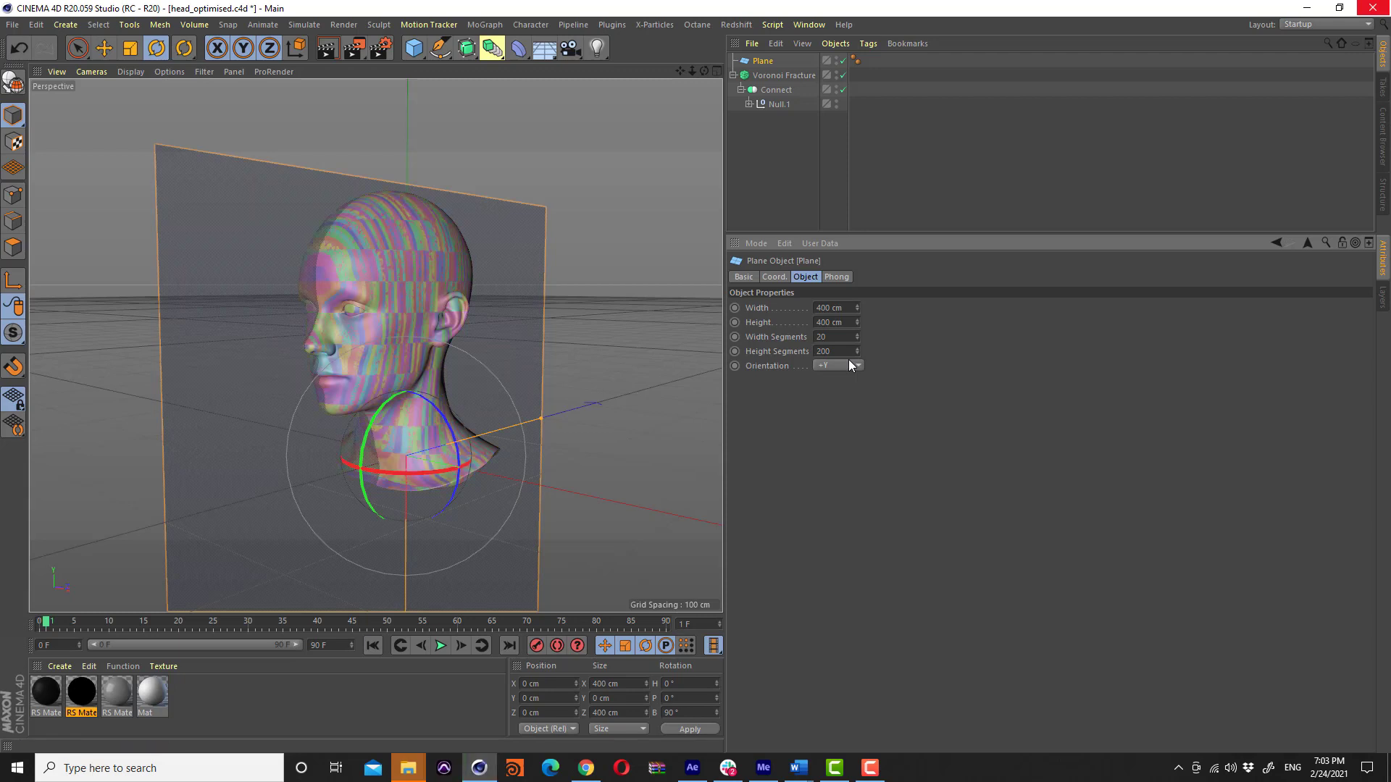
{"action": "double_click", "coordinate": [840, 351]}
{"action": "type", "text": "1"}
{"action": "double_click", "coordinate": [822, 338]}
{"action": "type", "text": "200"}
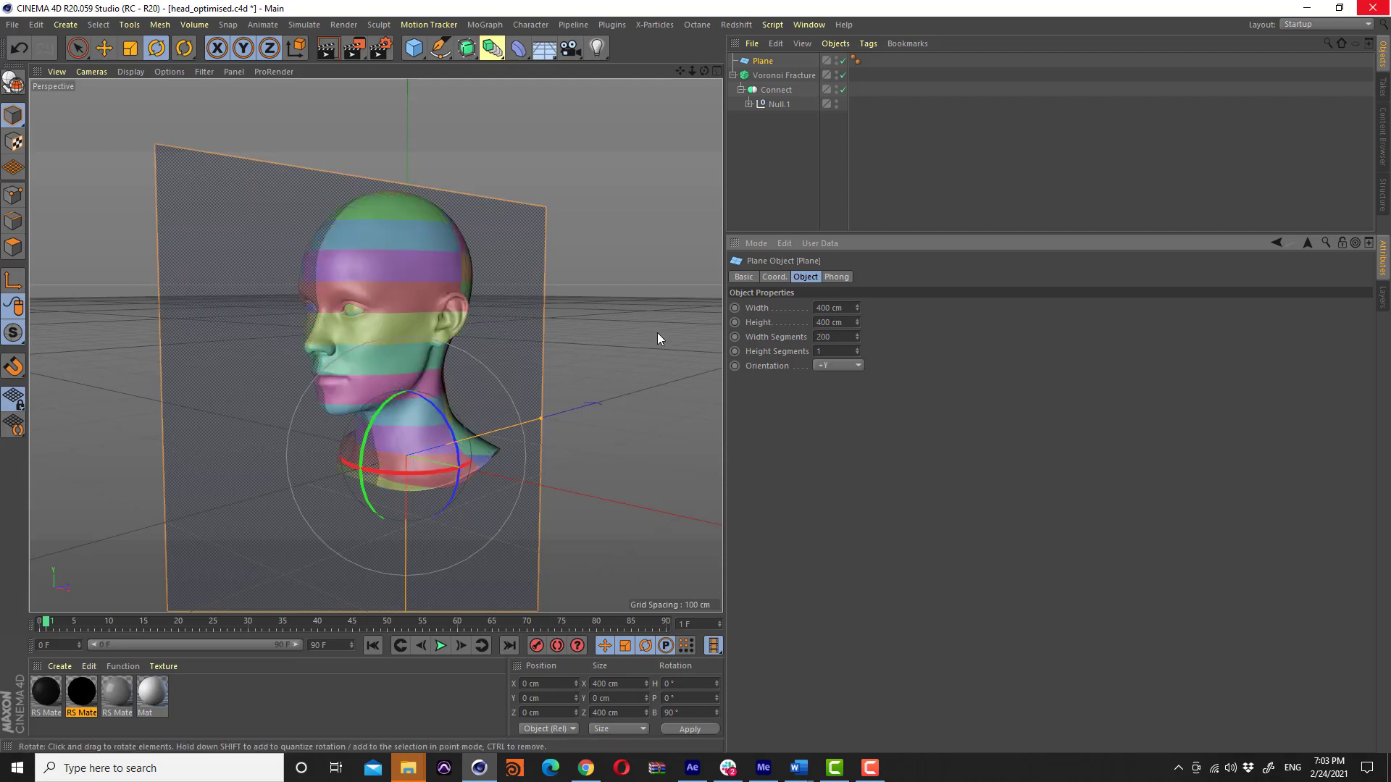
{"action": "key", "text": "Return"}
Slide the Plane back along Z and hide it in the viewport
{"action": "mouse_move", "coordinate": [462, 323]}
{"action": "left_mouse_down", "text": "alt"}
{"action": "mouse_move", "coordinate": [388, 345]}
{"action": "mouse_move", "coordinate": [109, 219]}
{"action": "left_mouse_up", "text": "alt"}
{"action": "left_click", "coordinate": [103, 48]}
{"action": "left_click_drag", "start_coordinate": [328, 223], "coordinate": [433, 395], "text": "alt"}
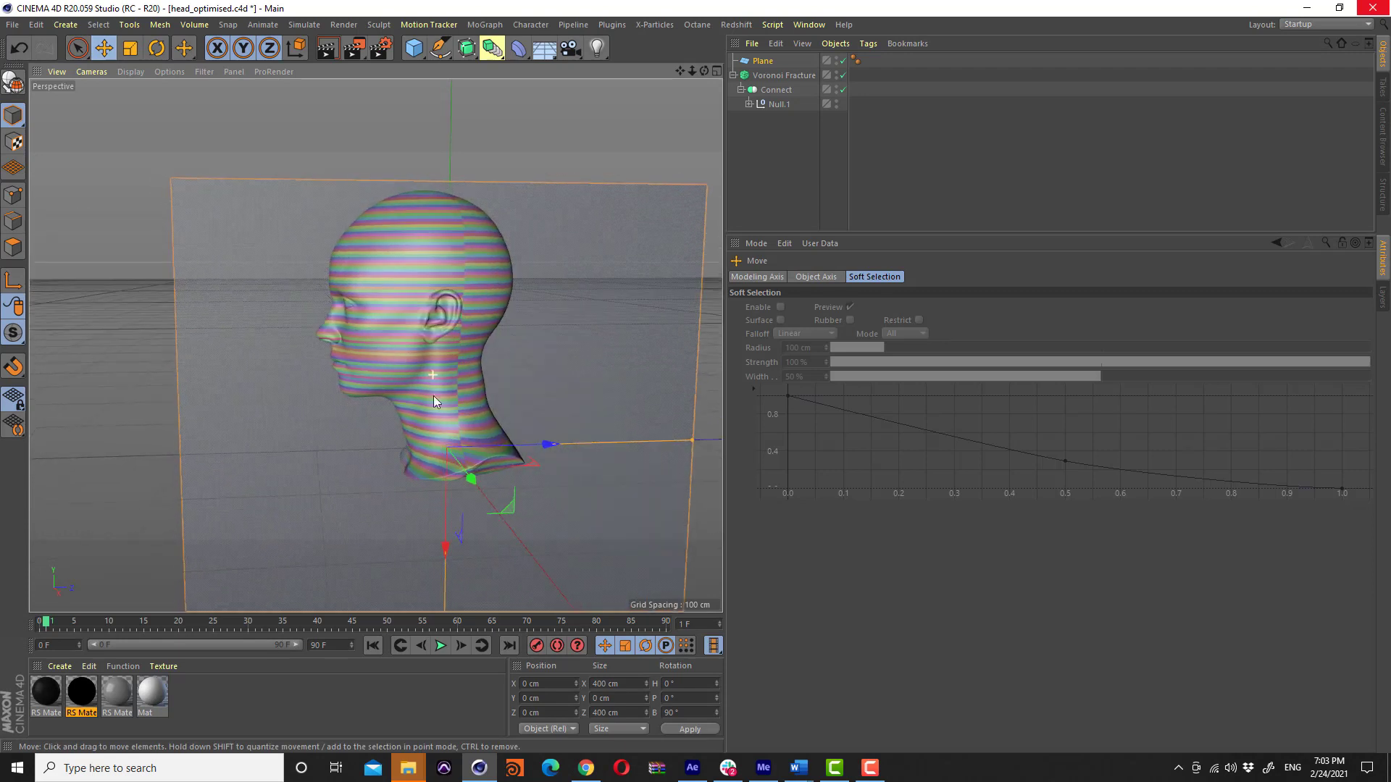
{"action": "left_click_drag", "start_coordinate": [503, 453], "coordinate": [602, 468]}
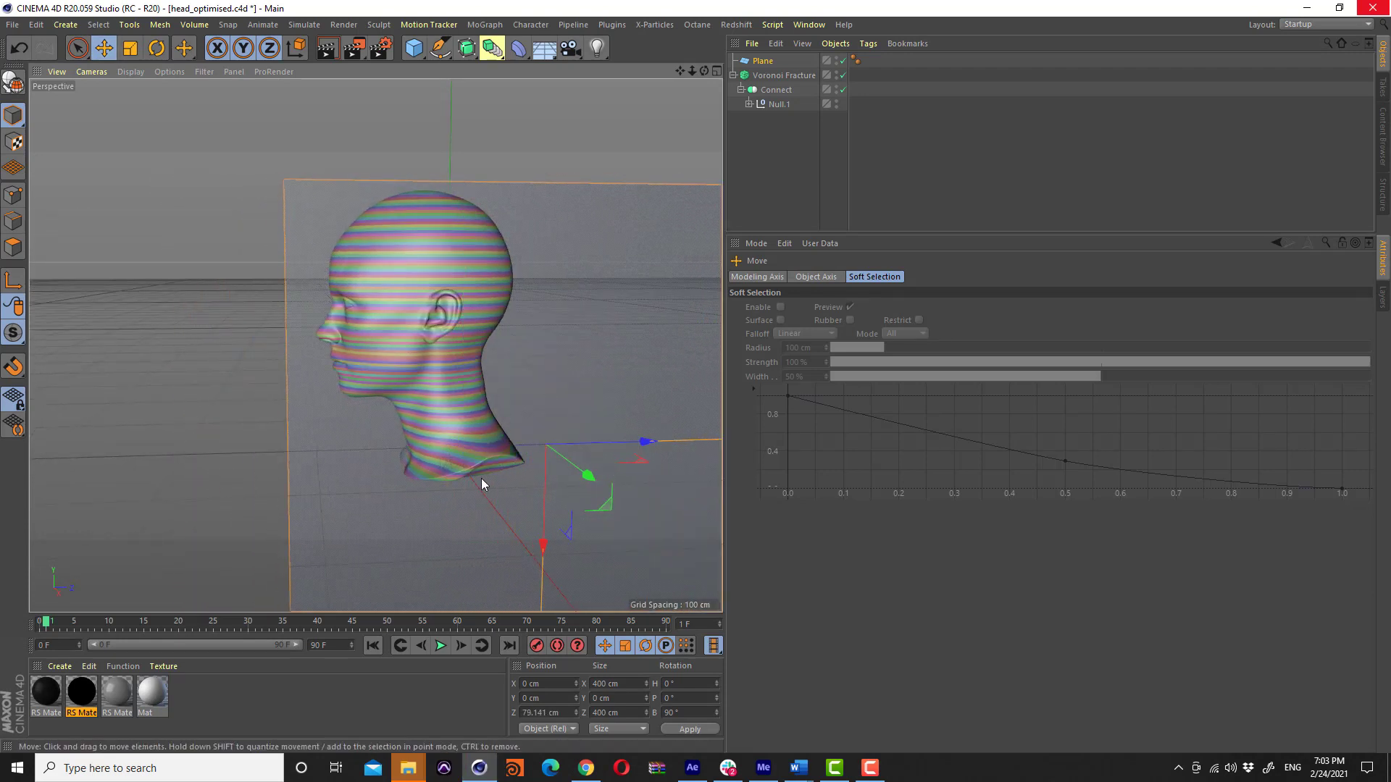
{"action": "left_click_drag", "start_coordinate": [402, 332], "coordinate": [554, 325], "text": "alt"}
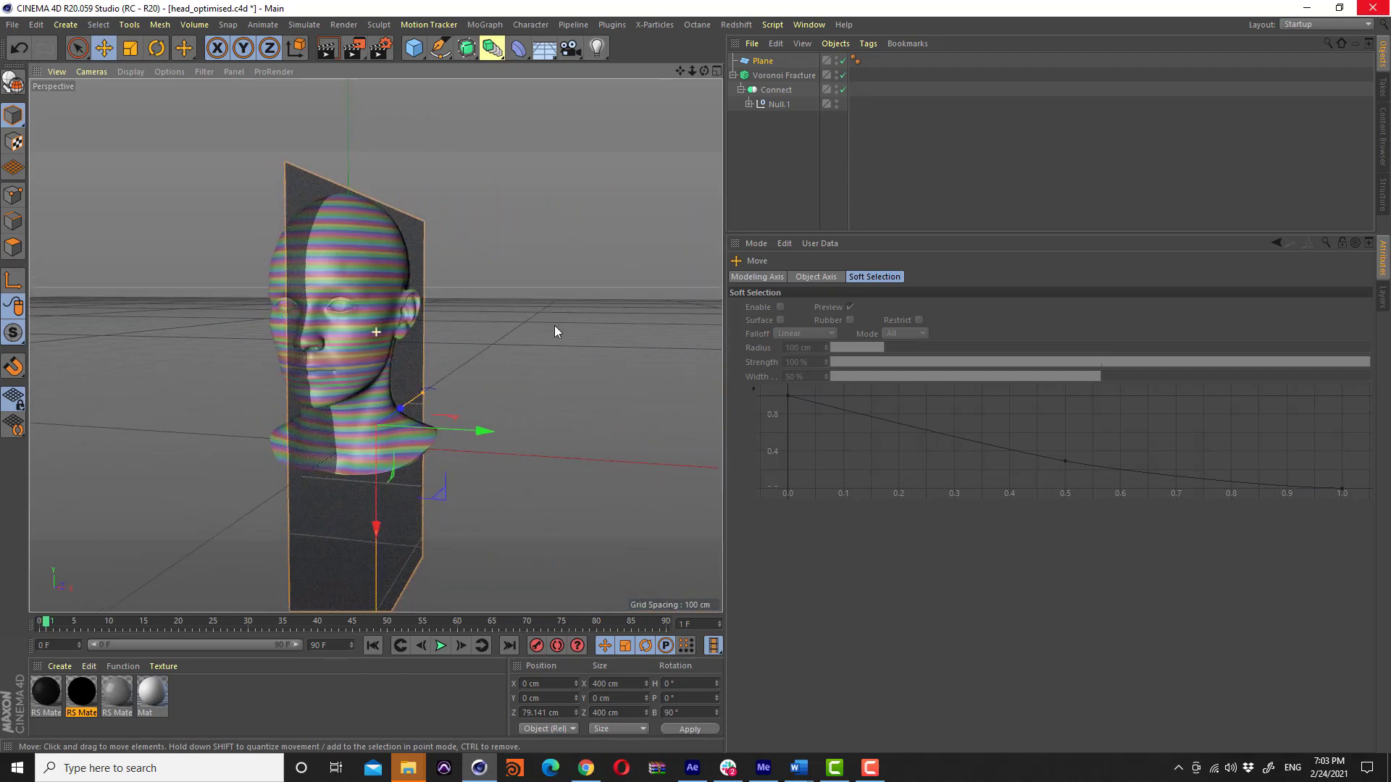
{"action": "double_click", "coordinate": [836, 58]}
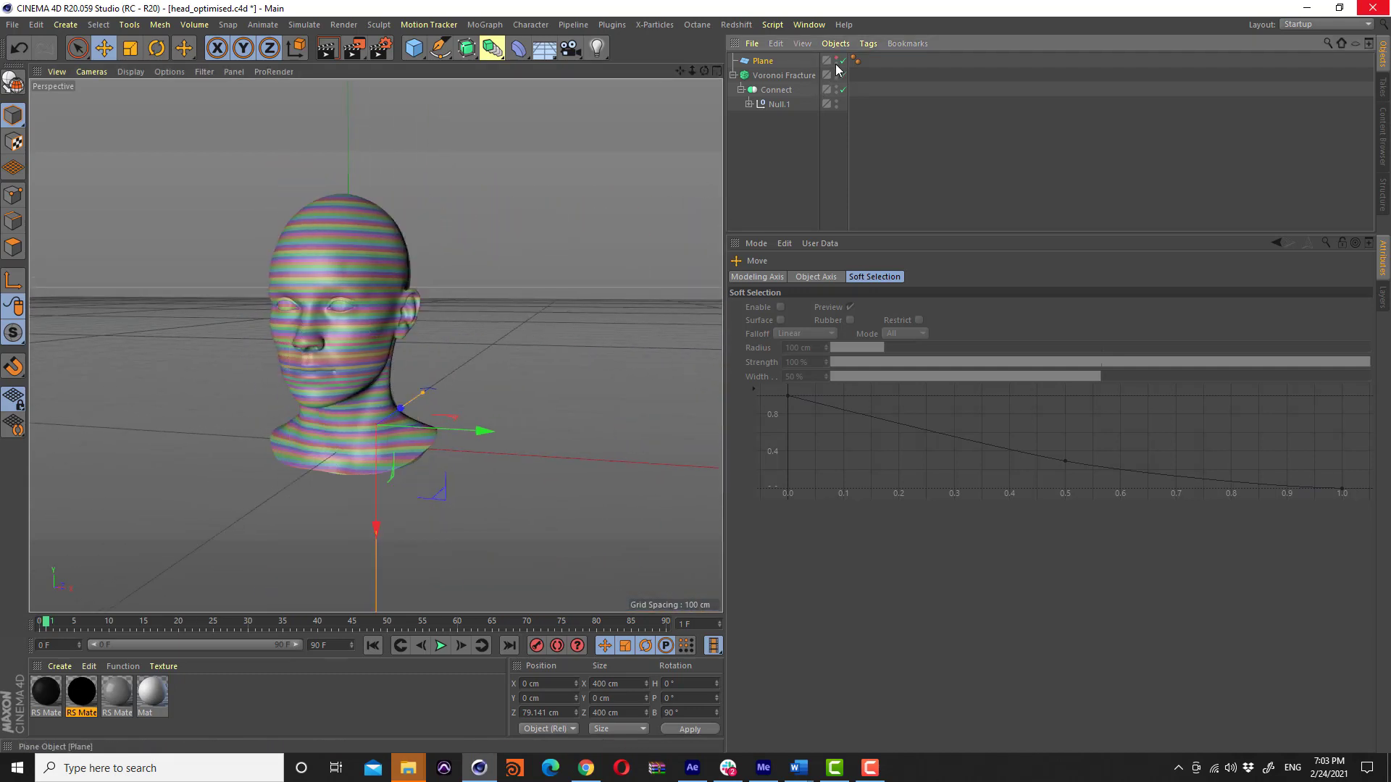
{"action": "left_click", "coordinate": [265, 355]}
{"action": "scroll", "coordinate": [350, 327], "scroll_direction": "up", "scroll_amount": 5}
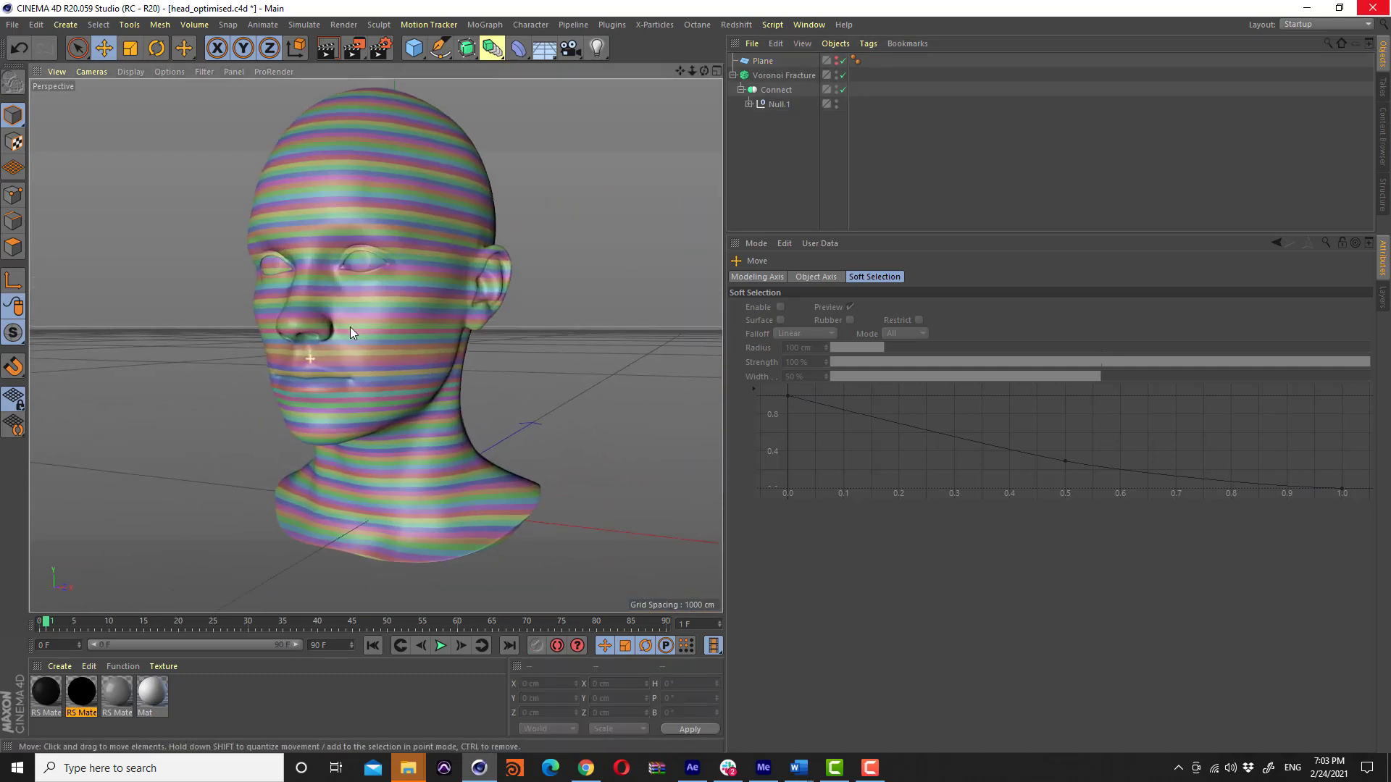
{"action": "mouse_move", "coordinate": [418, 333]}
{"action": "left_mouse_down", "text": "alt"}
{"action": "mouse_move", "coordinate": [457, 326]}
{"action": "mouse_move", "coordinate": [354, 330]}
{"action": "mouse_move", "coordinate": [284, 247]}
{"action": "left_mouse_up", "text": "alt"}
{"action": "scroll", "coordinate": [285, 247], "scroll_direction": "down", "scroll_amount": 5}
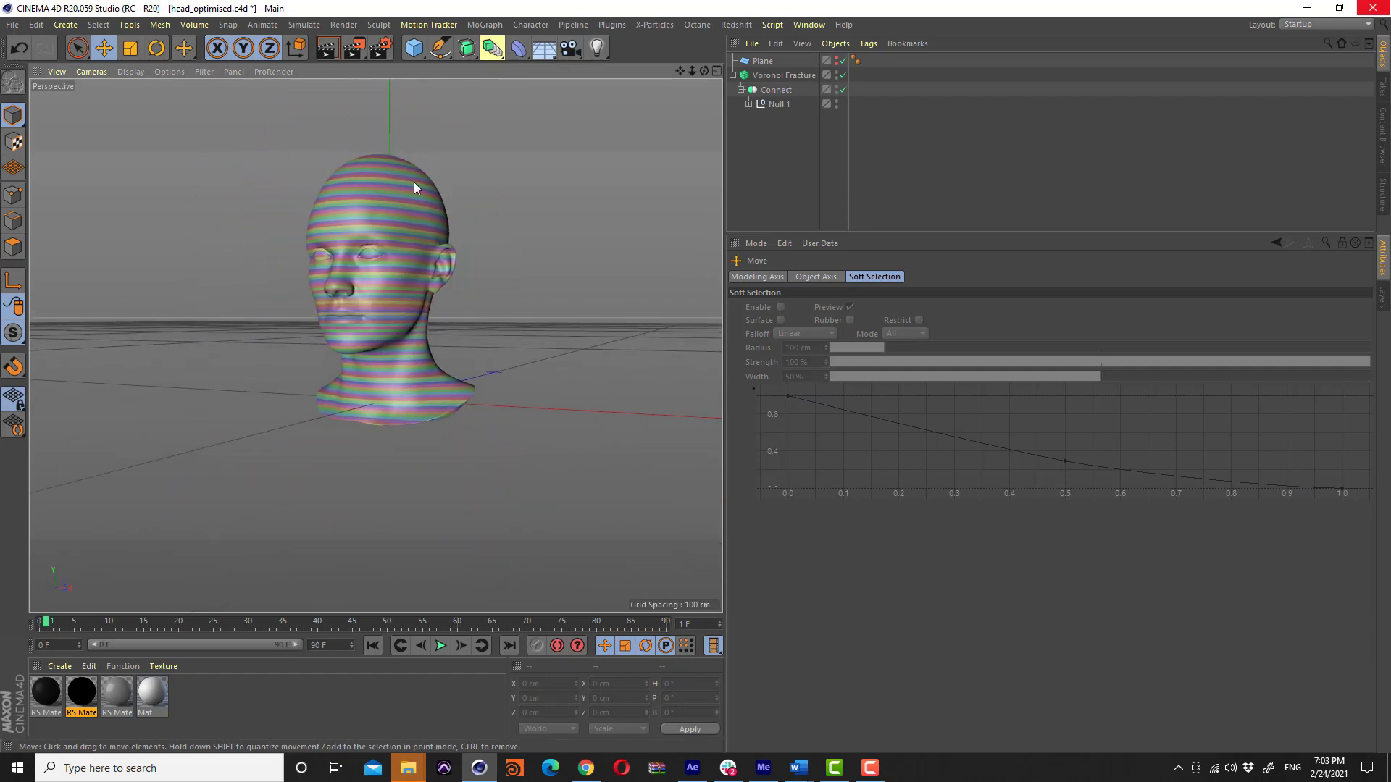
{"action": "left_click", "coordinate": [764, 75]}
{"action": "left_click", "coordinate": [877, 280]}
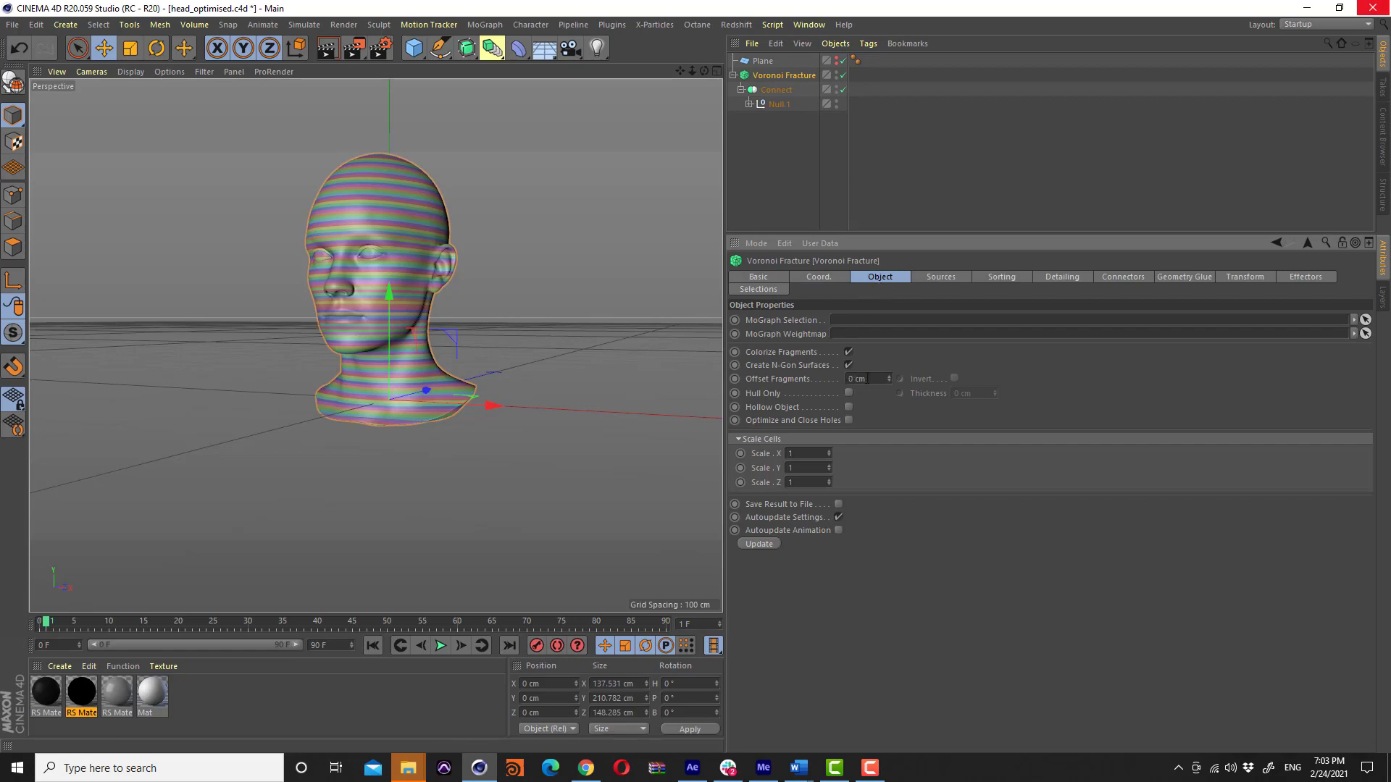
{"action": "left_click", "coordinate": [868, 378]}
{"action": "type", "text": "0.1"}
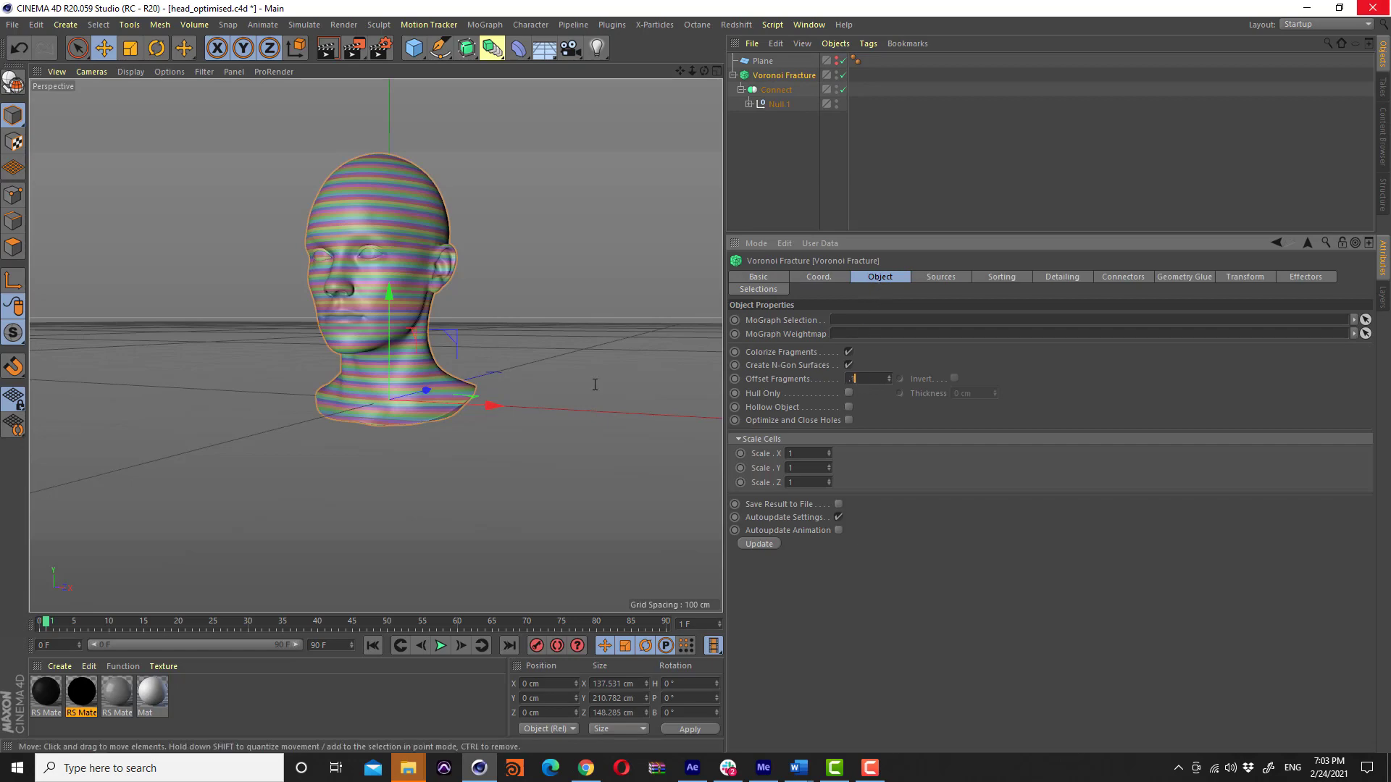
{"action": "key", "text": "Return"}
{"action": "scroll", "coordinate": [413, 196], "scroll_direction": "up", "scroll_amount": 5}
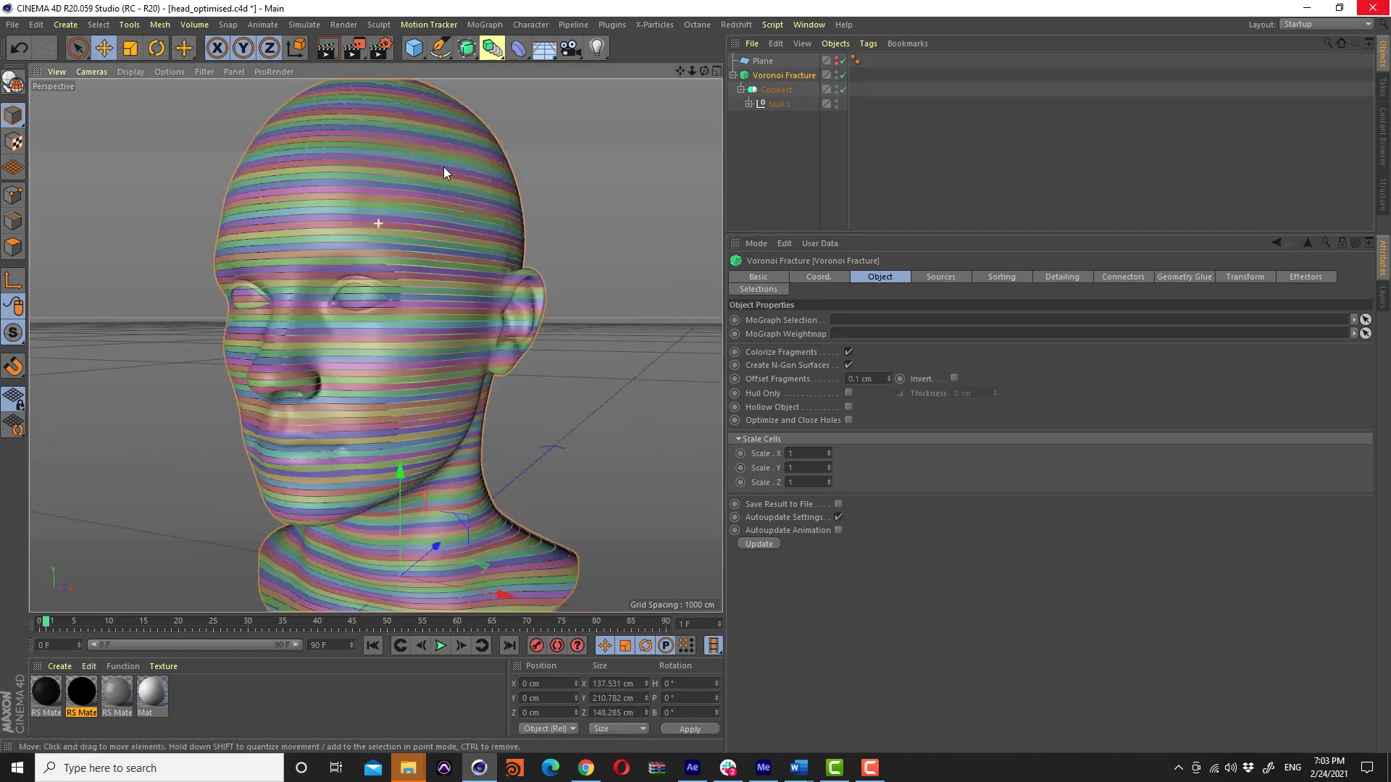
{"action": "scroll", "coordinate": [457, 174], "scroll_direction": "up", "scroll_amount": 3}
{"action": "scroll", "coordinate": [456, 210], "scroll_direction": "up", "scroll_amount": 2}
{"action": "scroll", "coordinate": [468, 239], "scroll_direction": "up", "scroll_amount": 2}
{"action": "scroll", "coordinate": [449, 232], "scroll_direction": "down", "scroll_amount": 3}
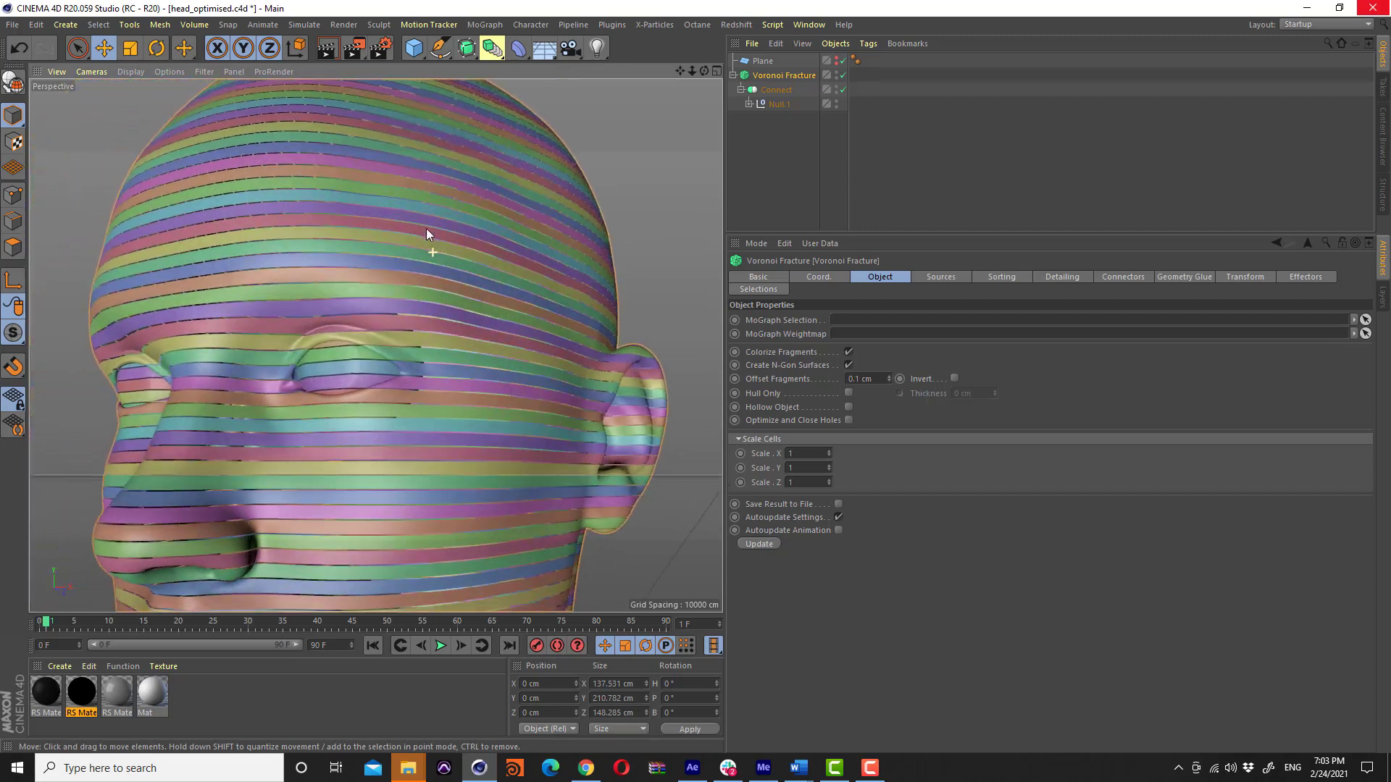
{"action": "left_click_drag", "start_coordinate": [426, 228], "coordinate": [423, 249], "text": "alt"}
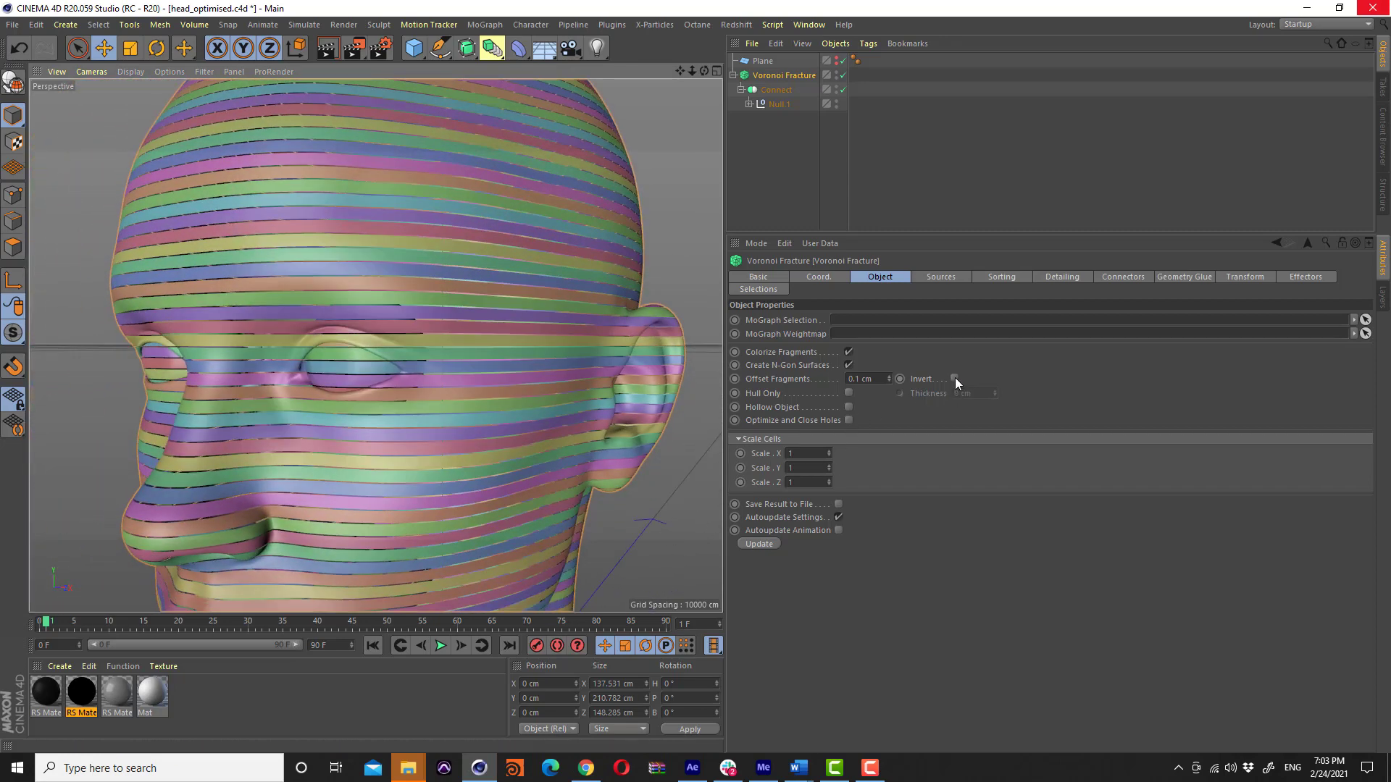
{"action": "left_click", "coordinate": [954, 377]}
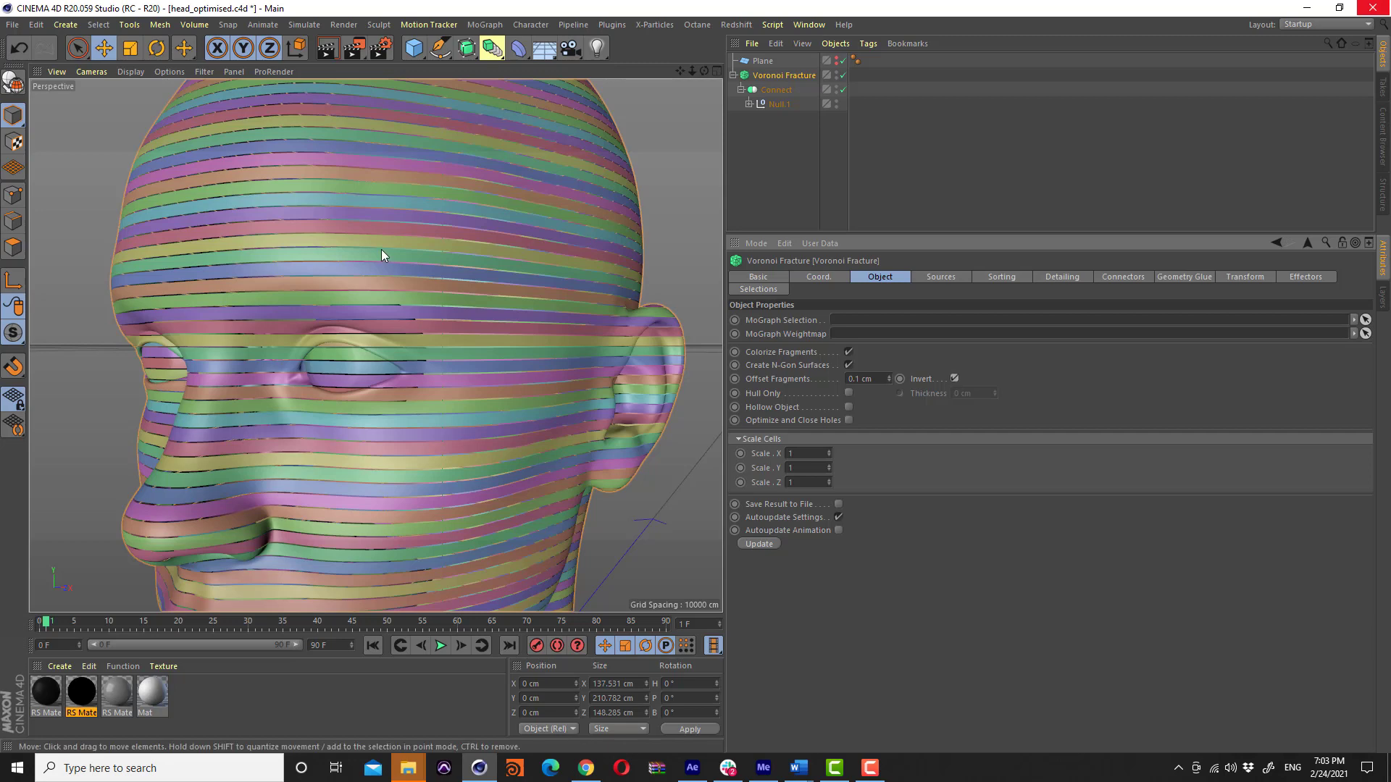
{"action": "right_click_drag", "start_coordinate": [381, 249], "coordinate": [407, 273], "text": "alt"}
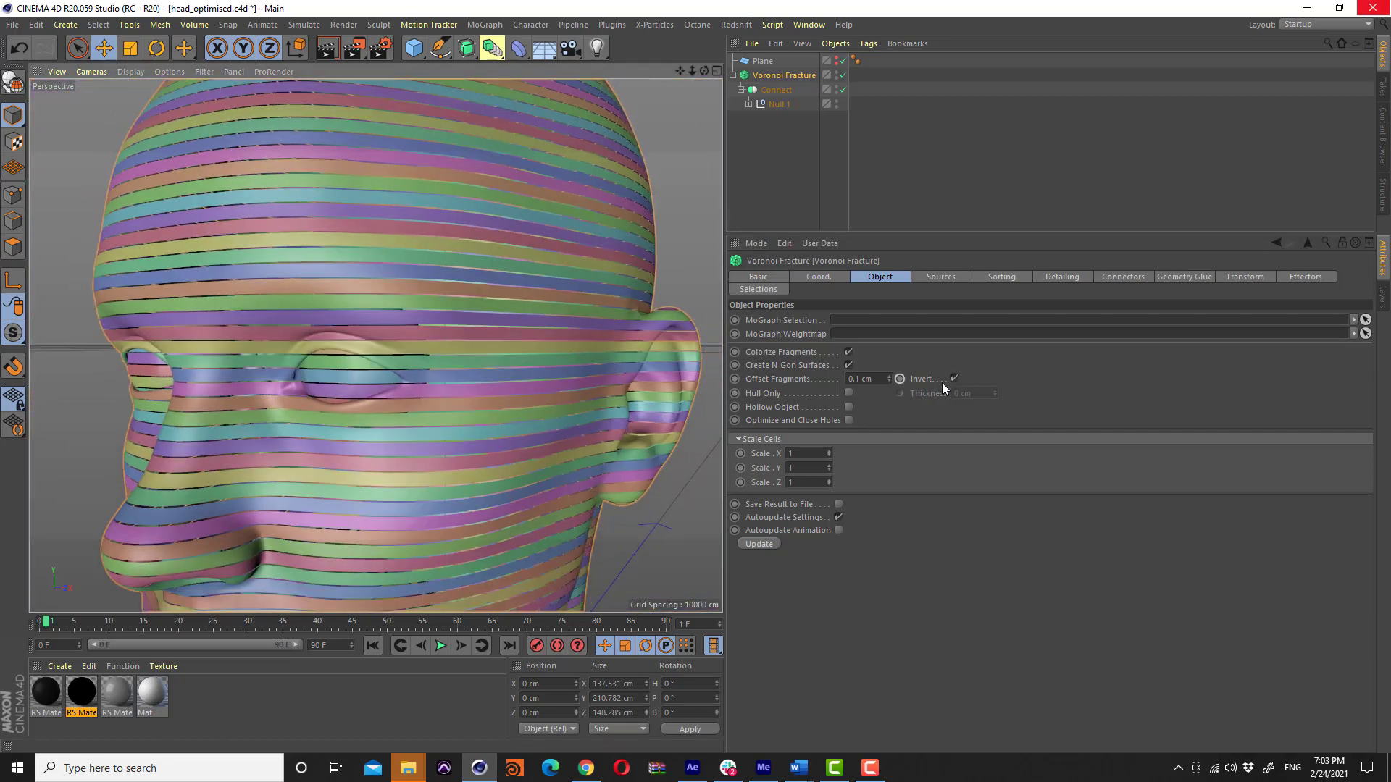
{"action": "left_click", "coordinate": [955, 378]}
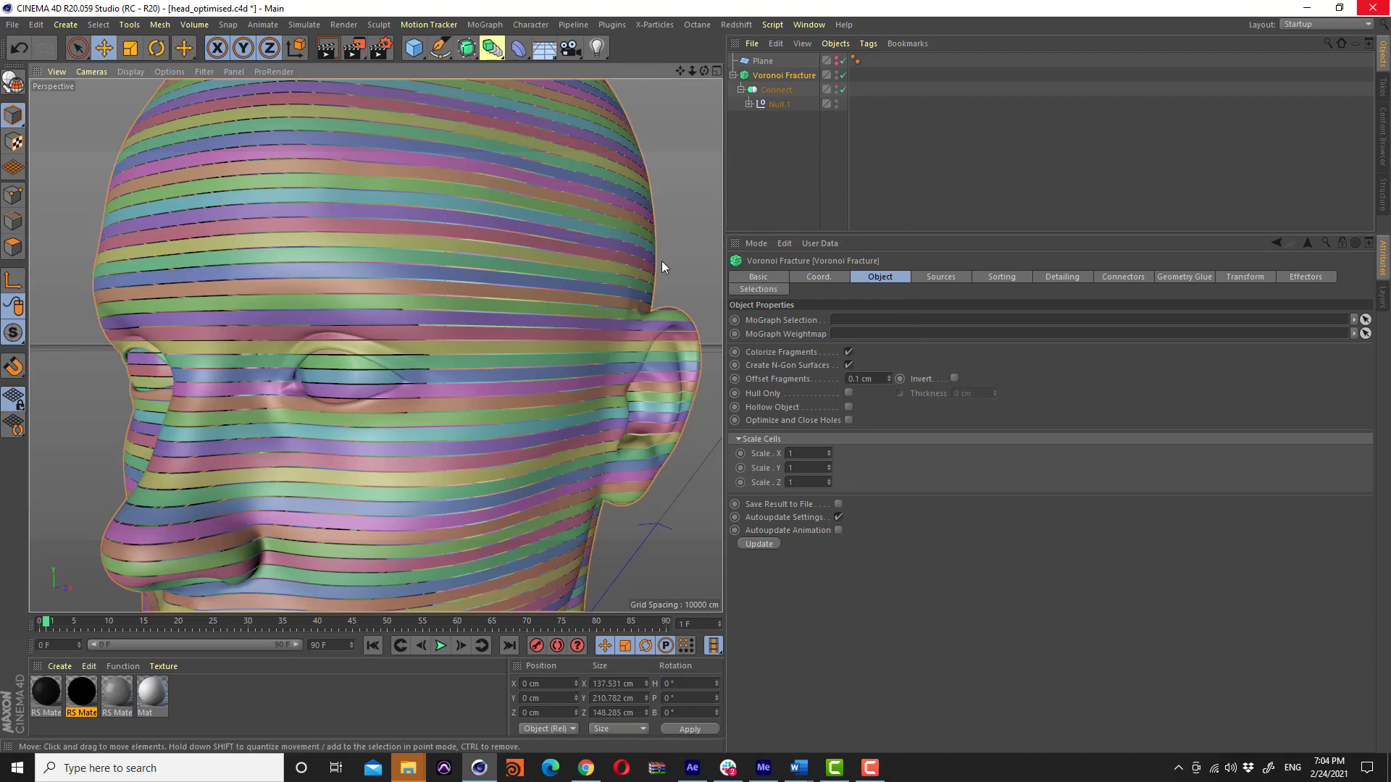
Turn off Weld on the Connect object
{"action": "left_click", "coordinate": [877, 379]}
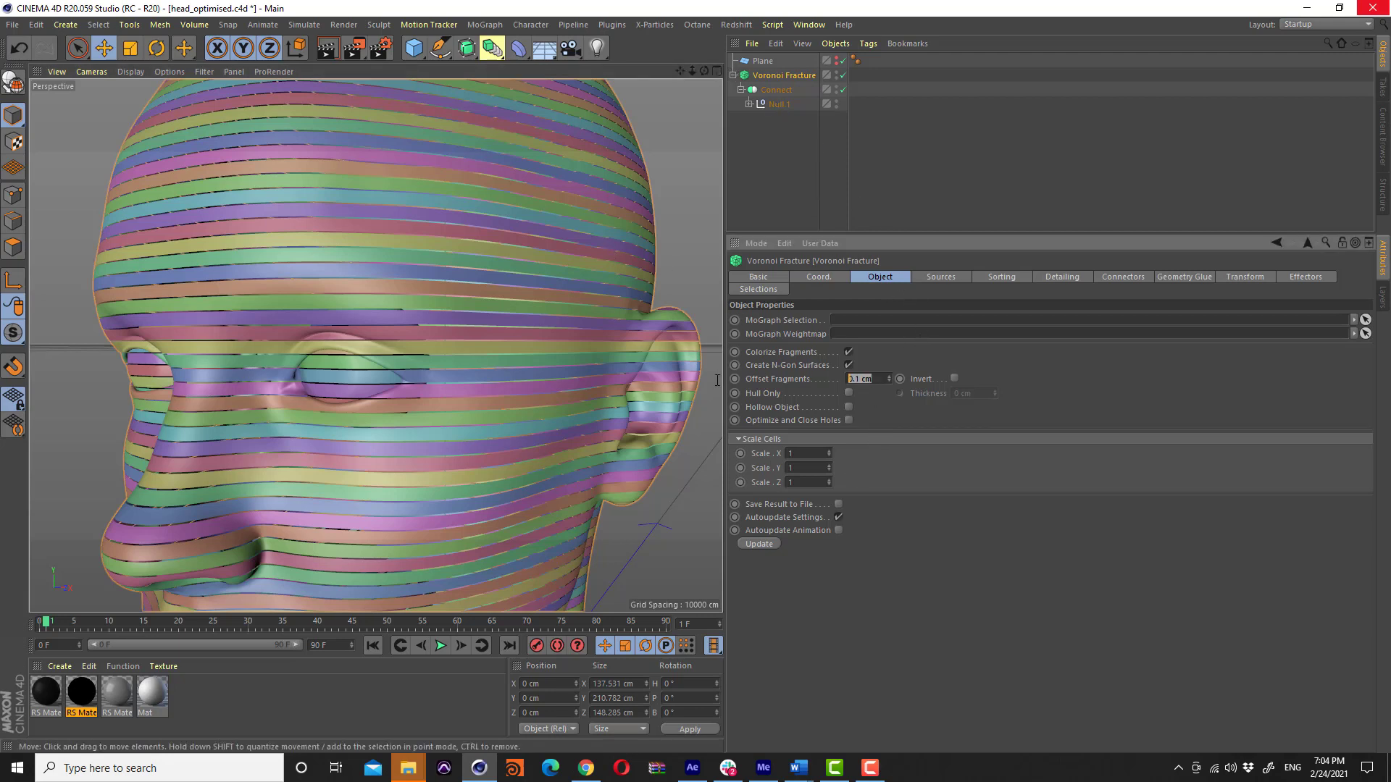
{"action": "left_click", "coordinate": [767, 90]}
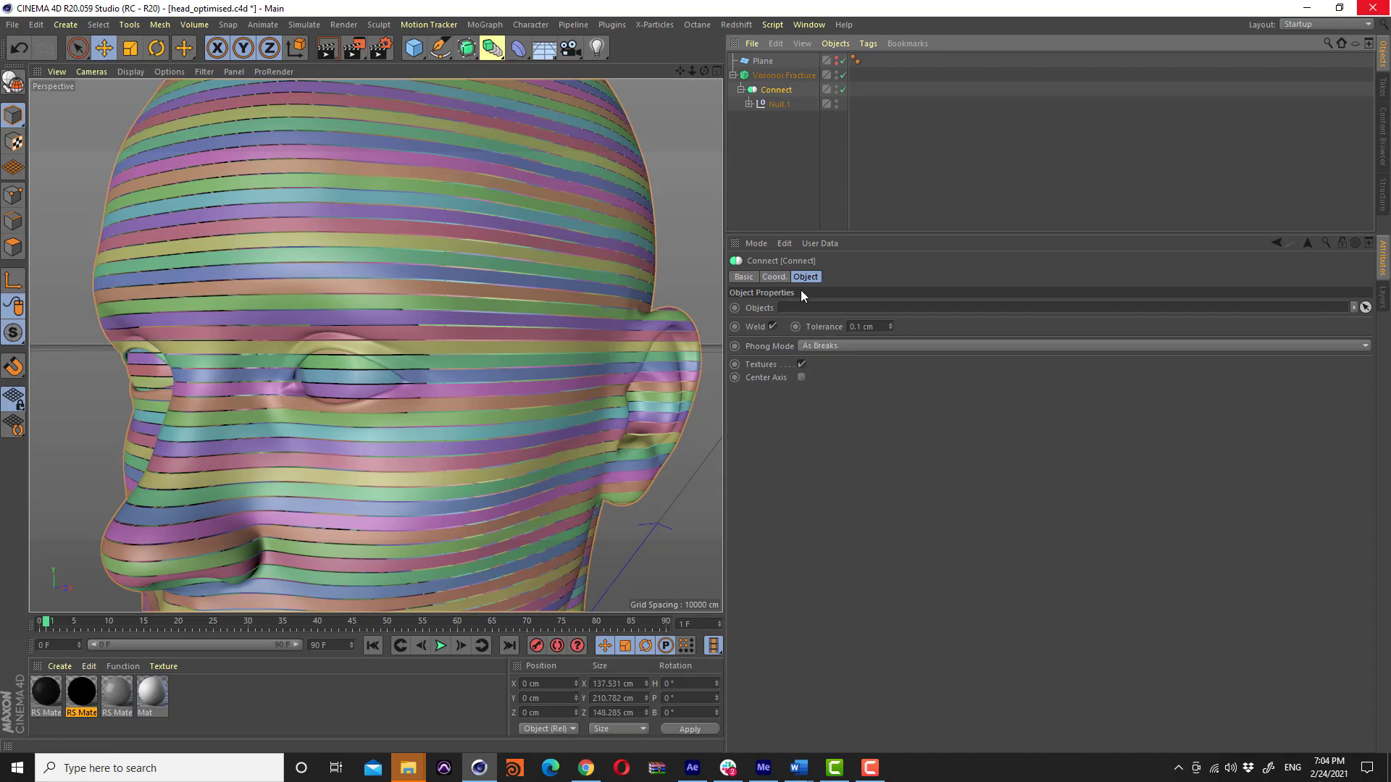
{"action": "left_click", "coordinate": [774, 326]}
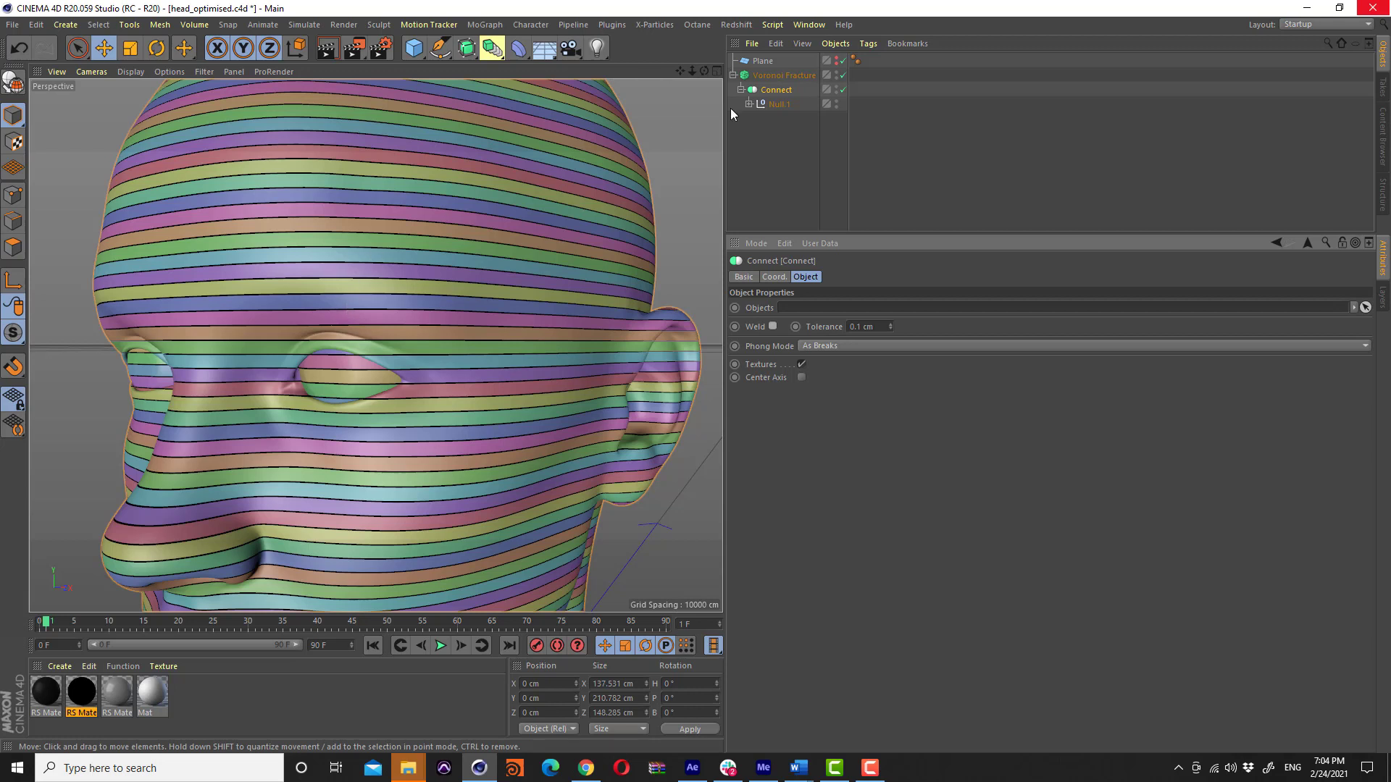
Set the Voronoi Fracture's Offset Fragments to 0.5 cm and review the settings
{"action": "left_click", "coordinate": [784, 75]}
{"action": "left_click", "coordinate": [875, 381]}
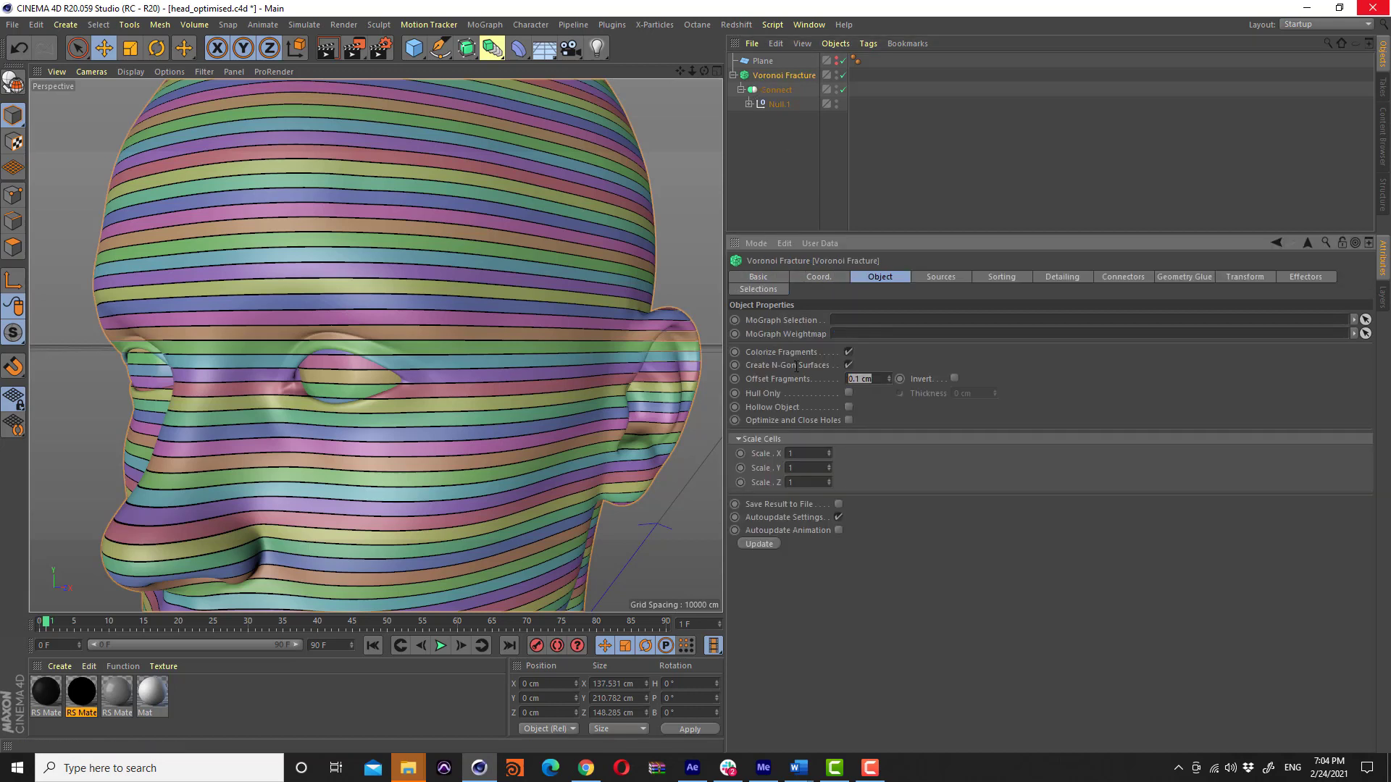
{"action": "type", "text": "0.5"}
{"action": "key", "text": "Return"}
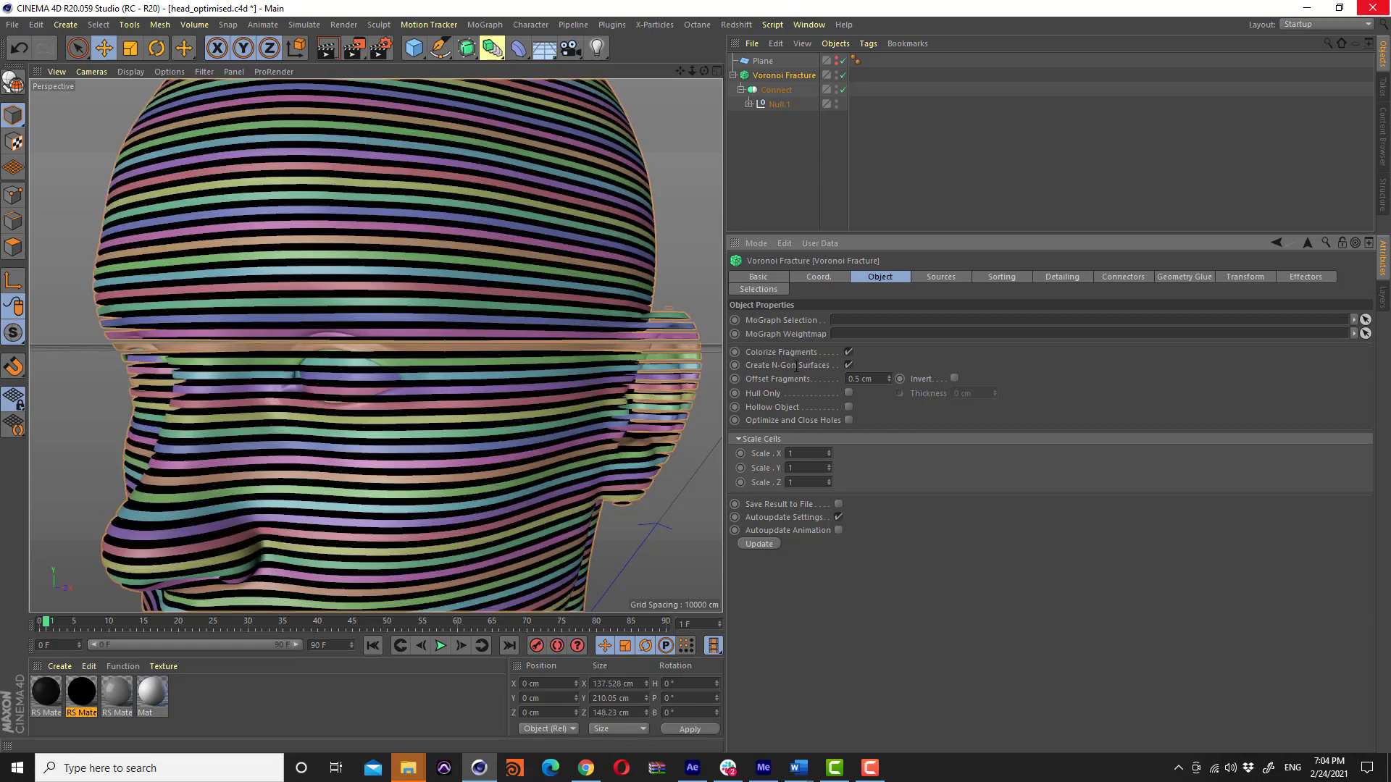
{"action": "scroll", "coordinate": [467, 325], "scroll_direction": "down", "scroll_amount": 5}
{"action": "scroll", "coordinate": [465, 383], "scroll_direction": "down", "scroll_amount": 3}
{"action": "scroll", "coordinate": [450, 449], "scroll_direction": "down", "scroll_amount": 5}
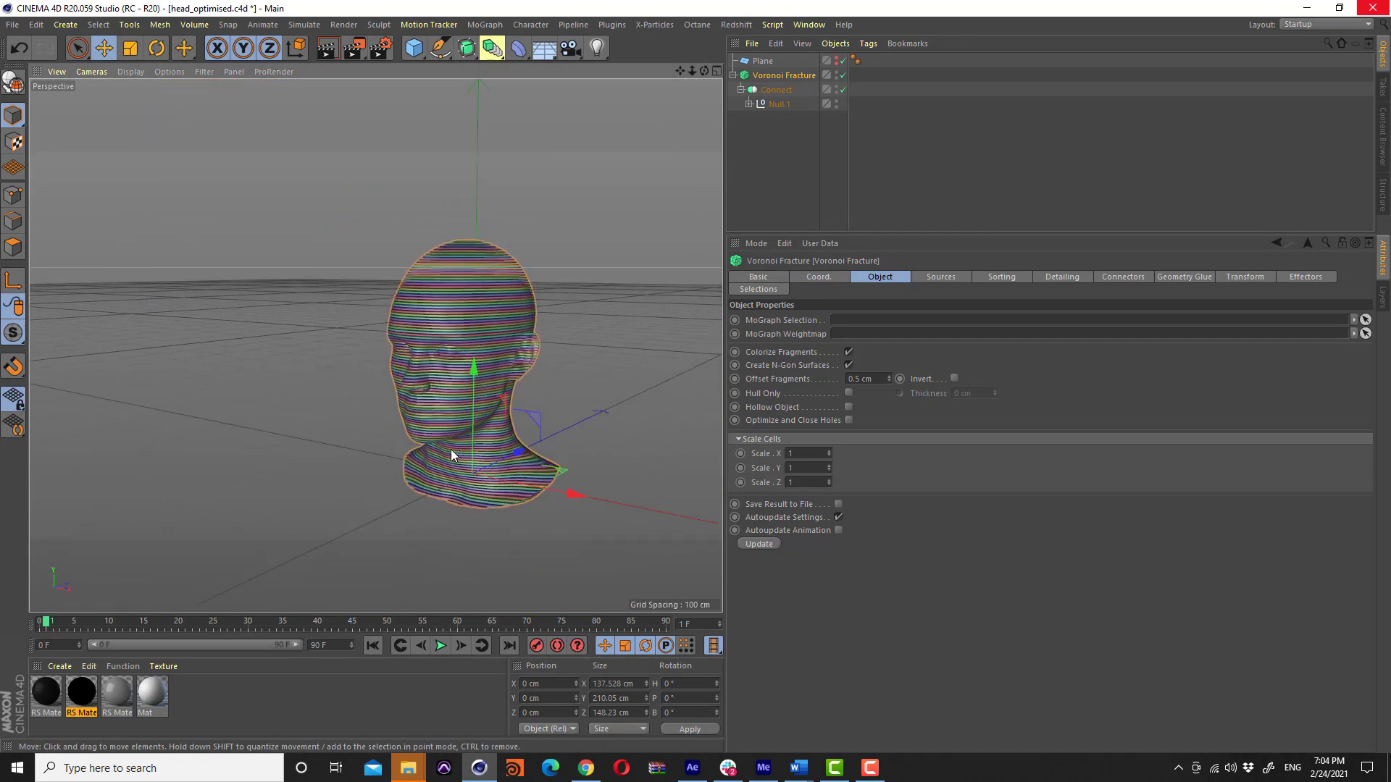
{"action": "scroll", "coordinate": [471, 427], "scroll_direction": "up", "scroll_amount": 2}
{"action": "scroll", "coordinate": [522, 366], "scroll_direction": "up", "scroll_amount": 4}
{"action": "scroll", "coordinate": [586, 308], "scroll_direction": "up", "scroll_amount": 4}
{"action": "scroll", "coordinate": [645, 268], "scroll_direction": "up", "scroll_amount": 4}
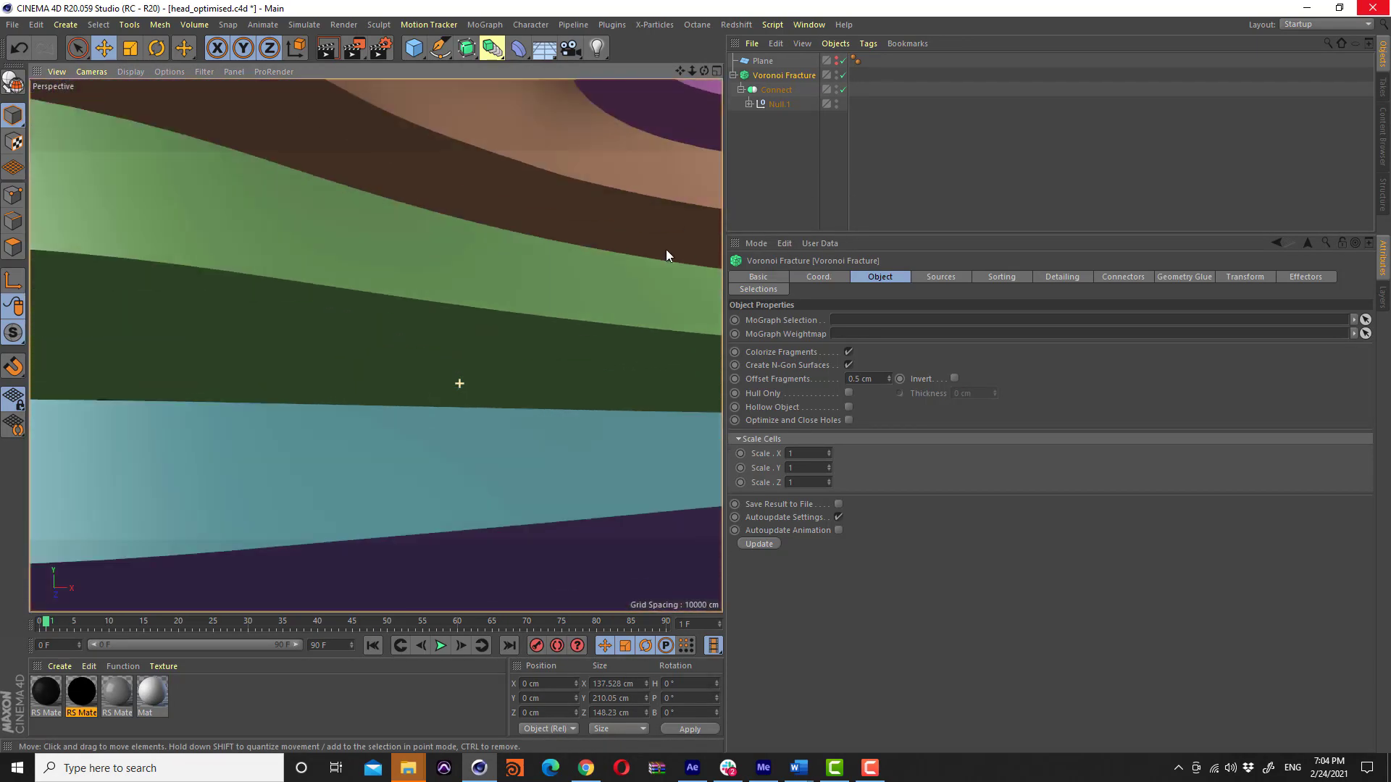
{"action": "scroll", "coordinate": [667, 254], "scroll_direction": "down", "scroll_amount": 2}
{"action": "scroll", "coordinate": [692, 232], "scroll_direction": "down", "scroll_amount": 5}
{"action": "scroll", "coordinate": [636, 301], "scroll_direction": "down", "scroll_amount": 3}
{"action": "scroll", "coordinate": [599, 333], "scroll_direction": "up", "scroll_amount": 2}
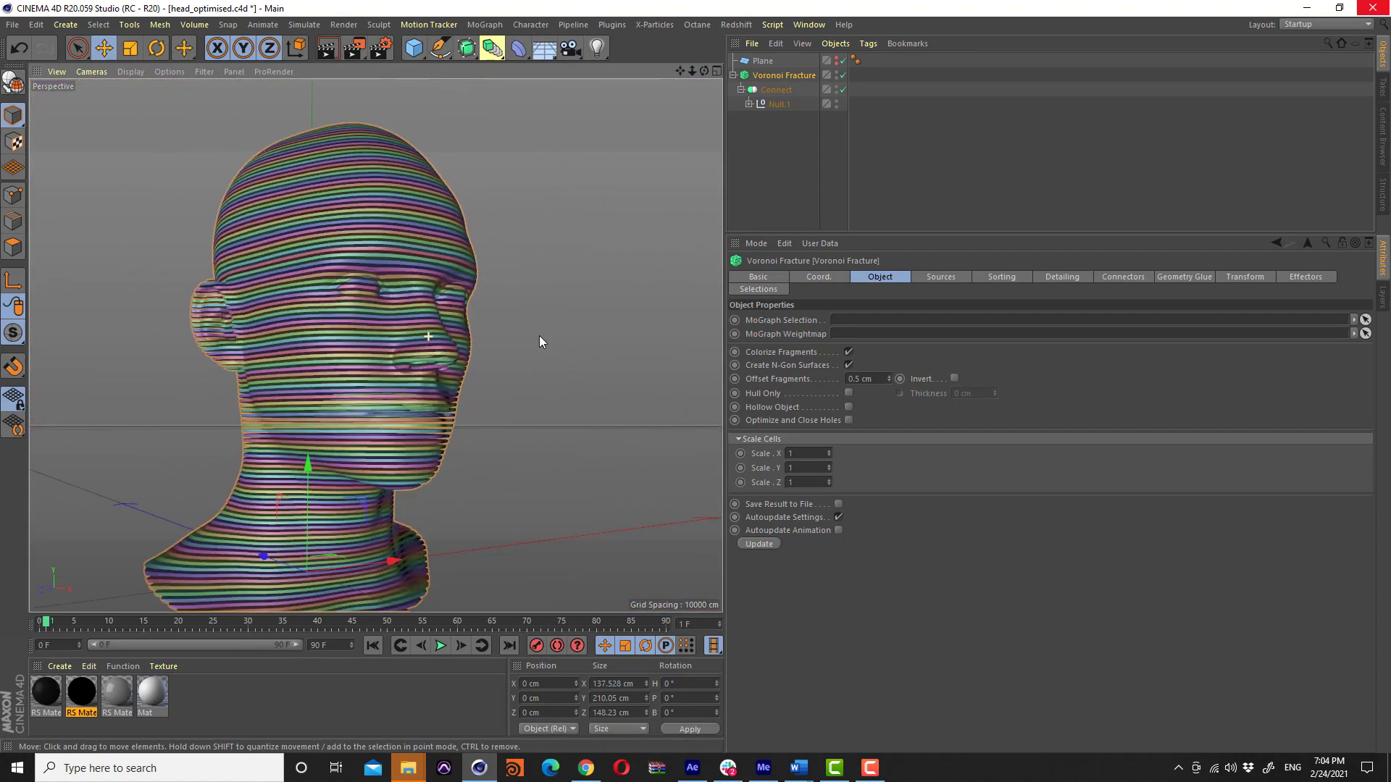
Return the Voronoi Fracture's Offset Fragments to 0 cm
{"action": "mouse_move", "coordinate": [539, 336]}
{"action": "left_mouse_down", "text": "alt"}
{"action": "mouse_move", "coordinate": [581, 353]}
{"action": "mouse_move", "coordinate": [384, 349]}
{"action": "left_mouse_up", "text": "alt"}
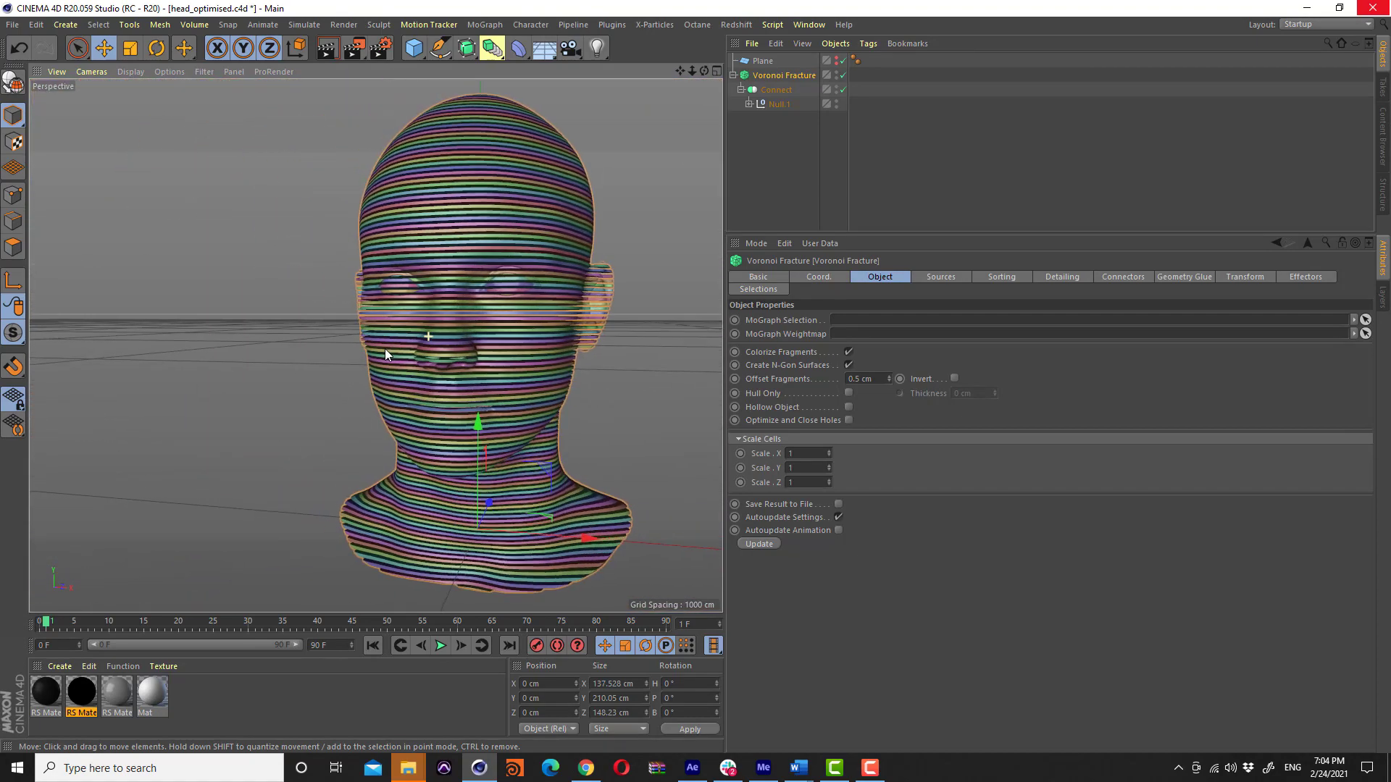
{"action": "left_click", "coordinate": [875, 380]}
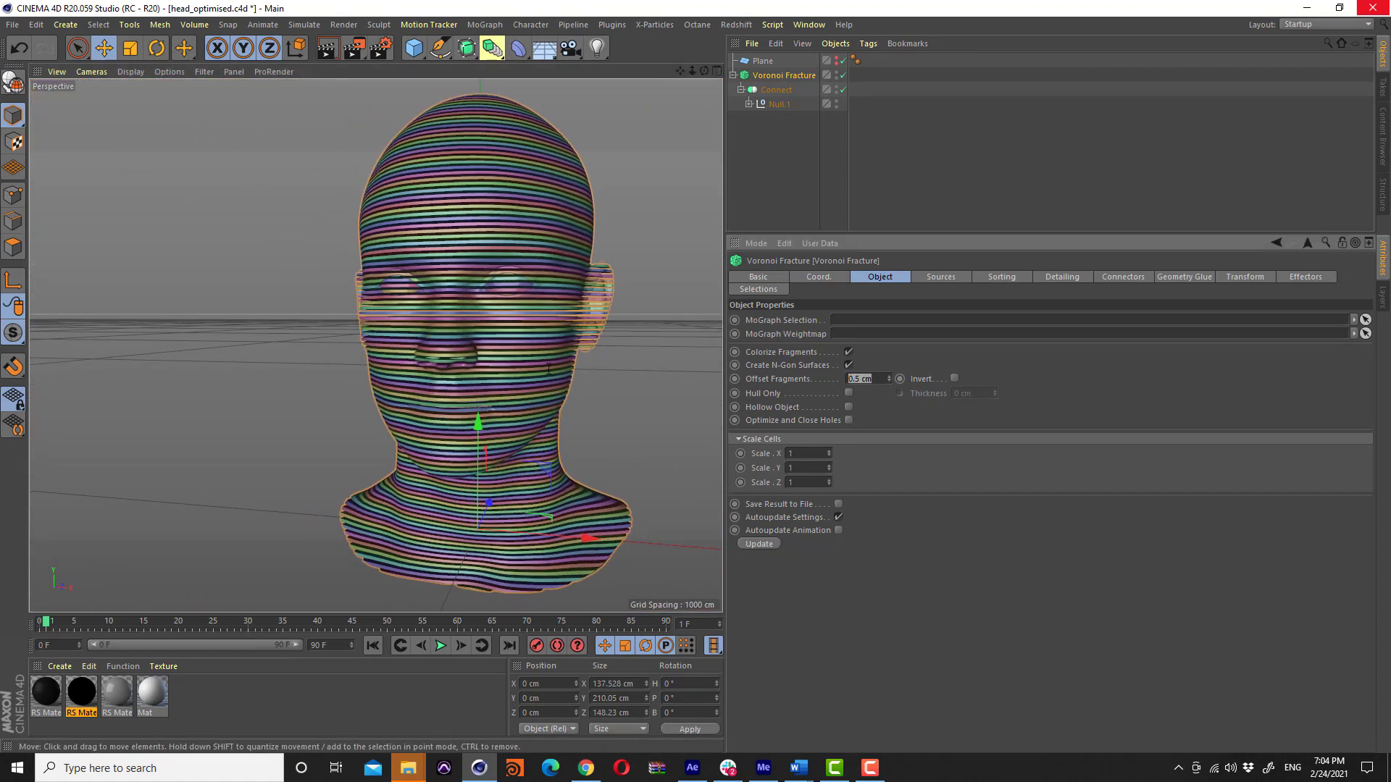
{"action": "type", "text": "0"}
{"action": "key", "text": "Return"}
{"action": "scroll", "coordinate": [454, 308], "scroll_direction": "up", "scroll_amount": 2}
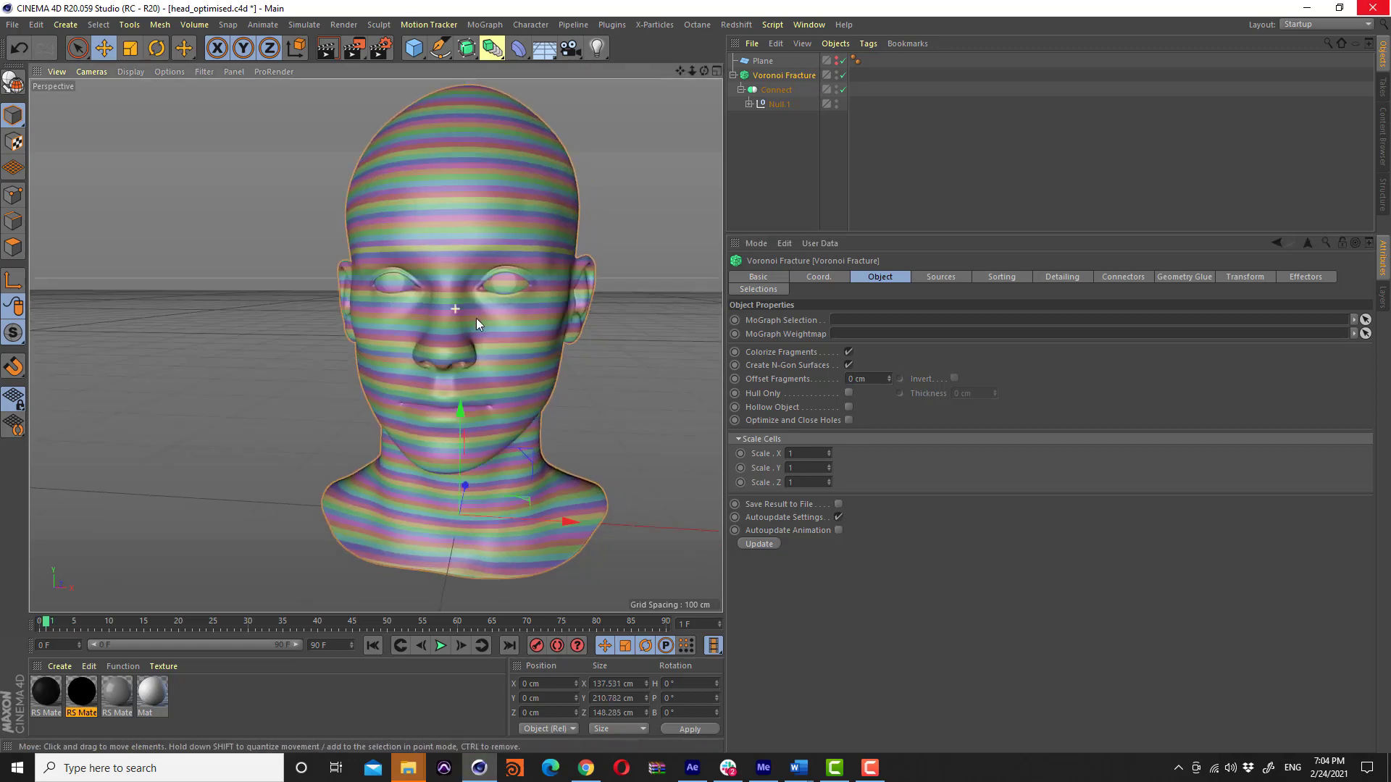
{"action": "left_click_drag", "start_coordinate": [476, 319], "coordinate": [506, 310], "text": "alt"}
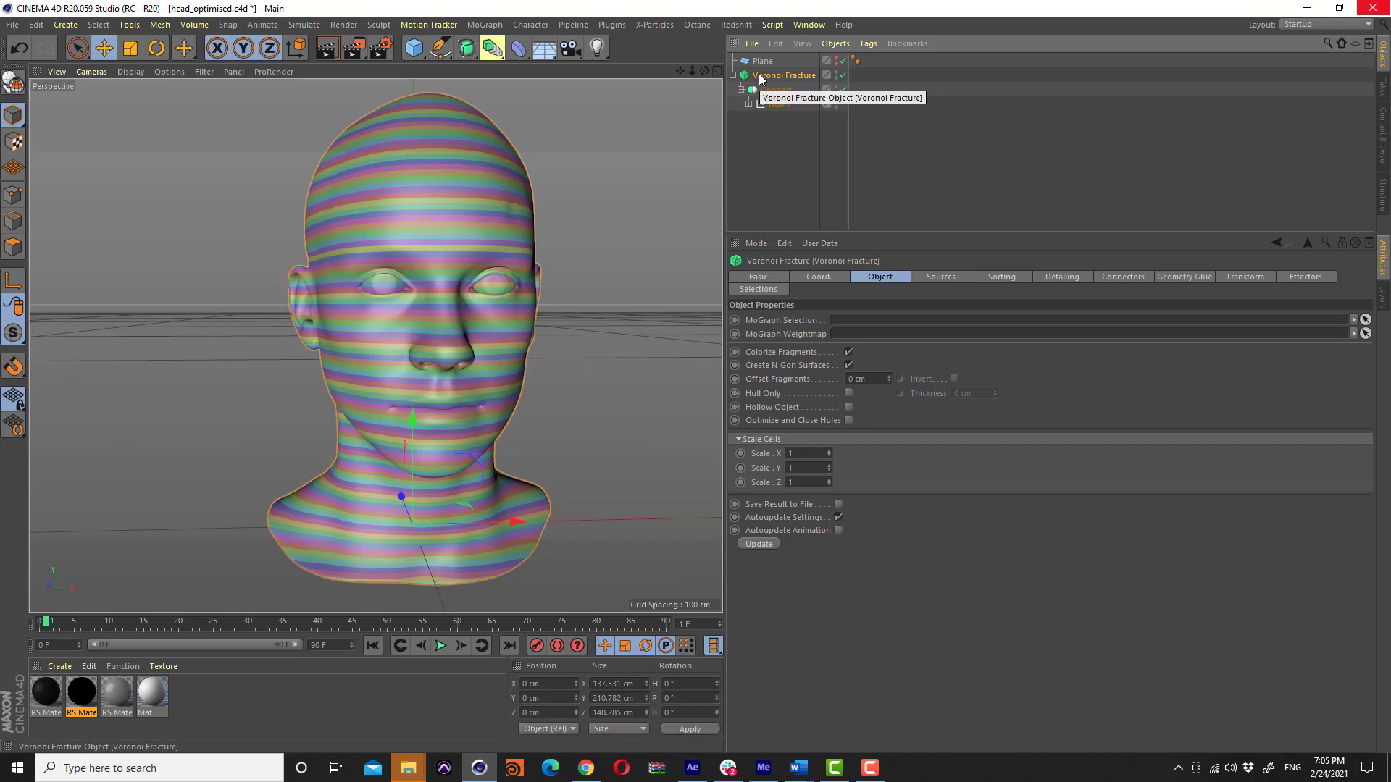
{"action": "left_click", "coordinate": [485, 24]}
{"action": "mouse_move", "coordinate": [533, 46]}
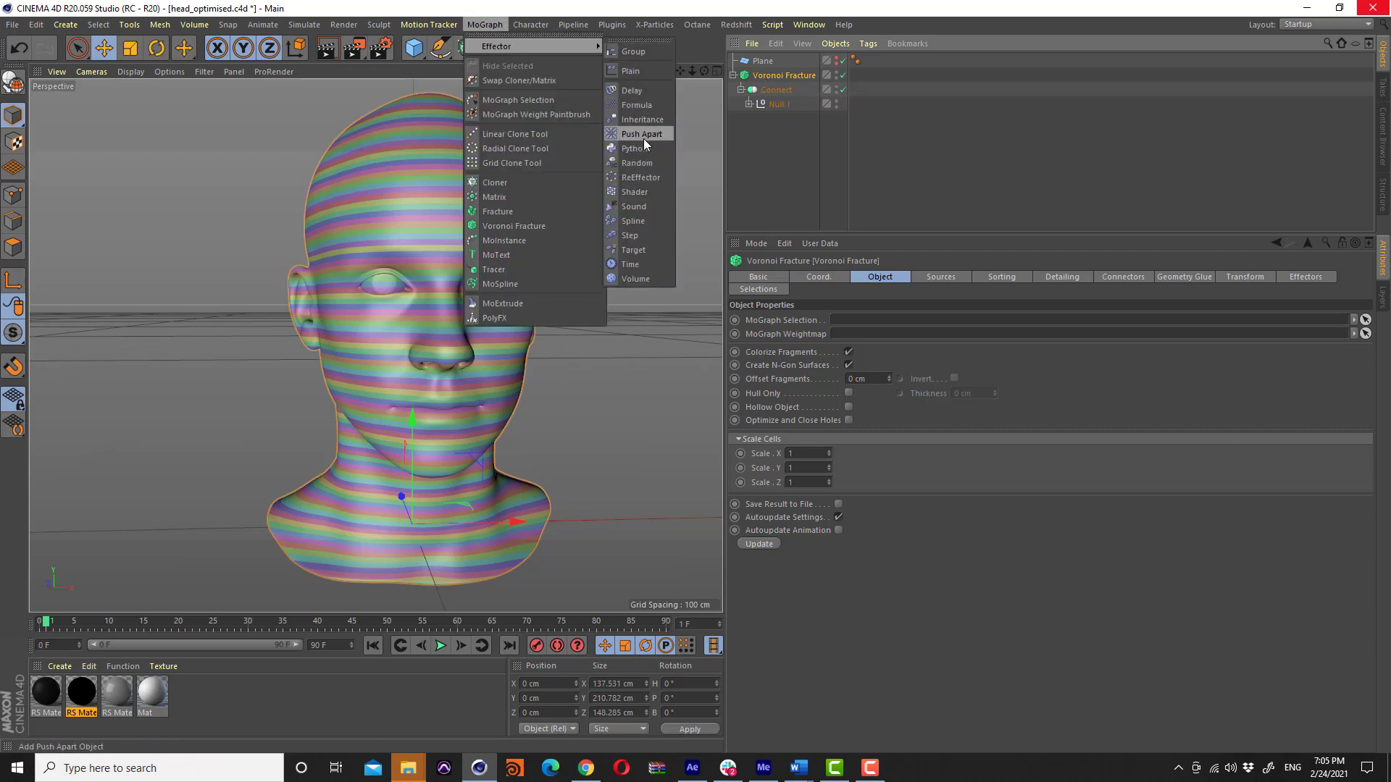
Add a Random effector to the fractured head with 0 cm Y position randomness
{"action": "left_click", "coordinate": [654, 163]}
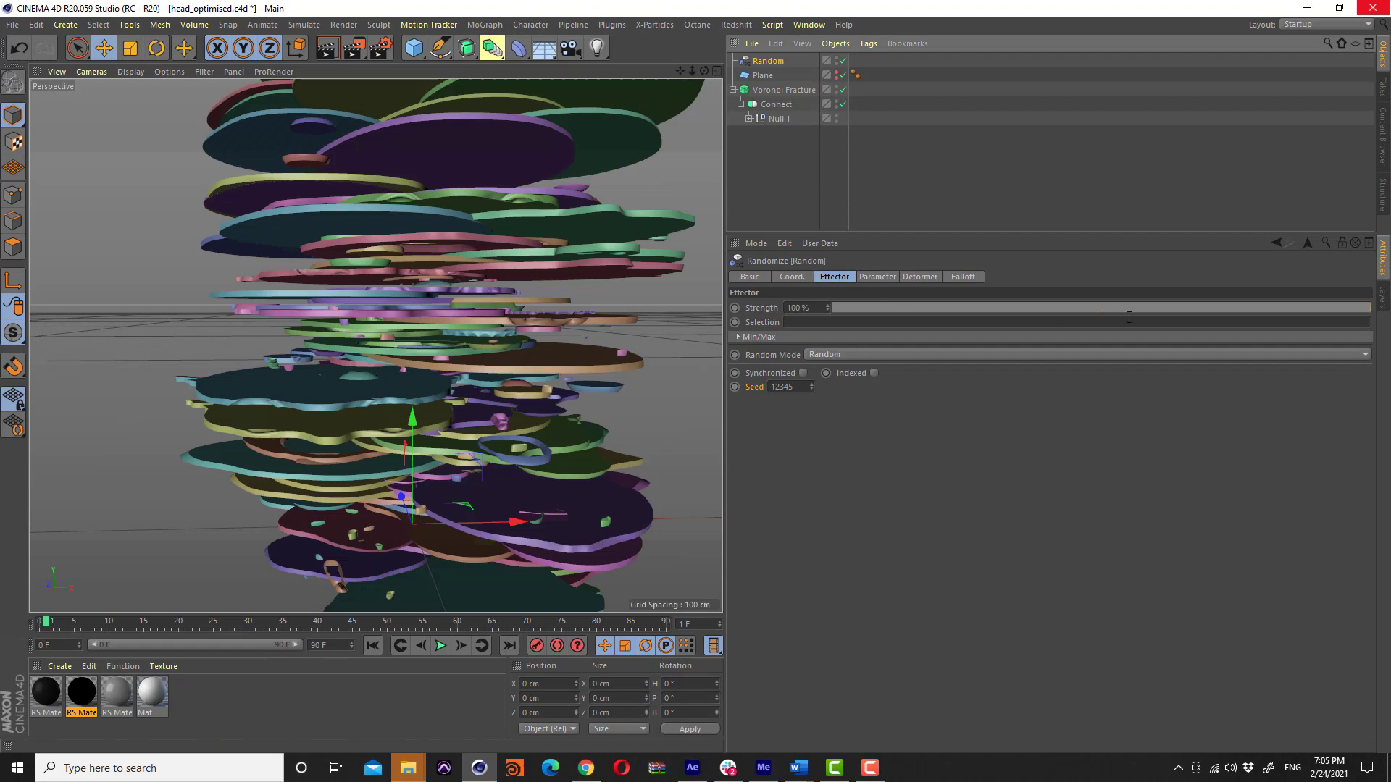
{"action": "left_click_drag", "start_coordinate": [1327, 318], "coordinate": [1390, 319]}
{"action": "left_click", "coordinate": [878, 278]}
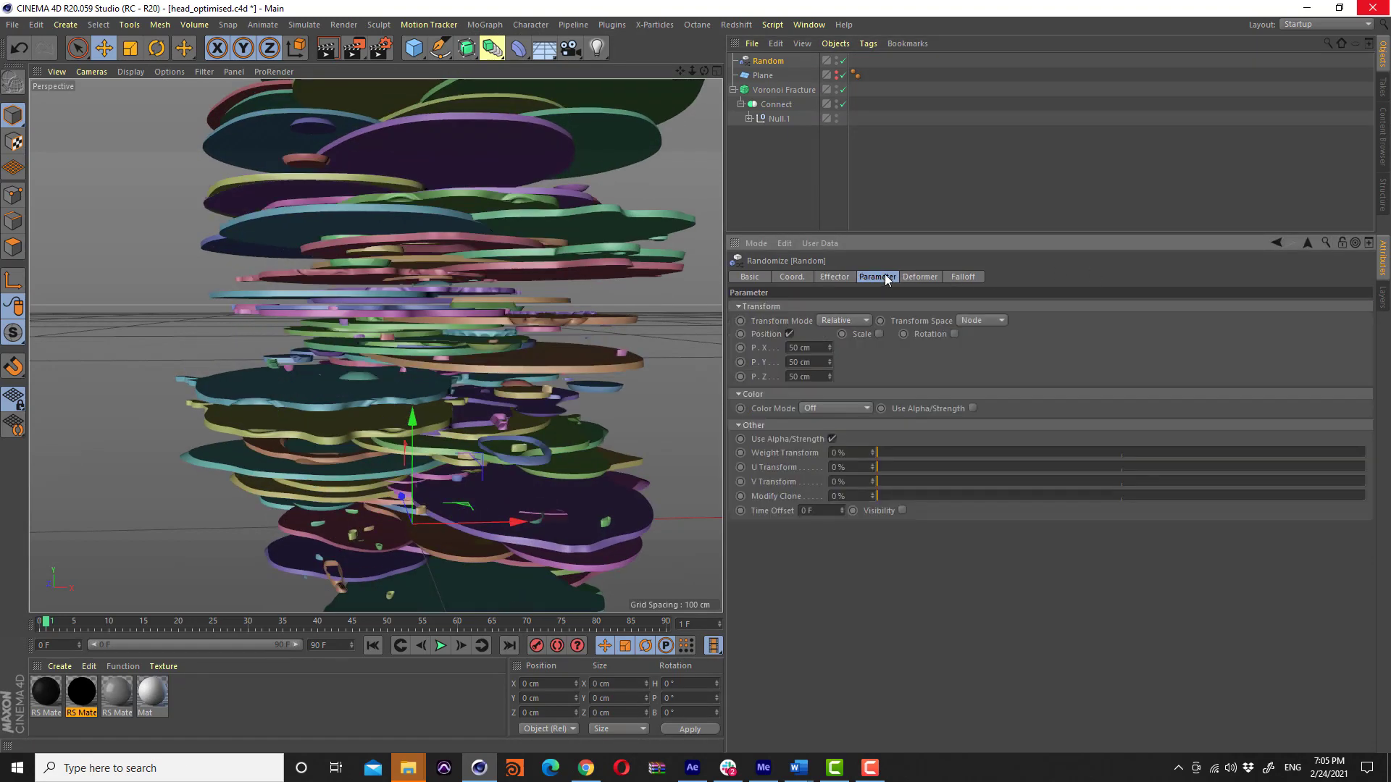
{"action": "double_click", "coordinate": [801, 362]}
{"action": "type", "text": "0"}
{"action": "key", "text": "Return"}
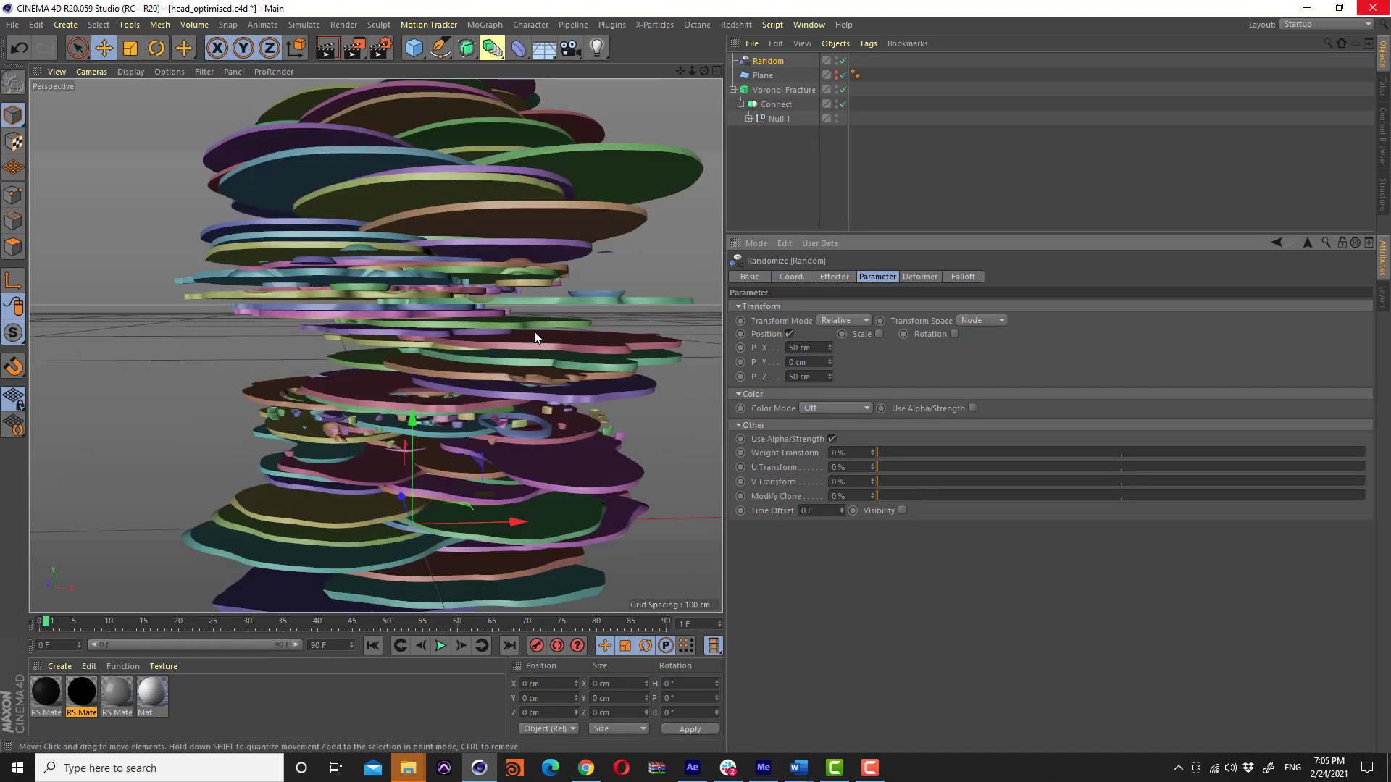
Set the Random effector's X and Z position randomness to 5 cm
{"action": "double_click", "coordinate": [819, 348]}
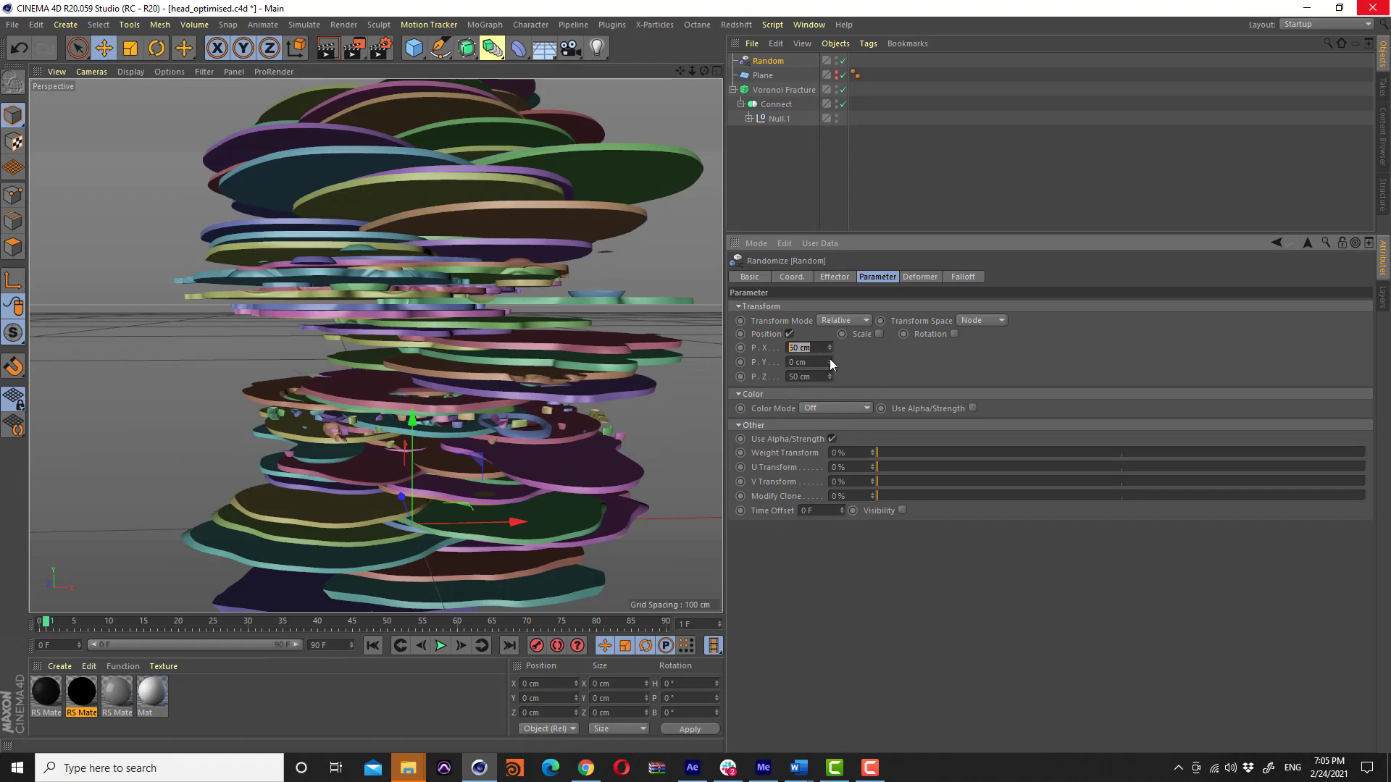
{"action": "type", "text": "5"}
{"action": "key", "text": "Return"}
{"action": "double_click", "coordinate": [811, 377]}
{"action": "type", "text": "5"}
{"action": "key", "text": "Return"}
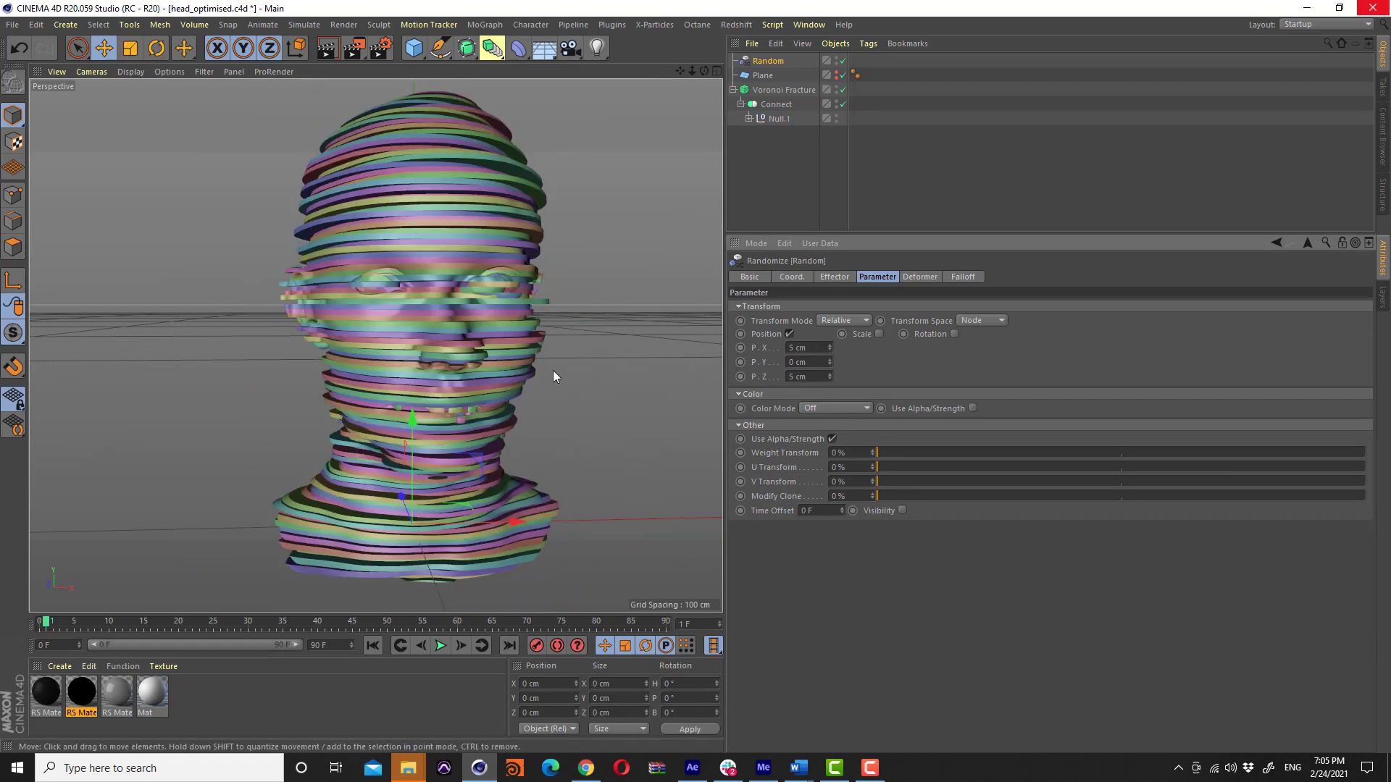
{"action": "mouse_move", "coordinate": [424, 338]}
{"action": "left_mouse_down", "text": "alt"}
{"action": "mouse_move", "coordinate": [613, 320]}
{"action": "mouse_move", "coordinate": [427, 323]}
{"action": "mouse_move", "coordinate": [393, 338]}
{"action": "left_mouse_up", "text": "alt"}
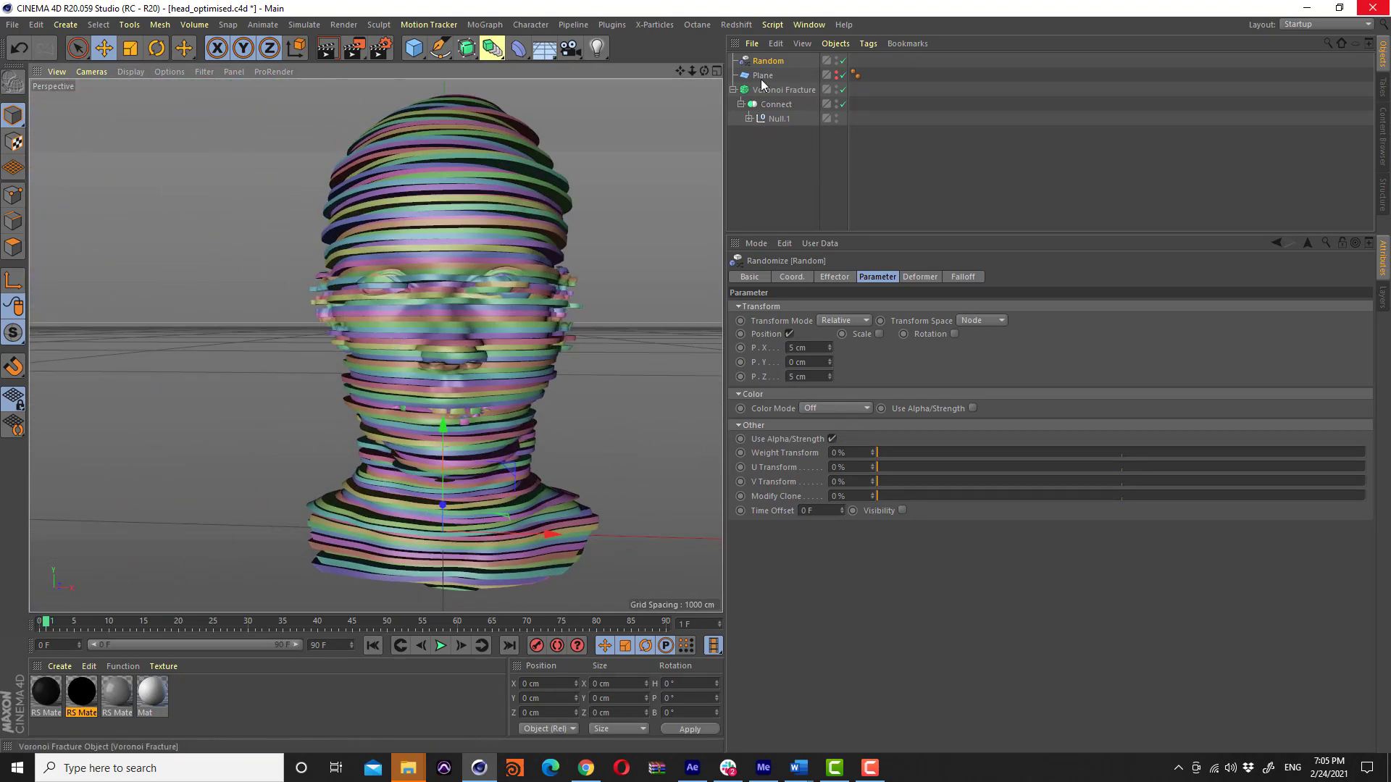
Add a Box Field to the Random effector's falloff, flattened to 47.721 cm at eye level
{"action": "left_click", "coordinate": [962, 280]}
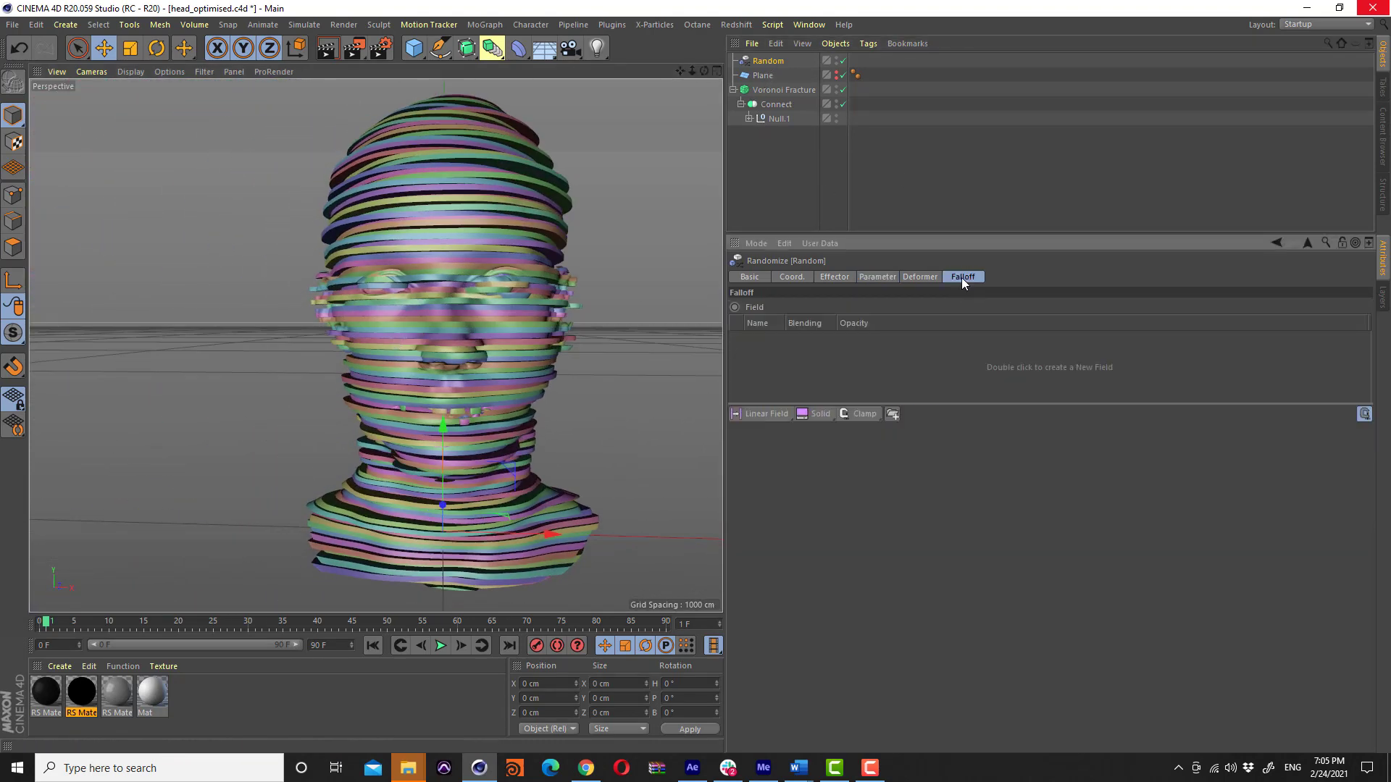
{"action": "left_click", "coordinate": [754, 413]}
{"action": "left_click", "coordinate": [773, 432]}
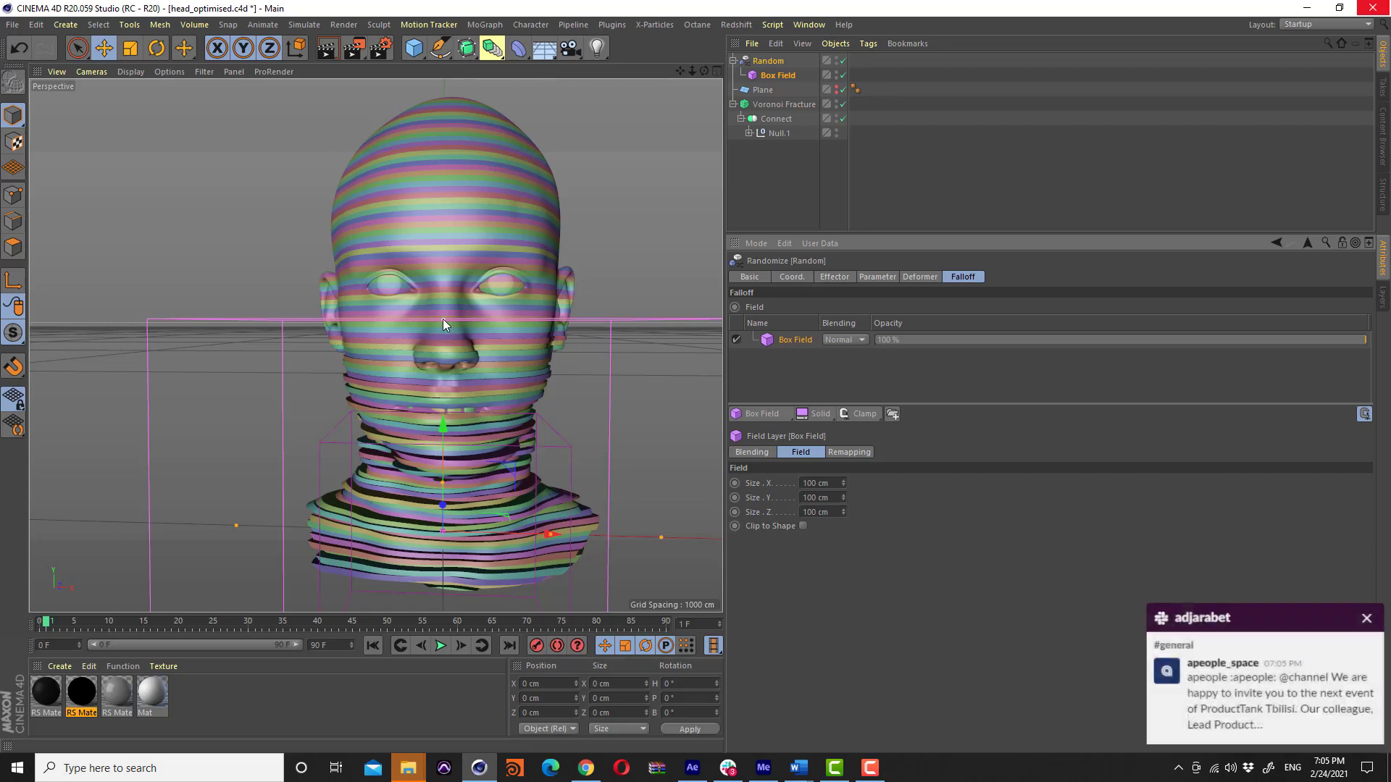
{"action": "mouse_move", "coordinate": [443, 324]}
{"action": "left_mouse_down"}
{"action": "mouse_move", "coordinate": [469, 432]}
{"action": "mouse_move", "coordinate": [471, 228]}
{"action": "left_mouse_up"}
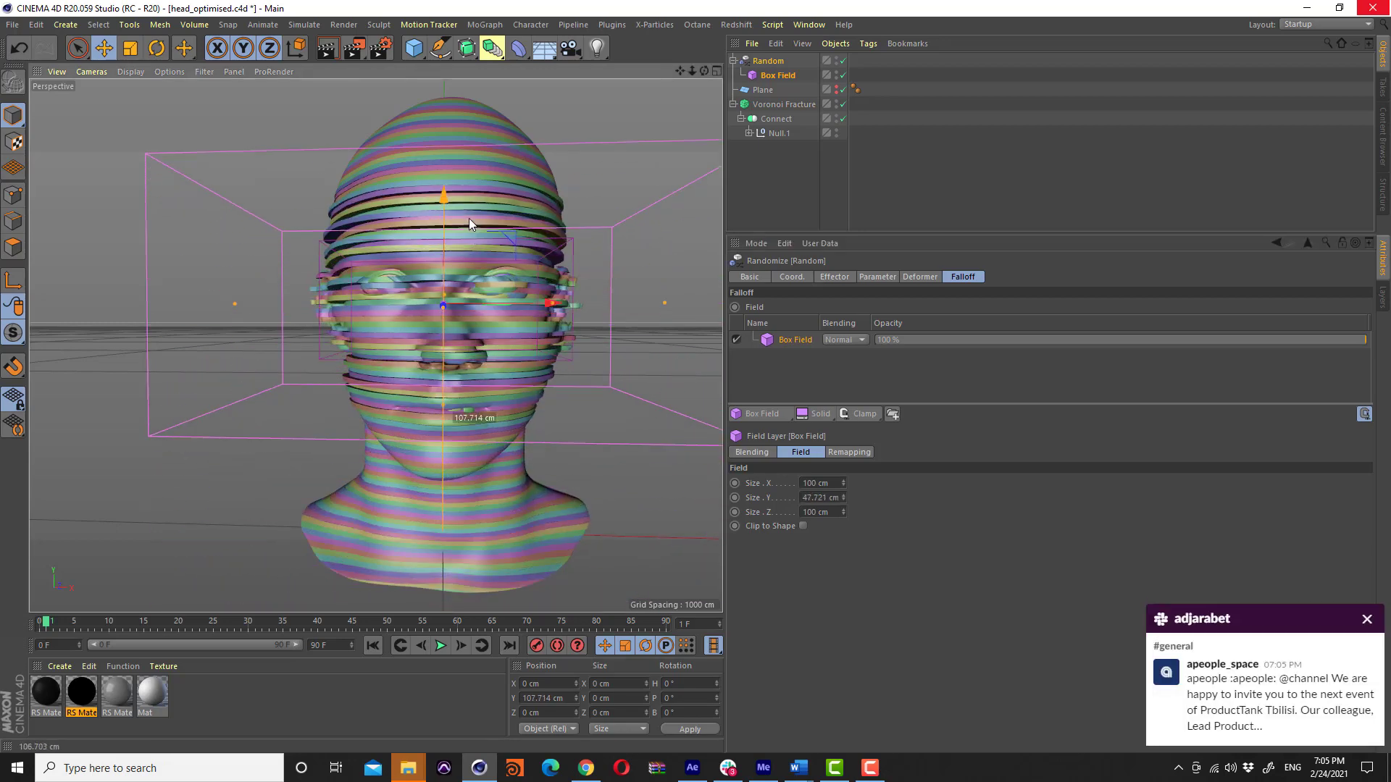
{"action": "left_click_drag", "start_coordinate": [471, 228], "coordinate": [462, 242]}
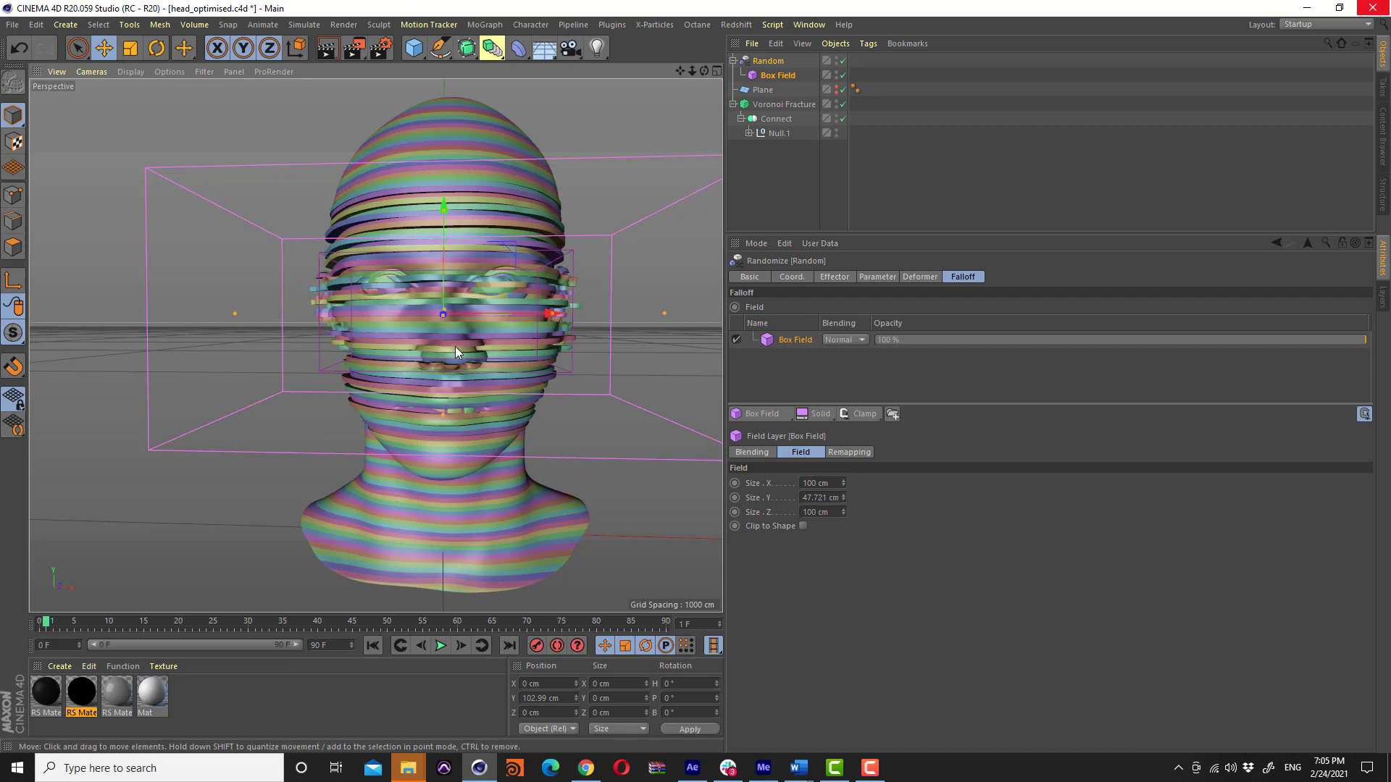
{"action": "mouse_move", "coordinate": [395, 323]}
{"action": "left_mouse_down", "text": "alt"}
{"action": "mouse_move", "coordinate": [525, 324]}
{"action": "mouse_move", "coordinate": [398, 314]}
{"action": "mouse_move", "coordinate": [423, 146]}
{"action": "mouse_move", "coordinate": [415, 281]}
{"action": "mouse_move", "coordinate": [413, 250]}
{"action": "left_mouse_up", "text": "alt"}
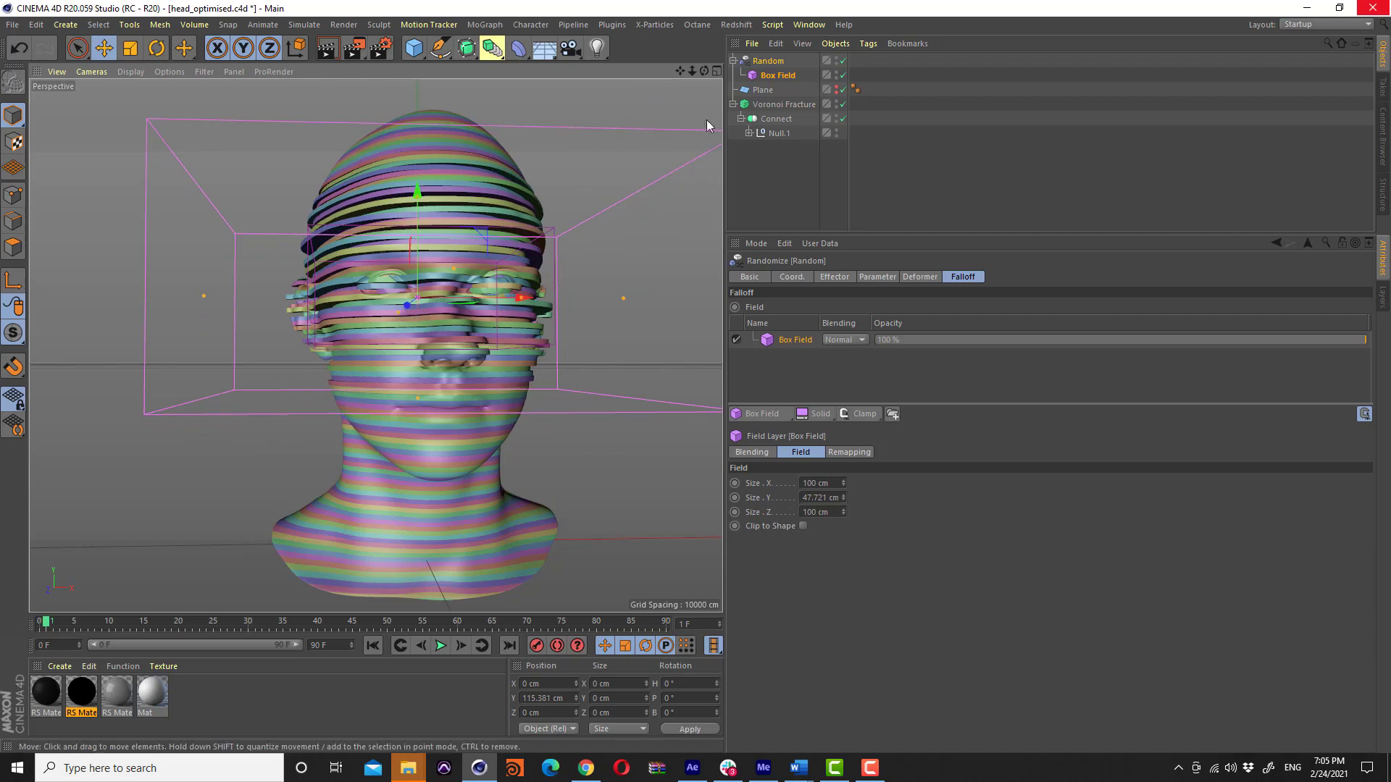
Invert the Box Field in its Remapping settings, then orbit to inspect the mouth and teeth
{"action": "left_click", "coordinate": [765, 75]}
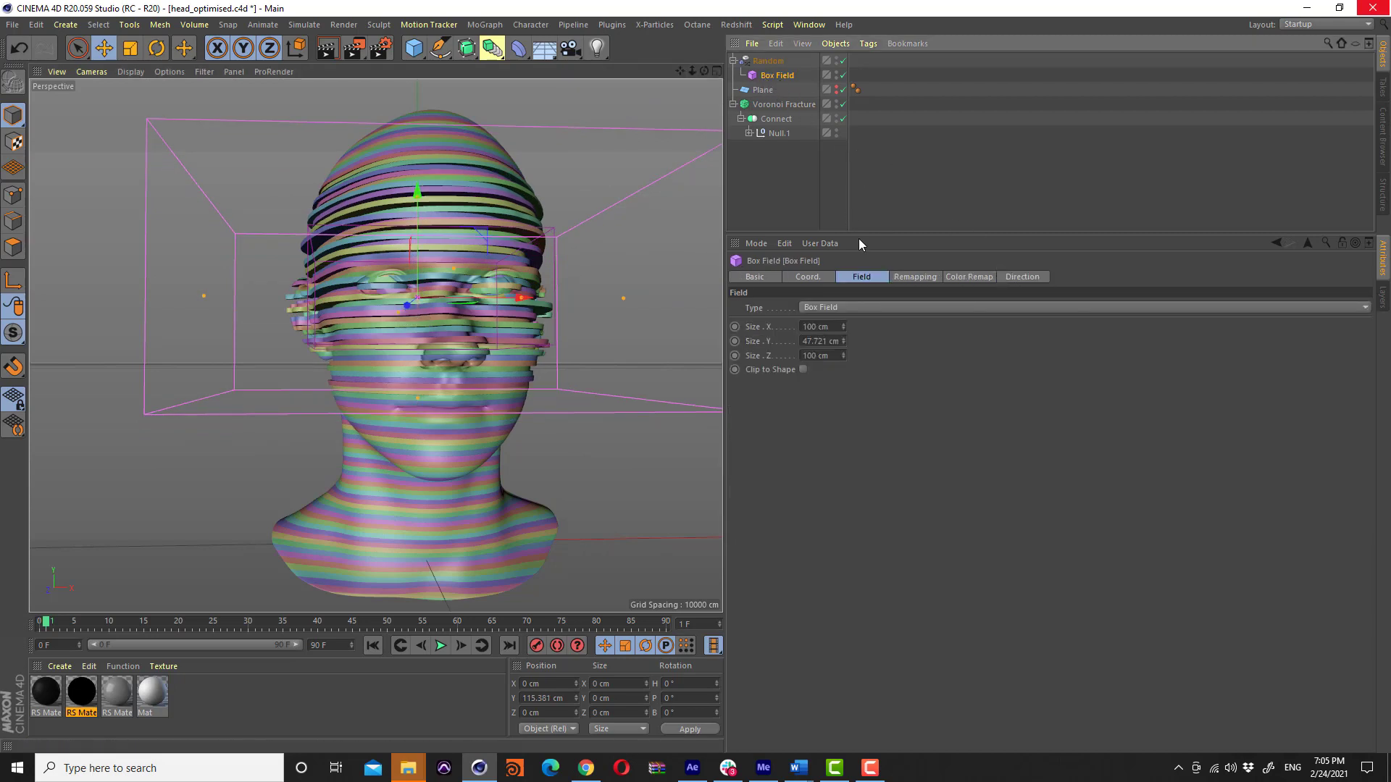
{"action": "left_click", "coordinate": [903, 280]}
{"action": "left_click", "coordinate": [1355, 395]}
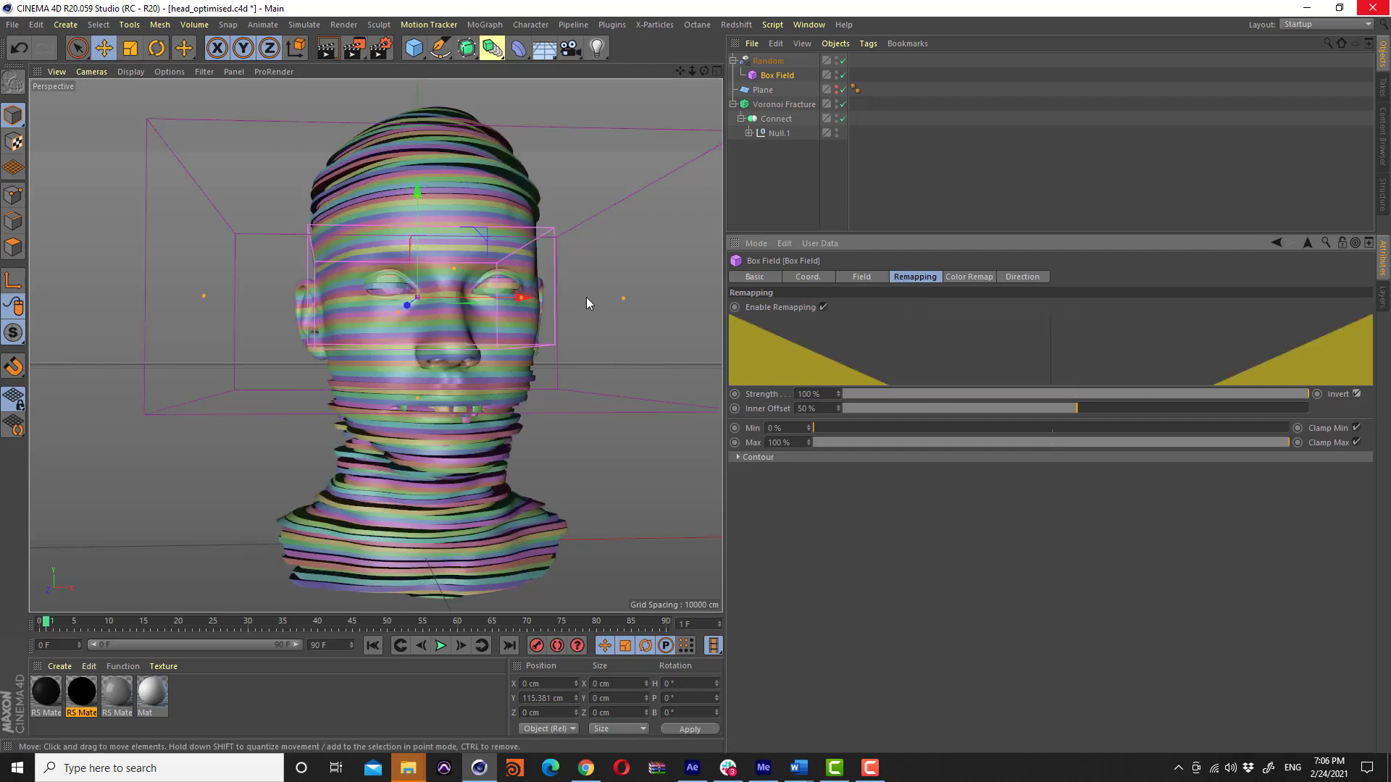
{"action": "mouse_move", "coordinate": [586, 297]}
{"action": "left_mouse_down", "text": "alt"}
{"action": "mouse_move", "coordinate": [467, 360]}
{"action": "mouse_move", "coordinate": [572, 364]}
{"action": "mouse_move", "coordinate": [391, 353]}
{"action": "mouse_move", "coordinate": [464, 346]}
{"action": "mouse_move", "coordinate": [347, 366]}
{"action": "left_mouse_up", "text": "alt"}
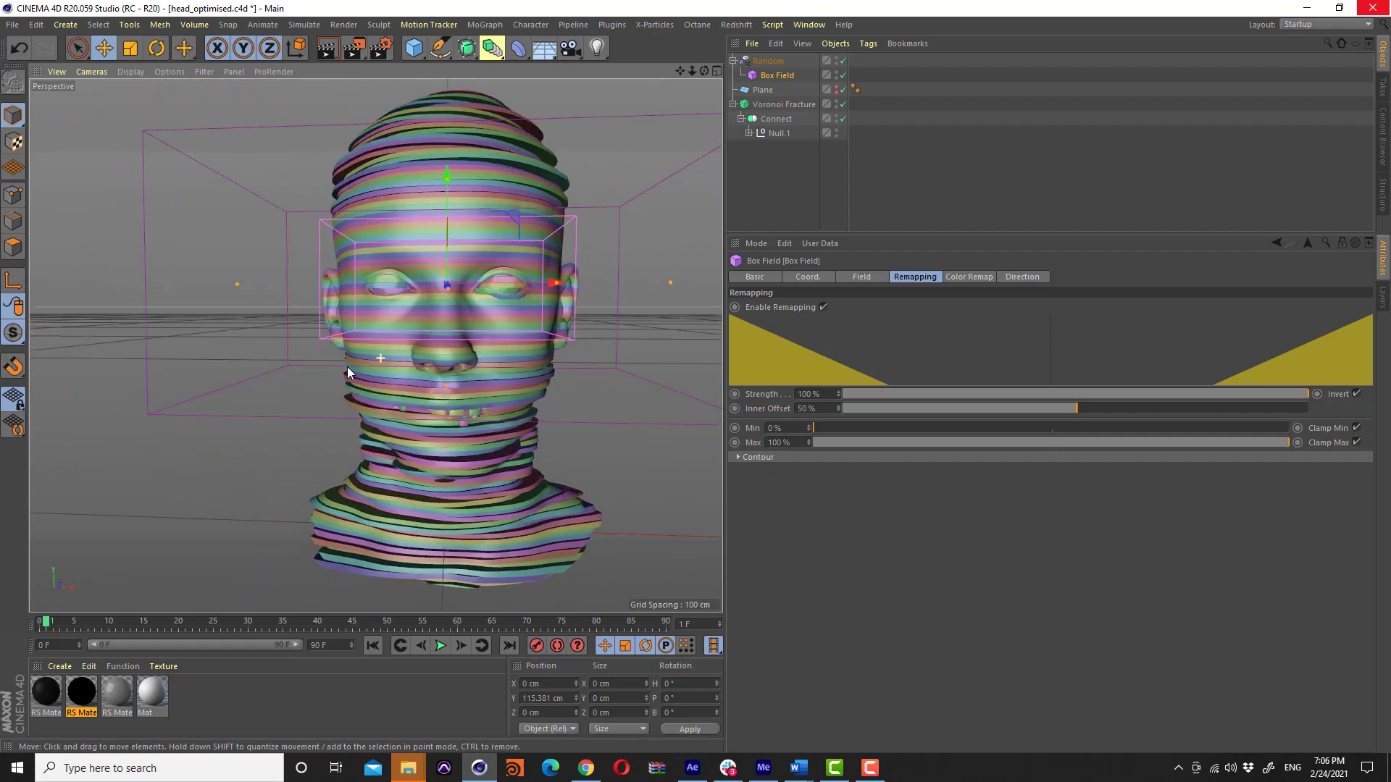
{"action": "mouse_move", "coordinate": [445, 376]}
{"action": "right_mouse_down", "text": "alt"}
{"action": "mouse_move", "coordinate": [444, 394]}
{"action": "mouse_move", "coordinate": [476, 333]}
{"action": "mouse_move", "coordinate": [423, 440]}
{"action": "right_mouse_up", "text": "alt"}
{"action": "left_click_drag", "start_coordinate": [423, 439], "coordinate": [431, 437], "text": "alt"}
{"action": "right_click_drag", "start_coordinate": [431, 437], "coordinate": [545, 349], "text": "alt"}
{"action": "mouse_move", "coordinate": [544, 349]}
{"action": "left_mouse_down", "text": "alt"}
{"action": "mouse_move", "coordinate": [593, 329]}
{"action": "mouse_move", "coordinate": [580, 293]}
{"action": "mouse_move", "coordinate": [452, 327]}
{"action": "mouse_move", "coordinate": [498, 333]}
{"action": "left_mouse_up", "text": "alt"}
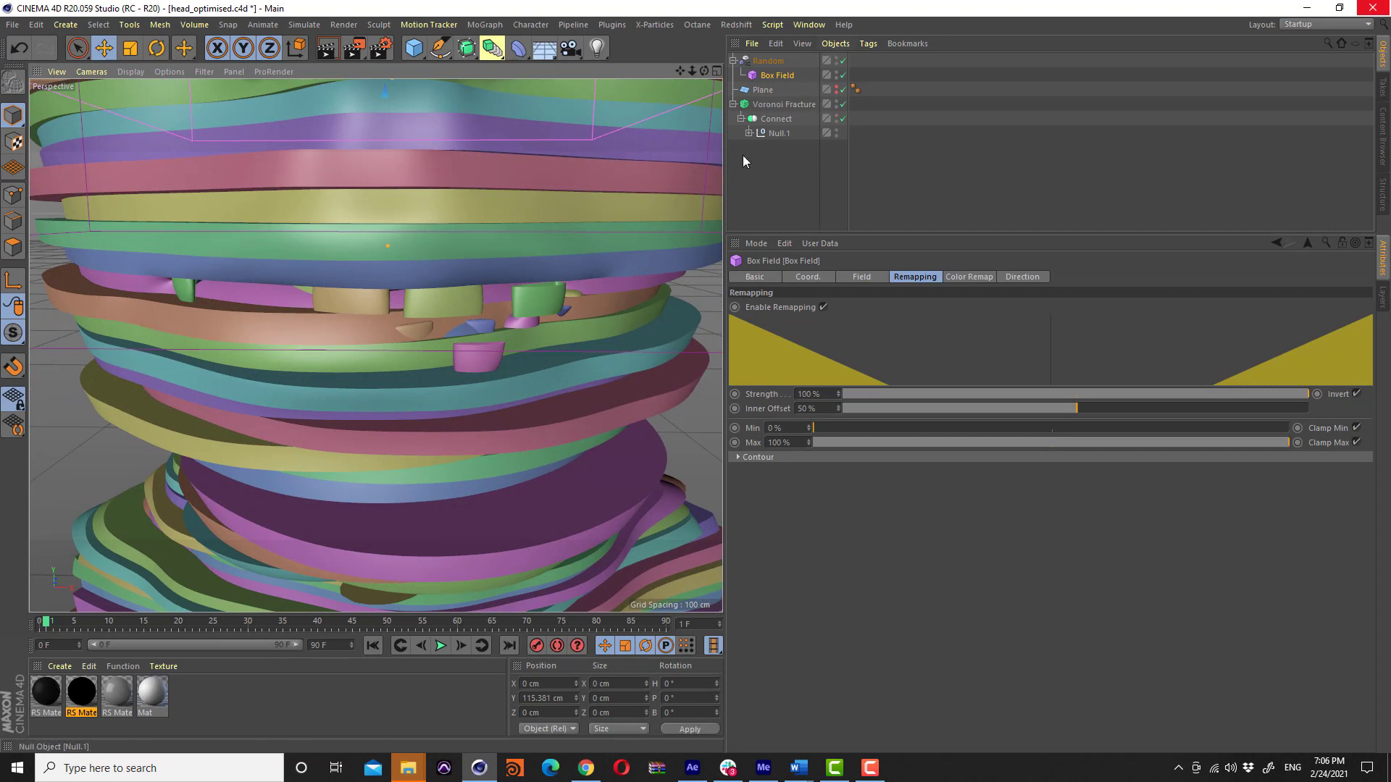
Raise the Random effector's seed to 12347
{"action": "left_click", "coordinate": [770, 105]}
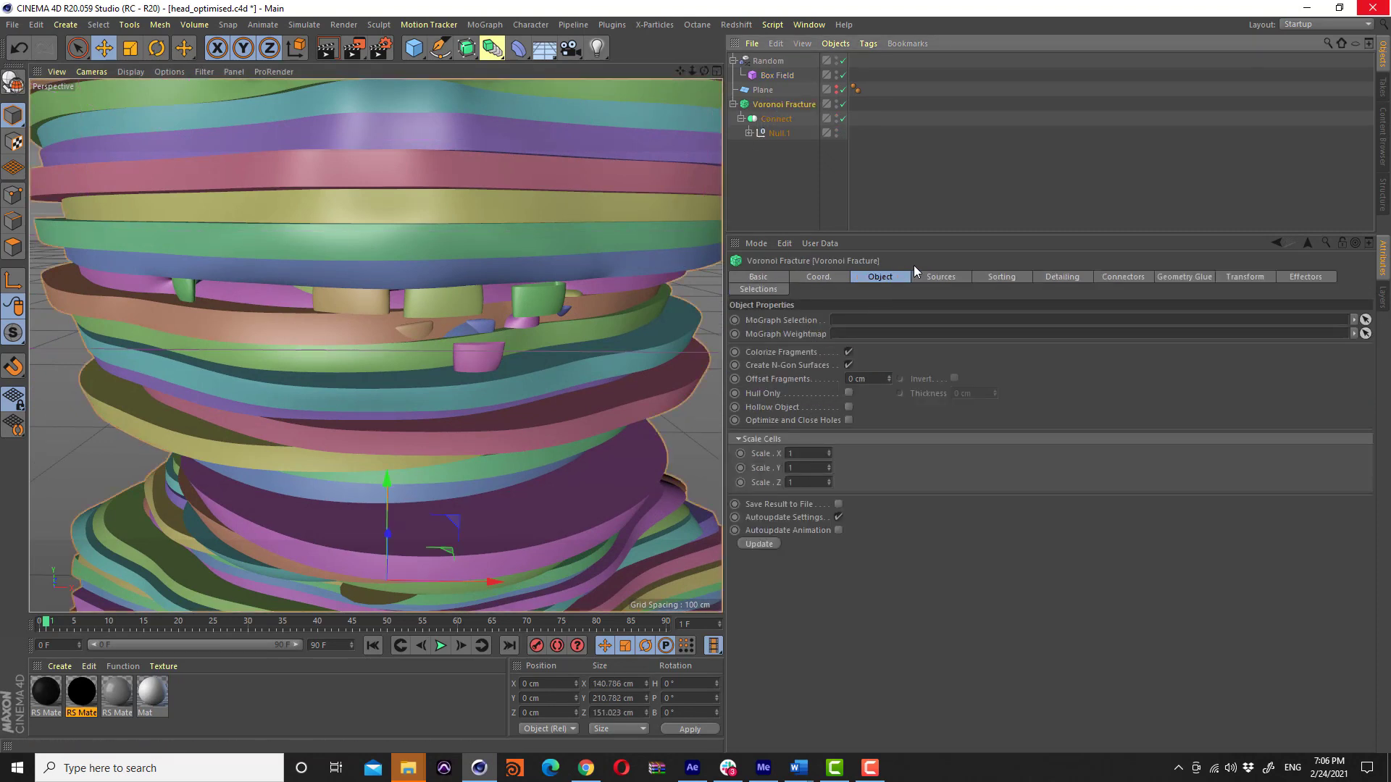
{"action": "left_click", "coordinate": [775, 61]}
{"action": "left_click", "coordinate": [836, 278]}
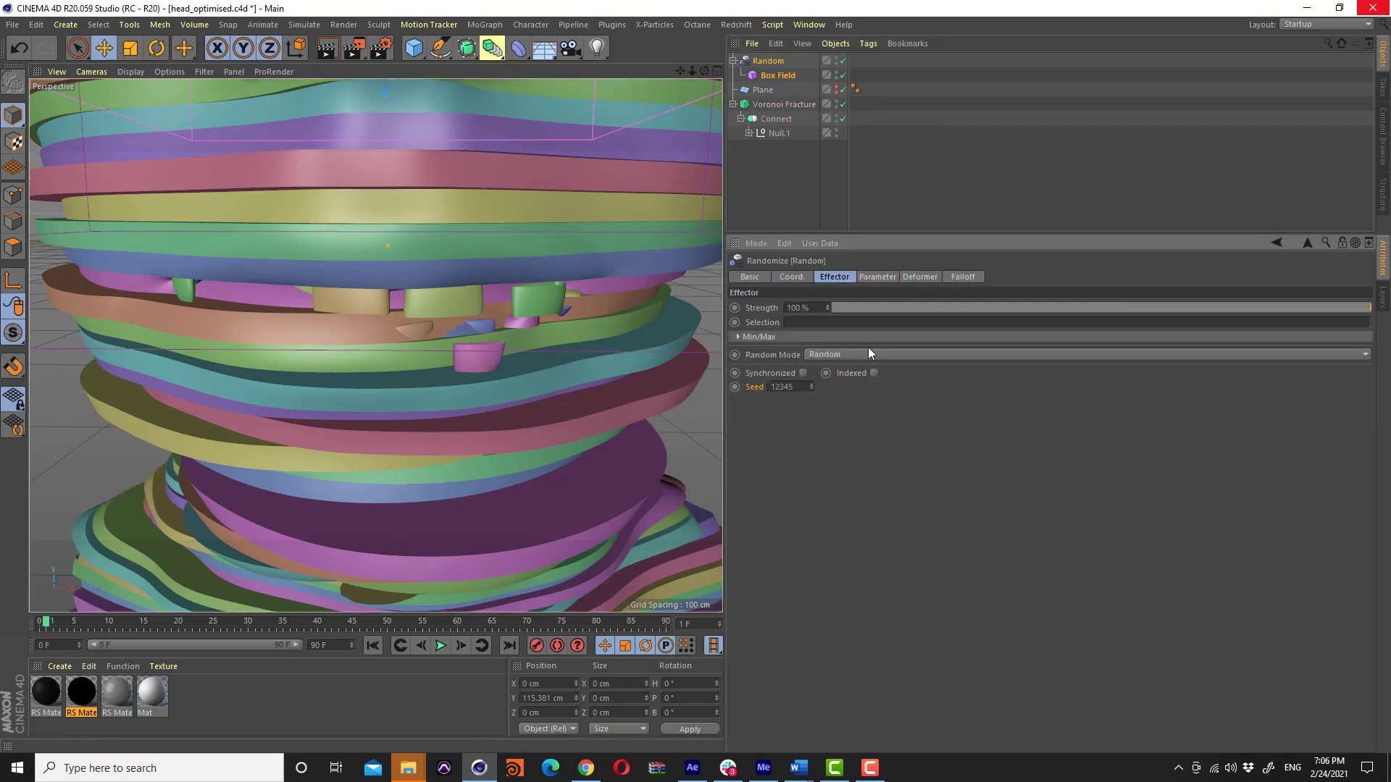
{"action": "left_click", "coordinate": [812, 384]}
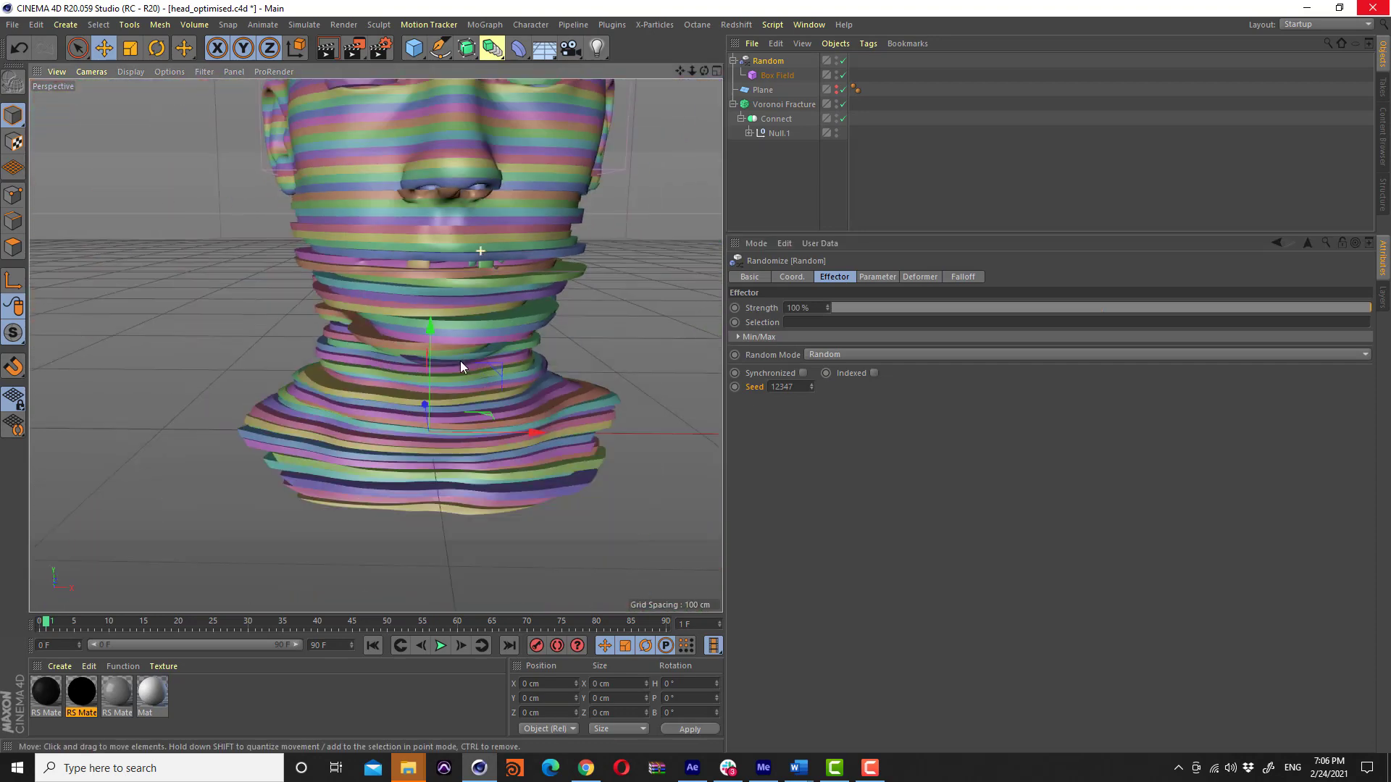
{"action": "scroll", "coordinate": [449, 384], "scroll_direction": "down", "scroll_amount": 3}
{"action": "scroll", "coordinate": [416, 389], "scroll_direction": "down", "scroll_amount": 2}
{"action": "scroll", "coordinate": [391, 377], "scroll_direction": "up", "scroll_amount": 1}
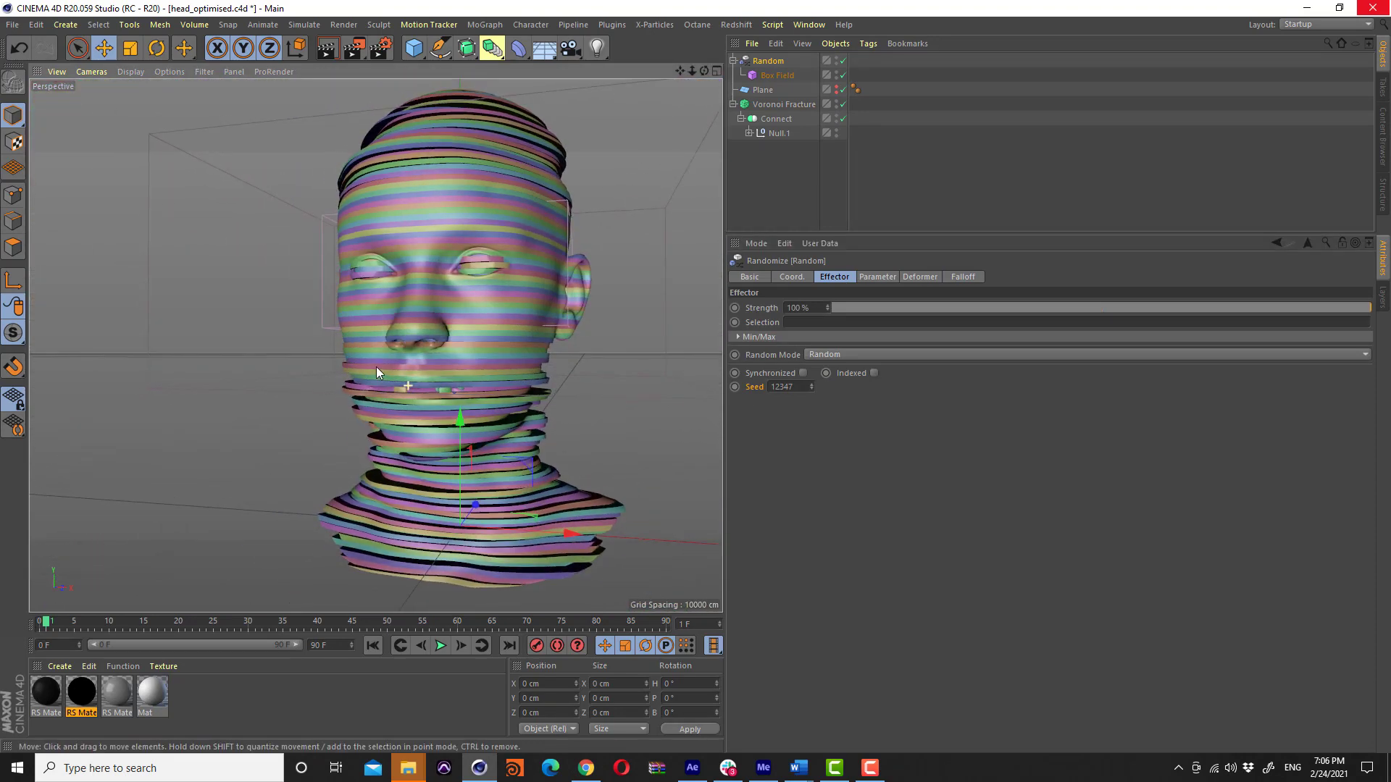
Set the Random effector's P.Z offset to 0 cm, keeping X at 5 cm
{"action": "left_click", "coordinate": [871, 277]}
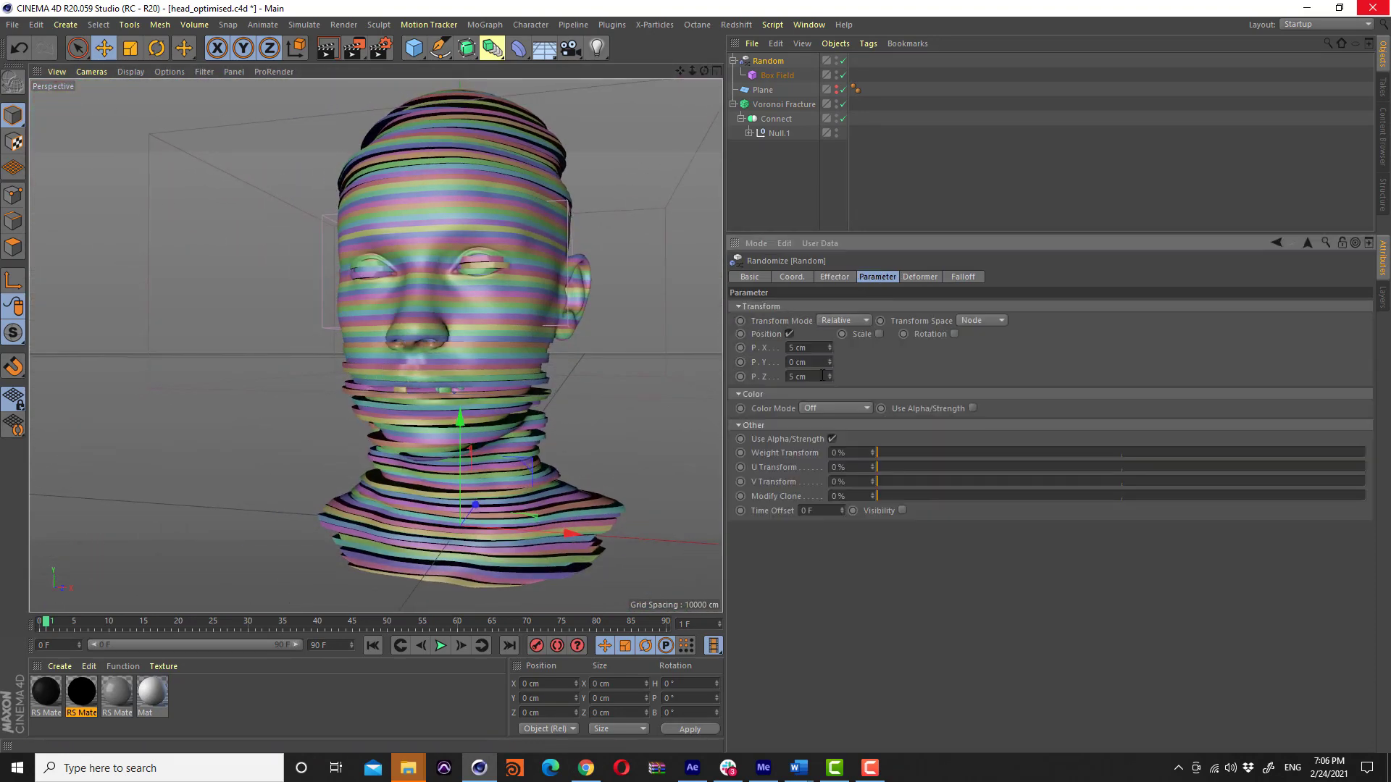
{"action": "double_click", "coordinate": [822, 375]}
{"action": "type", "text": "0"}
{"action": "key", "text": "Return"}
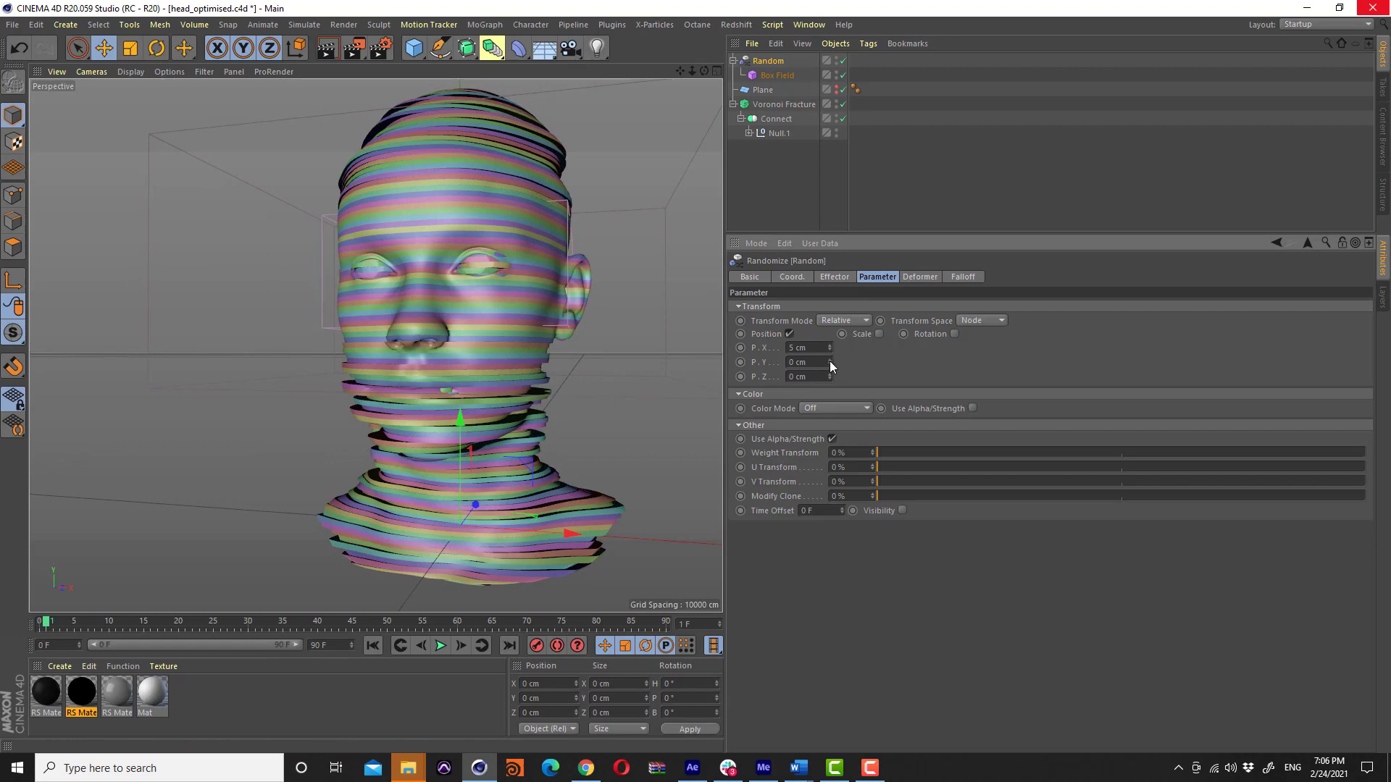
{"action": "left_click_drag", "start_coordinate": [830, 346], "coordinate": [830, 336]}
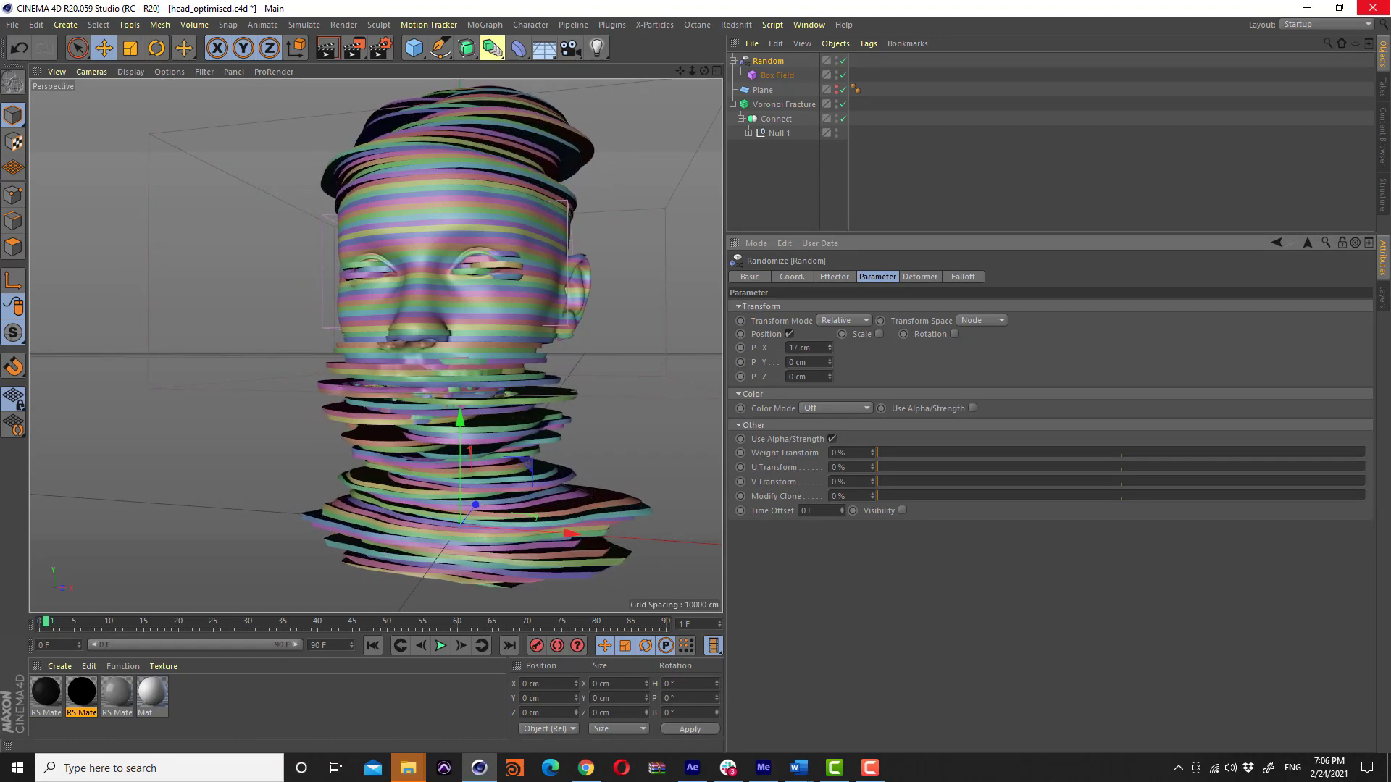
{"action": "key", "text": "ctrl+z"}
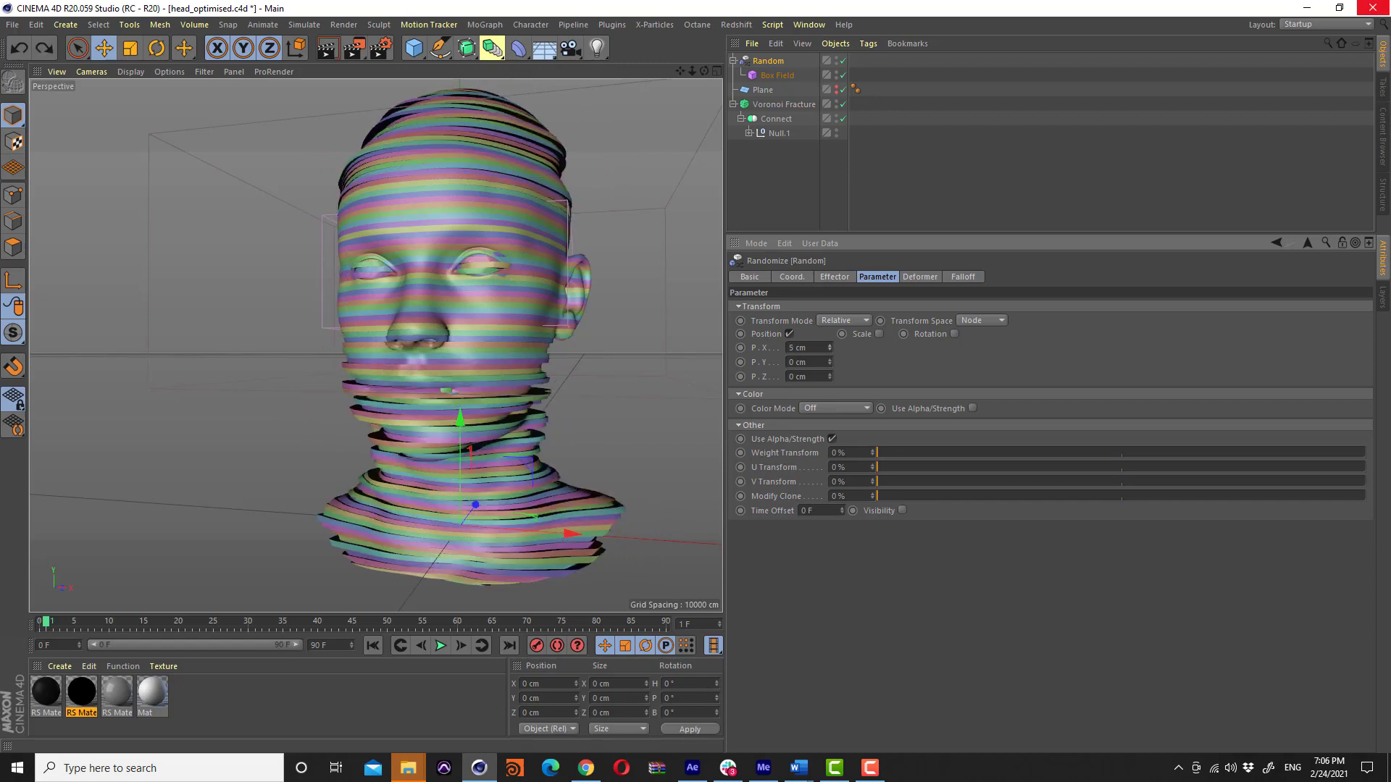
{"action": "mouse_move", "coordinate": [356, 319]}
{"action": "left_mouse_down", "text": "alt"}
{"action": "mouse_move", "coordinate": [589, 349]}
{"action": "mouse_move", "coordinate": [269, 255]}
{"action": "left_mouse_up", "text": "alt"}
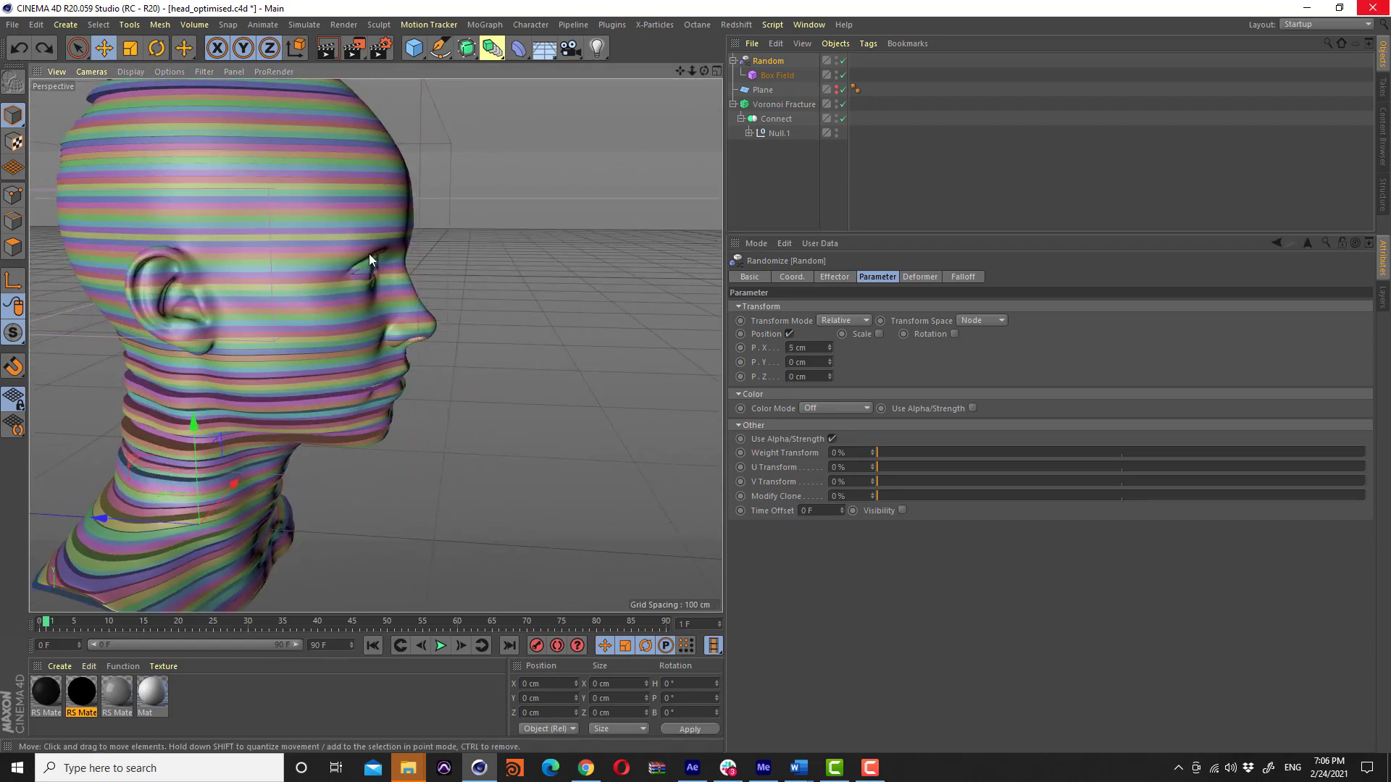
Move the Box Field along Z toward the face and check the front view
{"action": "left_click", "coordinate": [753, 75]}
{"action": "scroll", "coordinate": [307, 317], "scroll_direction": "down", "scroll_amount": 3}
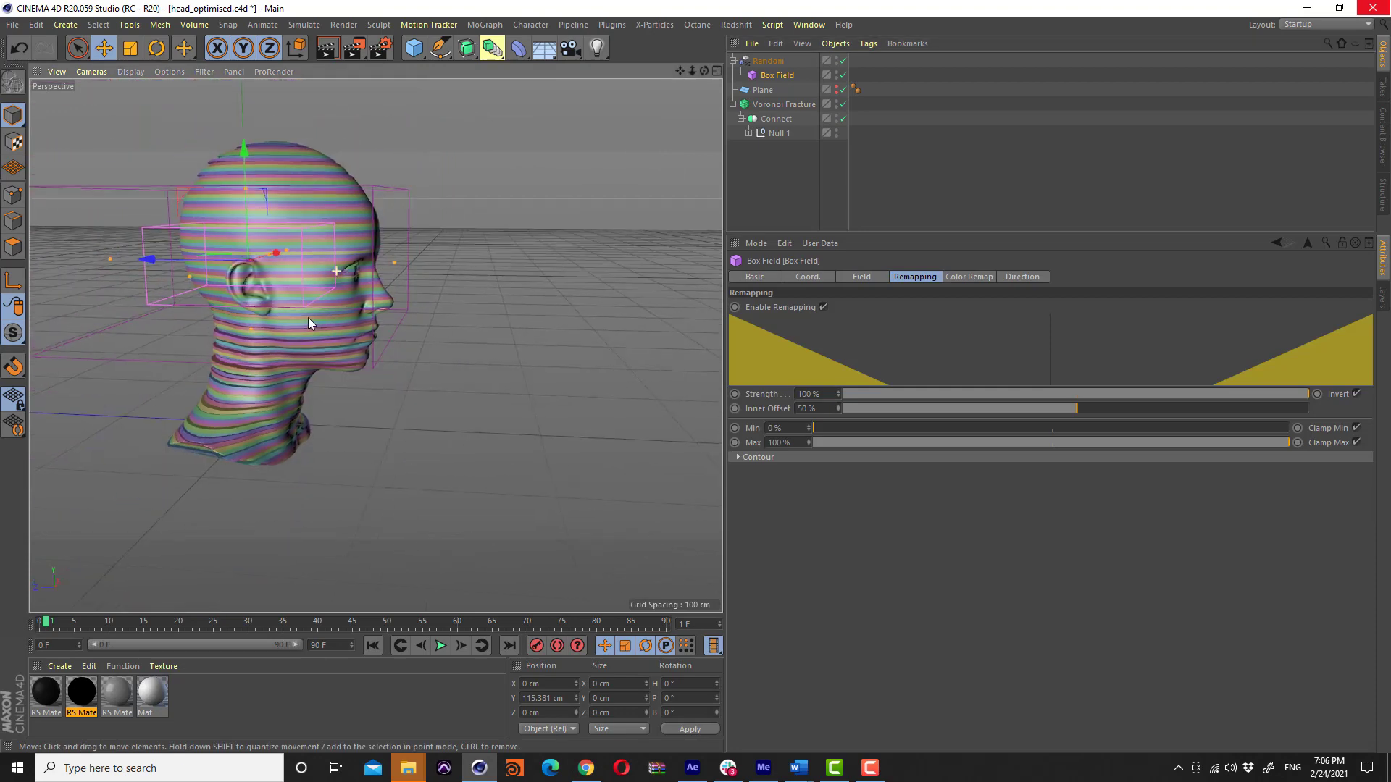
{"action": "scroll", "coordinate": [307, 317], "scroll_direction": "up", "scroll_amount": 1}
{"action": "mouse_move", "coordinate": [206, 265]}
{"action": "left_mouse_down"}
{"action": "mouse_move", "coordinate": [253, 280]}
{"action": "mouse_move", "coordinate": [110, 280]}
{"action": "left_mouse_up"}
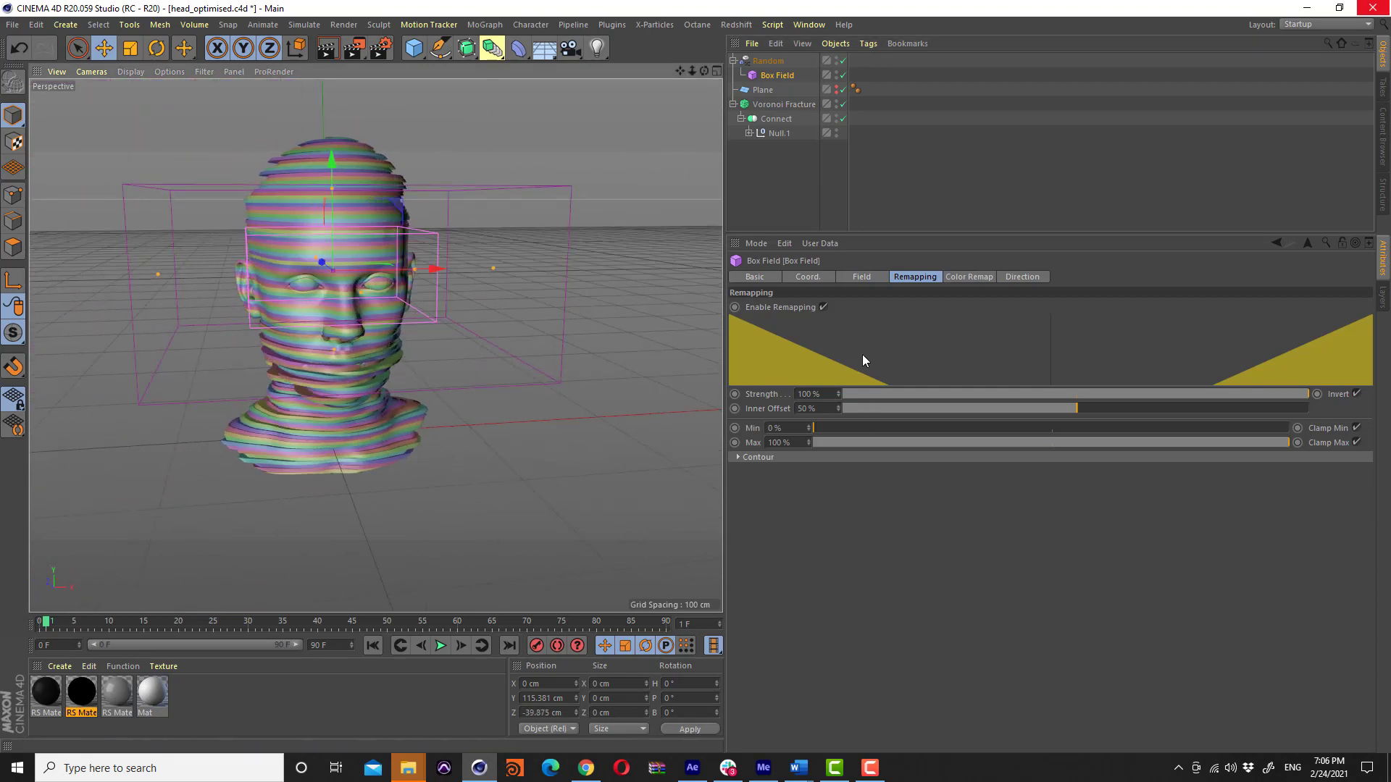
{"action": "key", "text": "ctrl+z"}
{"action": "left_click_drag", "start_coordinate": [315, 288], "coordinate": [277, 253], "text": "alt"}
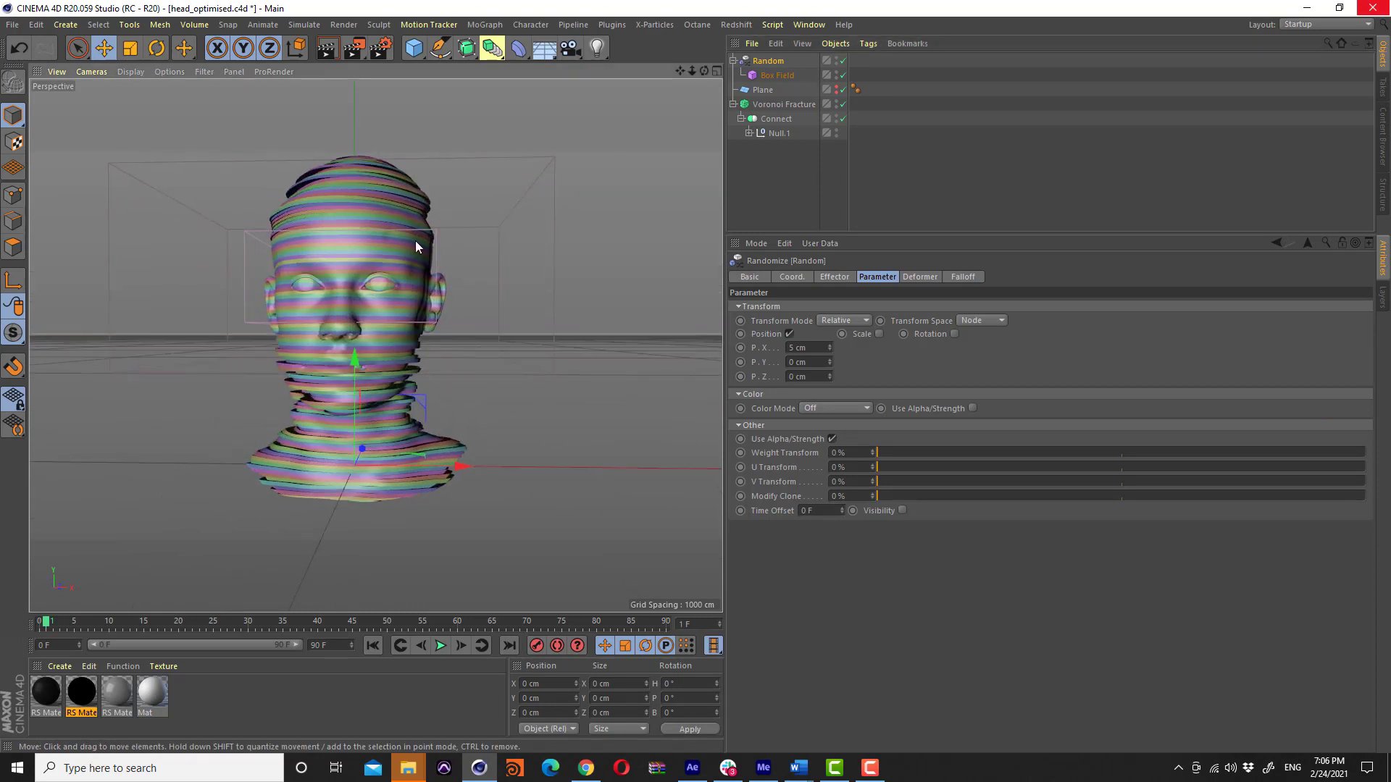
{"action": "left_click", "coordinate": [784, 104]}
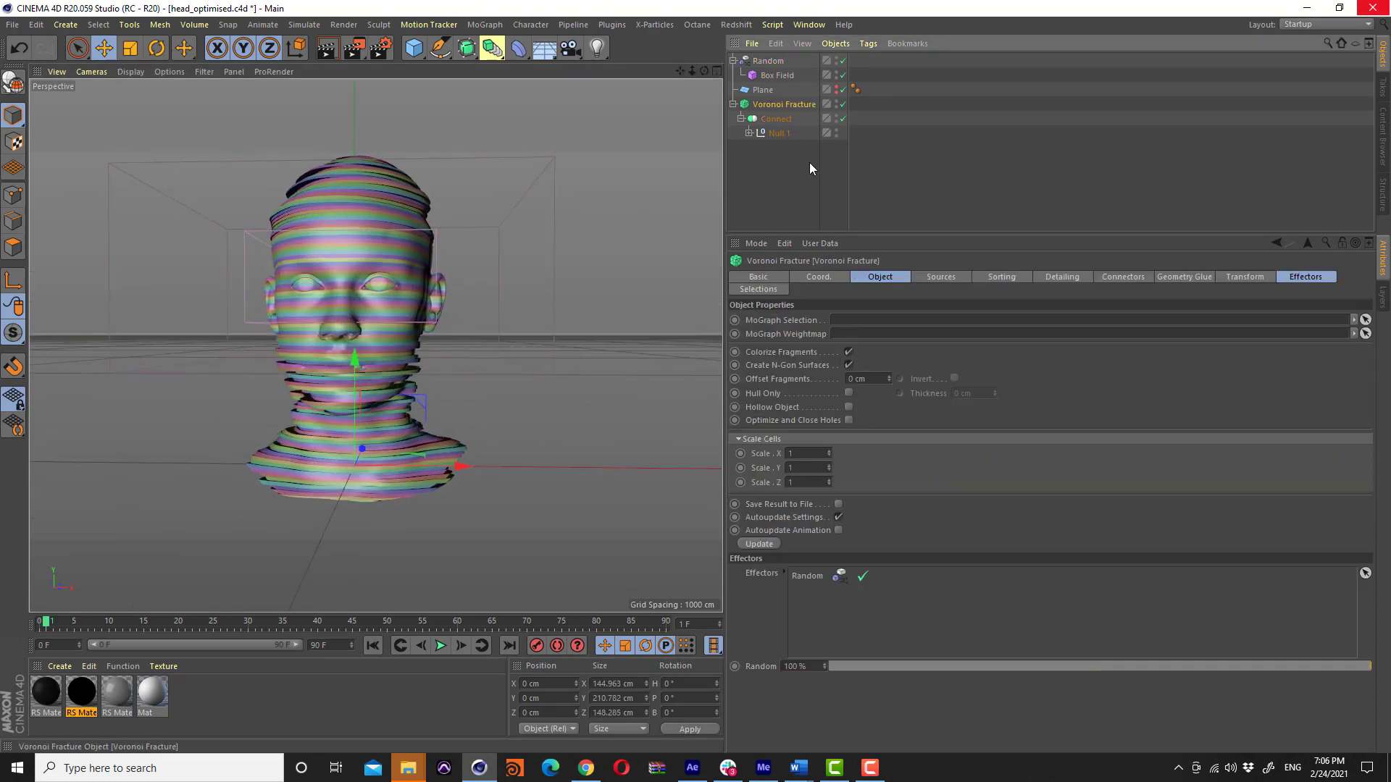
Uncheck Colorize Fragments on the Voronoi Fracture so the head shows plain white
{"action": "left_click", "coordinate": [918, 276]}
{"action": "left_click", "coordinate": [848, 352]}
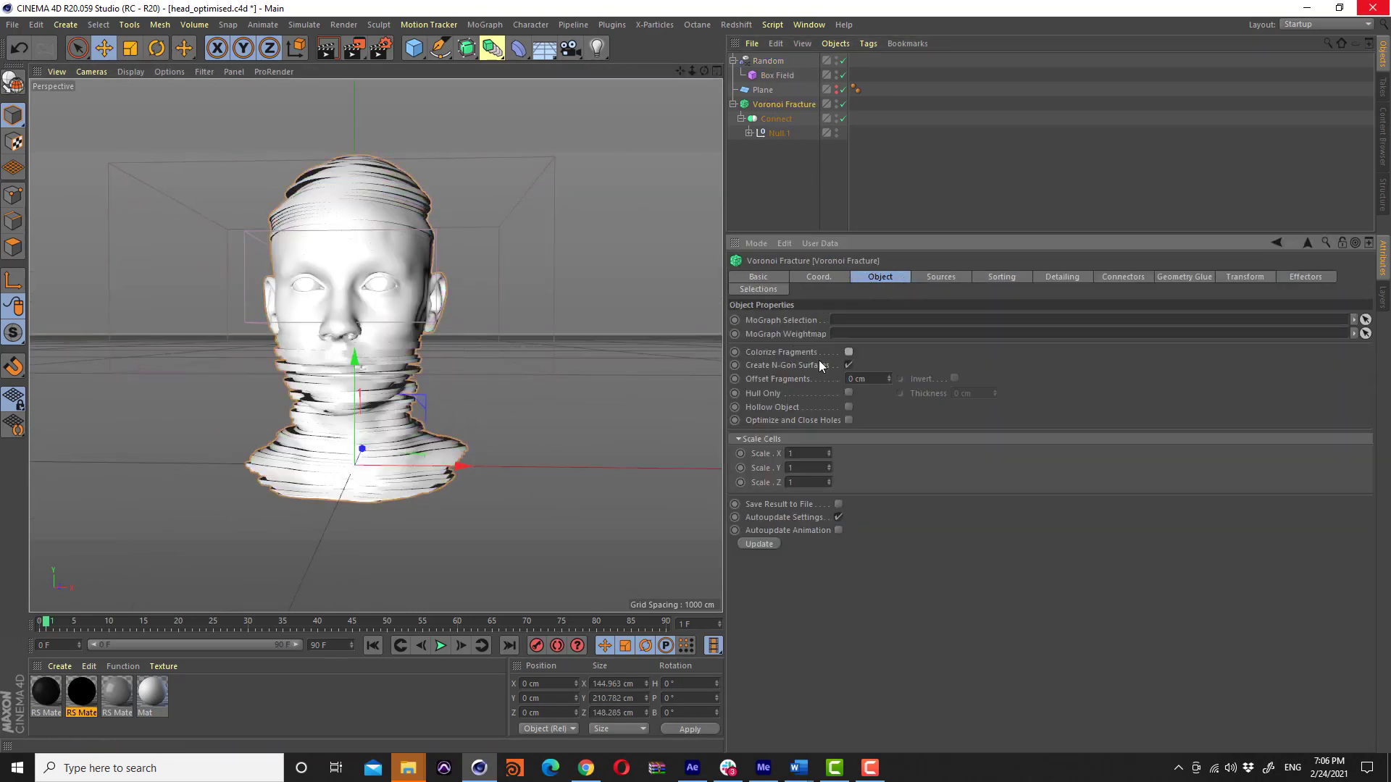
{"action": "mouse_move", "coordinate": [446, 371]}
{"action": "left_mouse_down", "text": "alt"}
{"action": "mouse_move", "coordinate": [438, 356]}
{"action": "mouse_move", "coordinate": [499, 342]}
{"action": "mouse_move", "coordinate": [397, 357]}
{"action": "mouse_move", "coordinate": [376, 337]}
{"action": "left_mouse_up", "text": "alt"}
{"action": "scroll", "coordinate": [462, 333], "scroll_direction": "up", "scroll_amount": 3}
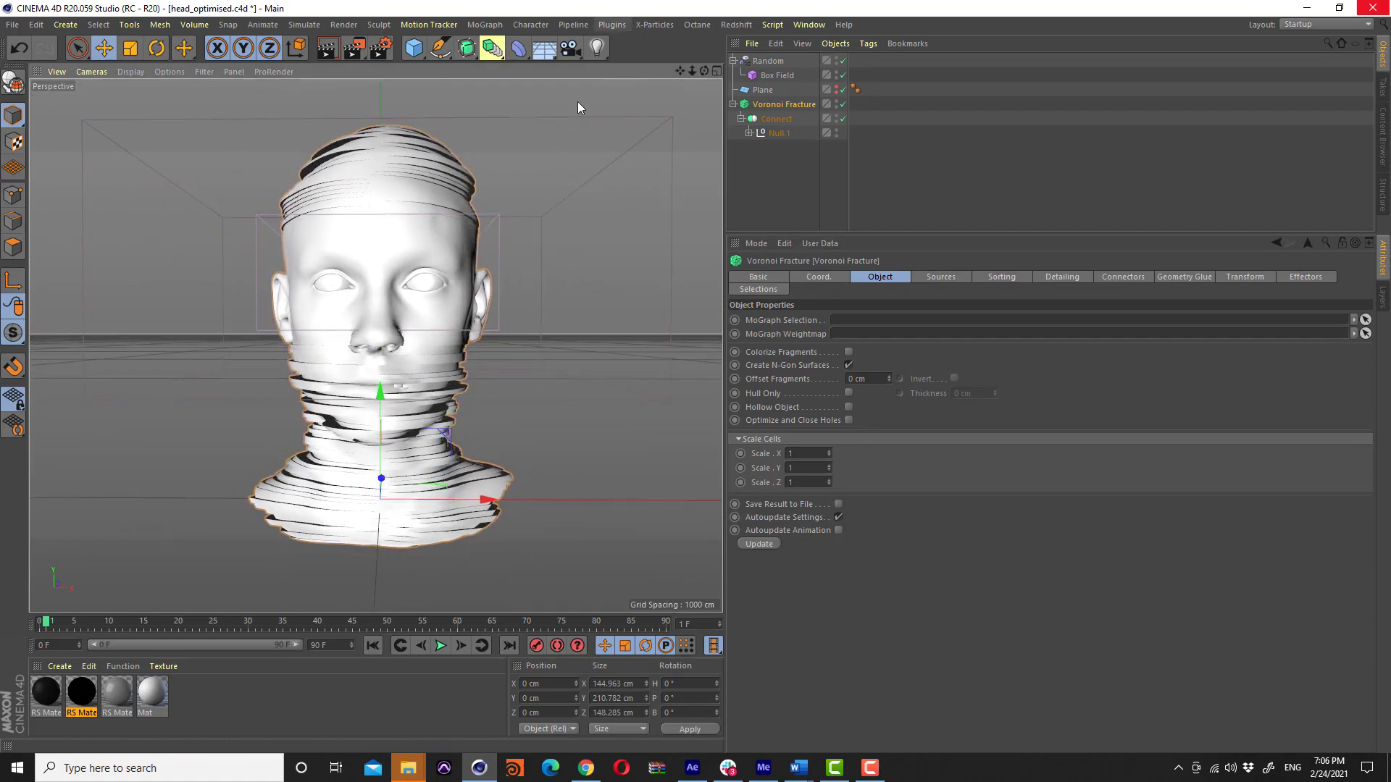
{"action": "left_click", "coordinate": [698, 24]}
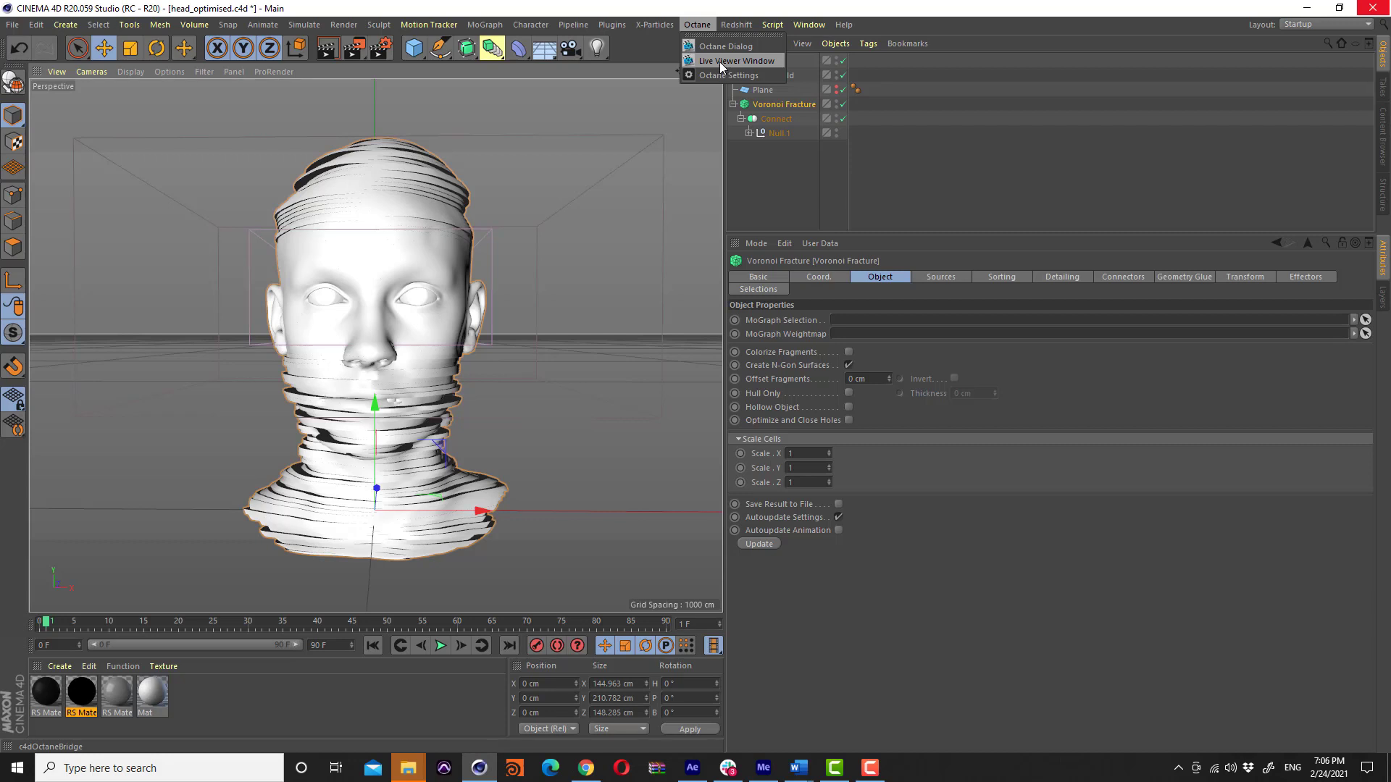
Dock the Octane Live Viewer and add an OctaneSky using OverheadWindowWithStripes.hdr
{"action": "left_click", "coordinate": [720, 62]}
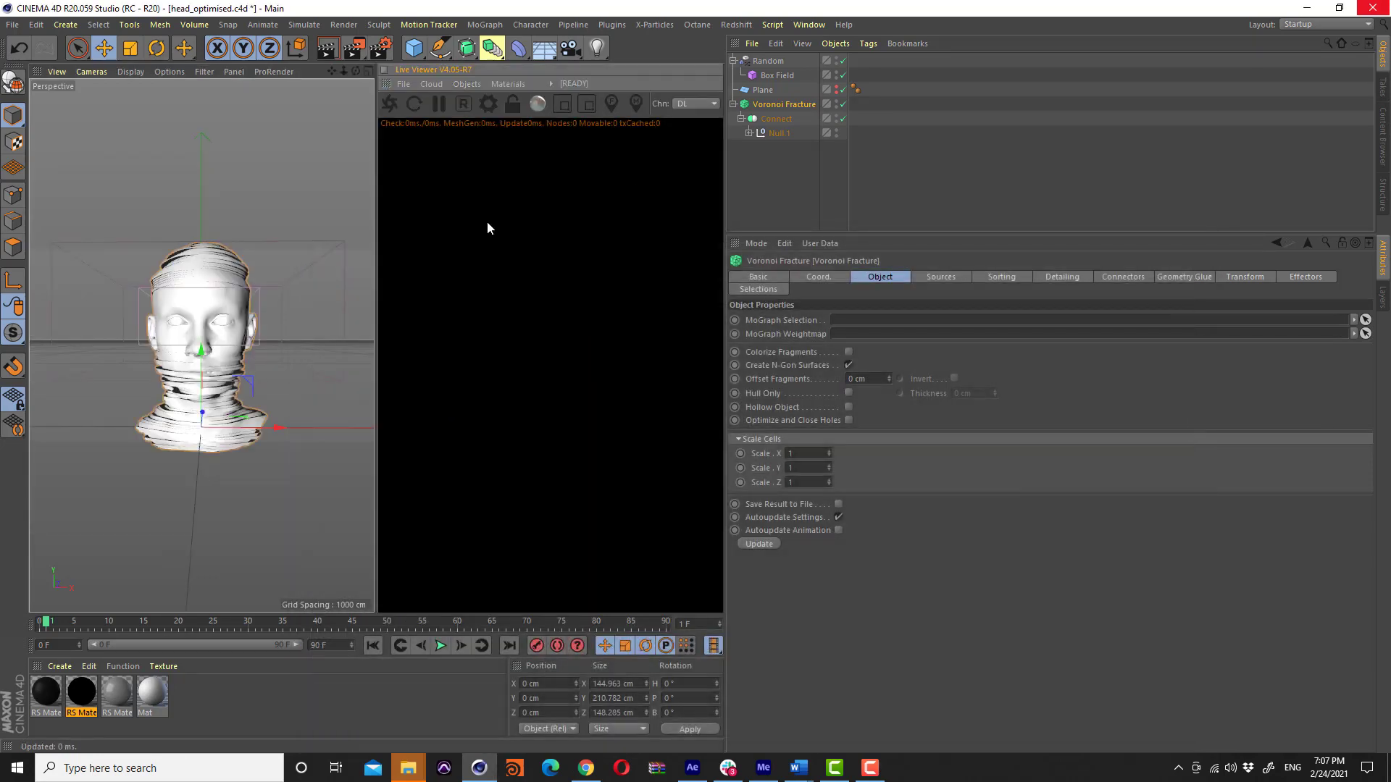
{"action": "left_click", "coordinate": [391, 109]}
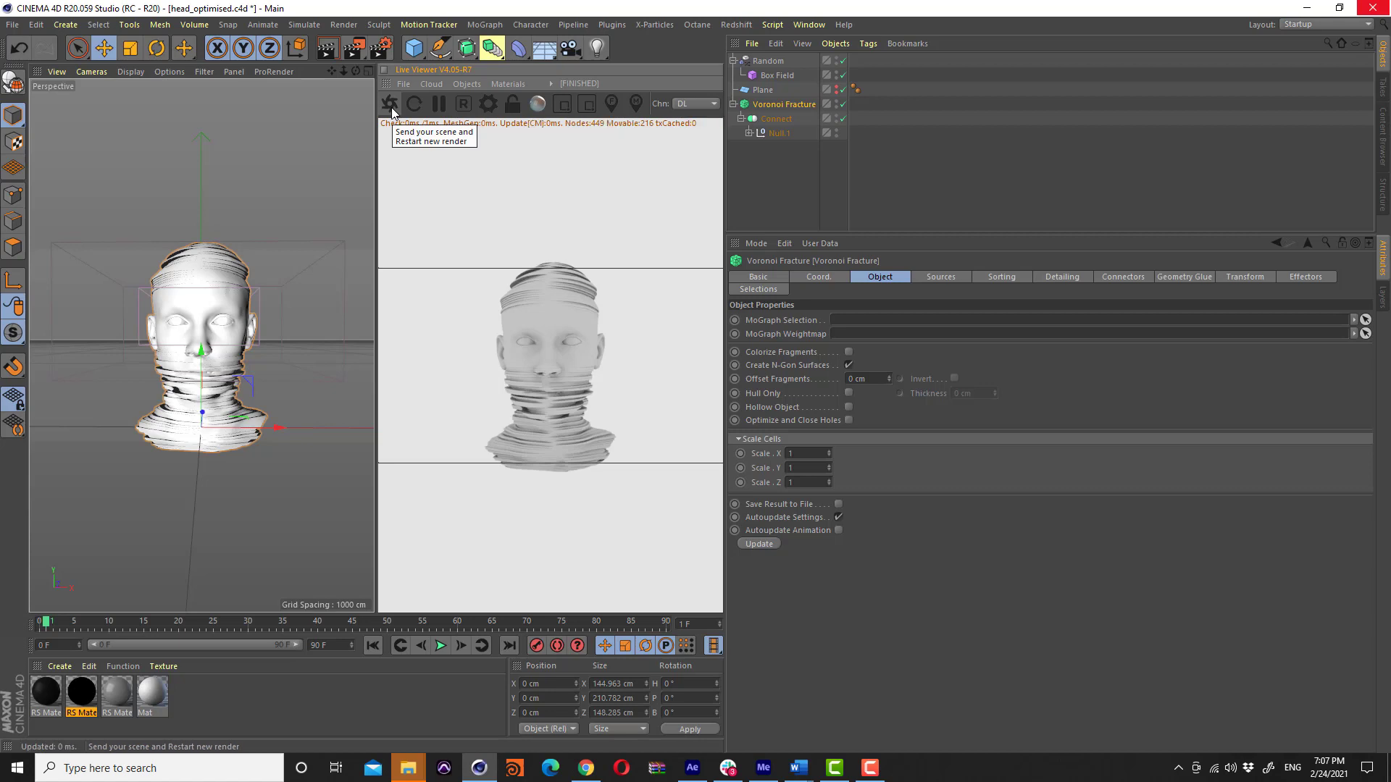
{"action": "left_click", "coordinate": [460, 89]}
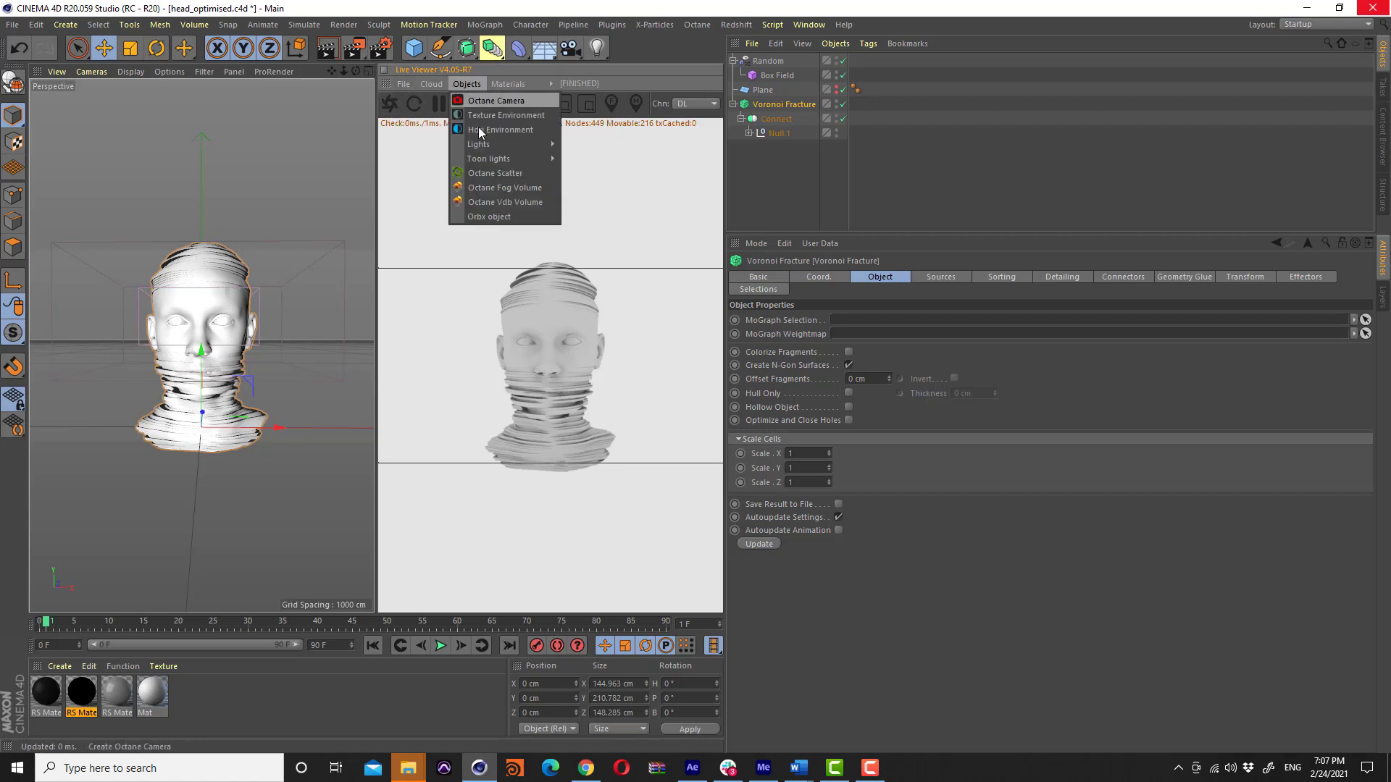
{"action": "left_click", "coordinate": [533, 137]}
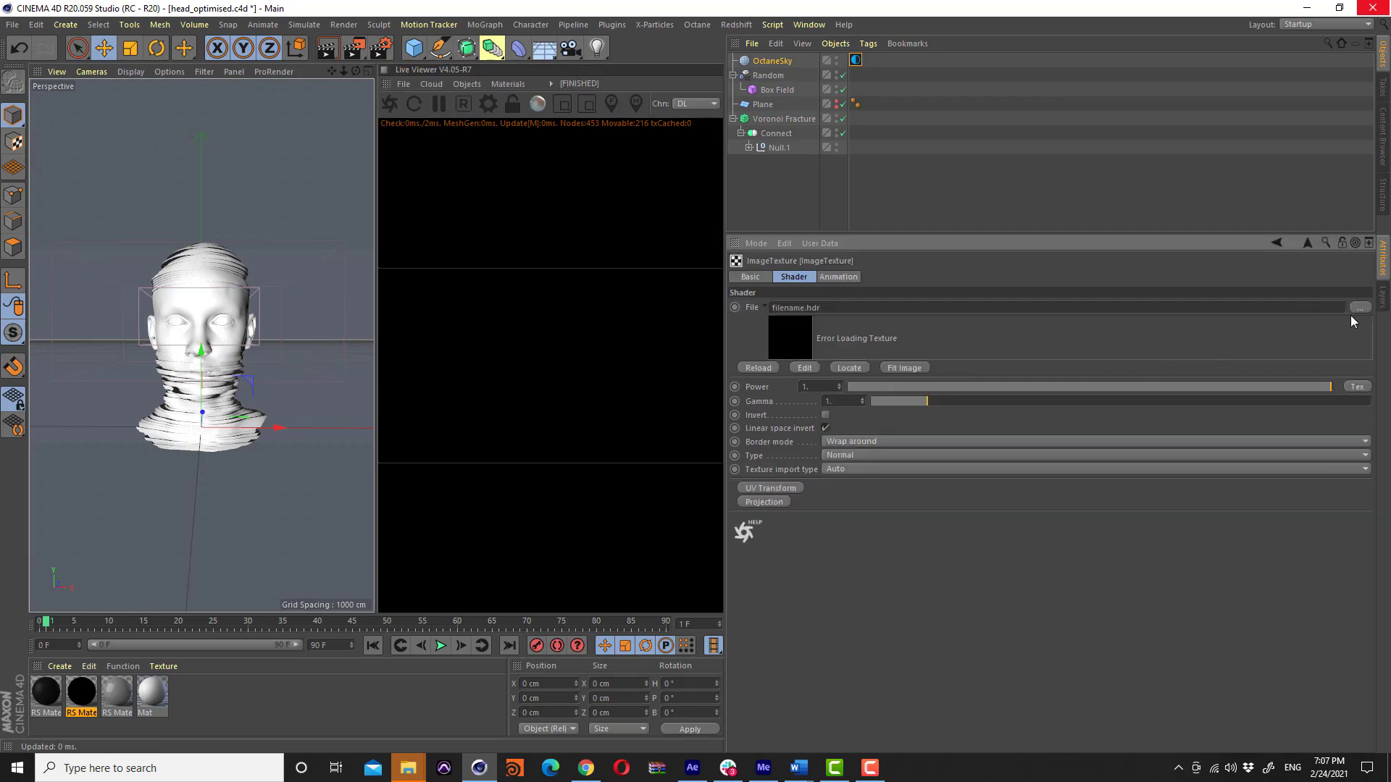
{"action": "left_click", "coordinate": [1359, 307]}
{"action": "double_click", "coordinate": [347, 190]}
{"action": "left_click", "coordinate": [776, 437]}
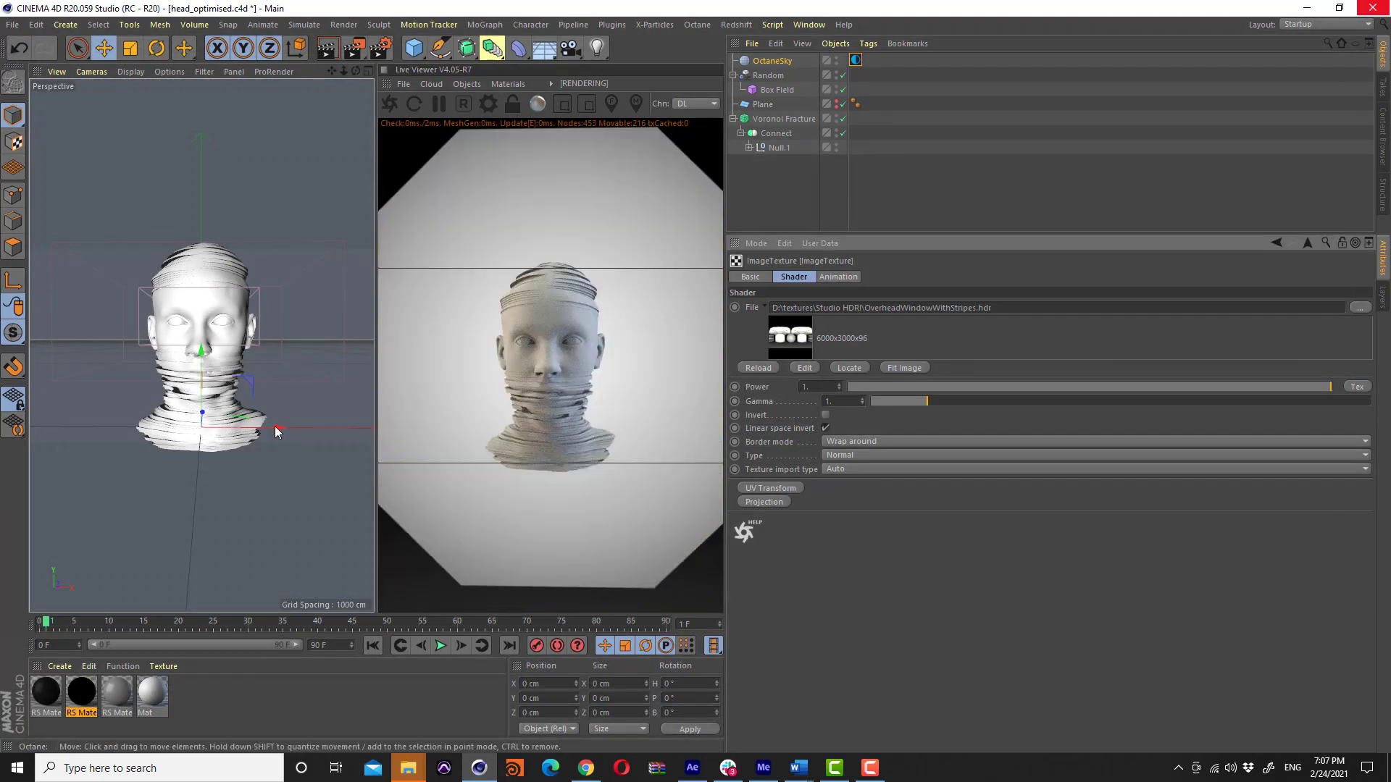
{"action": "scroll", "coordinate": [211, 362], "scroll_direction": "up", "scroll_amount": 3}
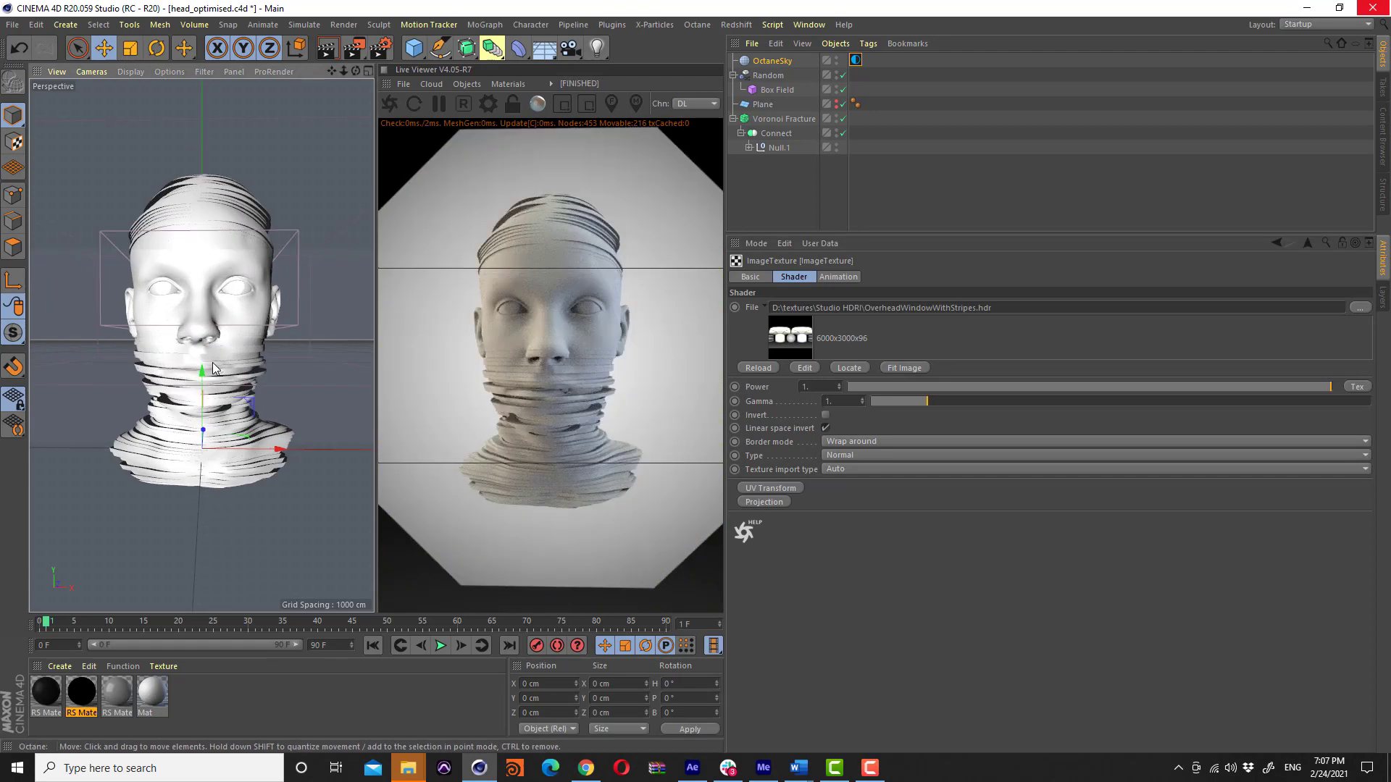
Set the render output Height and Width to 1920 pixels
{"action": "left_click", "coordinate": [380, 48]}
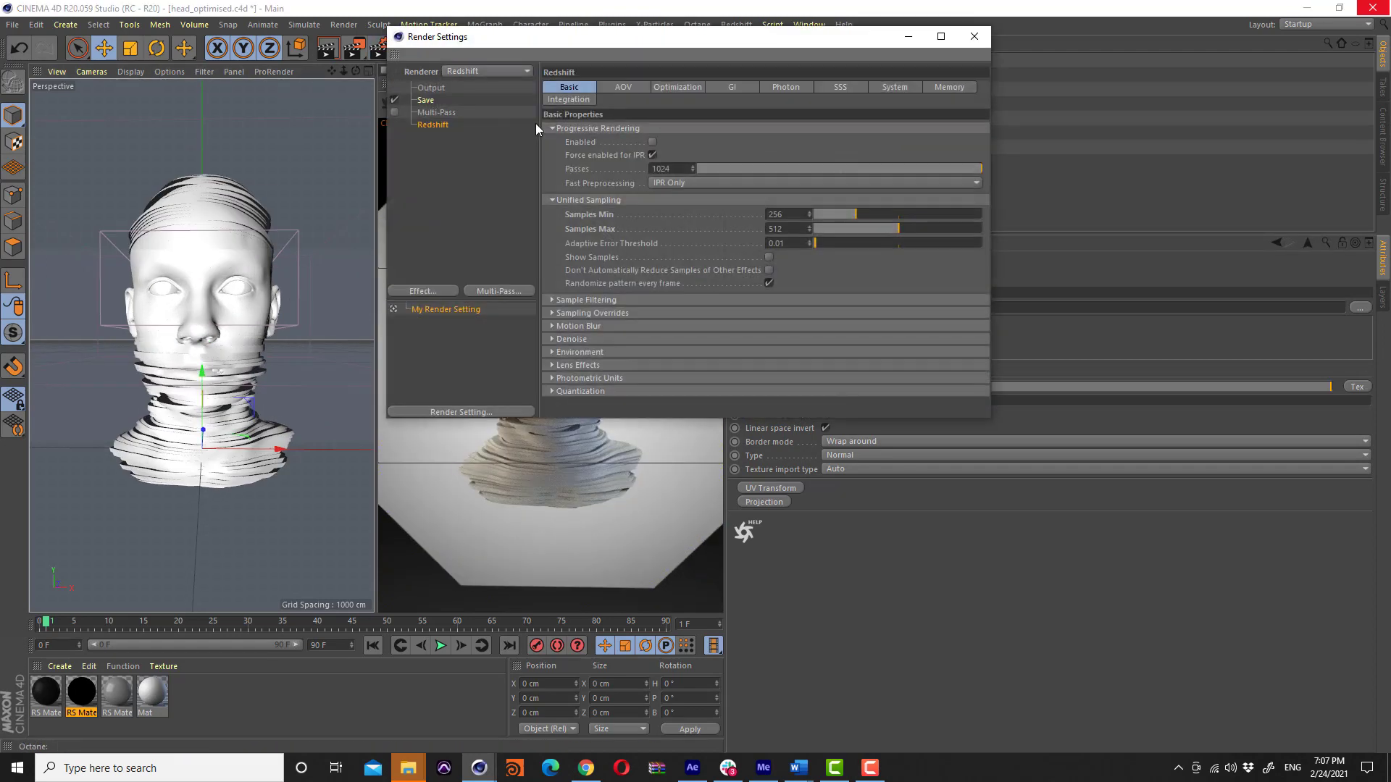
{"action": "left_click", "coordinate": [438, 88]}
{"action": "double_click", "coordinate": [616, 116]}
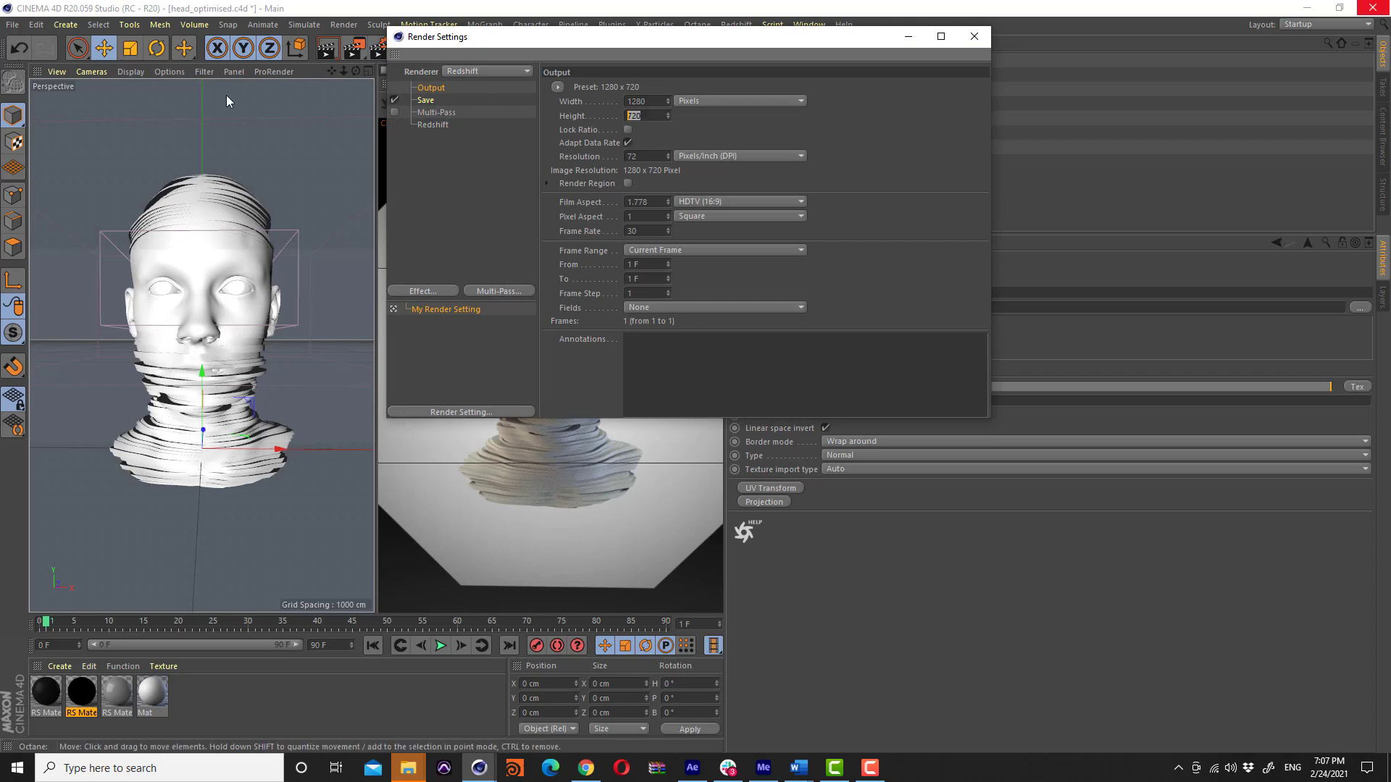
{"action": "type", "text": "20"}
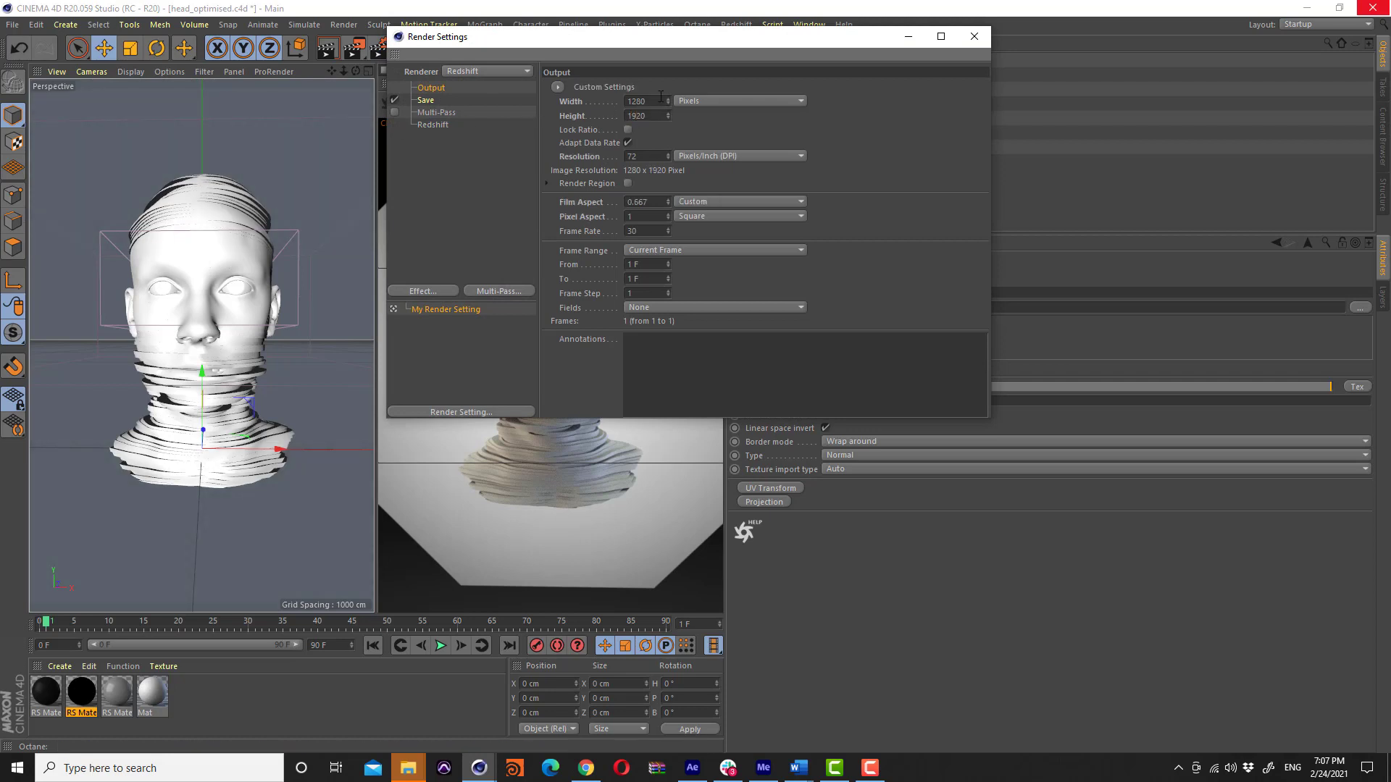
{"action": "key", "text": "Tab"}
{"action": "type", "text": "1920"}
{"action": "key", "text": "Return"}
Close the render settings and orbit the view to face the head
{"action": "left_click", "coordinate": [973, 37]}
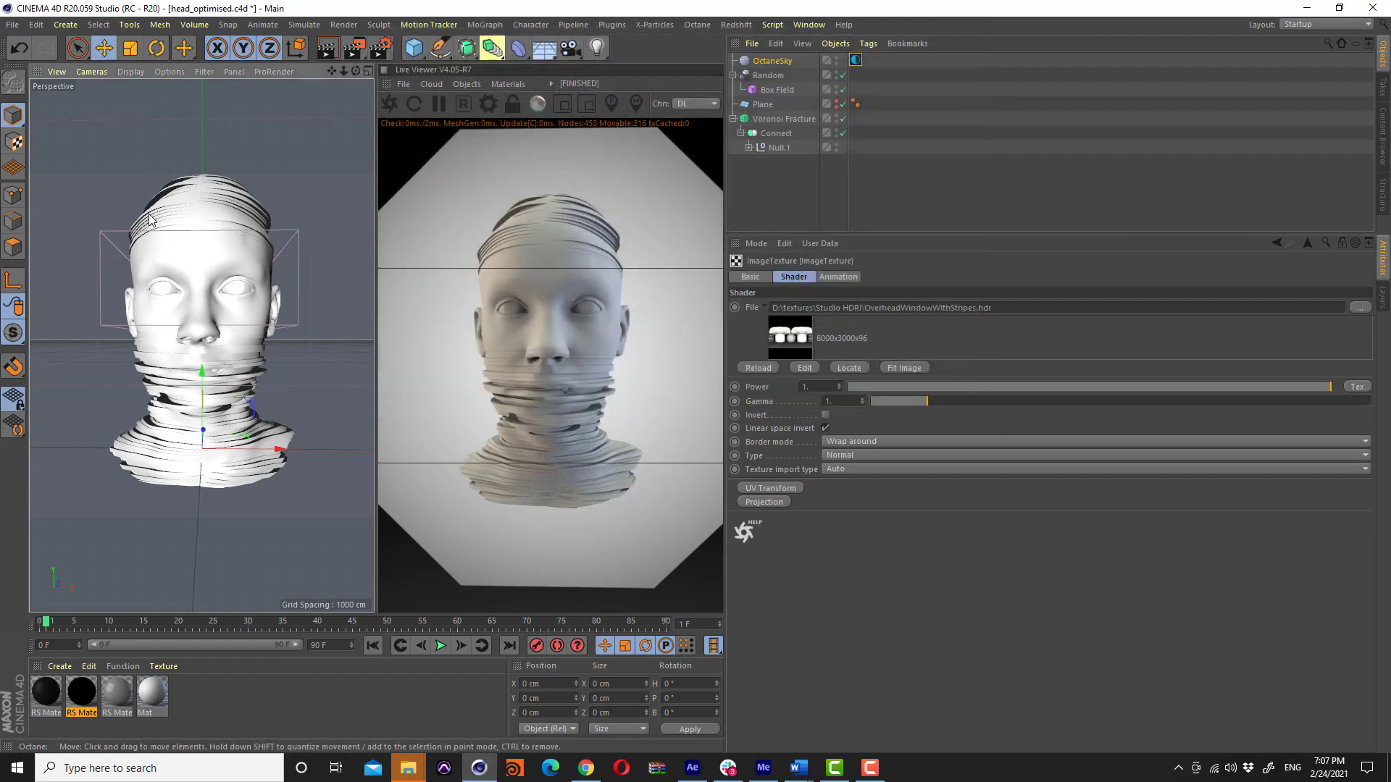
{"action": "left_click_drag", "start_coordinate": [208, 282], "coordinate": [209, 288], "text": "alt"}
{"action": "mouse_move", "coordinate": [207, 281]}
{"action": "left_mouse_down", "text": "alt"}
{"action": "mouse_move", "coordinate": [184, 410]}
{"action": "mouse_move", "coordinate": [167, 417]}
{"action": "left_mouse_up", "text": "alt"}
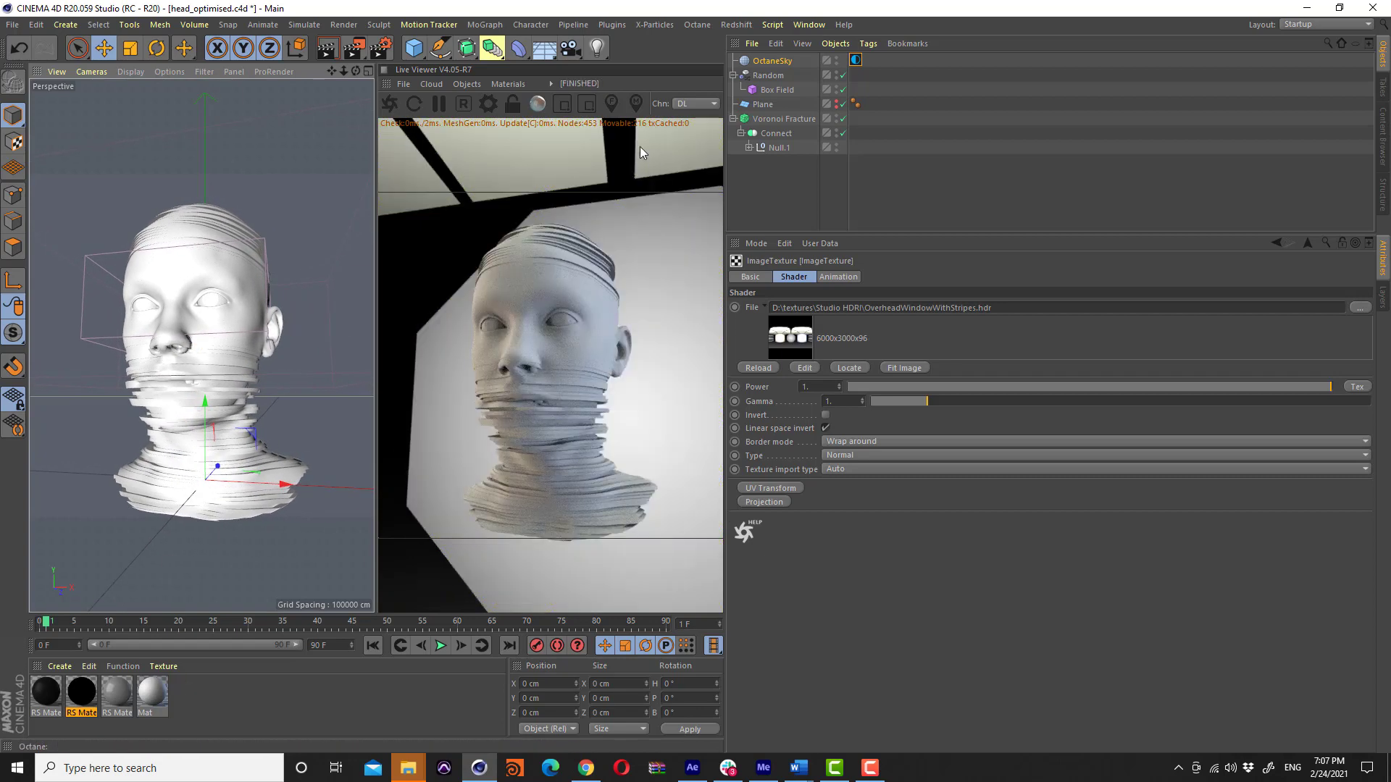
Add a camera with 85 mm focal length, look through it, and frame the head
{"action": "left_click", "coordinate": [571, 49]}
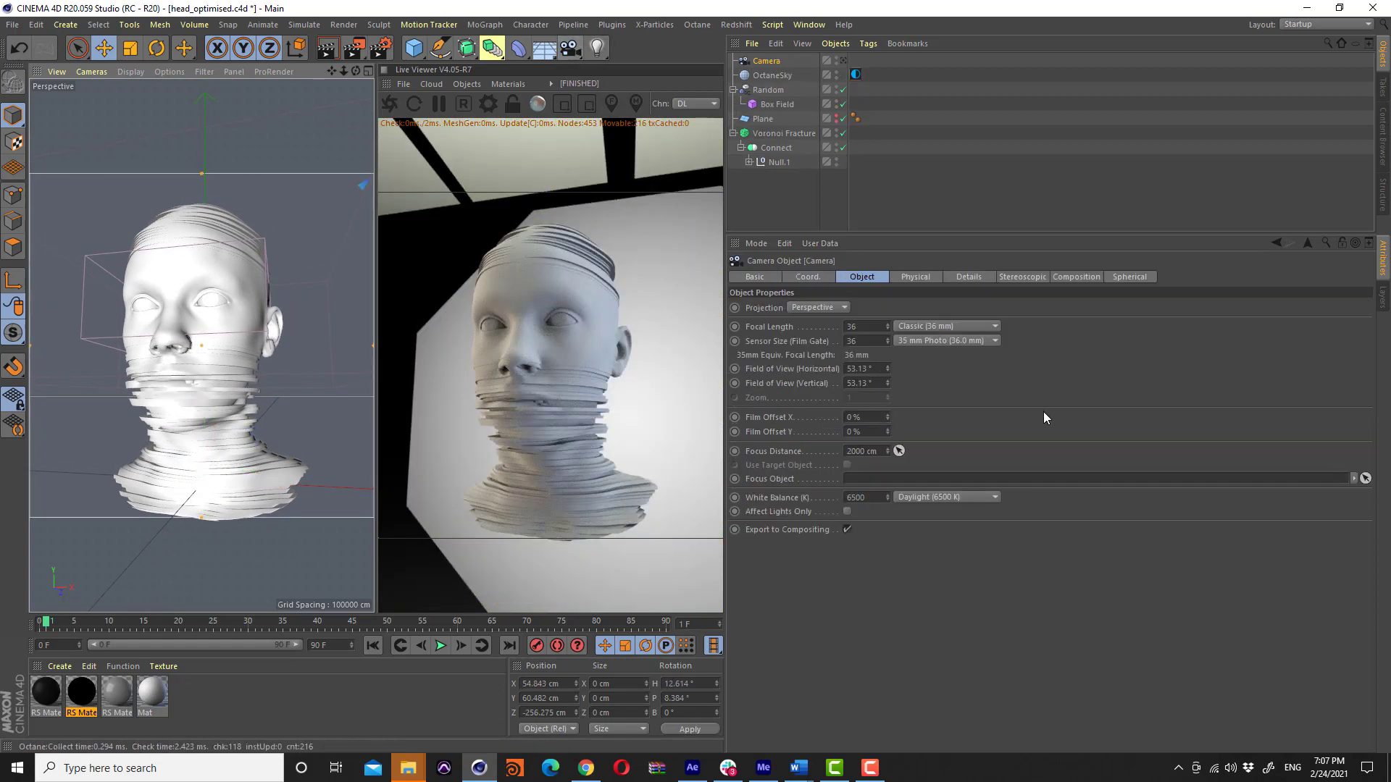
{"action": "left_click", "coordinate": [865, 327]}
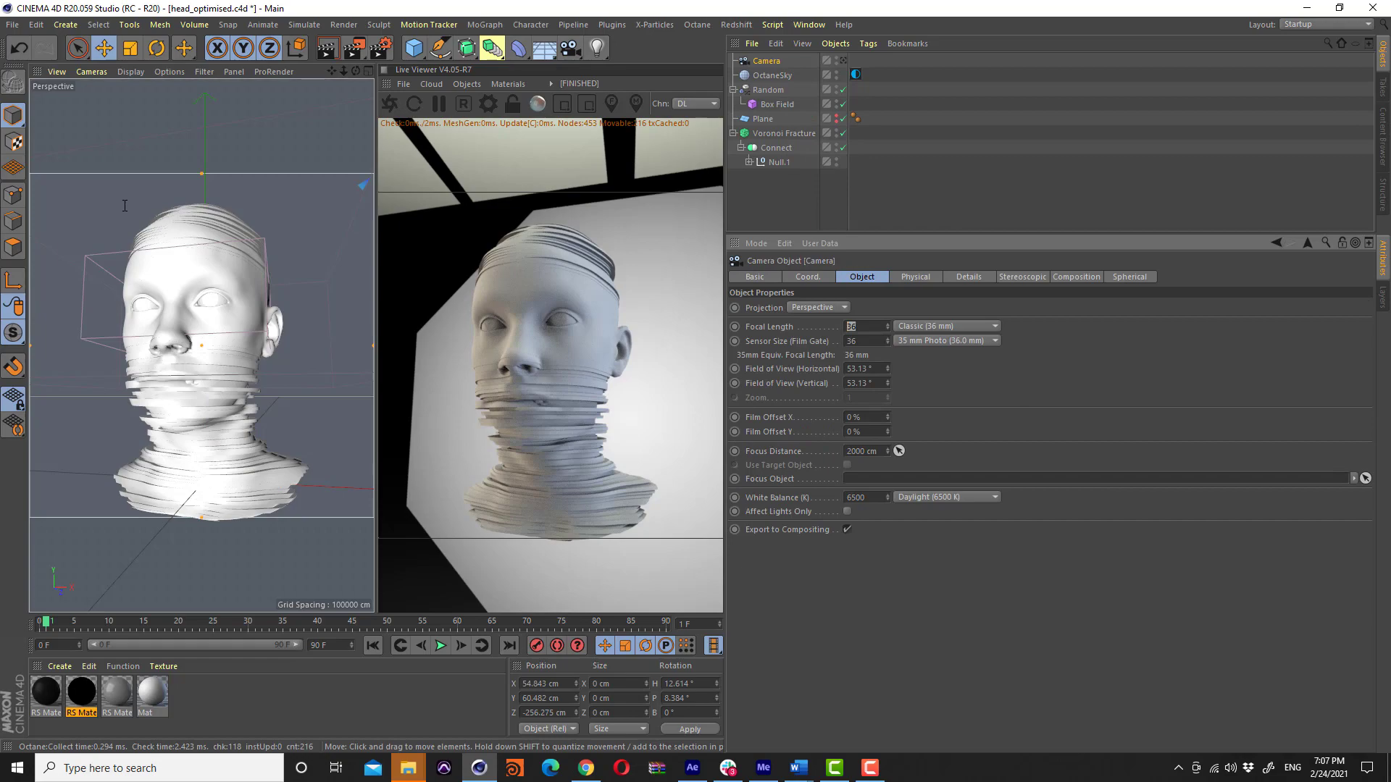
{"action": "type", "text": "85"}
{"action": "key", "text": "Return"}
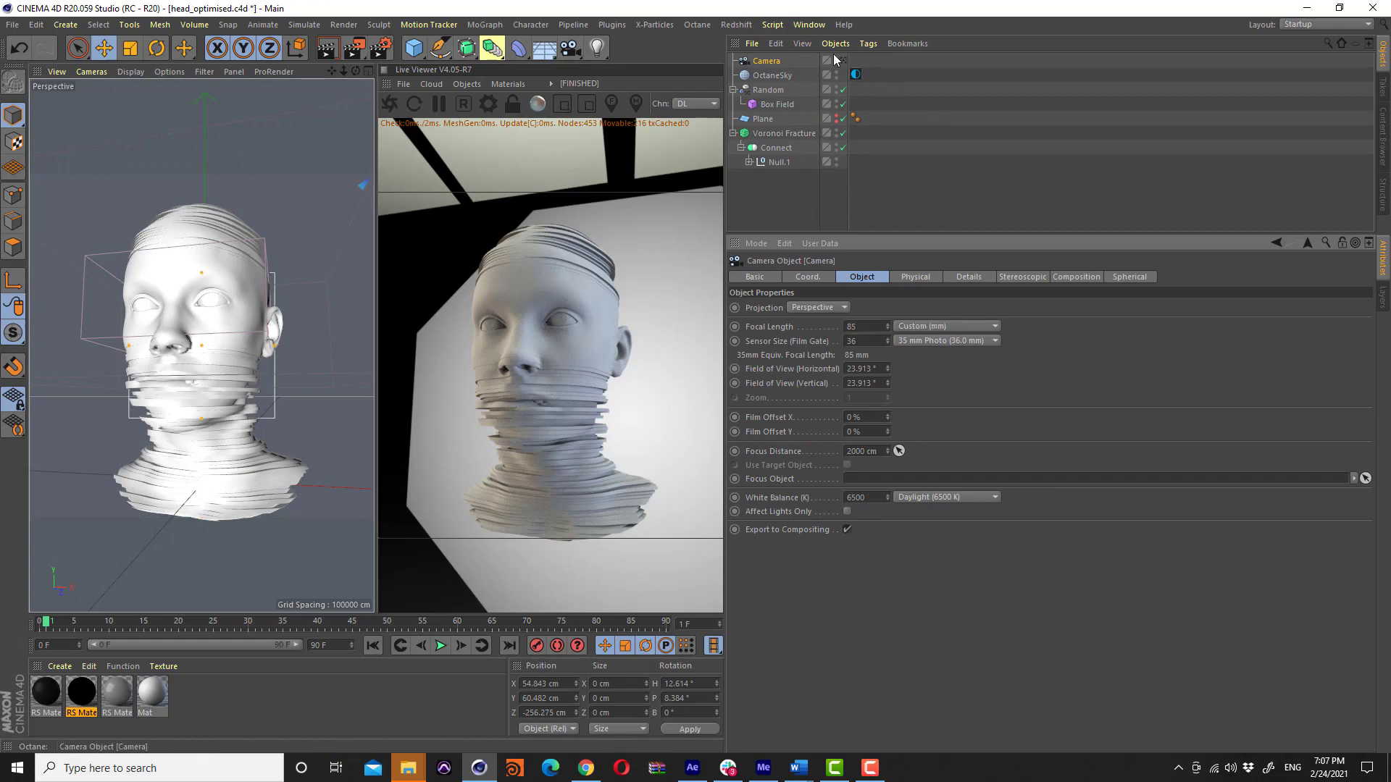
{"action": "left_click", "coordinate": [843, 60]}
{"action": "scroll", "coordinate": [250, 224], "scroll_direction": "up", "scroll_amount": 3}
{"action": "scroll", "coordinate": [208, 311], "scroll_direction": "down", "scroll_amount": 3}
{"action": "scroll", "coordinate": [193, 341], "scroll_direction": "down", "scroll_amount": 2}
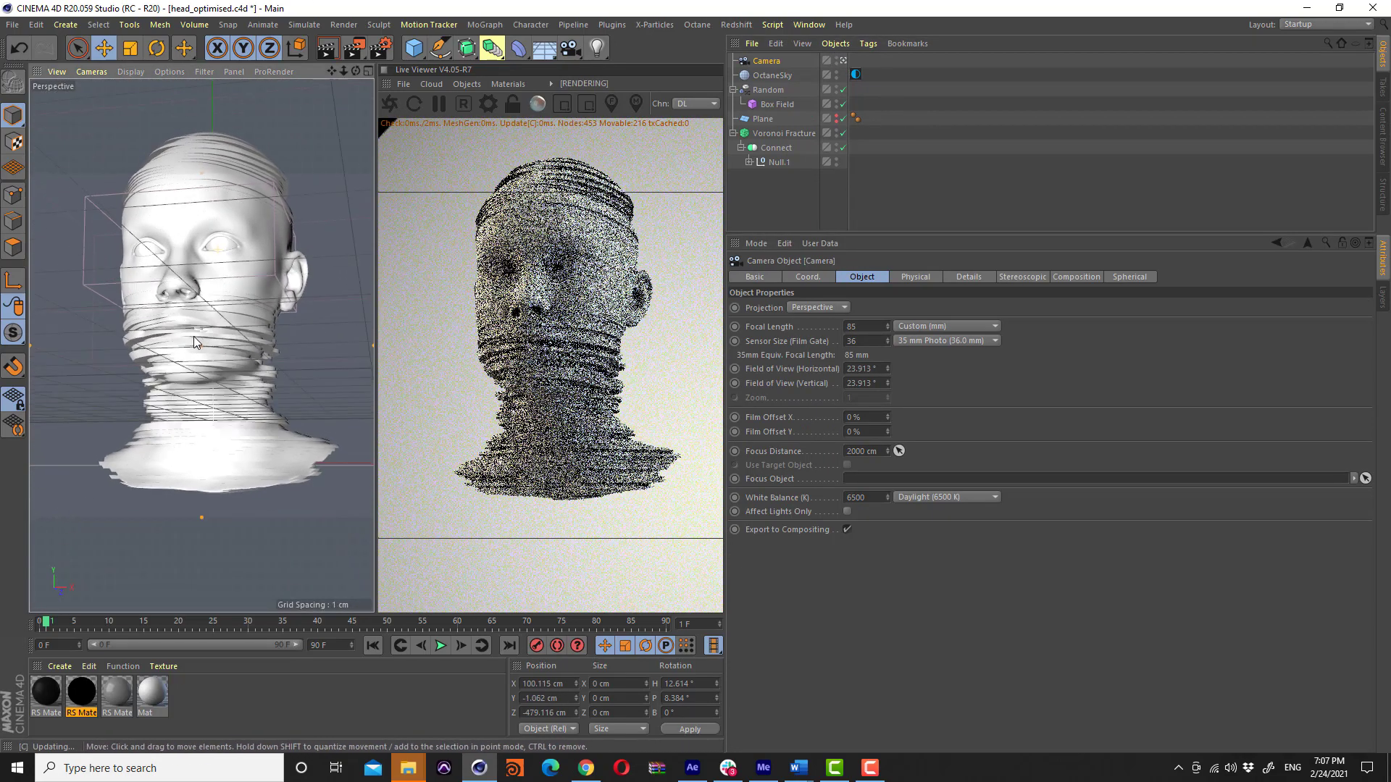
{"action": "middle_click_drag", "start_coordinate": [193, 336], "coordinate": [197, 354], "text": "alt"}
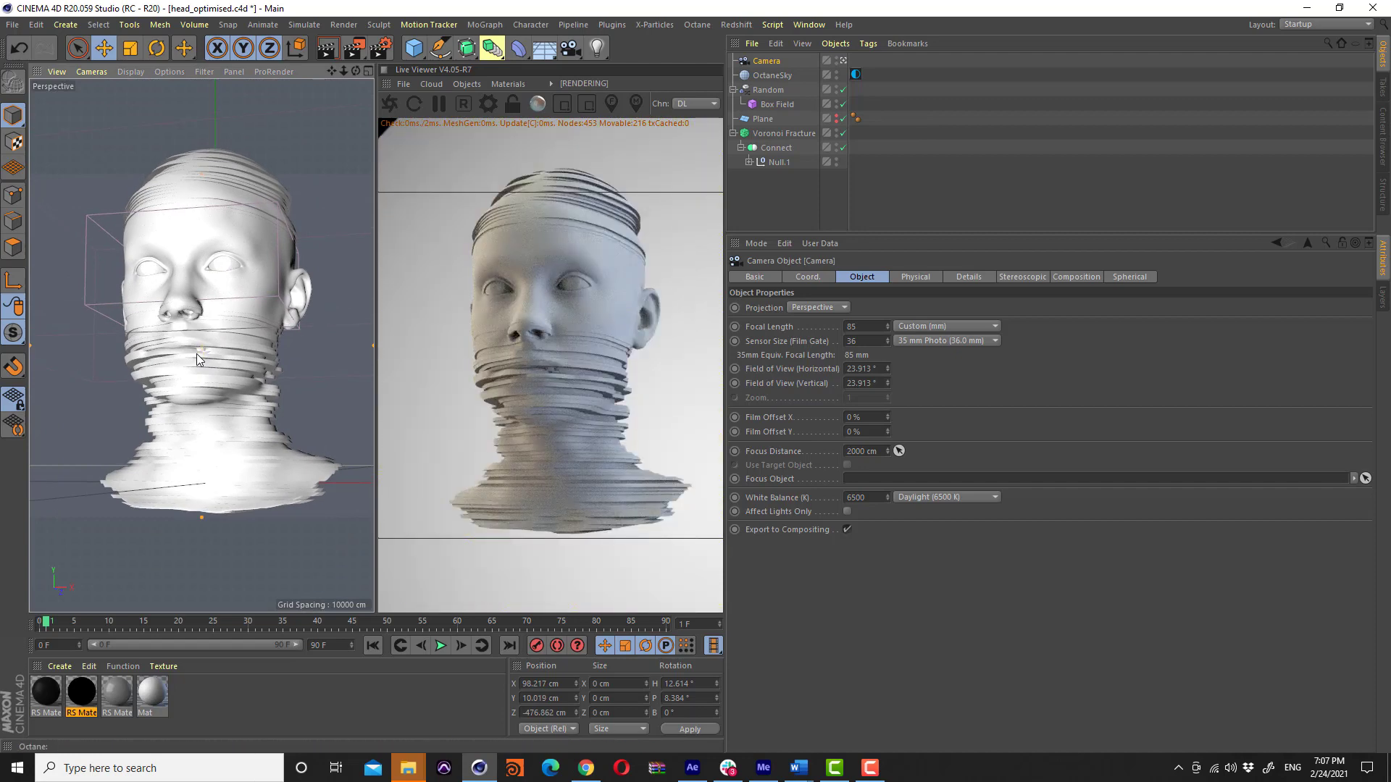
Switch the Octane render kernel to Pathtracing
{"action": "left_click_drag", "start_coordinate": [122, 401], "coordinate": [123, 399], "text": "alt"}
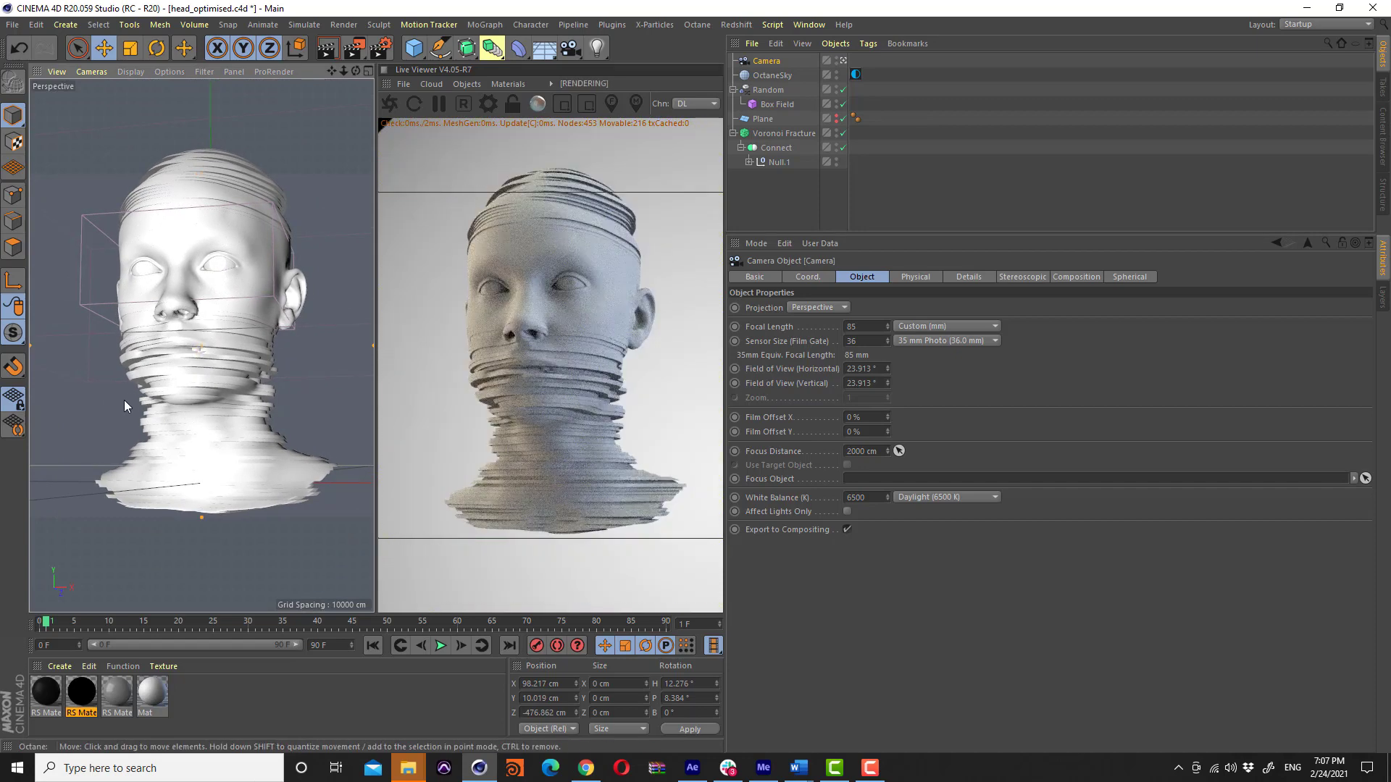
{"action": "left_click", "coordinate": [488, 103]}
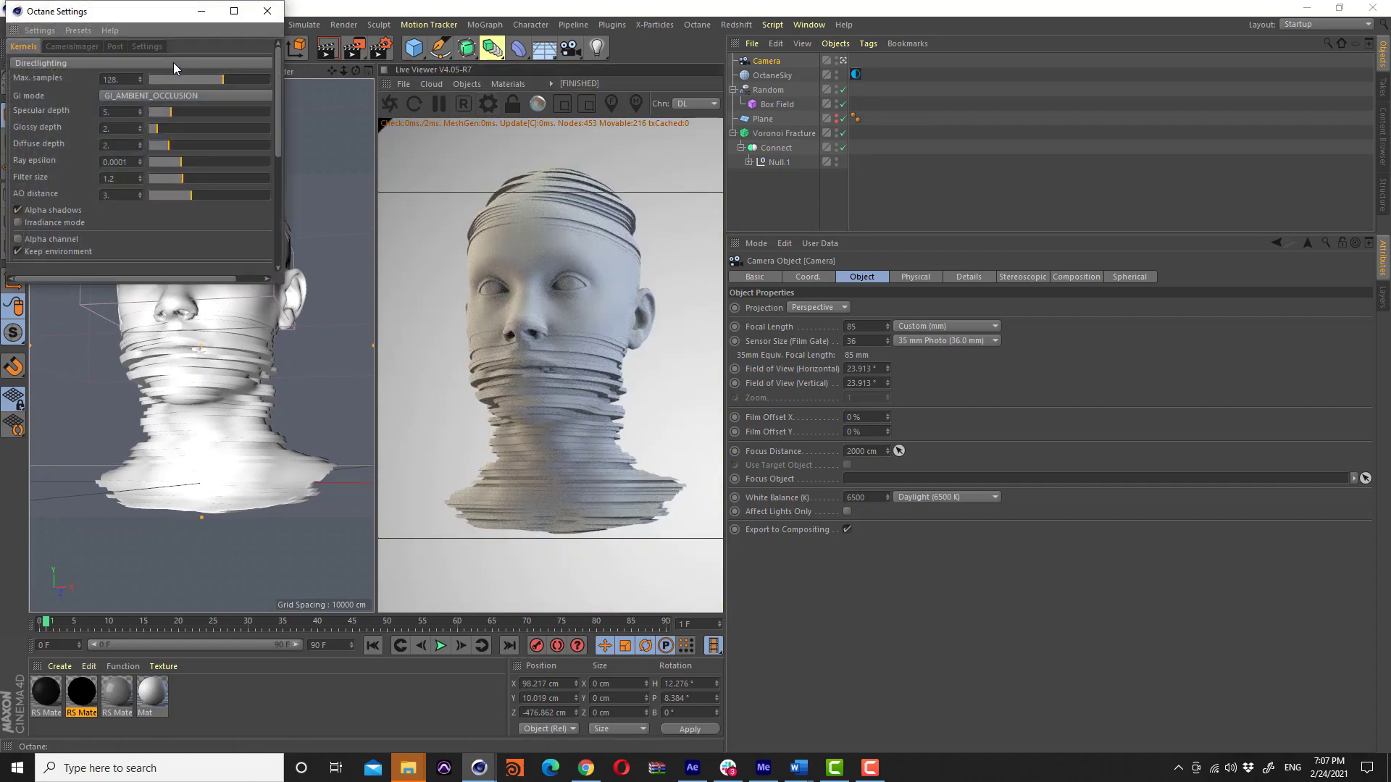
{"action": "left_click", "coordinate": [172, 62]}
{"action": "left_click", "coordinate": [88, 107]}
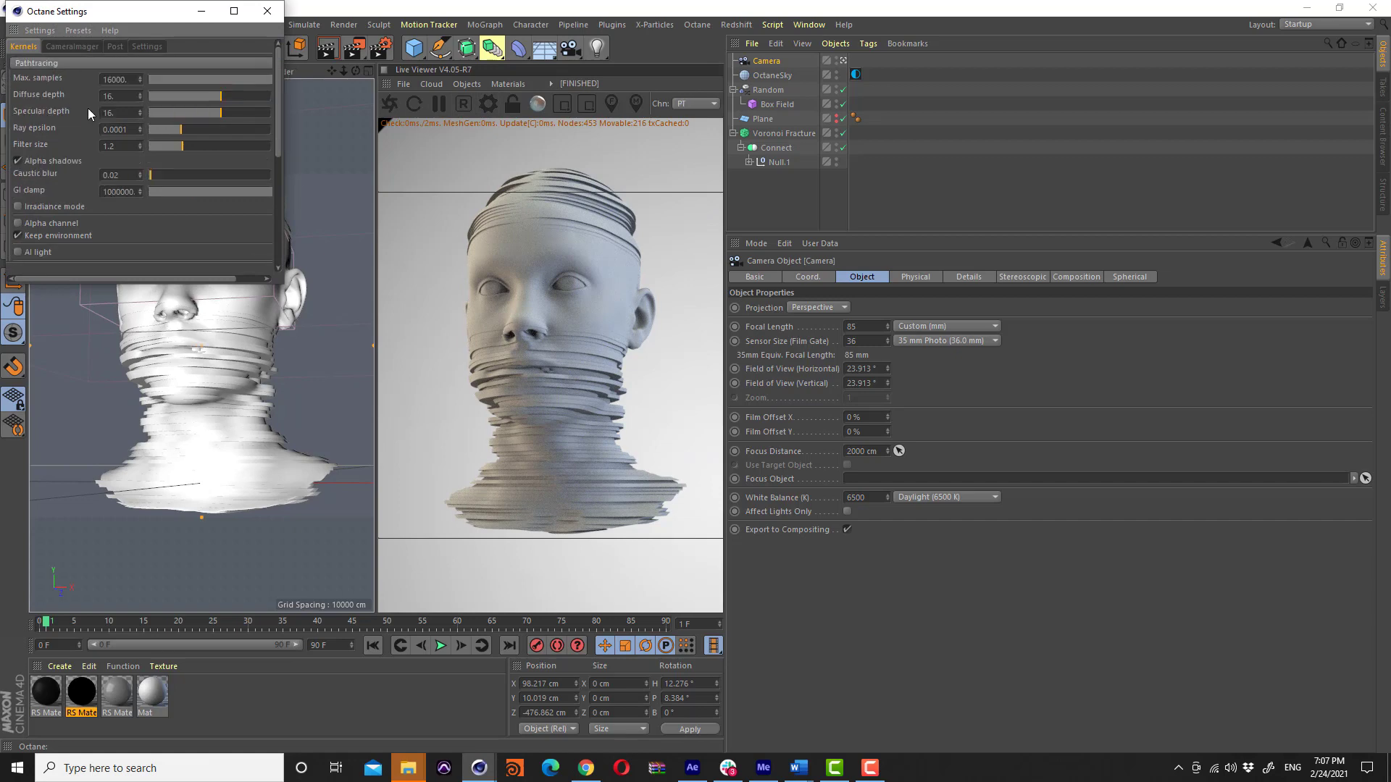
{"action": "left_click", "coordinate": [267, 11]}
Create an Octane Specular material and apply it to the Voronoi Fracture
{"action": "left_click", "coordinate": [465, 82]}
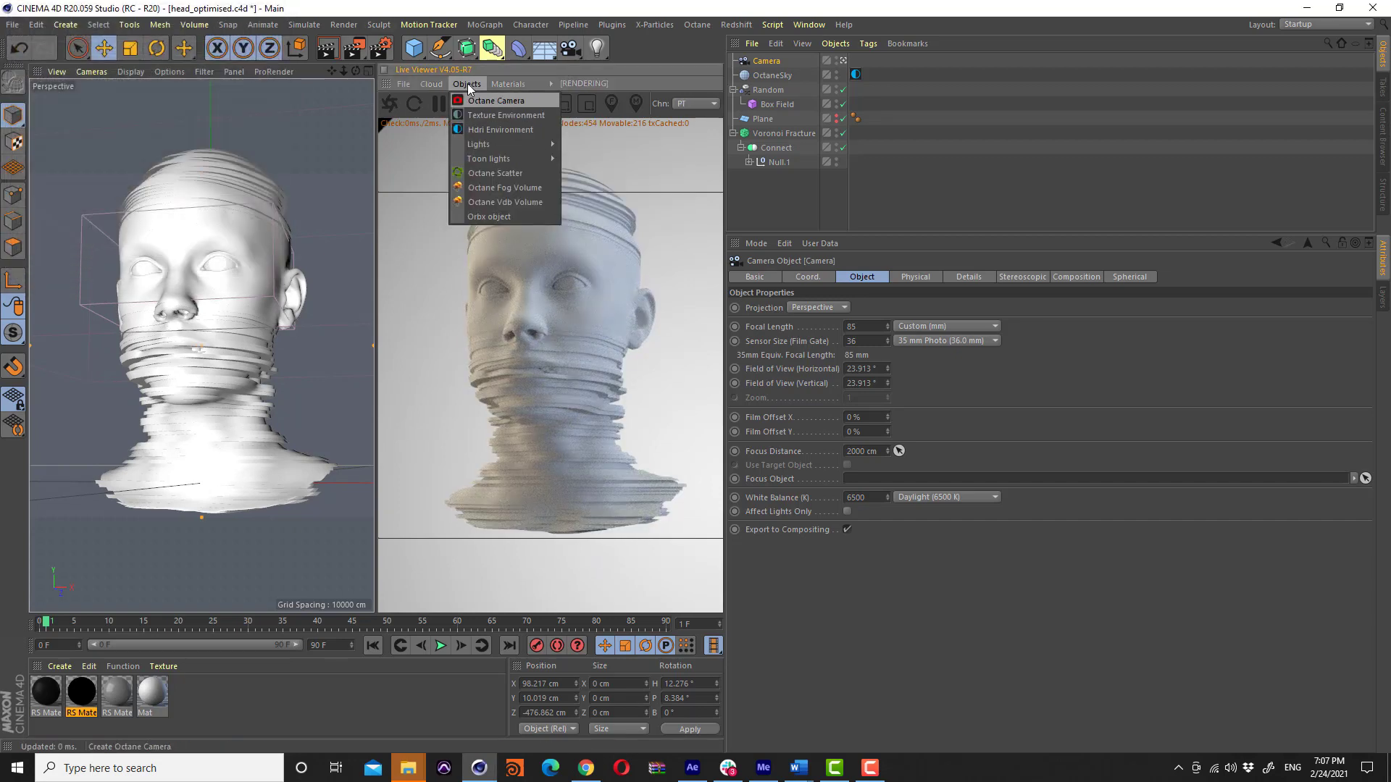
{"action": "mouse_move", "coordinate": [507, 84]}
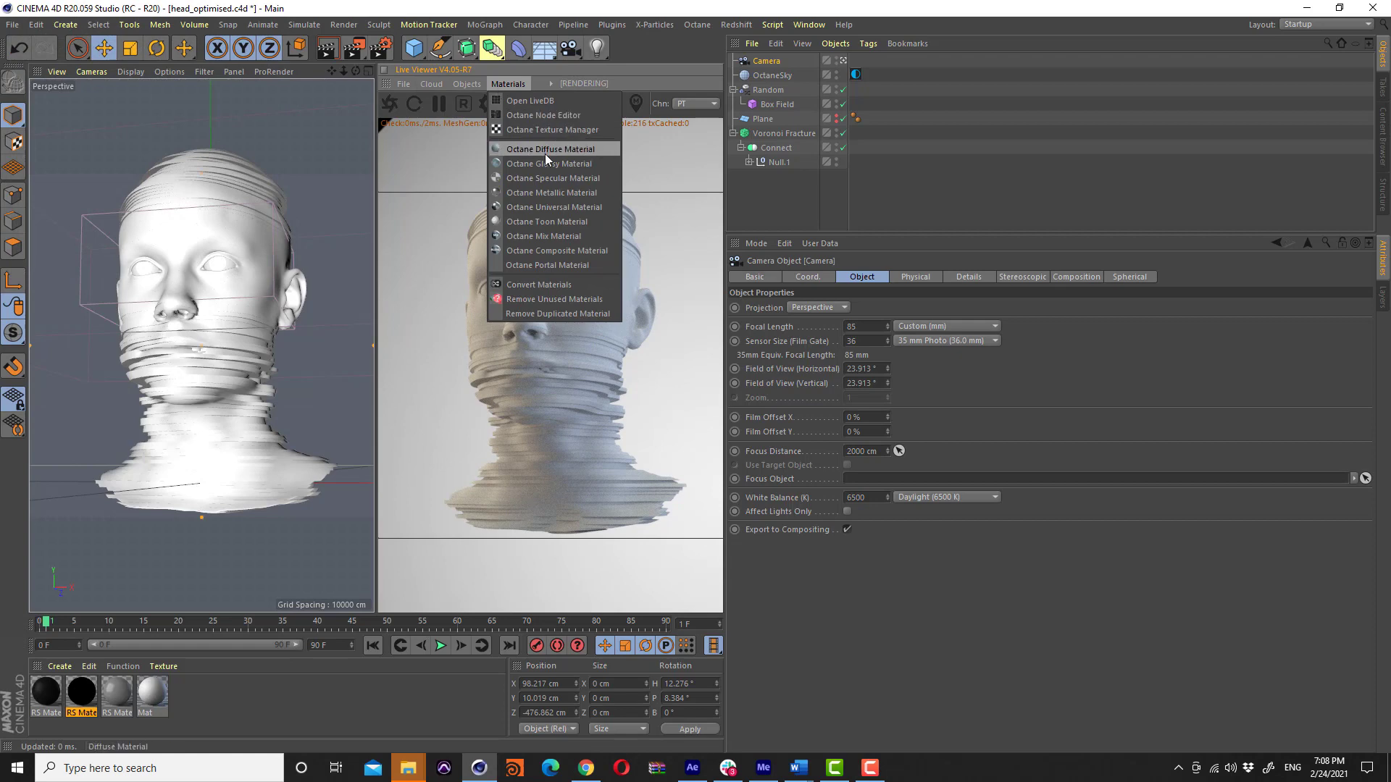
{"action": "left_click", "coordinate": [550, 178]}
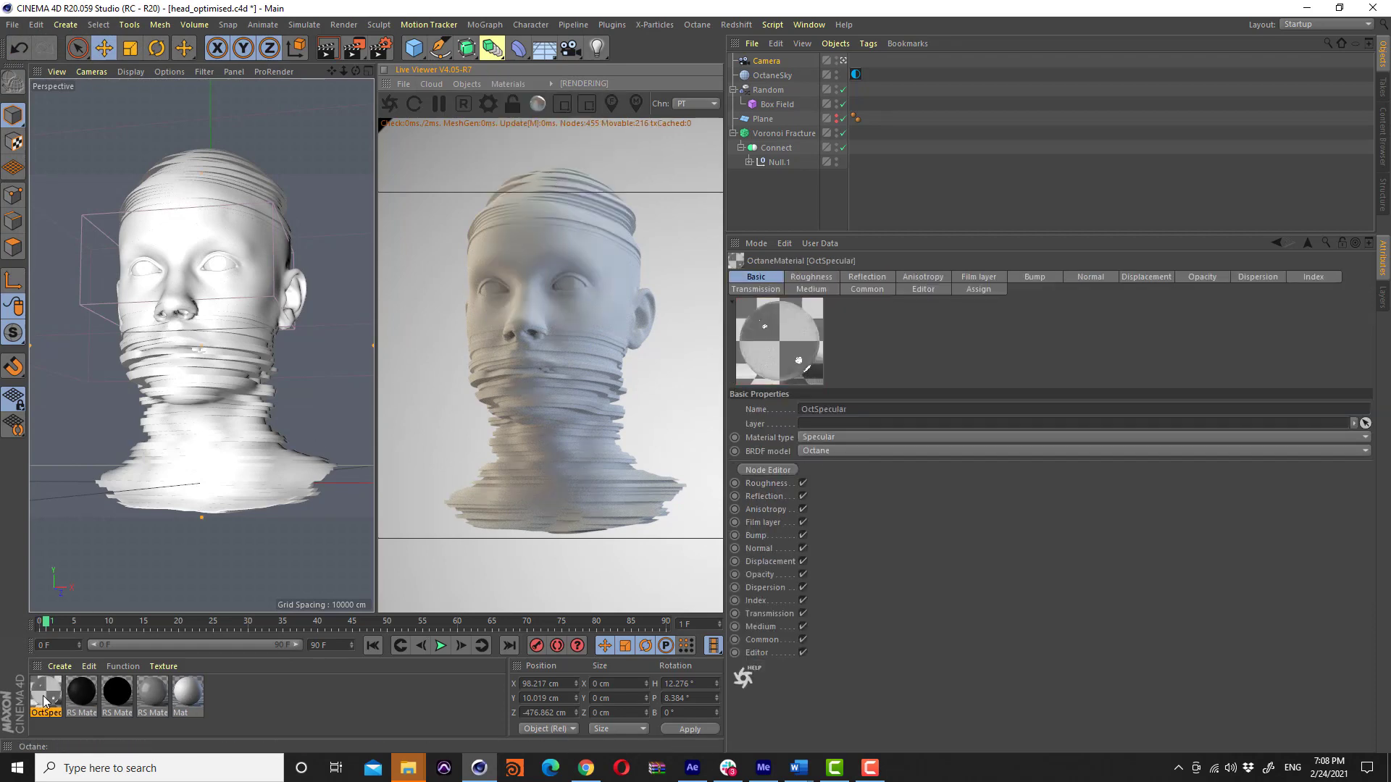
{"action": "left_click_drag", "start_coordinate": [44, 699], "coordinate": [784, 138]}
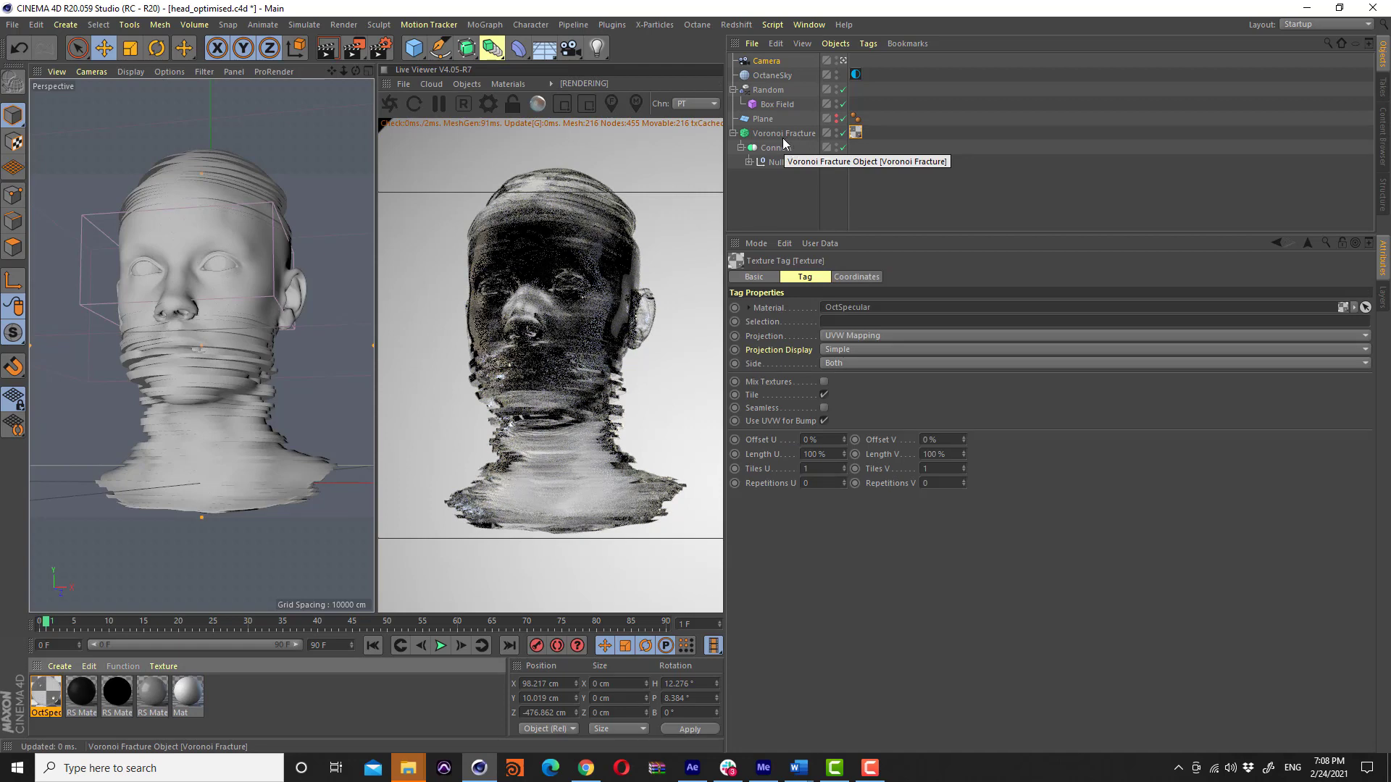
Enable Fake shadows in the OctSpecular Common settings and open its node graph
{"action": "double_click", "coordinate": [45, 694]}
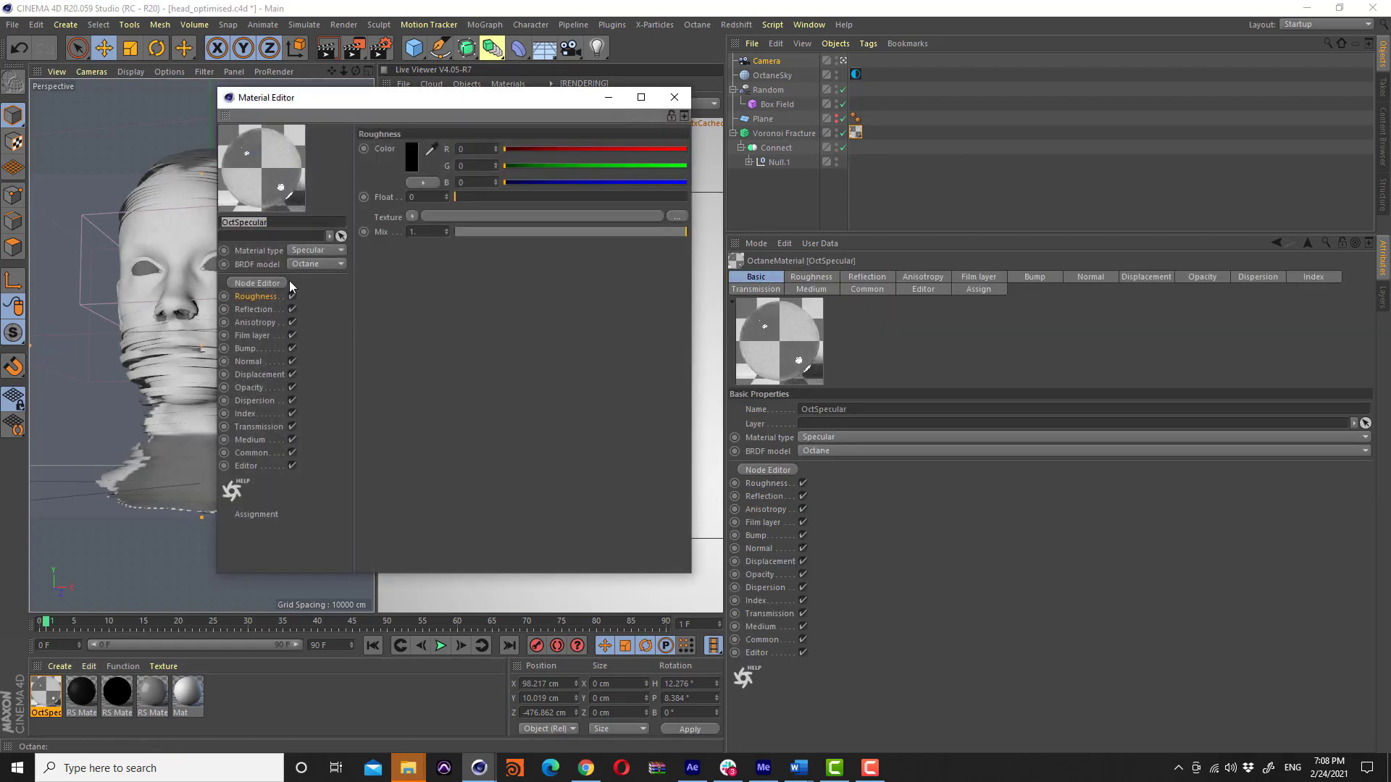
{"action": "left_click", "coordinate": [253, 453]}
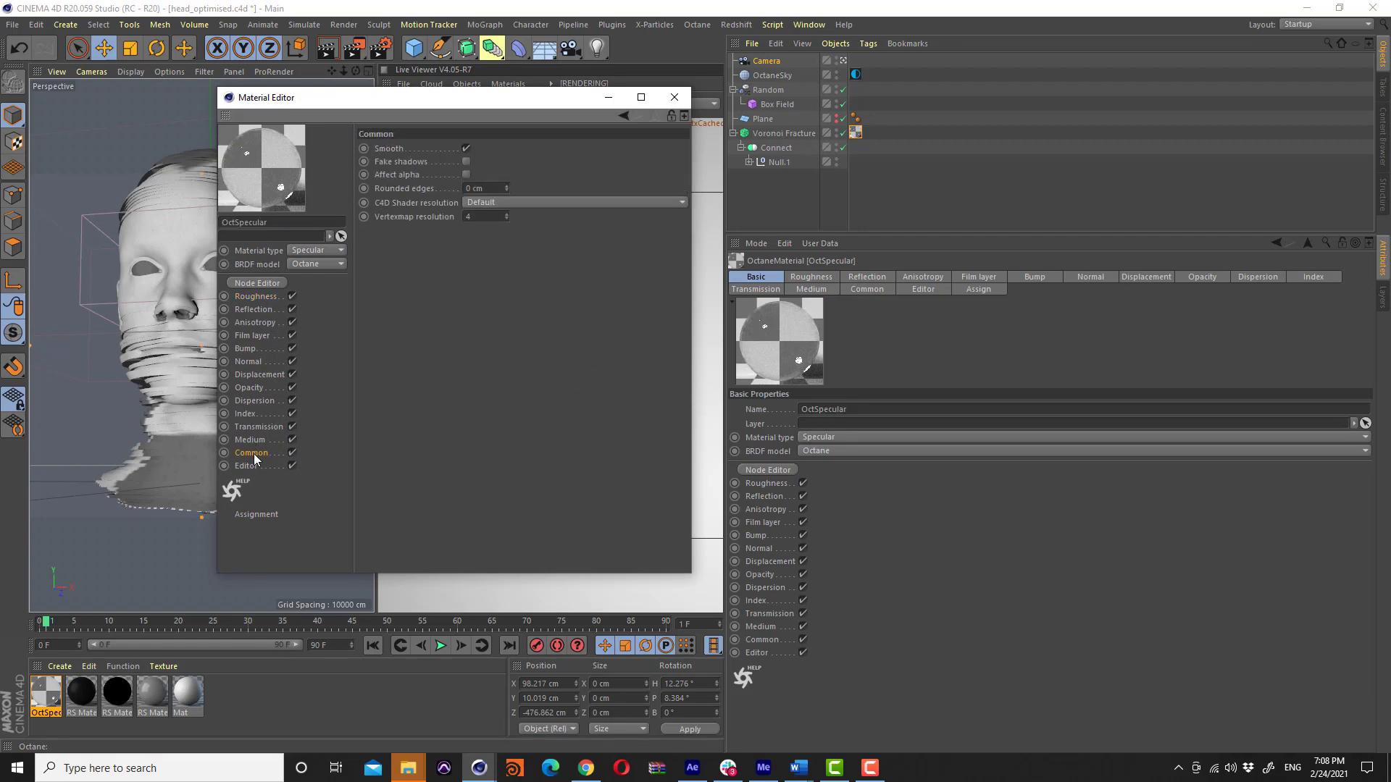
{"action": "left_click", "coordinate": [465, 161]}
{"action": "left_click_drag", "start_coordinate": [533, 99], "coordinate": [309, 118]}
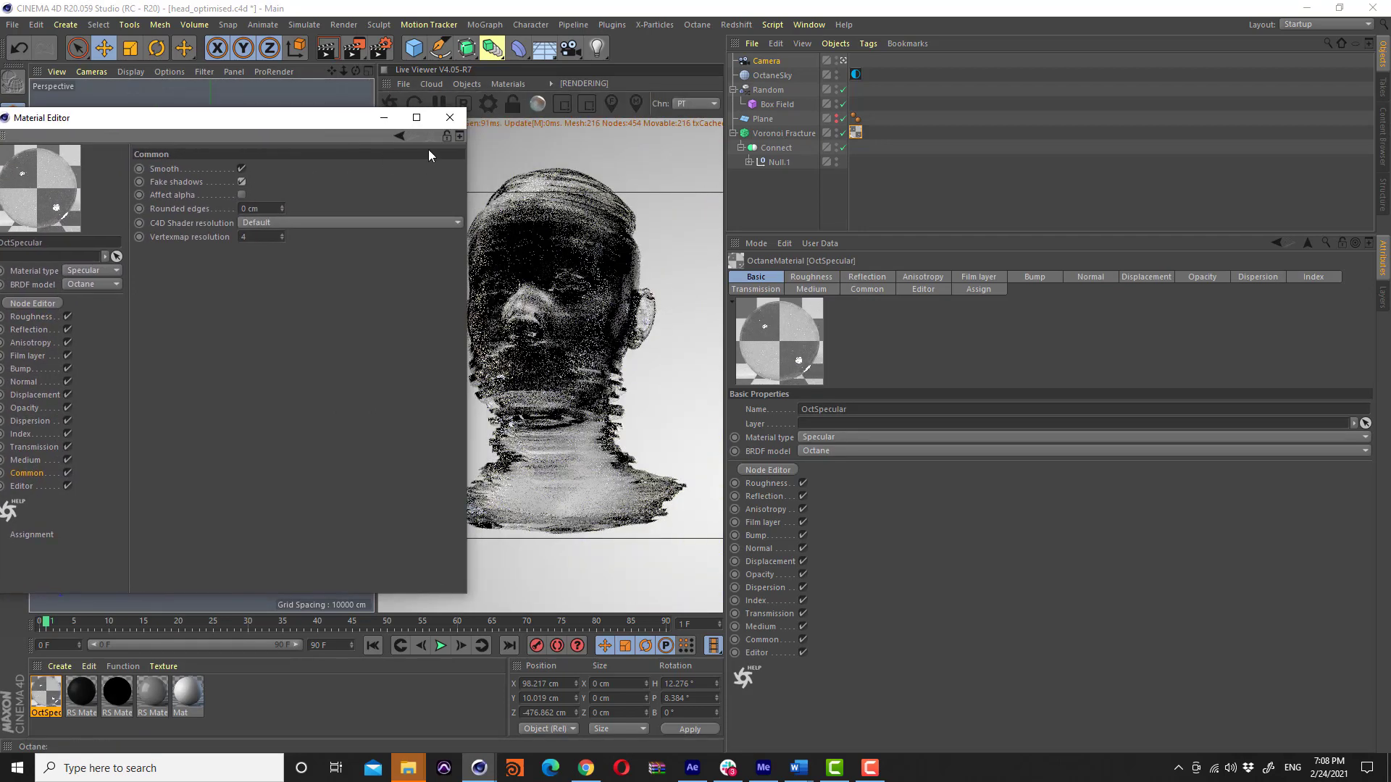
{"action": "left_click", "coordinate": [47, 304]}
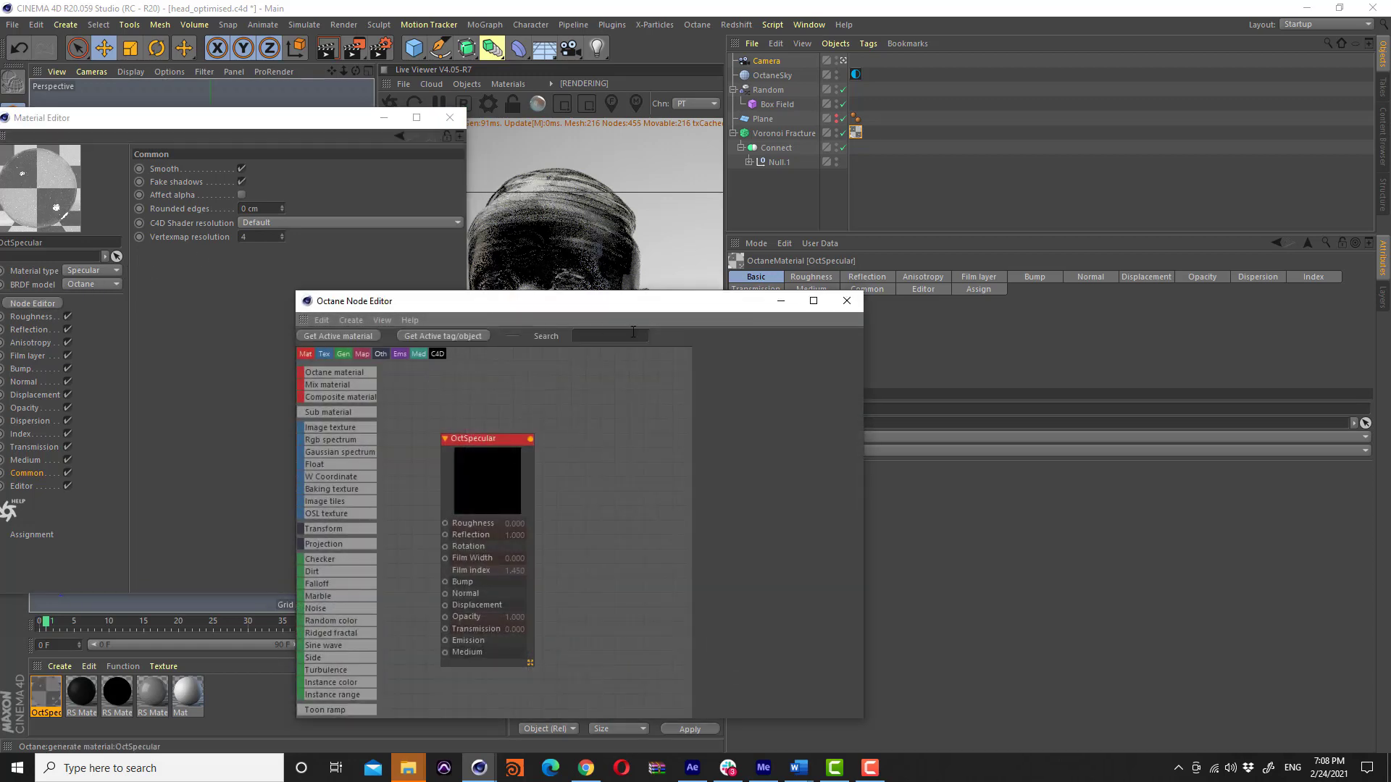
Search the node editor for 'sca', then close the Material and Node Editor windows
{"action": "type", "text": "sca"}
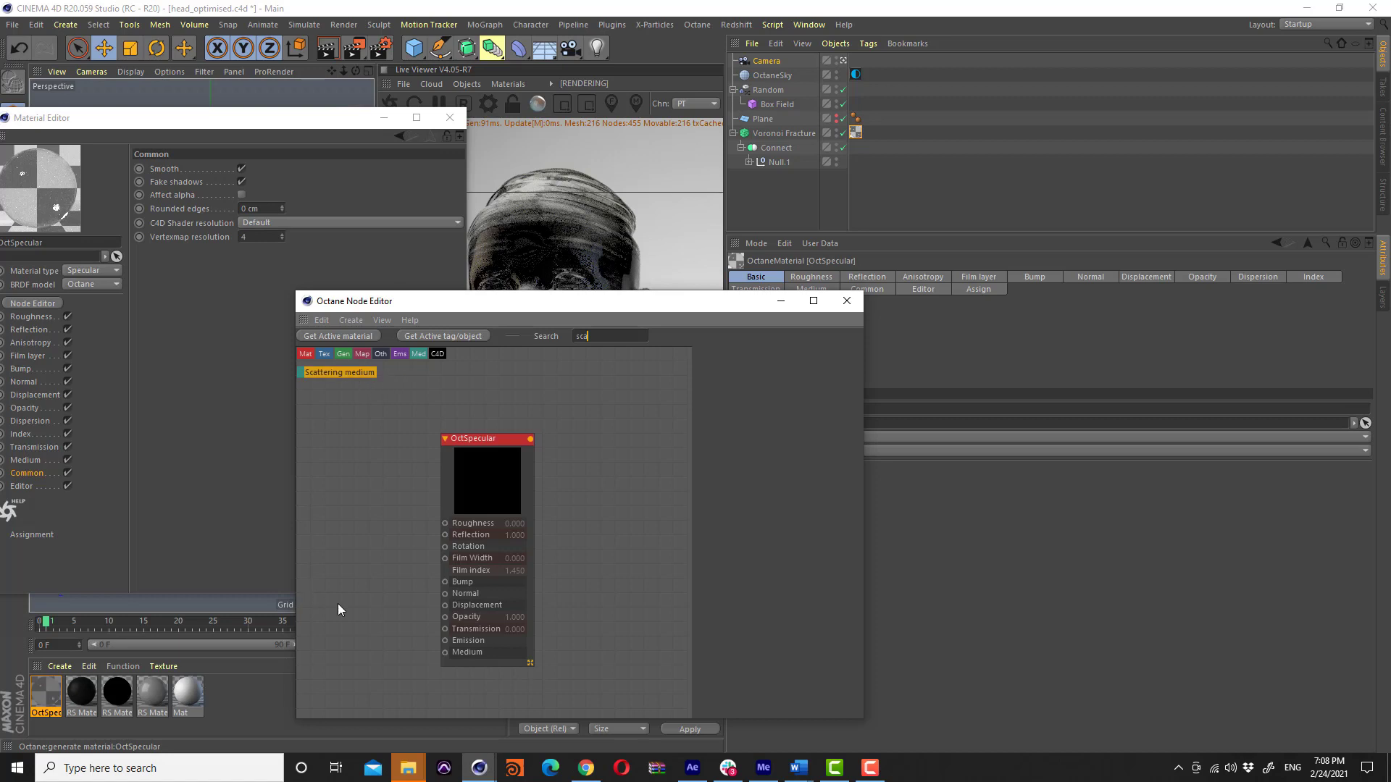
{"action": "left_click", "coordinate": [364, 374]}
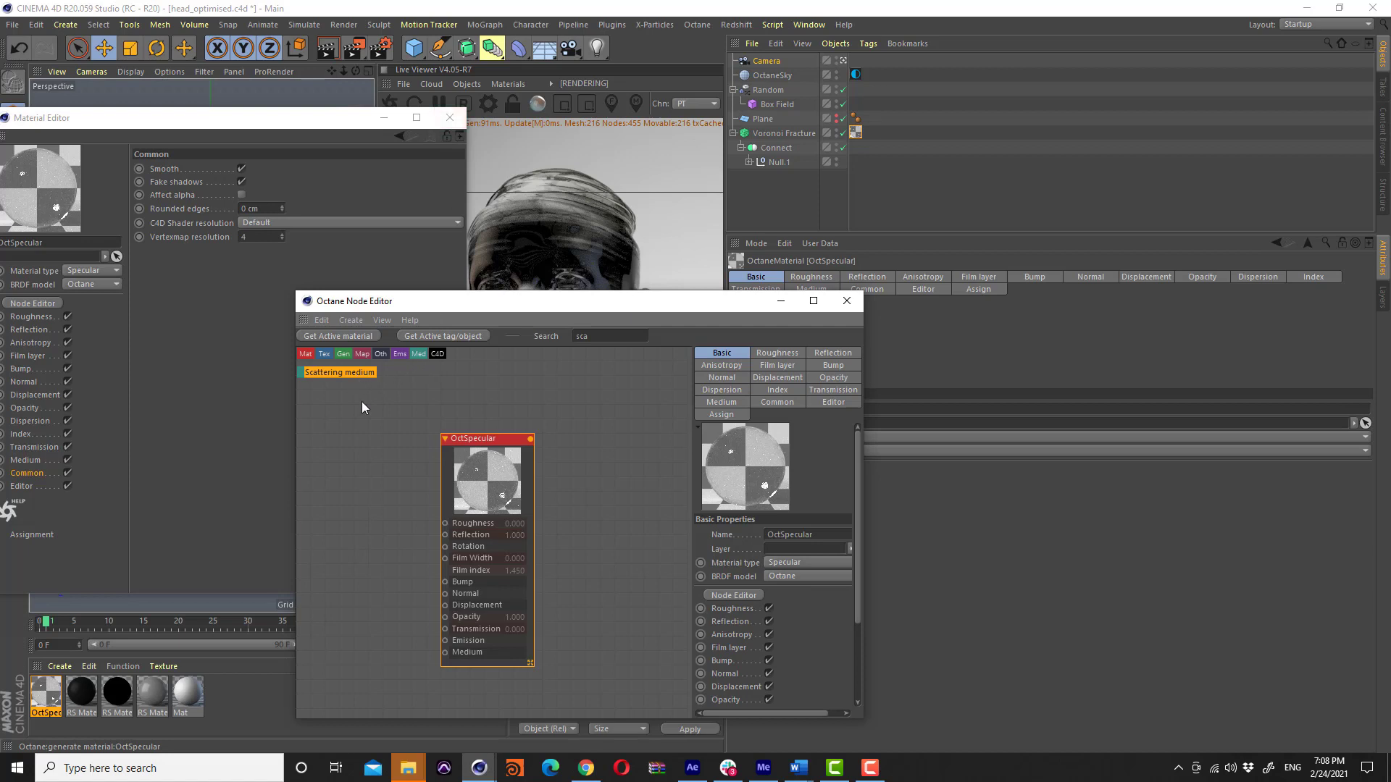
{"action": "left_click", "coordinate": [449, 118]}
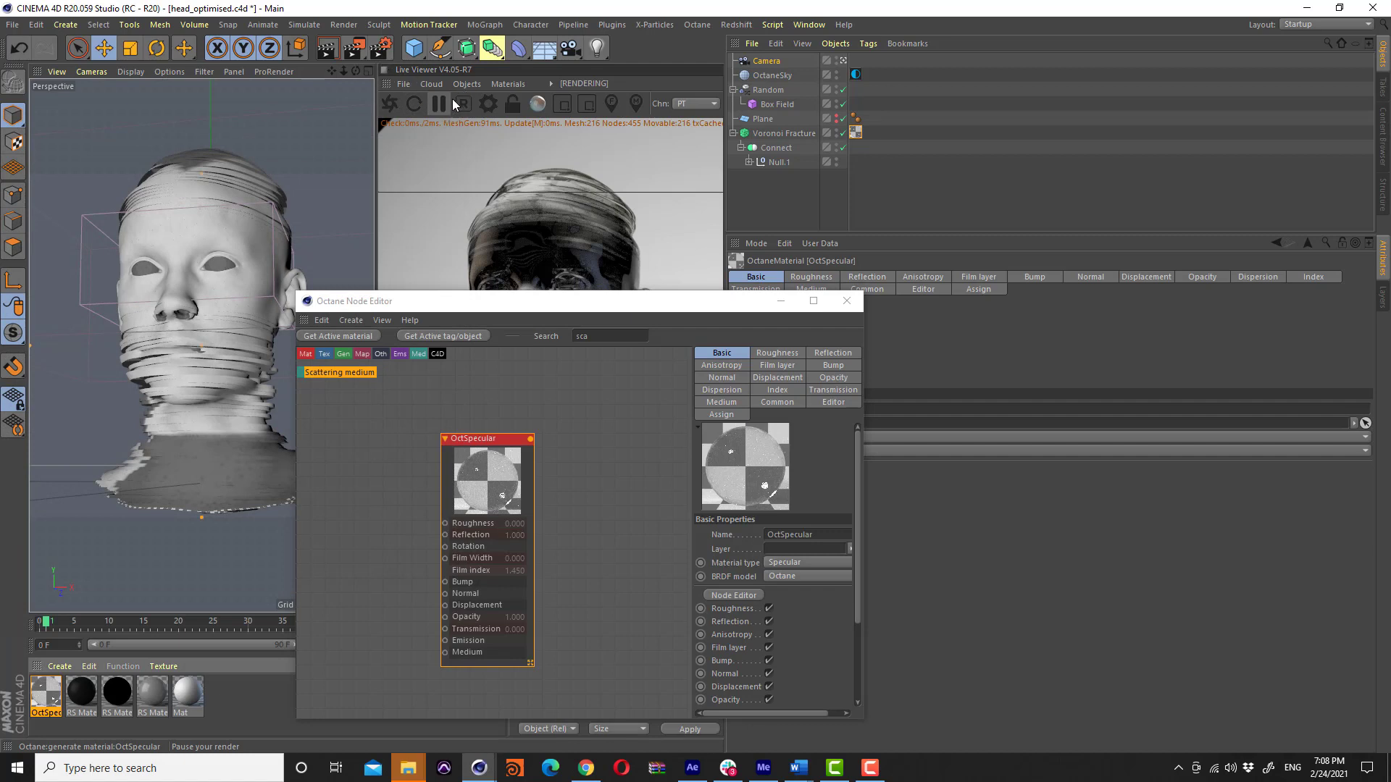
{"action": "left_click", "coordinate": [354, 537]}
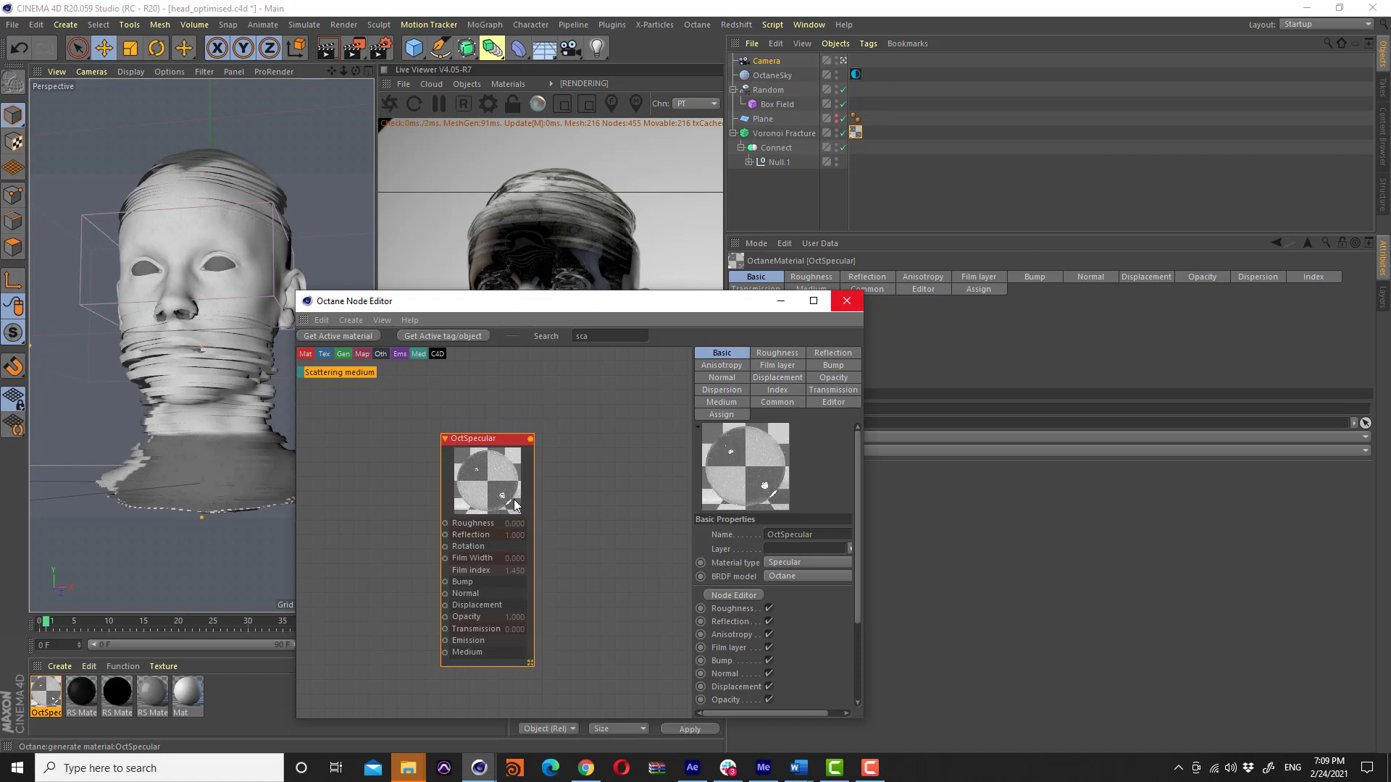
{"action": "left_click", "coordinate": [310, 386]}
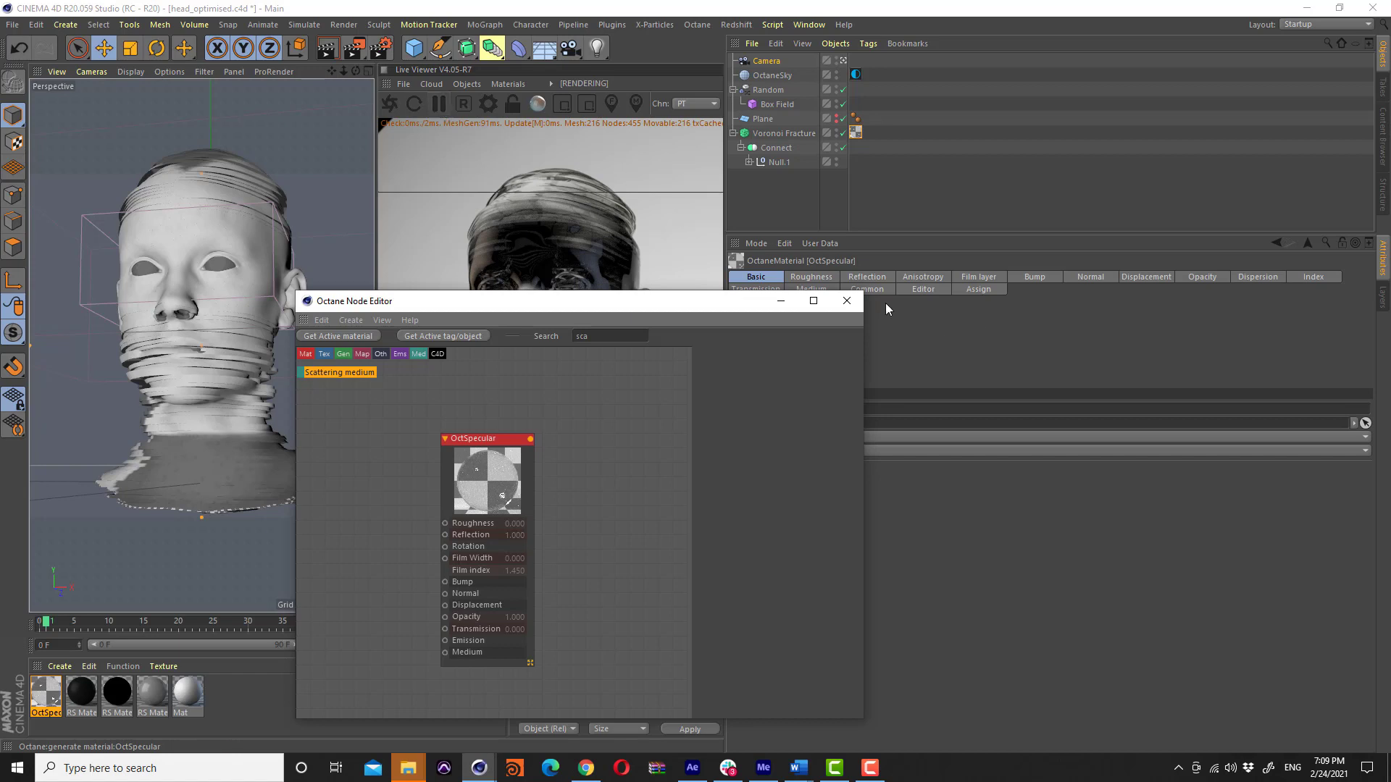
{"action": "left_click", "coordinate": [847, 302]}
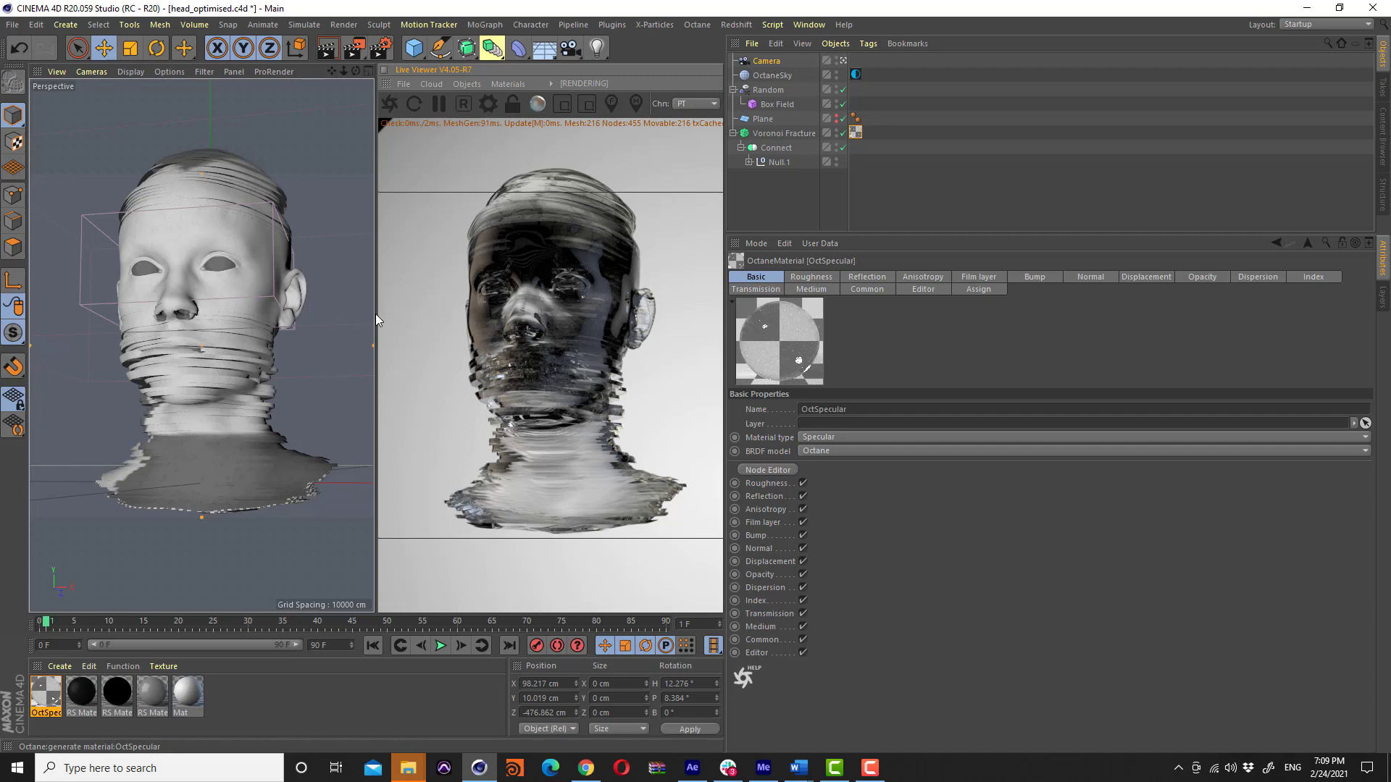
Widen the viewport, frame the head, and open the OctSpecular node graph
{"action": "left_click", "coordinate": [870, 769]}
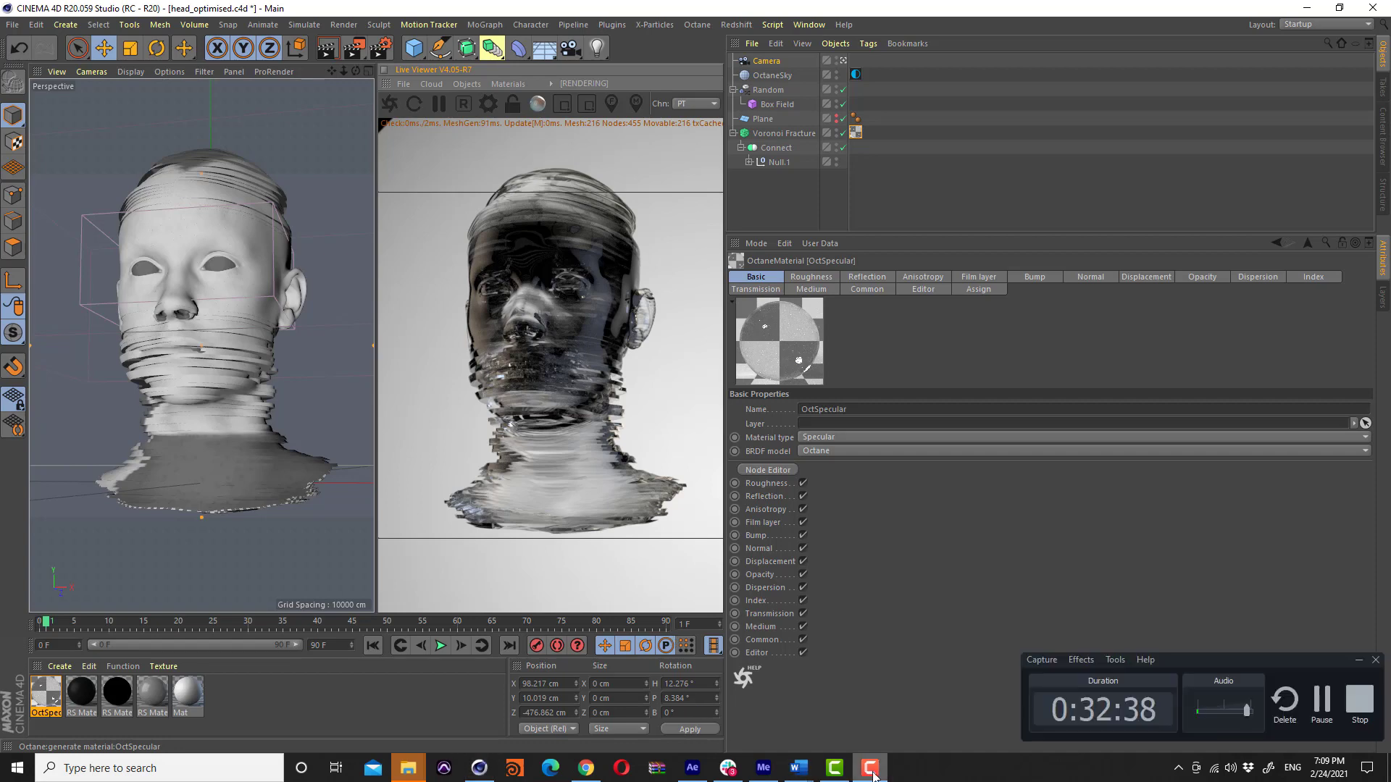
{"action": "left_click", "coordinate": [368, 443]}
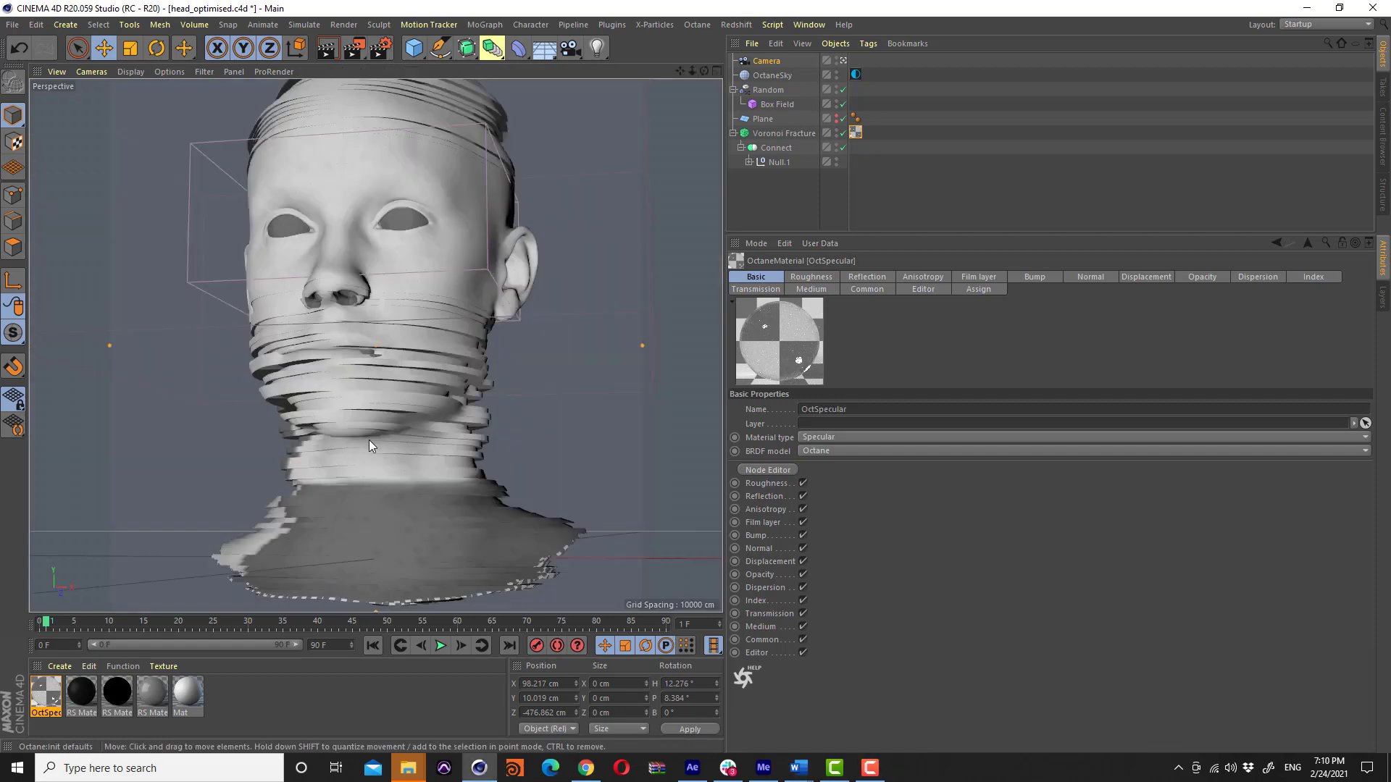
{"action": "mouse_move", "coordinate": [298, 227]}
{"action": "middle_mouse_down", "text": "alt"}
{"action": "mouse_move", "coordinate": [328, 285]}
{"action": "mouse_move", "coordinate": [316, 280]}
{"action": "middle_mouse_up", "text": "alt"}
{"action": "double_click", "coordinate": [44, 692]}
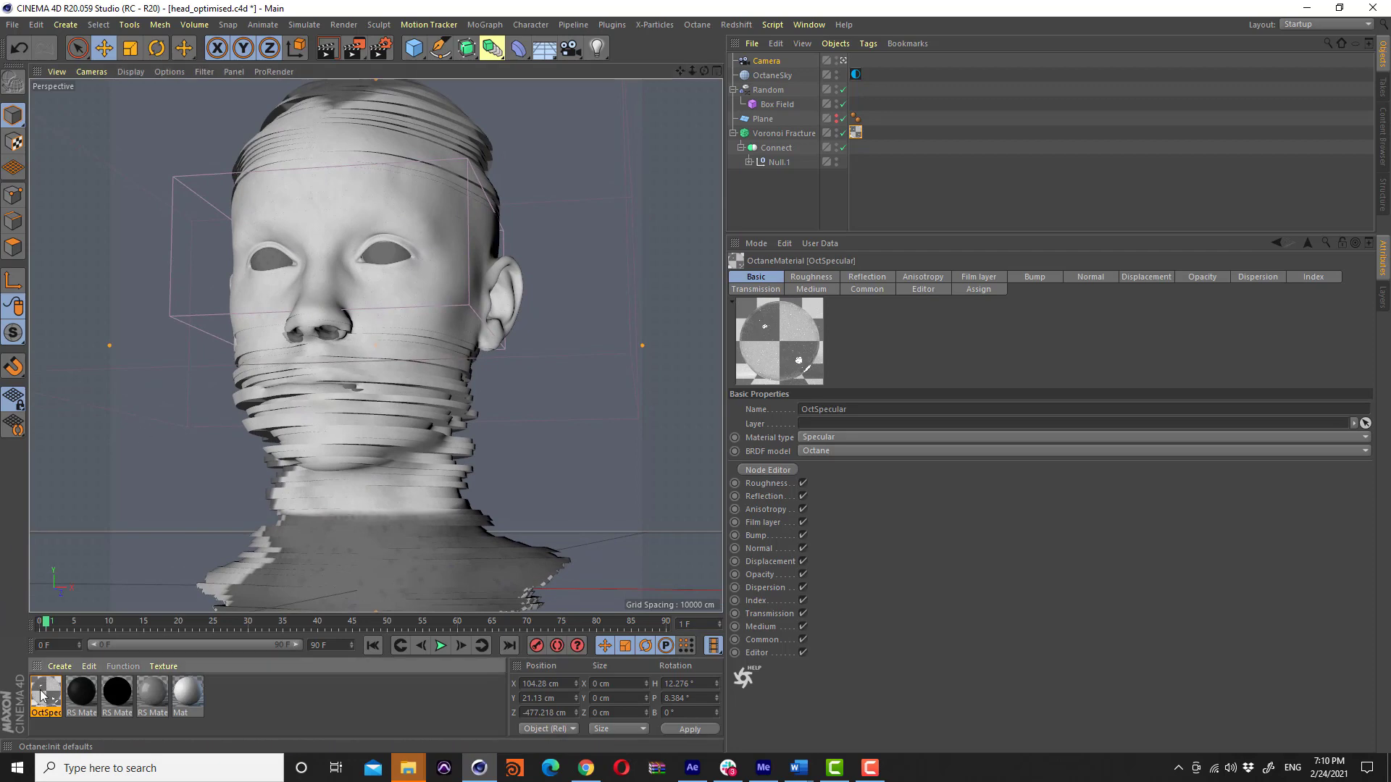
{"action": "left_click", "coordinate": [245, 281]}
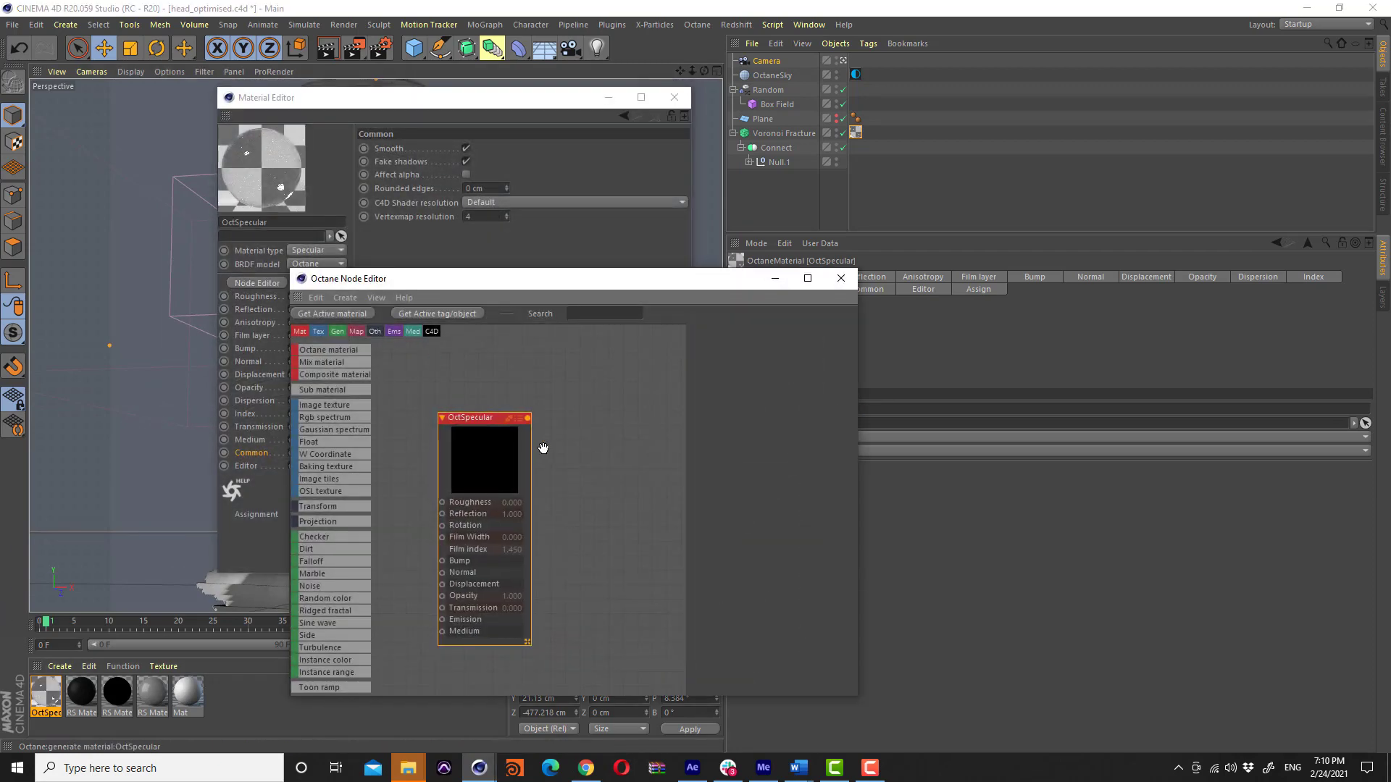
Connect a Scattering medium to Medium and Rgb spectrum nodes into Absorption and Scattering
{"action": "type", "text": "scat"}
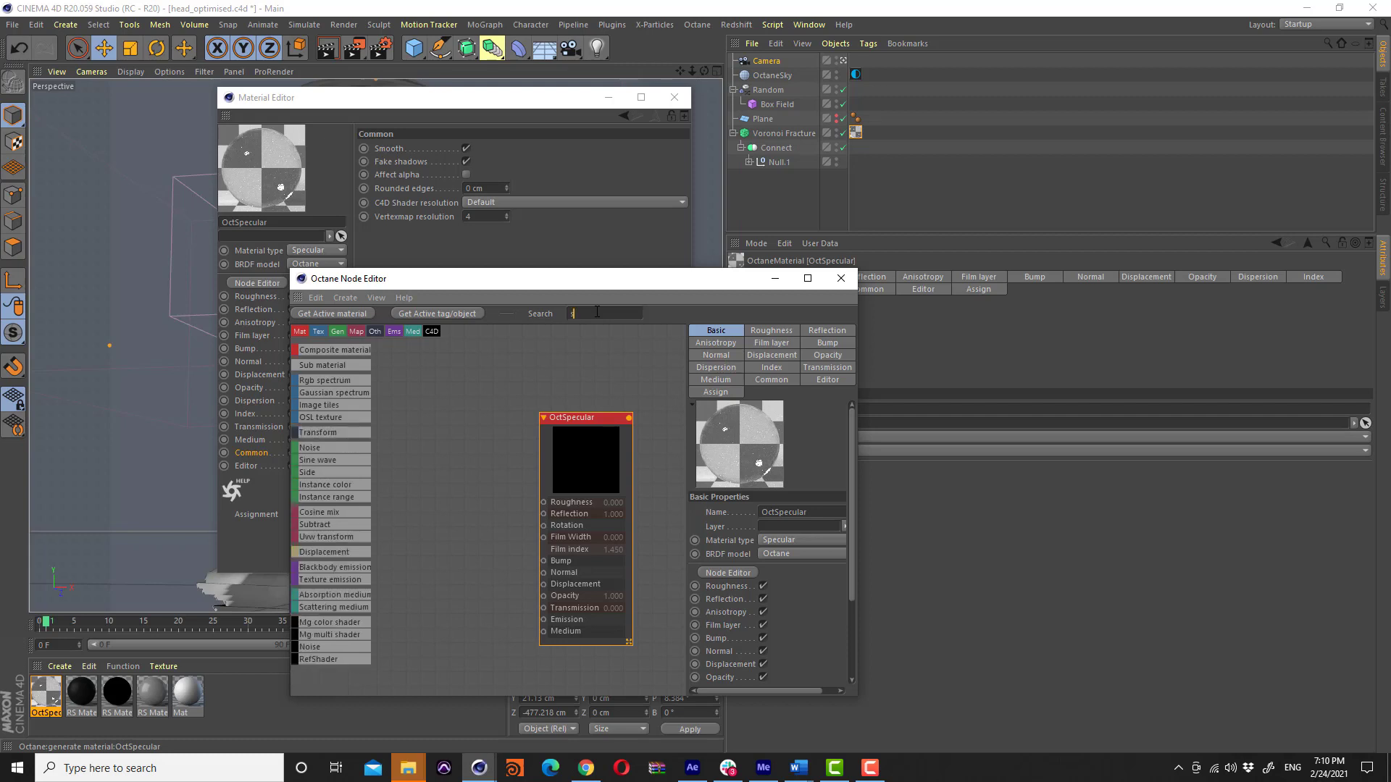
{"action": "mouse_move", "coordinate": [335, 350]}
{"action": "left_mouse_down"}
{"action": "mouse_move", "coordinate": [366, 576]}
{"action": "mouse_move", "coordinate": [544, 631]}
{"action": "left_mouse_up"}
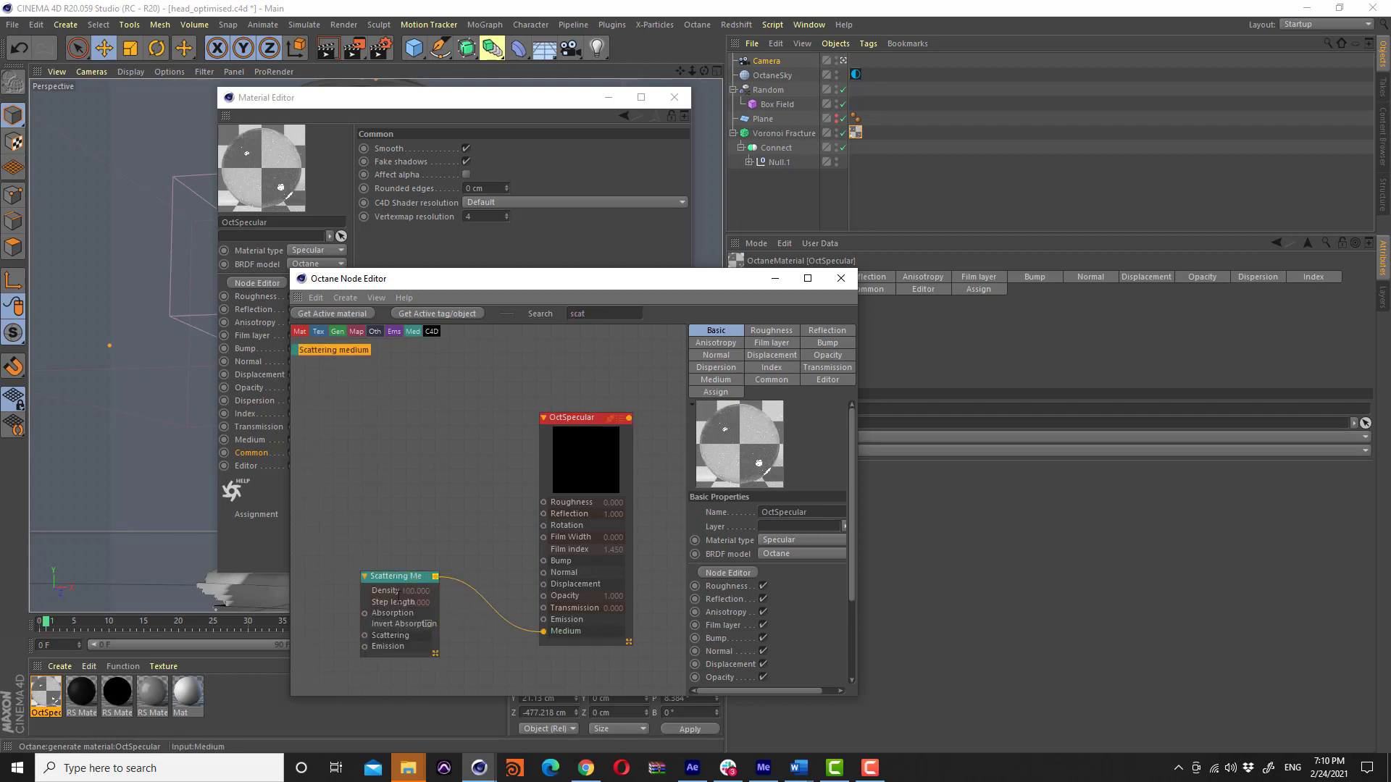
{"action": "left_click_drag", "start_coordinate": [381, 577], "coordinate": [414, 577]}
{"action": "double_click", "coordinate": [573, 312]}
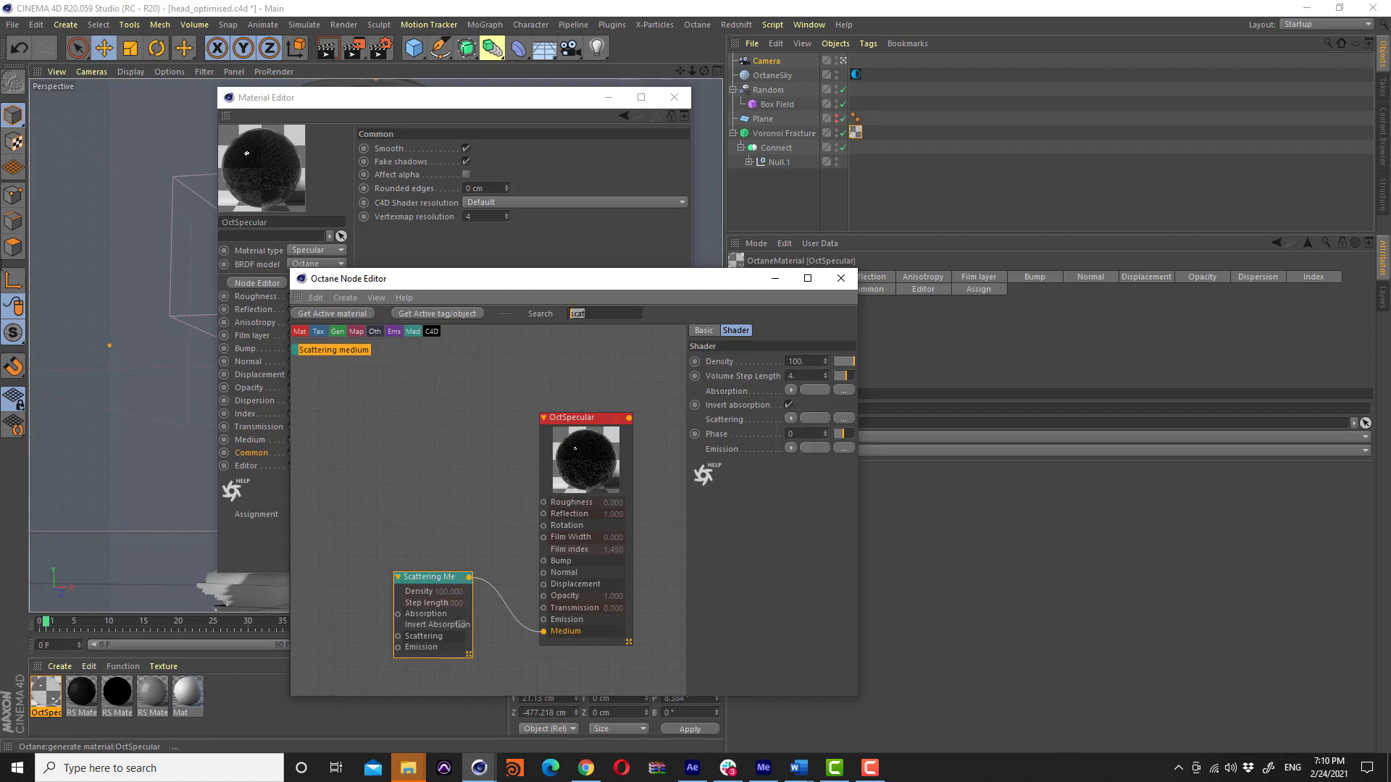
{"action": "type", "text": "rg"}
{"action": "mouse_move", "coordinate": [322, 353]}
{"action": "left_mouse_down"}
{"action": "mouse_move", "coordinate": [289, 673]}
{"action": "mouse_move", "coordinate": [398, 636]}
{"action": "left_mouse_up"}
{"action": "mouse_move", "coordinate": [304, 672]}
{"action": "left_mouse_down", "text": "ctrl"}
{"action": "mouse_move", "coordinate": [308, 598]}
{"action": "mouse_move", "coordinate": [398, 613]}
{"action": "left_mouse_up", "text": "ctrl"}
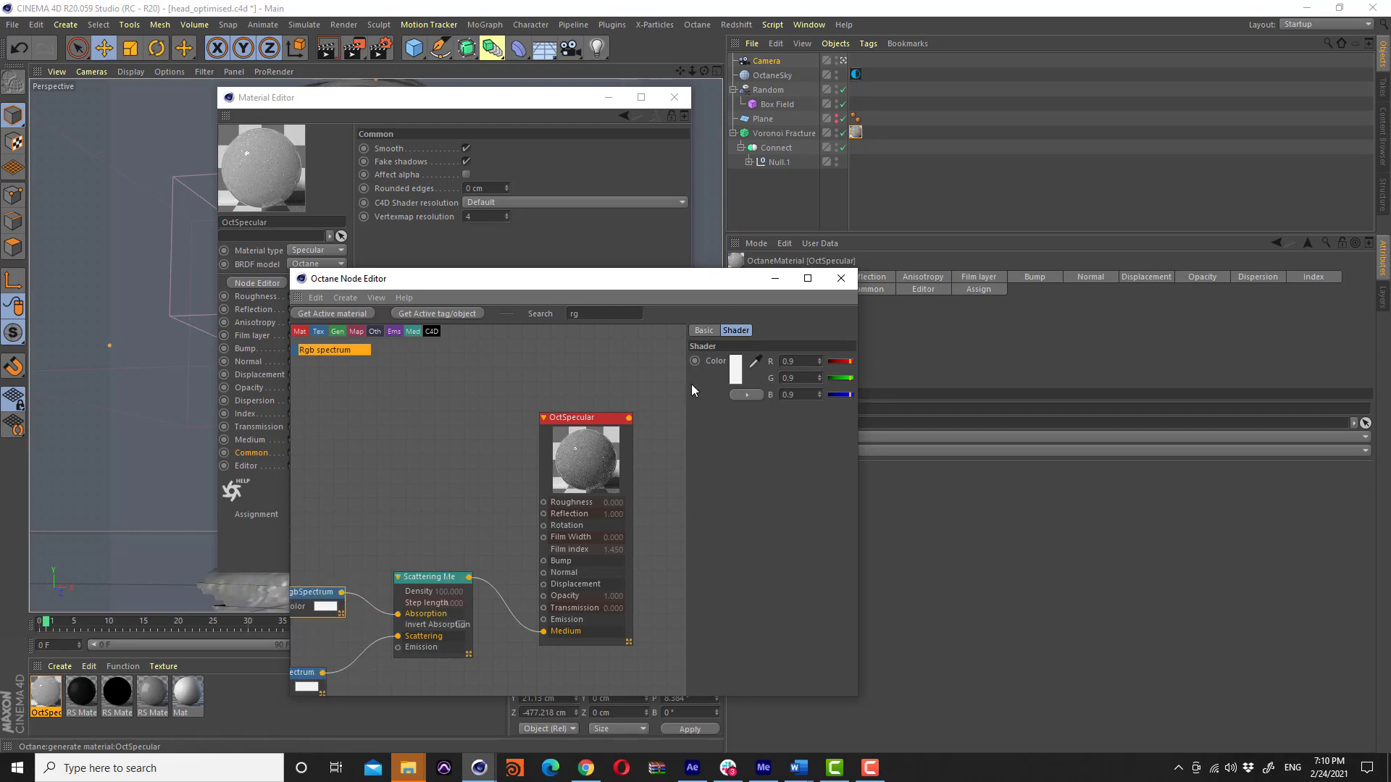
Set the spectrum colour to 0.9 grey and the Transmission colour to white
{"action": "left_click", "coordinate": [734, 369]}
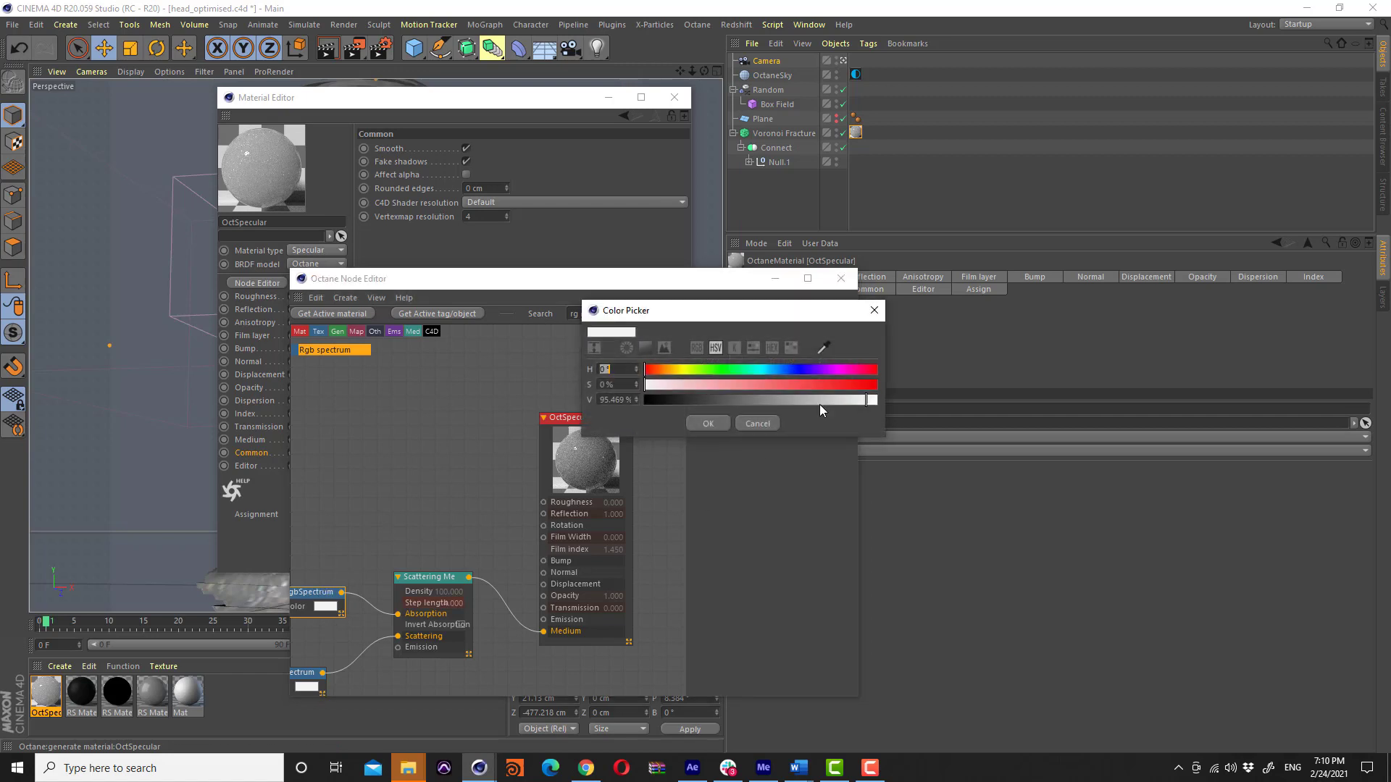
{"action": "left_click", "coordinate": [719, 427]}
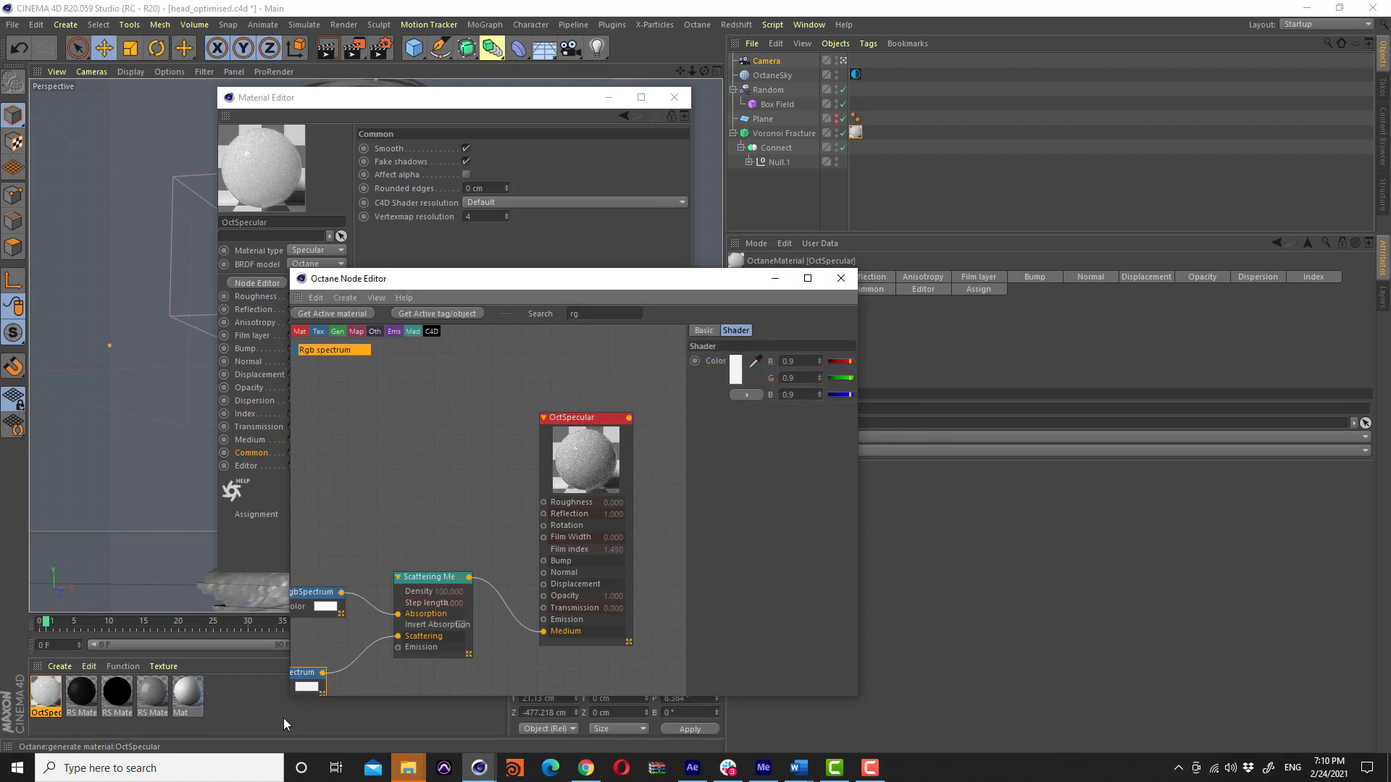
{"action": "left_click", "coordinate": [594, 537]}
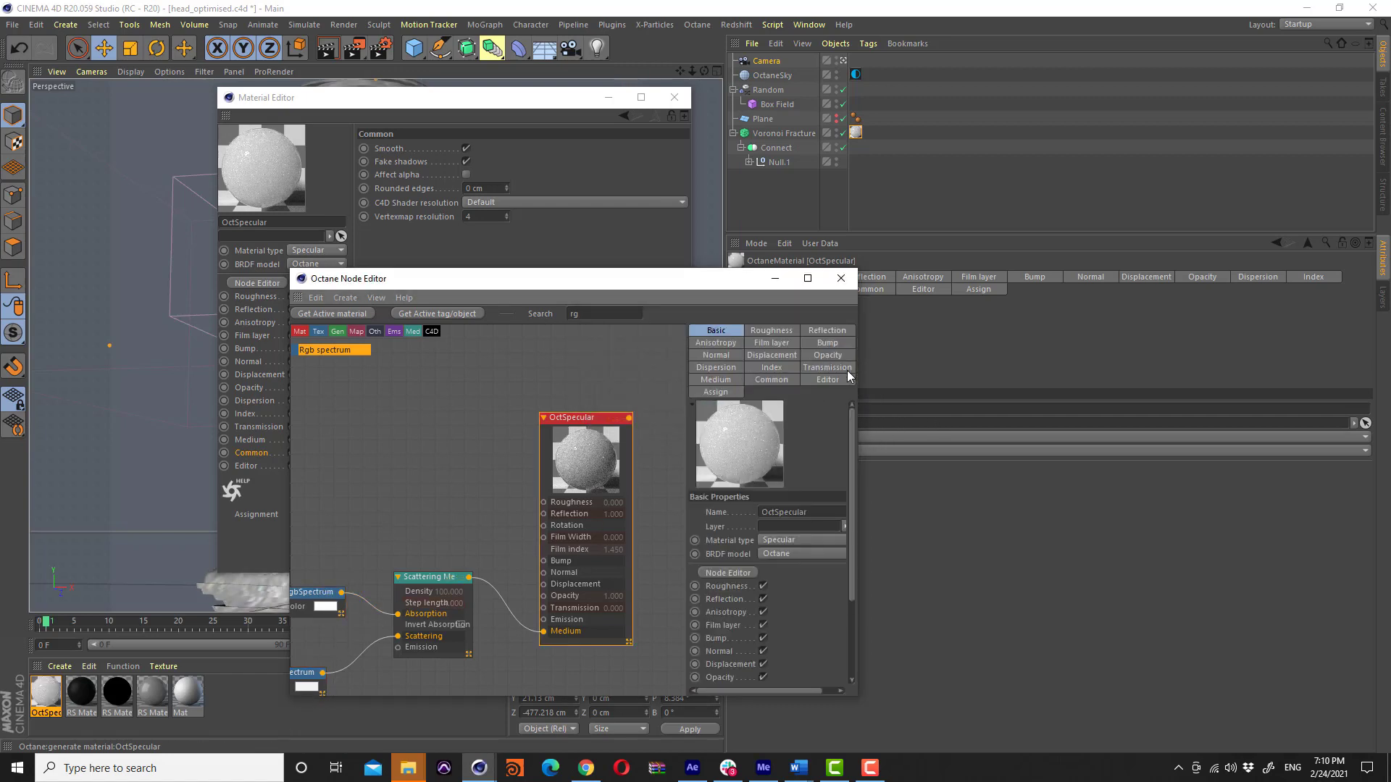
{"action": "left_click", "coordinate": [740, 529]}
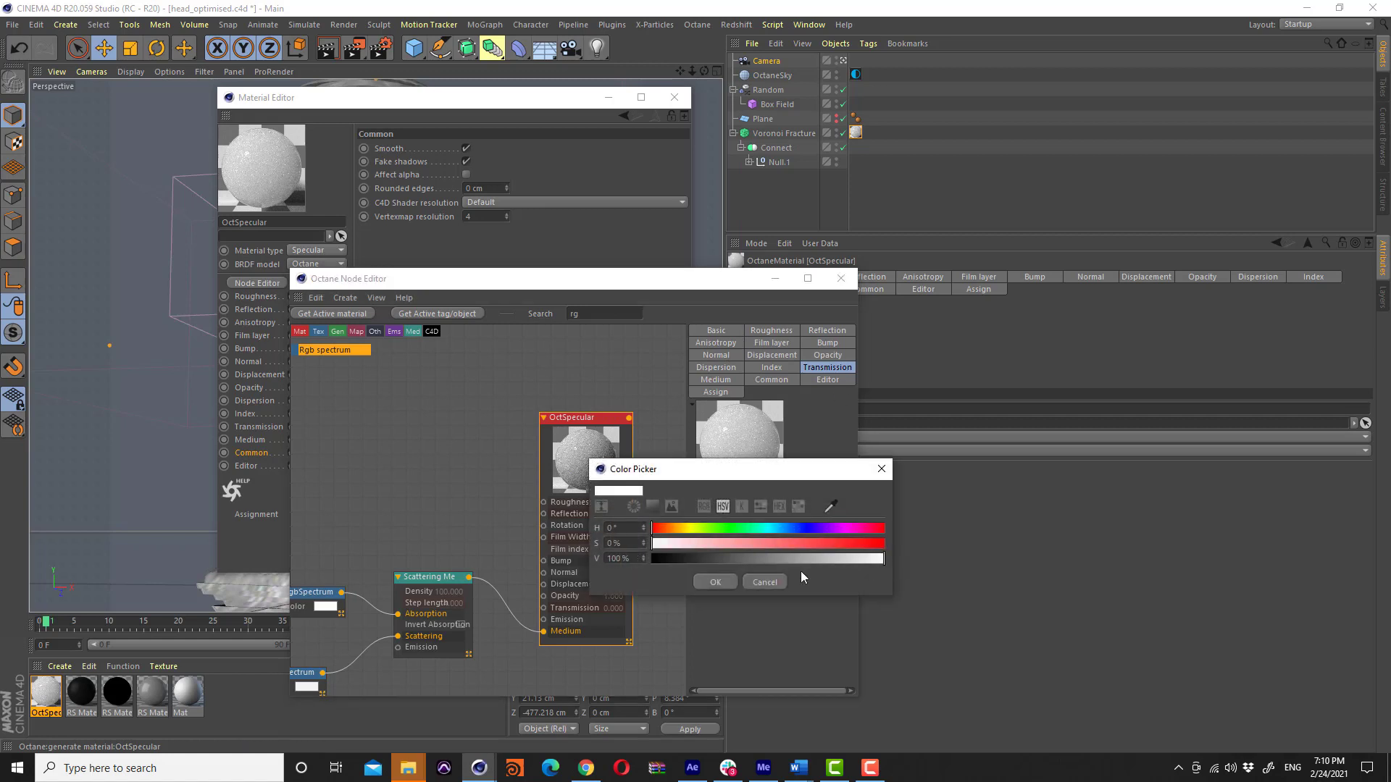
{"action": "left_click", "coordinate": [714, 581]}
Set the scattering medium's Density to 100 and close the editor windows
{"action": "left_click", "coordinate": [459, 579]}
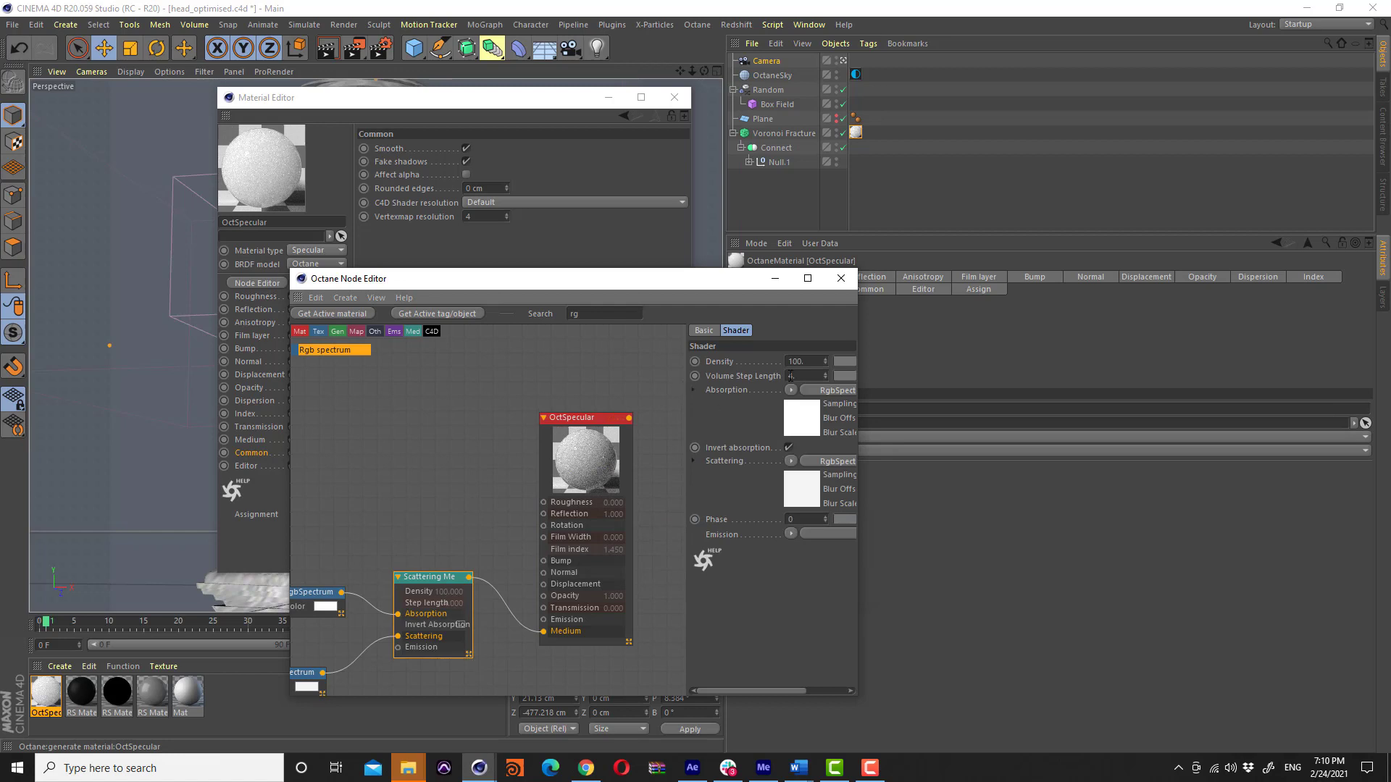
{"action": "left_click", "coordinate": [797, 360]}
{"action": "left_click", "coordinate": [680, 98]}
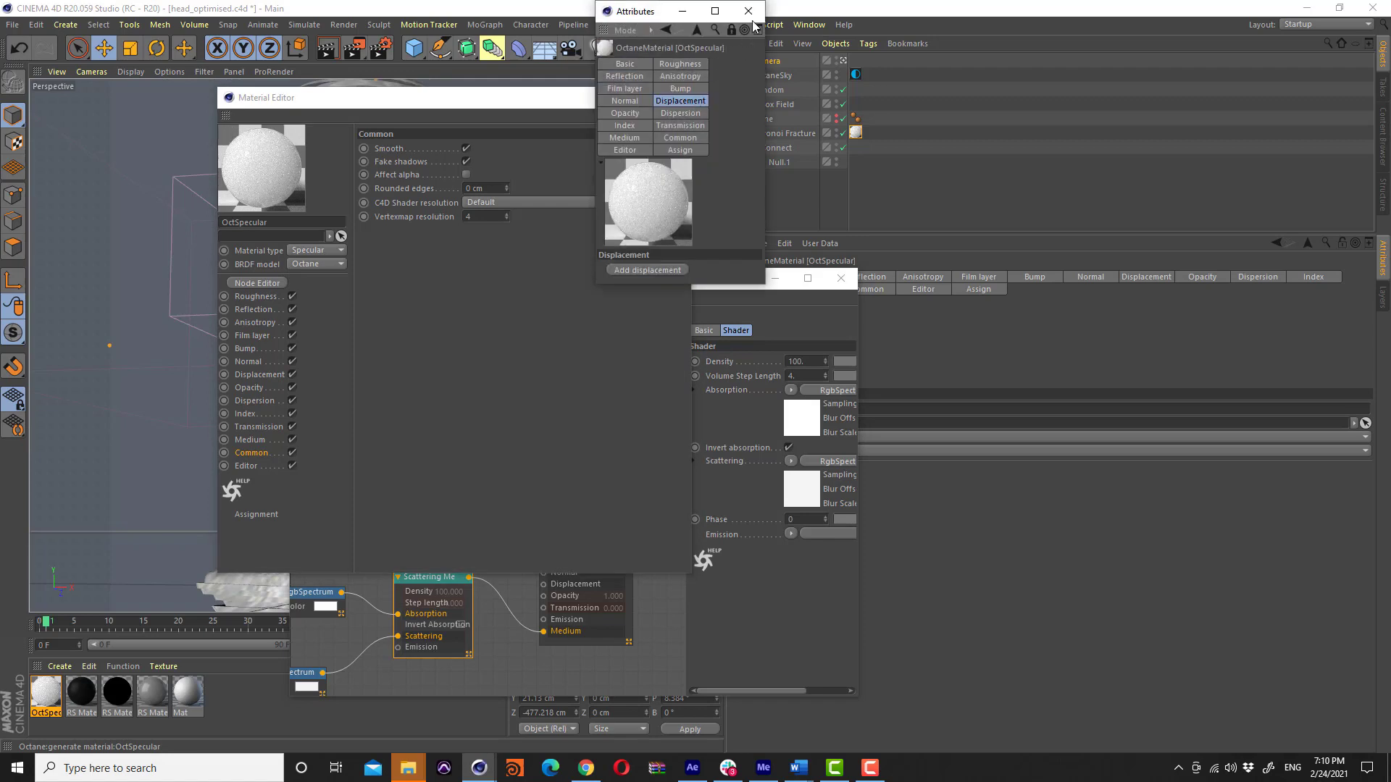
{"action": "left_click", "coordinate": [748, 11]}
{"action": "left_click", "coordinate": [675, 98]}
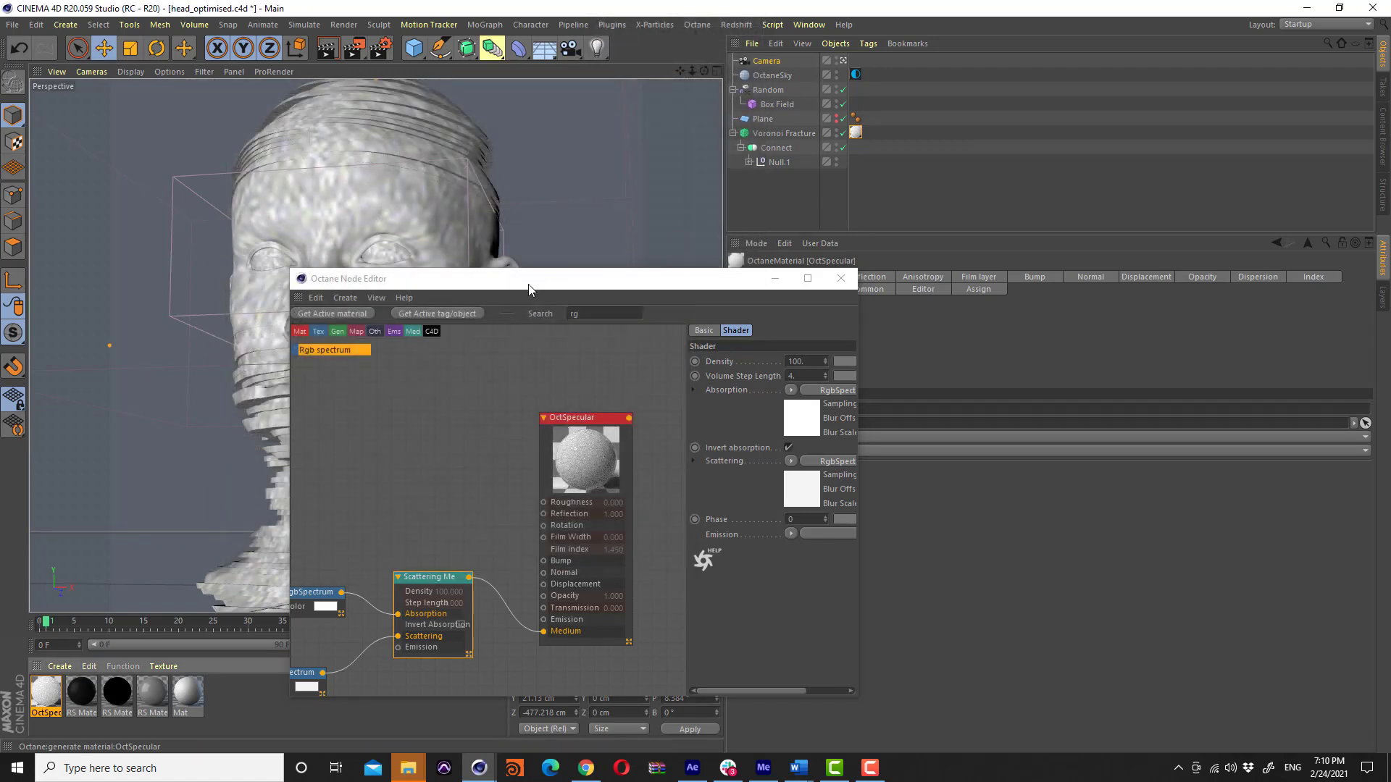
Drag the Octane Node Editor to the right side to reveal the head
{"action": "left_click_drag", "start_coordinate": [526, 285], "coordinate": [972, 286]}
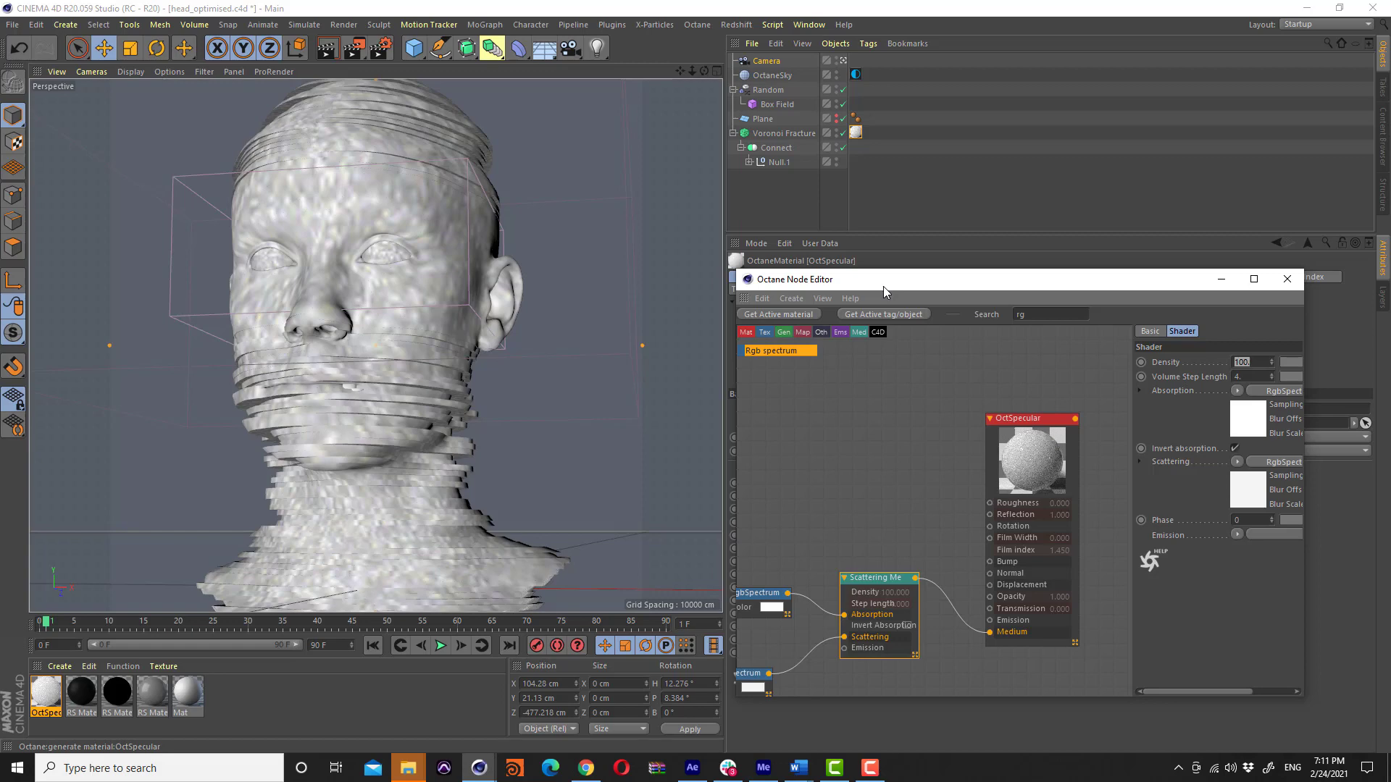
Save the scene as a separate file named head.c4d
{"action": "left_click", "coordinate": [12, 24]}
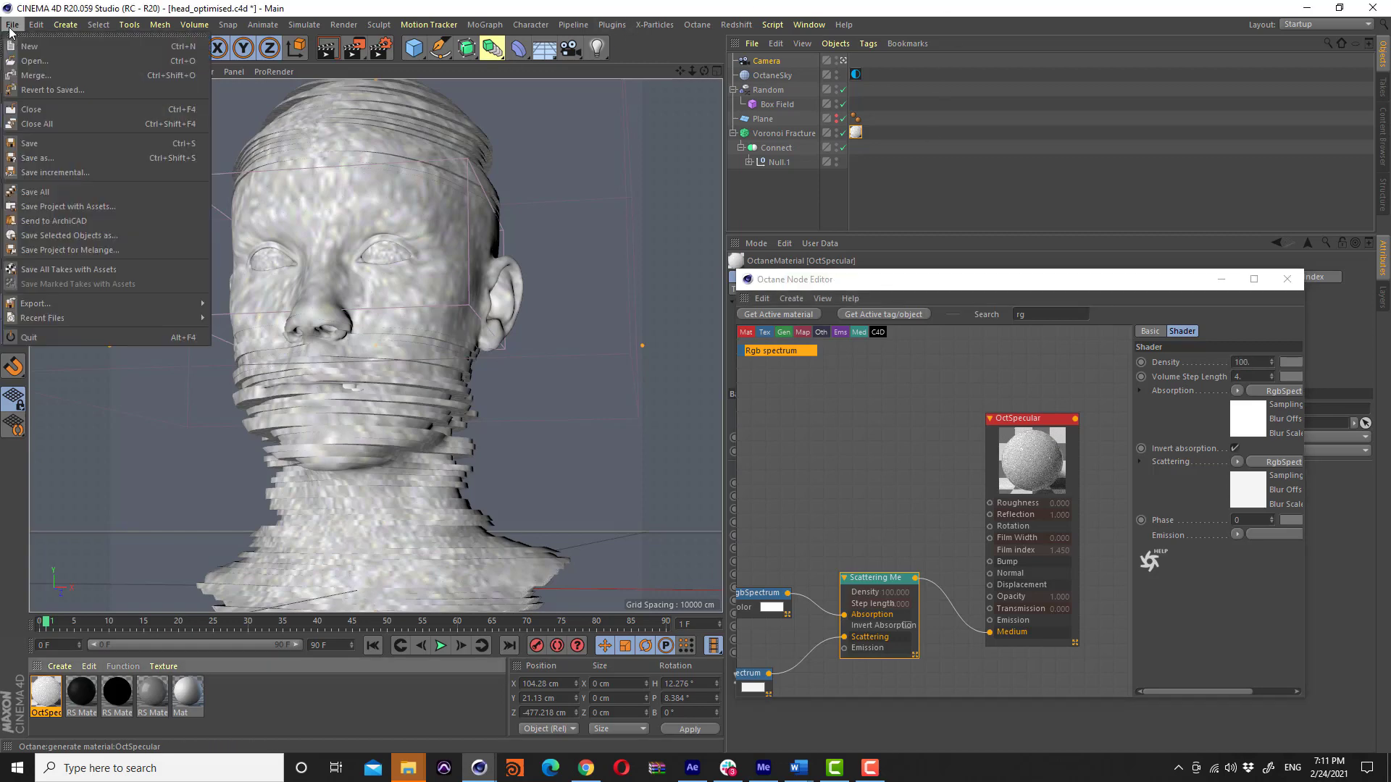
{"action": "left_click", "coordinate": [44, 163]}
{"action": "type", "text": "he"}
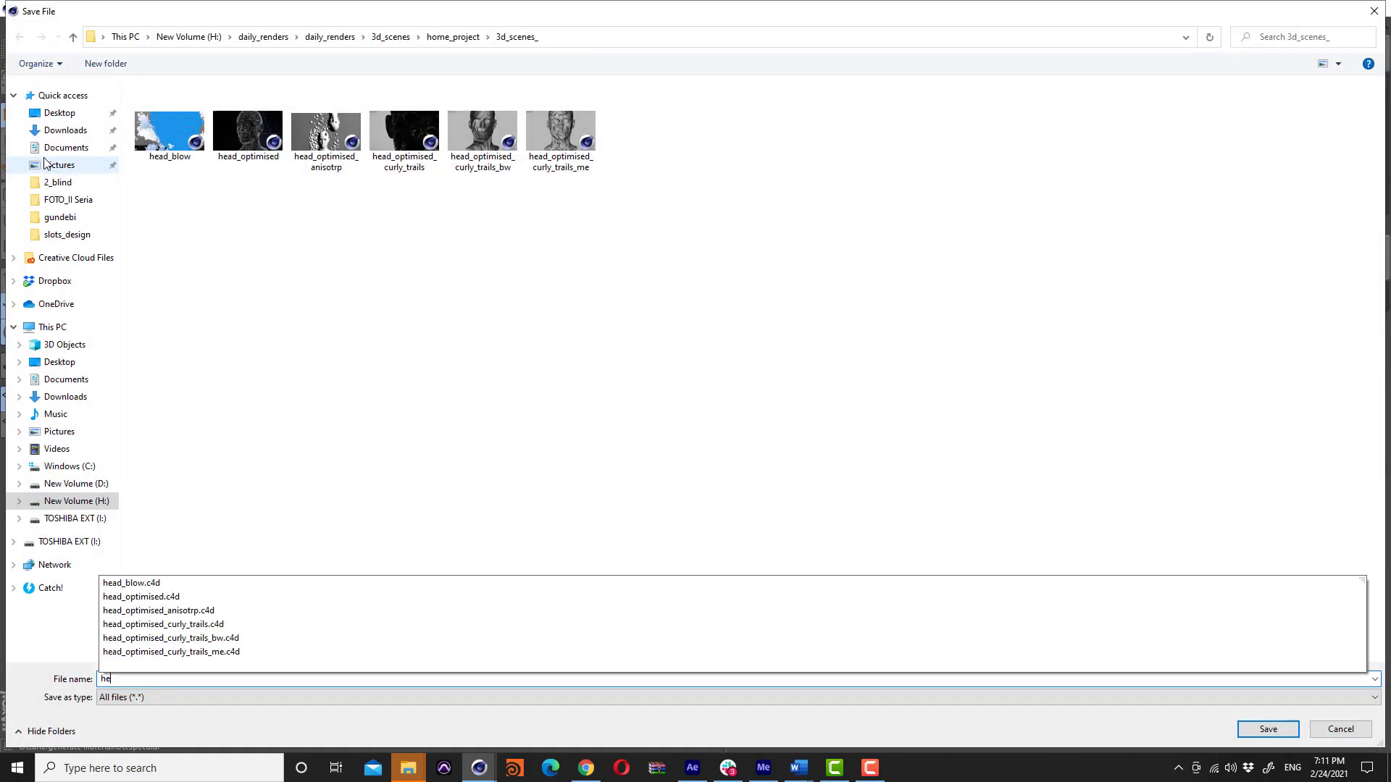
{"action": "type", "text": "ad]"}
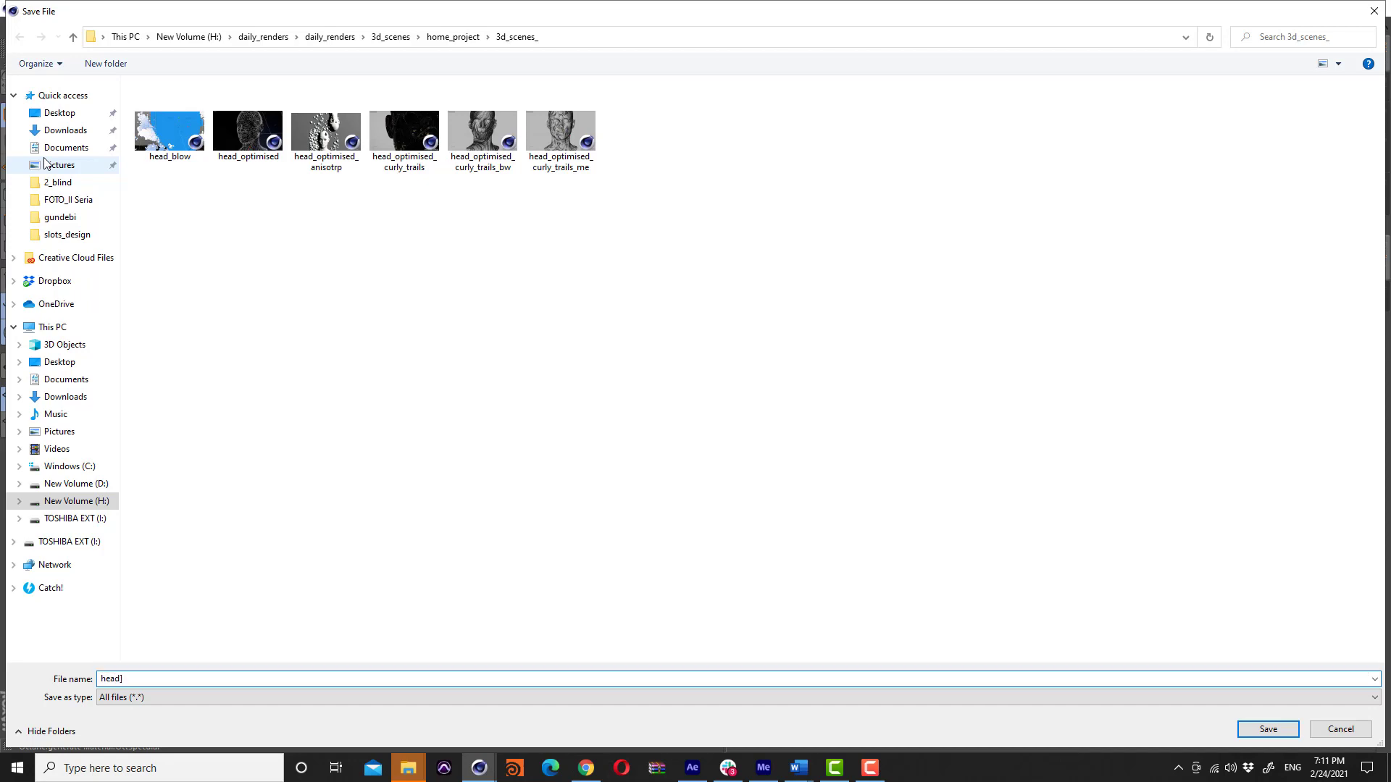
{"action": "key", "text": "BackSpace"}
{"action": "key", "text": "Return"}
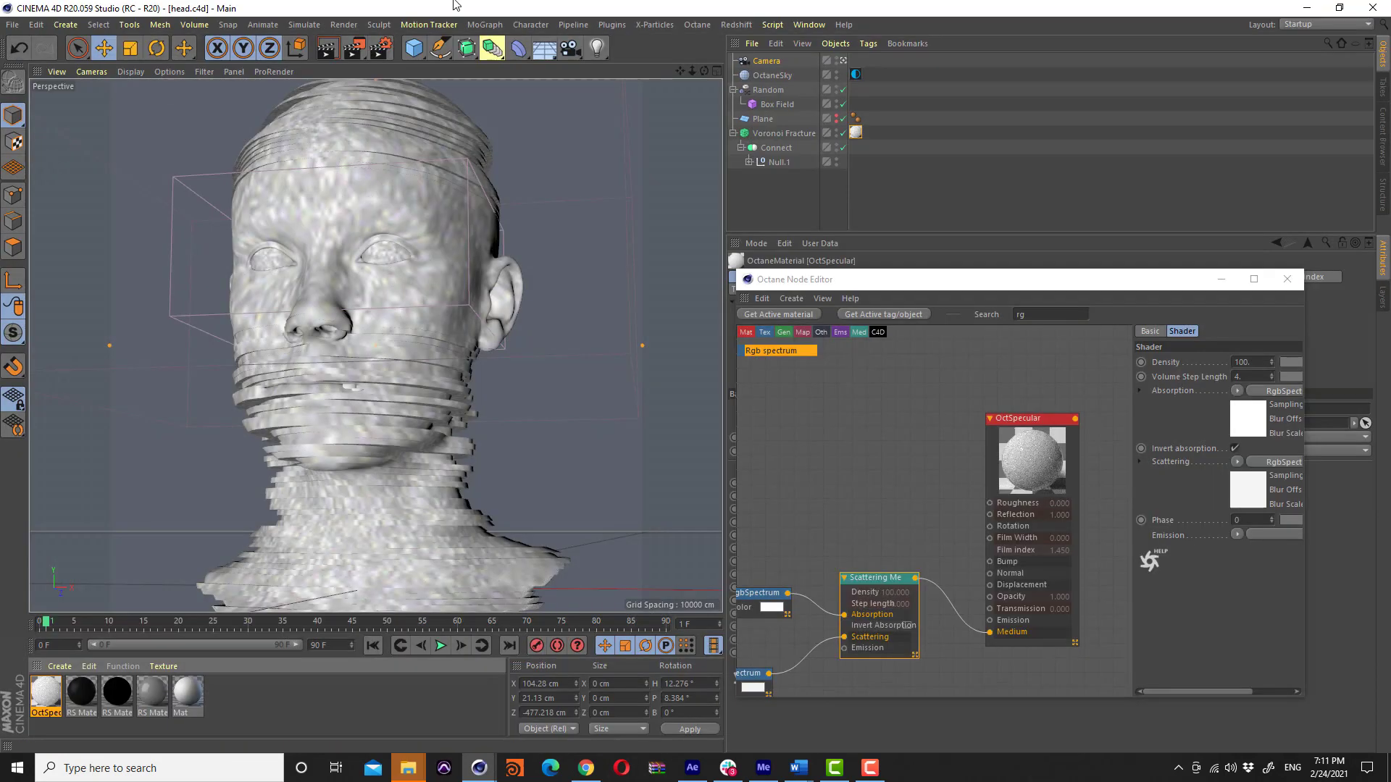
{"action": "left_click", "coordinate": [697, 25]}
In the Live Viewer, set OctSpecular roughness to 0.140 and scattering density 35, then restart
{"action": "left_click", "coordinate": [716, 62]}
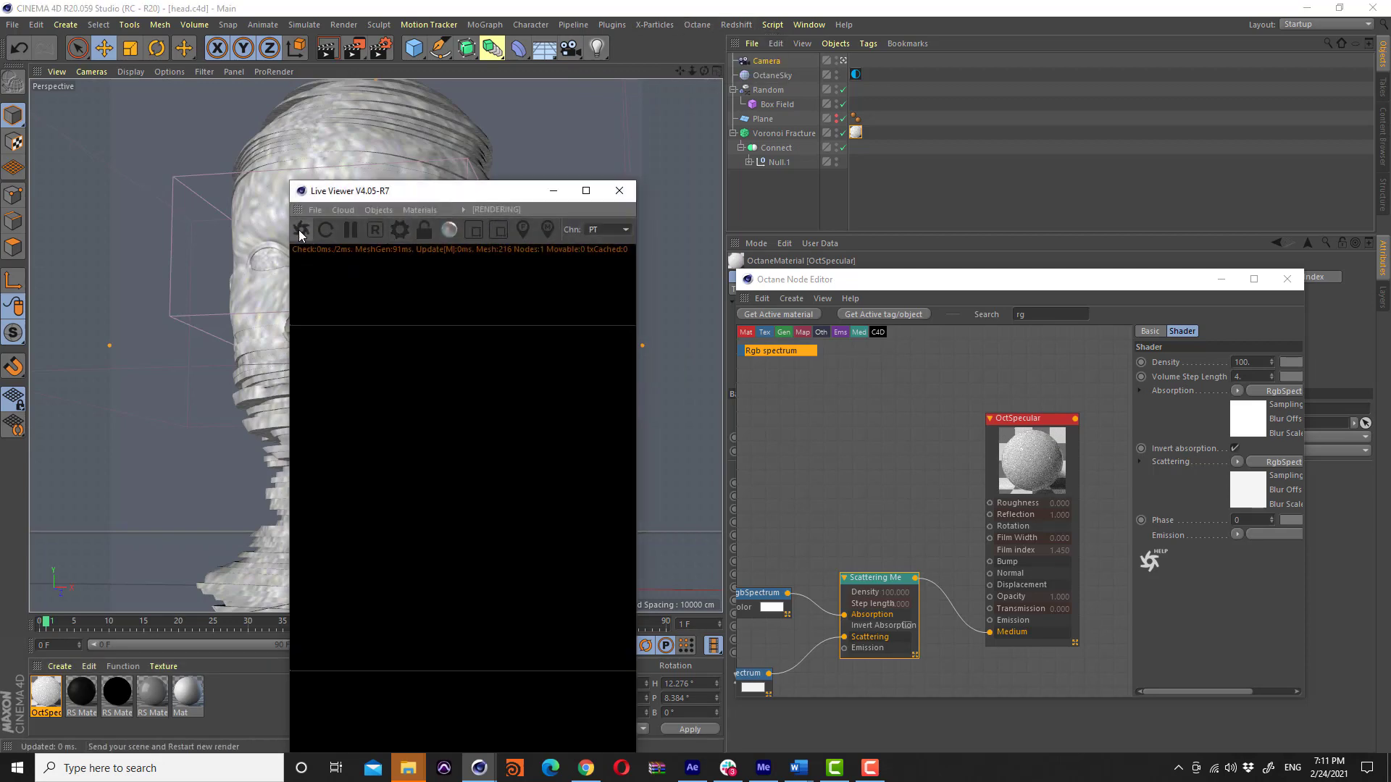
{"action": "left_click", "coordinate": [893, 423]}
{"action": "left_click", "coordinate": [1210, 335]}
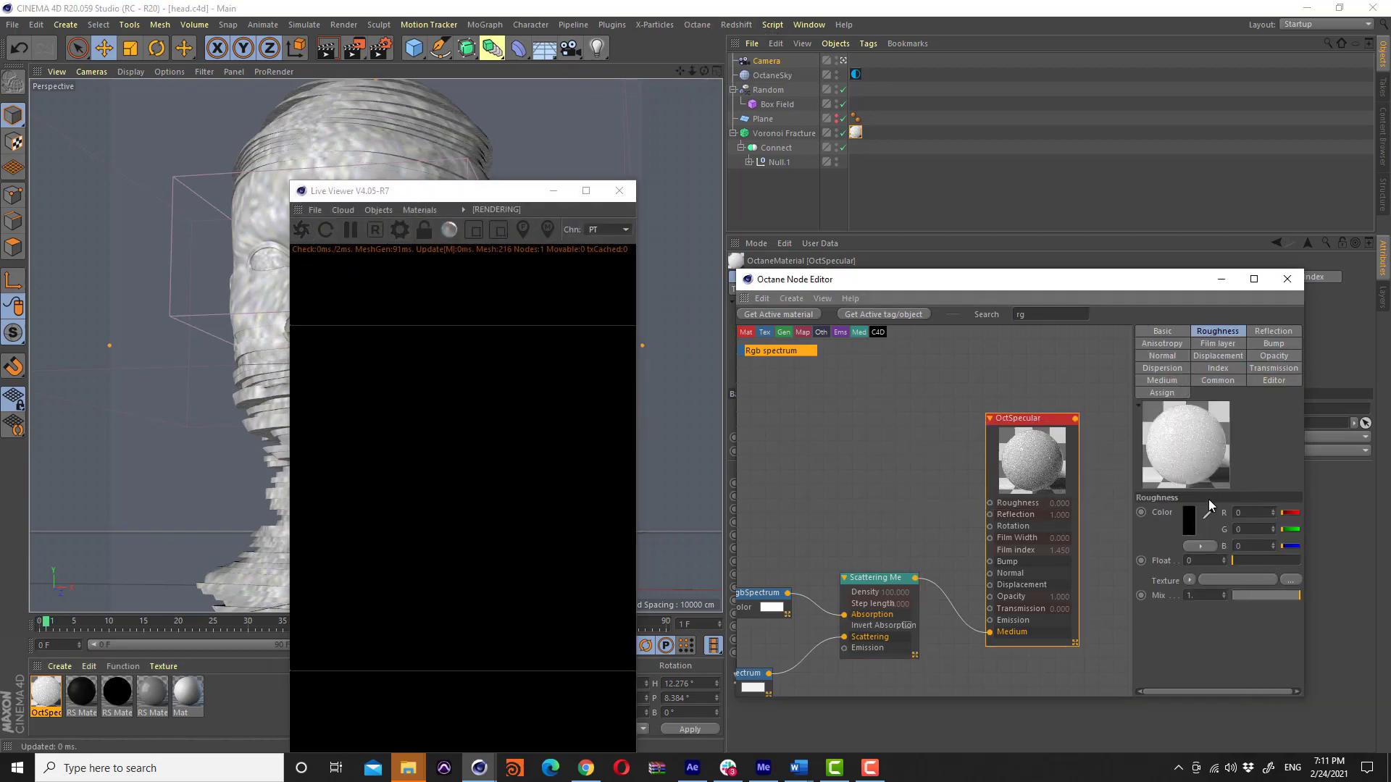
{"action": "left_click_drag", "start_coordinate": [1235, 563], "coordinate": [1241, 562]}
{"action": "left_click", "coordinate": [877, 578]}
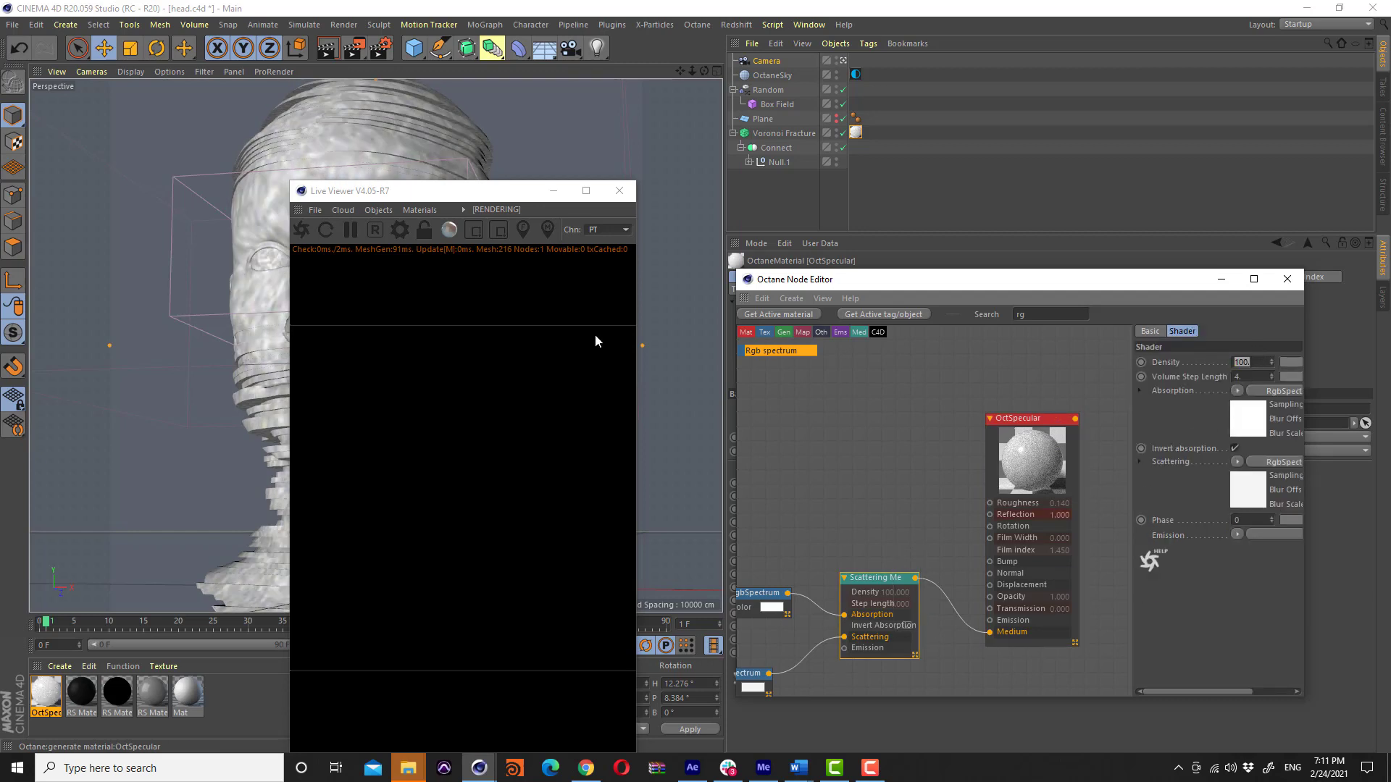
{"action": "type", "text": "35."}
{"action": "key", "text": "Return"}
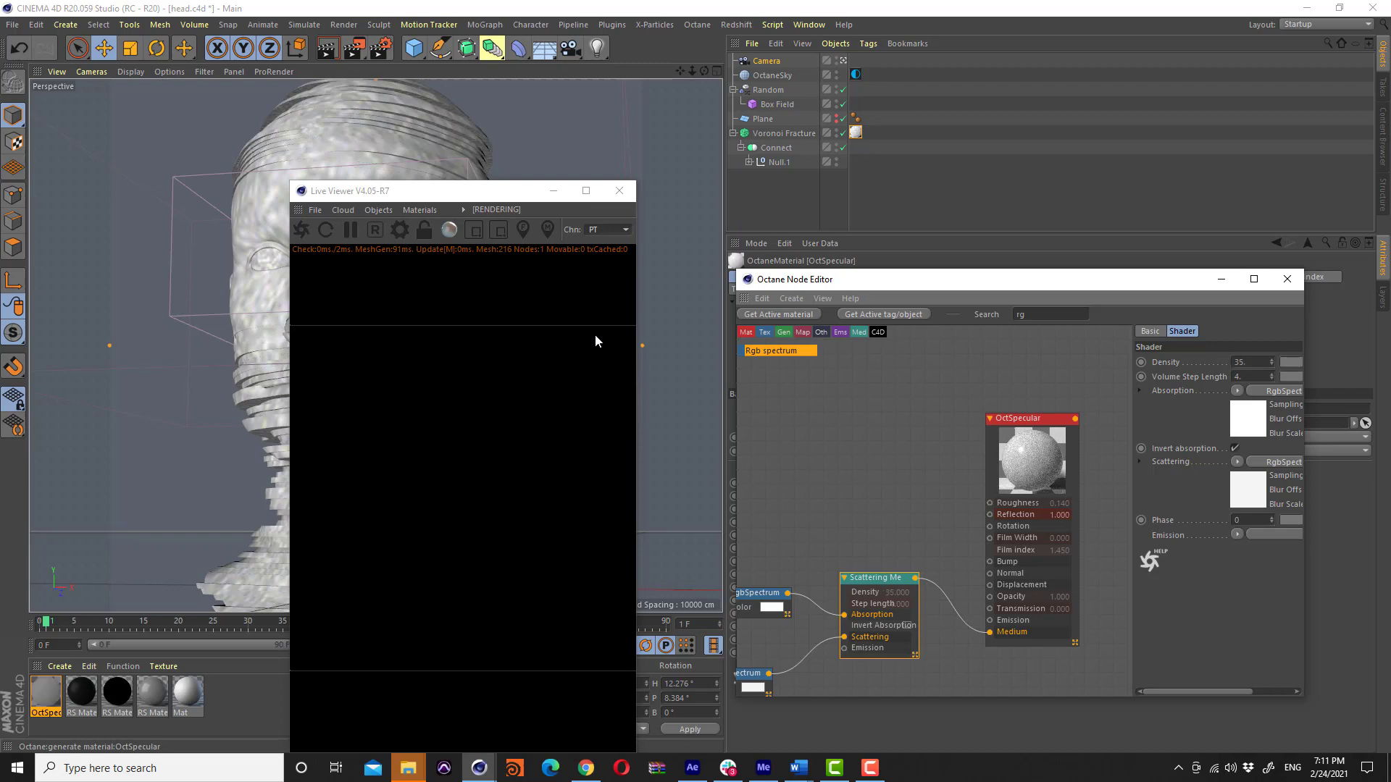
{"action": "left_click", "coordinate": [299, 231]}
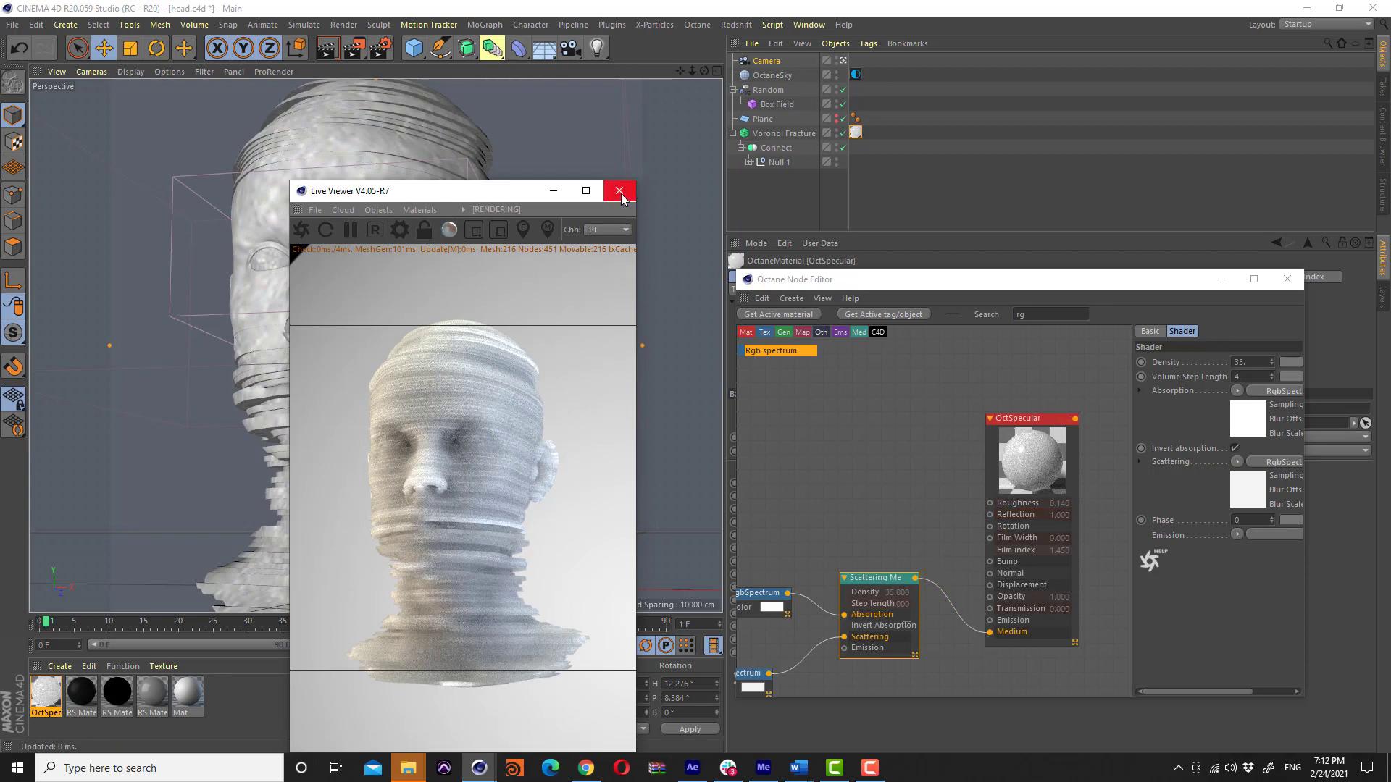
Disconnect the scattering medium from OctSpecular and switch its material type to Glossy
{"action": "left_click", "coordinate": [619, 191]}
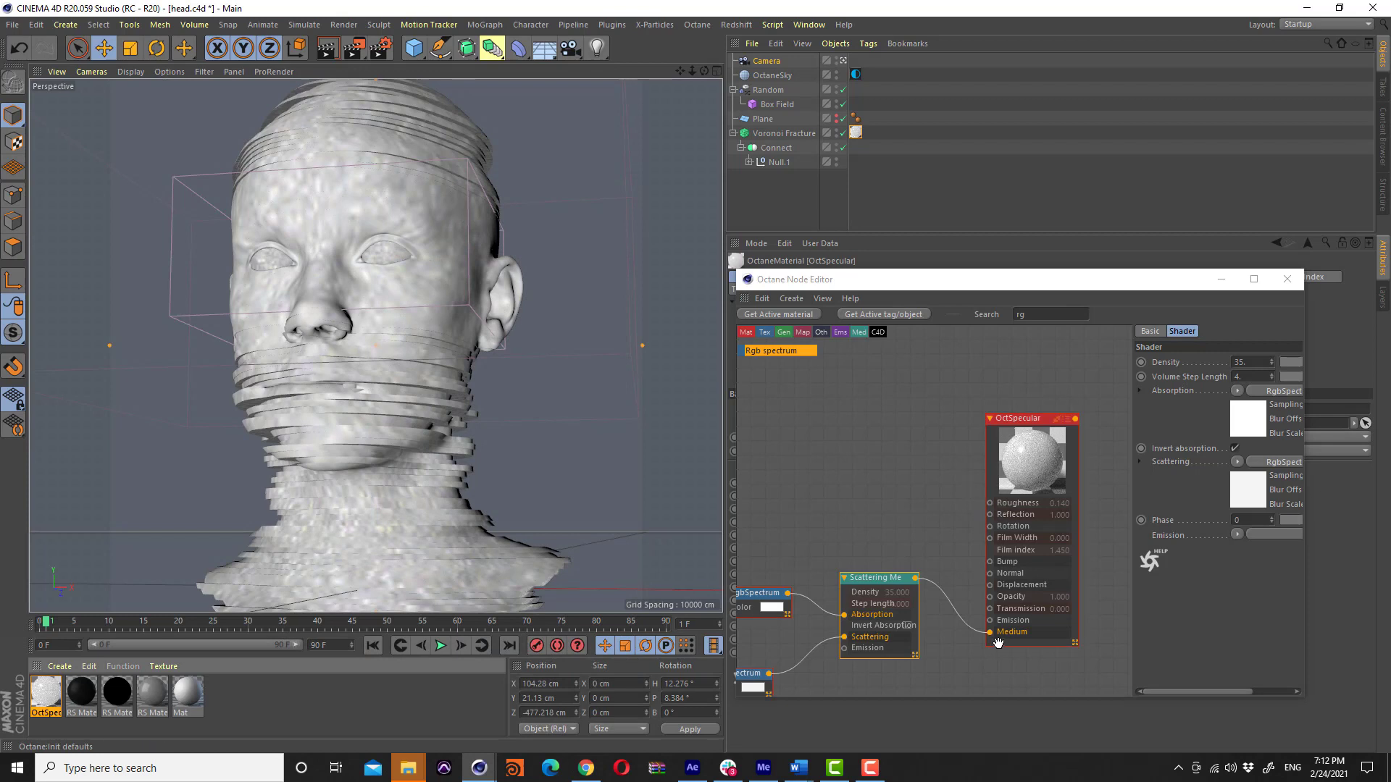
{"action": "left_click_drag", "start_coordinate": [990, 632], "coordinate": [942, 551]}
{"action": "left_click_drag", "start_coordinate": [915, 449], "coordinate": [1059, 527]}
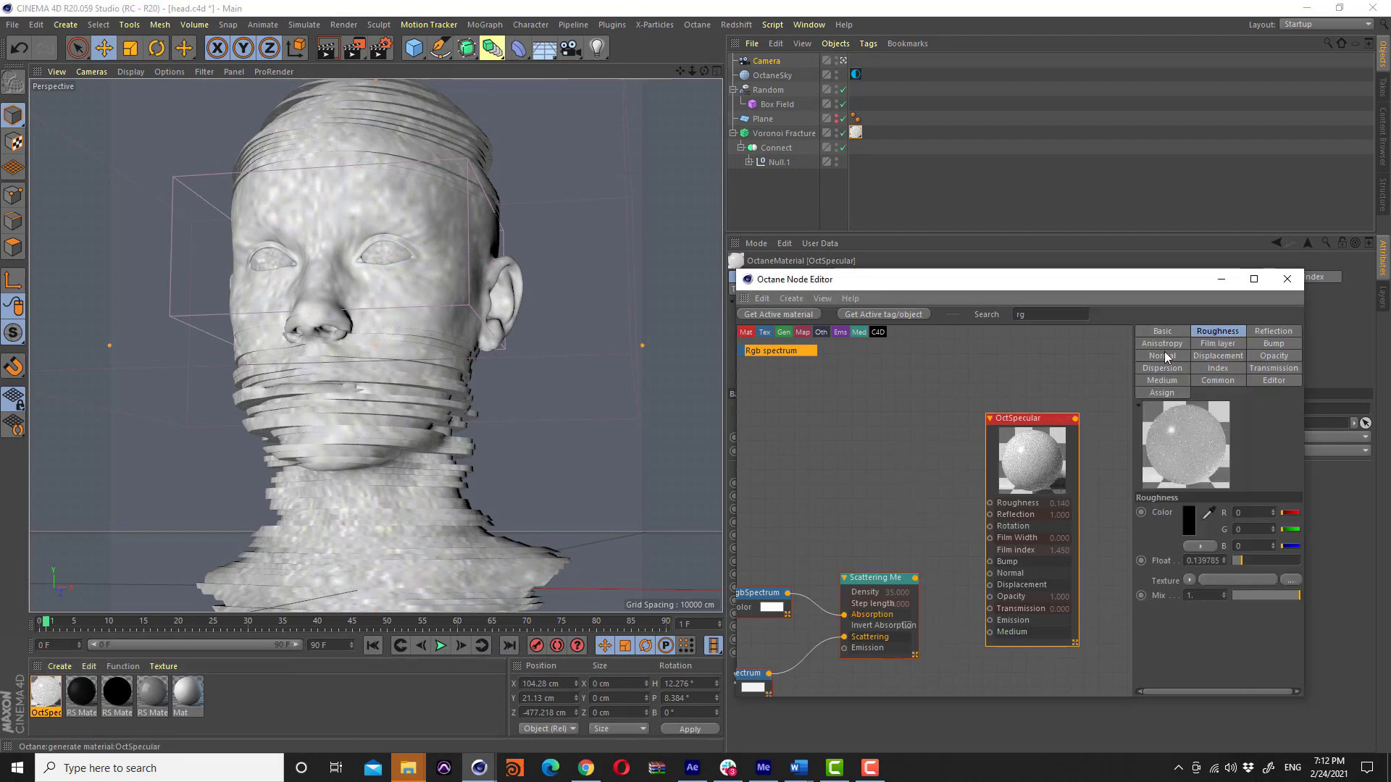
{"action": "left_click", "coordinate": [1245, 541]}
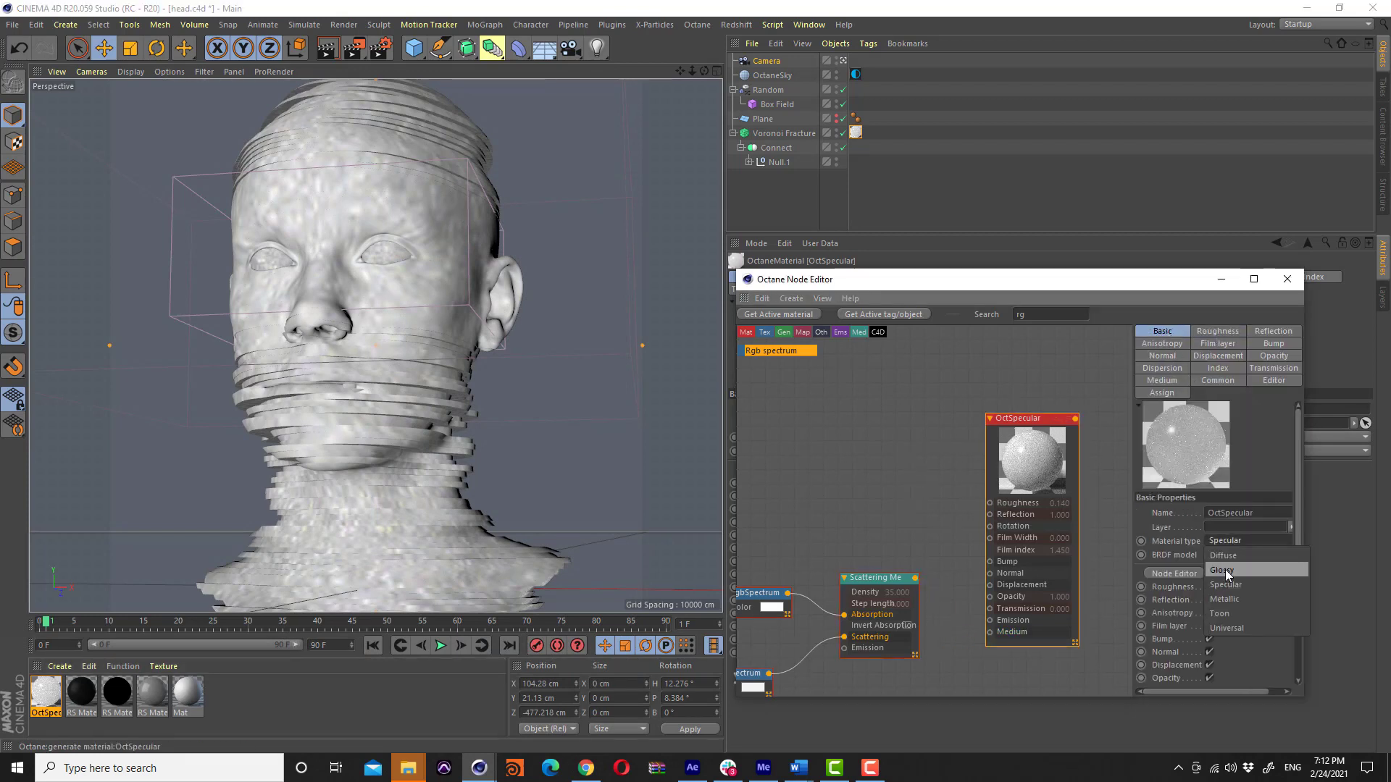
{"action": "left_click", "coordinate": [1227, 569]}
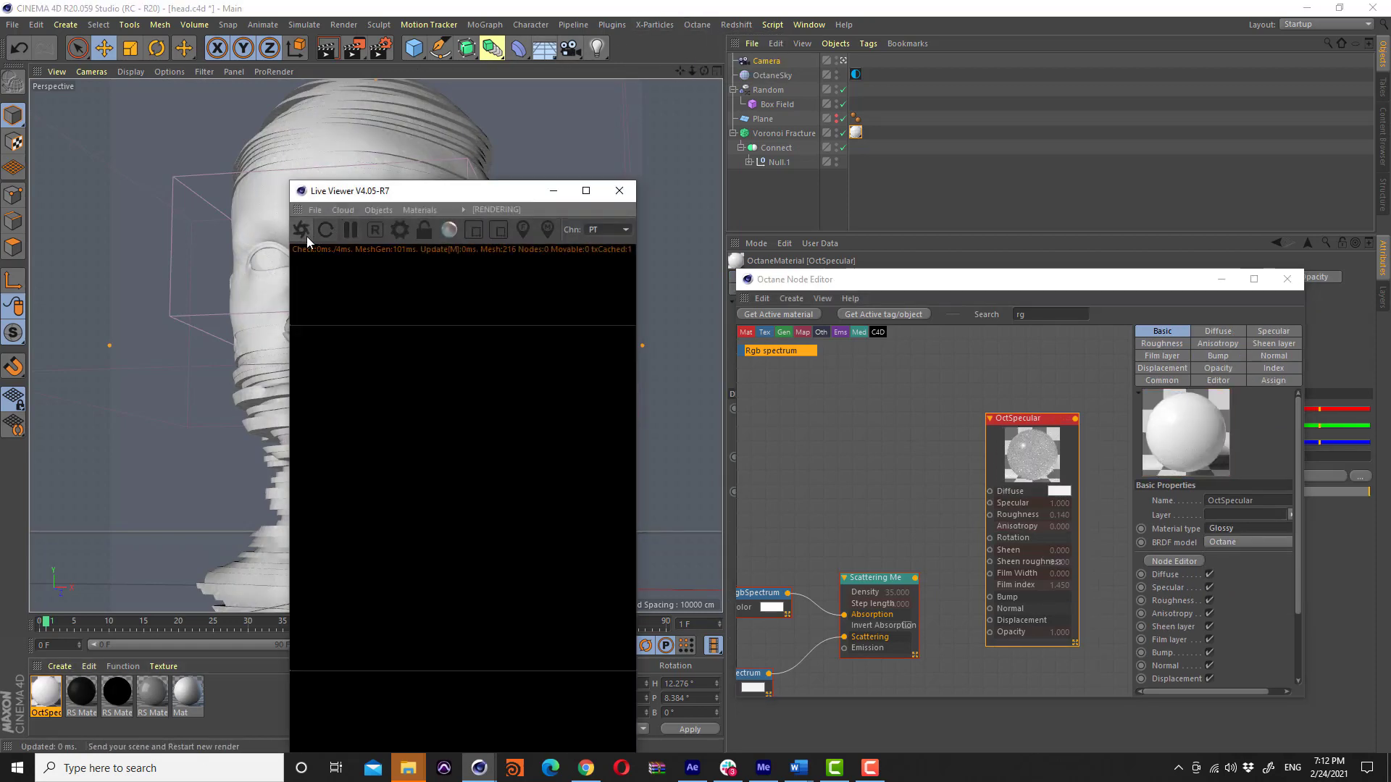
Restart the Octane live render and orbit slightly around the glossy head
{"action": "left_click", "coordinate": [306, 236]}
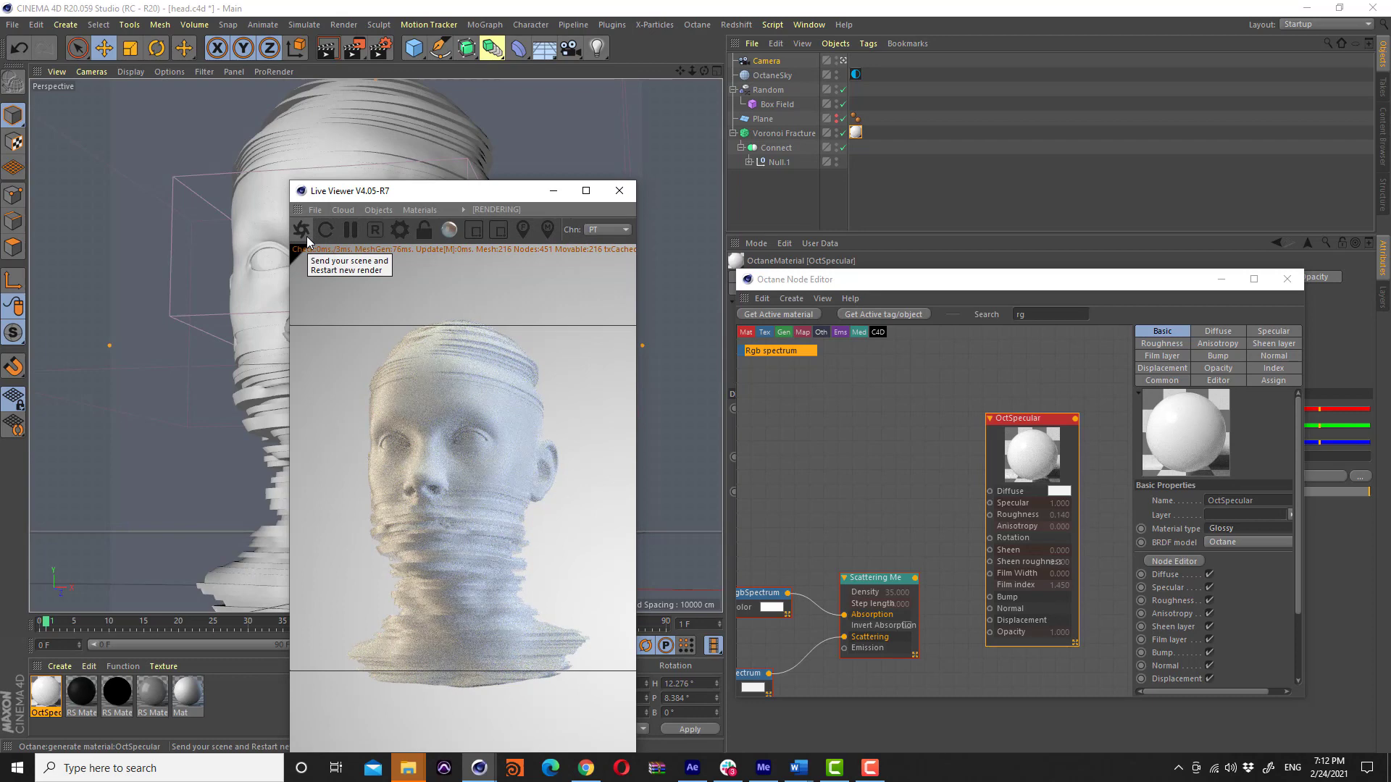
{"action": "left_click", "coordinate": [917, 420]}
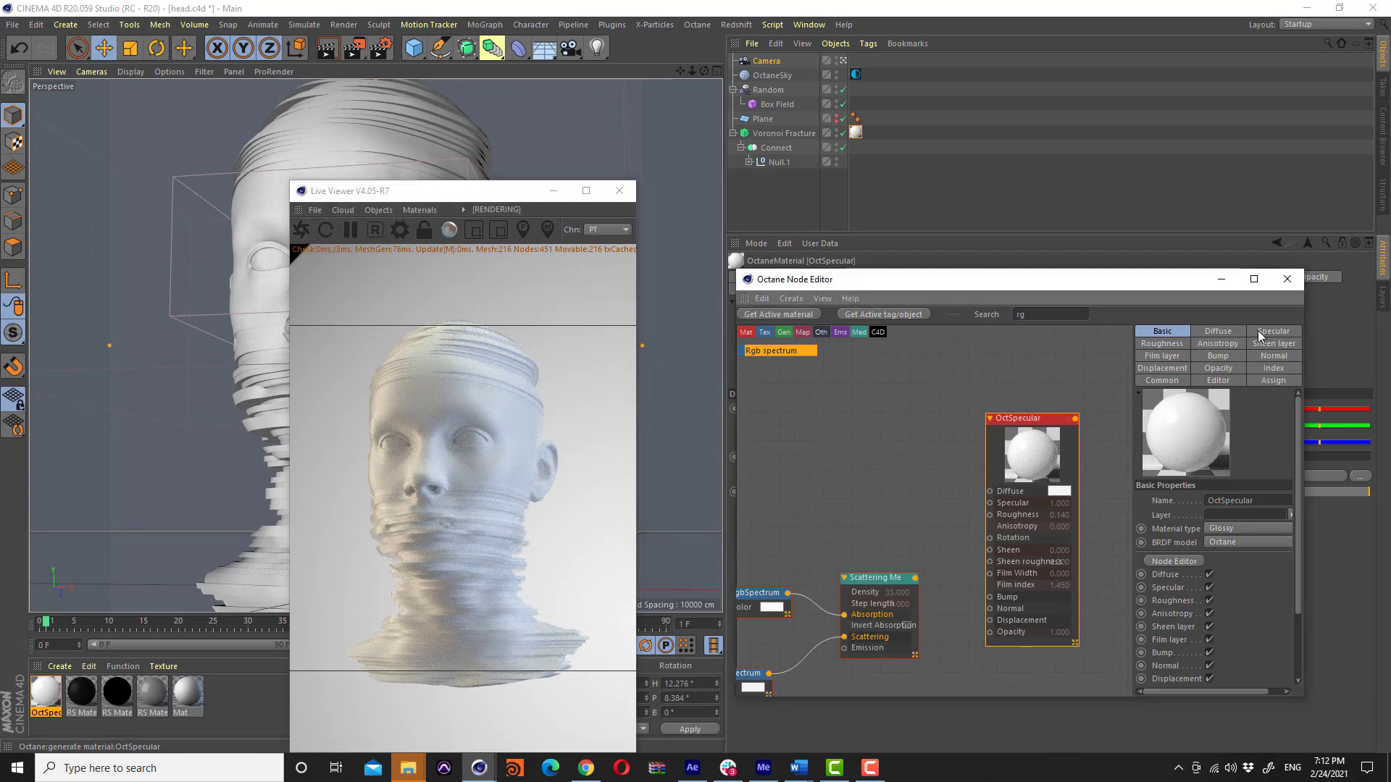
{"action": "left_click_drag", "start_coordinate": [415, 191], "coordinate": [617, 159]}
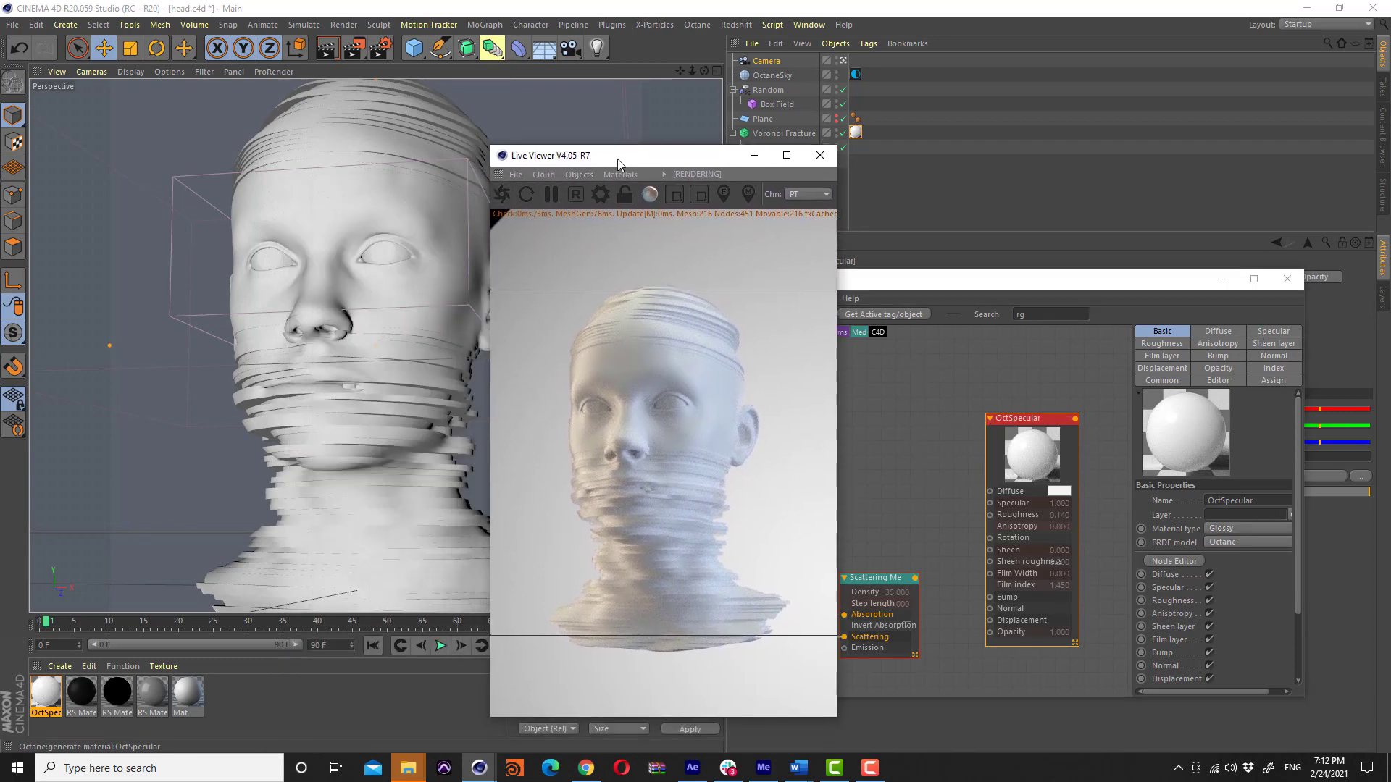
{"action": "mouse_move", "coordinate": [252, 297]}
{"action": "left_mouse_down", "text": "alt"}
{"action": "mouse_move", "coordinate": [245, 353]}
{"action": "mouse_move", "coordinate": [255, 341]}
{"action": "left_mouse_up", "text": "alt"}
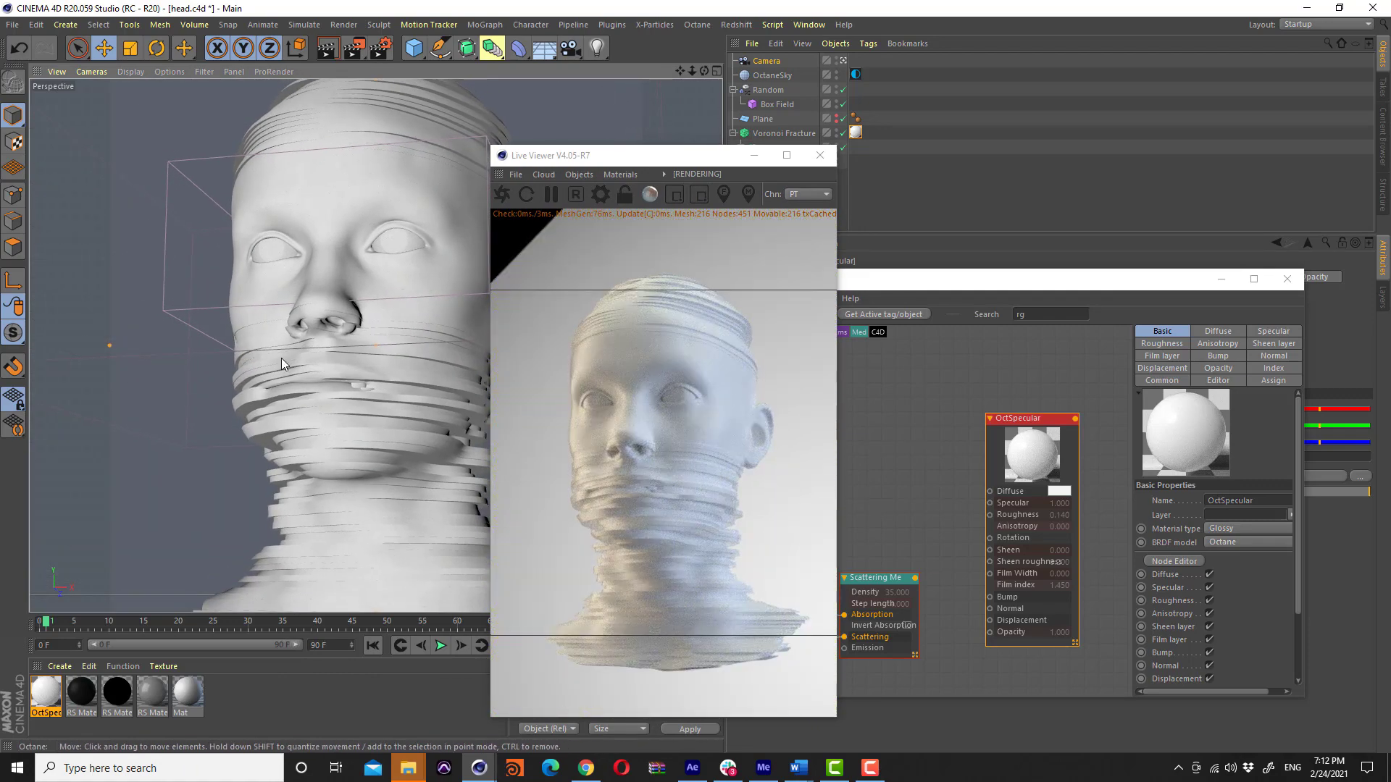
Move the Box Field down about 3 cm and shrink its box around the nose
{"action": "left_click", "coordinate": [788, 104]}
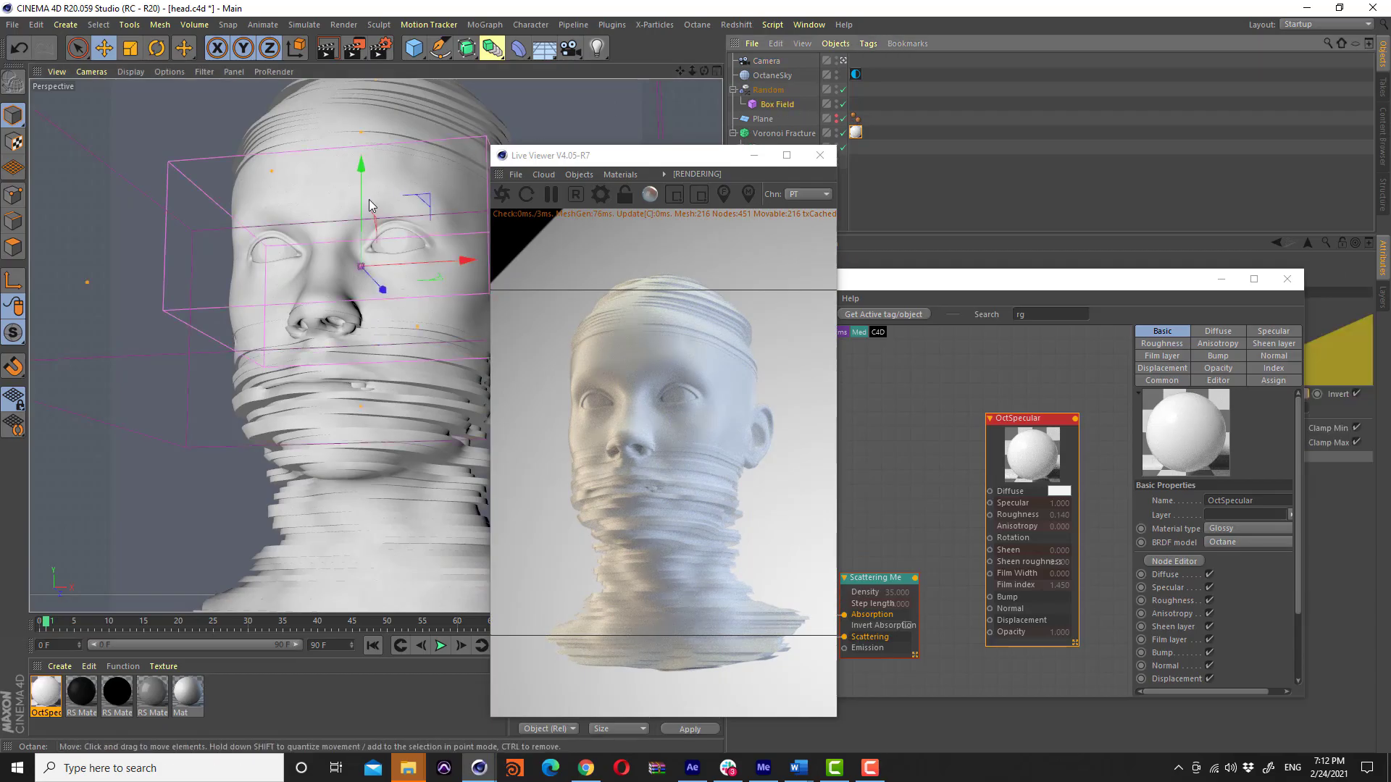
{"action": "mouse_move", "coordinate": [362, 192]}
{"action": "left_mouse_down"}
{"action": "mouse_move", "coordinate": [298, 564]}
{"action": "mouse_move", "coordinate": [392, 239]}
{"action": "mouse_move", "coordinate": [367, 275]}
{"action": "mouse_move", "coordinate": [367, 216]}
{"action": "left_mouse_up"}
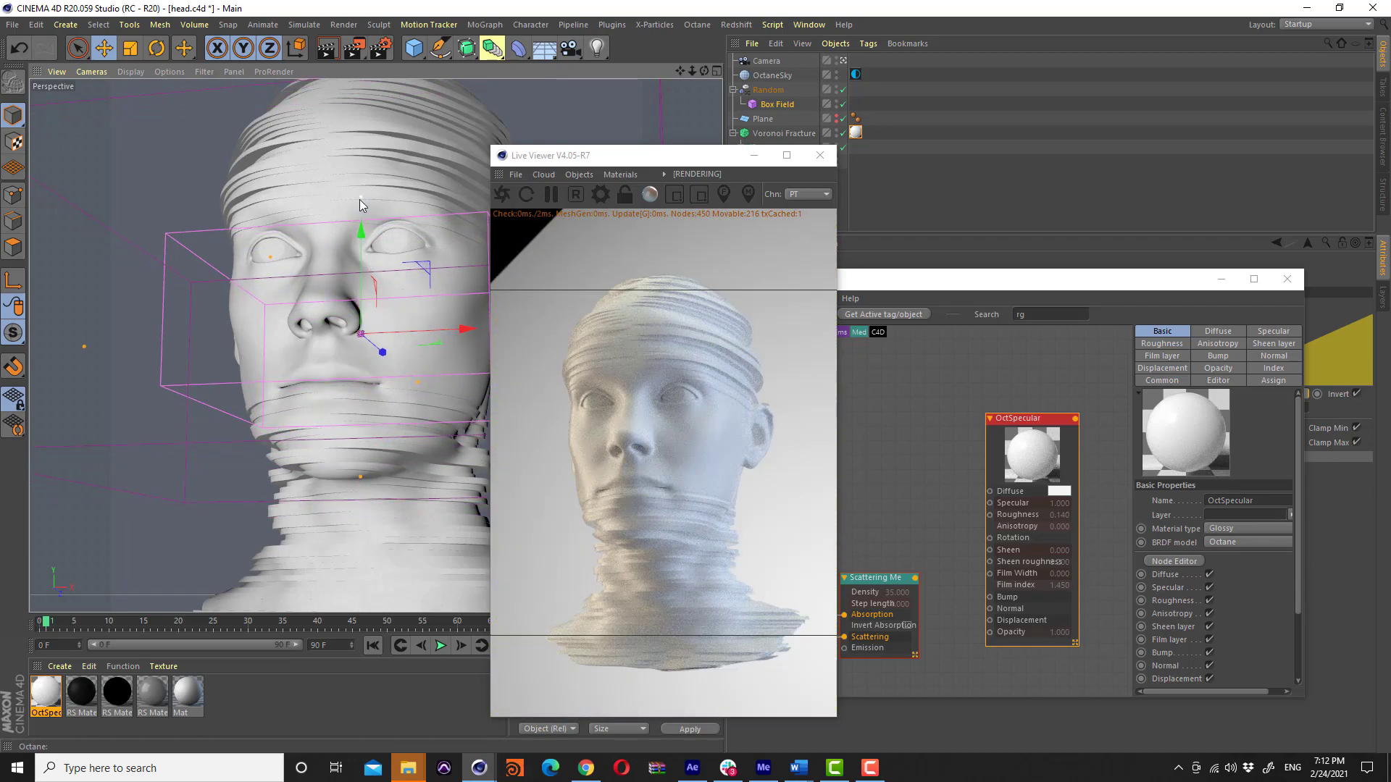
{"action": "left_click_drag", "start_coordinate": [357, 264], "coordinate": [359, 253]}
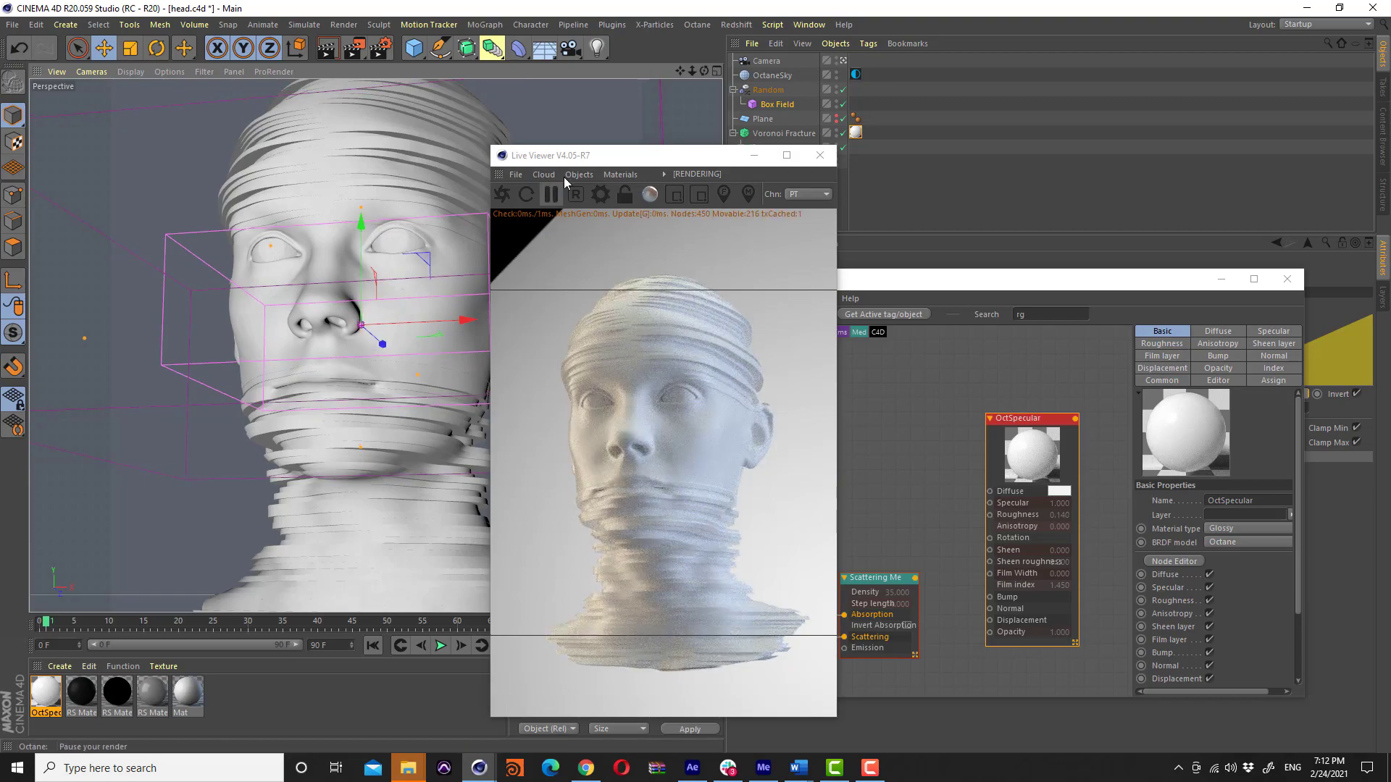
{"action": "left_click_drag", "start_coordinate": [571, 163], "coordinate": [814, 143]}
{"action": "mouse_move", "coordinate": [511, 320]}
{"action": "left_mouse_down"}
{"action": "mouse_move", "coordinate": [422, 322]}
{"action": "mouse_move", "coordinate": [505, 307]}
{"action": "left_mouse_up"}
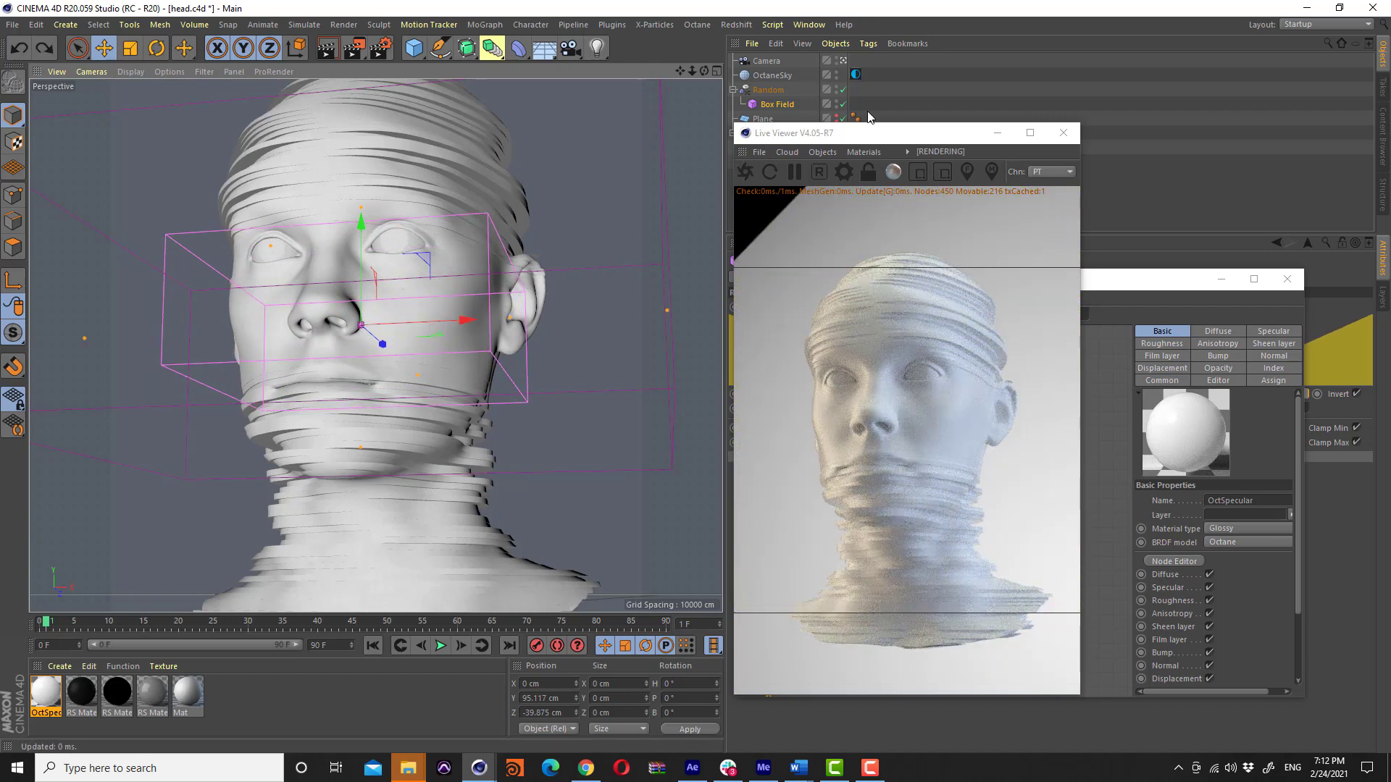
Close the Octane node editor and reposition the live render window to the right
{"action": "left_click_drag", "start_coordinate": [871, 134], "coordinate": [354, 127]}
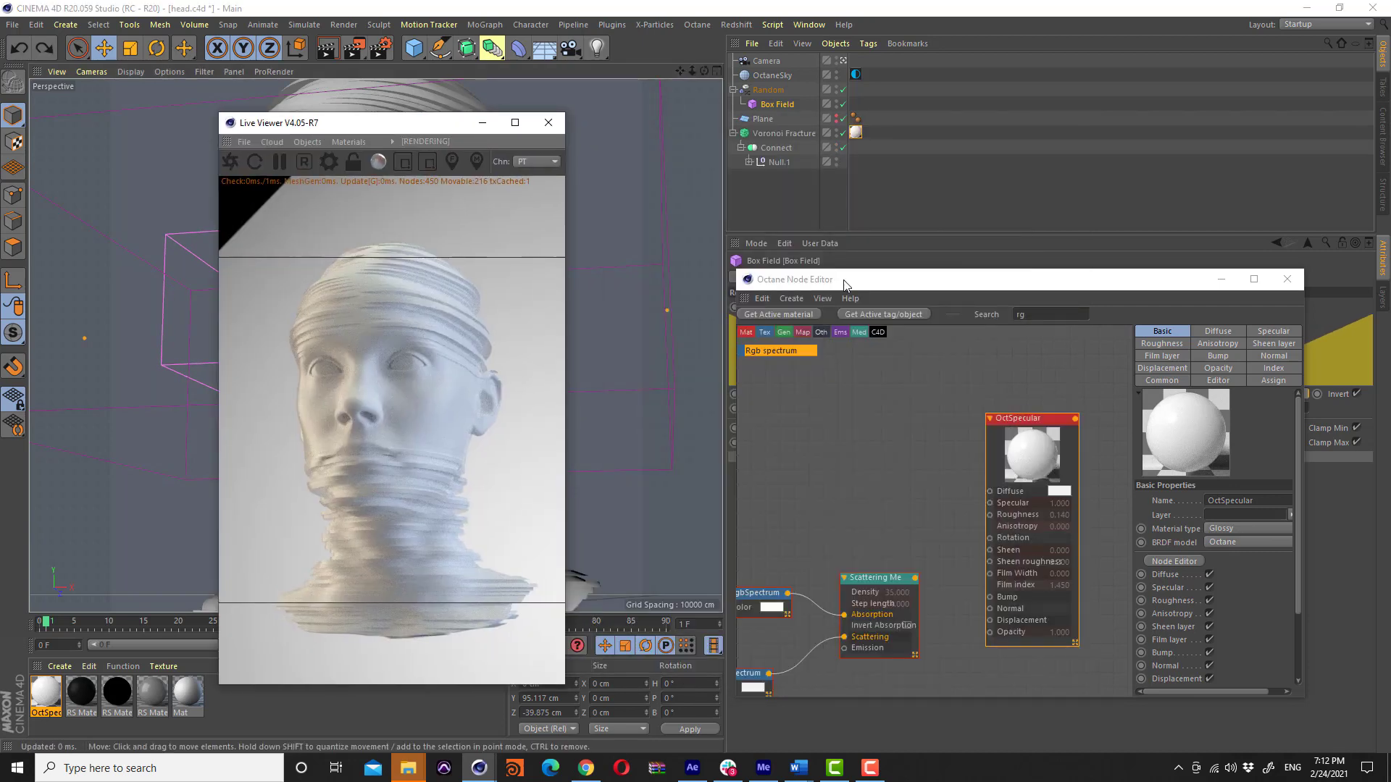
{"action": "left_click", "coordinate": [1287, 279]}
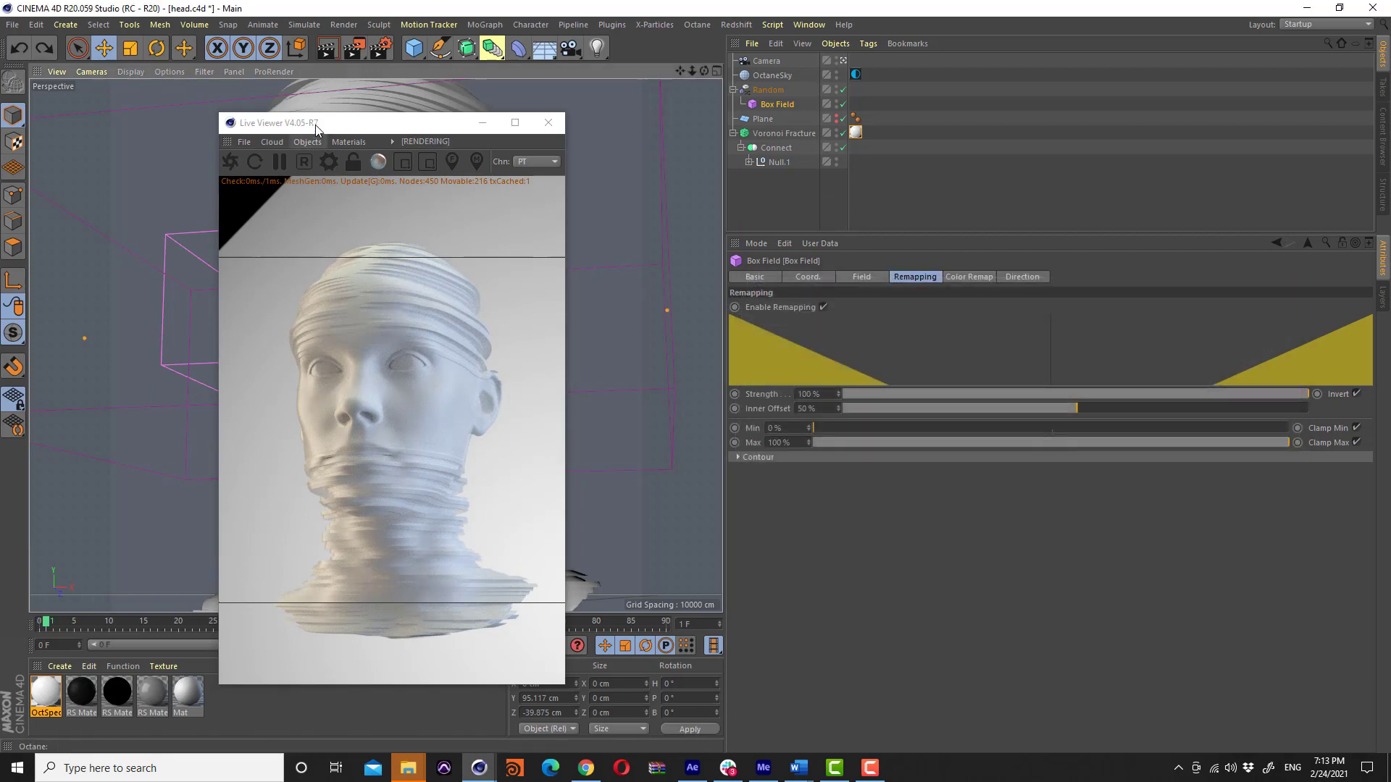
{"action": "left_click_drag", "start_coordinate": [311, 124], "coordinate": [744, 156]}
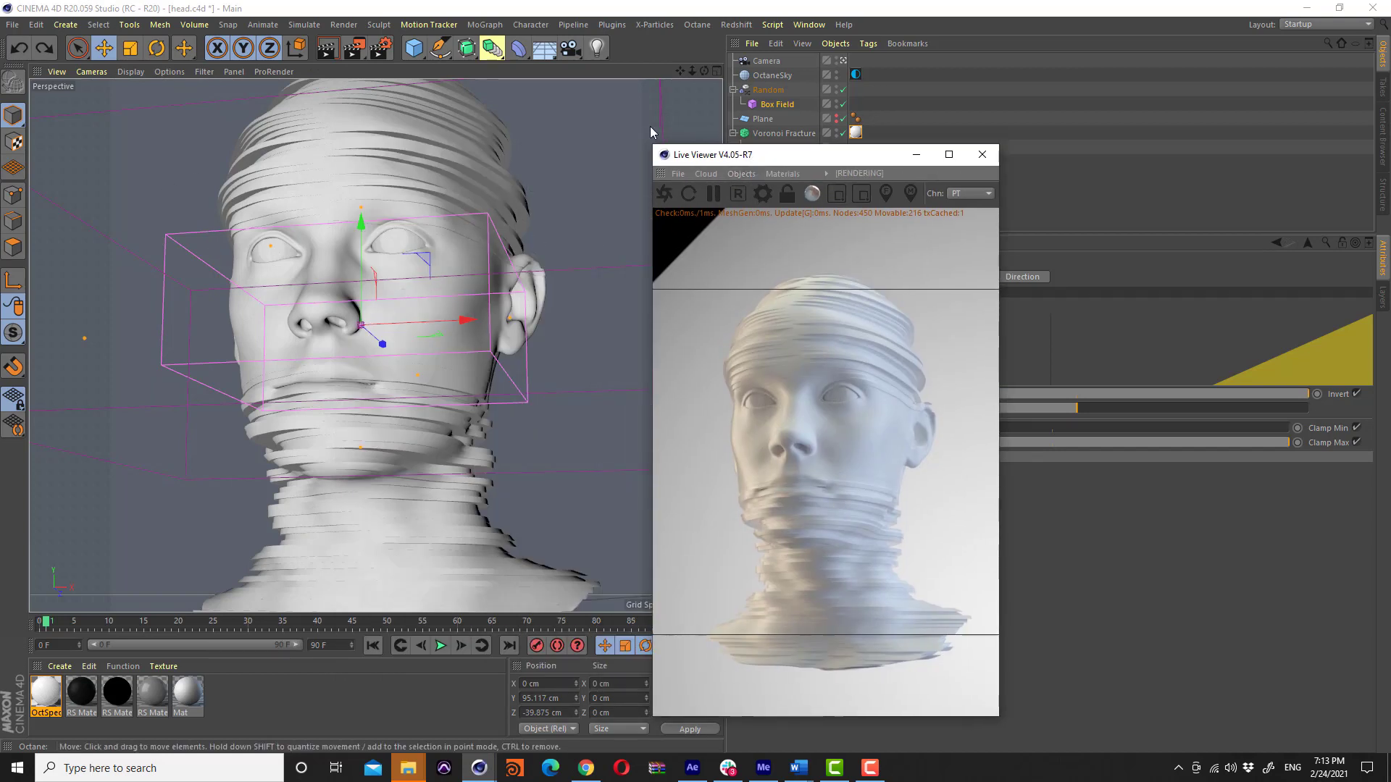
{"action": "left_click_drag", "start_coordinate": [869, 155], "coordinate": [1185, 179]}
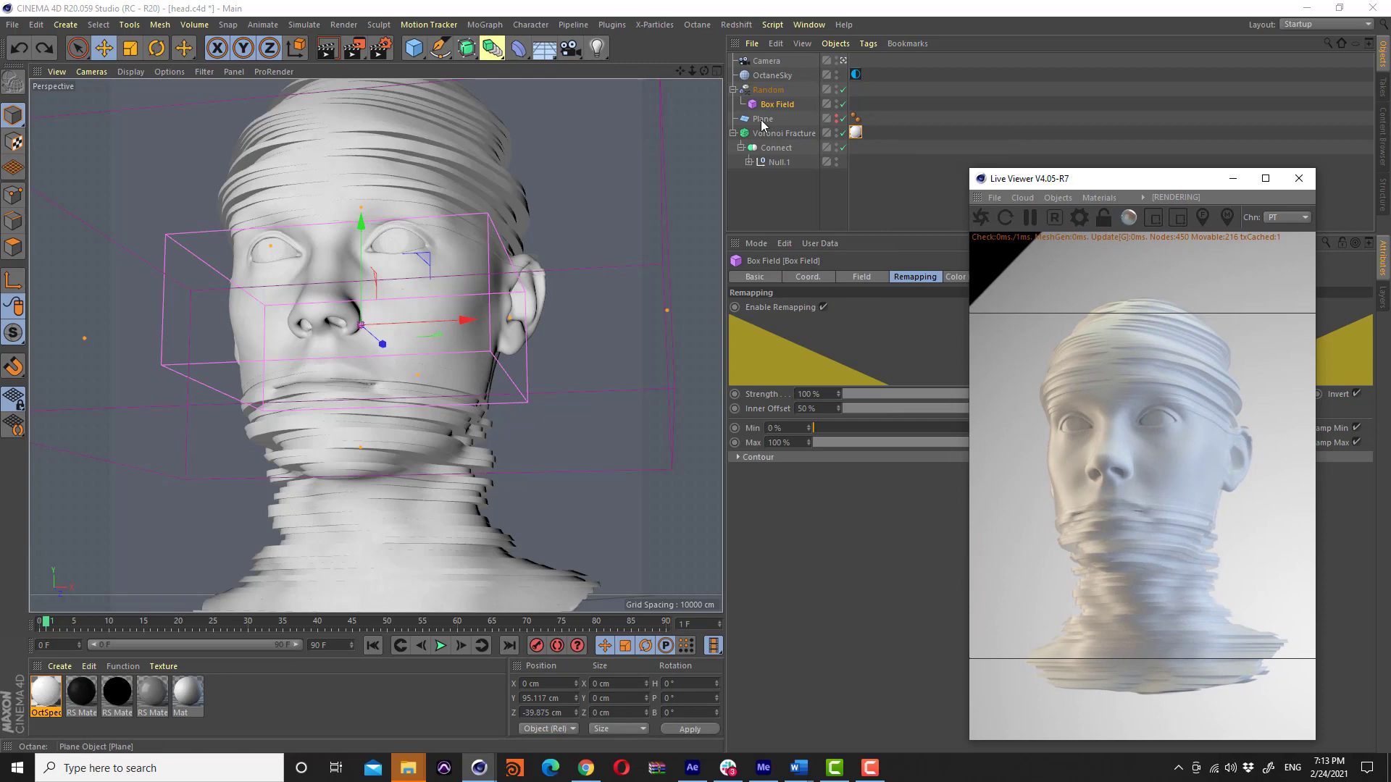
Rotate the slicing Plane to a 109.6° bank in the Top view, then maximize Perspective
{"action": "left_click", "coordinate": [762, 119]}
{"action": "key", "text": "r"}
{"action": "key", "text": "F5"}
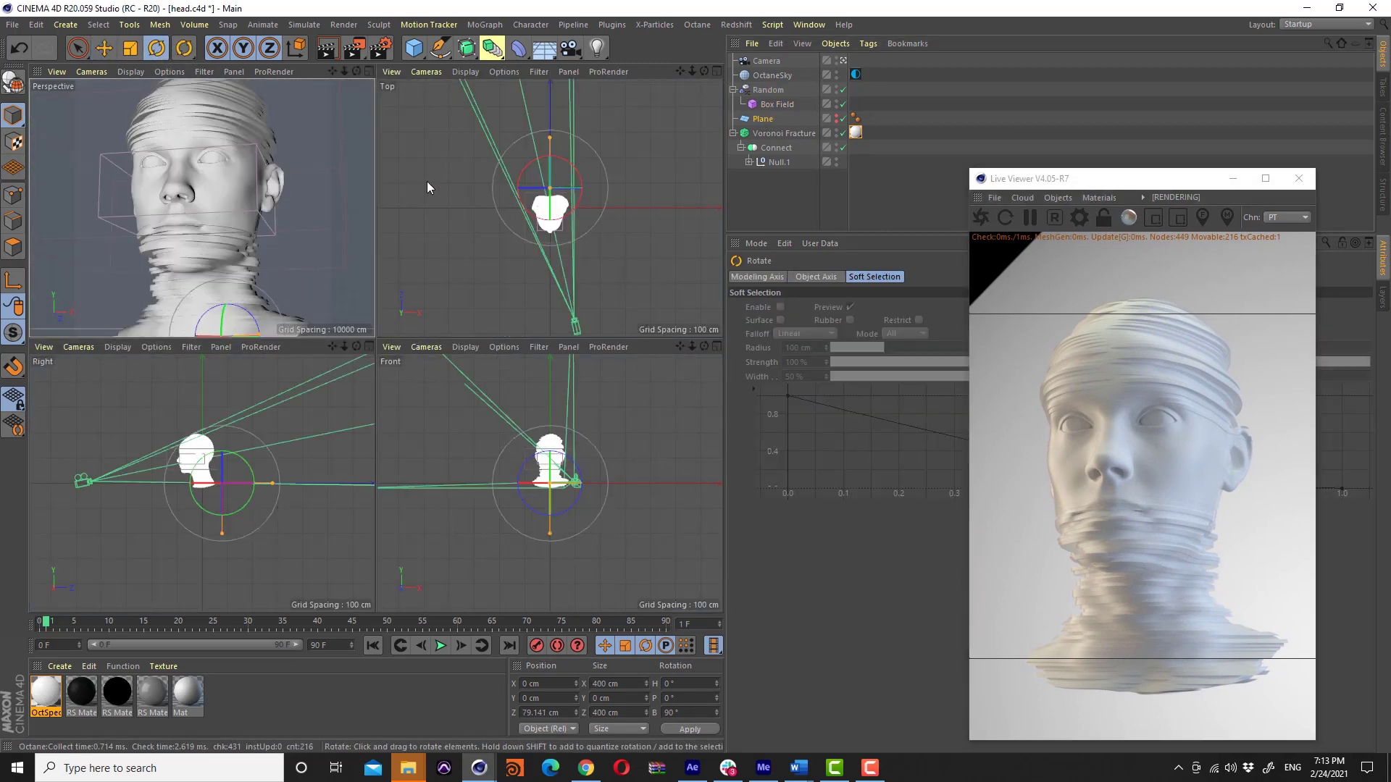
{"action": "left_click_drag", "start_coordinate": [552, 190], "coordinate": [597, 197]}
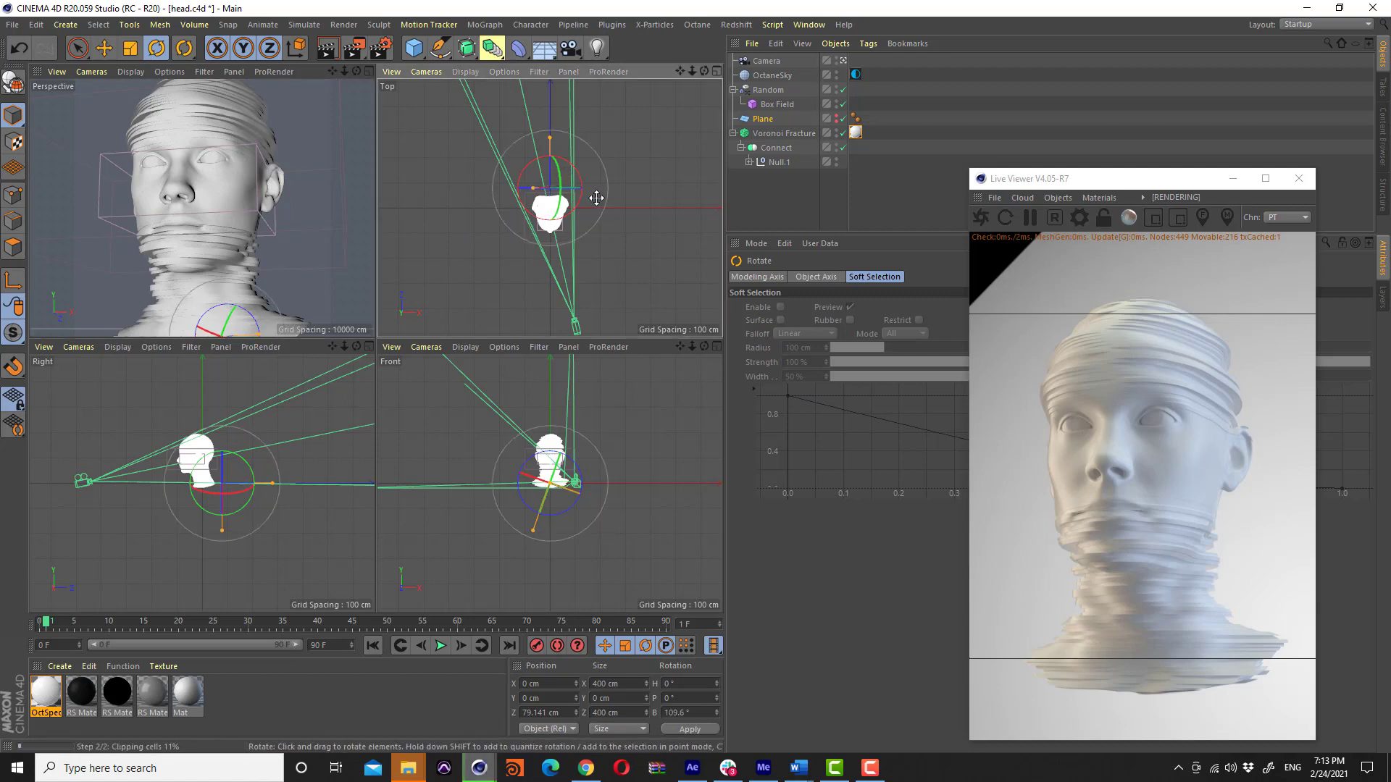
{"action": "middle_click", "coordinate": [315, 233]}
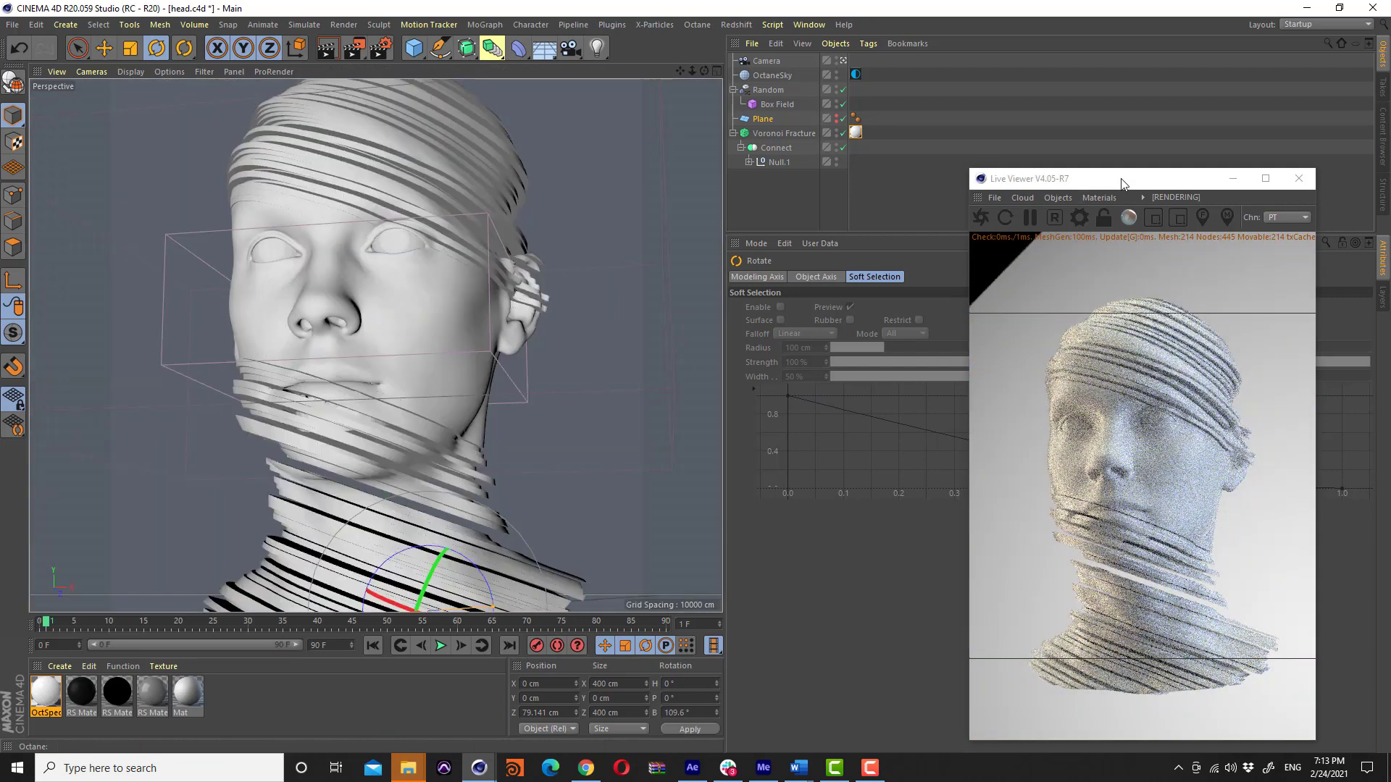
{"action": "mouse_move", "coordinate": [1122, 178]}
{"action": "left_mouse_down"}
{"action": "mouse_move", "coordinate": [607, 124]}
{"action": "mouse_move", "coordinate": [625, 110]}
{"action": "left_mouse_up"}
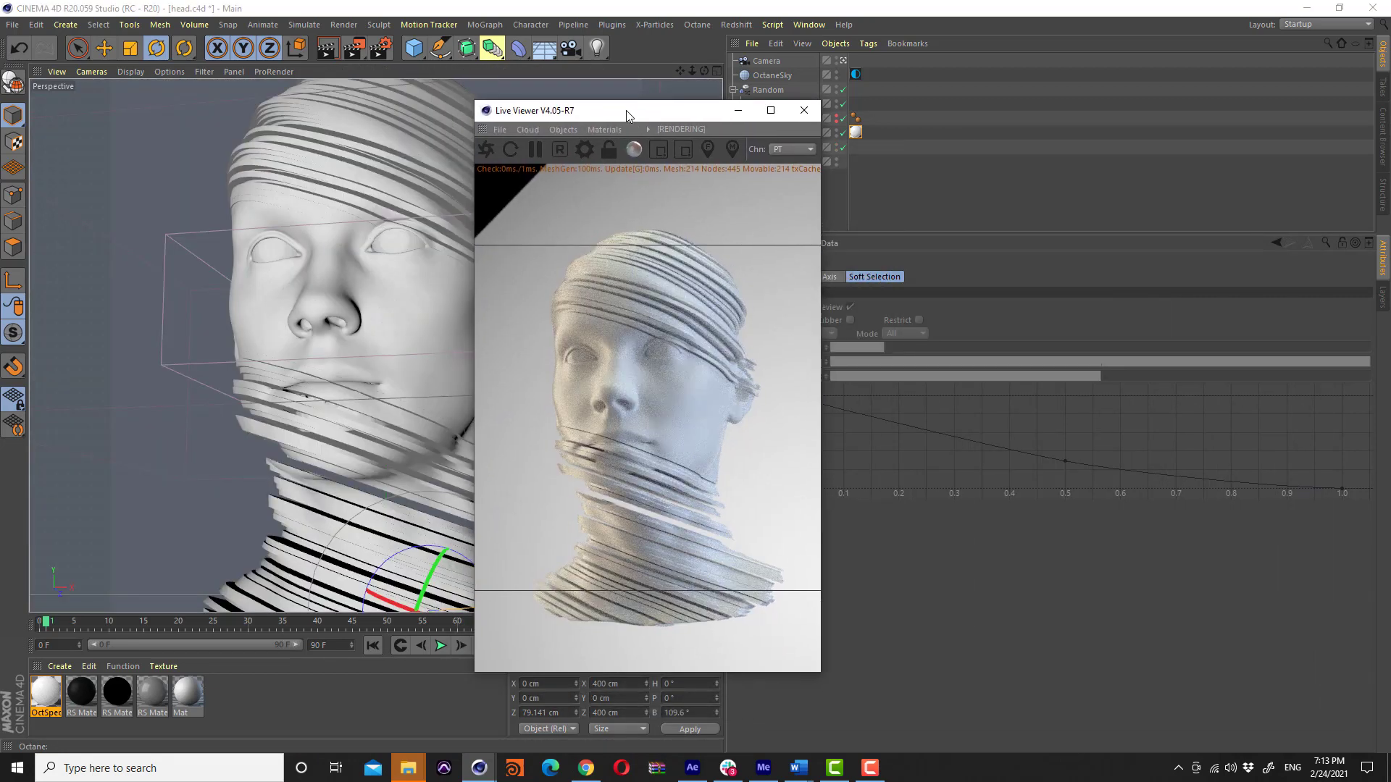
Try a black diffuse colour and a slight film-layer tint on OctSpecular
{"action": "left_click", "coordinate": [54, 699]}
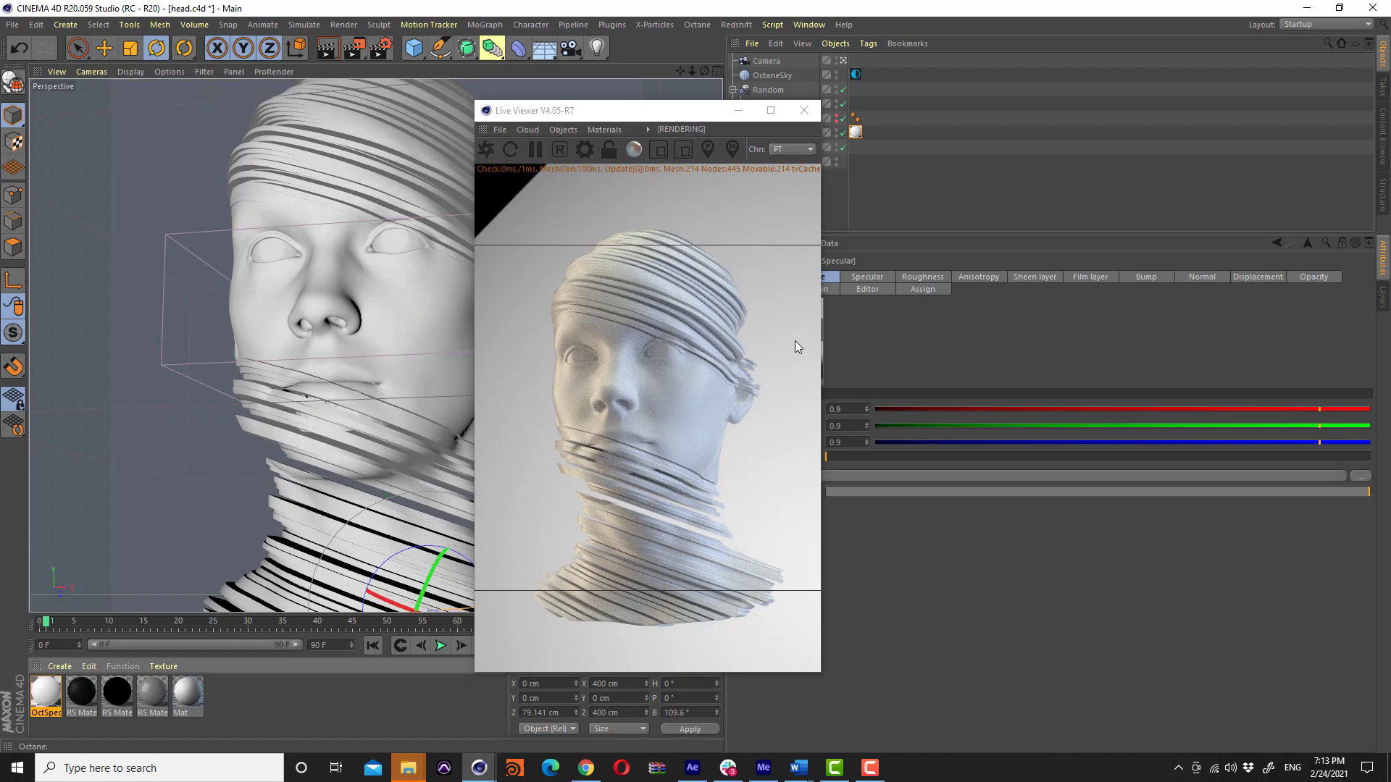
{"action": "left_click", "coordinate": [867, 278]}
{"action": "left_click_drag", "start_coordinate": [671, 117], "coordinate": [549, 100]}
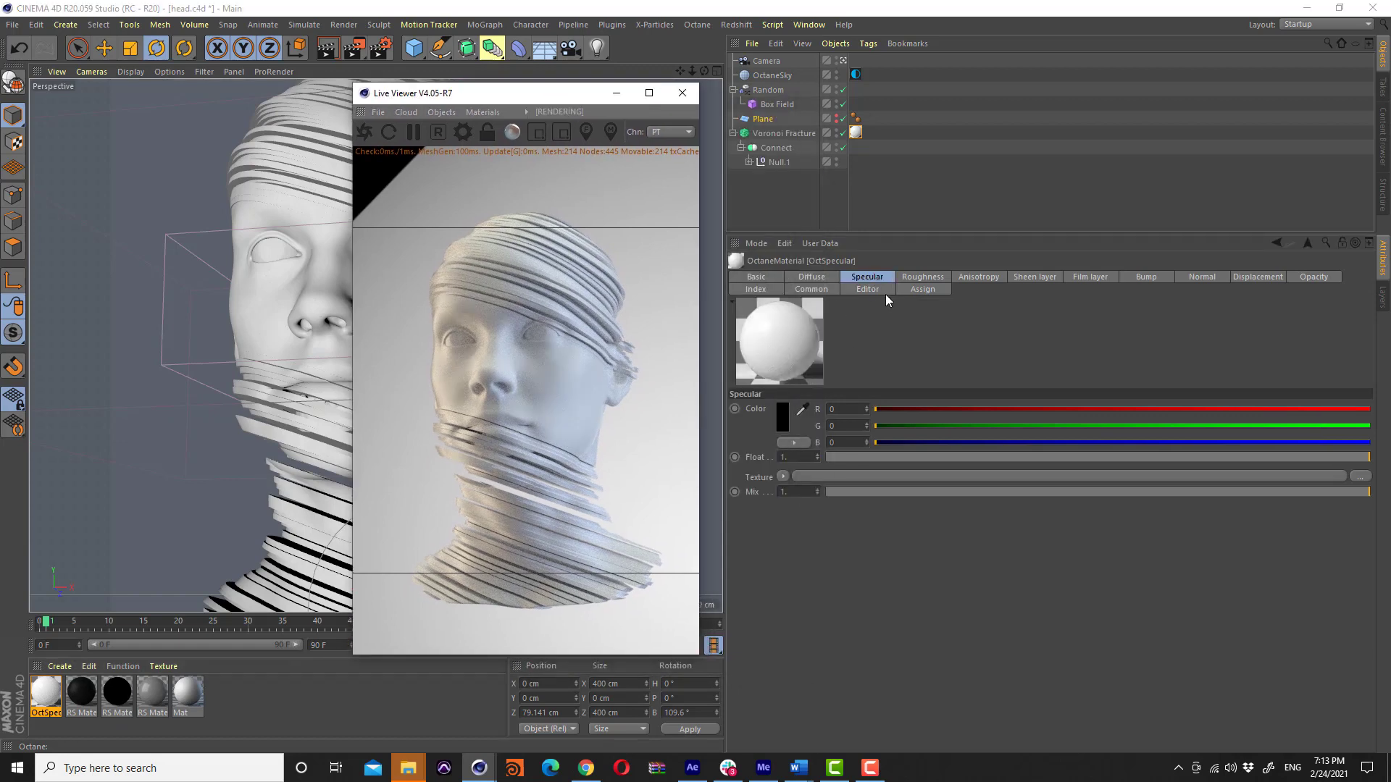
{"action": "left_click", "coordinate": [826, 282]}
{"action": "left_click", "coordinate": [782, 417]}
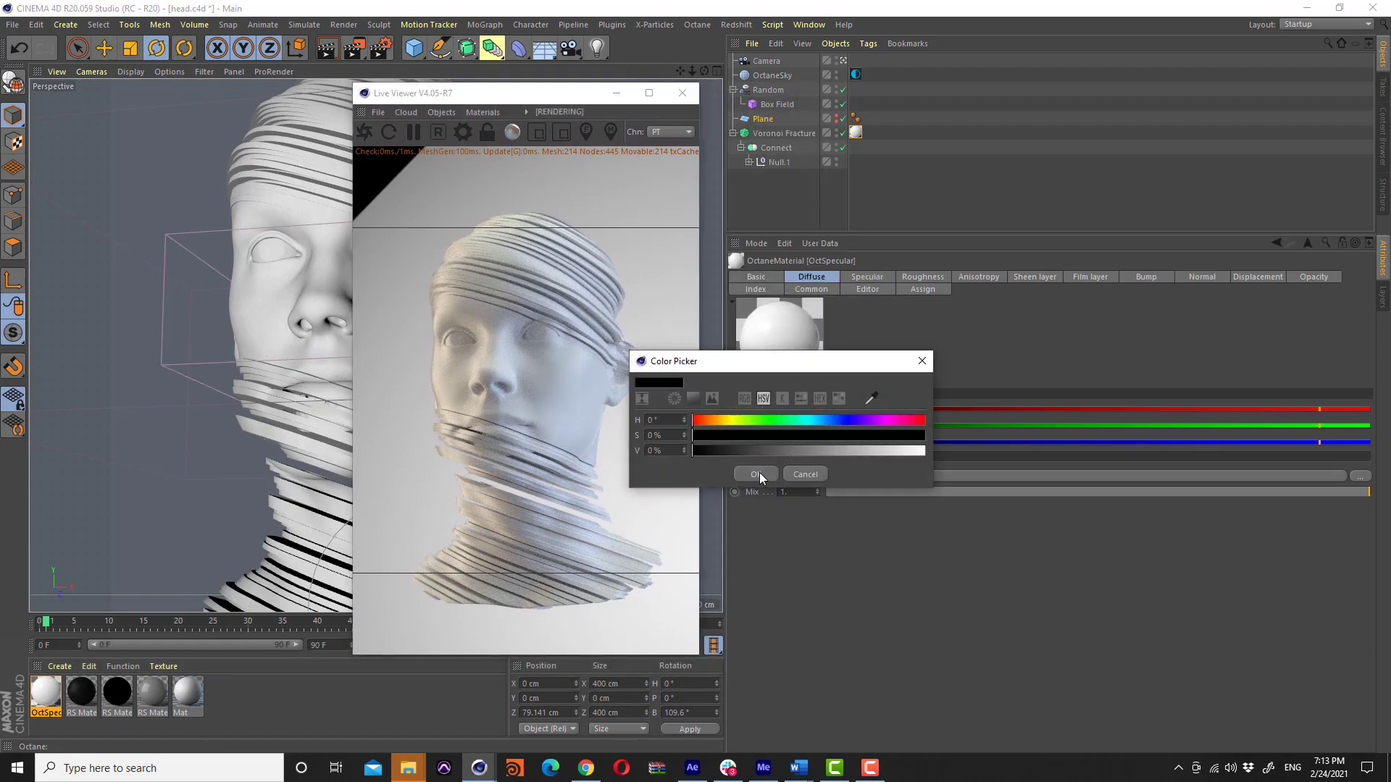
{"action": "left_click", "coordinate": [757, 474]}
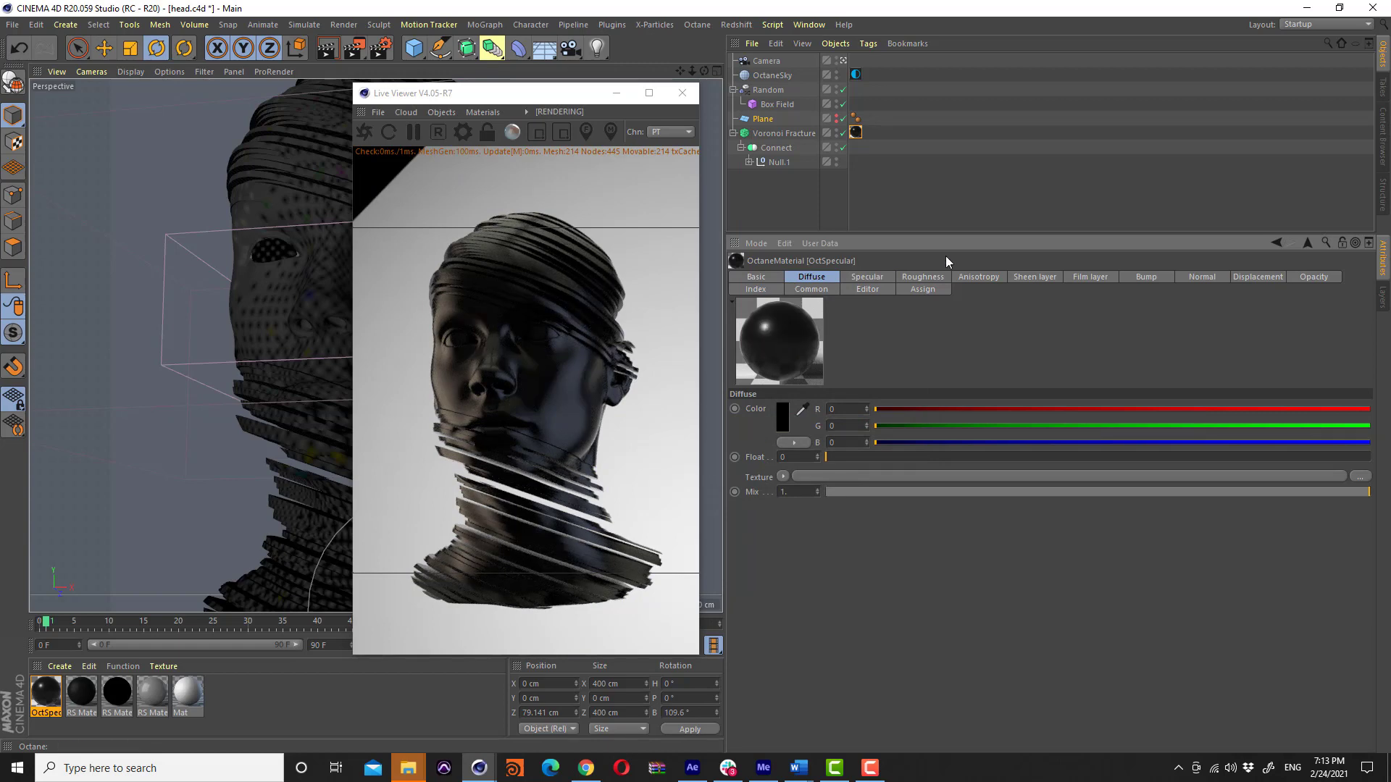
{"action": "left_click", "coordinate": [1086, 278]}
{"action": "left_click_drag", "start_coordinate": [830, 457], "coordinate": [914, 466]}
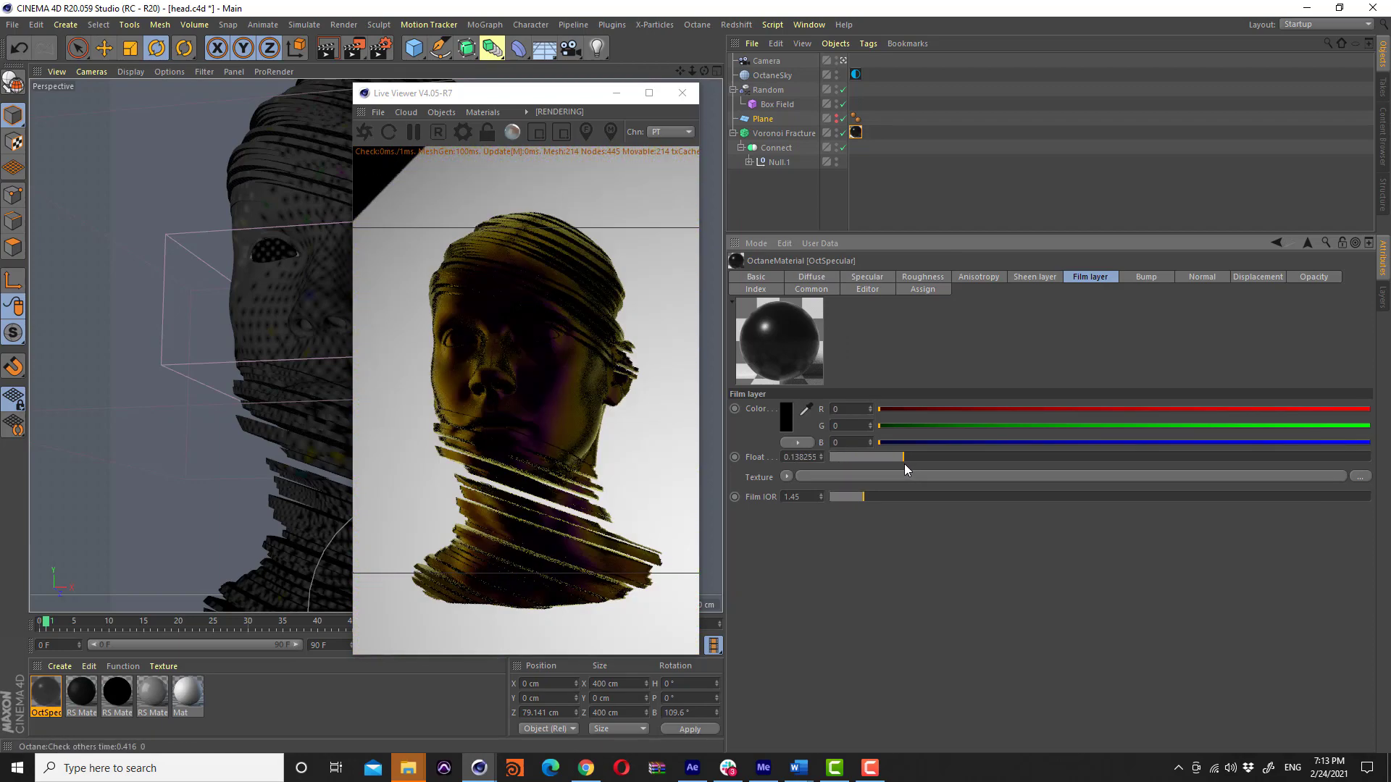
Switch OctSpecular to Metallic and raise the film amount for rainbow iridescence
{"action": "left_click", "coordinate": [812, 278]}
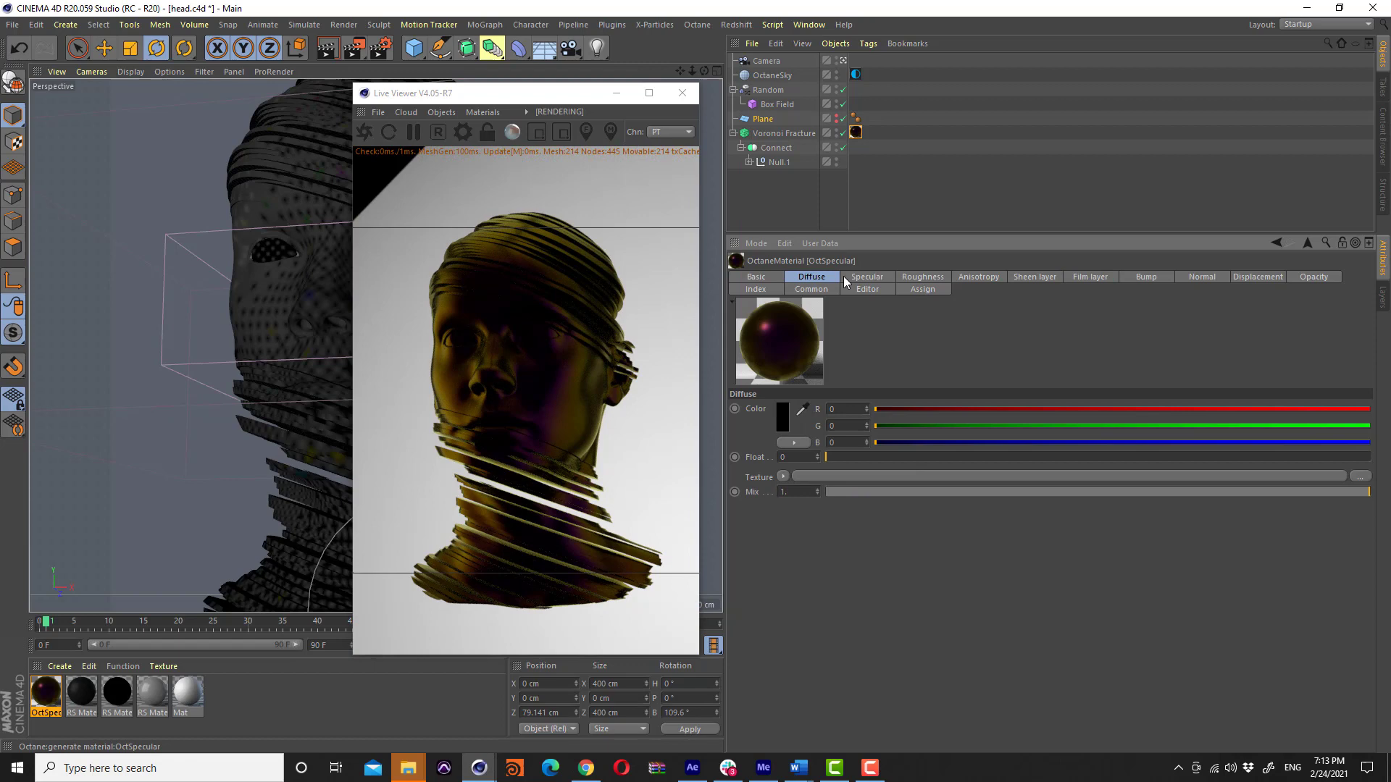
{"action": "left_click", "coordinate": [768, 276]}
{"action": "left_click", "coordinate": [843, 436]}
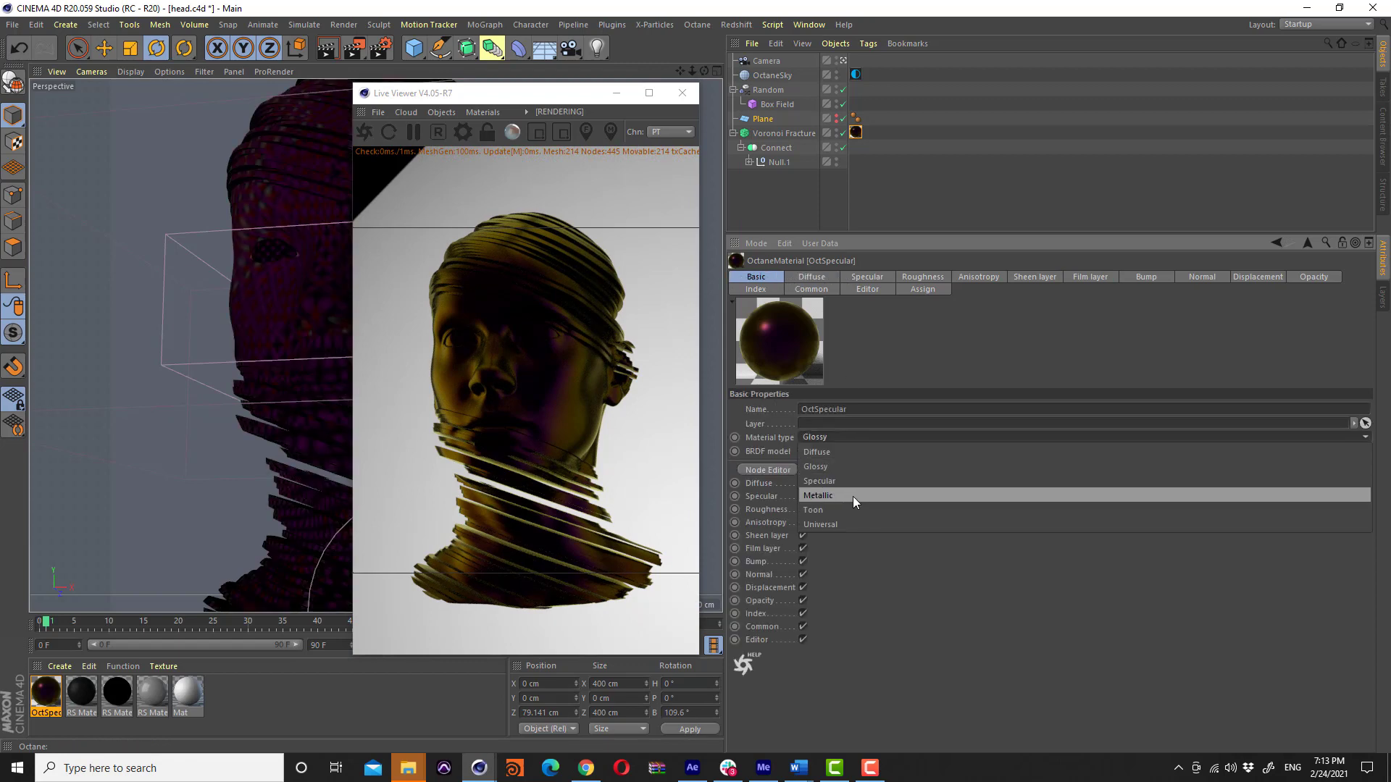
{"action": "left_click", "coordinate": [854, 497]}
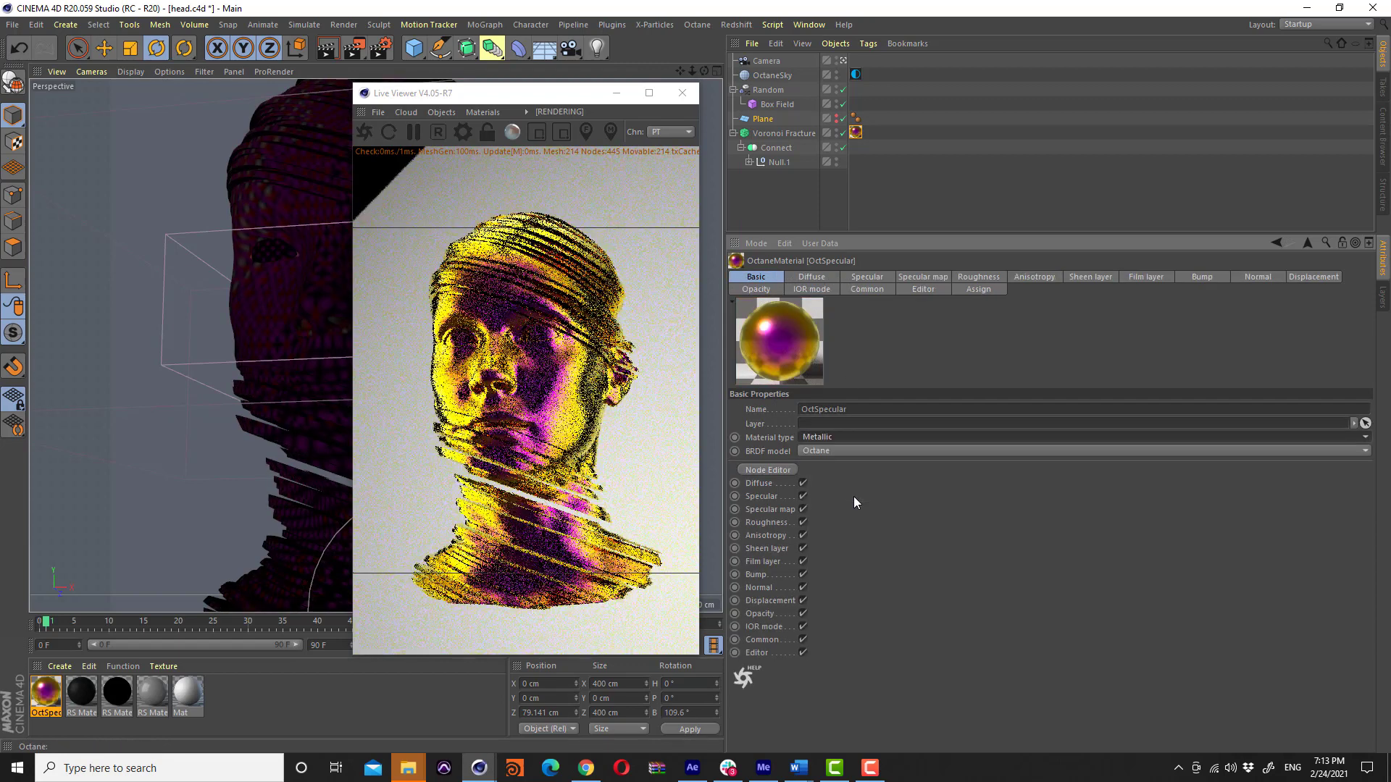
{"action": "left_click", "coordinate": [1134, 278]}
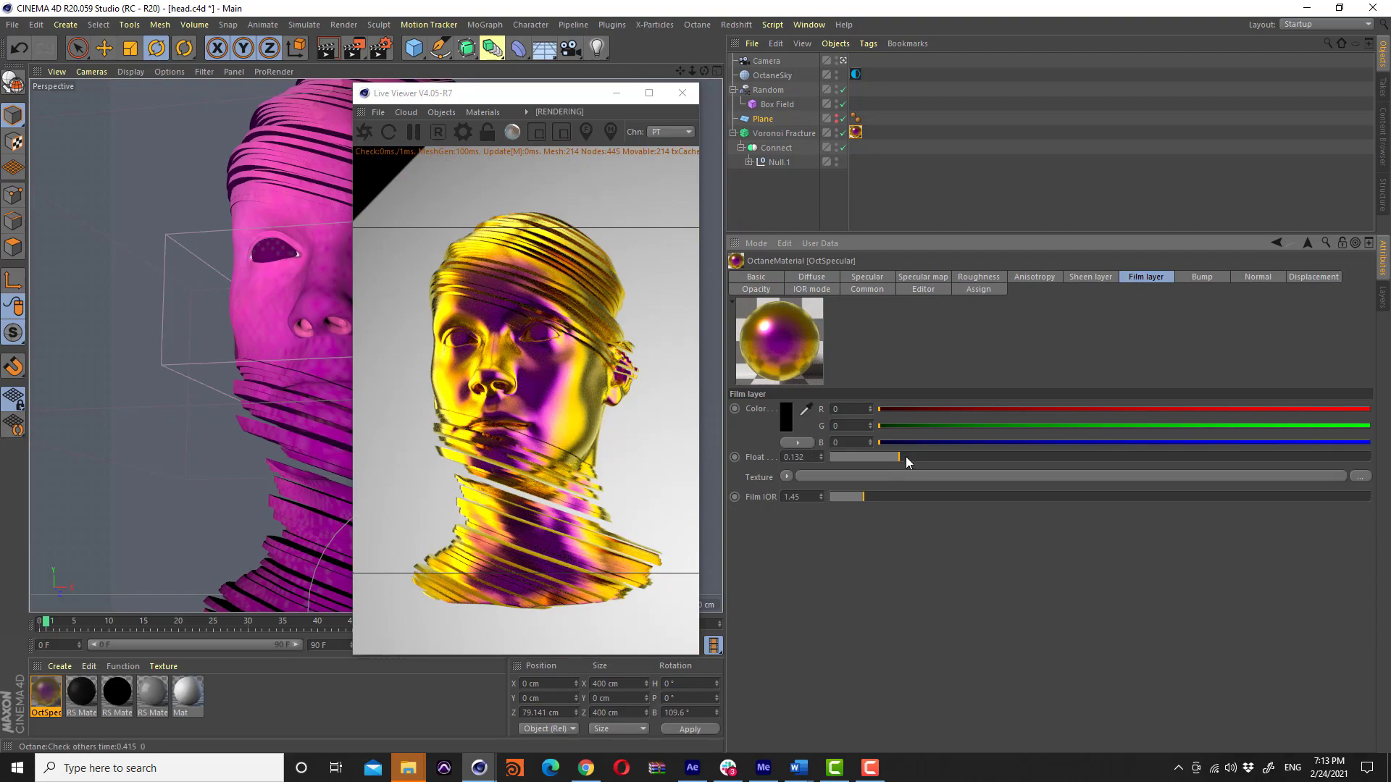
{"action": "left_click_drag", "start_coordinate": [903, 457], "coordinate": [993, 468]}
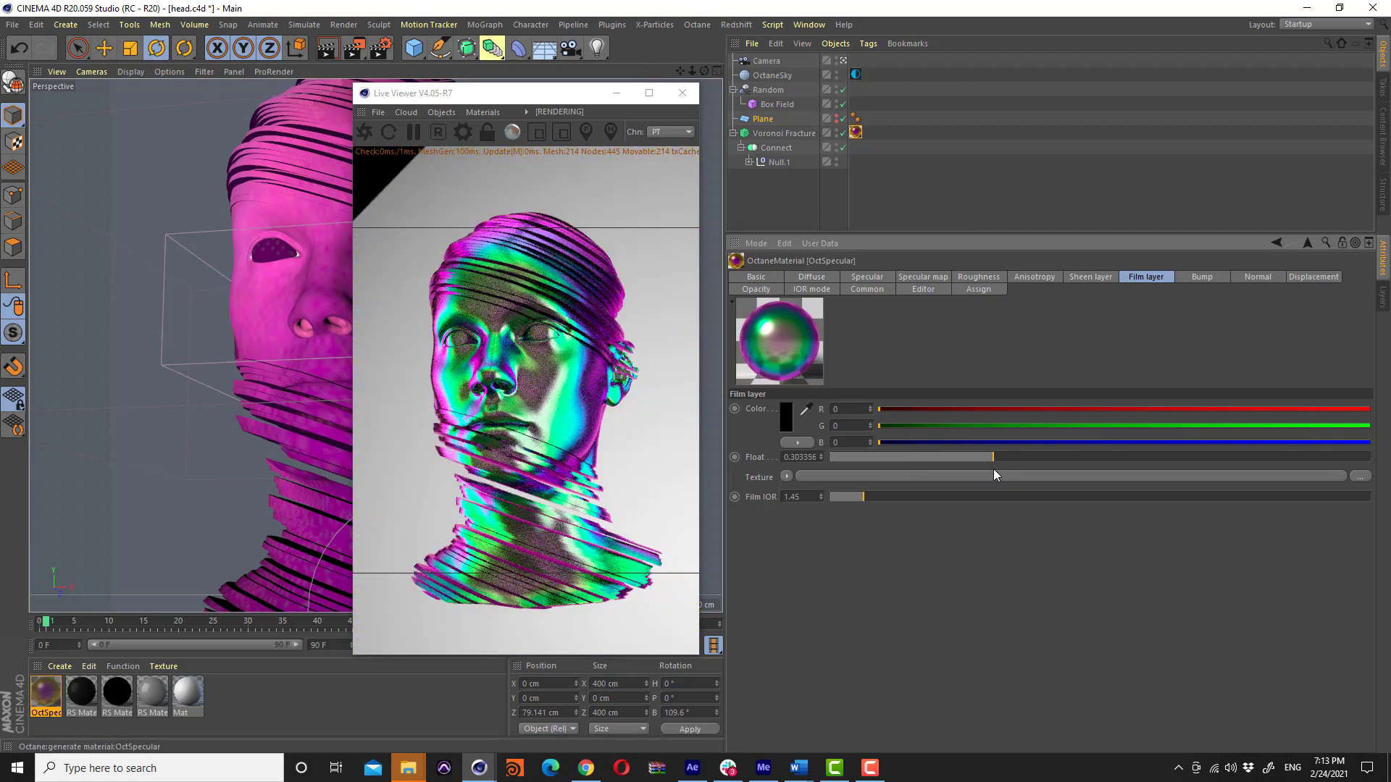
Undo the experiments back to Glossy with a 0.9 near-white diffuse colour
{"action": "key", "text": "ctrl+z"}
{"action": "key", "text": "ctrl+z"}
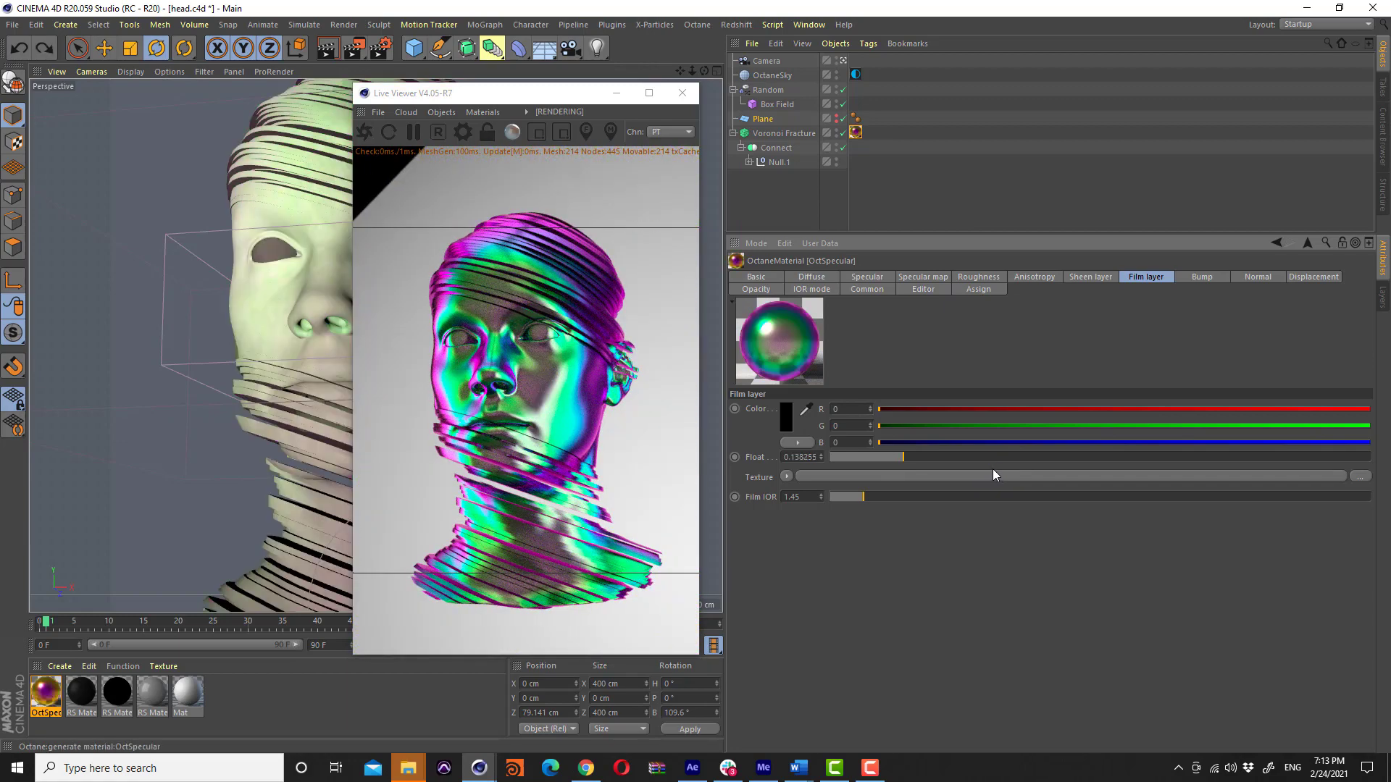
{"action": "key", "text": "ctrl+z"}
{"action": "key", "text": "ctrl+z"}
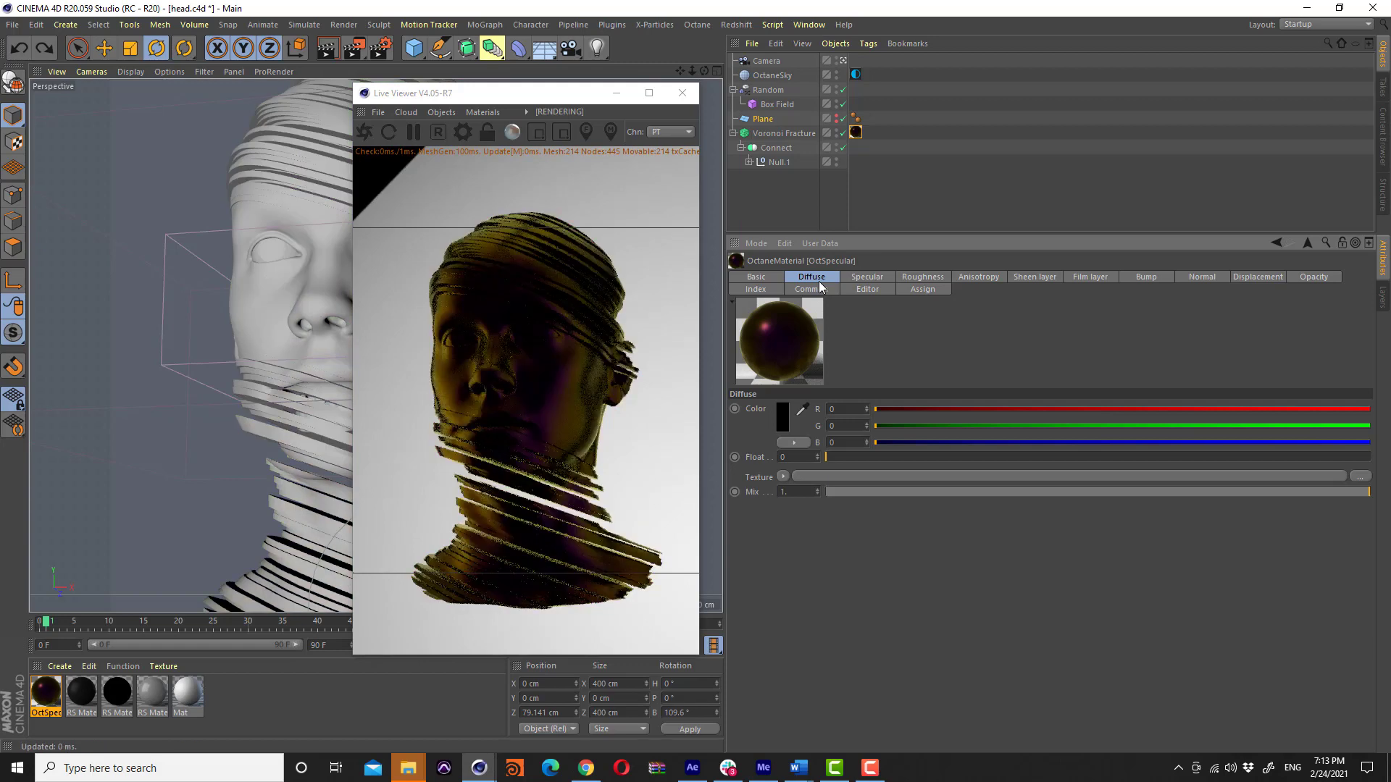
{"action": "key", "text": "ctrl+z"}
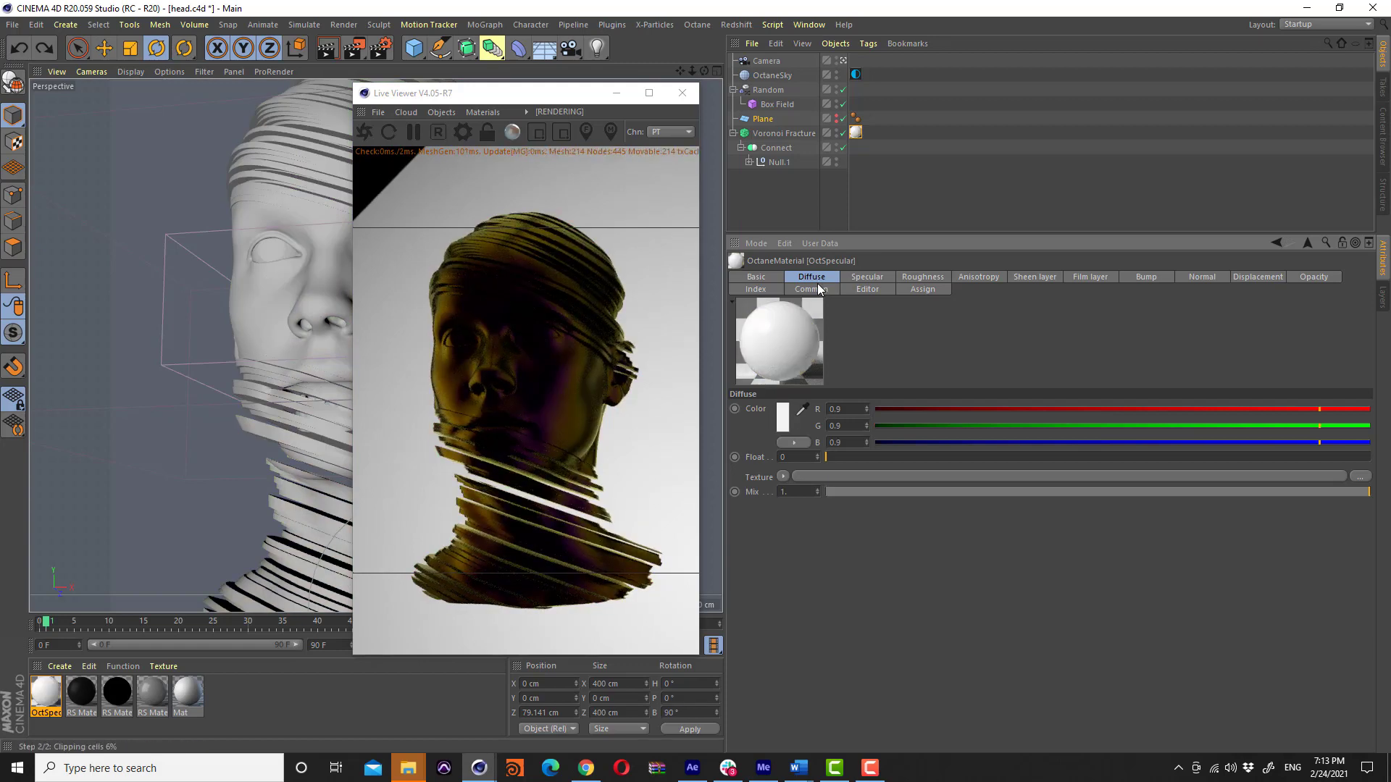
{"action": "key", "text": "ctrl+z"}
Set Voronoi Fracture Offset Fragments to 0.5 cm and turn Invert back off
{"action": "left_click", "coordinate": [784, 132]}
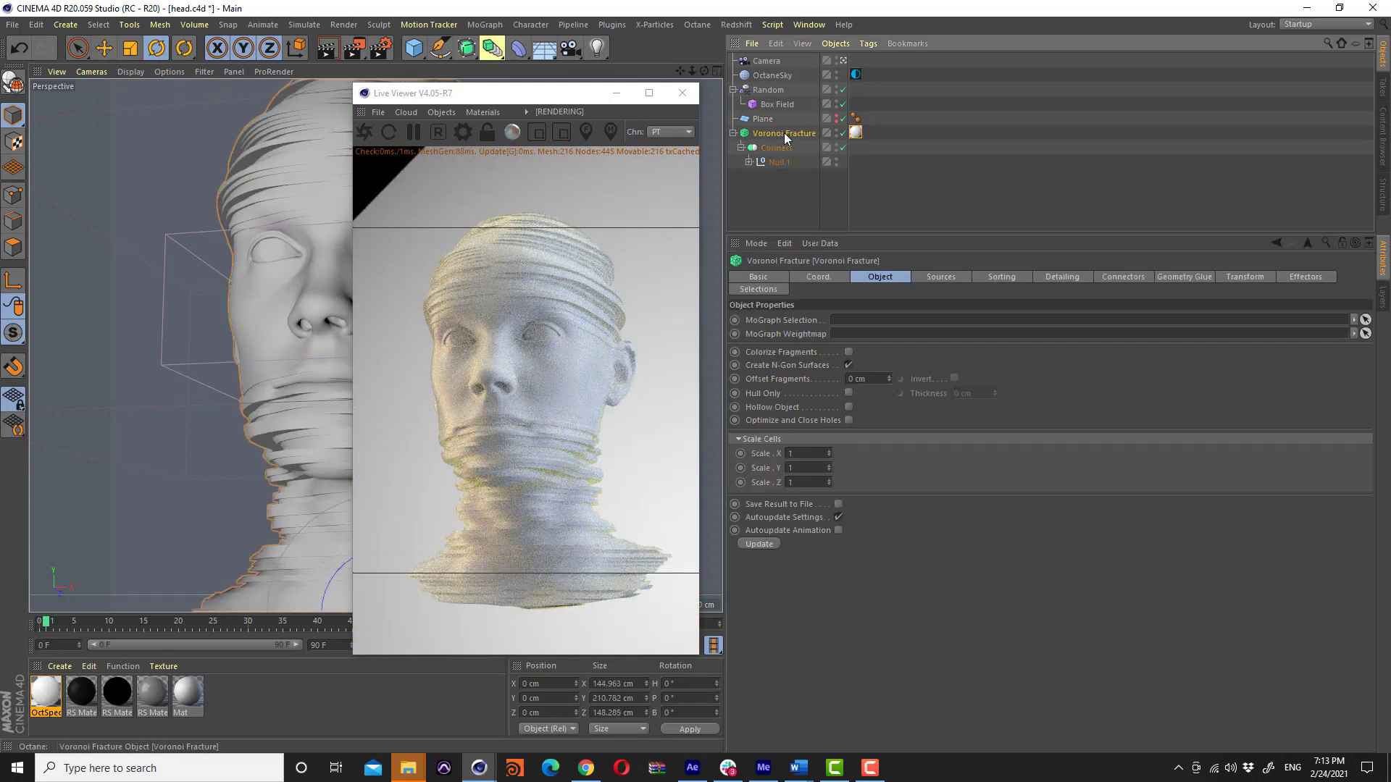
{"action": "left_click_drag", "start_coordinate": [431, 94], "coordinate": [392, 236]}
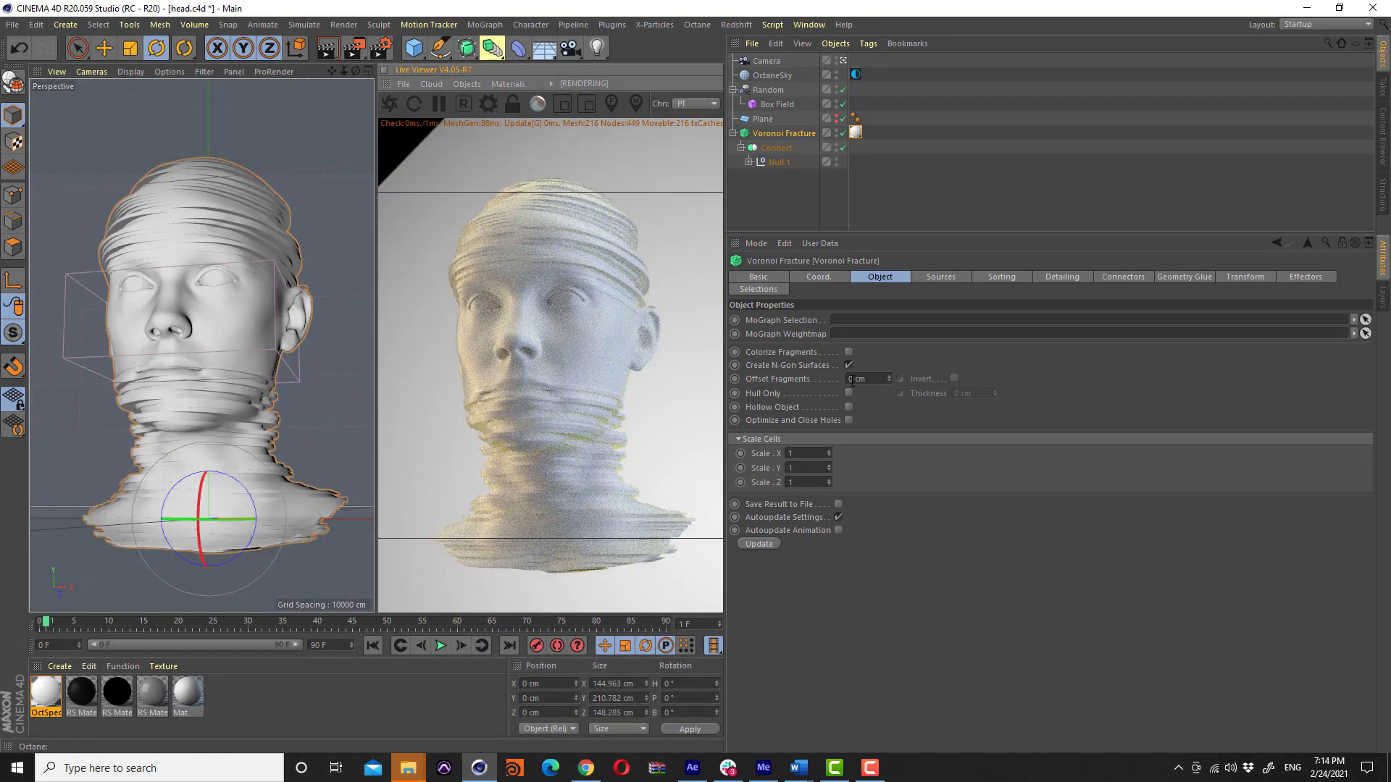
{"action": "left_click", "coordinate": [863, 379]}
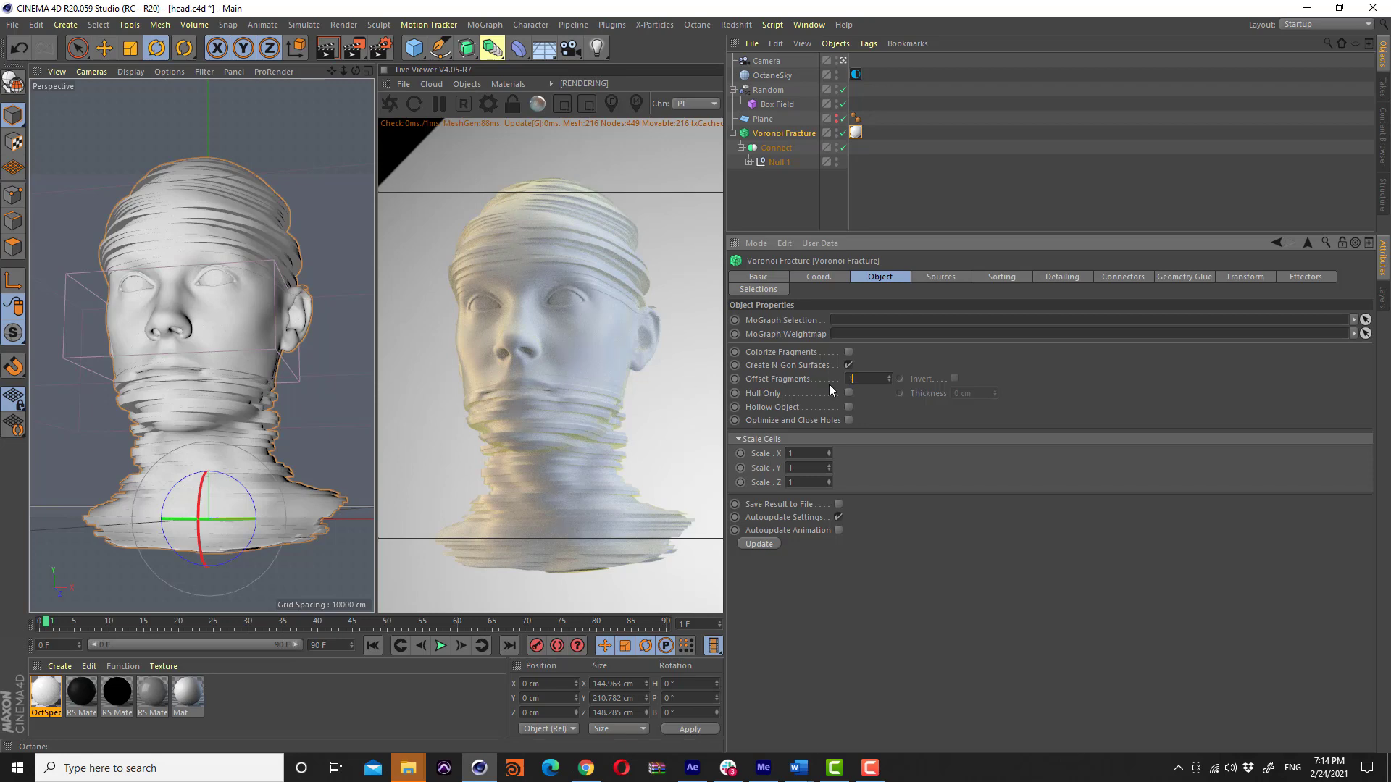
{"action": "type", "text": "1"}
{"action": "key", "text": "Return"}
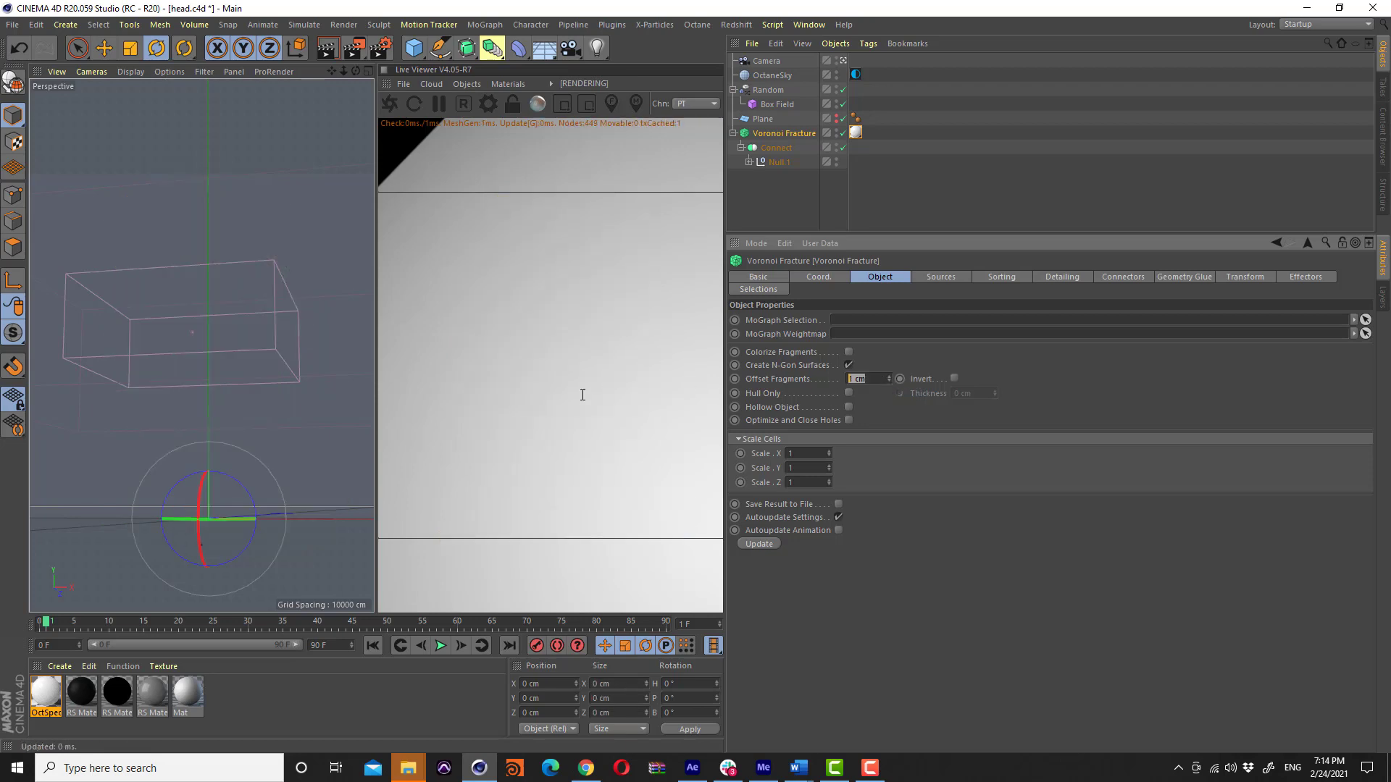
{"action": "type", "text": "0.5"}
{"action": "key", "text": "Return"}
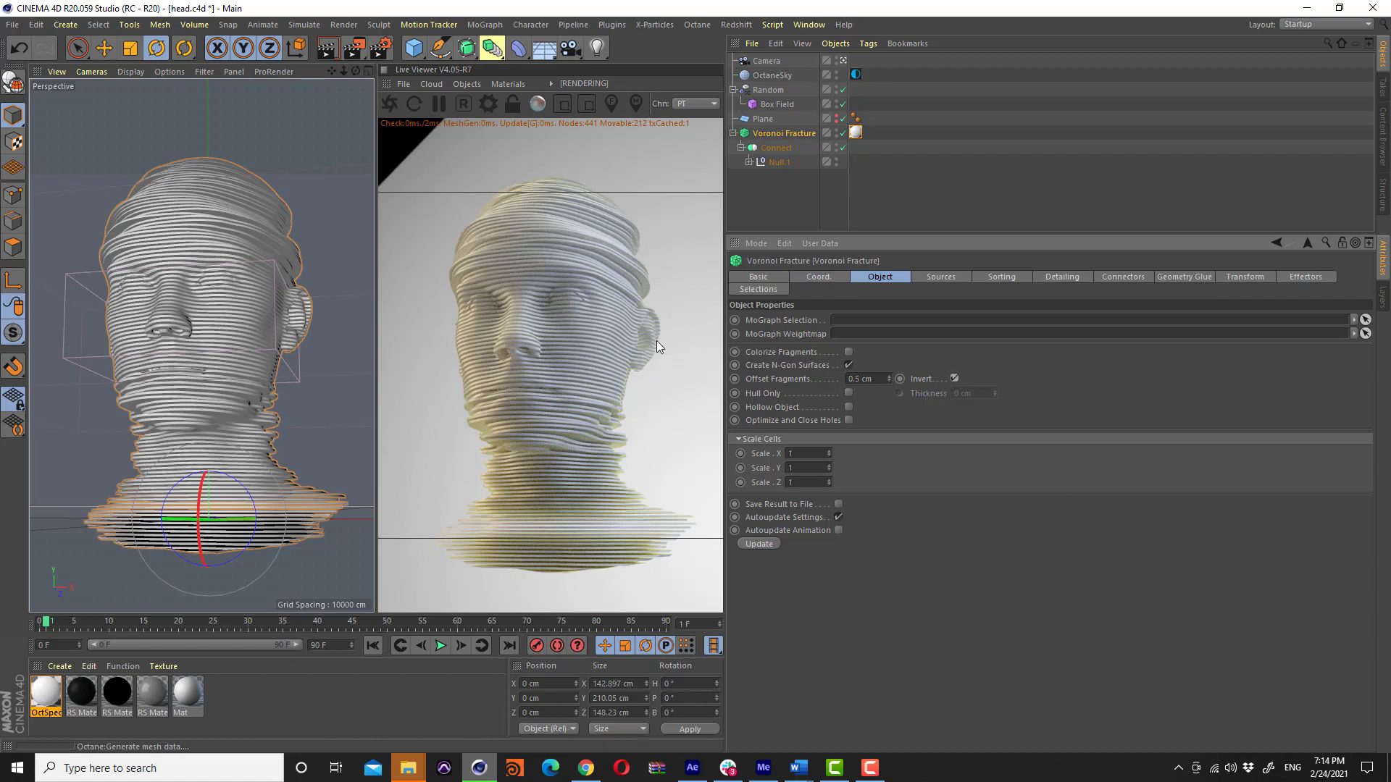
{"action": "left_click", "coordinate": [955, 379]}
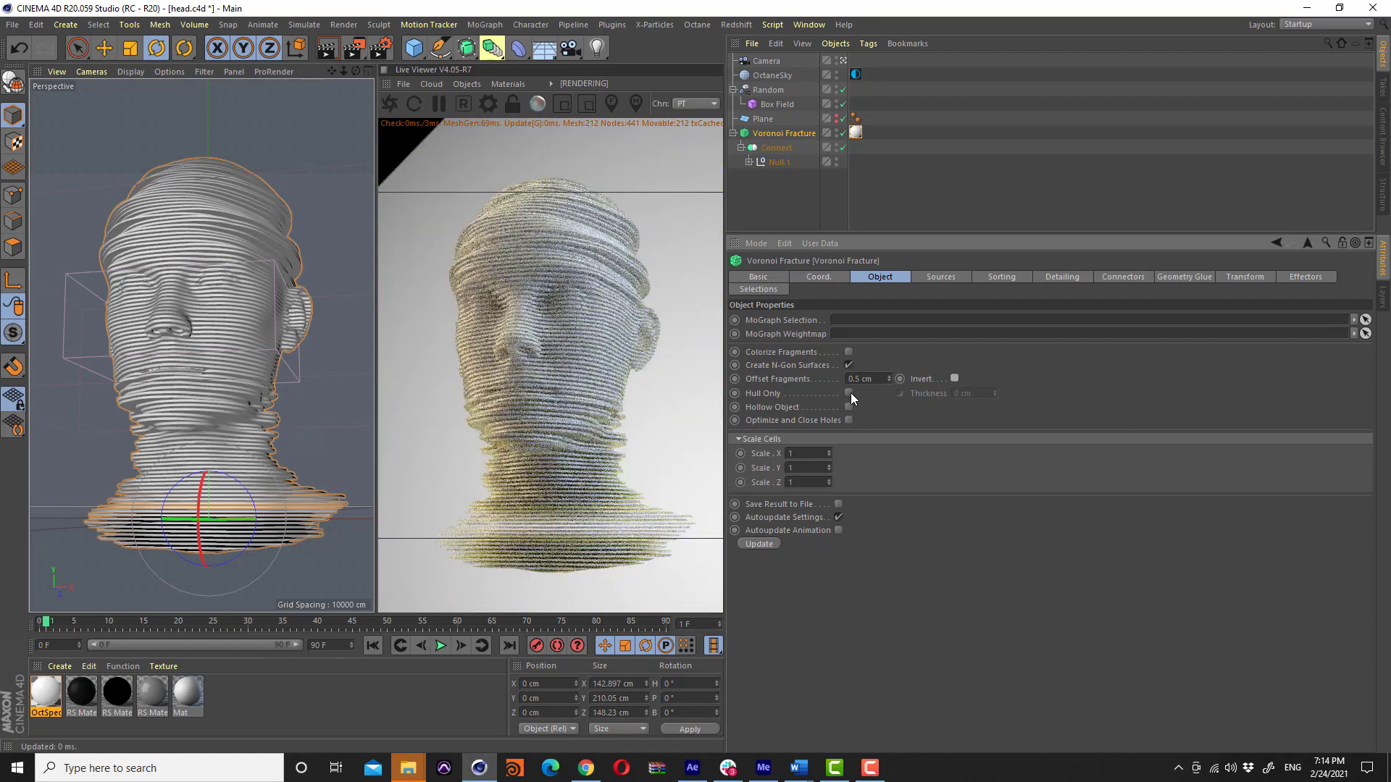
Enable Hull Only on the Voronoi Fracture to make the fragments hollow
{"action": "left_click", "coordinate": [848, 393]}
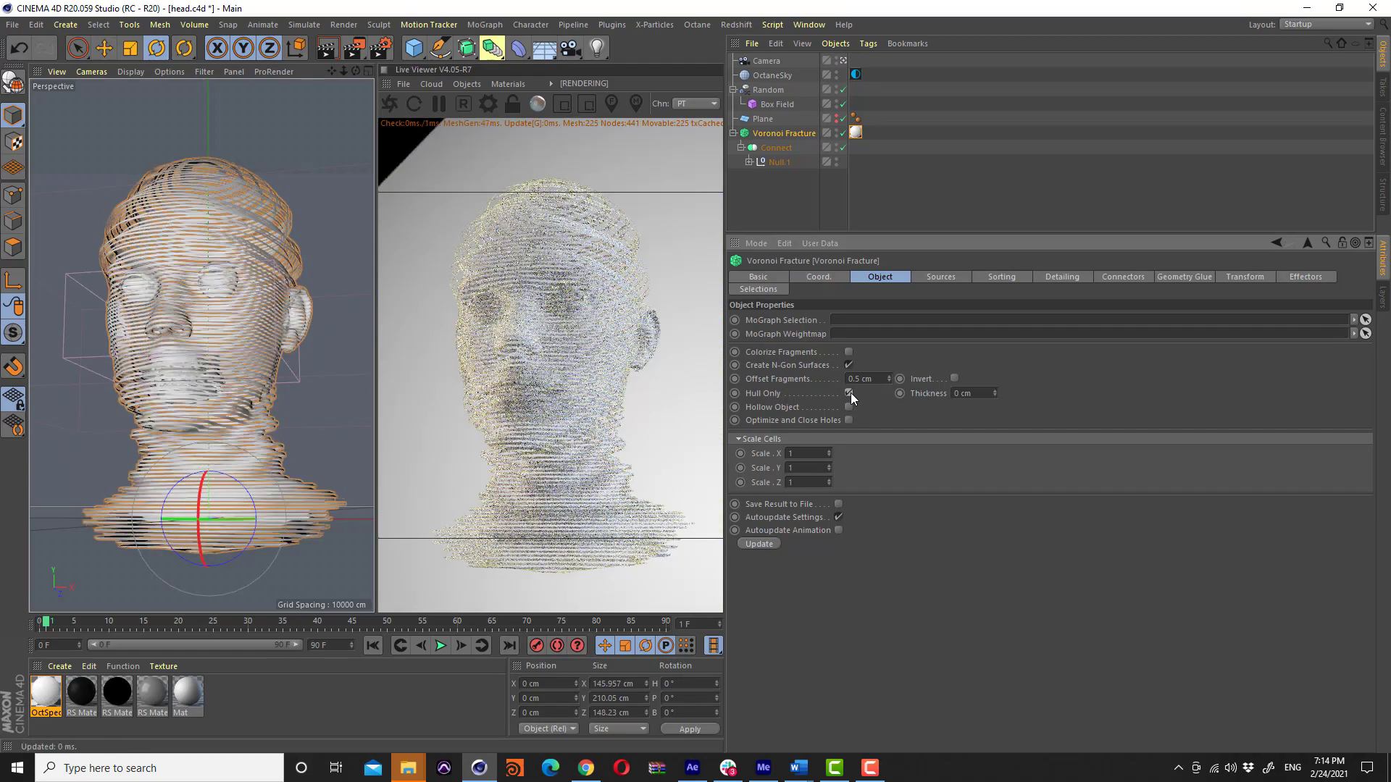
{"action": "scroll", "coordinate": [218, 203], "scroll_direction": "up", "scroll_amount": 3}
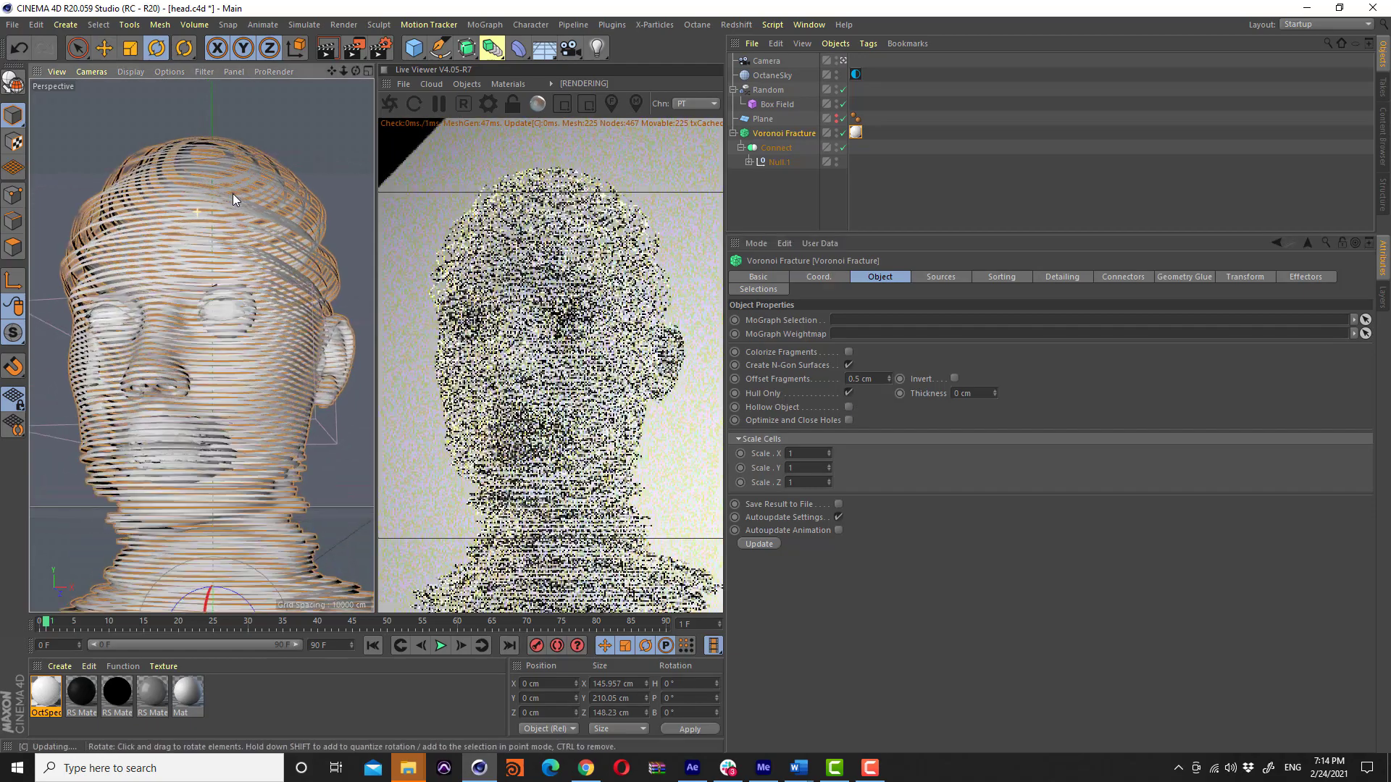
{"action": "scroll", "coordinate": [253, 188], "scroll_direction": "up", "scroll_amount": 3}
{"action": "scroll", "coordinate": [232, 290], "scroll_direction": "down", "scroll_amount": 3}
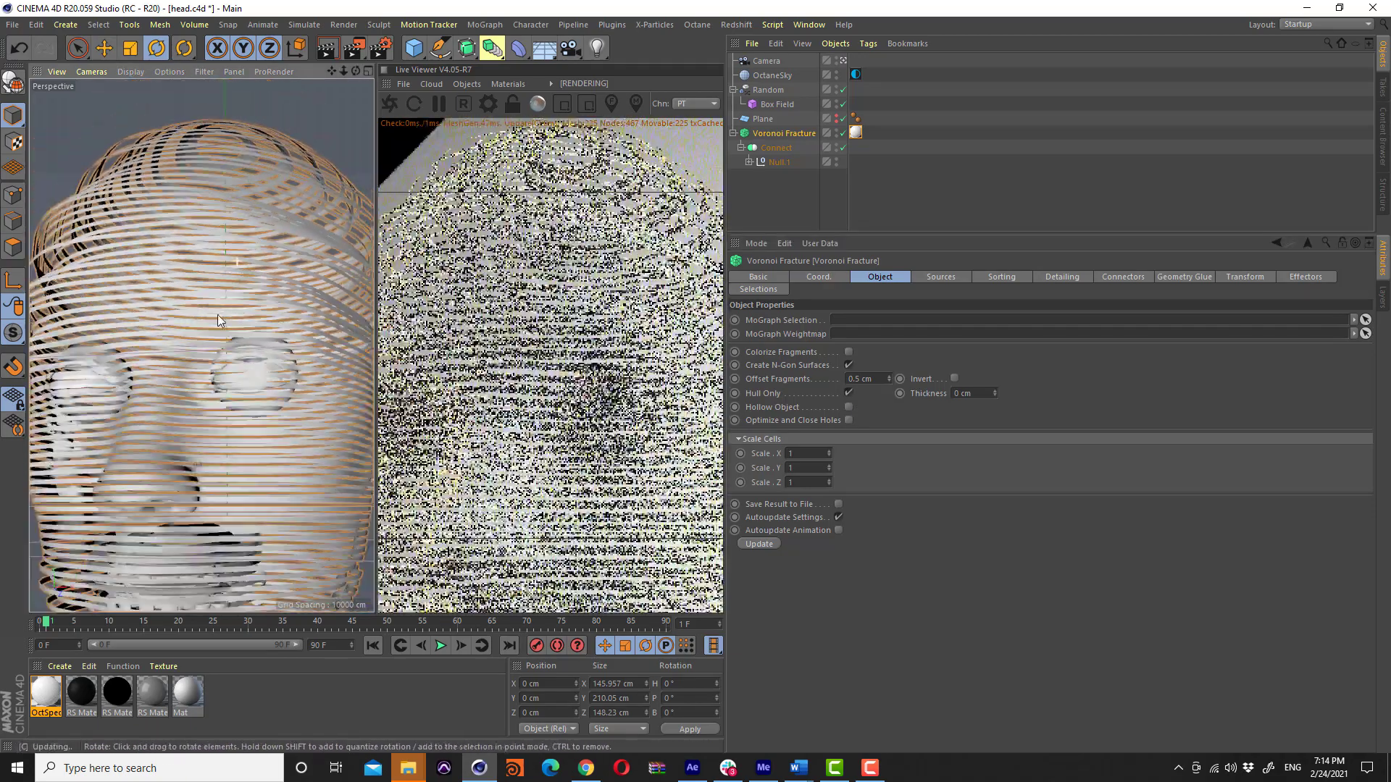
{"action": "scroll", "coordinate": [203, 337], "scroll_direction": "down", "scroll_amount": 3}
{"action": "scroll", "coordinate": [214, 362], "scroll_direction": "down", "scroll_amount": 2}
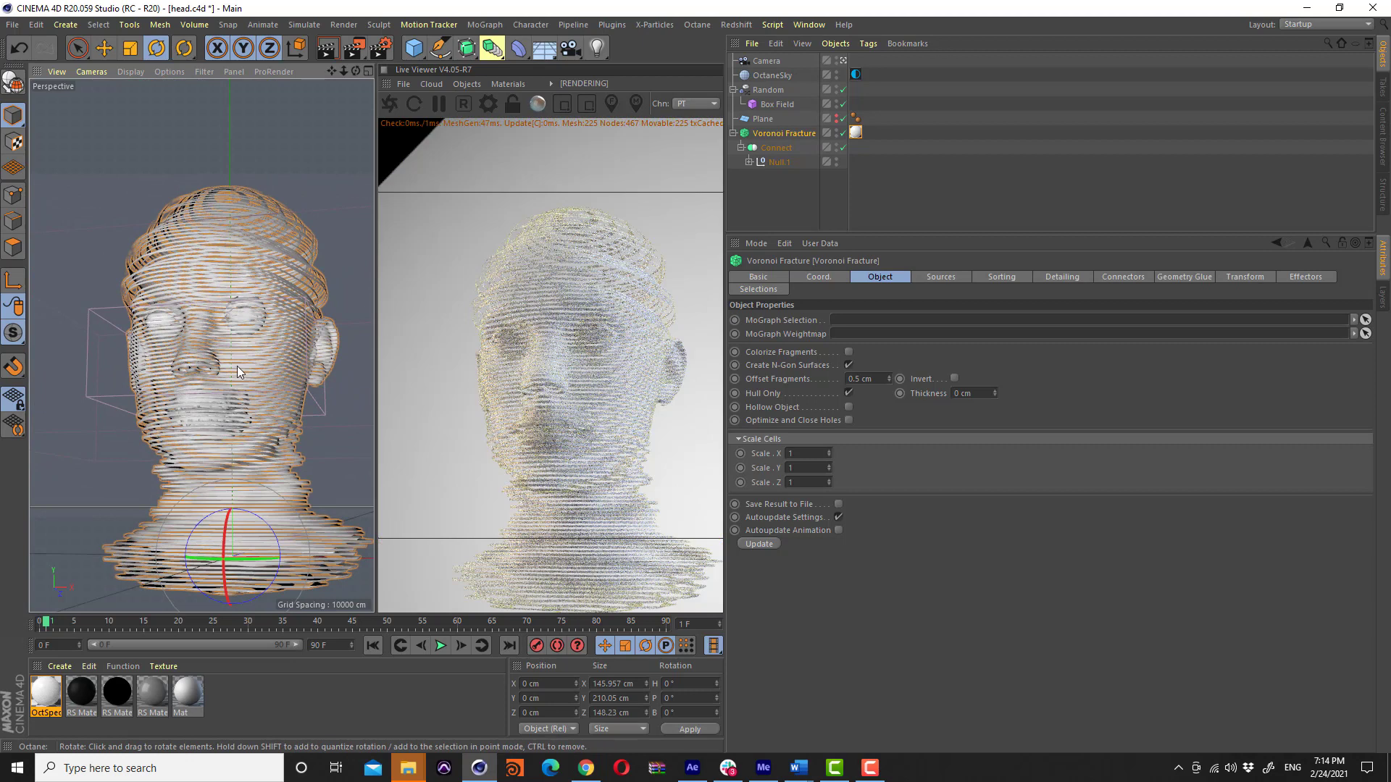
Set the hull thickness to 2 cm and orbit to inspect the hollow slices
{"action": "left_click", "coordinate": [975, 393]}
{"action": "type", "text": "1"}
{"action": "key", "text": "Return"}
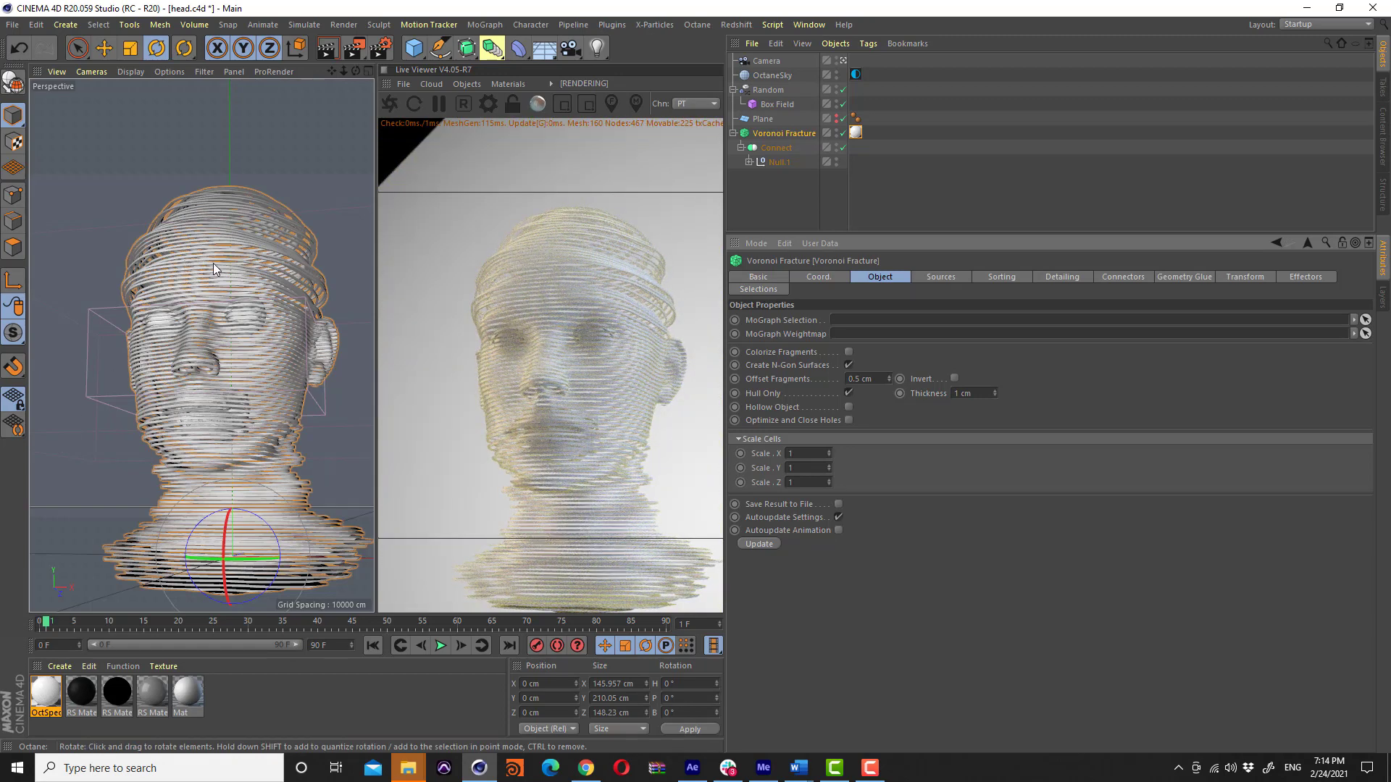
{"action": "left_click", "coordinate": [970, 392]}
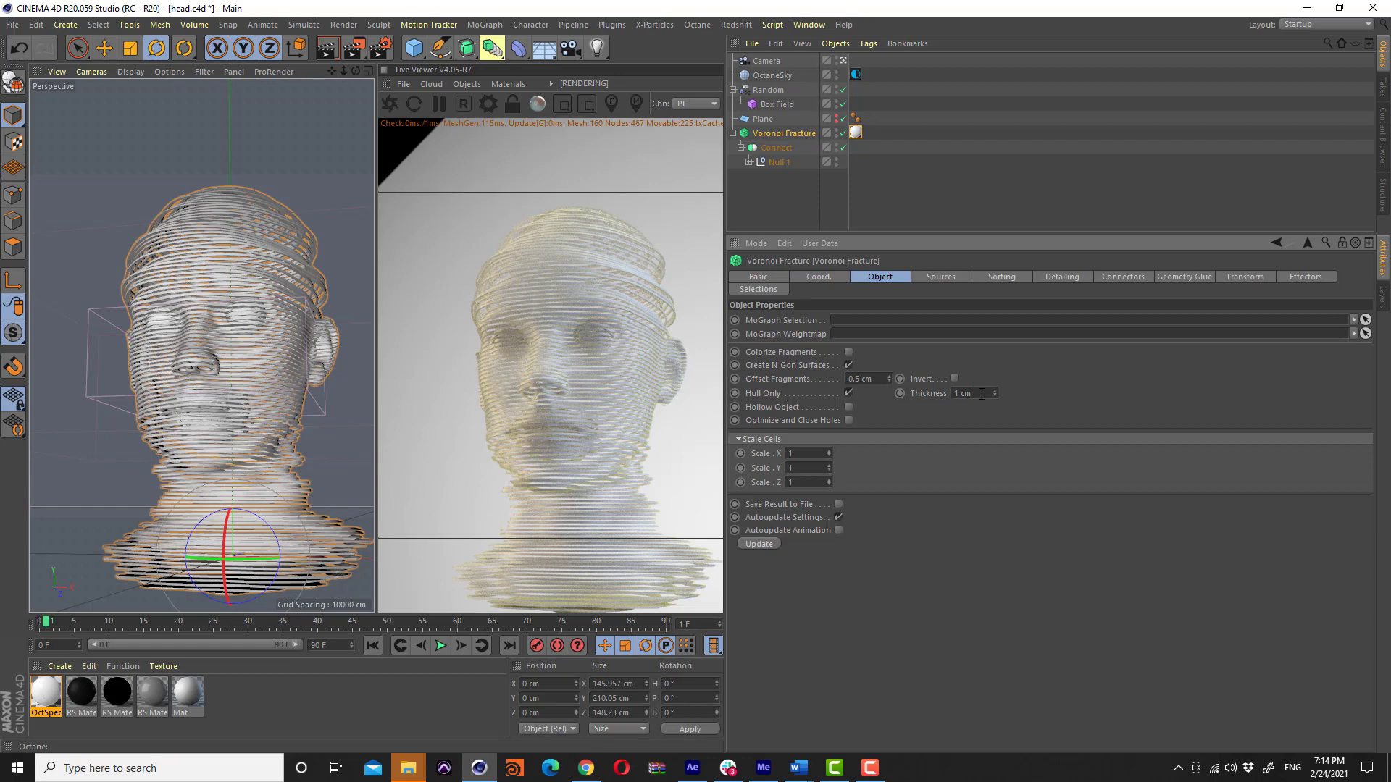
{"action": "type", "text": "2"}
{"action": "key", "text": "Return"}
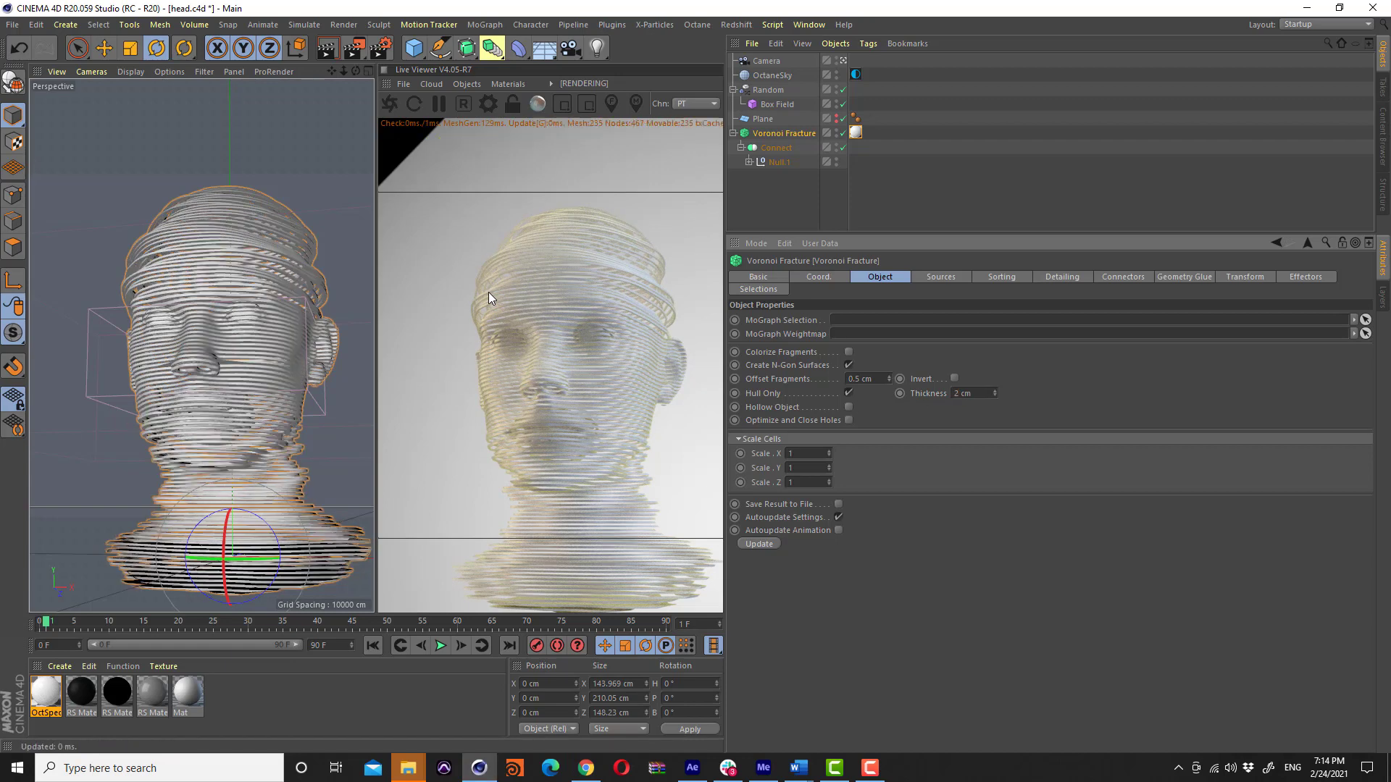
{"action": "left_click_drag", "start_coordinate": [242, 369], "coordinate": [161, 319], "text": "alt"}
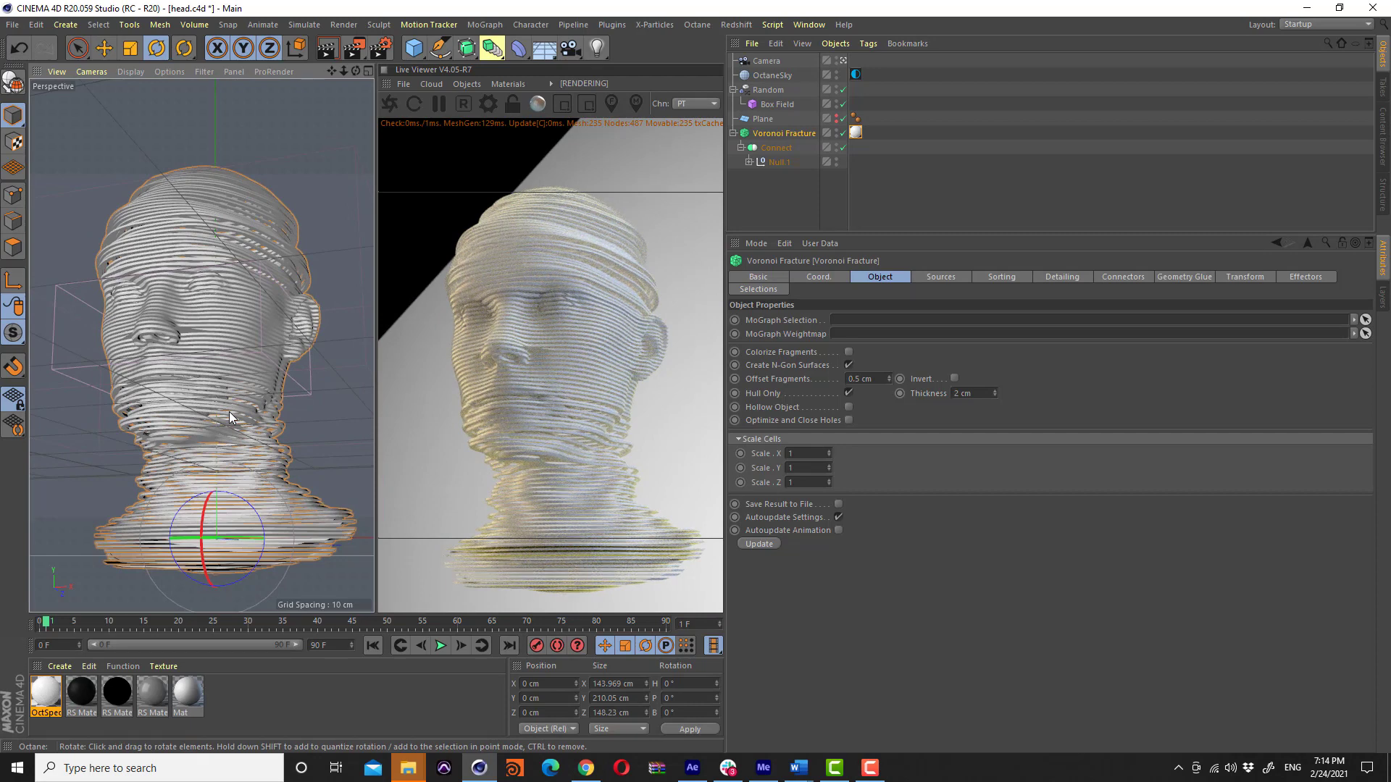
Switch to the browser's Instagram profile page and select, then deselect, the username
{"action": "left_click", "coordinate": [585, 768]}
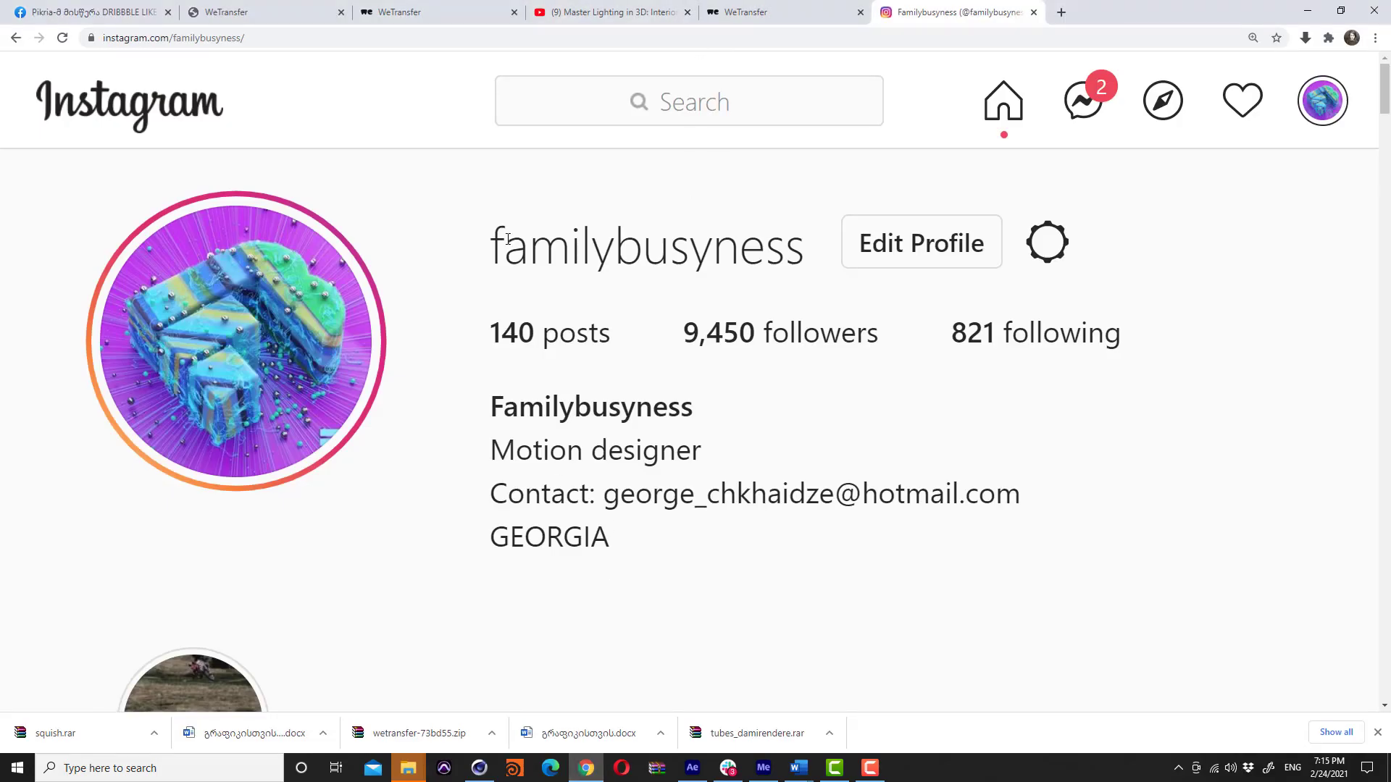
{"action": "left_click_drag", "start_coordinate": [492, 243], "coordinate": [805, 246]}
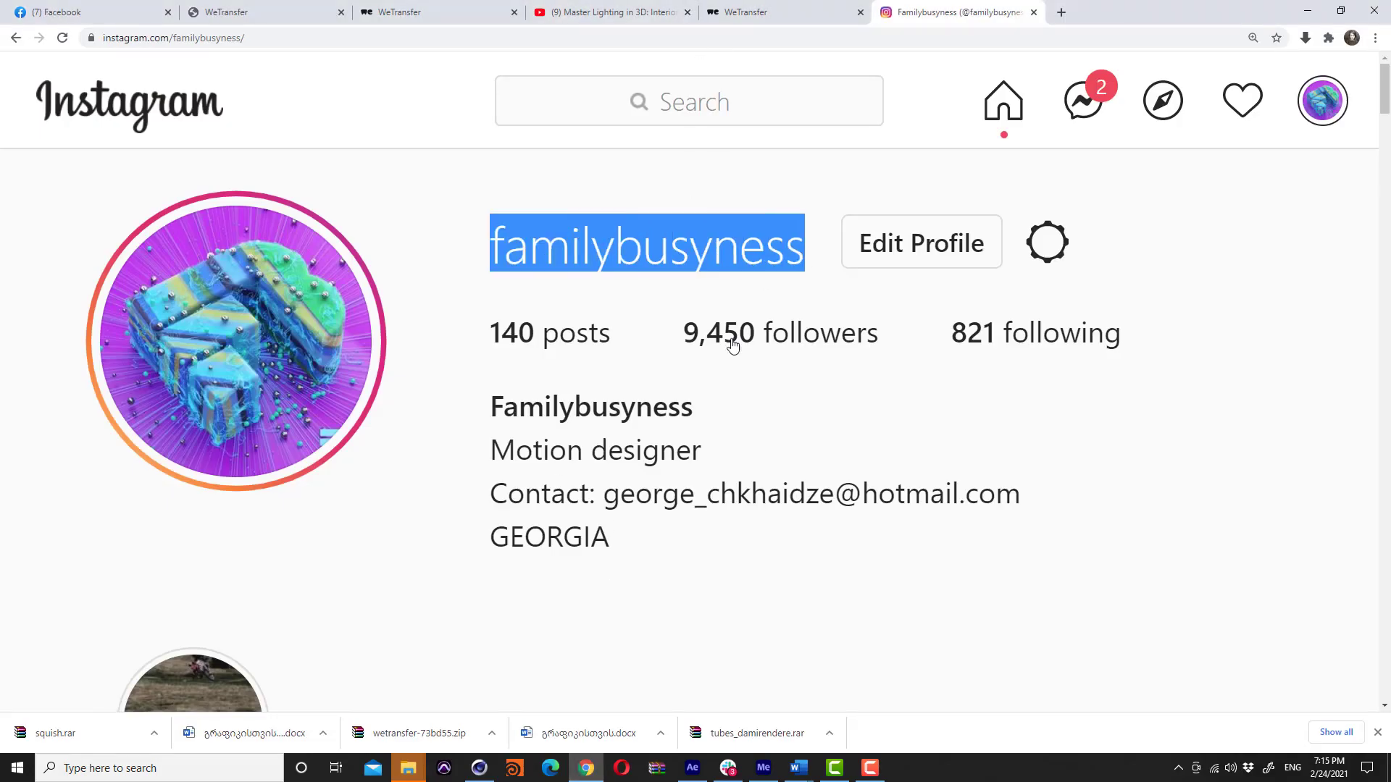
{"action": "left_click", "coordinate": [760, 262]}
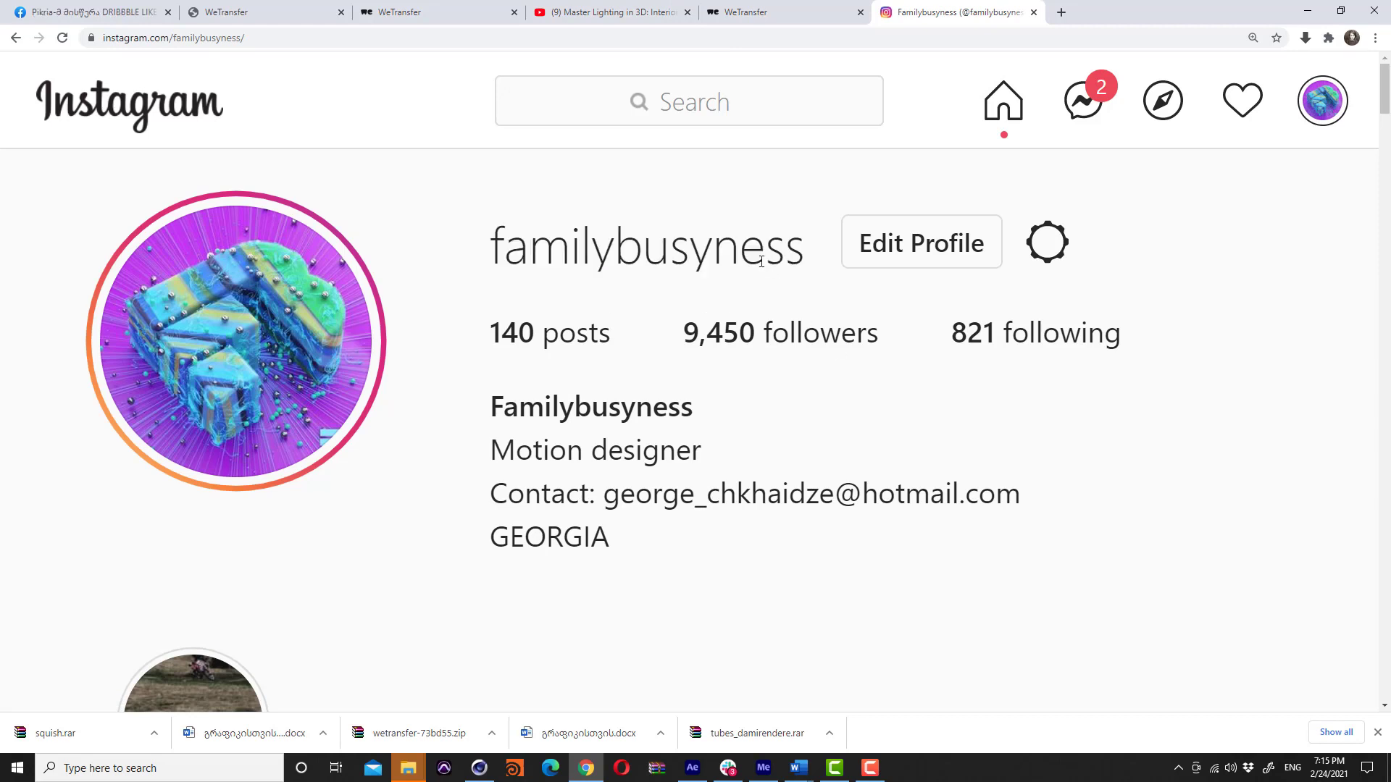
{"action": "double_click", "coordinate": [761, 262]}
{"action": "left_click", "coordinate": [744, 367]}
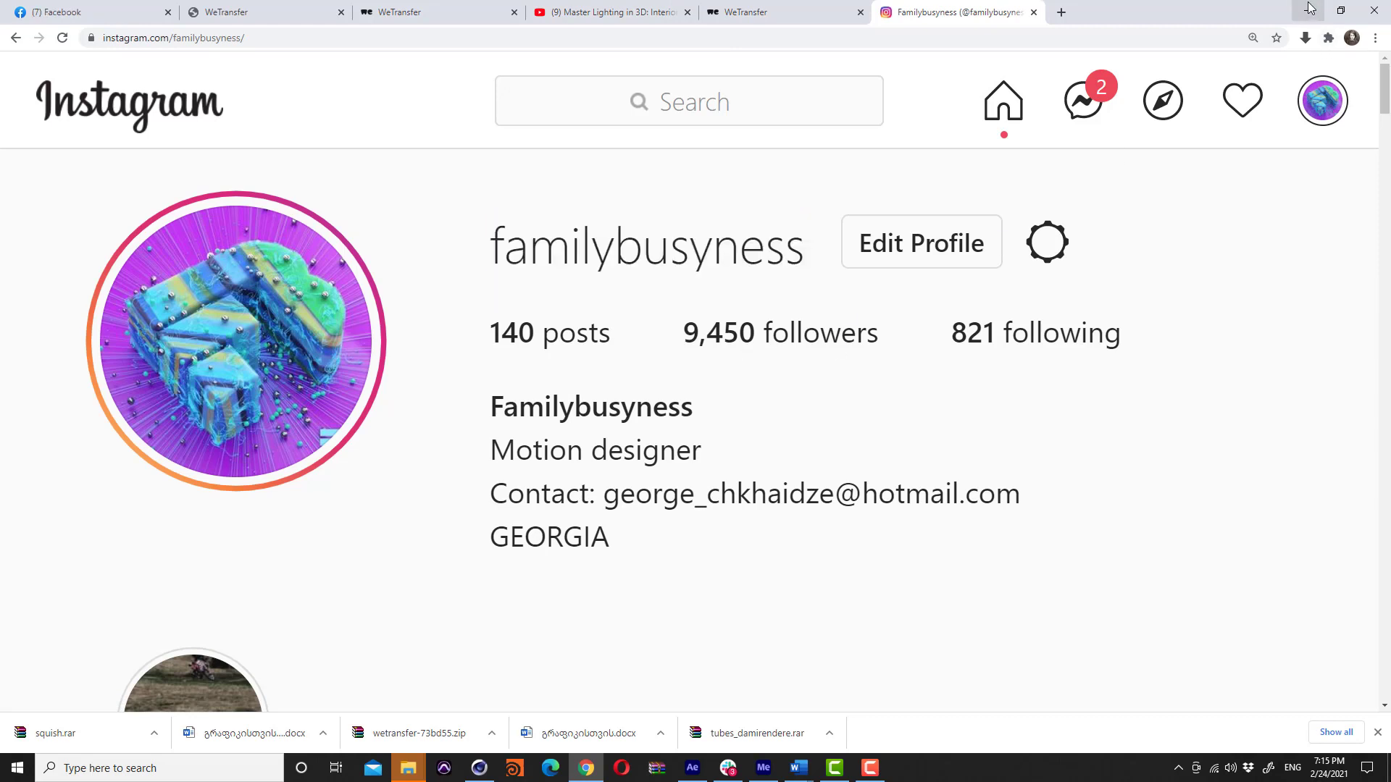